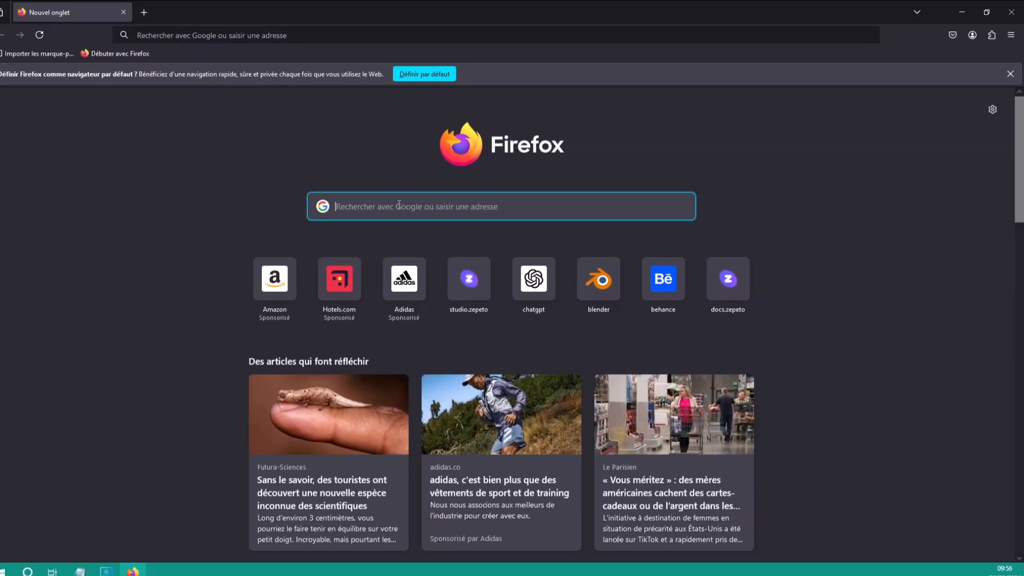
Search Google for 'obs' in Firefox
{"action": "type", "text": "obs"}
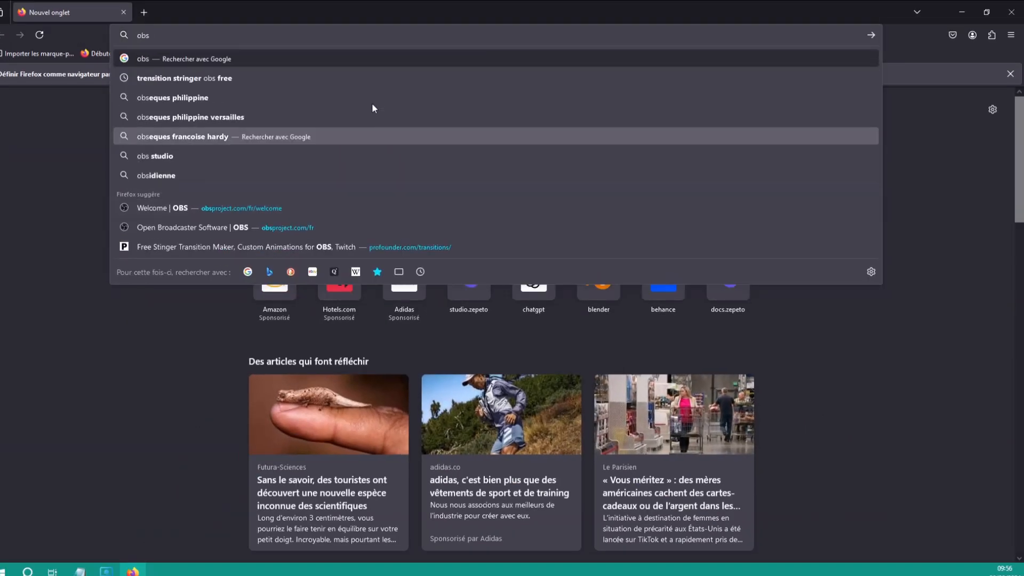
{"action": "key", "text": "Return"}
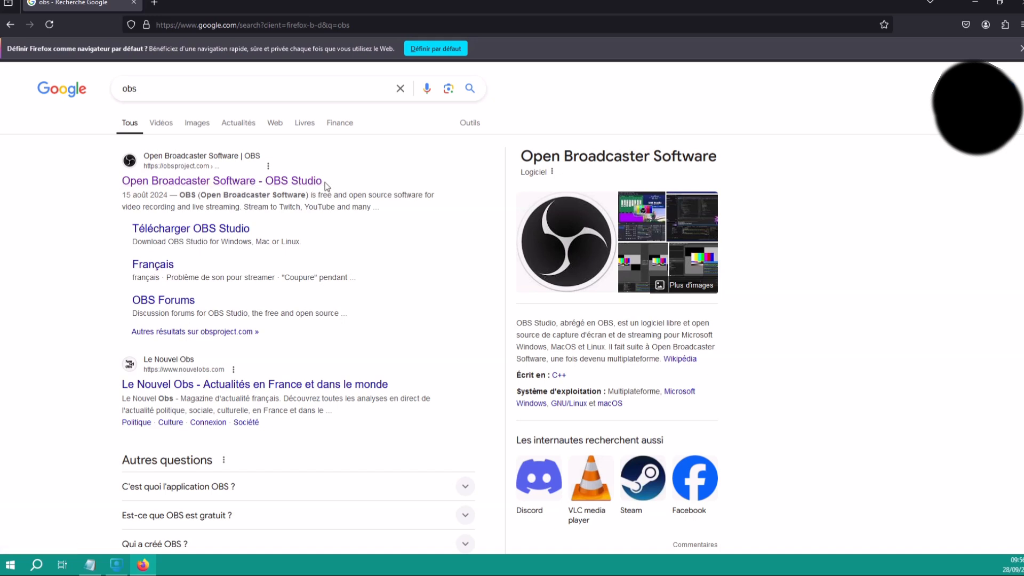
Go to the official OBS Studio site and download the Windows installer
{"action": "left_click", "coordinate": [215, 182]}
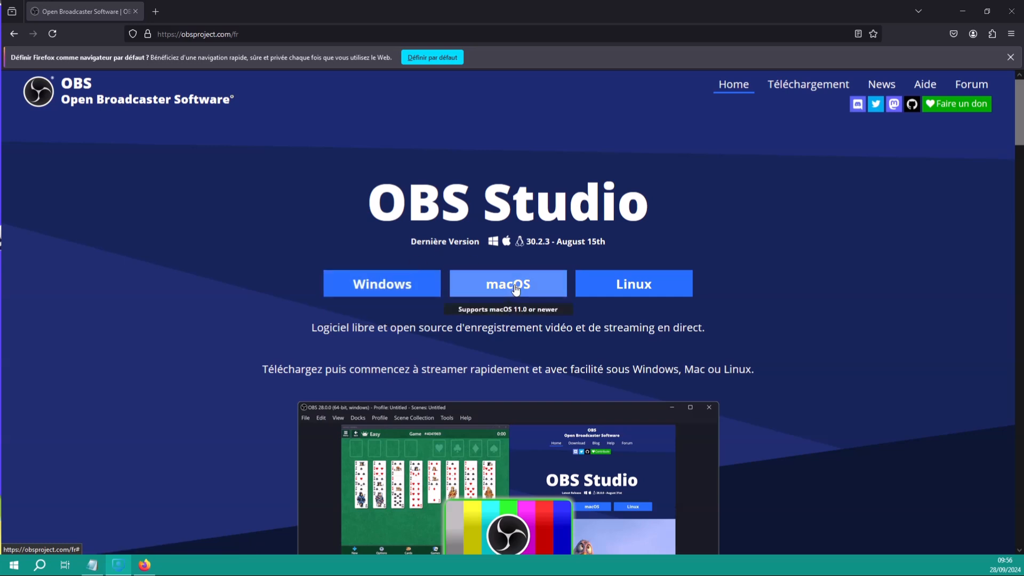
{"action": "left_click", "coordinate": [385, 281]}
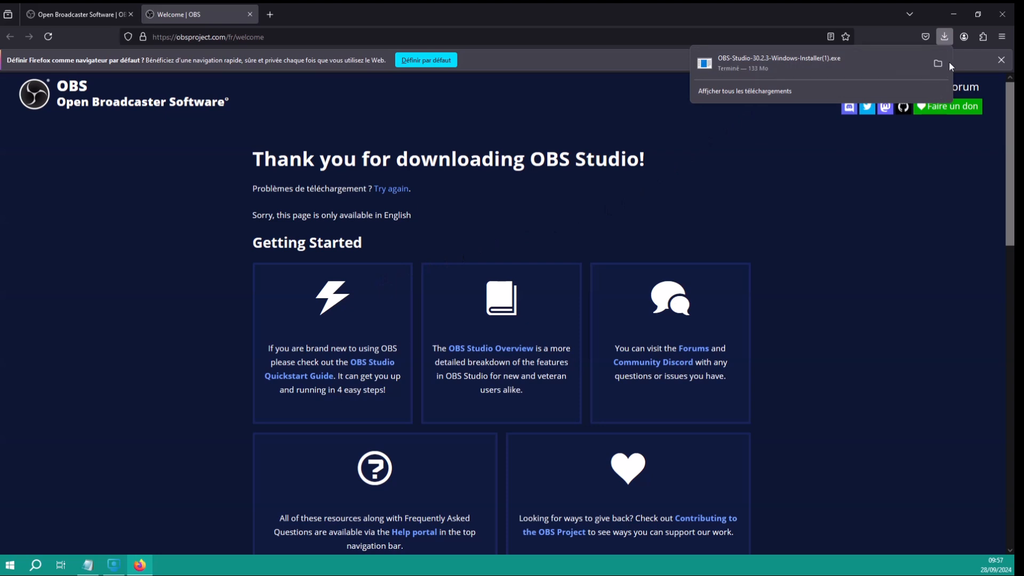
Install OBS Studio 30.2.3 with the default options and folder, then launch it
{"action": "left_click", "coordinate": [884, 63]}
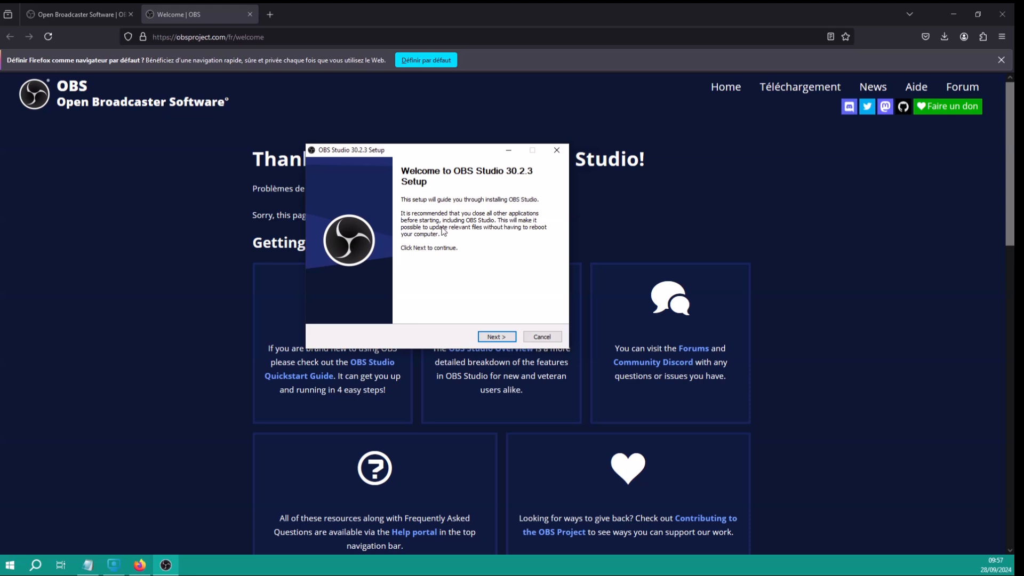
{"action": "left_click", "coordinate": [497, 337]}
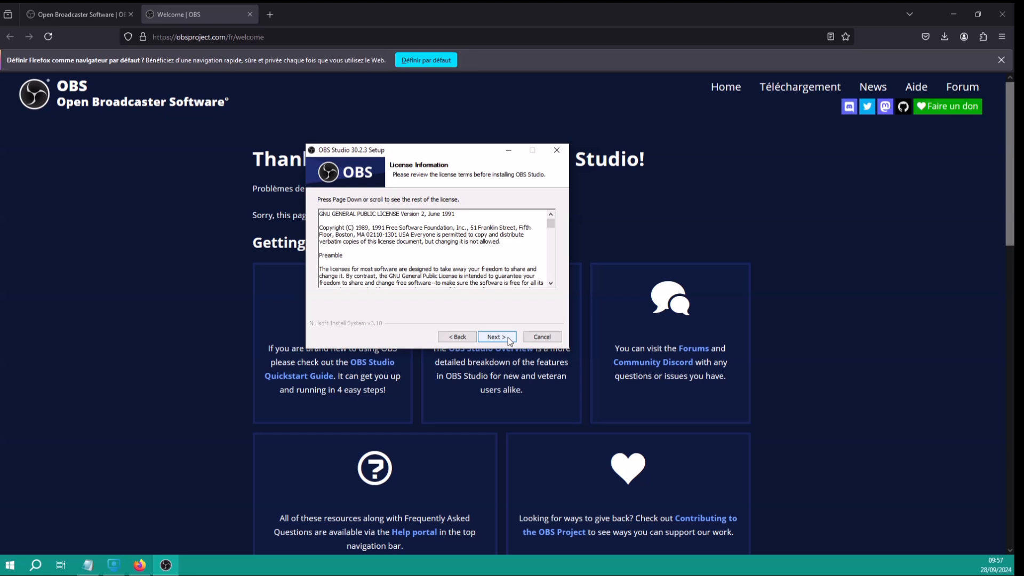
{"action": "left_click", "coordinate": [507, 337]}
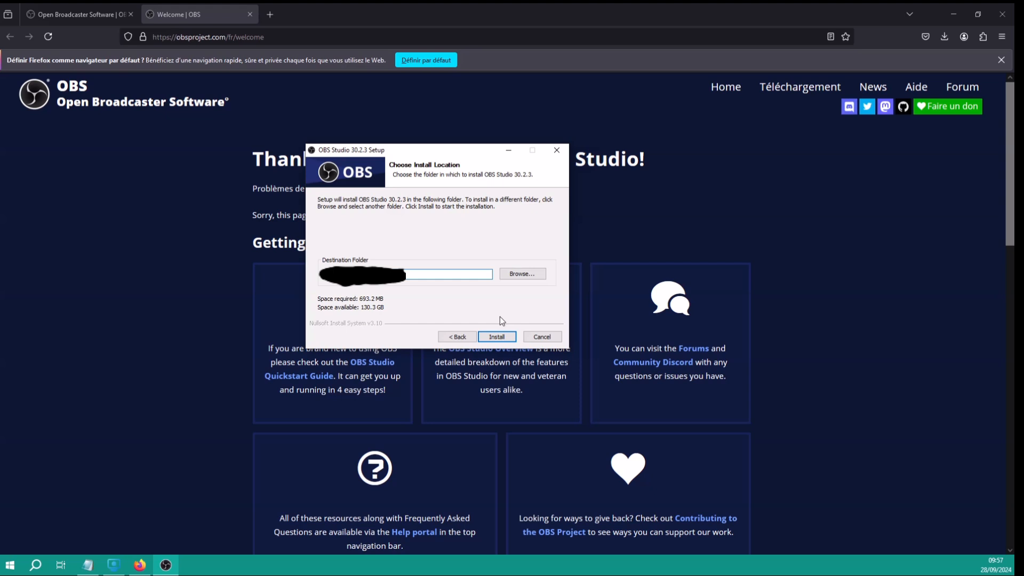
{"action": "left_click", "coordinate": [498, 336]}
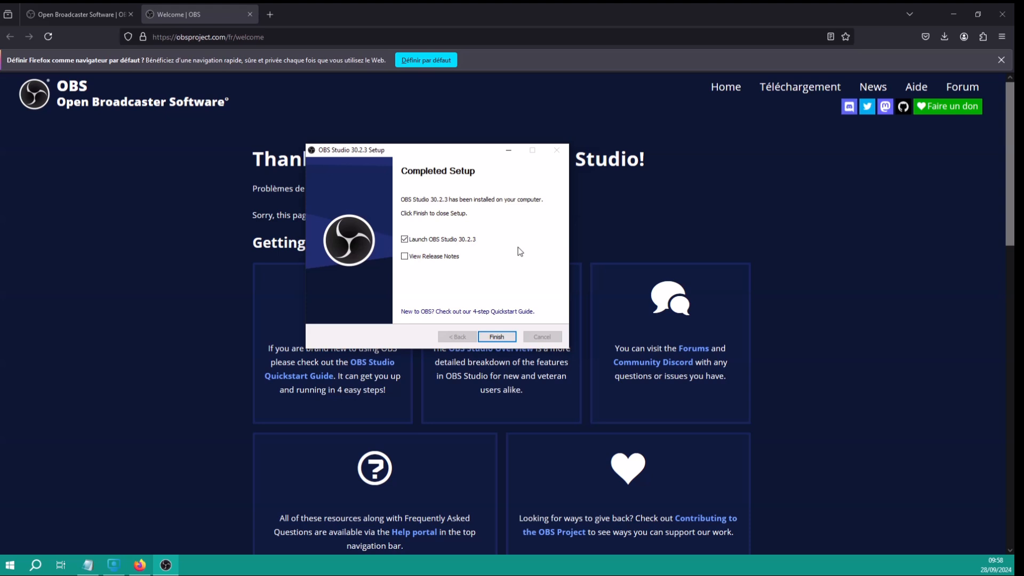
{"action": "left_click", "coordinate": [503, 337]}
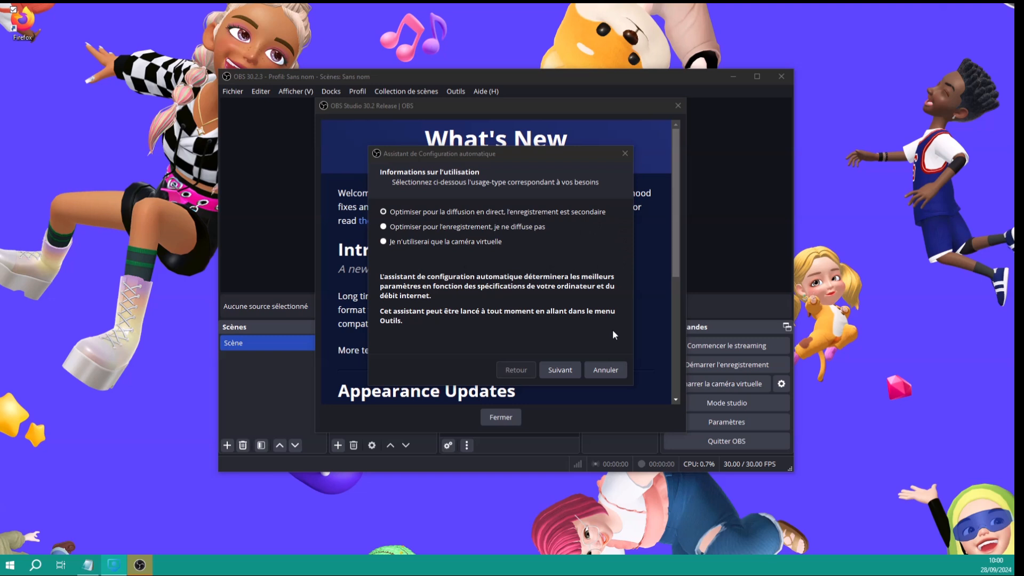
Keep 'Optimiser pour la diffusion en direct' as the usage type and advance to video settings
{"action": "left_click", "coordinate": [554, 369]}
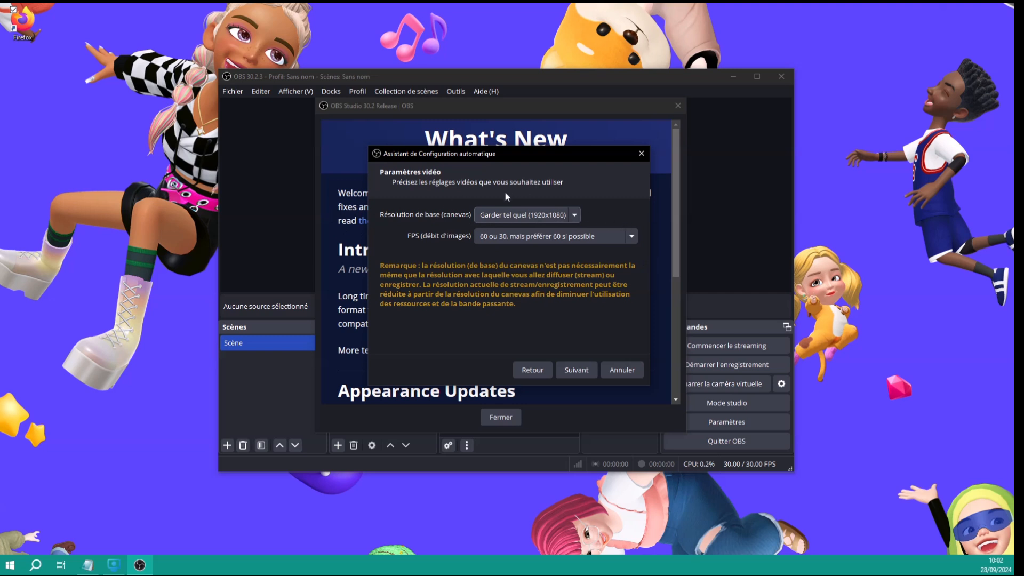
Accept the default 1920x1080 video settings, then cancel the auto-configuration wizard
{"action": "left_click", "coordinate": [581, 370]}
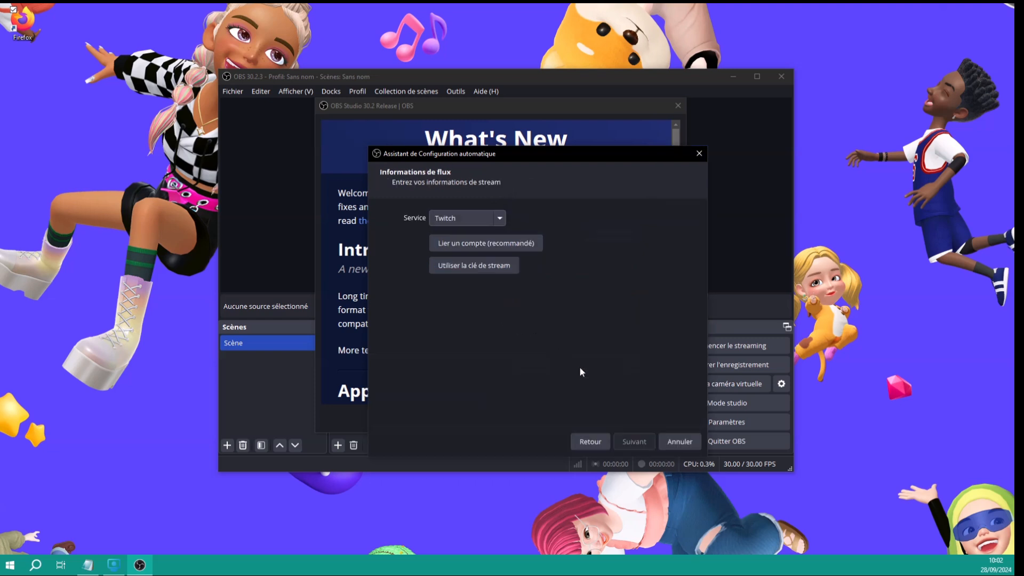
{"action": "left_click_drag", "start_coordinate": [525, 154], "coordinate": [478, 118]}
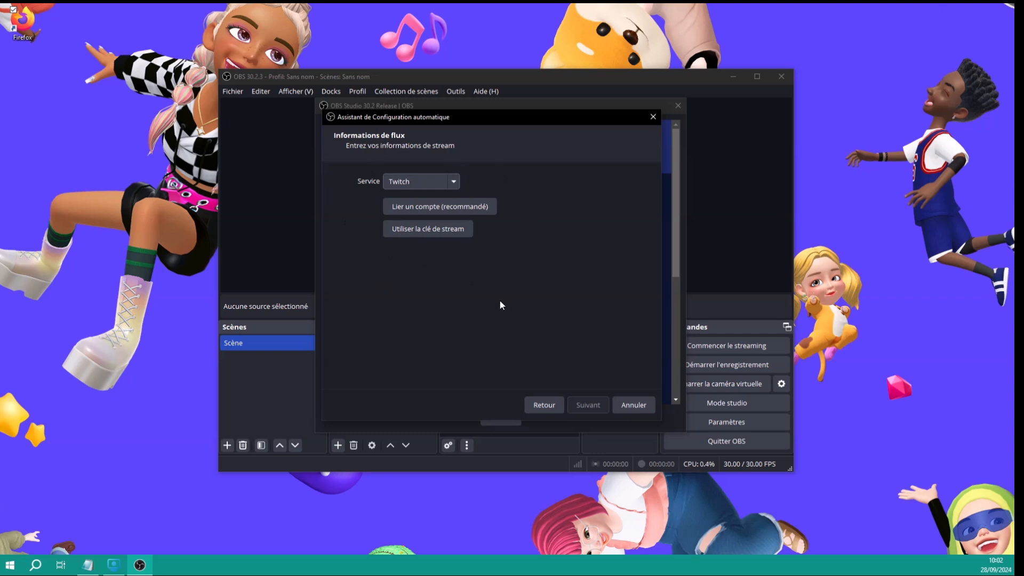
{"action": "left_click", "coordinate": [639, 405]}
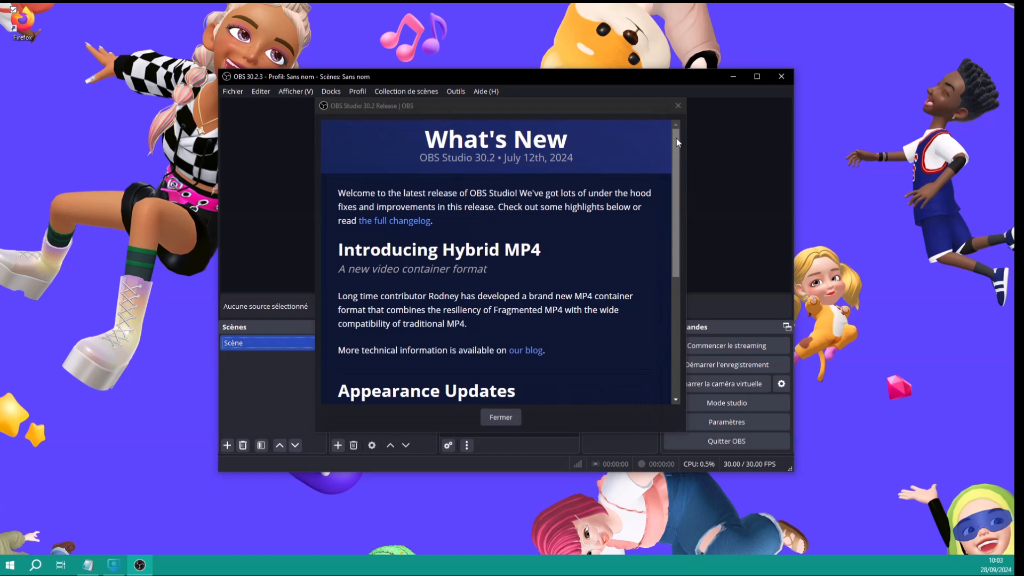
Scroll through the OBS Studio 30.2 What's New notes and close them
{"action": "left_click_drag", "start_coordinate": [676, 141], "coordinate": [667, 289]}
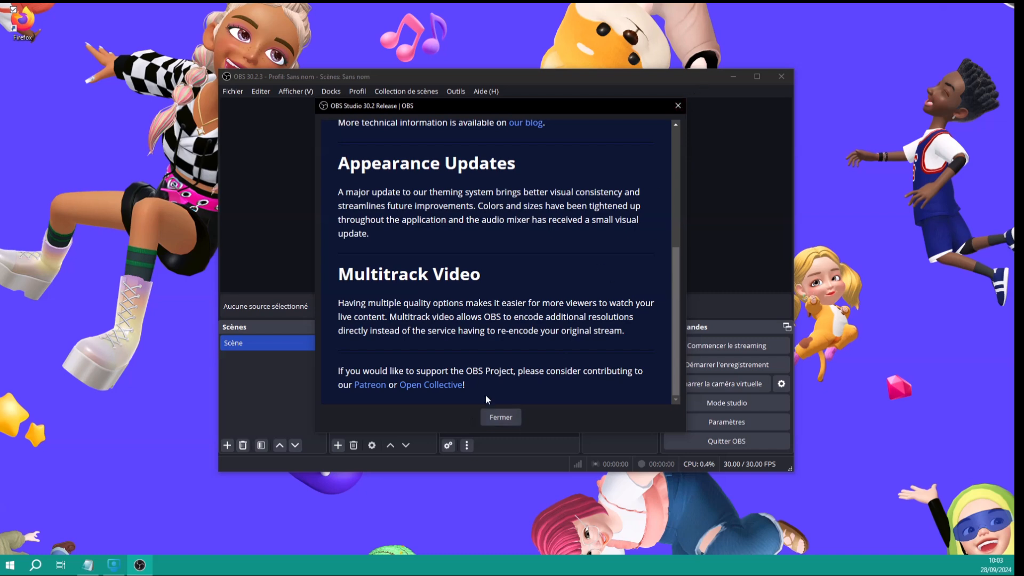
{"action": "left_click", "coordinate": [500, 418]}
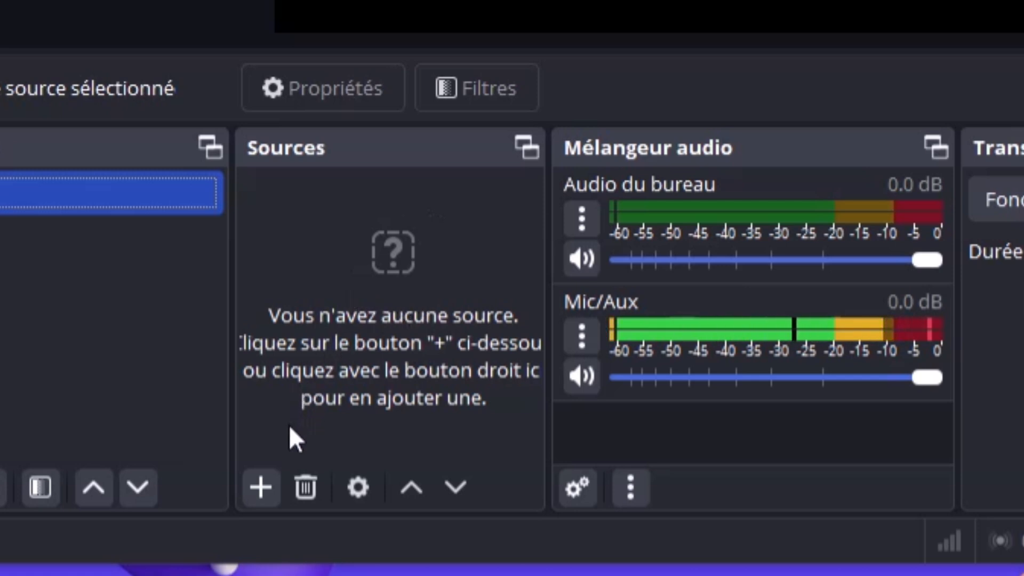
Bring up the Ajouter une source menu under the Sources dock
{"action": "left_click", "coordinate": [261, 488]}
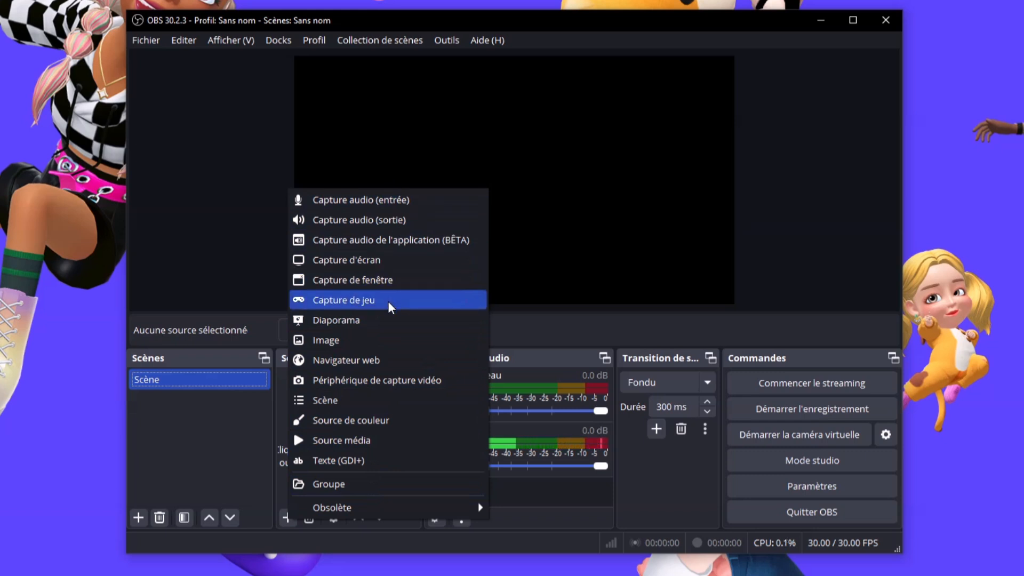
Browse the source types, then dismiss the menu with no source added
{"action": "mouse_move", "coordinate": [314, 508]}
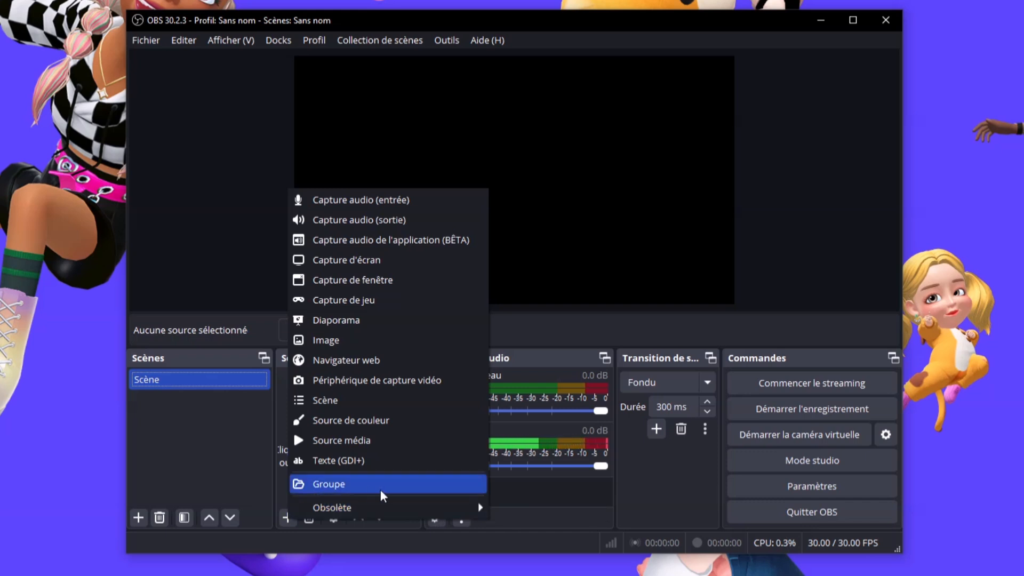
{"action": "left_click", "coordinate": [653, 500]}
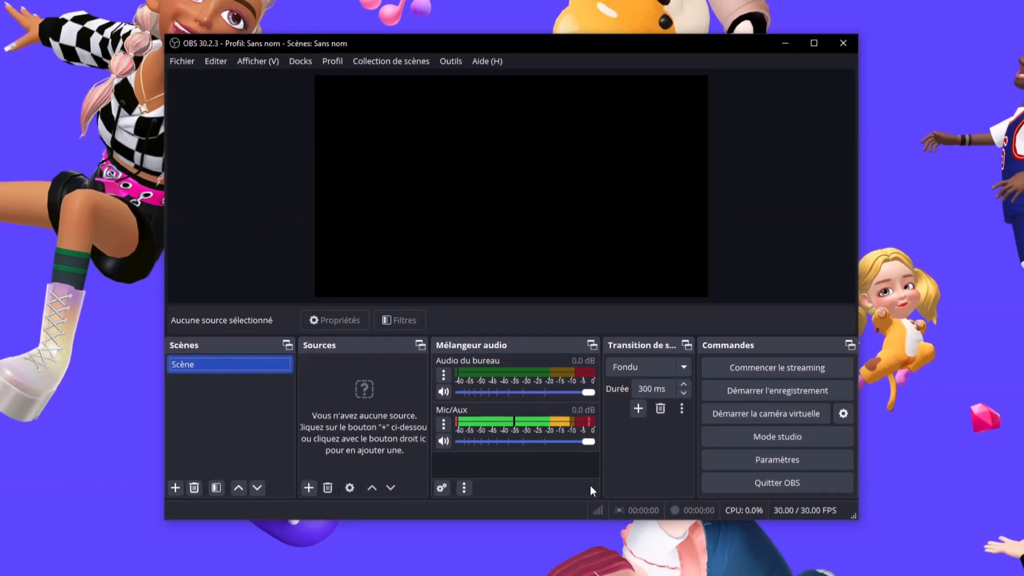
Add a new screen capture source and rename it 'écran principal'
{"action": "left_click", "coordinate": [308, 488]}
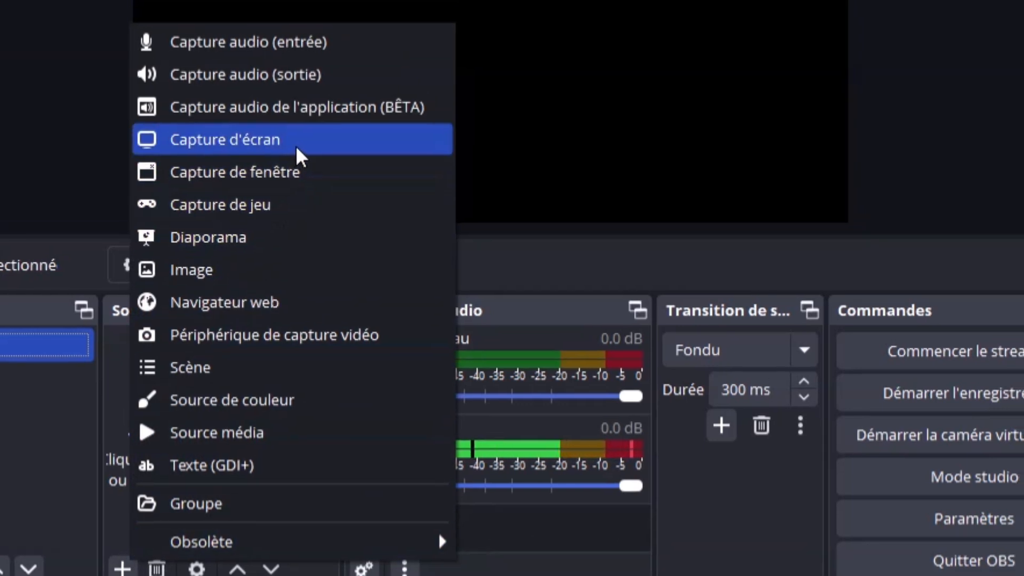
{"action": "left_click", "coordinate": [295, 145]}
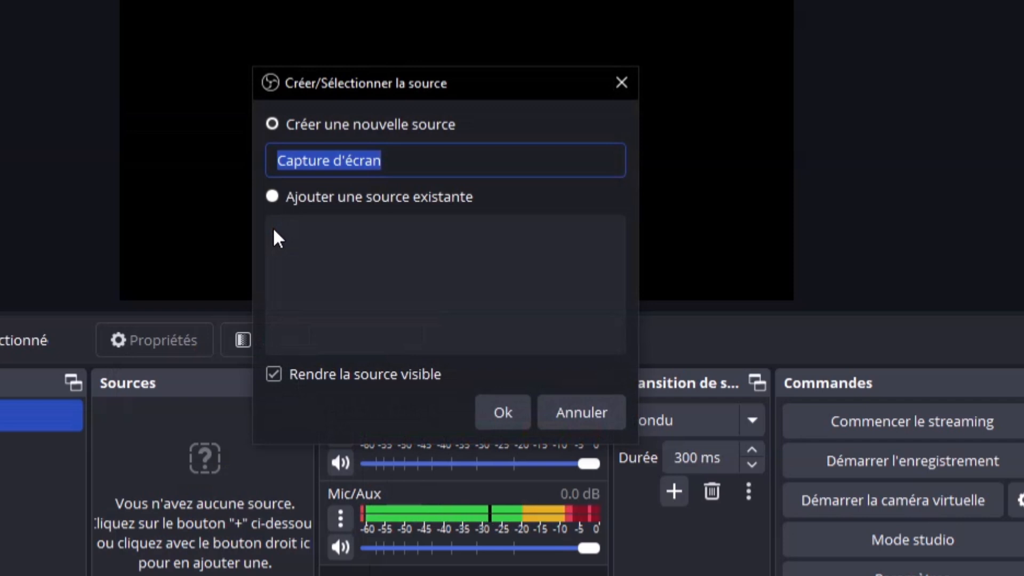
{"action": "left_click", "coordinate": [427, 168]}
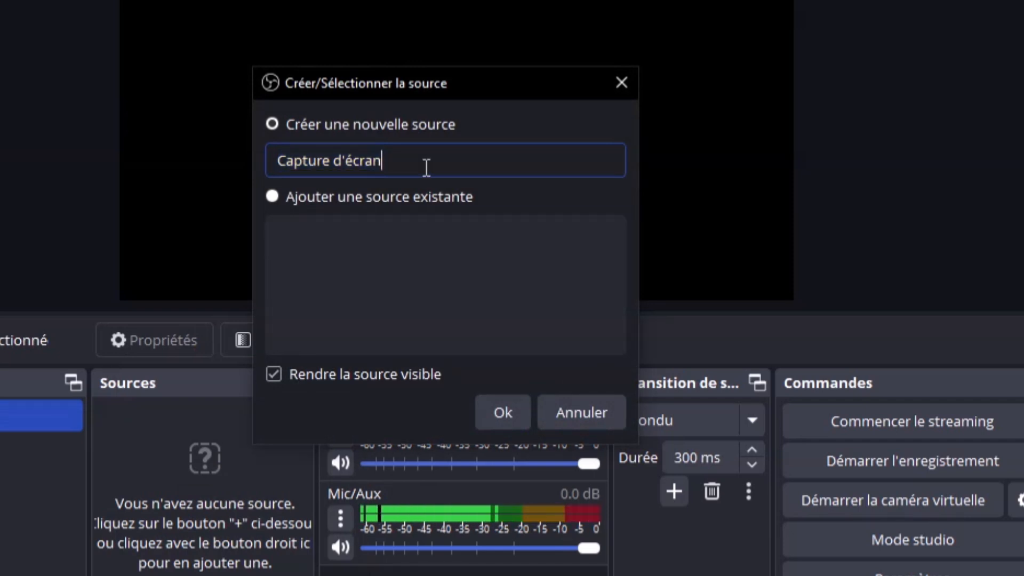
{"action": "left_click_drag", "start_coordinate": [407, 162], "coordinate": [276, 162]}
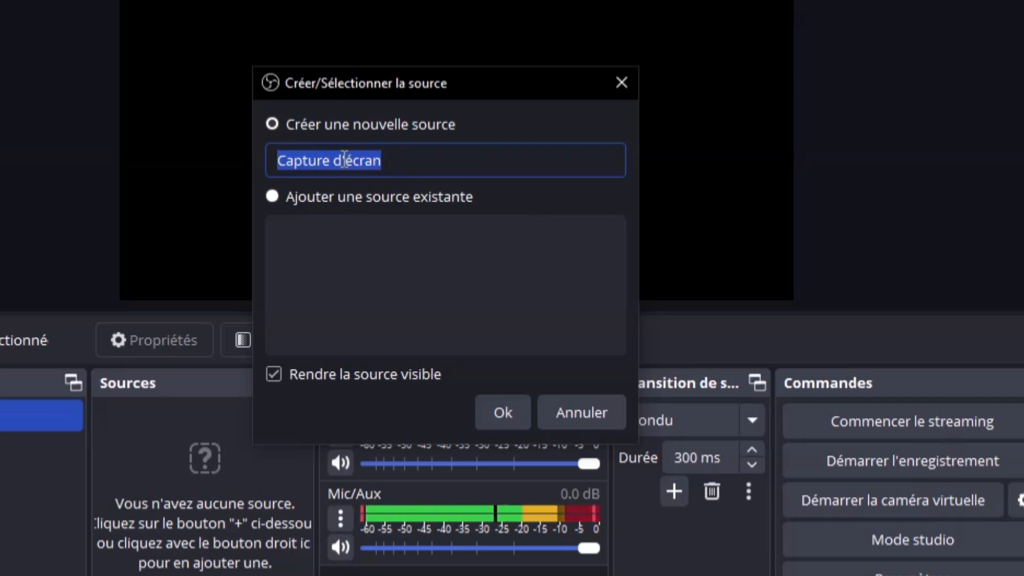
{"action": "left_click_drag", "start_coordinate": [348, 159], "coordinate": [269, 148]}
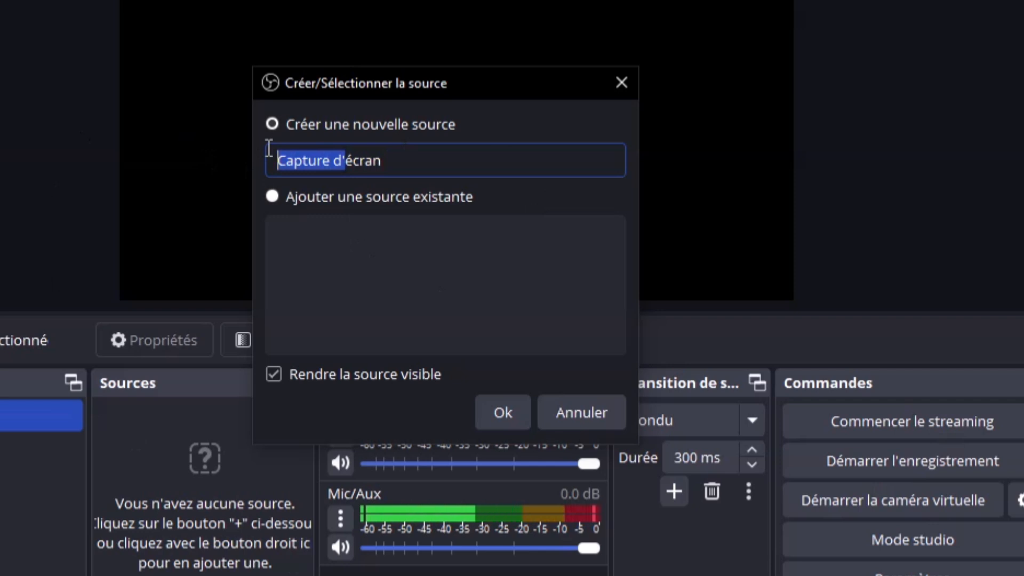
{"action": "key", "text": "BackSpace"}
{"action": "key", "text": "Right"}
{"action": "type", "text": "princi"}
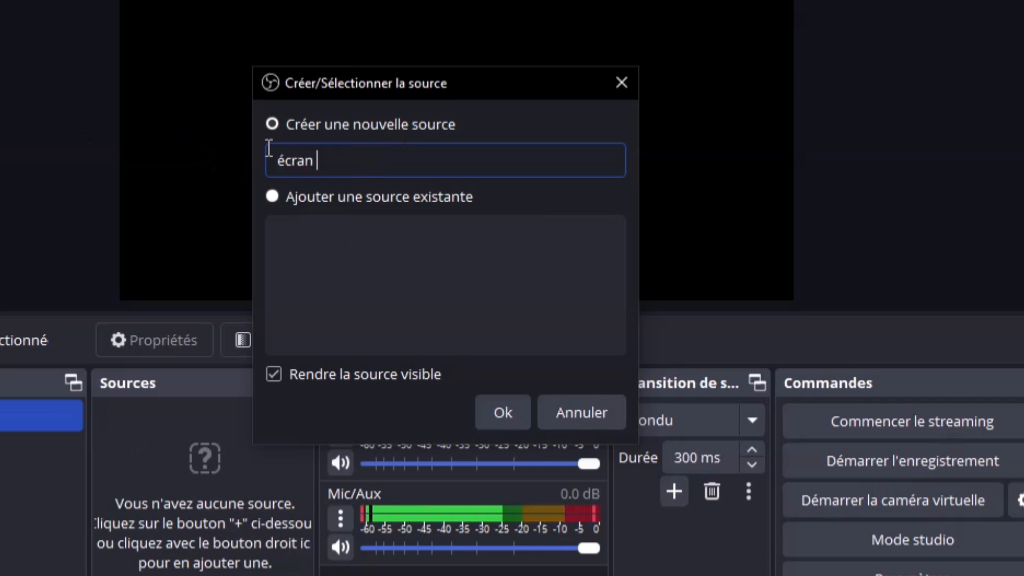
{"action": "type", "text": "pal"}
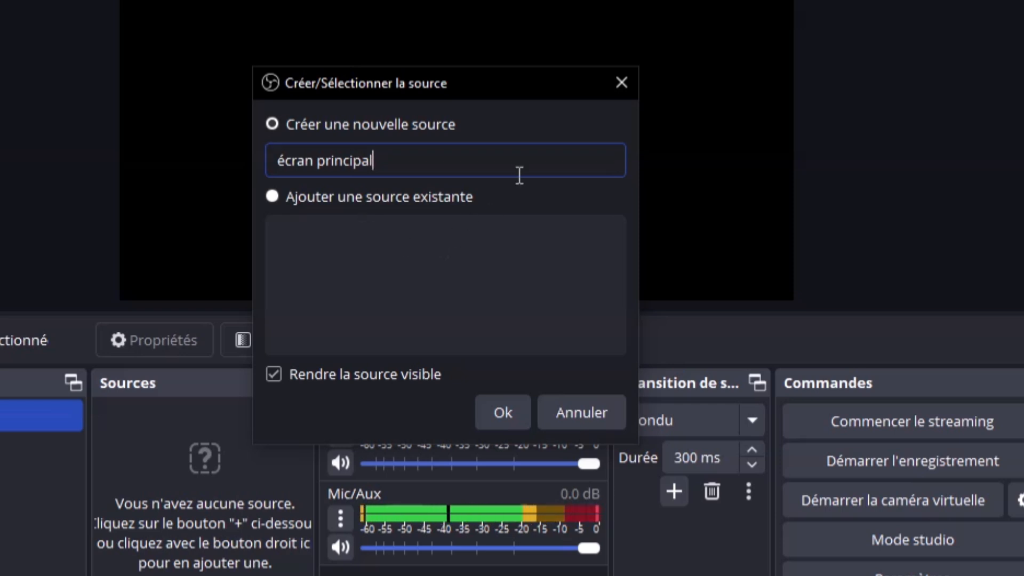
{"action": "left_click_drag", "start_coordinate": [393, 160], "coordinate": [213, 160]}
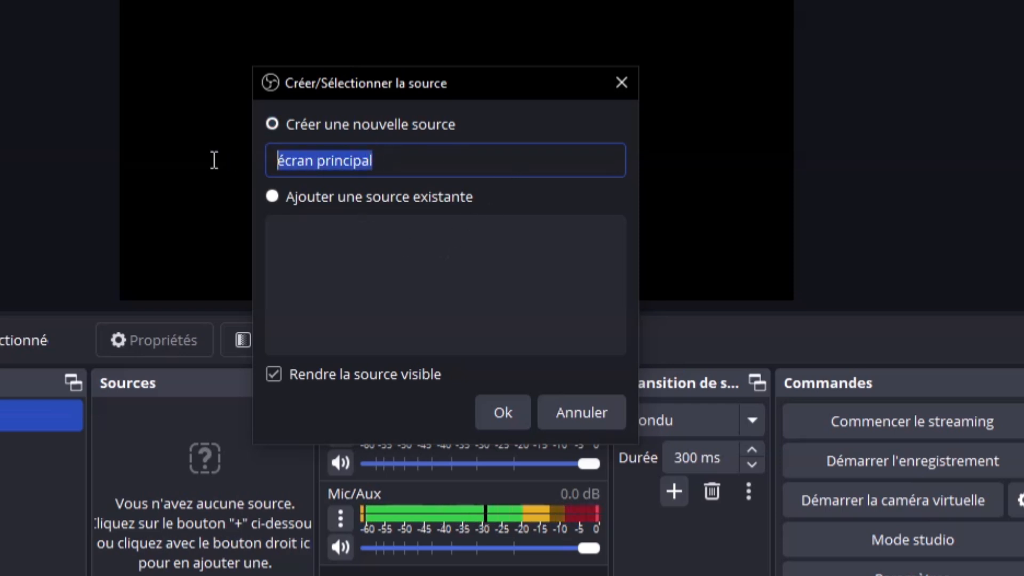
{"action": "left_click", "coordinate": [496, 155]}
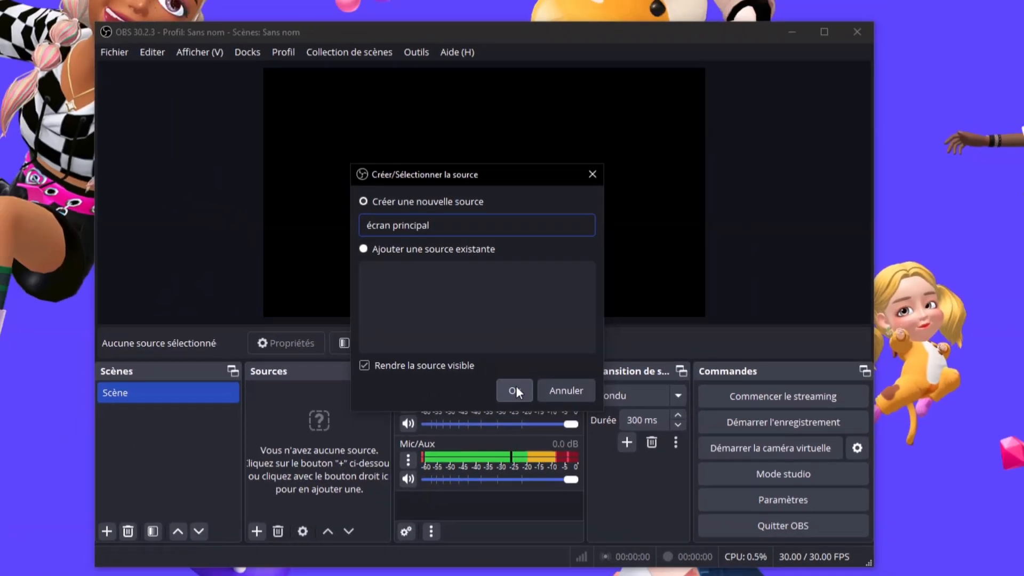
Create the 'écran principal' screen capture source, leaving it visible
{"action": "left_click", "coordinate": [507, 412]}
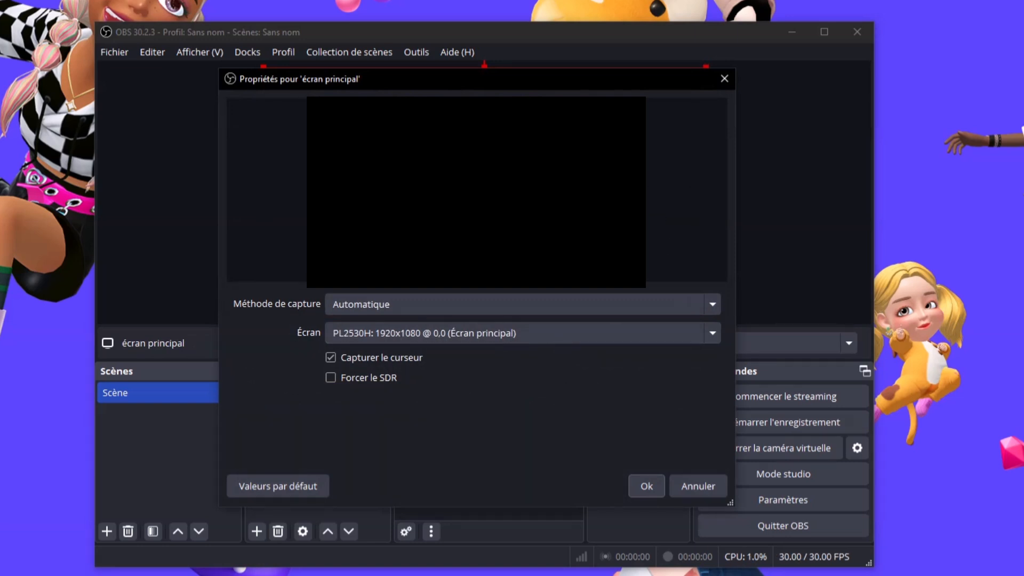
Set Écran to the second monitor, 'PL2530H: 1920x1080 @ 1920,0'
{"action": "left_click", "coordinate": [459, 345]}
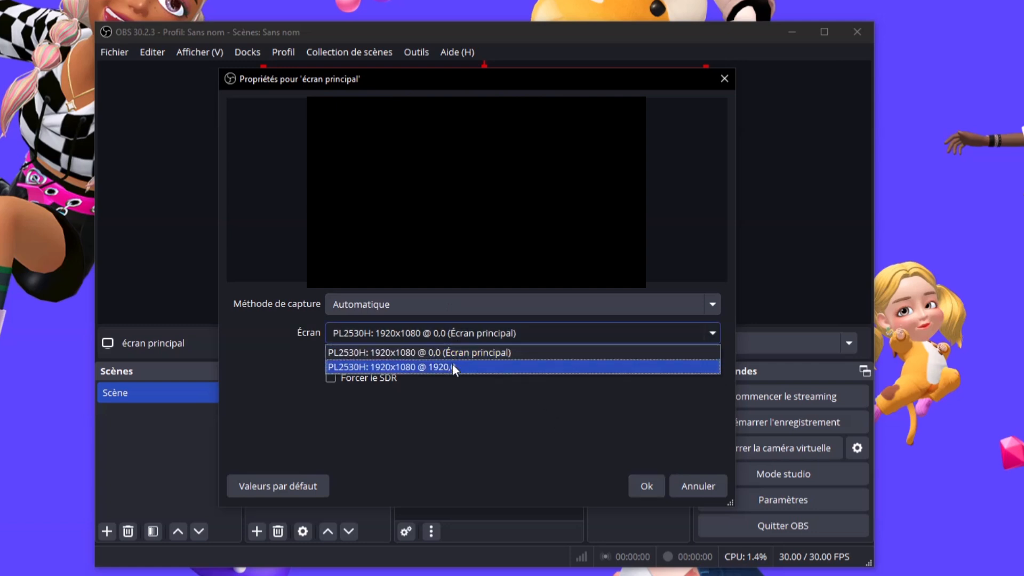
{"action": "left_click", "coordinate": [452, 365]}
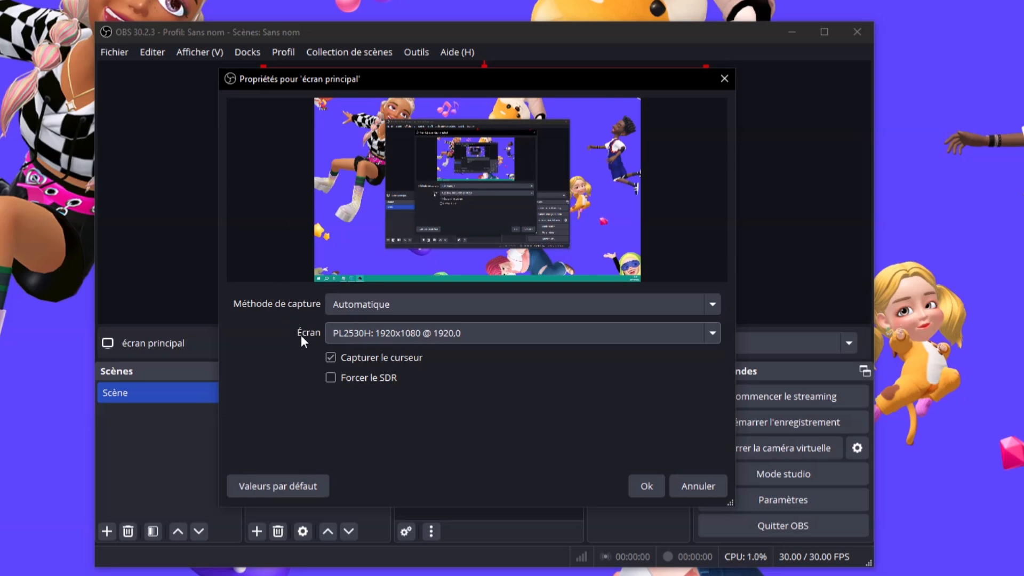
{"action": "left_click", "coordinate": [357, 335]}
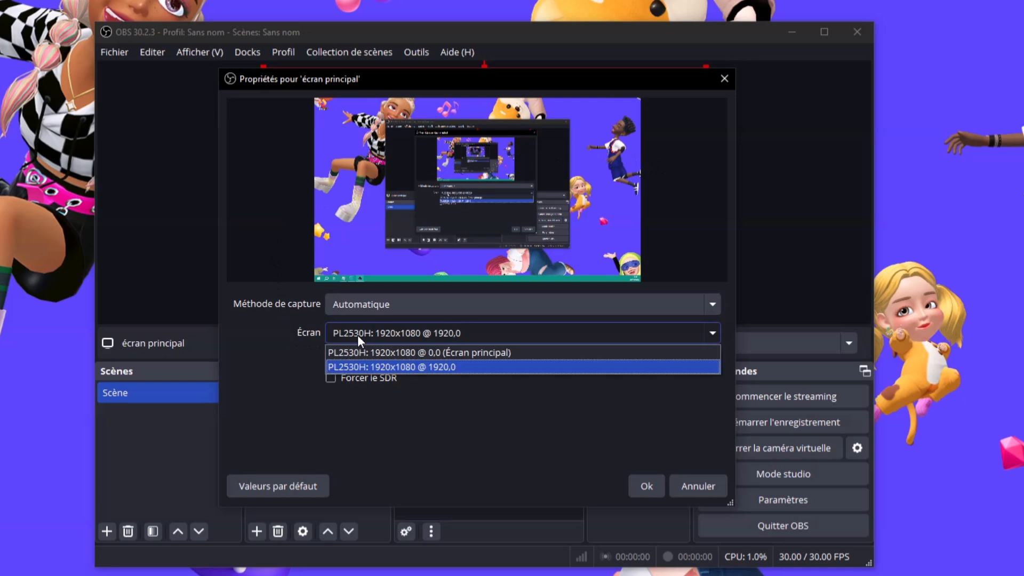
{"action": "left_click", "coordinate": [459, 366]}
{"action": "left_click", "coordinate": [470, 336]}
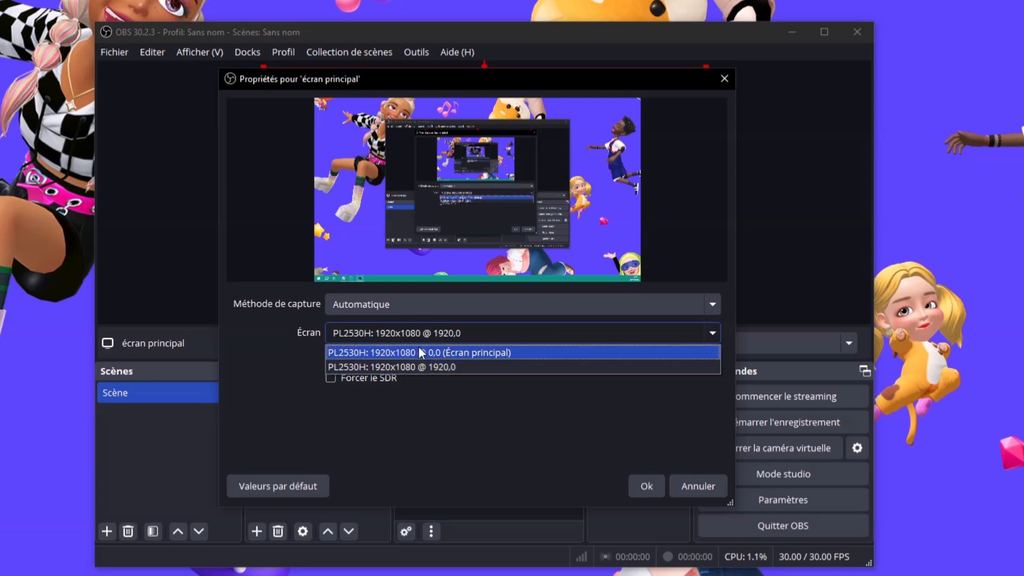
{"action": "left_click", "coordinate": [480, 401]}
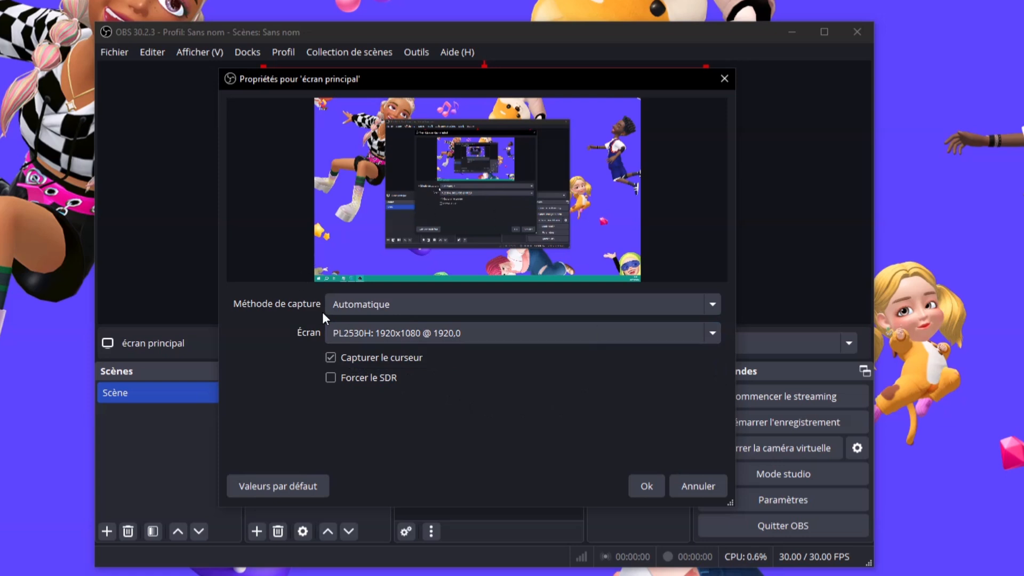
Keep Méthode de capture on Automatique and Capturer le curseur checked
{"action": "left_click", "coordinate": [372, 303]}
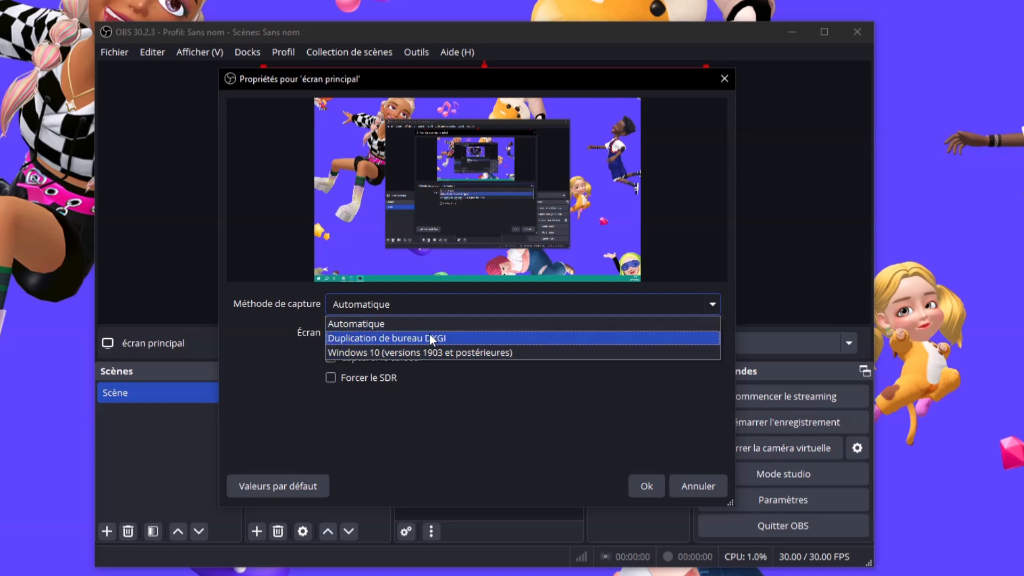
{"action": "left_click", "coordinate": [254, 324]}
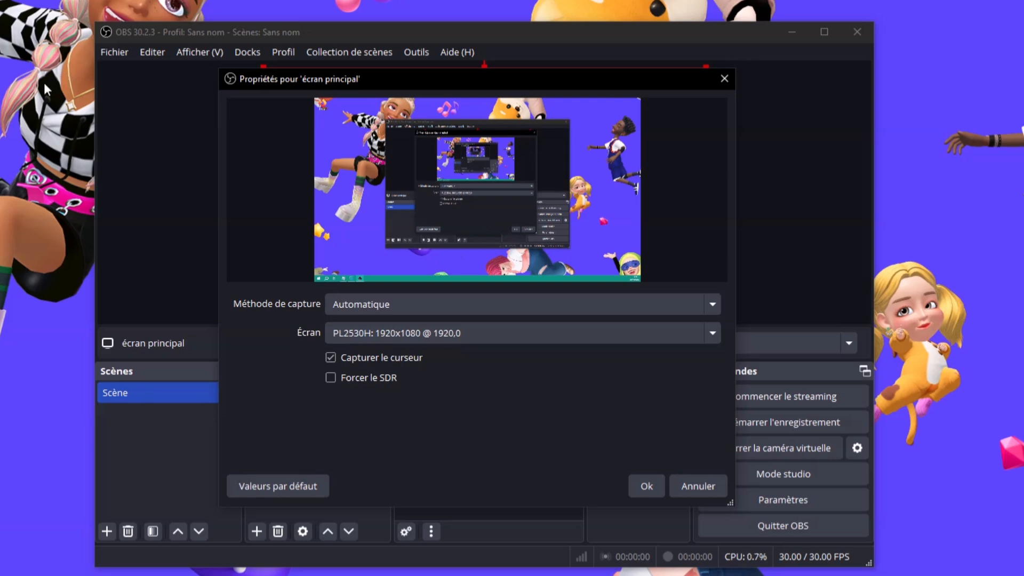
{"action": "left_click", "coordinate": [445, 307]}
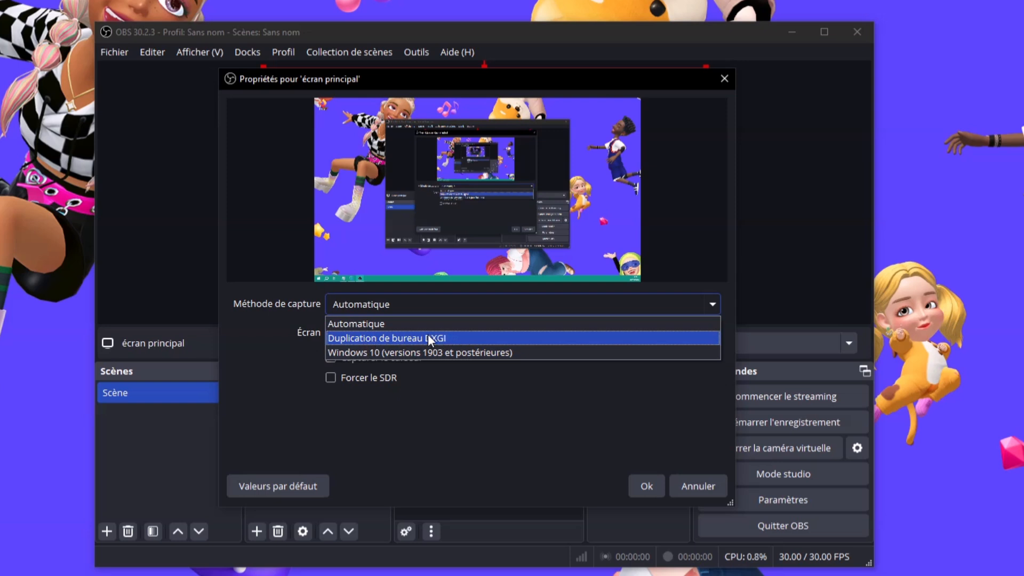
{"action": "left_click", "coordinate": [504, 403]}
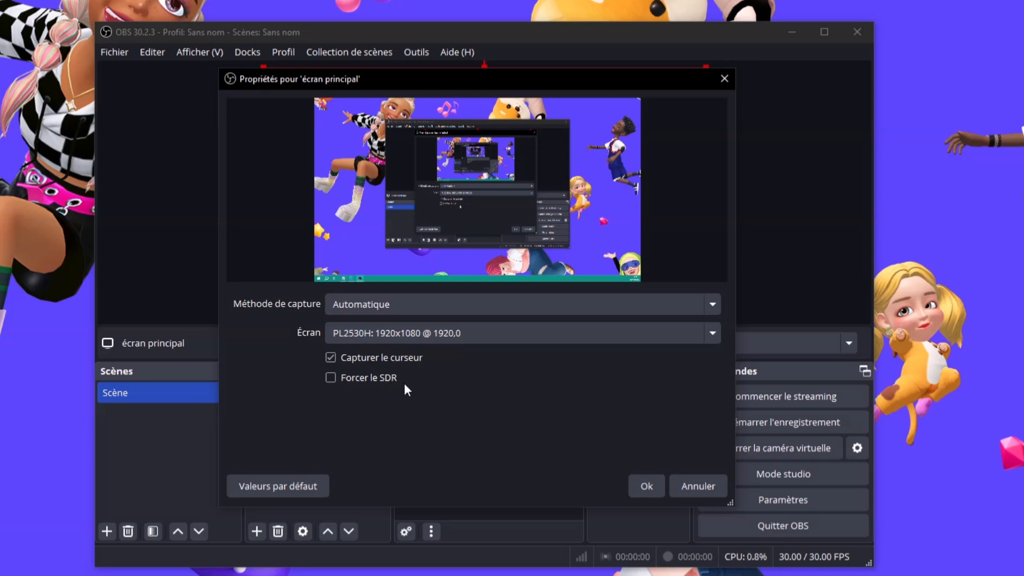
{"action": "left_click", "coordinate": [329, 359]}
{"action": "left_click", "coordinate": [331, 358]}
Confirm the écran principal capture settings, move the OBS window up and deselect the source
{"action": "left_click", "coordinate": [646, 486]}
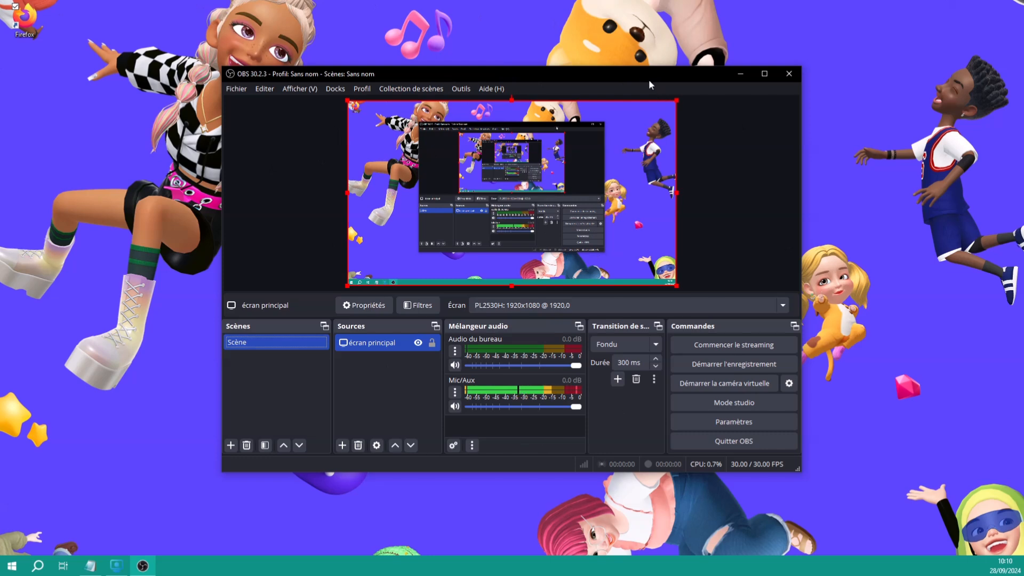
{"action": "mouse_move", "coordinate": [636, 79]}
{"action": "left_mouse_down"}
{"action": "mouse_move", "coordinate": [478, 36]}
{"action": "mouse_move", "coordinate": [671, 156]}
{"action": "mouse_move", "coordinate": [767, 143]}
{"action": "mouse_move", "coordinate": [807, 53]}
{"action": "mouse_move", "coordinate": [651, 42]}
{"action": "mouse_move", "coordinate": [438, 66]}
{"action": "mouse_move", "coordinate": [549, 167]}
{"action": "mouse_move", "coordinate": [826, 125]}
{"action": "mouse_move", "coordinate": [726, 7]}
{"action": "mouse_move", "coordinate": [476, 46]}
{"action": "mouse_move", "coordinate": [511, 156]}
{"action": "mouse_move", "coordinate": [797, 151]}
{"action": "mouse_move", "coordinate": [726, 31]}
{"action": "mouse_move", "coordinate": [475, 16]}
{"action": "mouse_move", "coordinate": [449, 131]}
{"action": "mouse_move", "coordinate": [704, 179]}
{"action": "mouse_move", "coordinate": [776, 47]}
{"action": "mouse_move", "coordinate": [526, 14]}
{"action": "mouse_move", "coordinate": [473, 101]}
{"action": "mouse_move", "coordinate": [672, 141]}
{"action": "mouse_move", "coordinate": [645, 89]}
{"action": "left_mouse_up"}
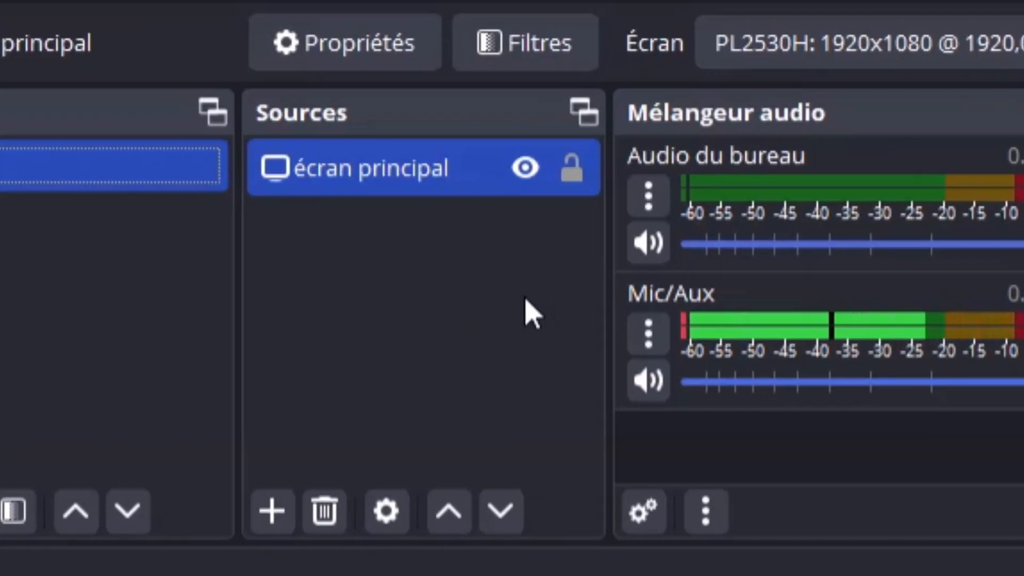
{"action": "left_click", "coordinate": [361, 380]}
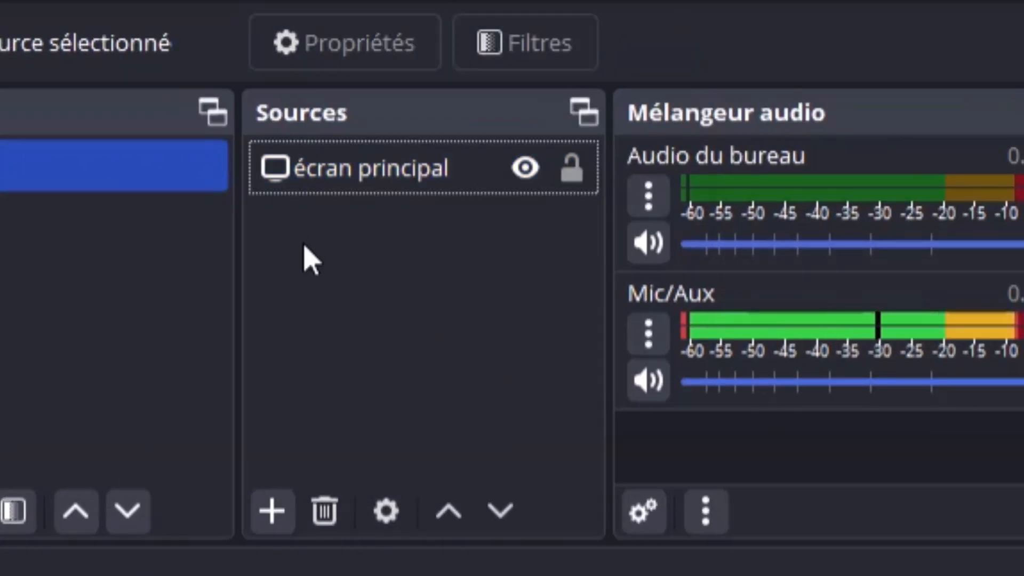
Add an Image source named 'Image d'un cadeaux' and confirm its creation
{"action": "left_click", "coordinate": [272, 511]}
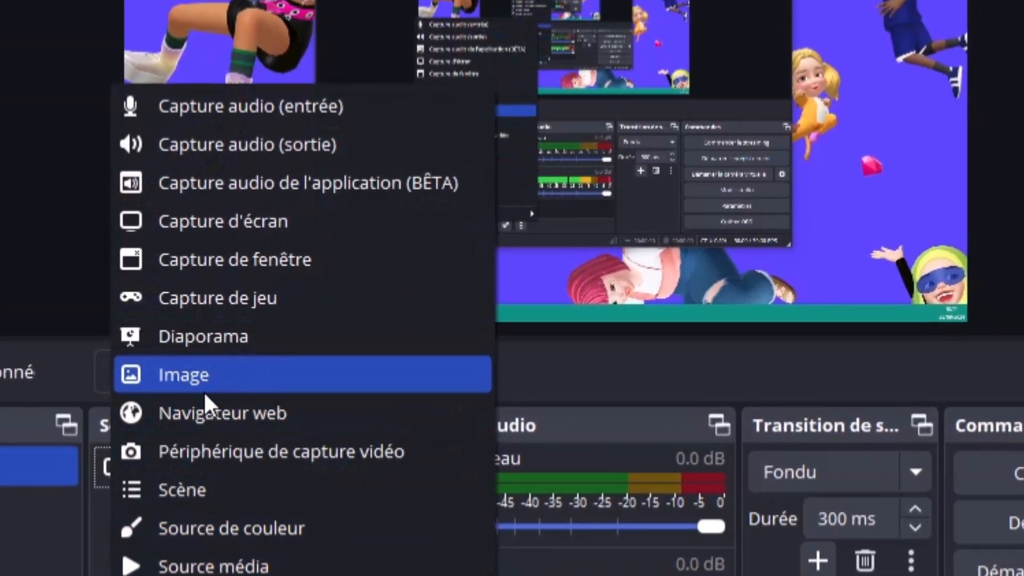
{"action": "left_click", "coordinate": [248, 326]}
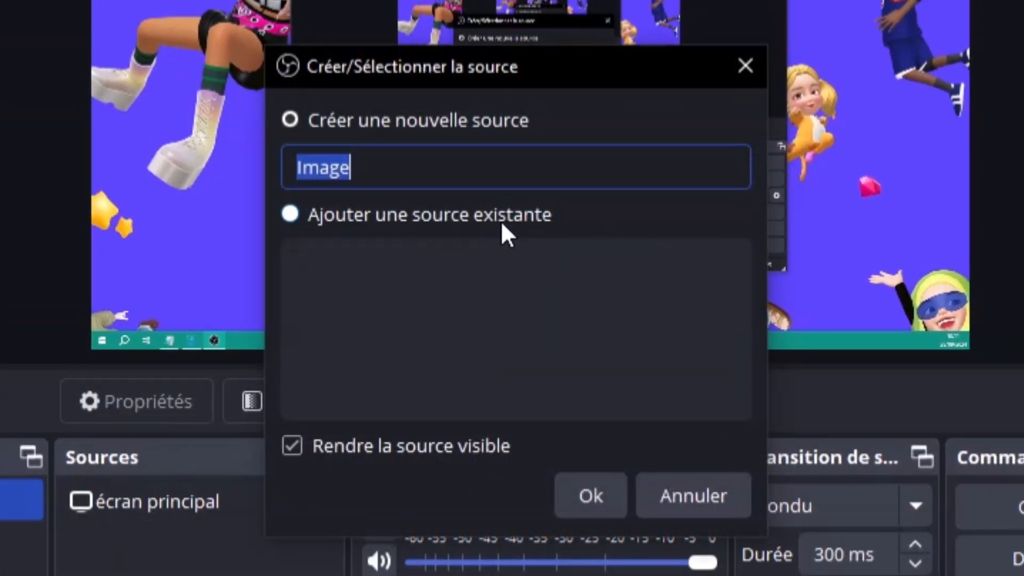
{"action": "left_click", "coordinate": [483, 168]}
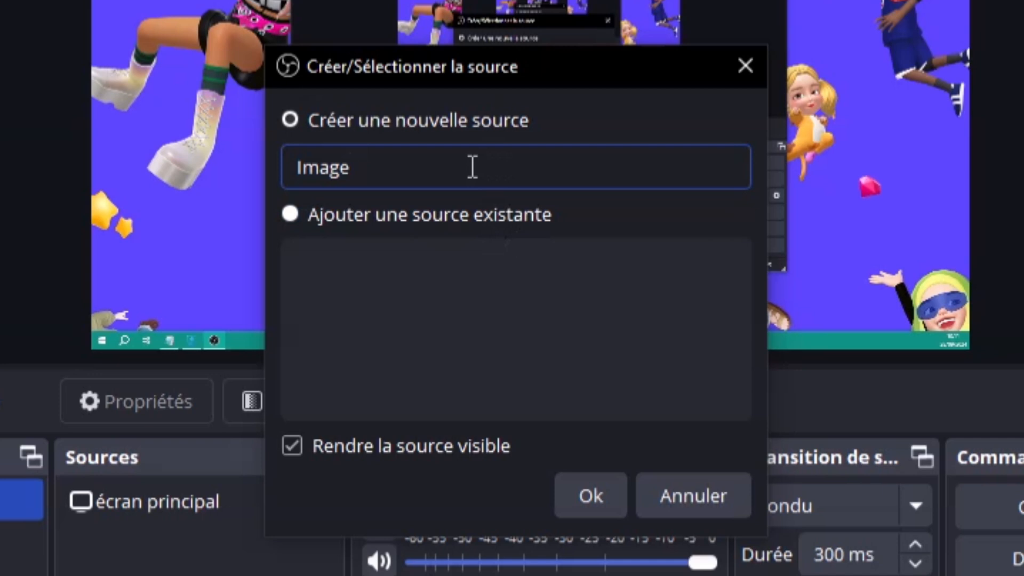
{"action": "left_click_drag", "start_coordinate": [473, 167], "coordinate": [238, 165]}
{"action": "type", "text": "d'un c"}
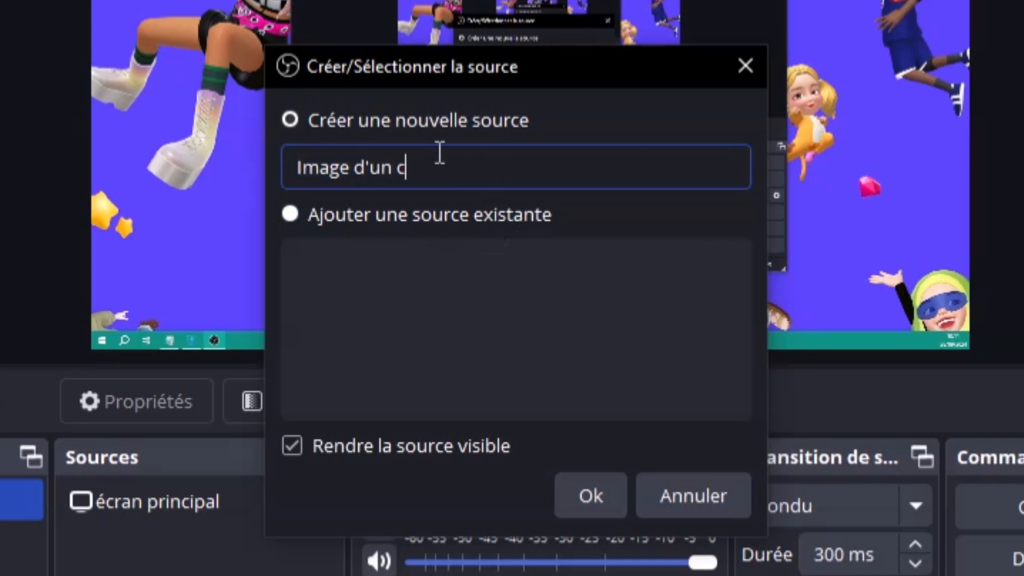
{"action": "type", "text": "adeaux"}
{"action": "triple_click", "coordinate": [334, 169]}
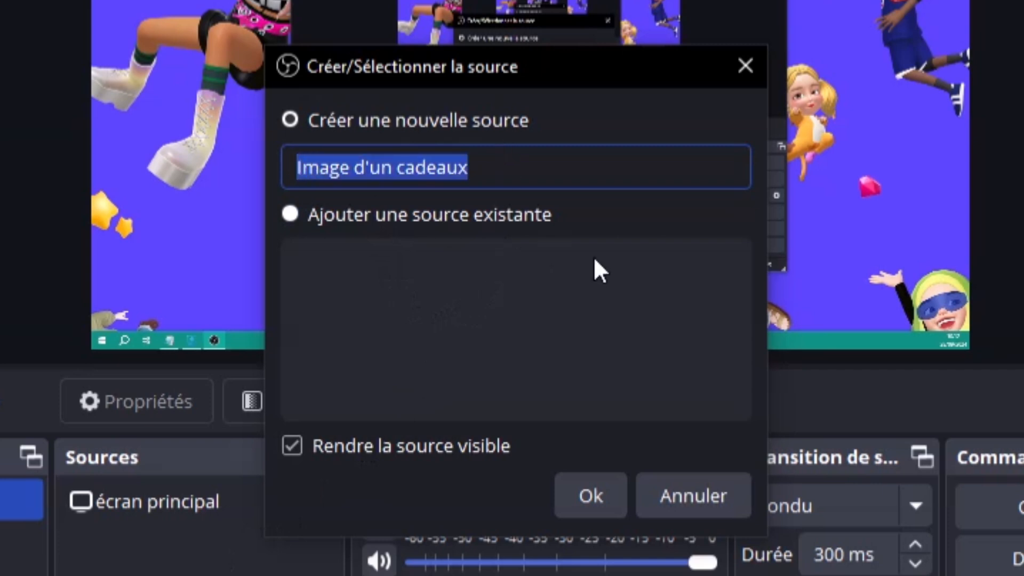
{"action": "left_click", "coordinate": [610, 203]}
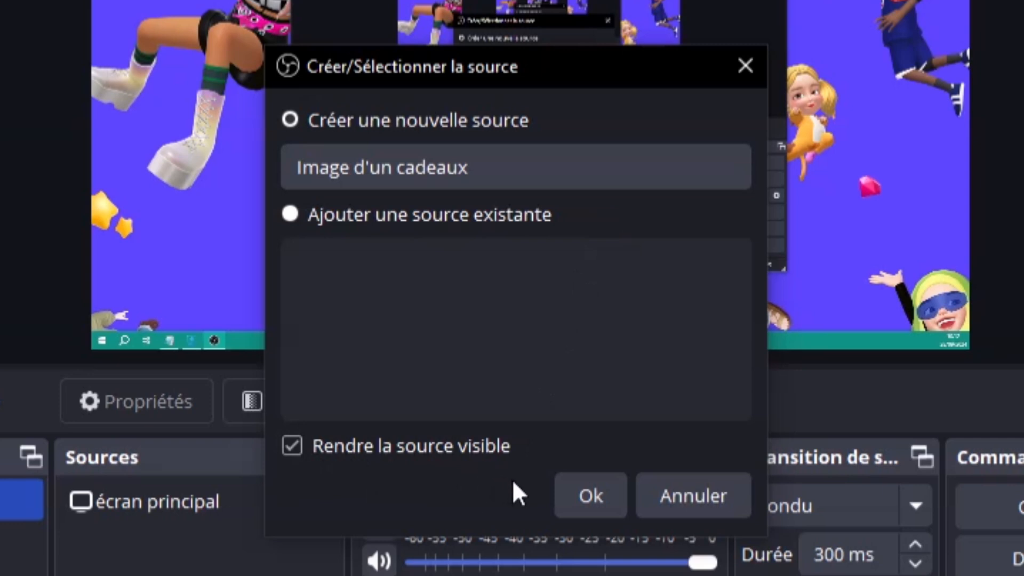
{"action": "left_click", "coordinate": [581, 496]}
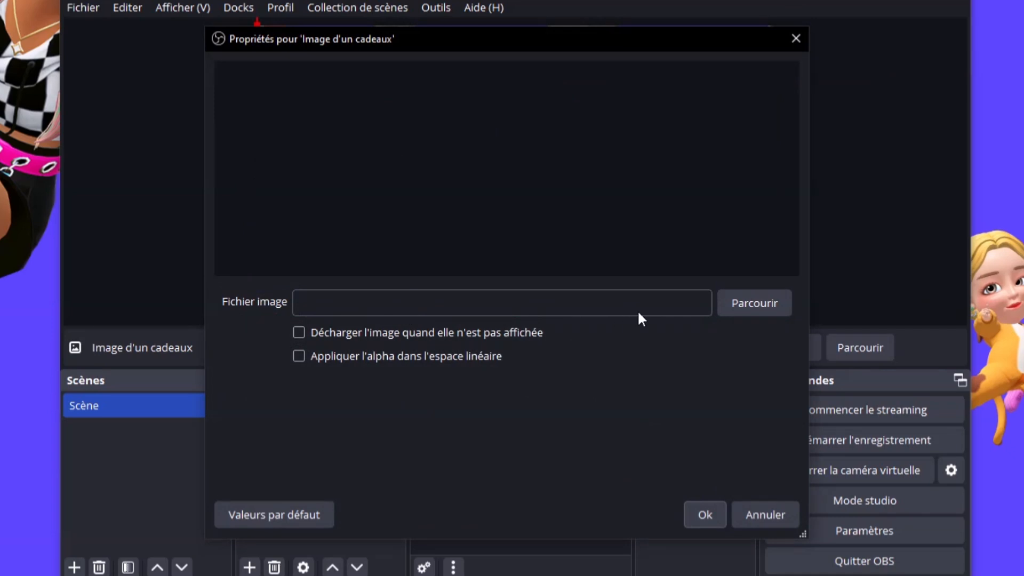
Load 0_3.png from the Images obs folder into the gift source and confirm
{"action": "left_click", "coordinate": [748, 306]}
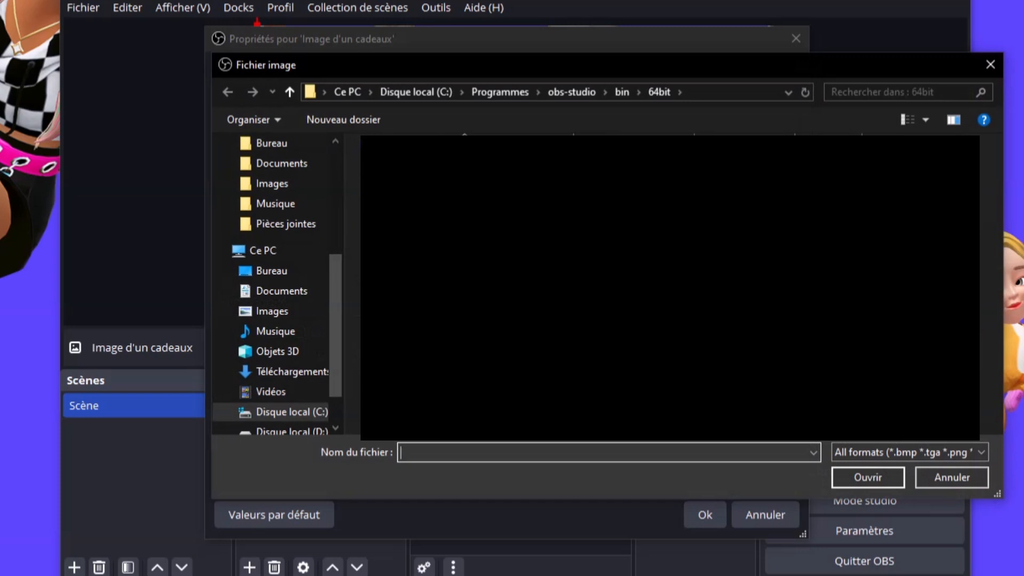
{"action": "left_click", "coordinate": [269, 188]}
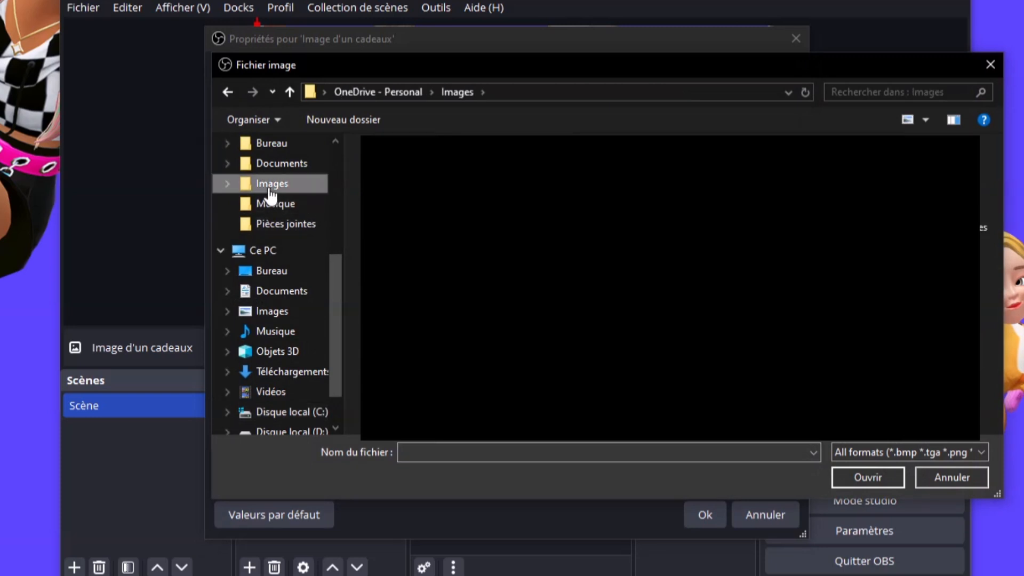
{"action": "left_click", "coordinate": [283, 314]}
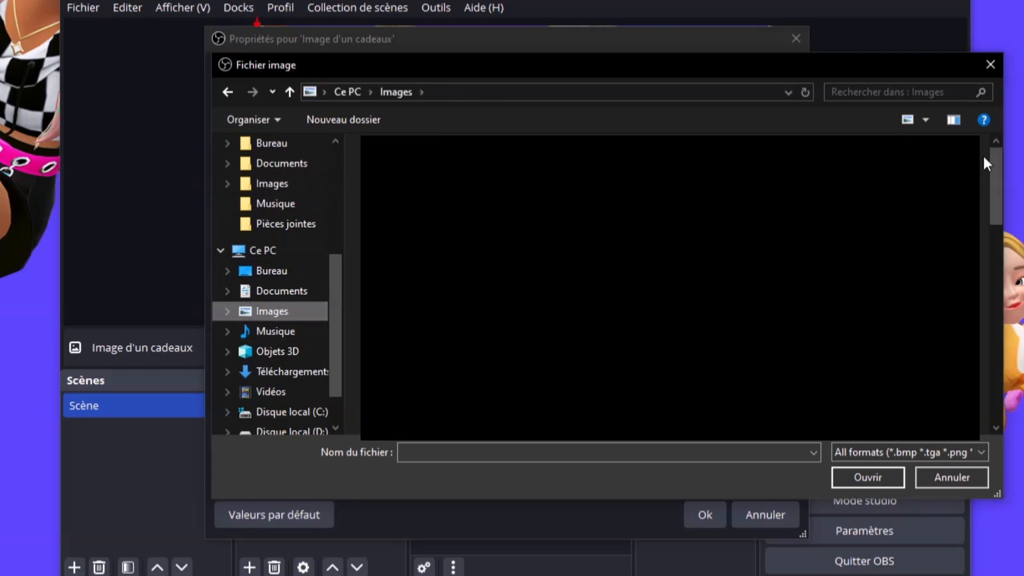
{"action": "double_click", "coordinate": [670, 288]}
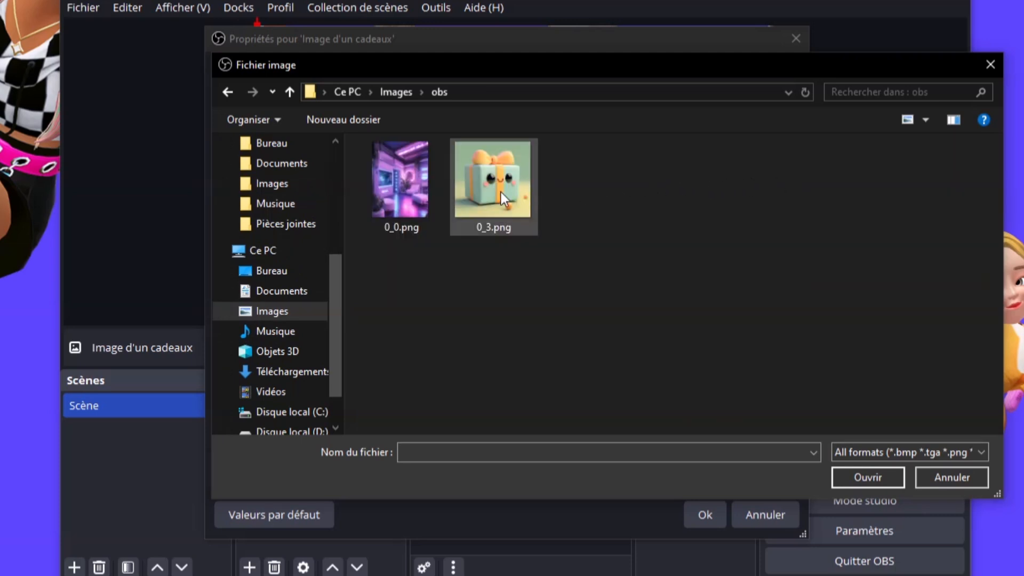
{"action": "left_click", "coordinate": [500, 192]}
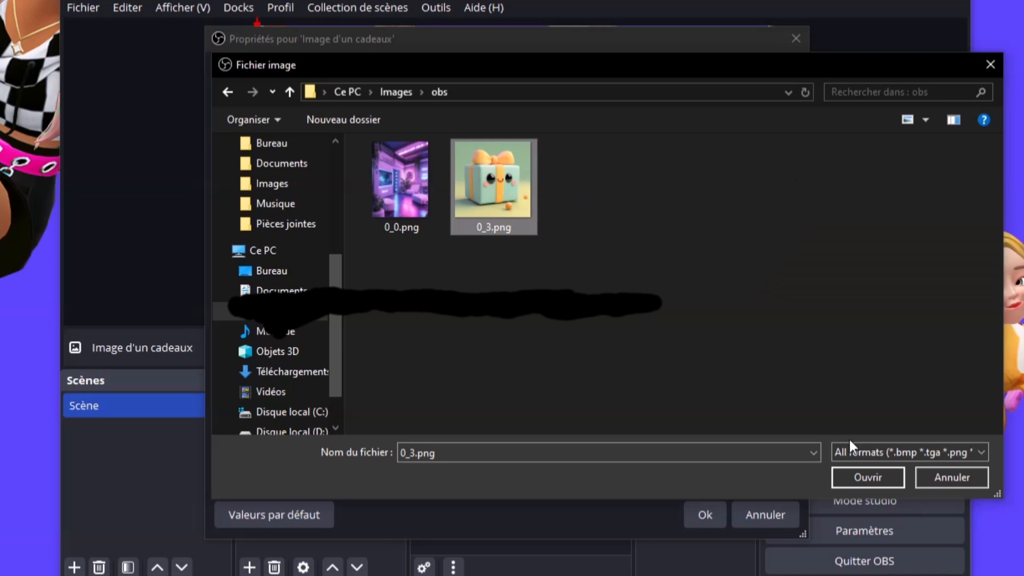
{"action": "left_click", "coordinate": [870, 476]}
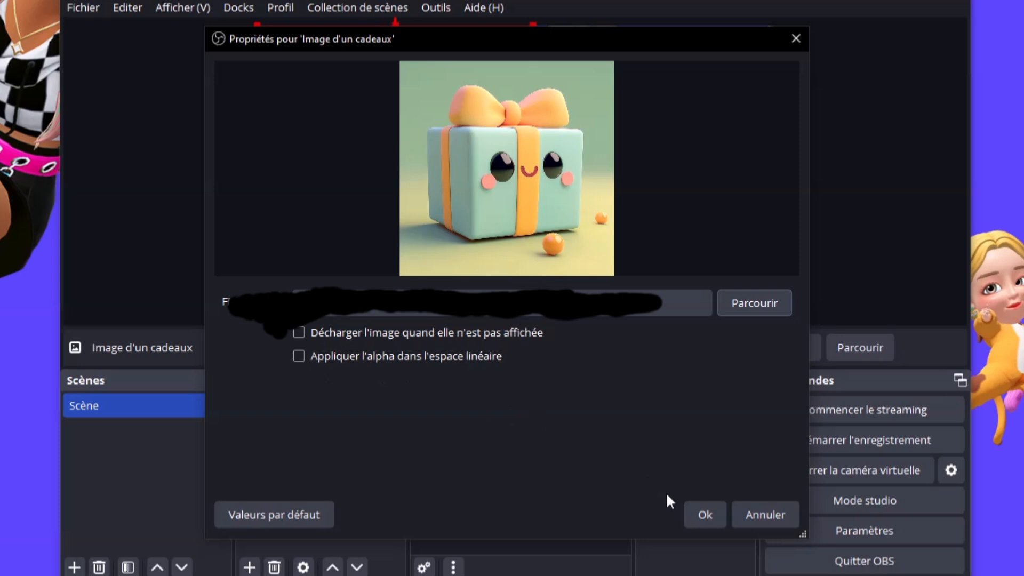
{"action": "left_click", "coordinate": [705, 518]}
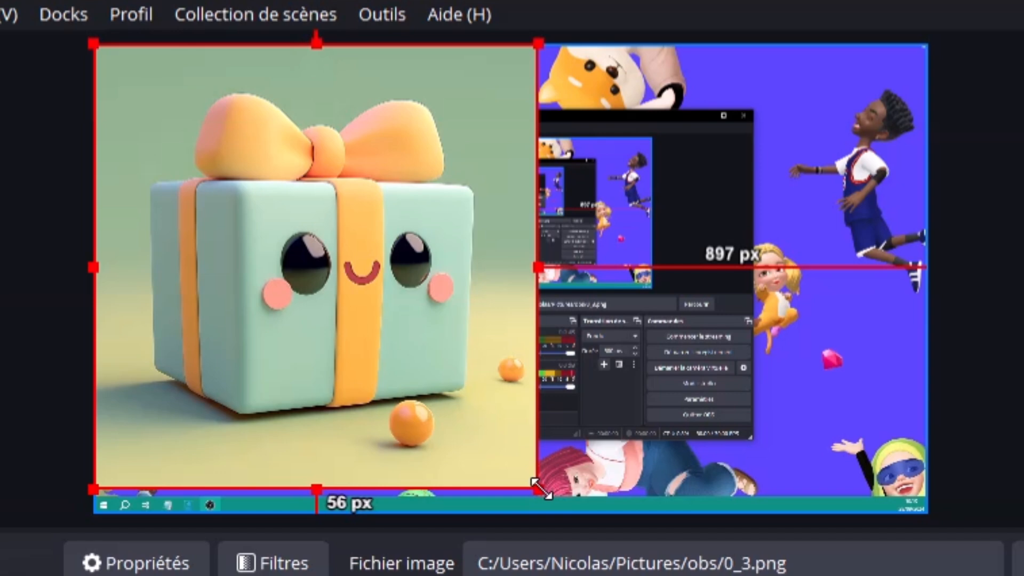
Shrink the gift image and move it into the preview's top-right corner
{"action": "left_click_drag", "start_coordinate": [540, 487], "coordinate": [271, 221]}
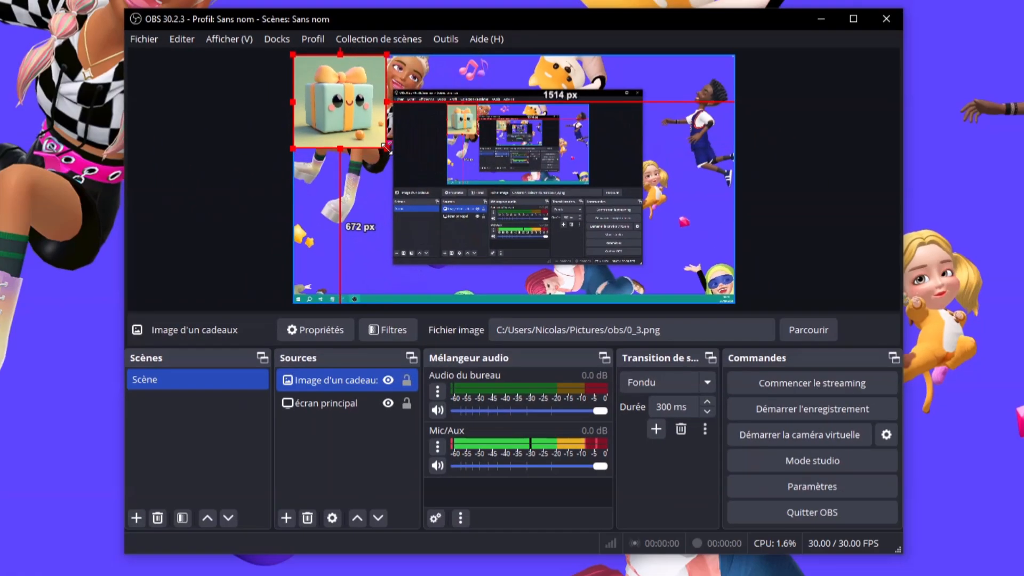
{"action": "left_click_drag", "start_coordinate": [386, 146], "coordinate": [401, 161]}
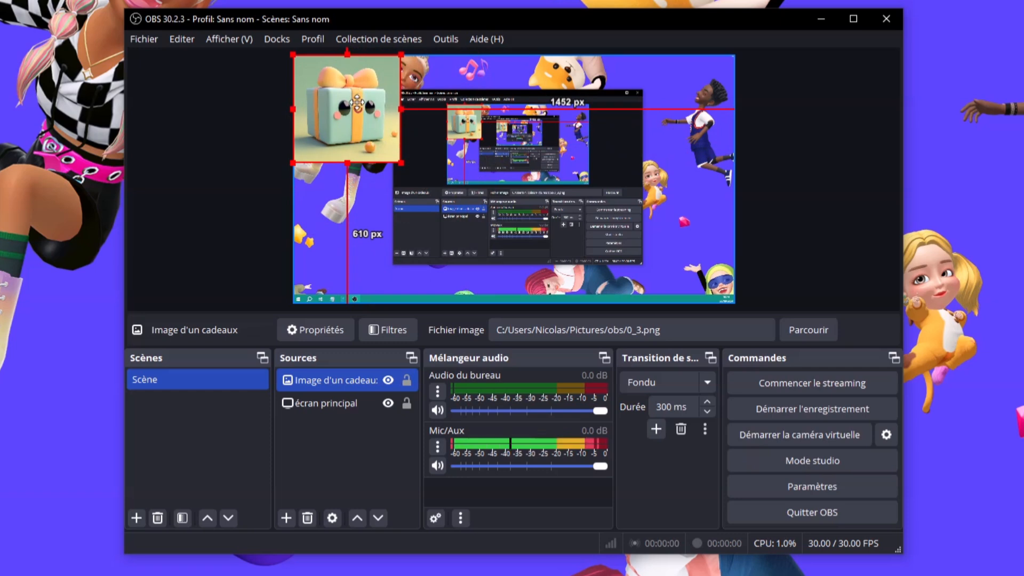
{"action": "left_click_drag", "start_coordinate": [357, 94], "coordinate": [690, 94]}
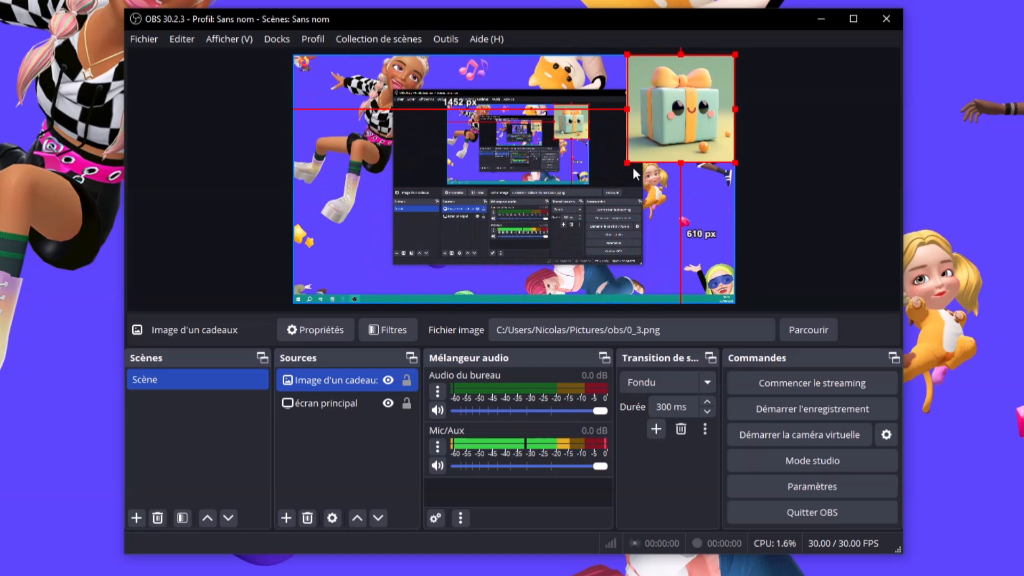
{"action": "left_click_drag", "start_coordinate": [626, 162], "coordinate": [680, 109]}
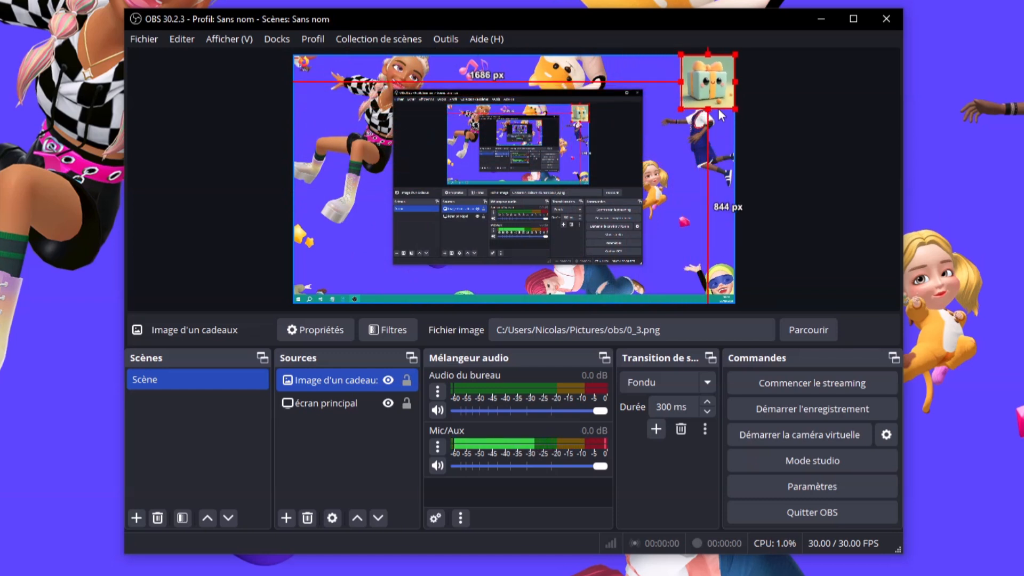
{"action": "left_click", "coordinate": [807, 126]}
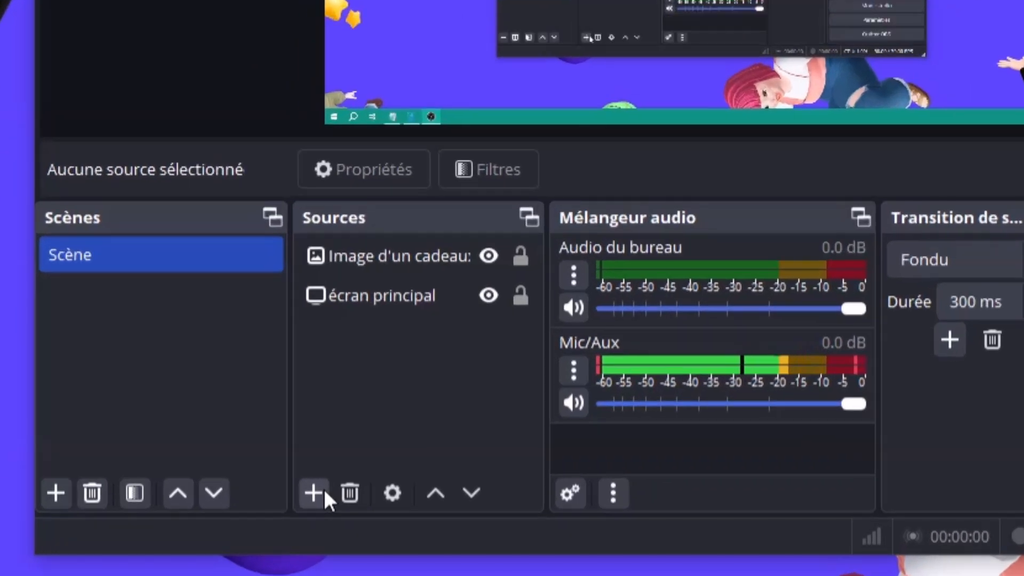
Add a Texte (GDI+) source and name it 'Bienvenue'
{"action": "left_click", "coordinate": [320, 491]}
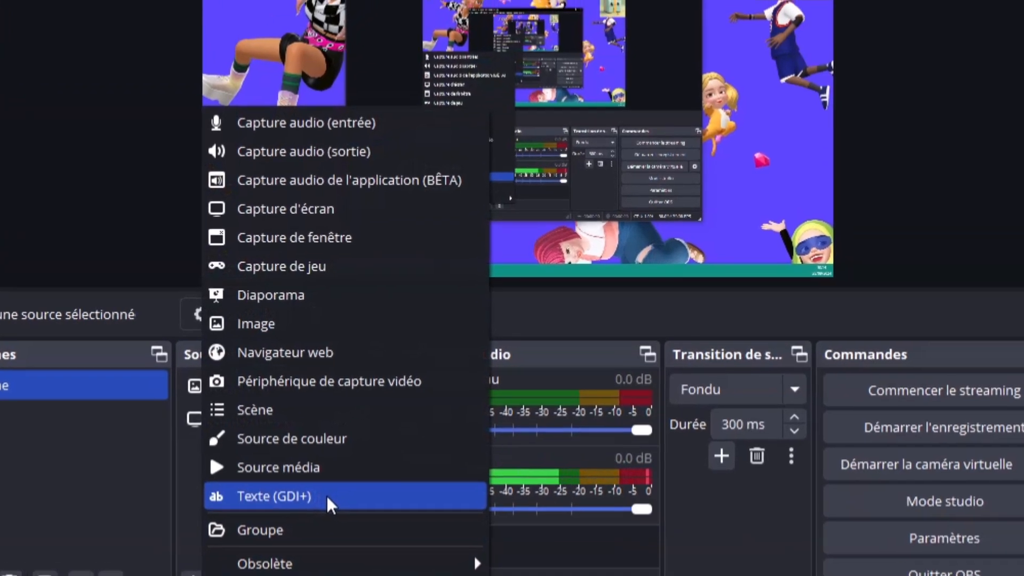
{"action": "left_click", "coordinate": [328, 497]}
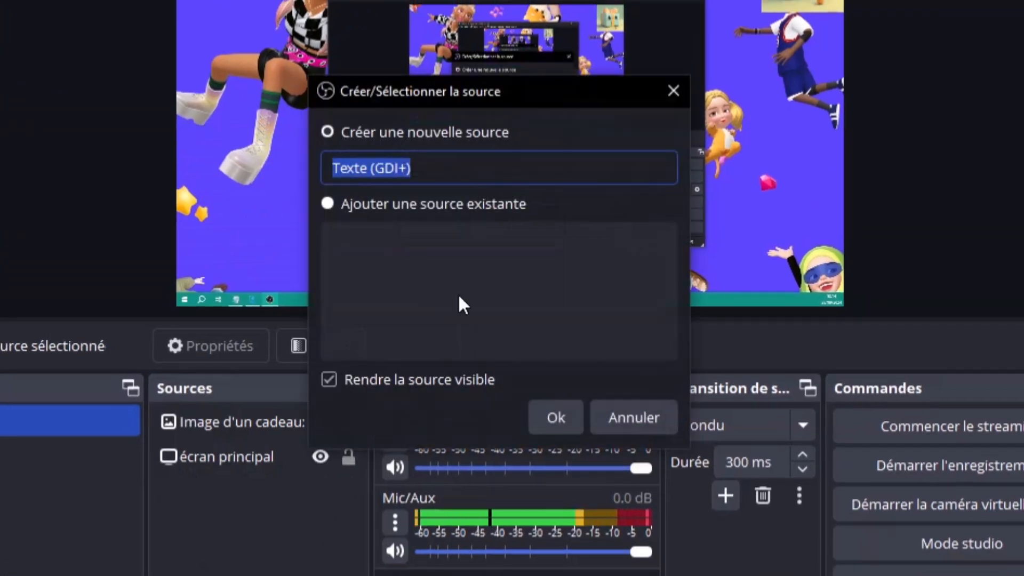
{"action": "left_click", "coordinate": [441, 166]}
{"action": "left_click_drag", "start_coordinate": [434, 165], "coordinate": [324, 163]}
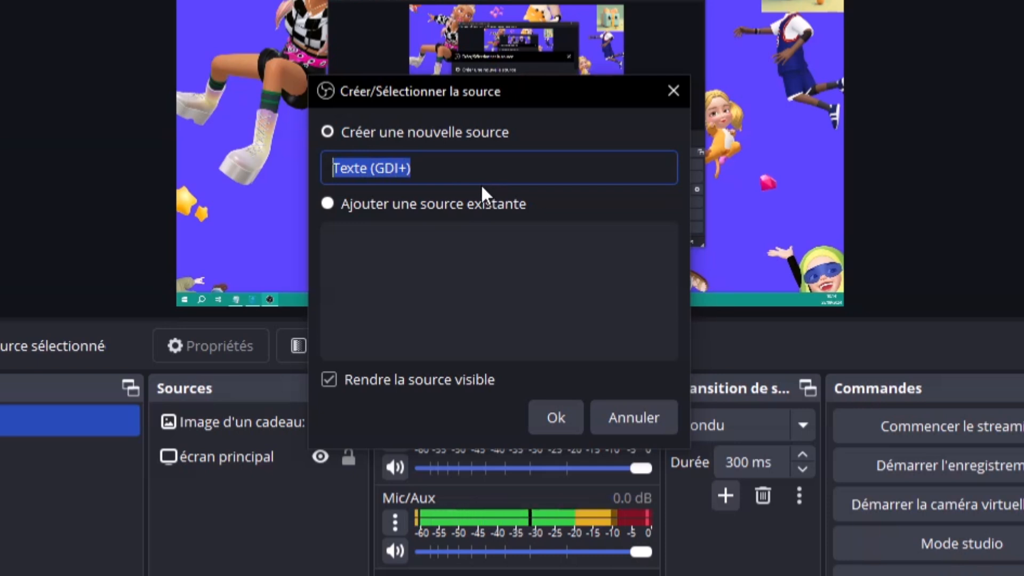
{"action": "type", "text": "Bien"}
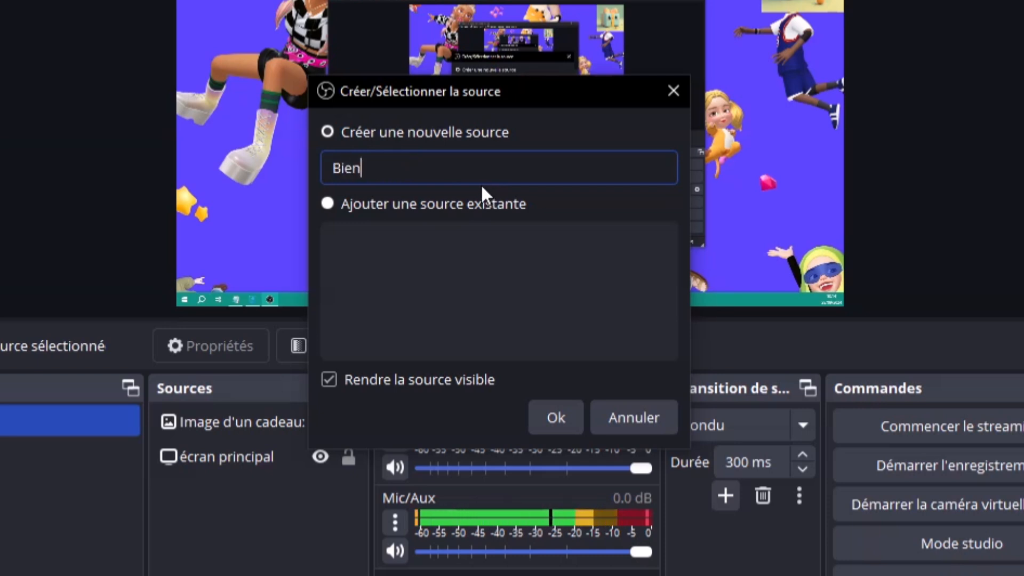
{"action": "type", "text": "enu"}
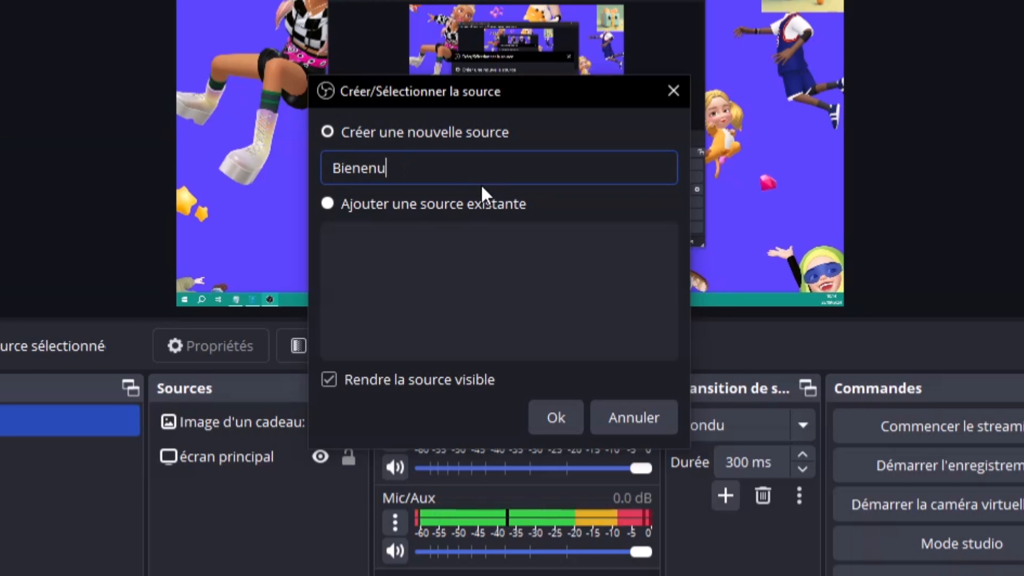
{"action": "key", "text": "BackSpace"}
{"action": "key", "text": "BackSpace"}
{"action": "key", "text": "BackSpace"}
{"action": "type", "text": "b"}
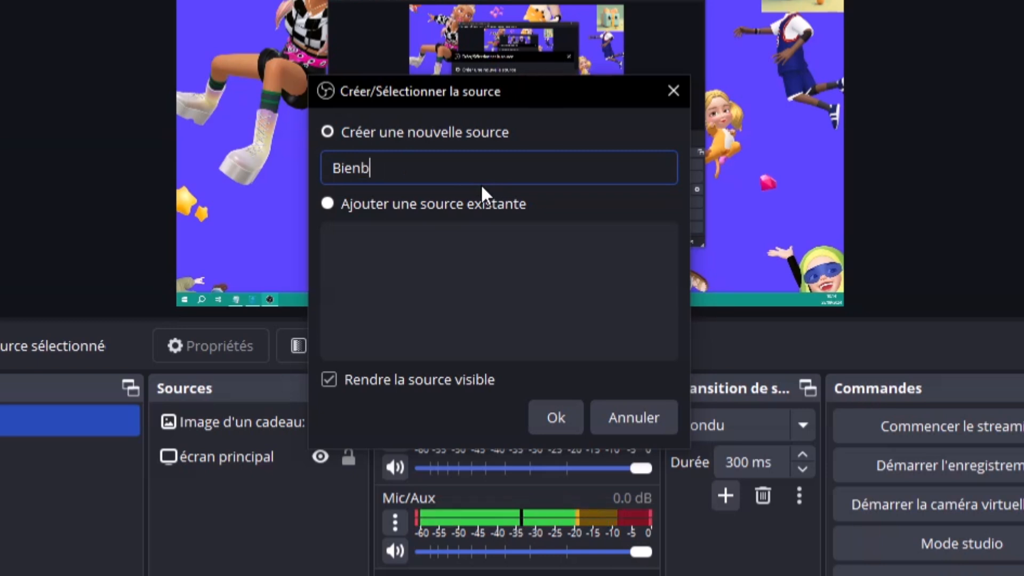
{"action": "key", "text": "BackSpace"}
{"action": "type", "text": "venue"}
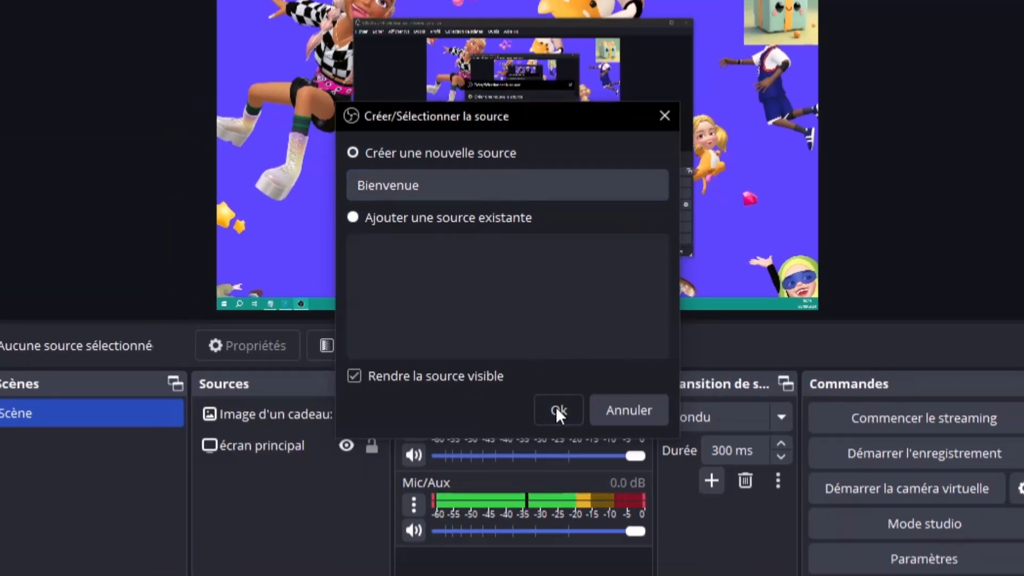
{"action": "left_click", "coordinate": [553, 416]}
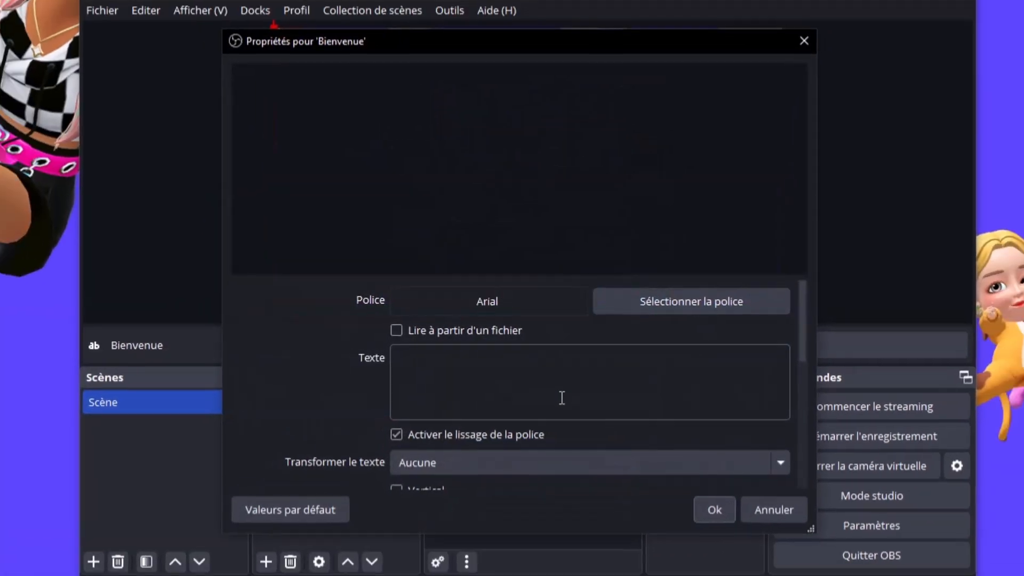
Enter 'Bienvenue sur obs' in the Texte field, then open Sélectionner la police
{"action": "left_click", "coordinate": [637, 407]}
{"action": "left_click", "coordinate": [631, 390]}
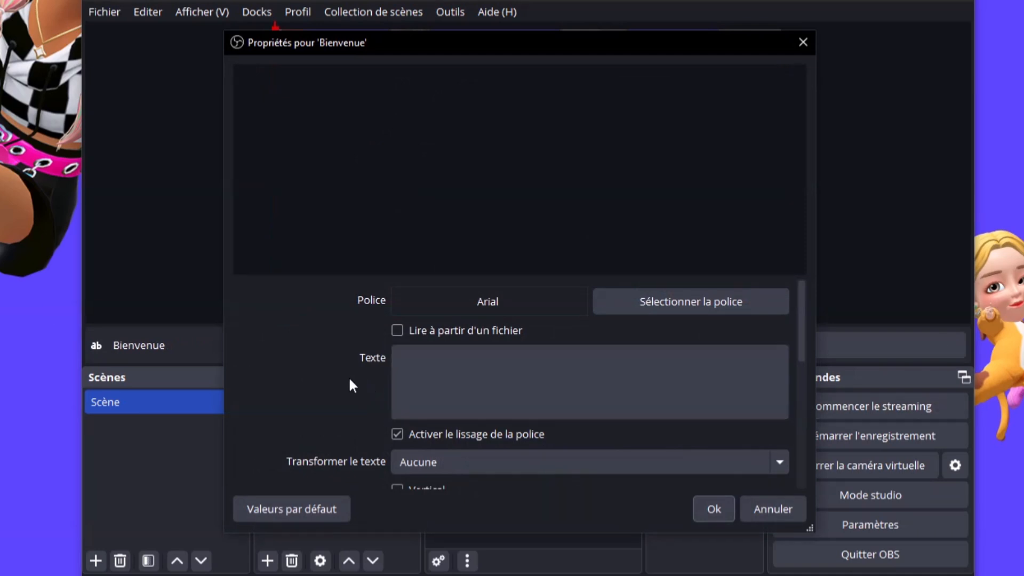
{"action": "left_click", "coordinate": [431, 362]}
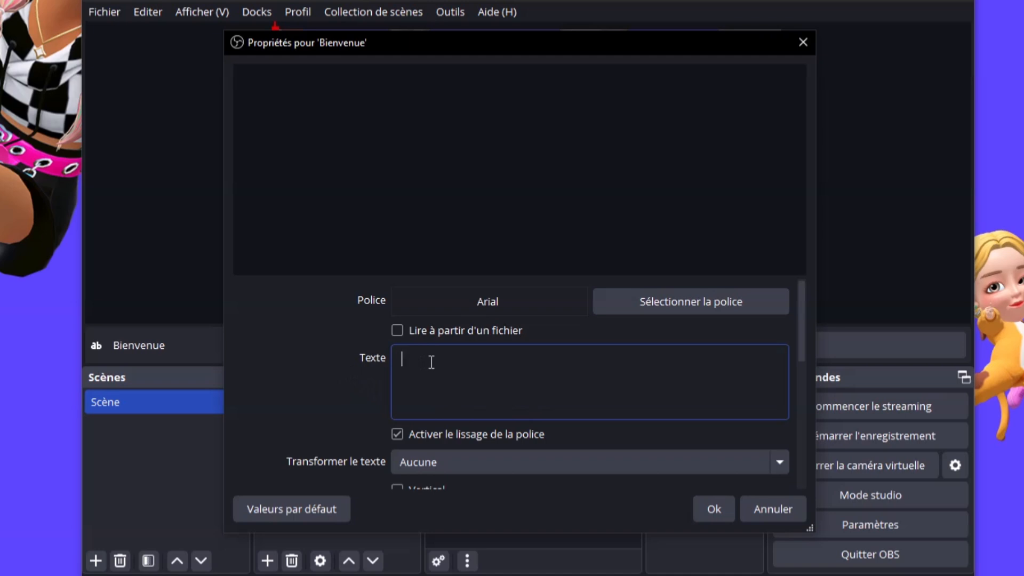
{"action": "type", "text": "B"}
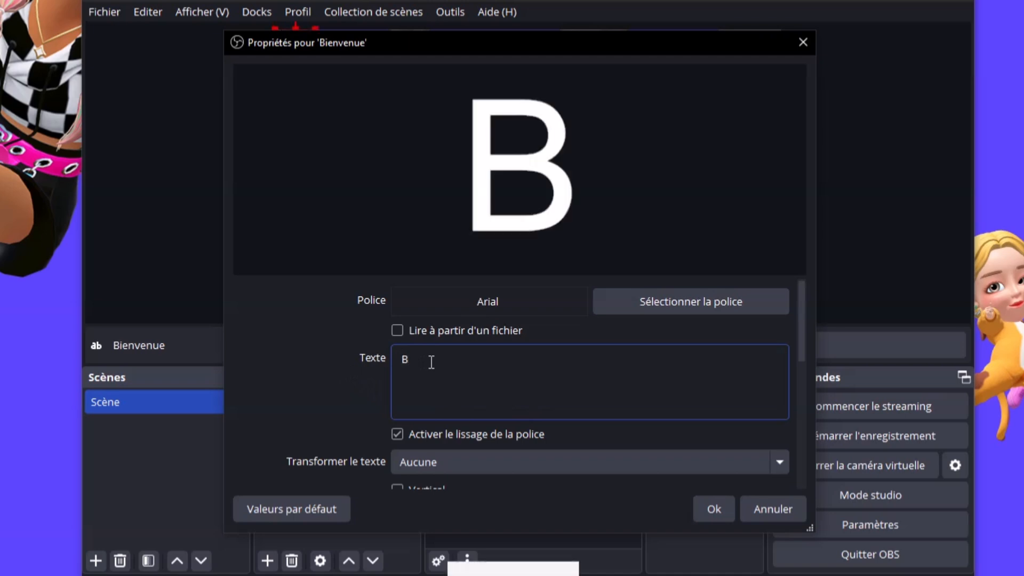
{"action": "type", "text": "ienve"}
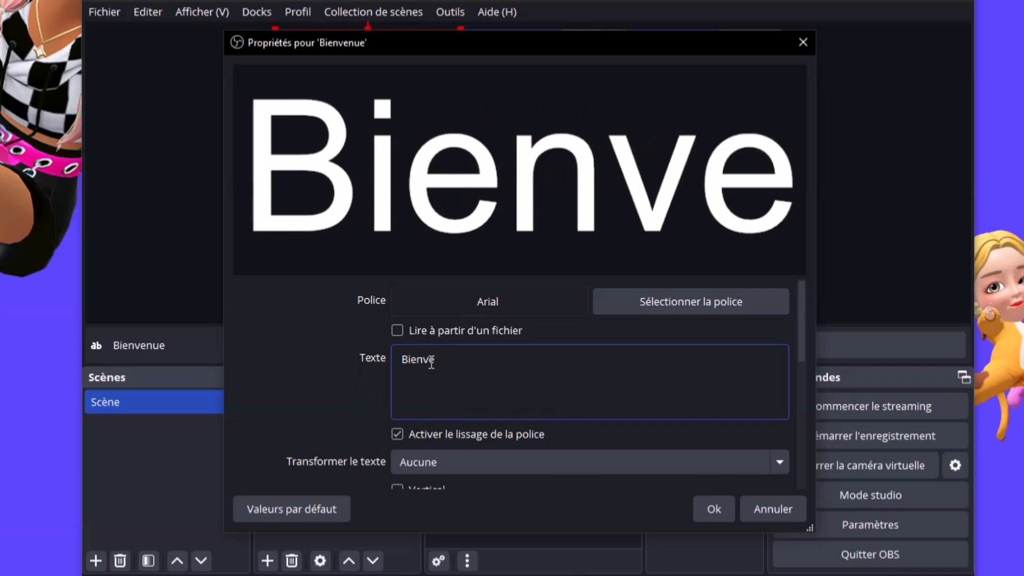
{"action": "type", "text": "nue sur obs"}
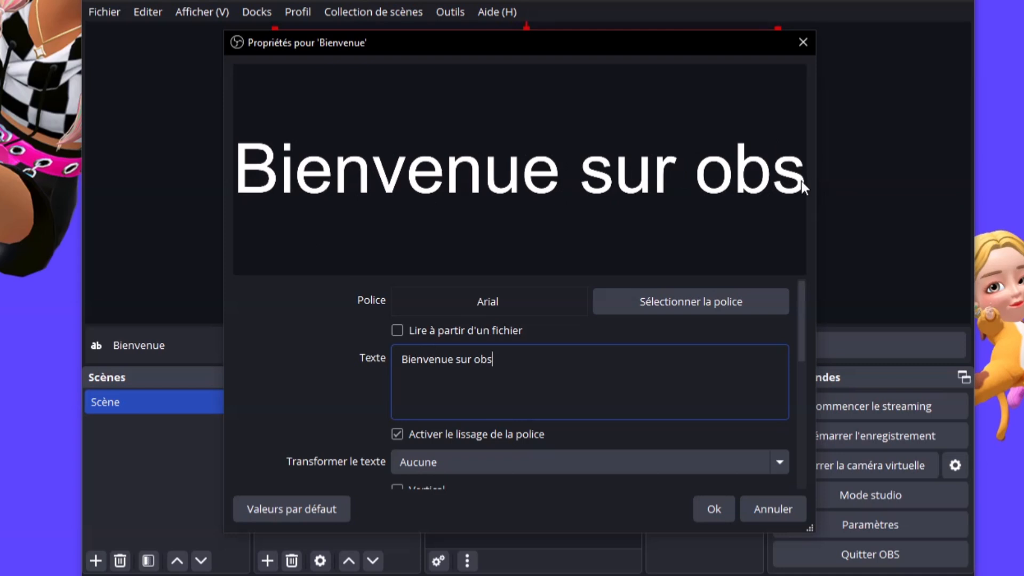
{"action": "left_click", "coordinate": [344, 305]}
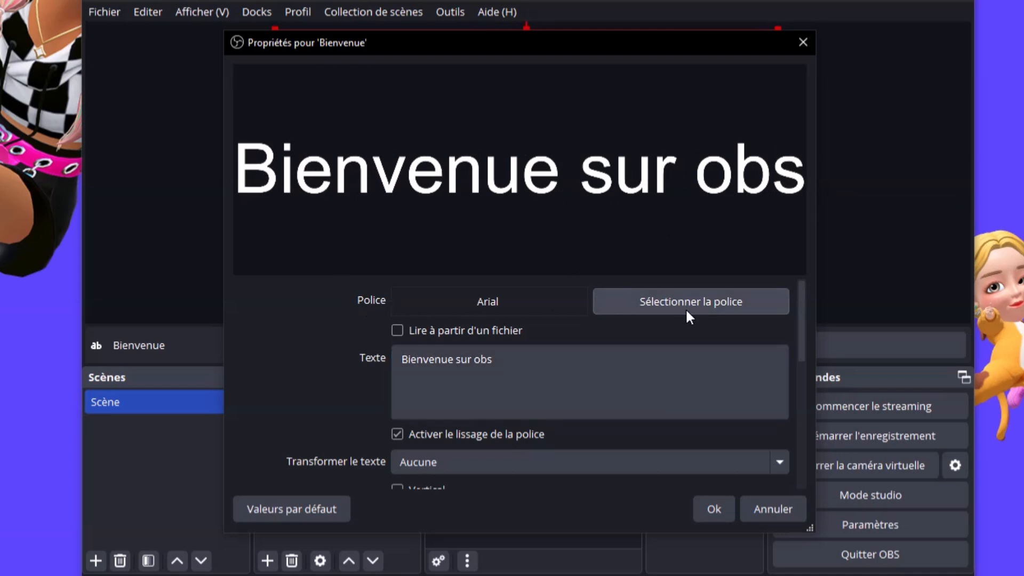
{"action": "left_click", "coordinate": [670, 308]}
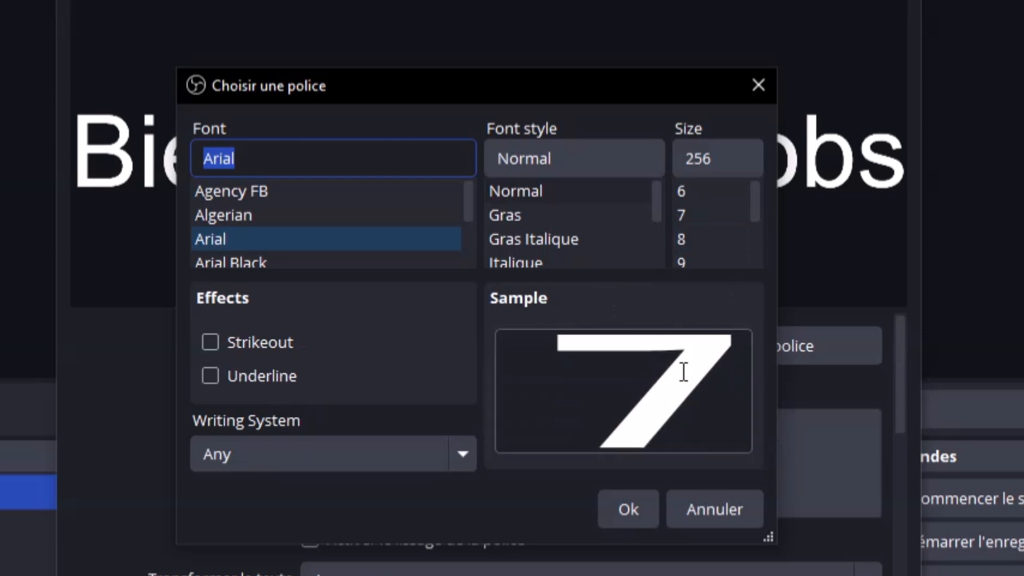
Try the Bahnschrift Condensed, Light and SemiBold fonts
{"action": "scroll", "coordinate": [245, 213], "scroll_direction": "down", "scroll_amount": 2}
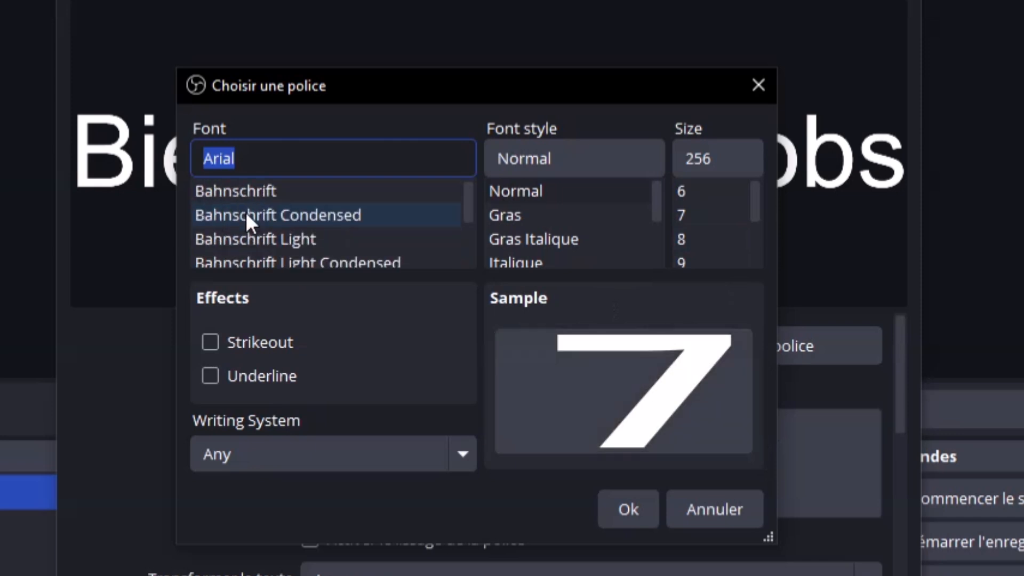
{"action": "left_click", "coordinate": [245, 215]}
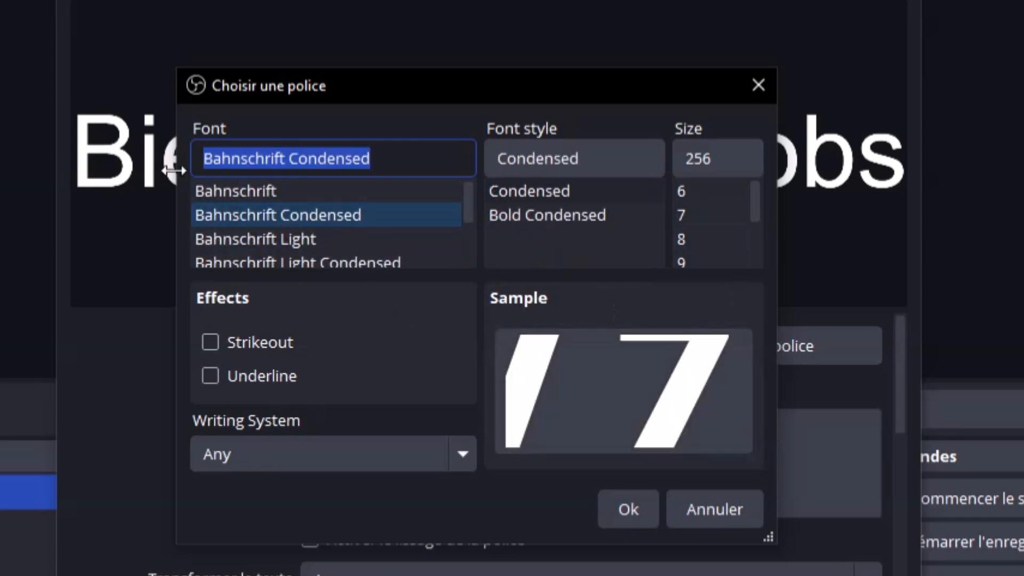
{"action": "left_click", "coordinate": [223, 244]}
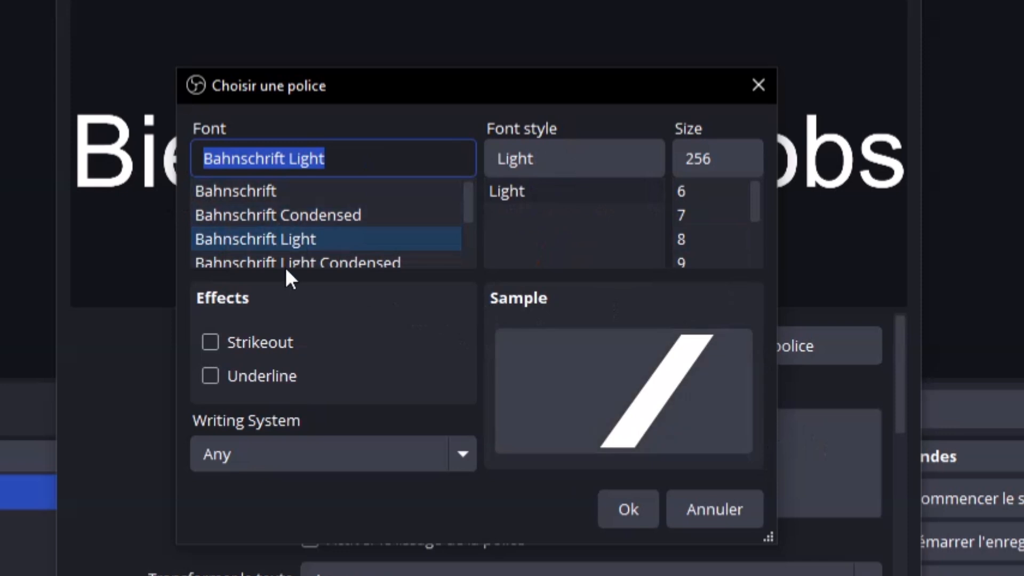
{"action": "scroll", "coordinate": [286, 266], "scroll_direction": "down", "scroll_amount": 1}
{"action": "left_click", "coordinate": [285, 239]}
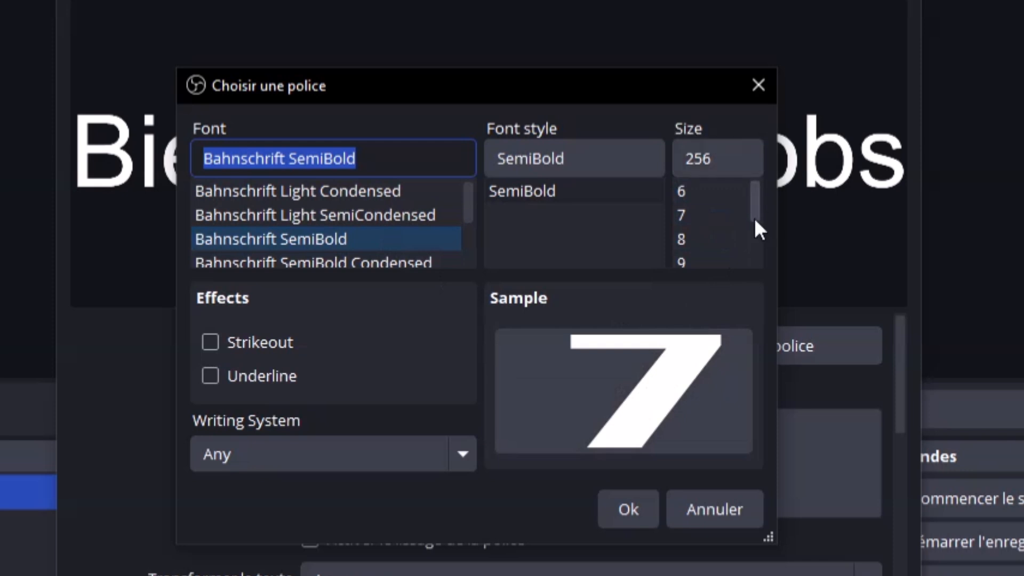
{"action": "scroll", "coordinate": [755, 209], "scroll_direction": "down", "scroll_amount": 1}
{"action": "scroll", "coordinate": [756, 213], "scroll_direction": "down", "scroll_amount": 2}
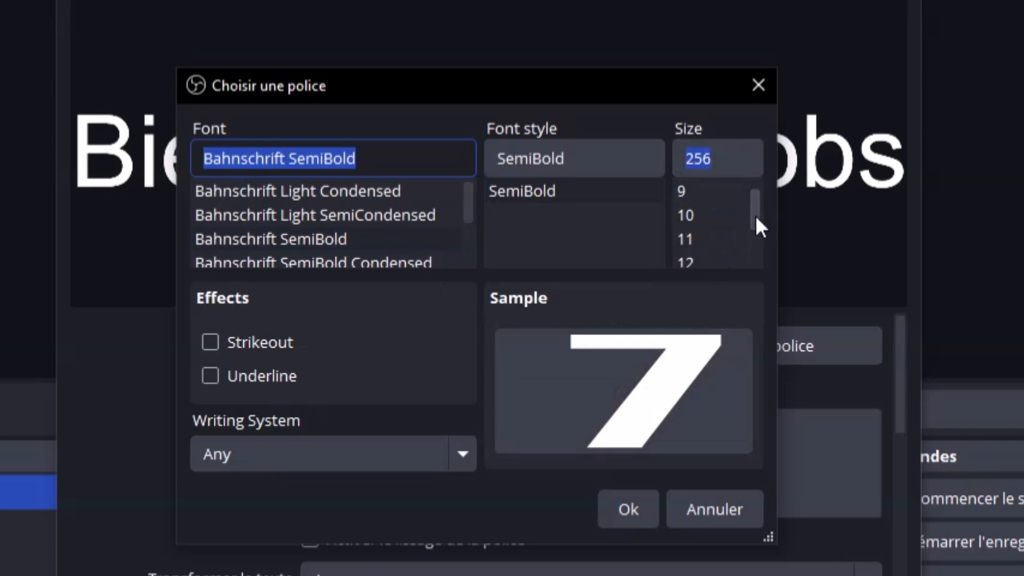
Lower the font size from 256 to 20
{"action": "left_click", "coordinate": [705, 213]}
{"action": "left_click", "coordinate": [706, 243]}
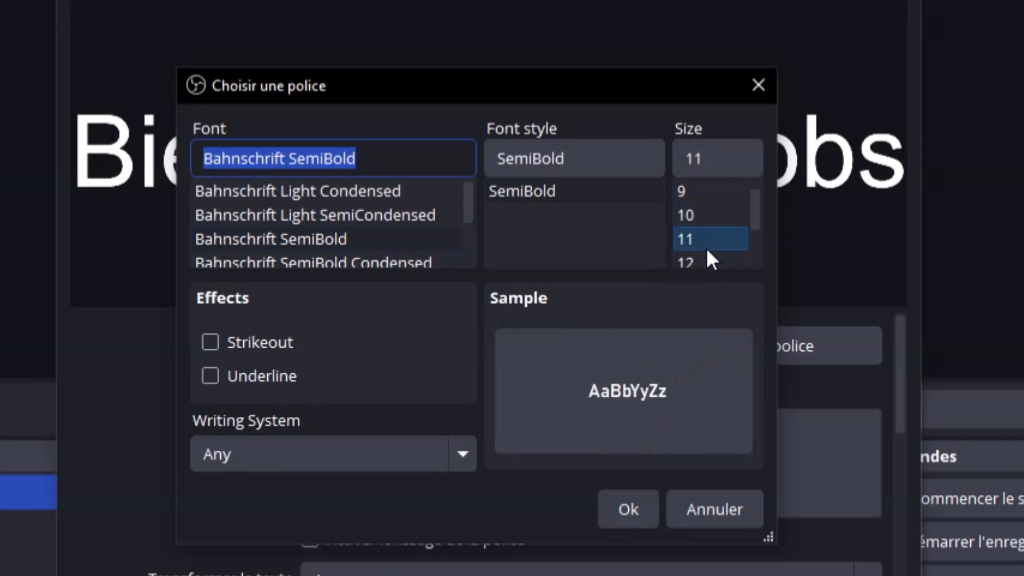
{"action": "scroll", "coordinate": [706, 243], "scroll_direction": "down", "scroll_amount": 2}
{"action": "left_click", "coordinate": [696, 256]}
{"action": "scroll", "coordinate": [697, 251], "scroll_direction": "down", "scroll_amount": 1}
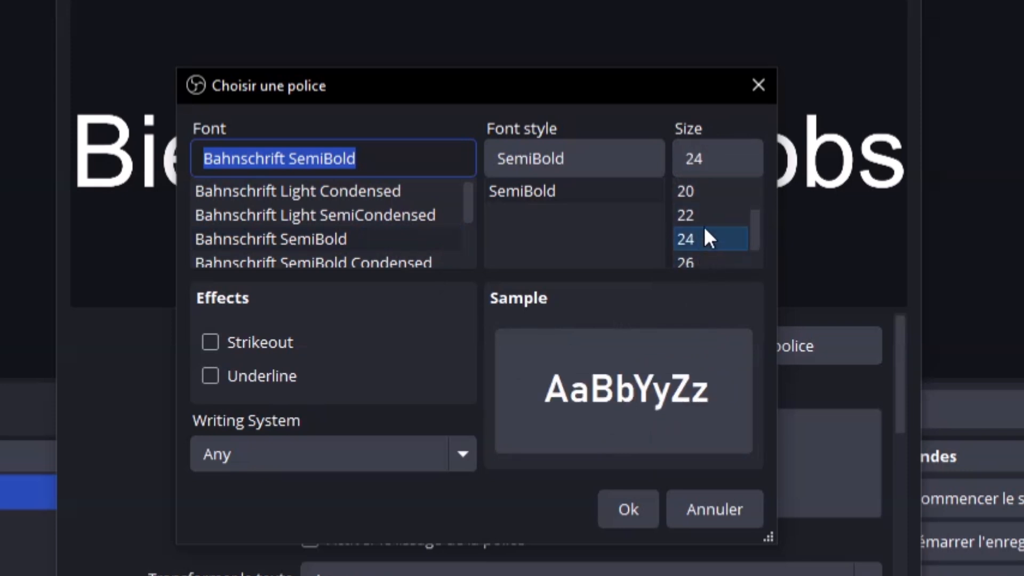
{"action": "left_click", "coordinate": [702, 172]}
{"action": "left_click", "coordinate": [702, 191]}
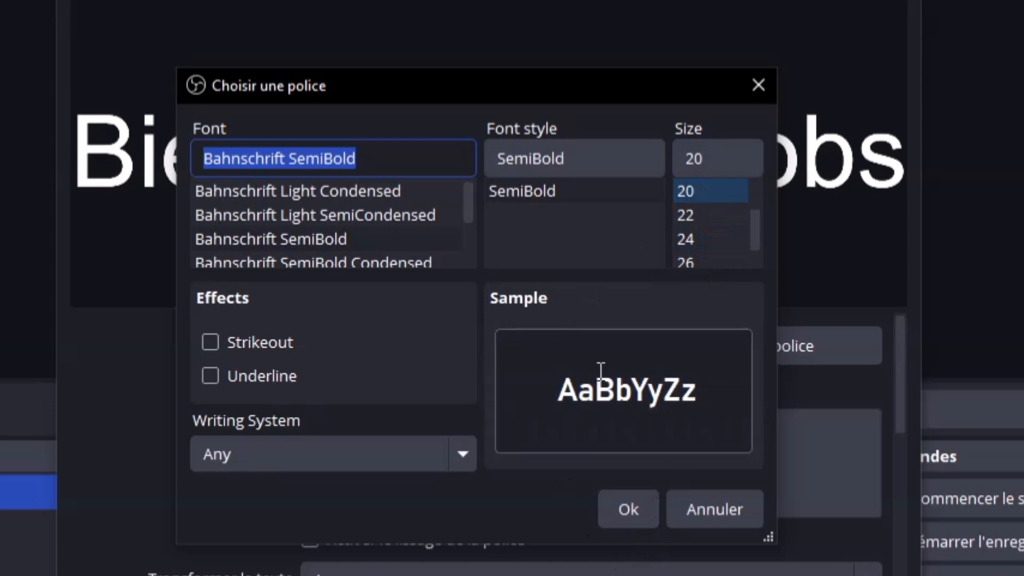
Try Bahnschrift variants, Baskerville Old Face and Bebas Neue, settling on Bell MT
{"action": "left_click", "coordinate": [282, 200]}
{"action": "left_click", "coordinate": [305, 215]}
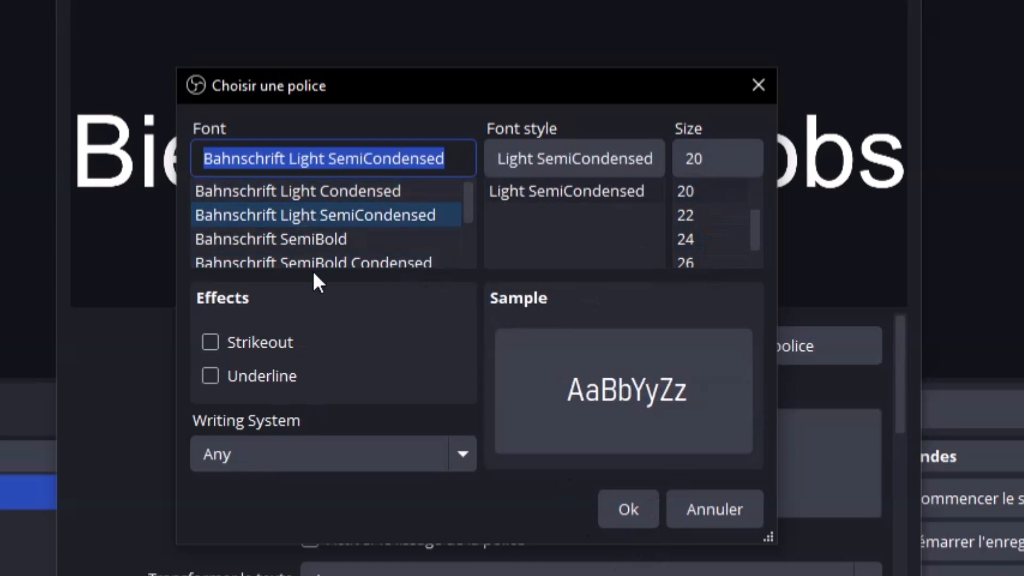
{"action": "left_click", "coordinate": [305, 235]}
{"action": "scroll", "coordinate": [306, 225], "scroll_direction": "down", "scroll_amount": 3}
{"action": "left_click", "coordinate": [282, 198]}
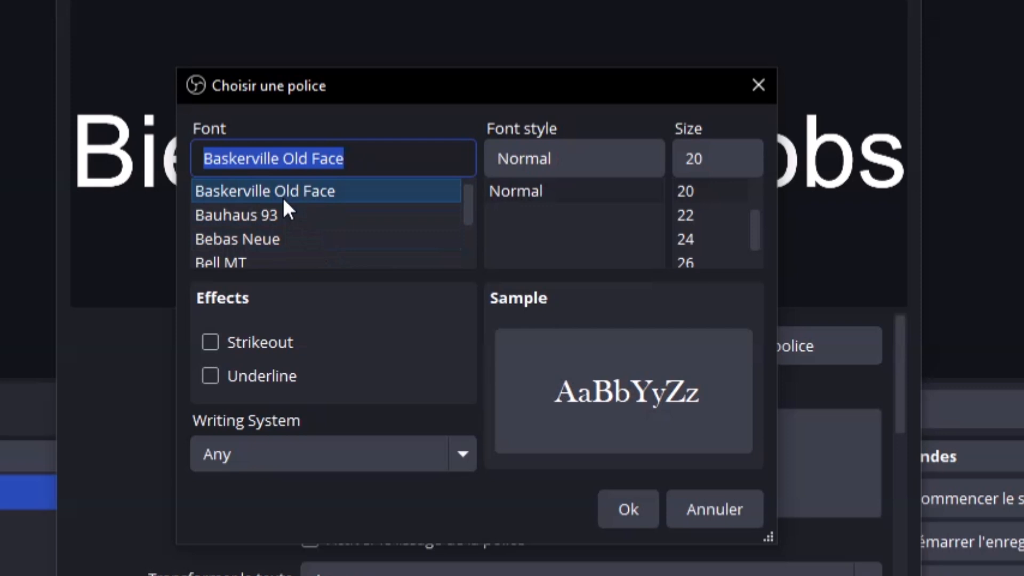
{"action": "left_click", "coordinate": [273, 240]}
{"action": "left_click", "coordinate": [263, 260]}
{"action": "scroll", "coordinate": [263, 254], "scroll_direction": "down", "scroll_amount": 3}
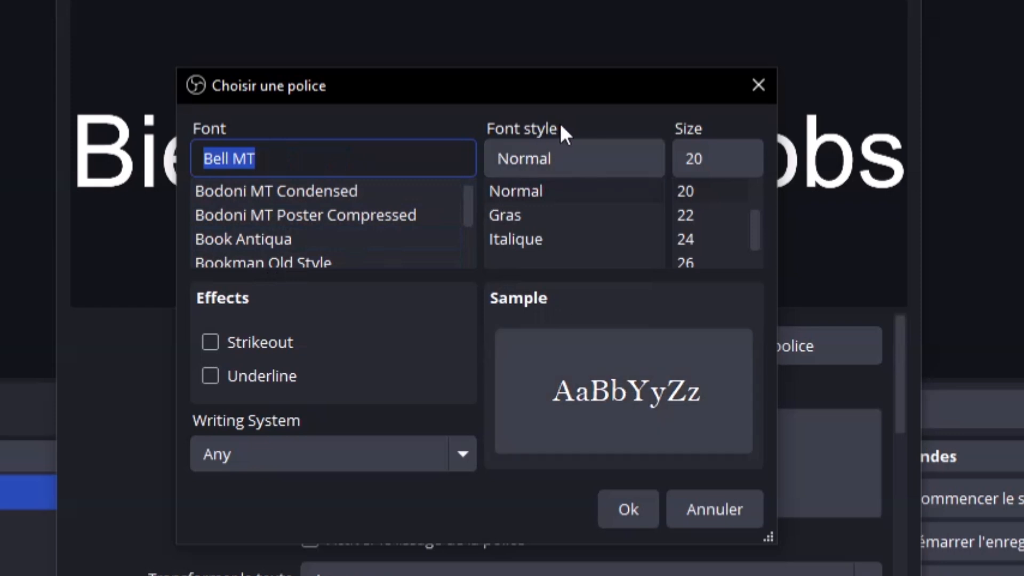
Choose the Gras style after trying Italique, and test Strikeout and Underline
{"action": "left_click", "coordinate": [530, 215]}
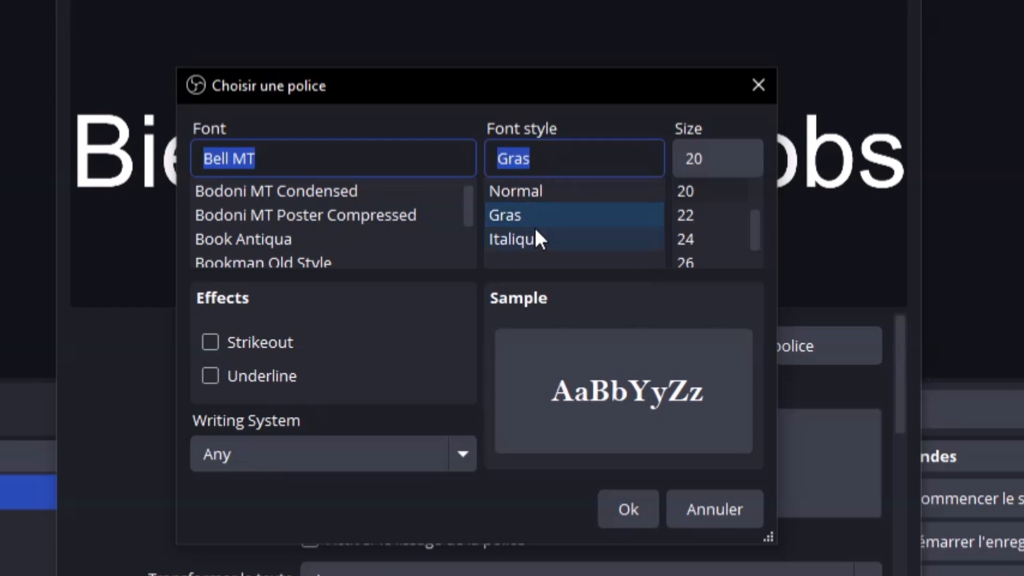
{"action": "left_click", "coordinate": [536, 239]}
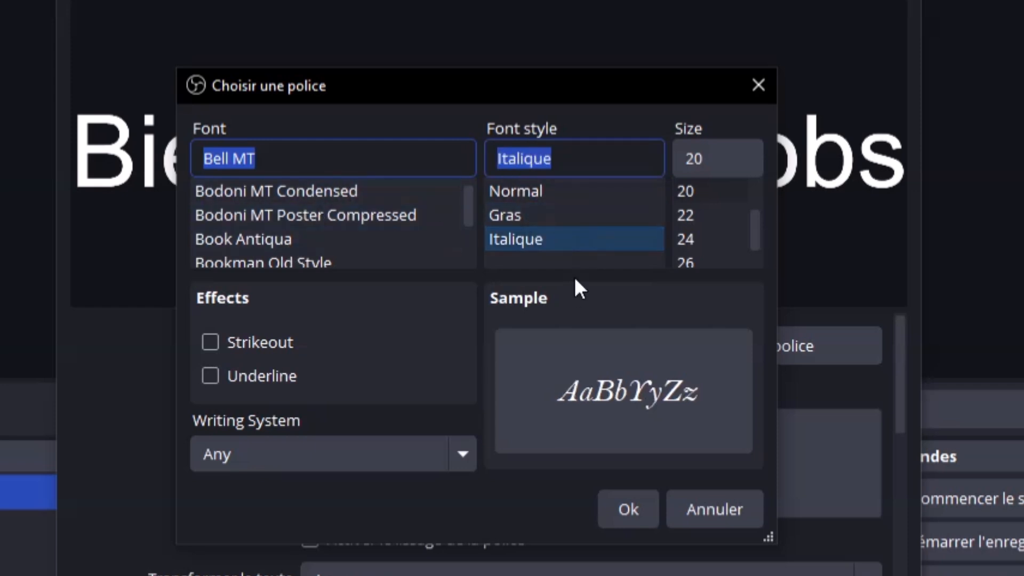
{"action": "left_click", "coordinate": [562, 213]}
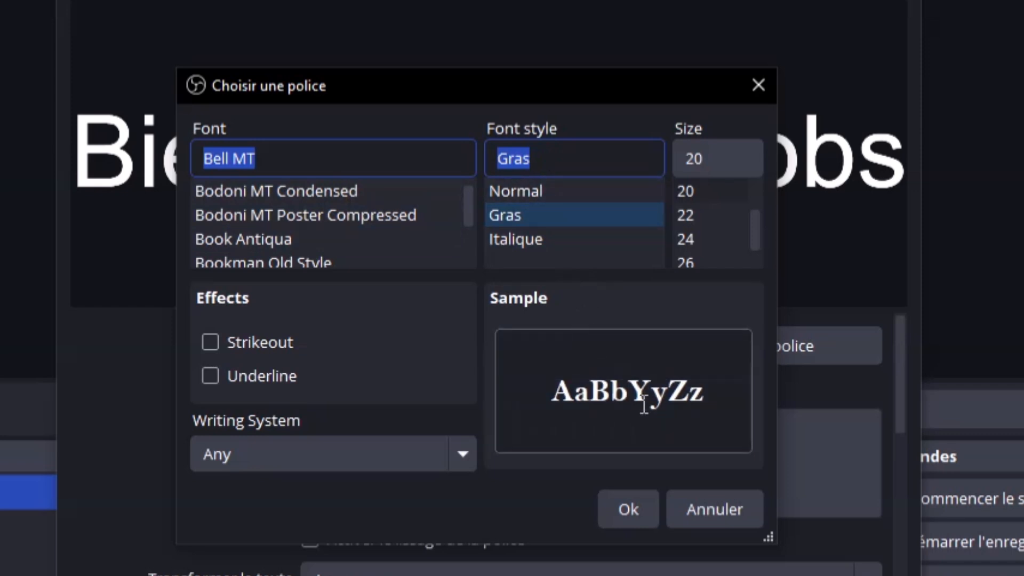
{"action": "left_click", "coordinate": [210, 341]}
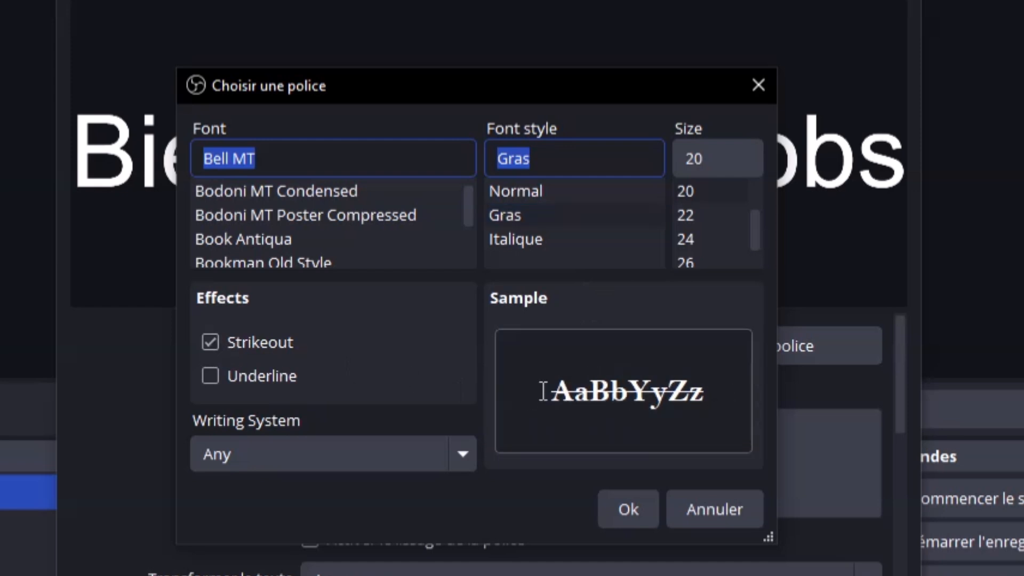
{"action": "left_click", "coordinate": [225, 342]}
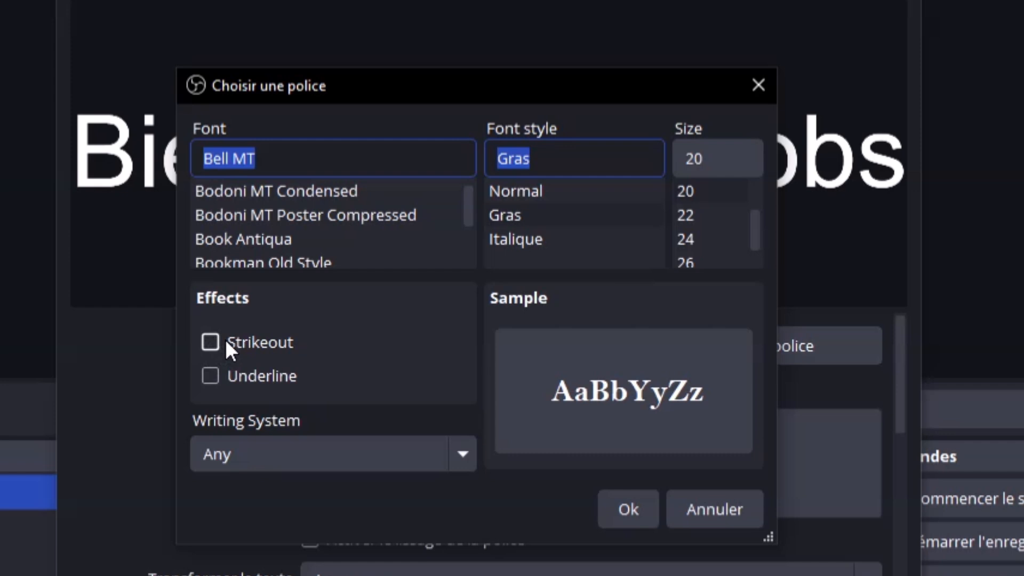
{"action": "left_click", "coordinate": [215, 373]}
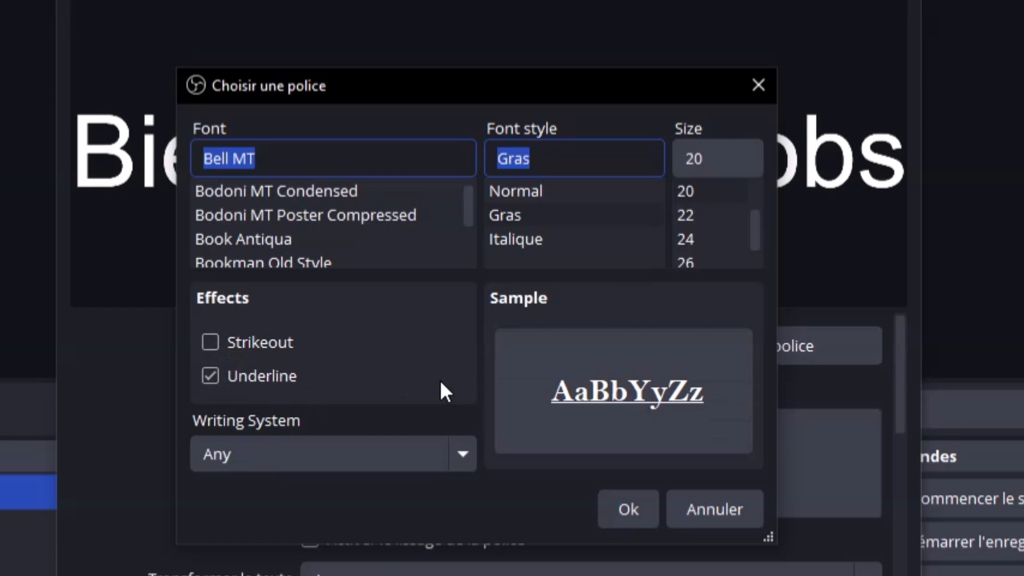
Remove underline, keep Writing System Any and size 20, then confirm font and text properties
{"action": "left_click", "coordinate": [209, 375]}
{"action": "left_click", "coordinate": [463, 453]}
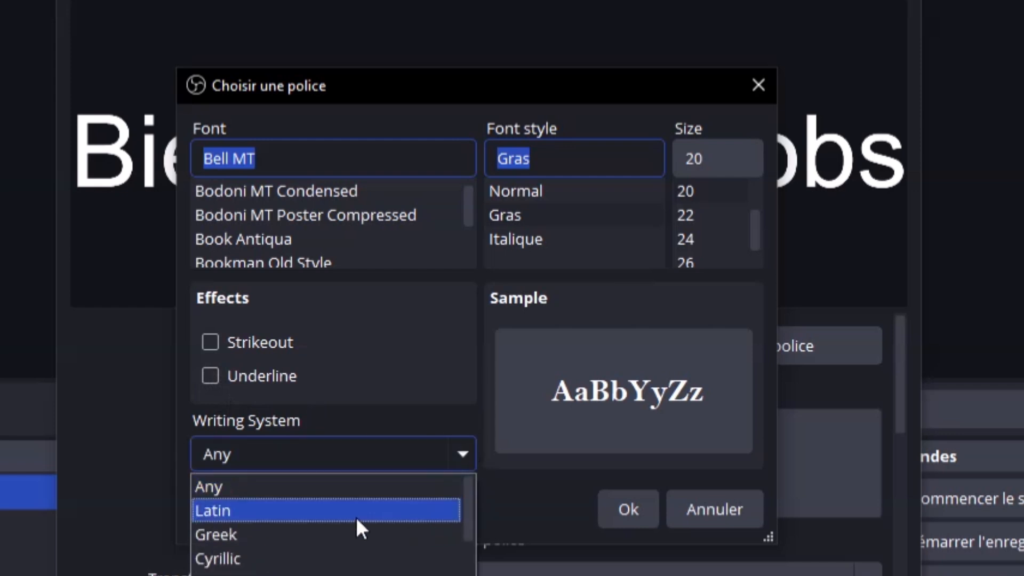
{"action": "left_click", "coordinate": [356, 517]}
{"action": "left_click", "coordinate": [465, 455]}
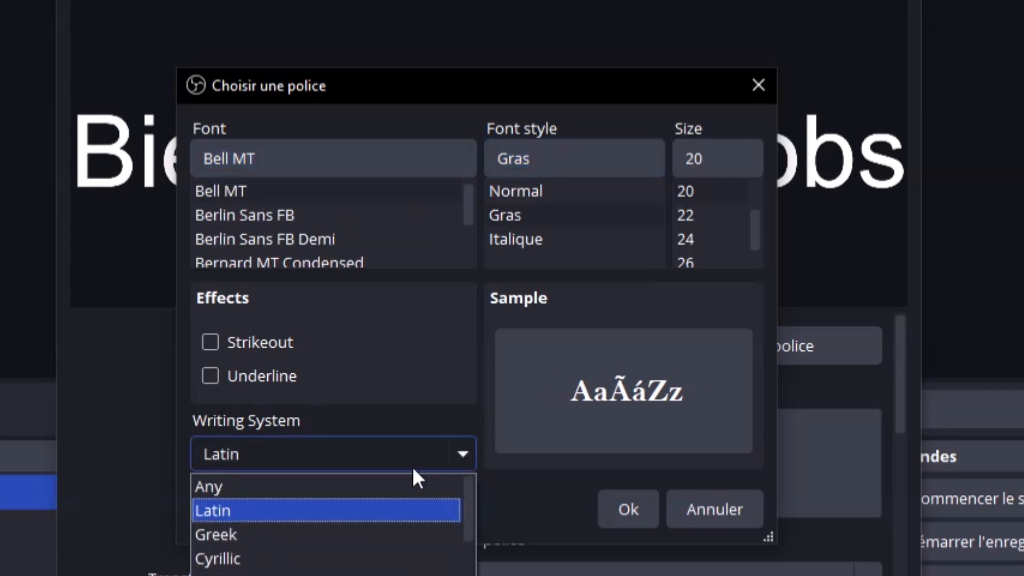
{"action": "left_click", "coordinate": [332, 485]}
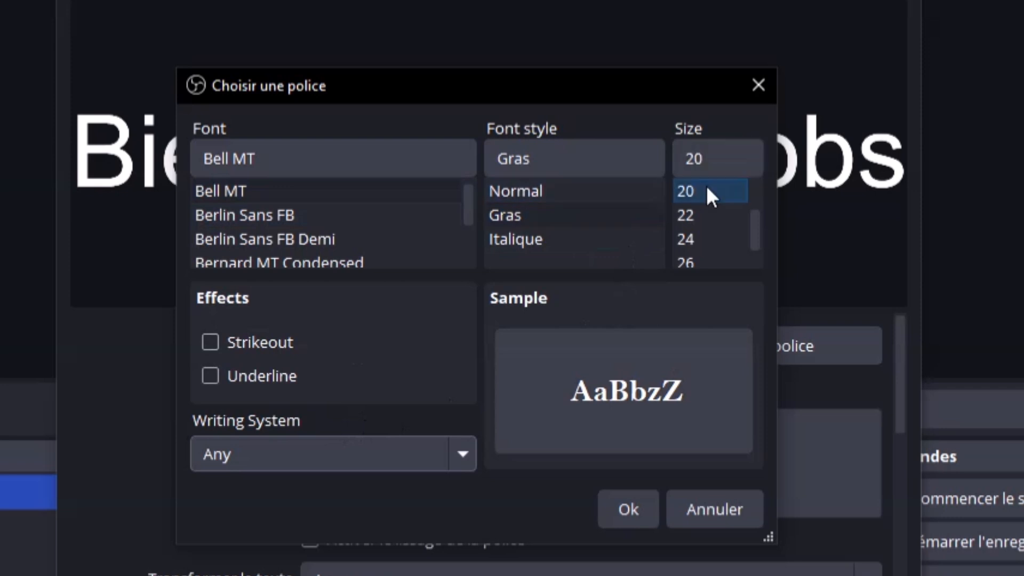
{"action": "left_click", "coordinate": [693, 194]}
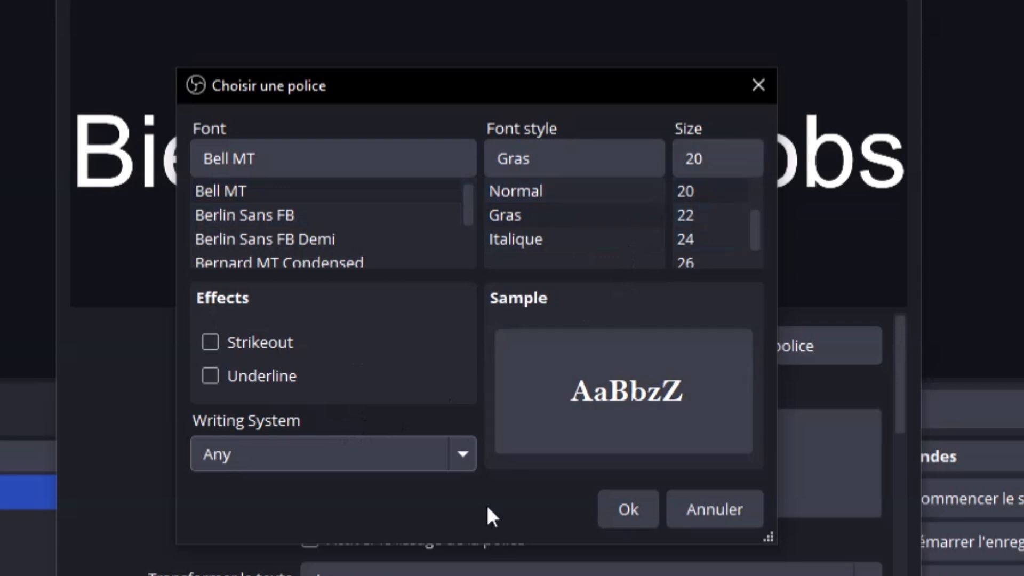
{"action": "left_click", "coordinate": [627, 506]}
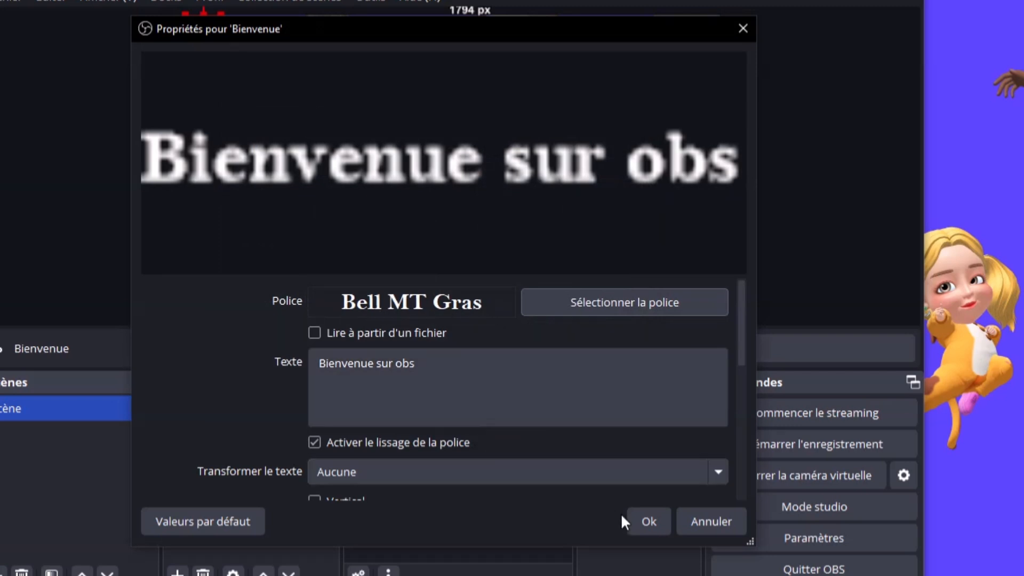
{"action": "left_click", "coordinate": [638, 518]}
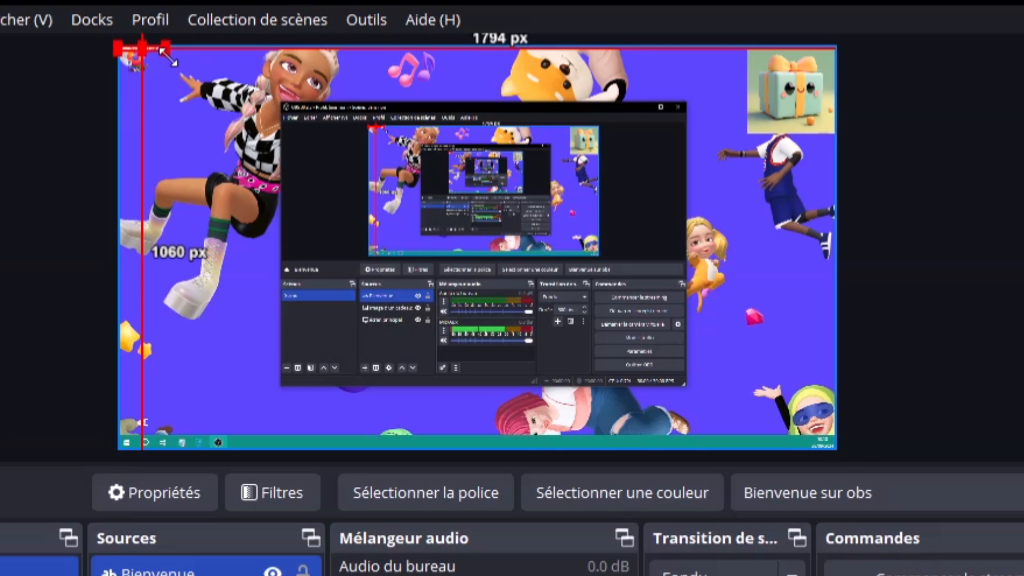
Stretch the 'Bienvenue sur obs' text box wider and drag it to the top centre of the canvas
{"action": "left_click_drag", "start_coordinate": [168, 56], "coordinate": [270, 109]}
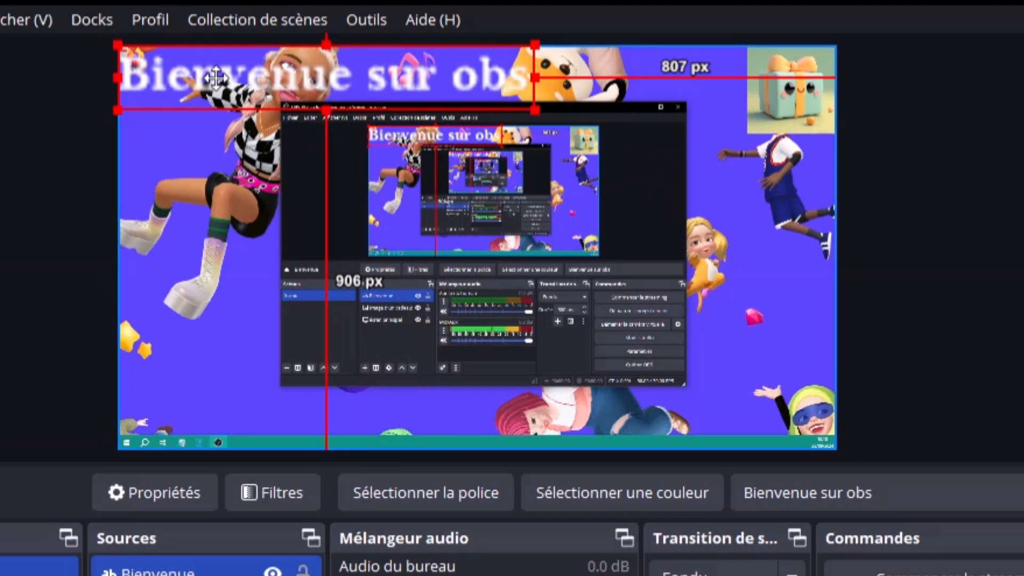
{"action": "left_click_drag", "start_coordinate": [202, 79], "coordinate": [364, 69]}
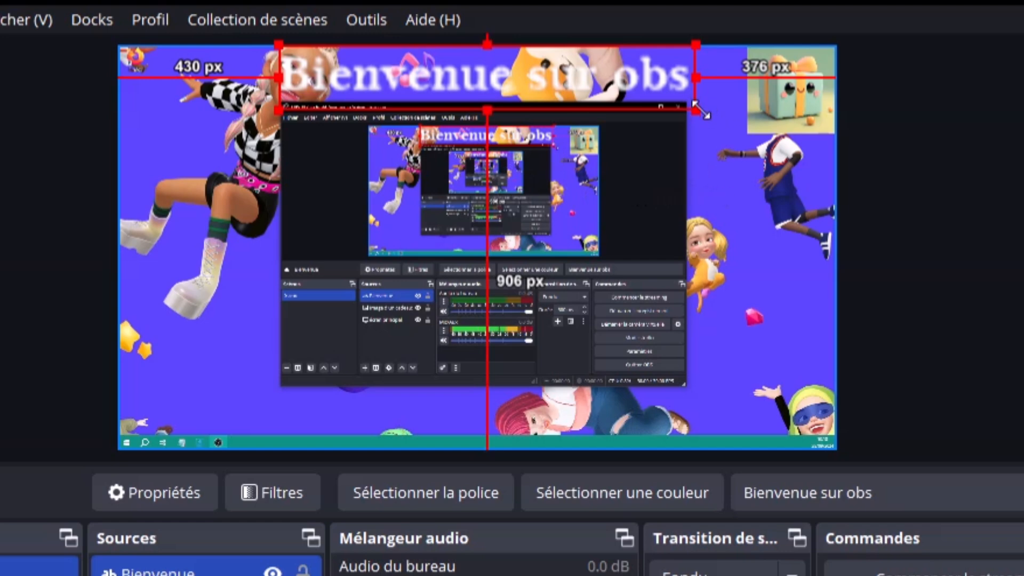
{"action": "left_click_drag", "start_coordinate": [696, 108], "coordinate": [841, 126]}
{"action": "left_click_drag", "start_coordinate": [693, 102], "coordinate": [698, 101]}
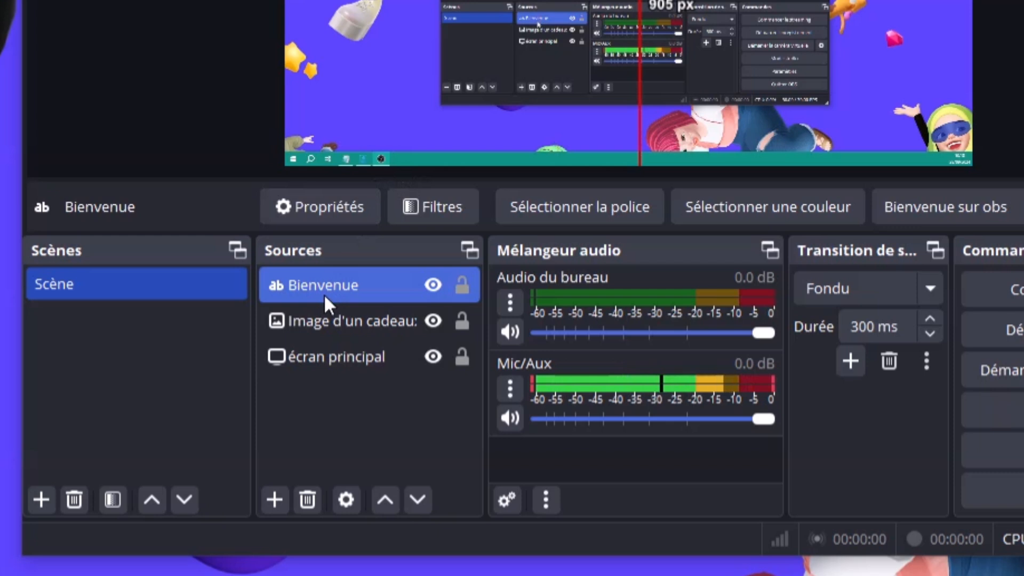
{"action": "left_click", "coordinate": [345, 347], "text": "ctrl"}
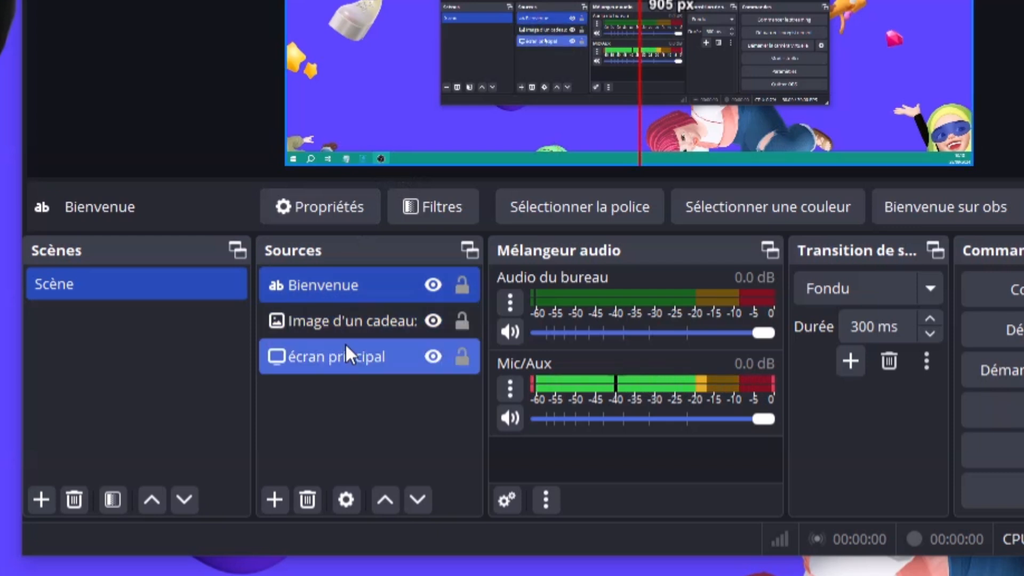
{"action": "left_click", "coordinate": [273, 291]}
{"action": "left_click", "coordinate": [274, 319]}
{"action": "left_click", "coordinate": [274, 360]}
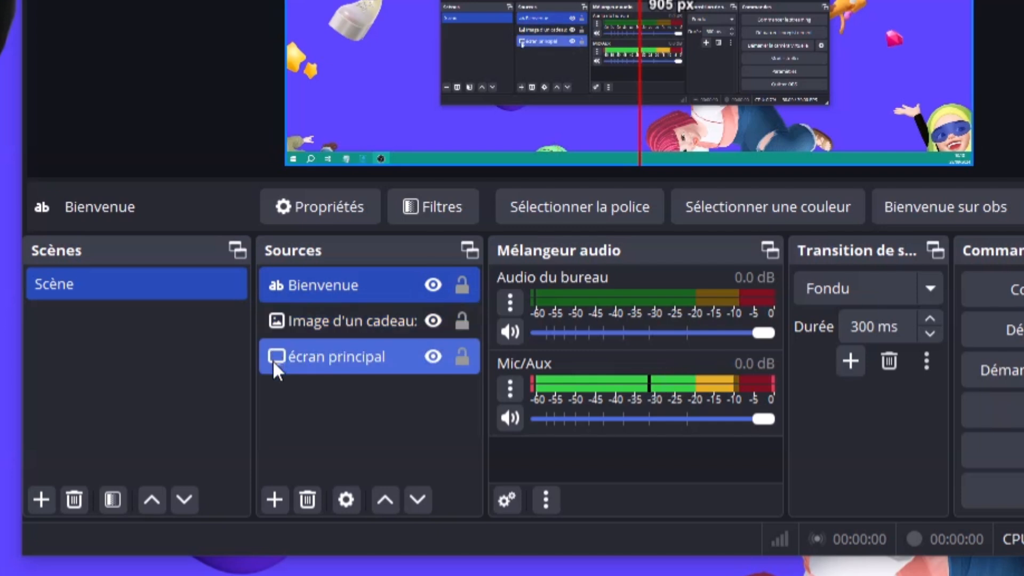
{"action": "left_click", "coordinate": [279, 285]}
{"action": "left_click", "coordinate": [276, 322], "text": "ctrl"}
{"action": "left_click", "coordinate": [277, 328], "text": "ctrl"}
{"action": "left_click", "coordinate": [286, 358], "text": "ctrl"}
{"action": "left_click", "coordinate": [288, 367], "text": "ctrl"}
{"action": "left_click", "coordinate": [370, 357], "text": "ctrl"}
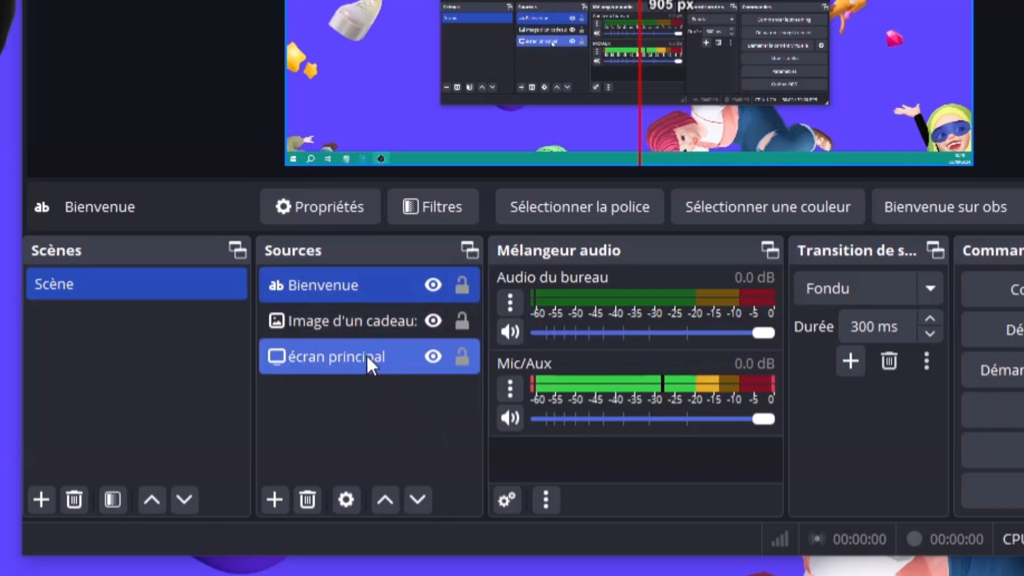
{"action": "left_click", "coordinate": [366, 354], "text": "ctrl"}
{"action": "left_click", "coordinate": [339, 309], "text": "ctrl"}
{"action": "left_click", "coordinate": [338, 311], "text": "ctrl"}
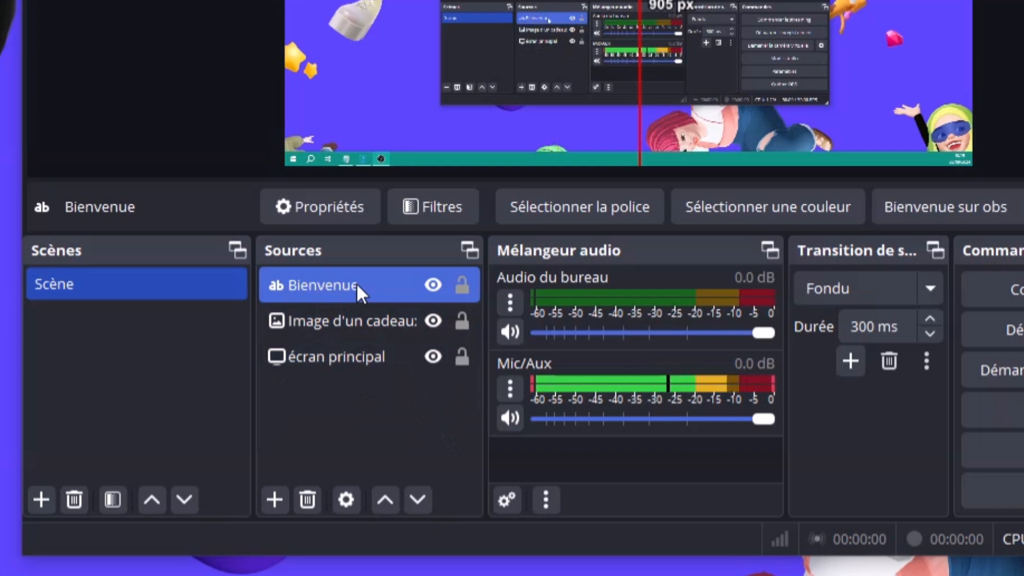
{"action": "left_click", "coordinate": [356, 311], "text": "ctrl"}
{"action": "left_click", "coordinate": [364, 321]}
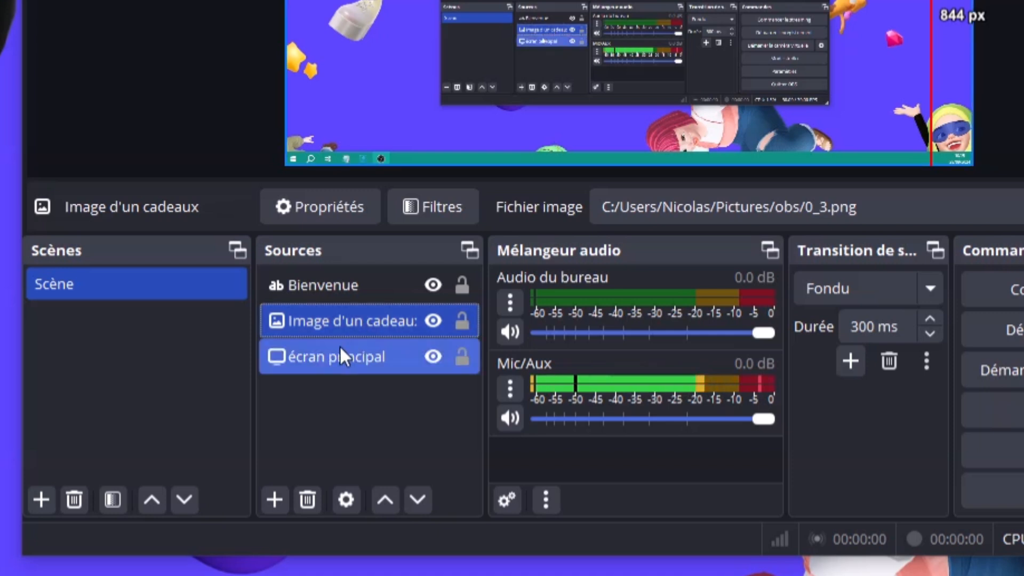
{"action": "left_click", "coordinate": [280, 359]}
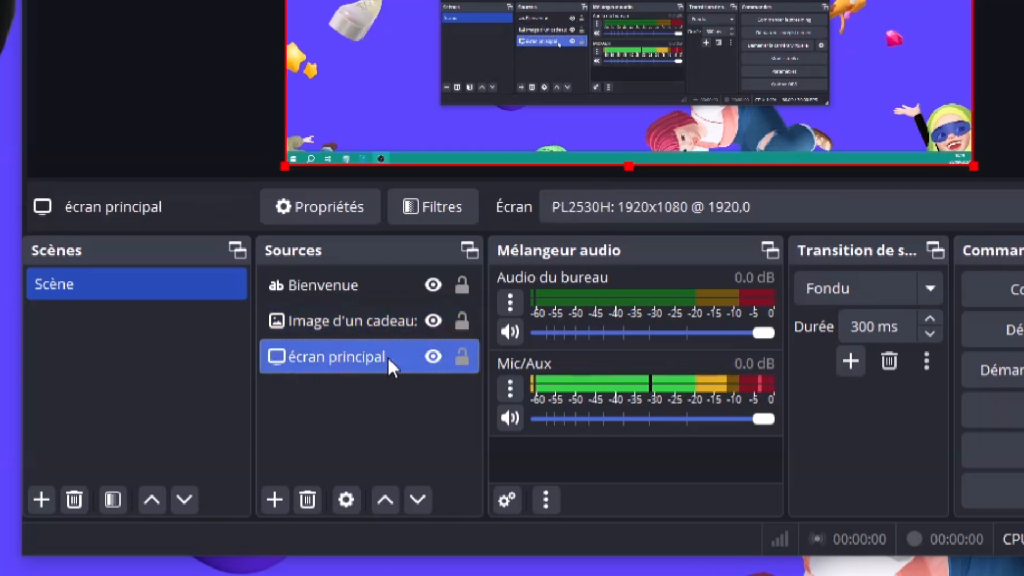
{"action": "left_click", "coordinate": [357, 319], "text": "ctrl"}
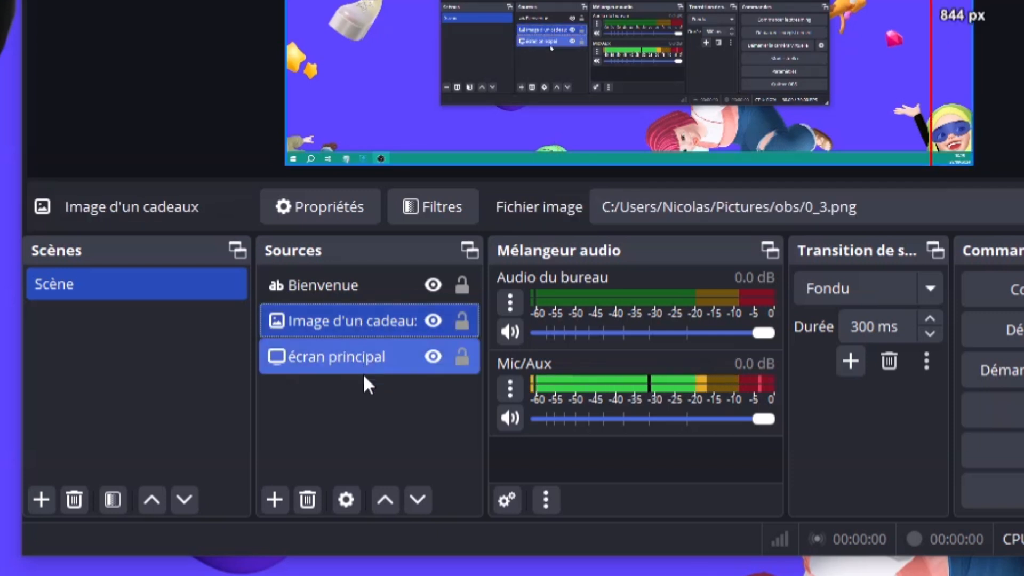
{"action": "left_click", "coordinate": [357, 318], "text": "ctrl"}
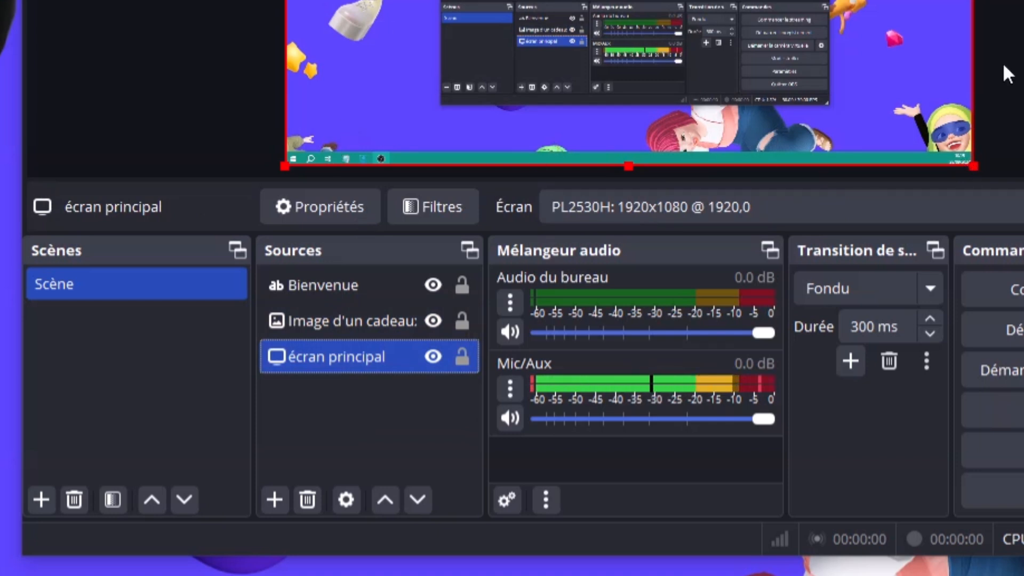
{"action": "left_click", "coordinate": [369, 318], "text": "ctrl"}
{"action": "left_click", "coordinate": [358, 290]}
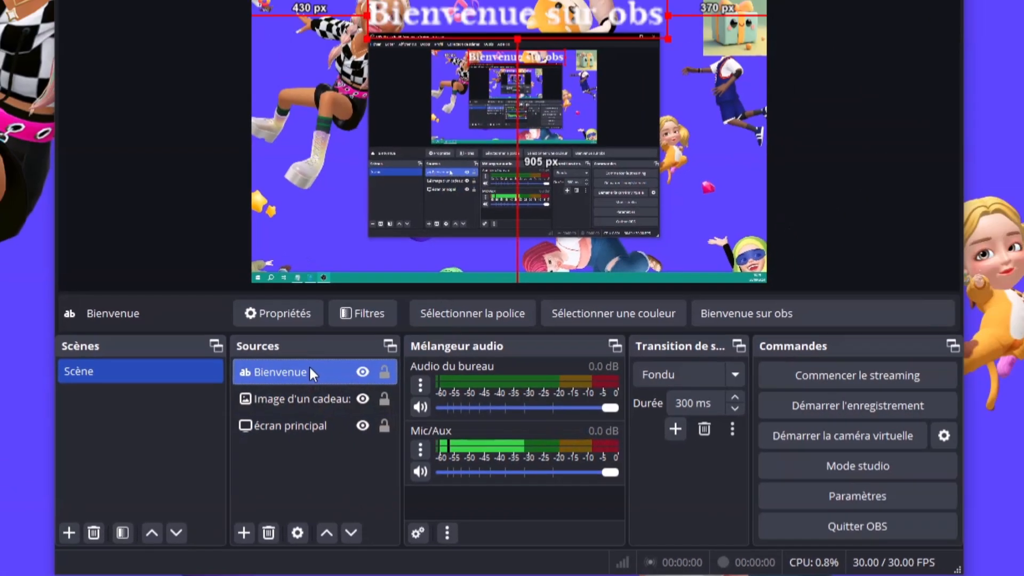
Change the Bienvenue text font to Bell MT Bold at size 72 and apply the properties
{"action": "double_click", "coordinate": [362, 282]}
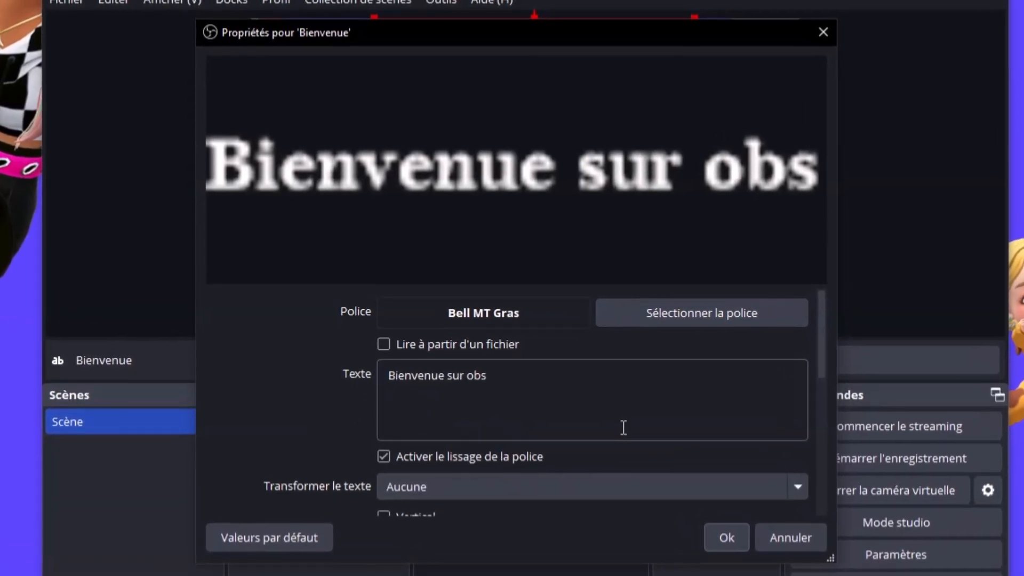
{"action": "left_click", "coordinate": [693, 326]}
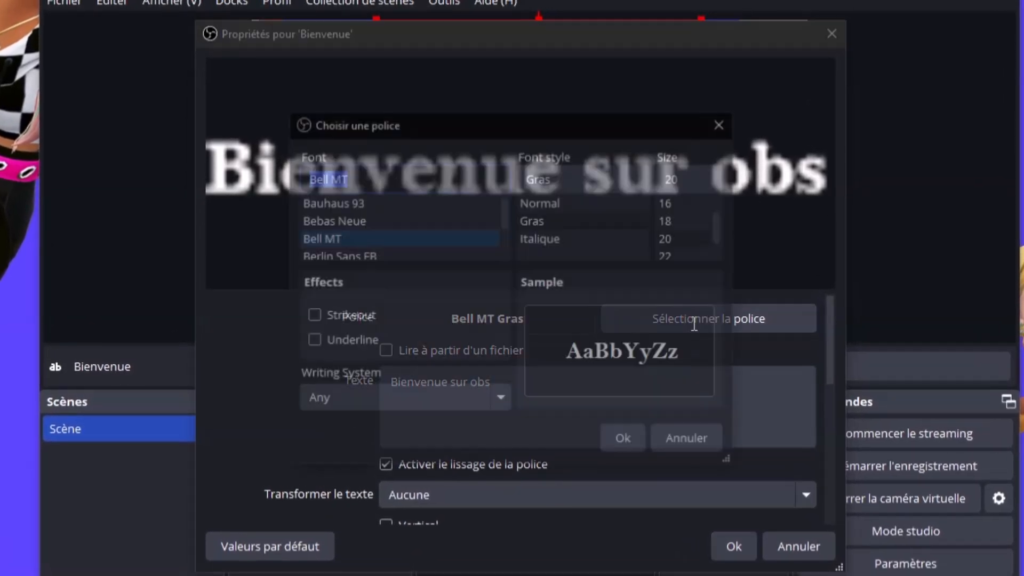
{"action": "left_click_drag", "start_coordinate": [725, 219], "coordinate": [724, 235]}
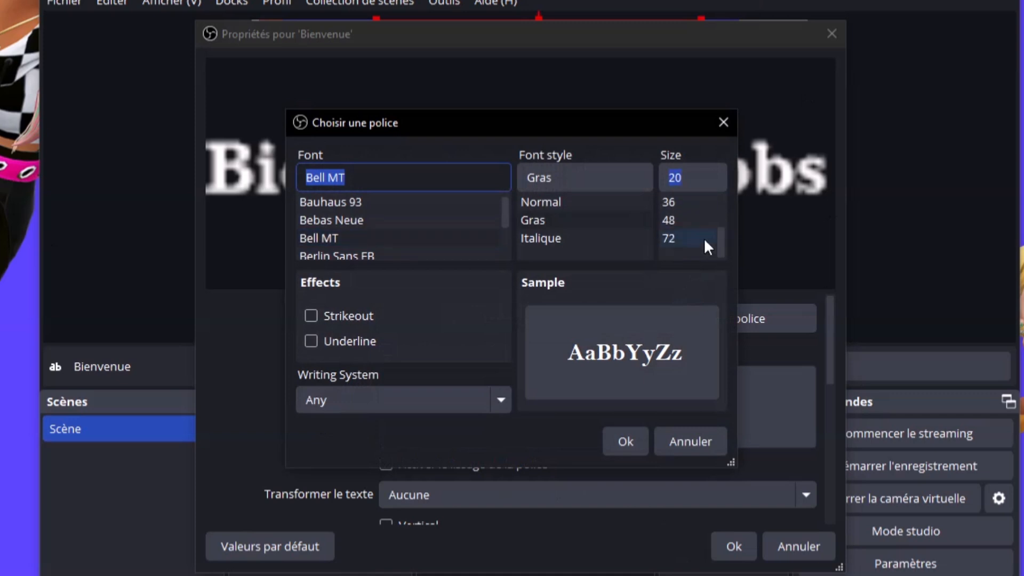
{"action": "left_click", "coordinate": [689, 238]}
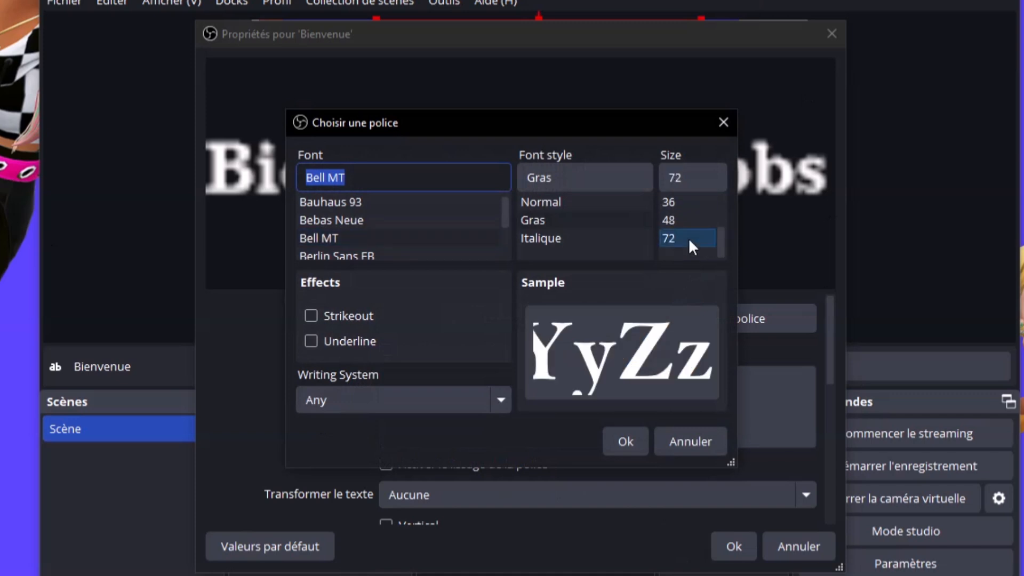
{"action": "left_click", "coordinate": [623, 441]}
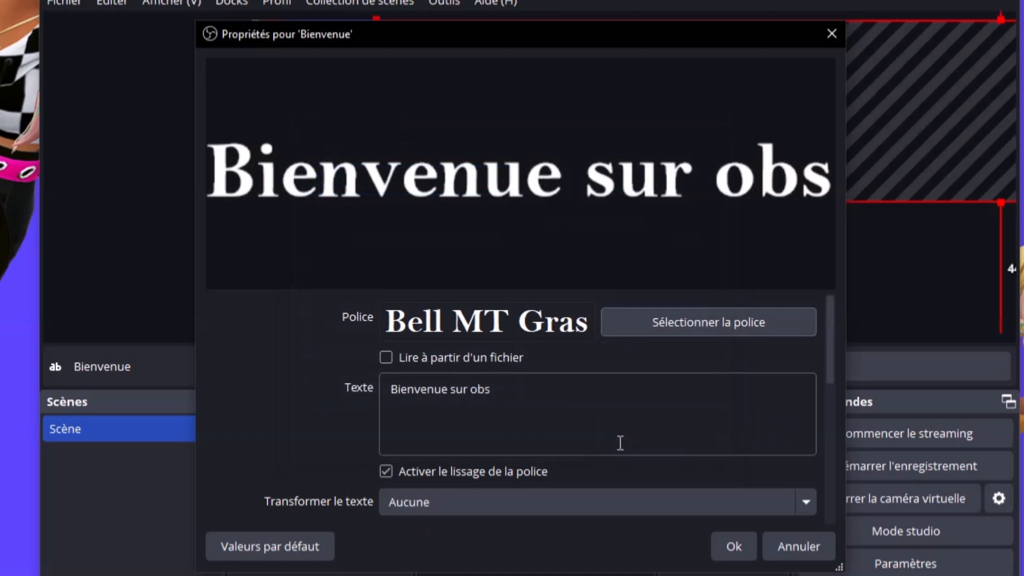
{"action": "left_click", "coordinate": [498, 406]}
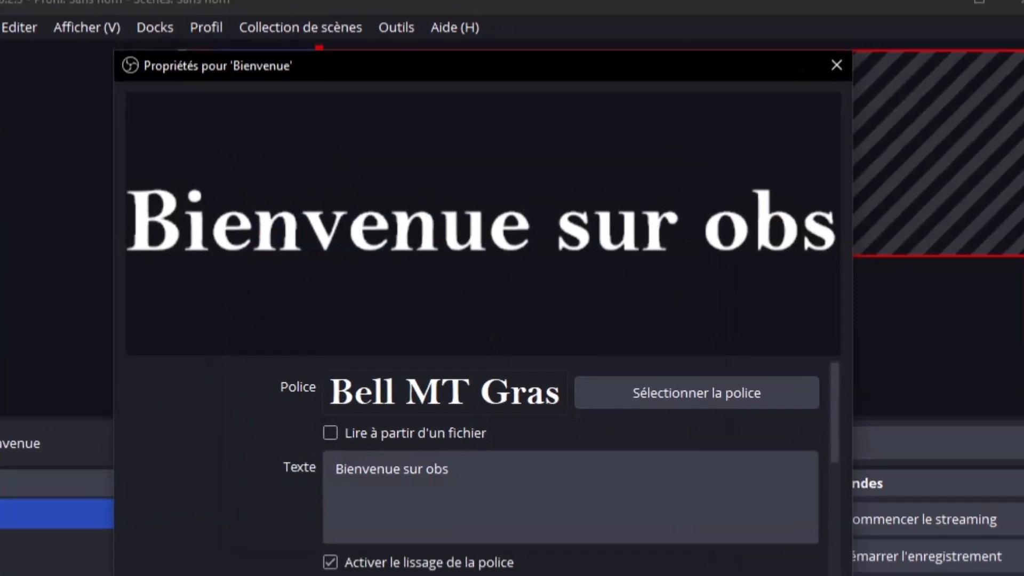
{"action": "left_click", "coordinate": [731, 546]}
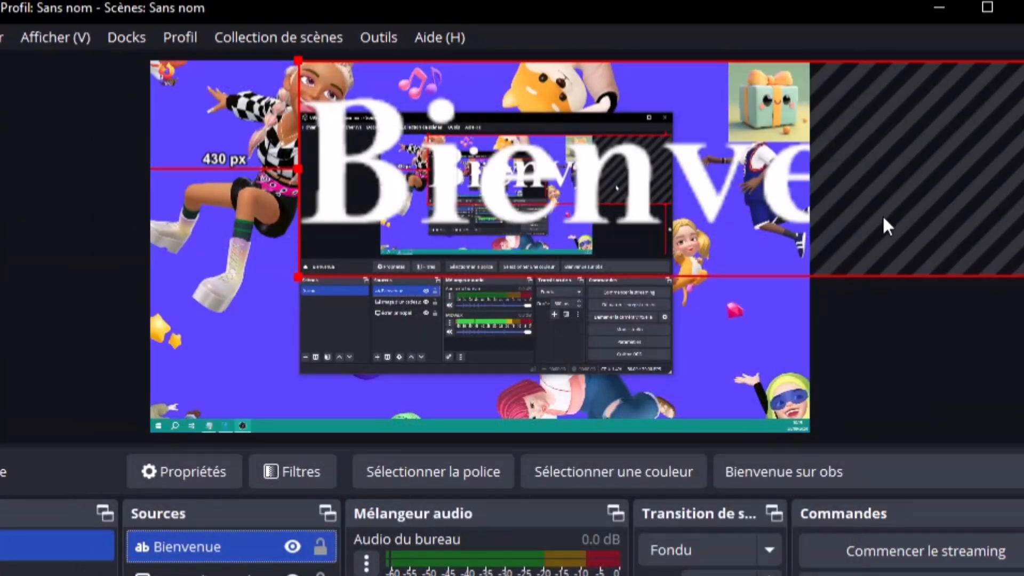
Shrink the oversized welcome text box so it fits inside the canvas
{"action": "left_click_drag", "start_coordinate": [882, 214], "coordinate": [747, 222]}
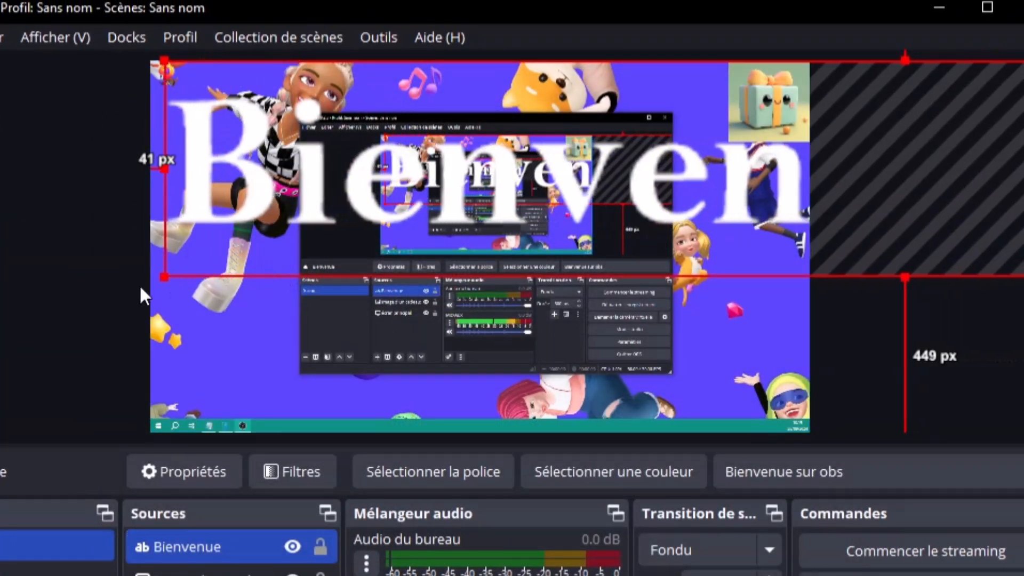
{"action": "left_click_drag", "start_coordinate": [163, 277], "coordinate": [428, 238]}
{"action": "left_click_drag", "start_coordinate": [440, 195], "coordinate": [695, 176]}
{"action": "left_click_drag", "start_coordinate": [845, 149], "coordinate": [331, 168]}
{"action": "left_click_drag", "start_coordinate": [165, 205], "coordinate": [759, 120]}
Position the welcome text centred along the top edge above the desktop capture
{"action": "left_click_drag", "start_coordinate": [913, 92], "coordinate": [474, 83]}
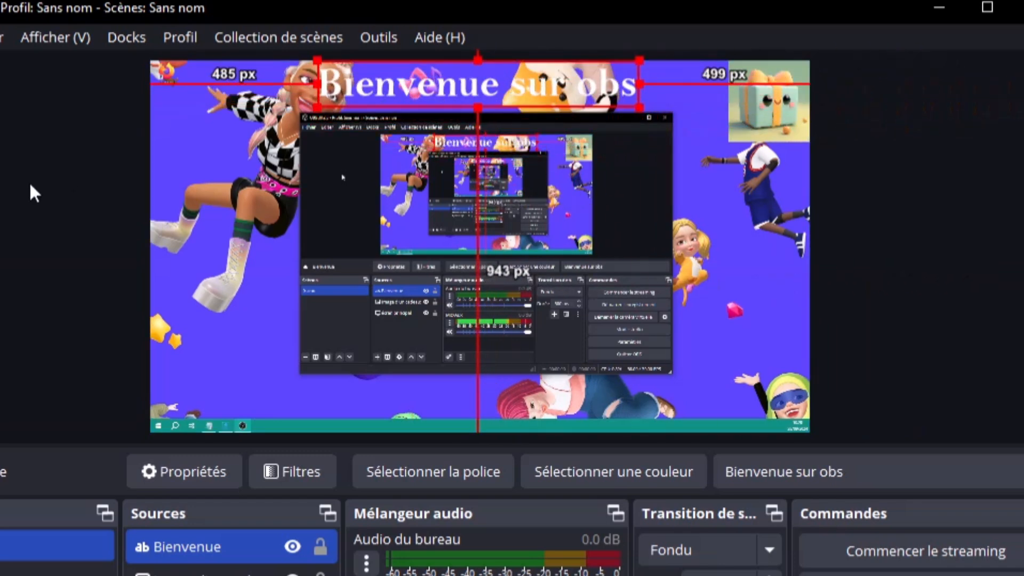
{"action": "left_click", "coordinate": [43, 175]}
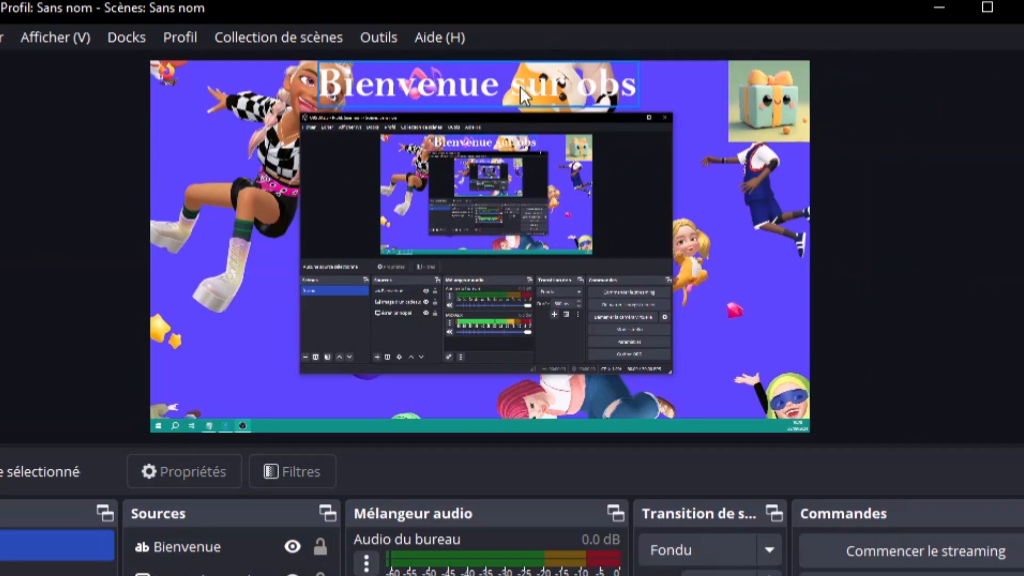
{"action": "left_click_drag", "start_coordinate": [520, 86], "coordinate": [521, 129]}
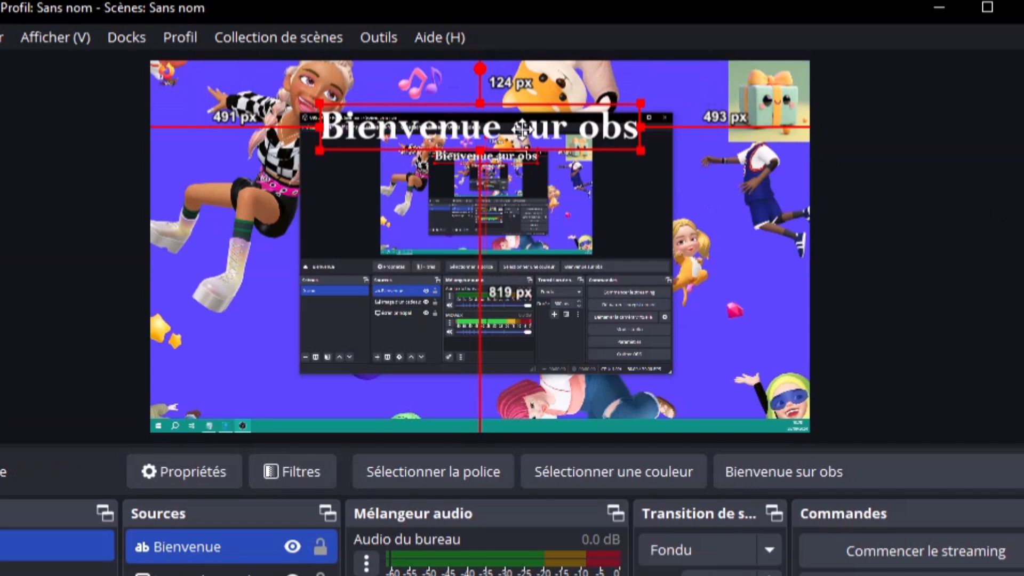
{"action": "left_click", "coordinate": [80, 279]}
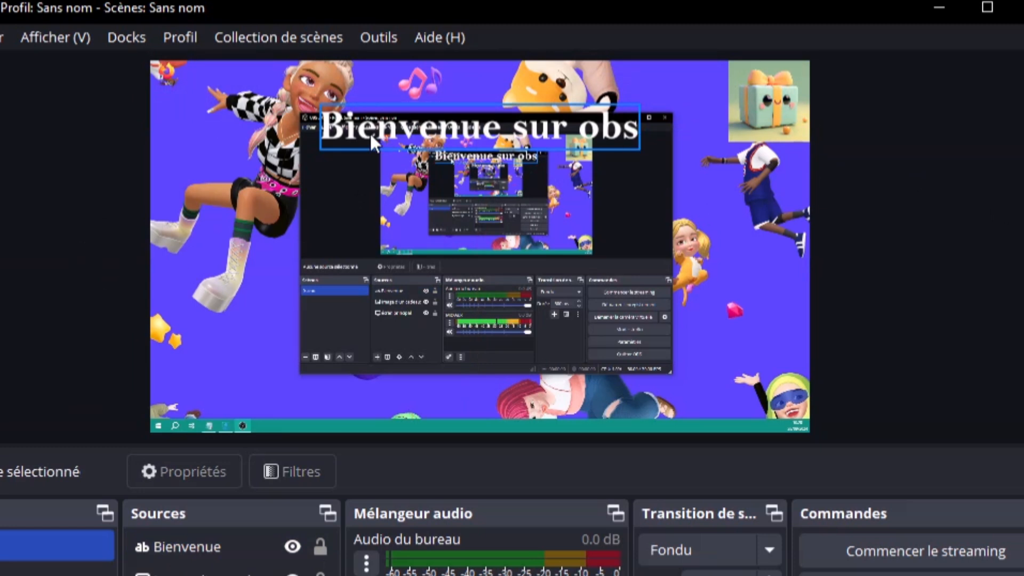
{"action": "left_click_drag", "start_coordinate": [370, 132], "coordinate": [373, 91]}
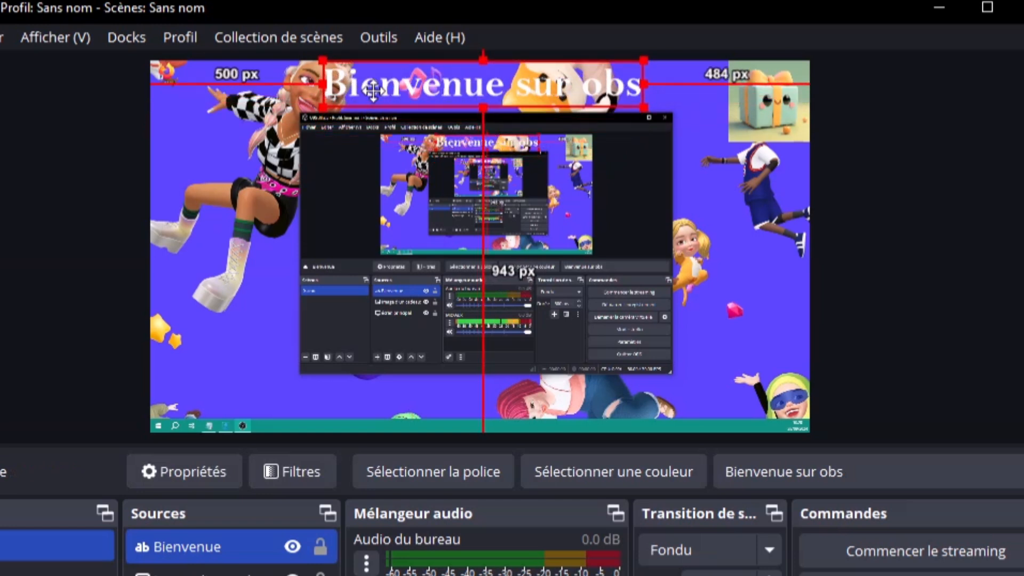
{"action": "left_click", "coordinate": [912, 146]}
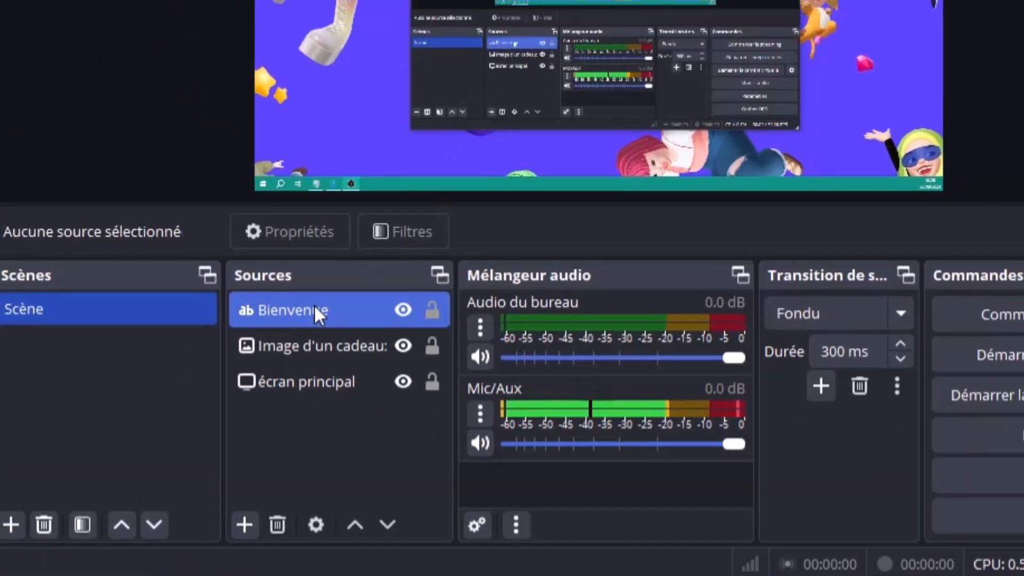
Reopen the Bienvenue text properties, scrolled down to Couleur, Opacité and Couleur de l'arrière-plan
{"action": "double_click", "coordinate": [317, 312]}
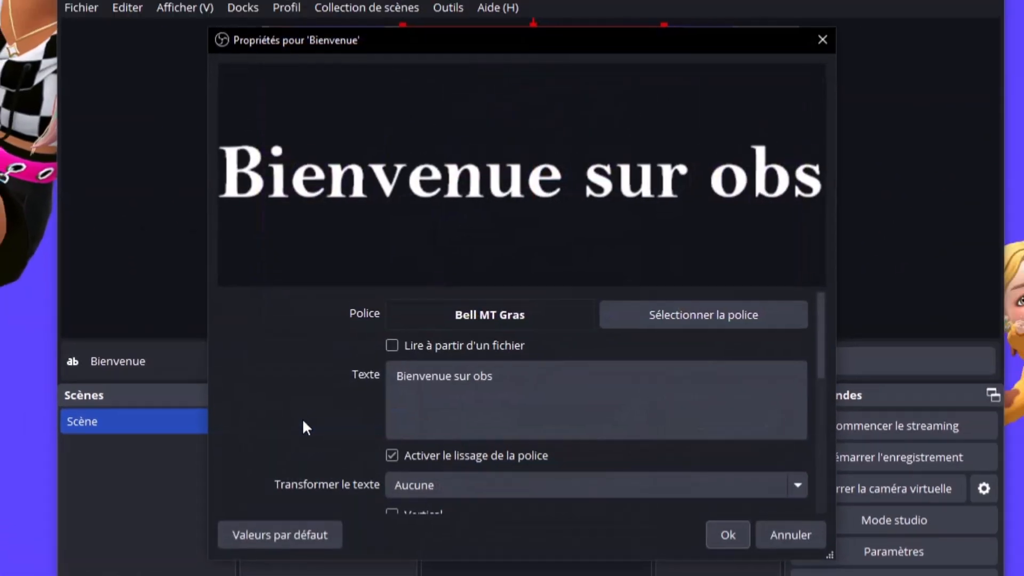
{"action": "scroll", "coordinate": [316, 396], "scroll_direction": "down", "scroll_amount": 1}
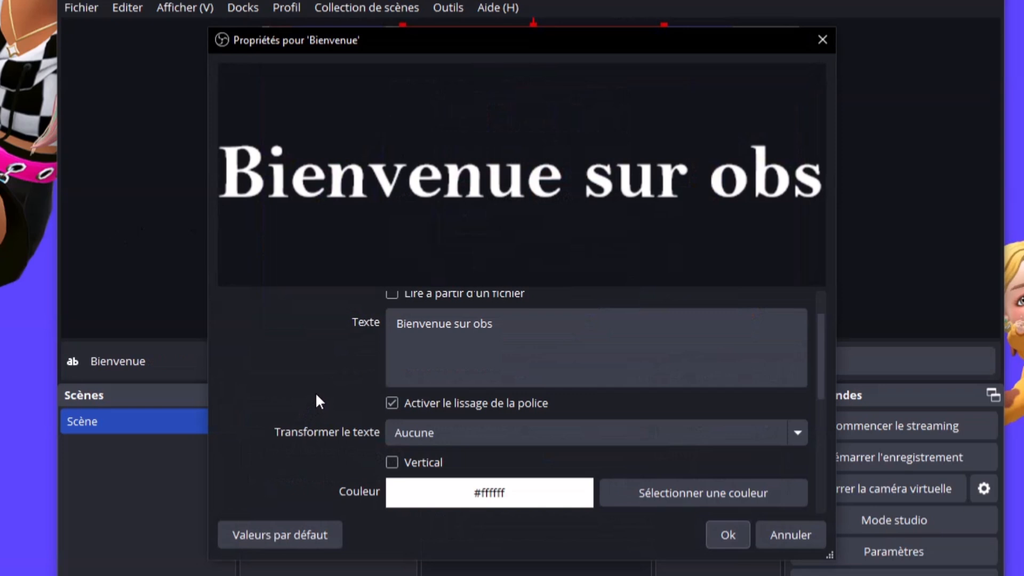
{"action": "scroll", "coordinate": [315, 392], "scroll_direction": "down", "scroll_amount": 2}
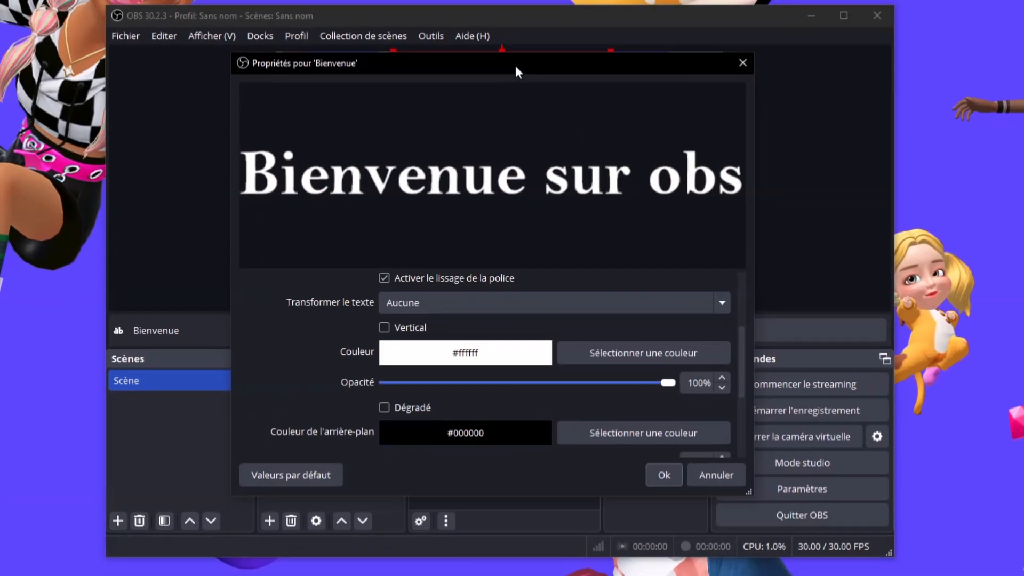
{"action": "left_click_drag", "start_coordinate": [582, 110], "coordinate": [518, 110]}
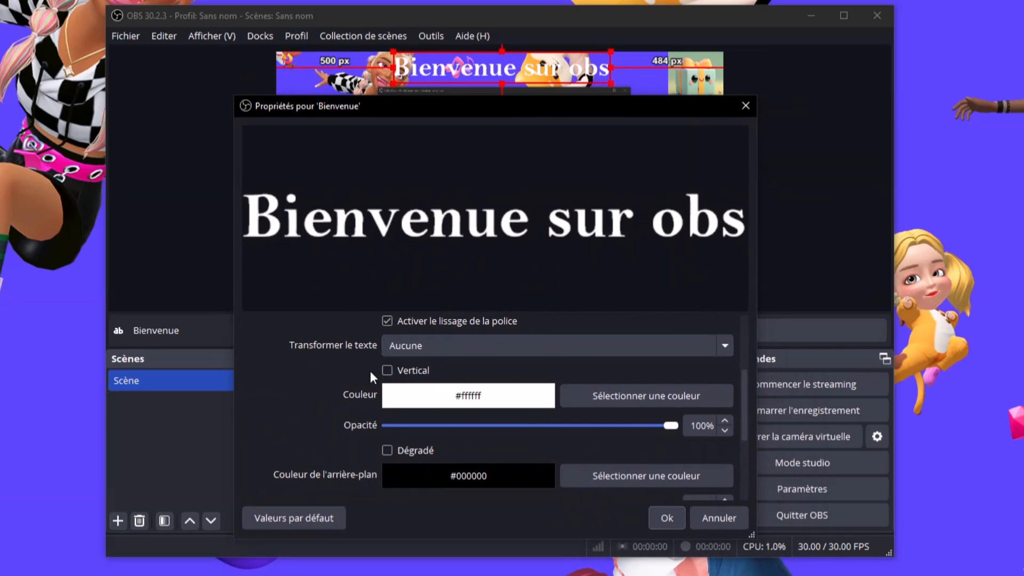
Set the text colour to pure white #ffffff, after briefly trying black
{"action": "left_click", "coordinate": [640, 389]}
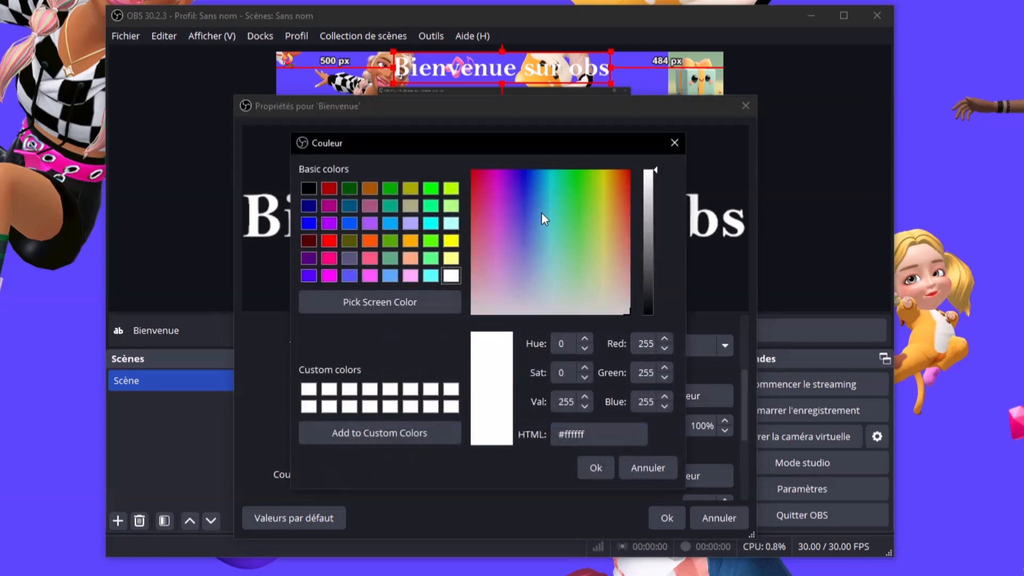
{"action": "left_click_drag", "start_coordinate": [645, 207], "coordinate": [661, 316]}
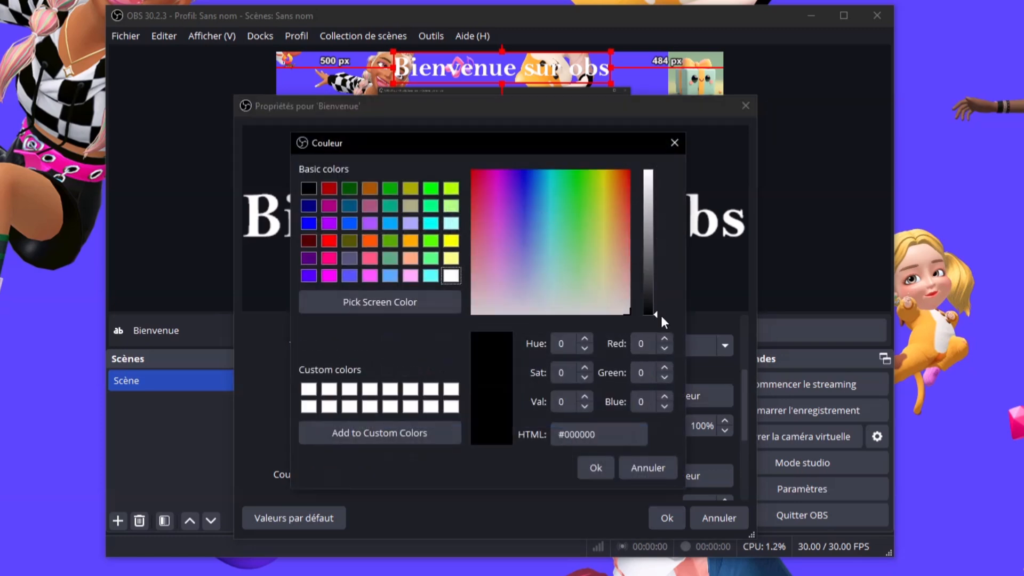
{"action": "left_click", "coordinate": [595, 468]}
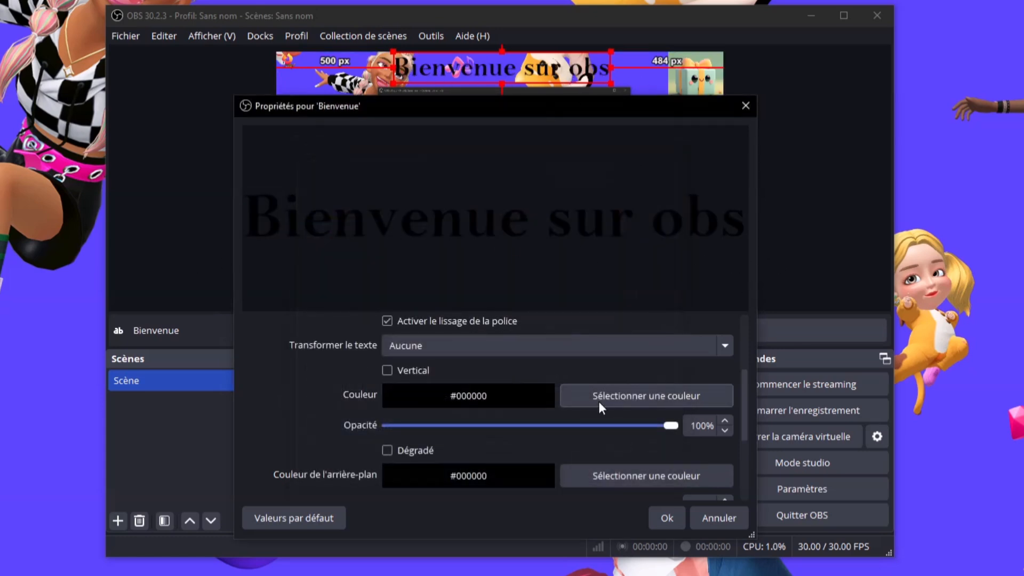
{"action": "left_click", "coordinate": [650, 403]}
{"action": "left_click", "coordinate": [649, 222]}
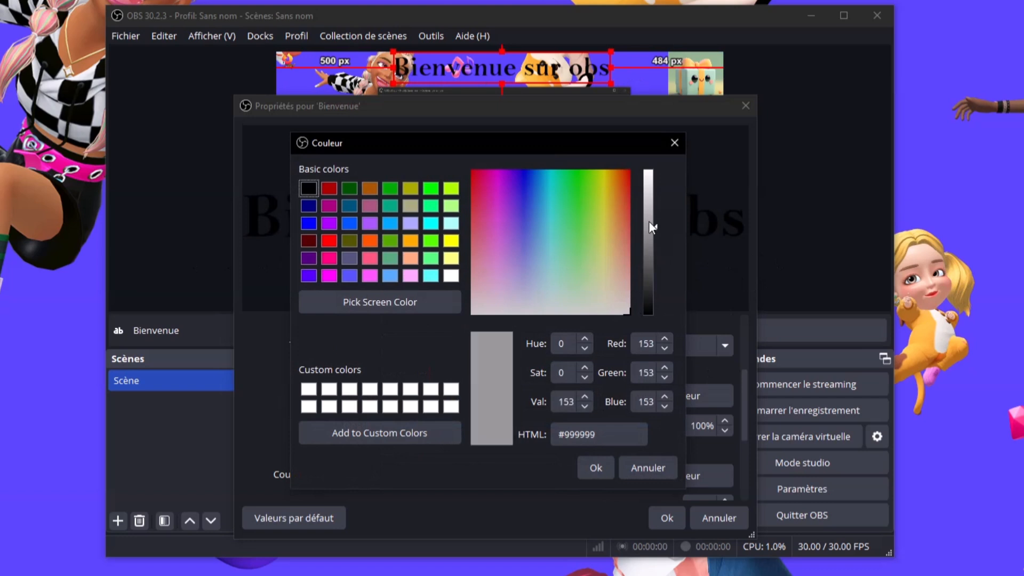
{"action": "left_click_drag", "start_coordinate": [648, 221], "coordinate": [649, 171]}
{"action": "left_click", "coordinate": [602, 463]}
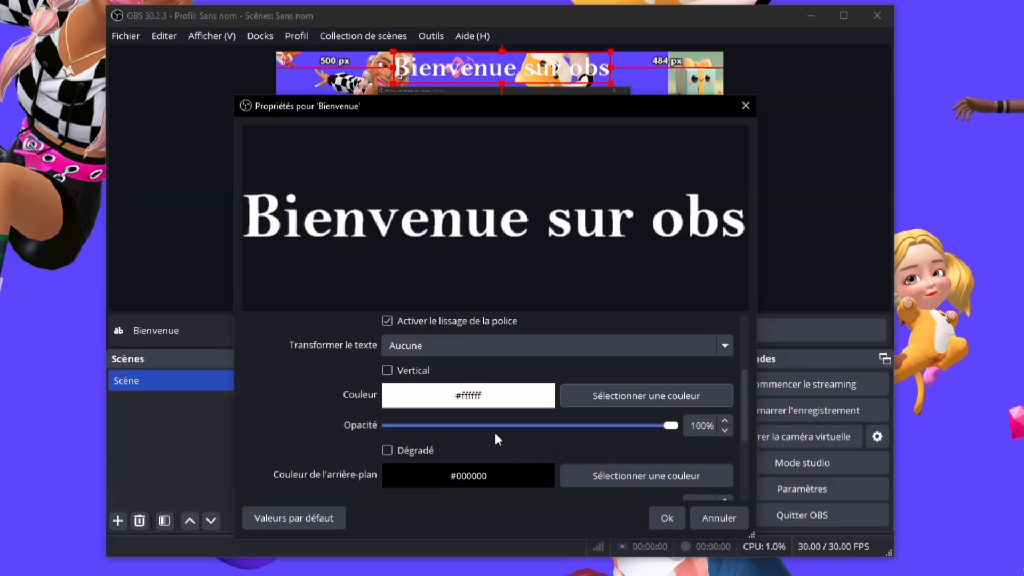
Raise the text's background transparency from 50% to 80%, darkening the black band
{"action": "scroll", "coordinate": [352, 406], "scroll_direction": "down", "scroll_amount": 2}
{"action": "scroll", "coordinate": [350, 393], "scroll_direction": "down", "scroll_amount": 3}
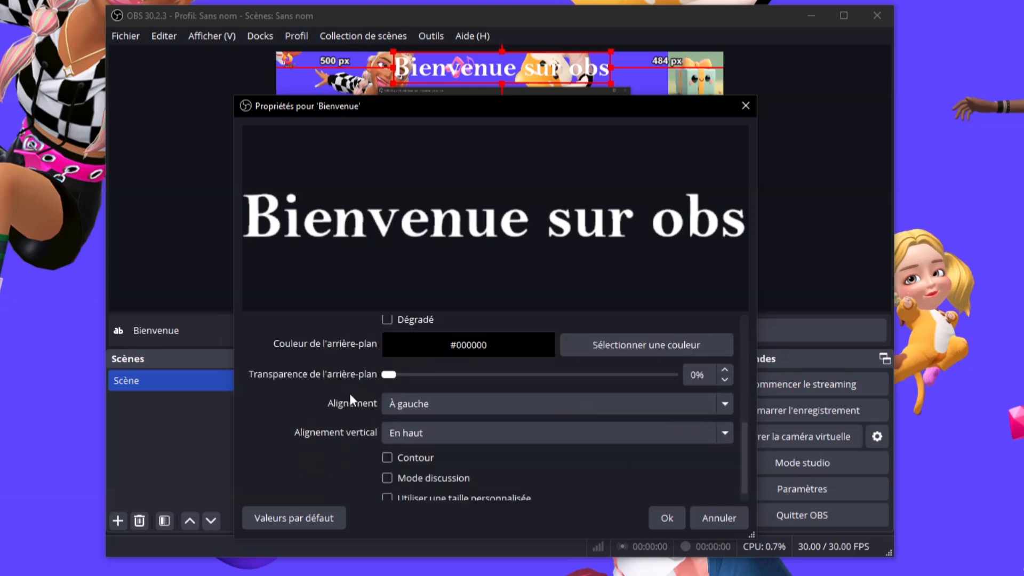
{"action": "scroll", "coordinate": [351, 395], "scroll_direction": "down", "scroll_amount": 1}
{"action": "scroll", "coordinate": [350, 394], "scroll_direction": "up", "scroll_amount": 1}
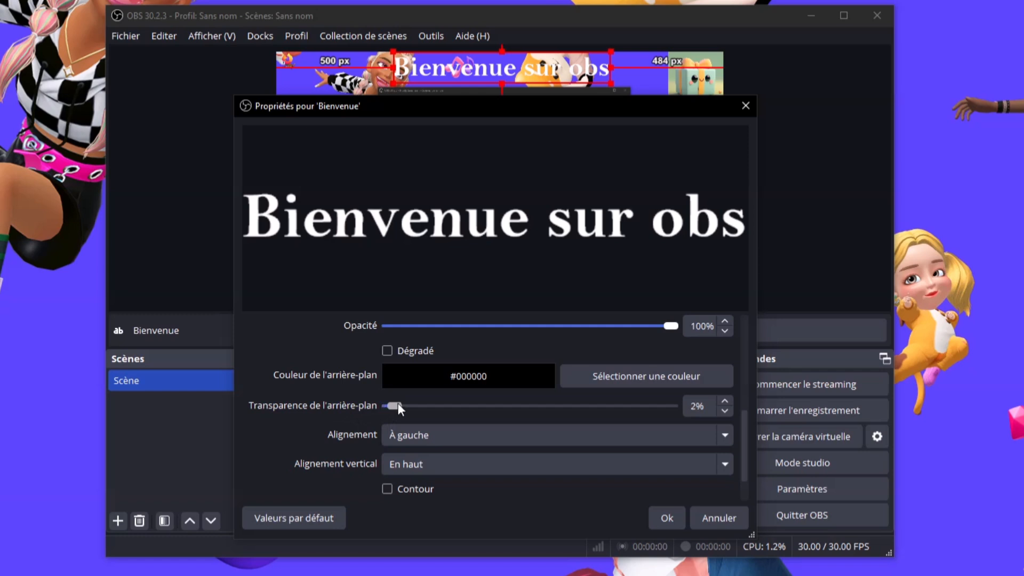
{"action": "left_click_drag", "start_coordinate": [398, 404], "coordinate": [615, 403]}
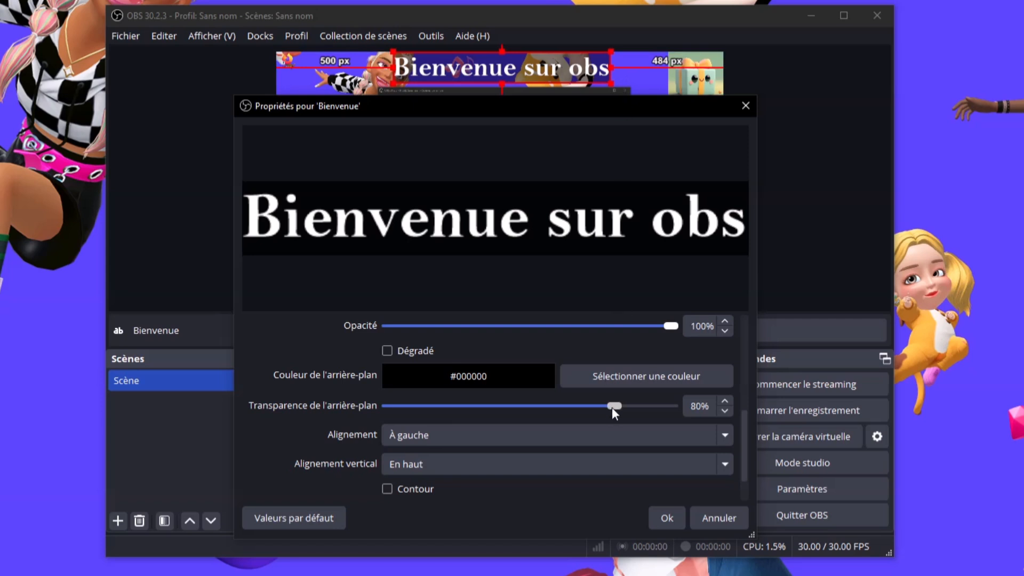
{"action": "left_click_drag", "start_coordinate": [619, 404], "coordinate": [684, 404]}
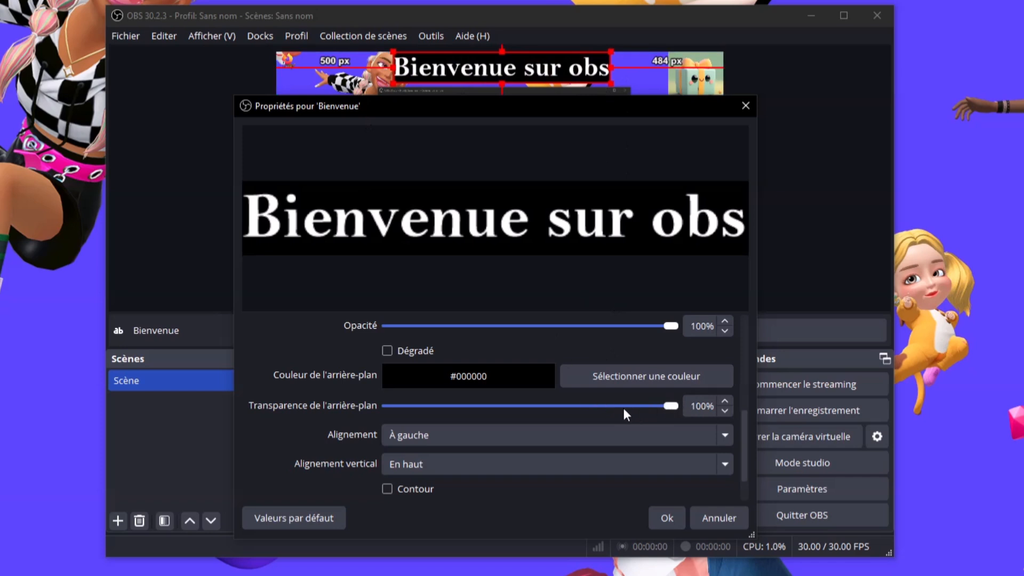
{"action": "left_click_drag", "start_coordinate": [677, 406], "coordinate": [533, 409]}
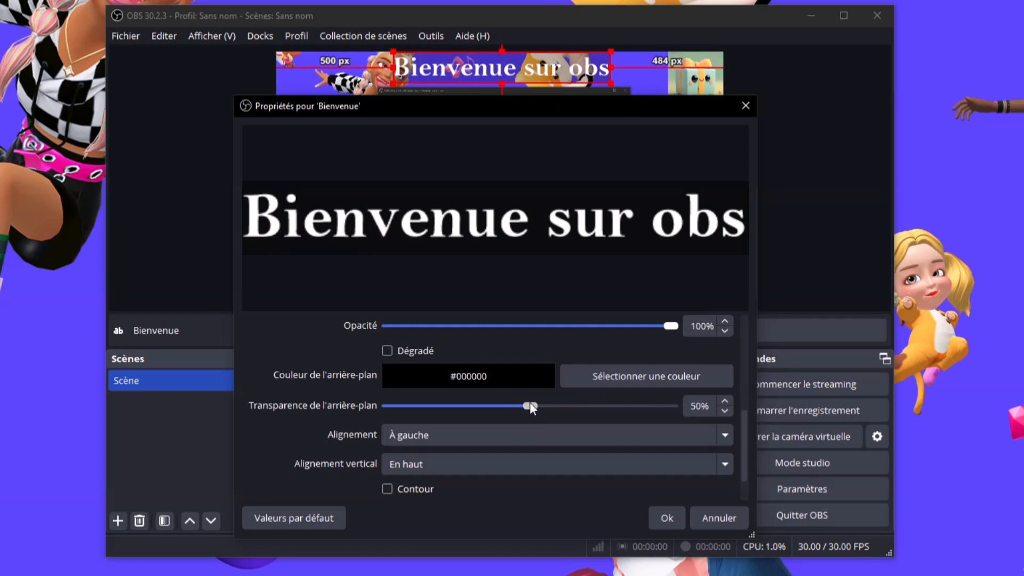
{"action": "left_click_drag", "start_coordinate": [537, 403], "coordinate": [614, 391]}
{"action": "left_click_drag", "start_coordinate": [614, 392], "coordinate": [617, 390]}
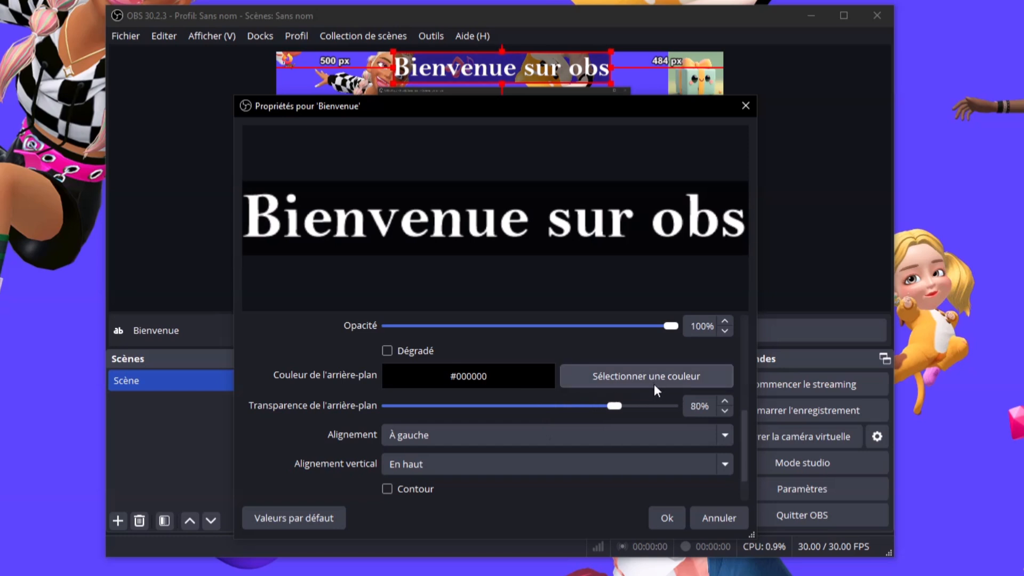
Try a teal background colour behind the welcome text
{"action": "left_click", "coordinate": [634, 381]}
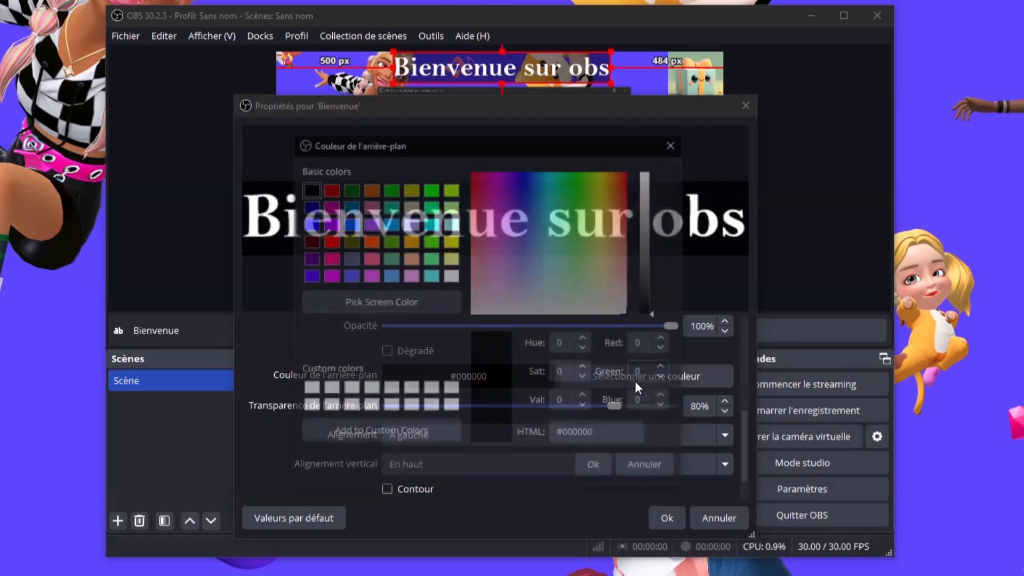
{"action": "left_click", "coordinate": [566, 185]}
{"action": "mouse_move", "coordinate": [566, 185]}
{"action": "left_mouse_down"}
{"action": "mouse_move", "coordinate": [510, 176]}
{"action": "mouse_move", "coordinate": [560, 205]}
{"action": "mouse_move", "coordinate": [561, 189]}
{"action": "mouse_move", "coordinate": [537, 192]}
{"action": "mouse_move", "coordinate": [556, 185]}
{"action": "left_mouse_up"}
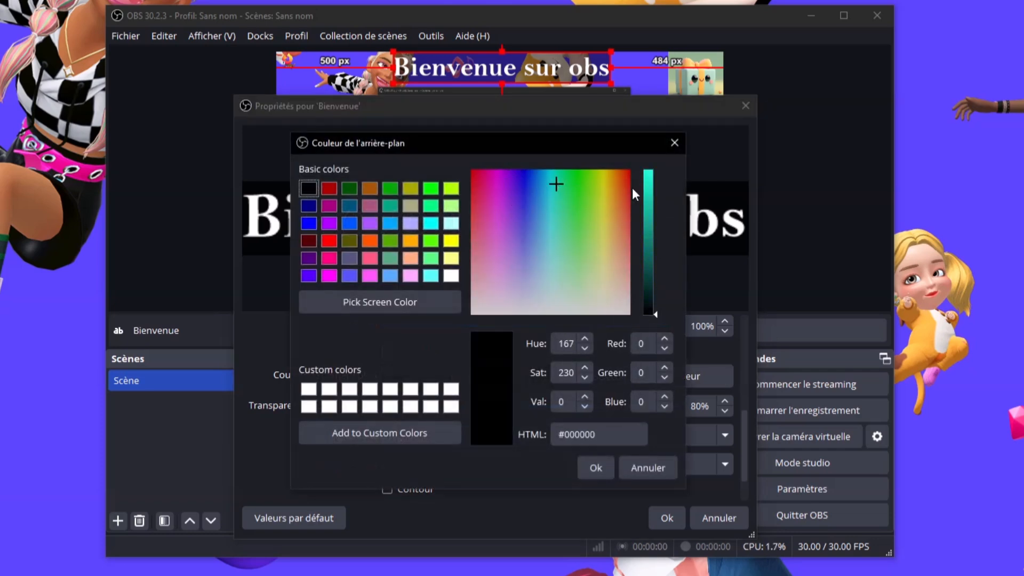
{"action": "left_click_drag", "start_coordinate": [653, 195], "coordinate": [654, 170]}
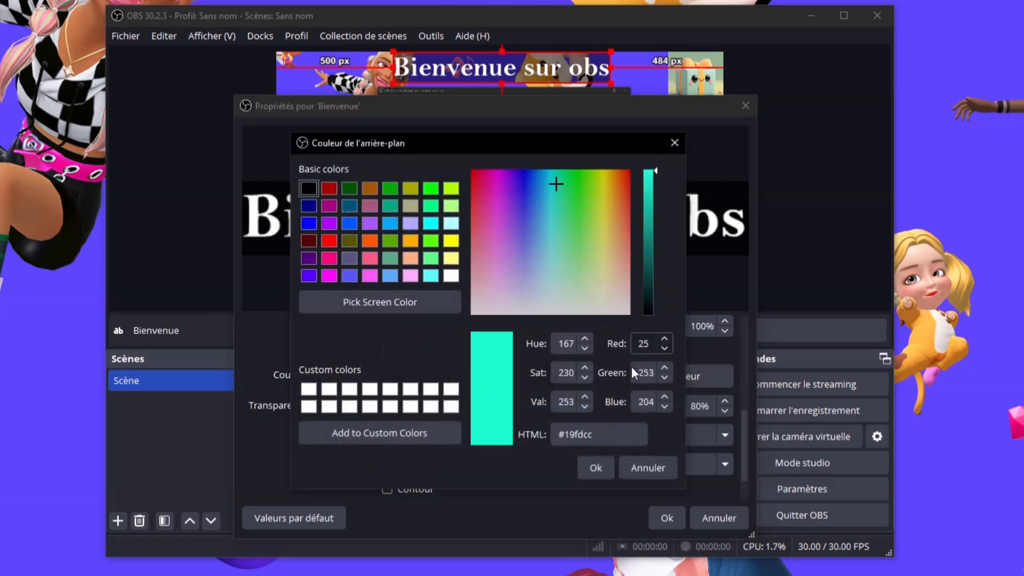
{"action": "left_click", "coordinate": [595, 468]}
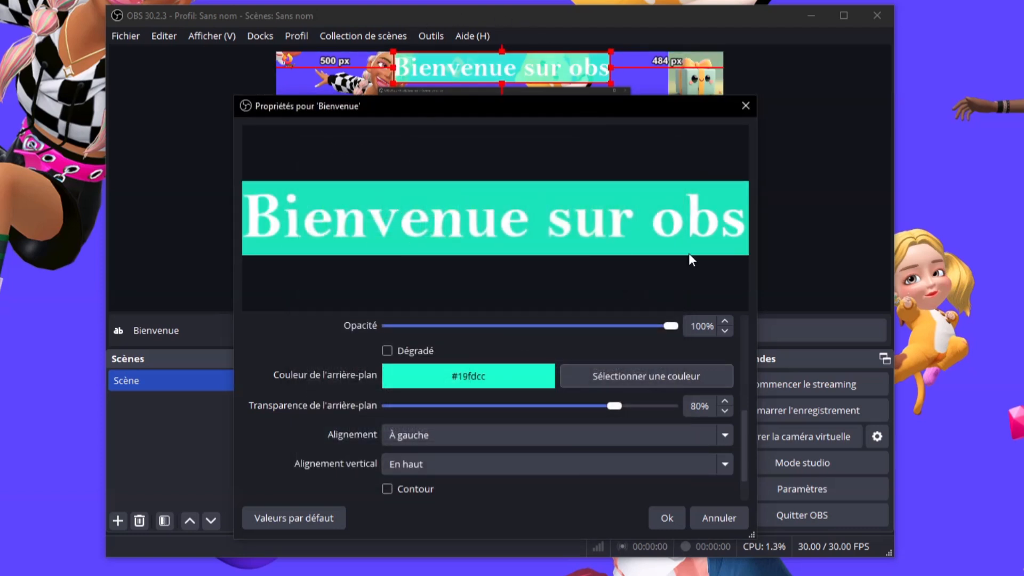
Return the text background colour to black #000000
{"action": "left_click", "coordinate": [680, 378]}
{"action": "left_click_drag", "start_coordinate": [647, 268], "coordinate": [646, 359]}
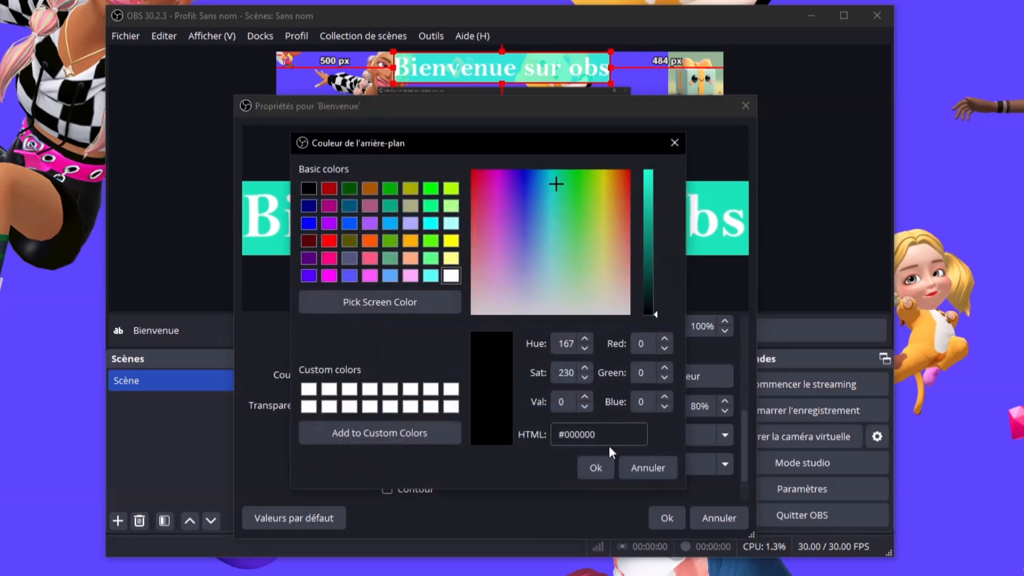
{"action": "left_click", "coordinate": [595, 468]}
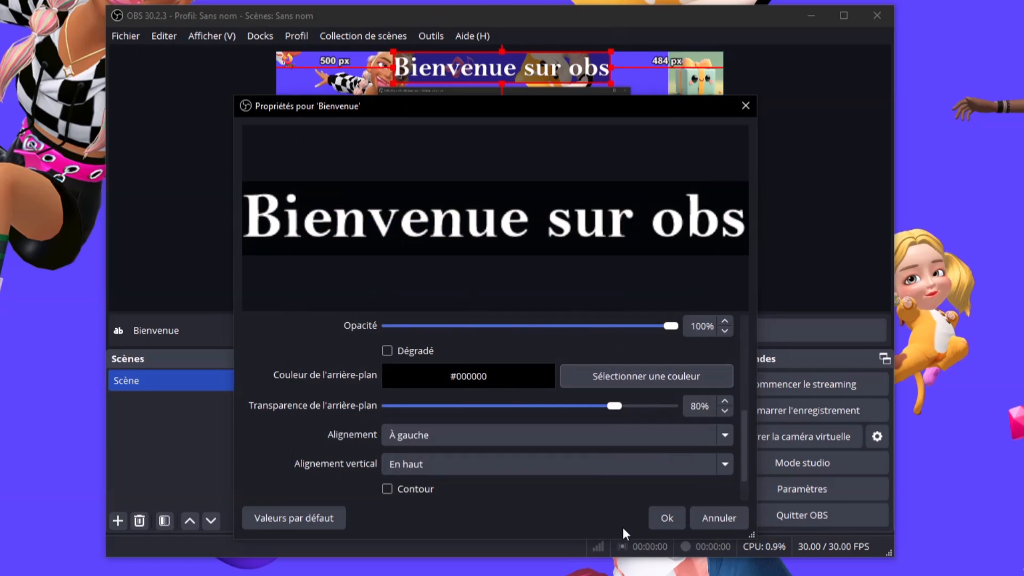
{"action": "left_click", "coordinate": [671, 520]}
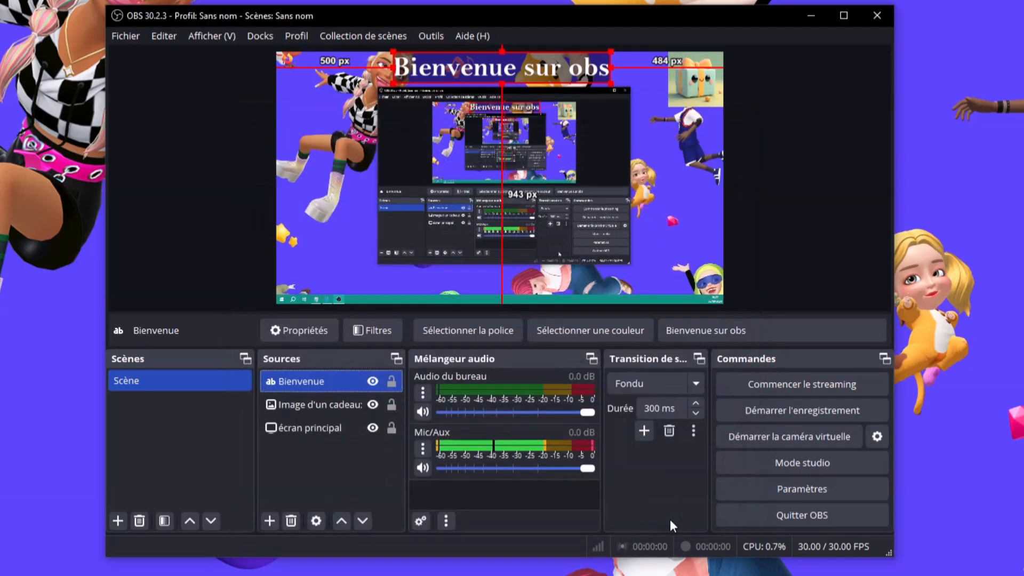
{"action": "left_click", "coordinate": [815, 213]}
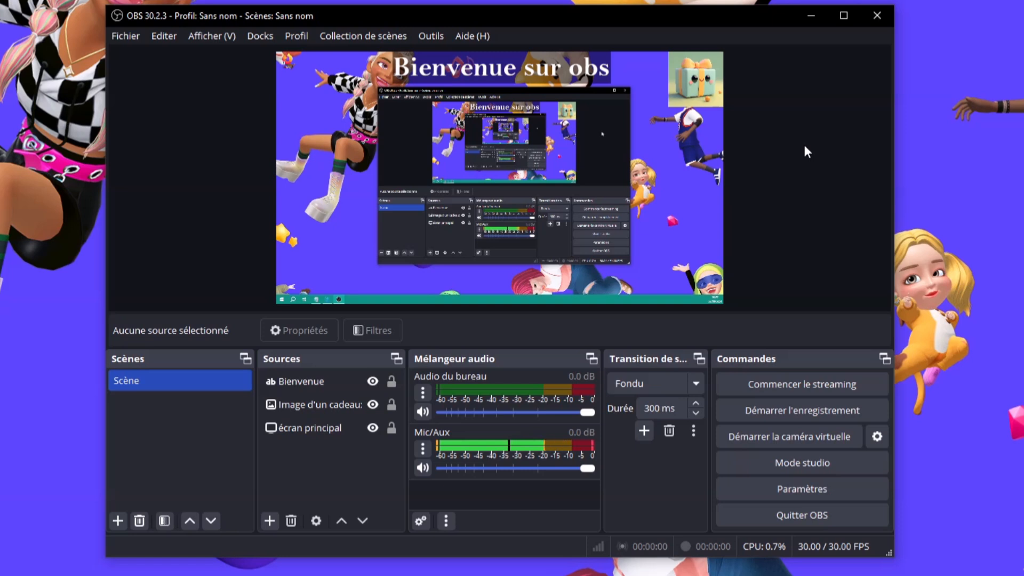
{"action": "left_click", "coordinate": [500, 70]}
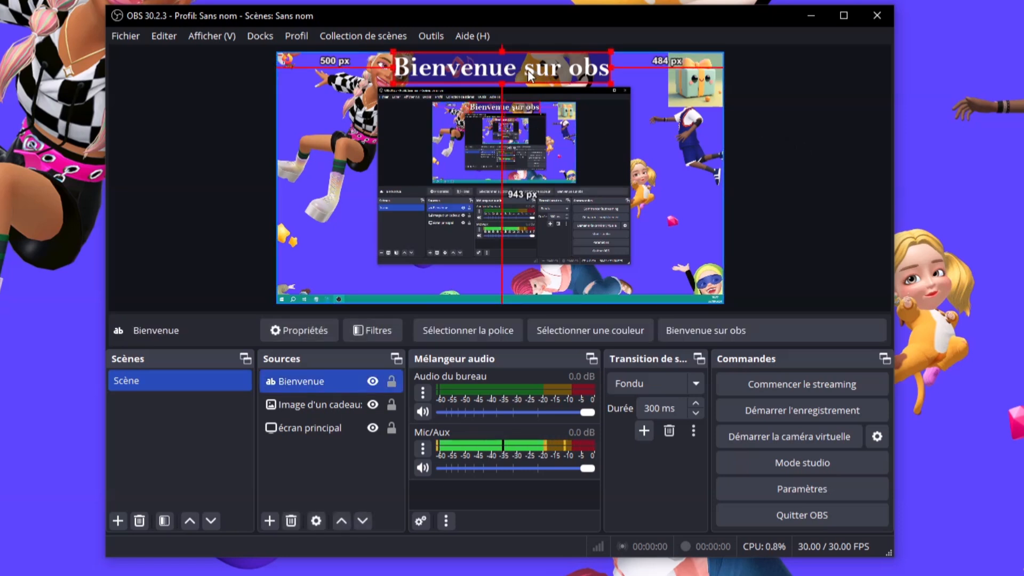
{"action": "left_click", "coordinate": [565, 92]}
{"action": "left_click", "coordinate": [773, 113]}
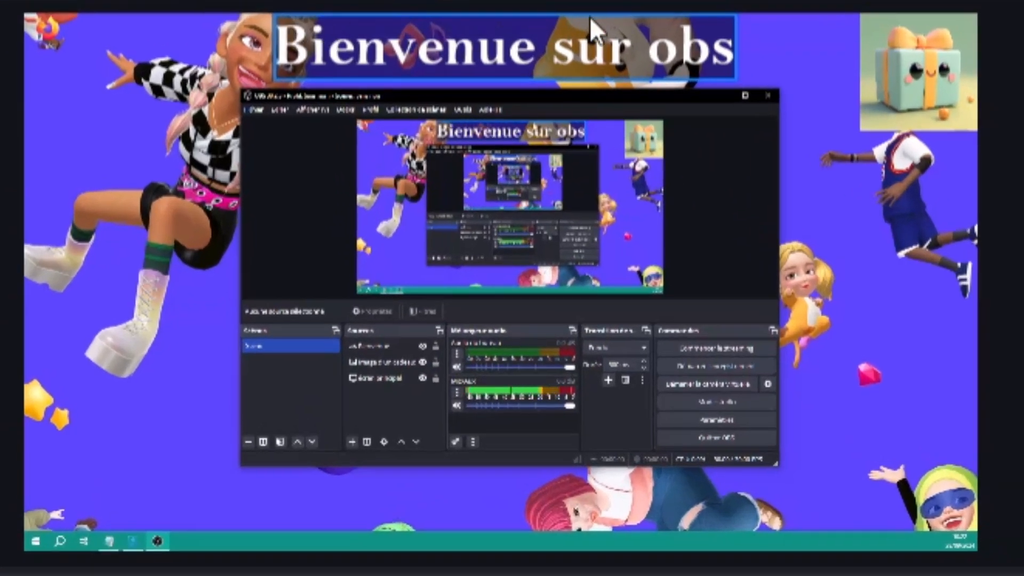
Select the 'Bienvenue sur obs' banner and nudge it down to 8 px below the canvas top
{"action": "left_click", "coordinate": [770, 32]}
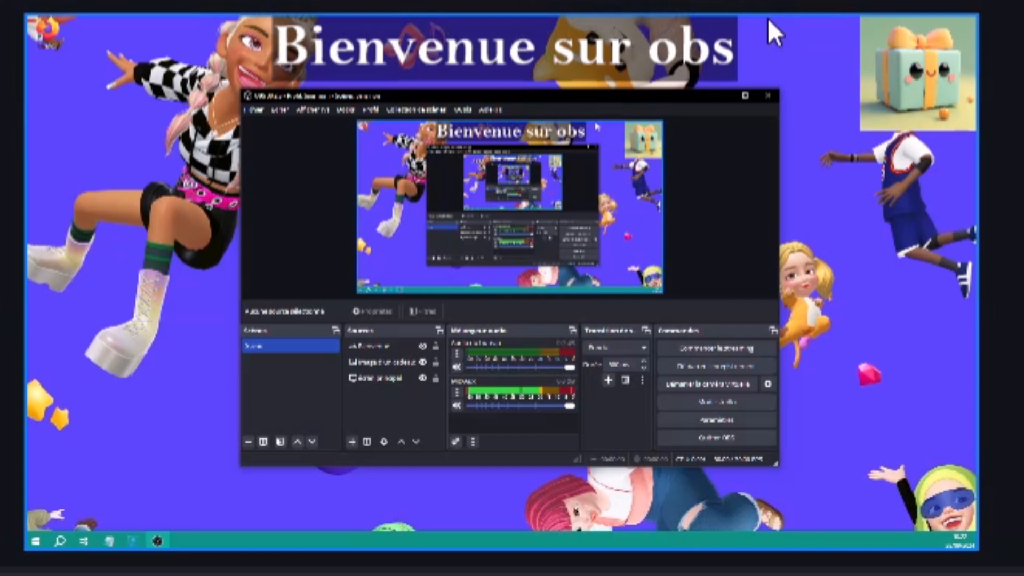
{"action": "left_click", "coordinate": [527, 49]}
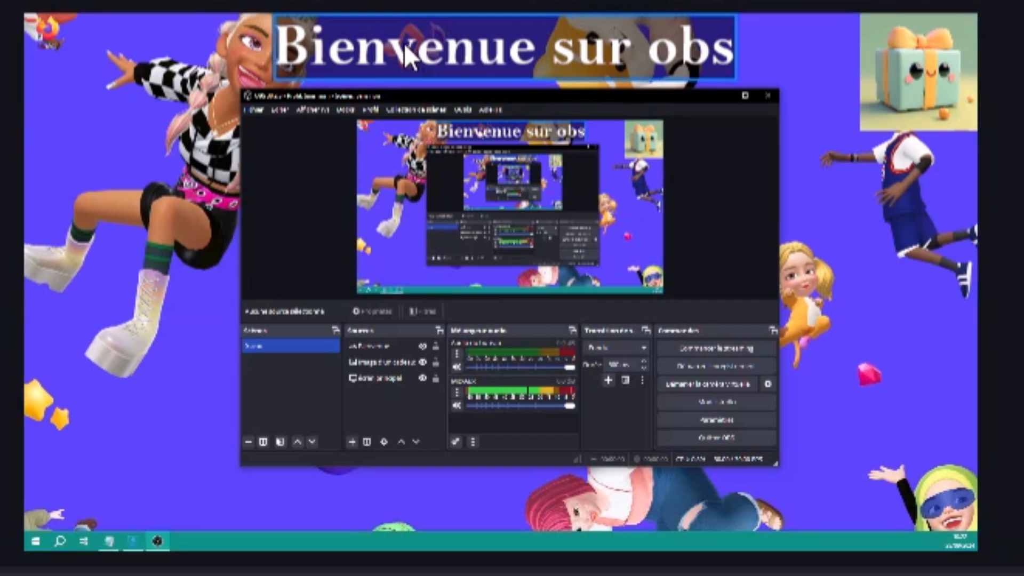
{"action": "left_click", "coordinate": [502, 36]}
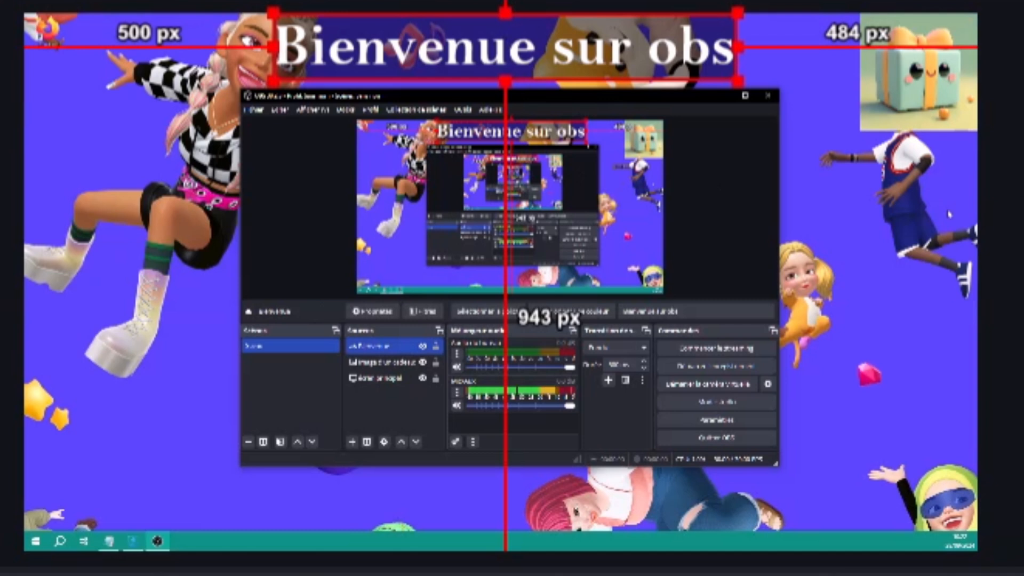
{"action": "key", "text": "Down"}
{"action": "key", "text": "Down"}
{"action": "key", "text": "Down"}
{"action": "key", "text": "Down"}
{"action": "key", "text": "Down"}
{"action": "key", "text": "Down"}
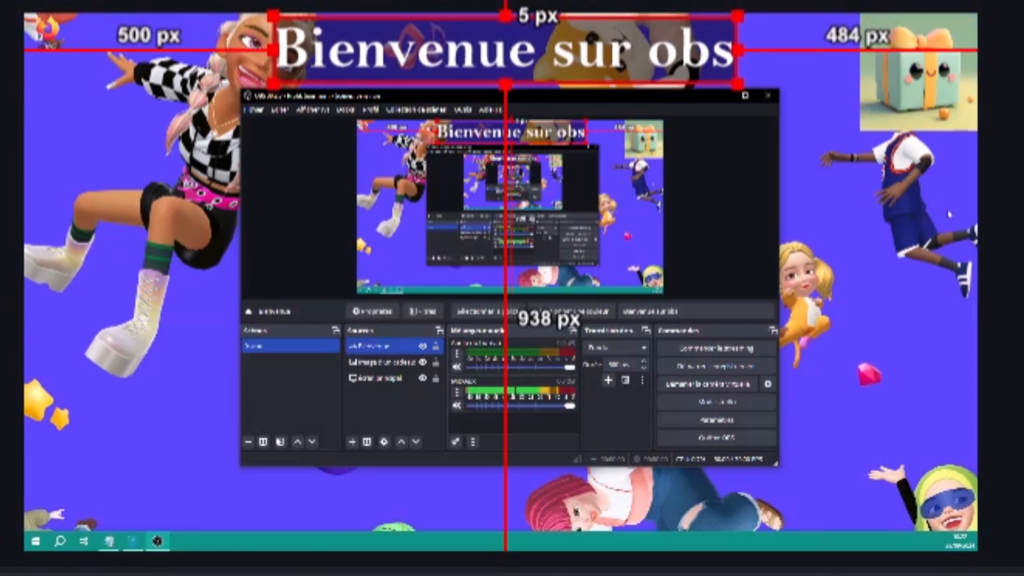
{"action": "key", "text": "Down"}
{"action": "key", "text": "Down"}
{"action": "key", "text": "Up"}
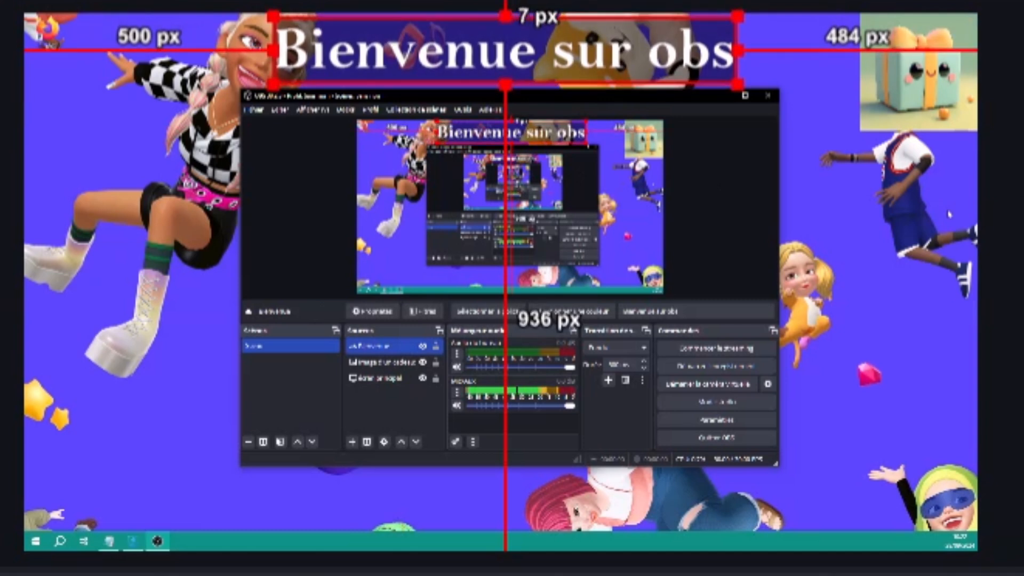
{"action": "key", "text": "Down"}
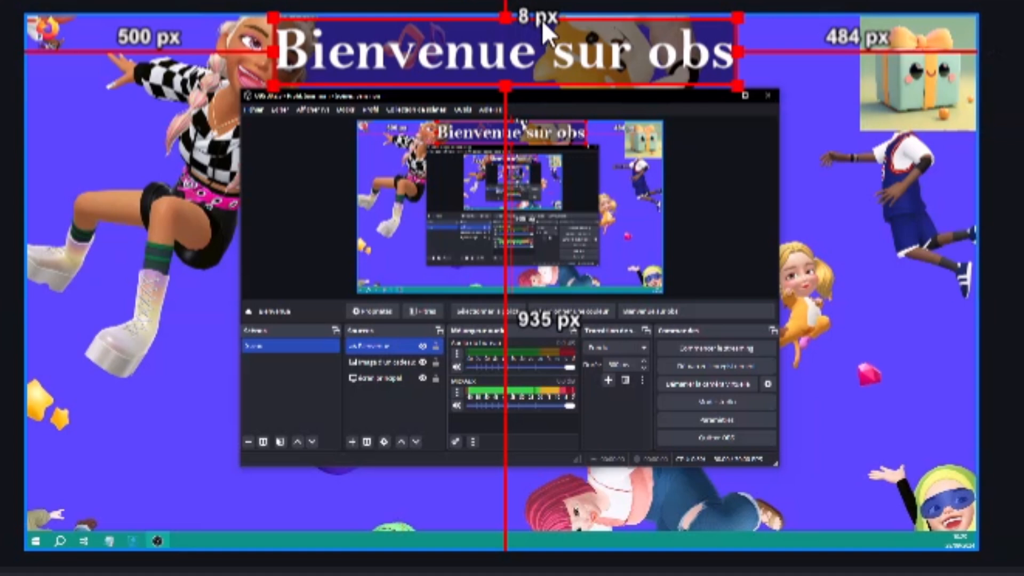
{"action": "left_click", "coordinate": [760, 228]}
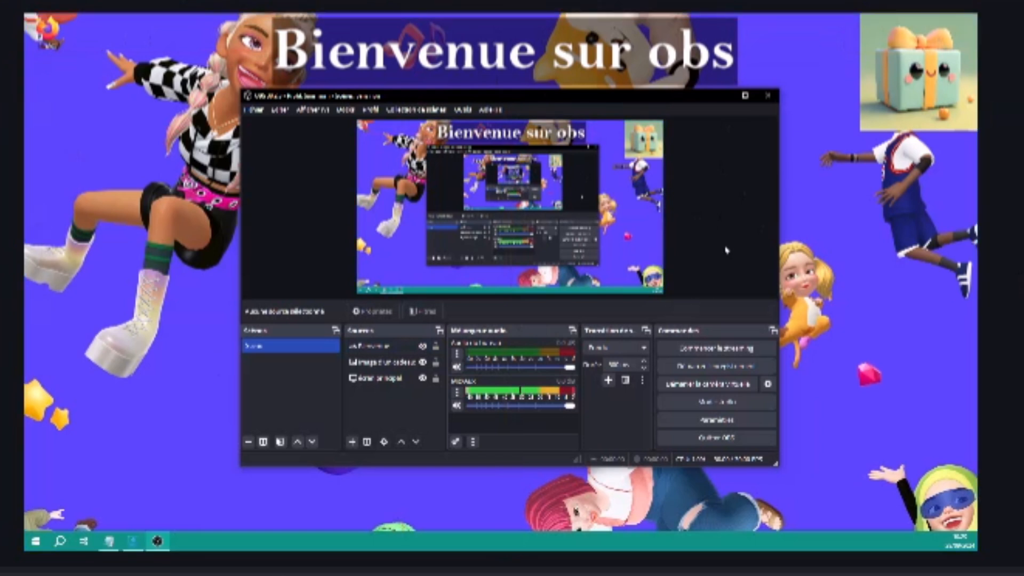
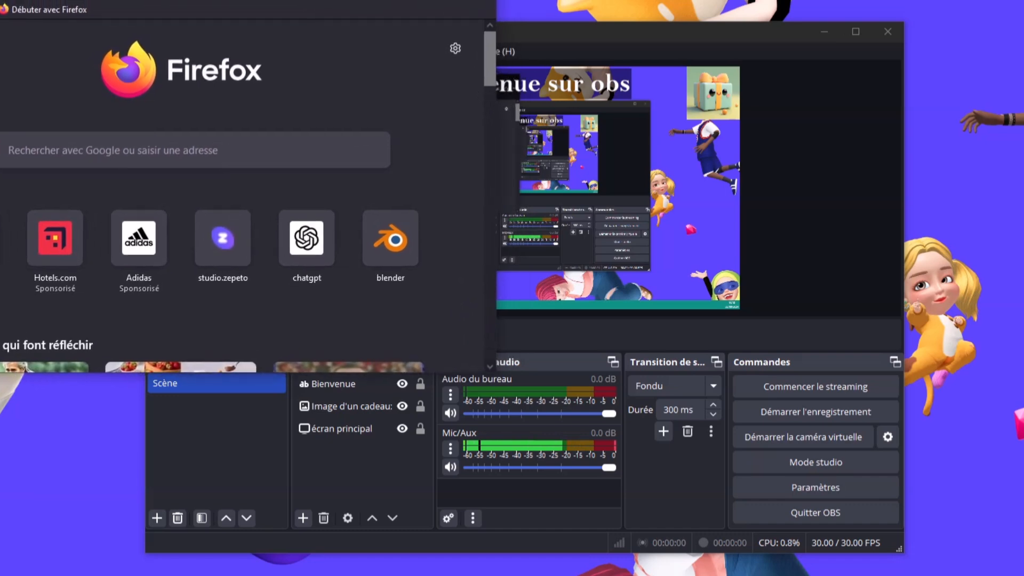
With the Bienvenue source selected, create a Capture de fenêtre source named 'navigateur FireFox'
{"action": "left_click", "coordinate": [358, 427]}
{"action": "left_click", "coordinate": [366, 463]}
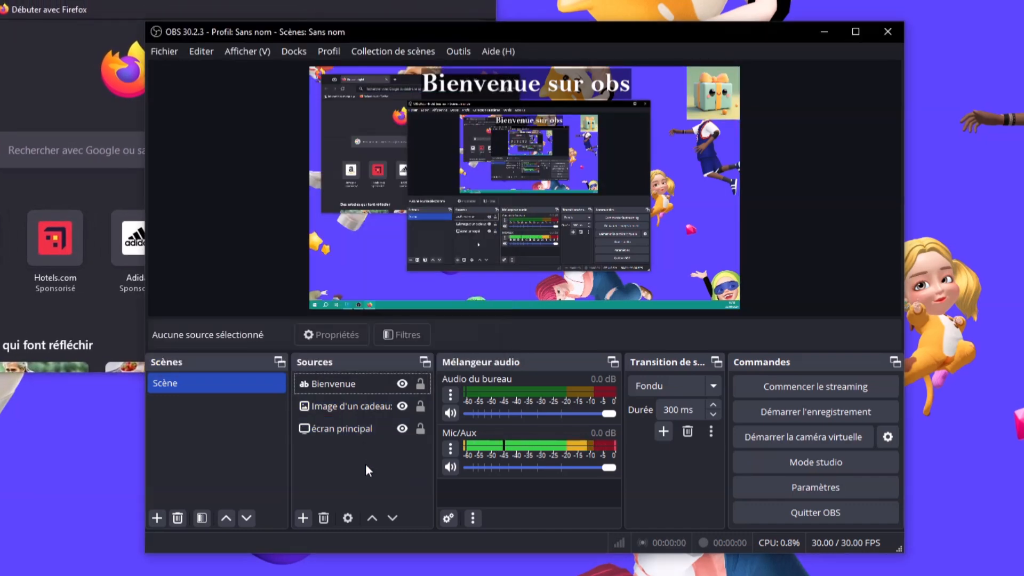
{"action": "left_click", "coordinate": [330, 385]}
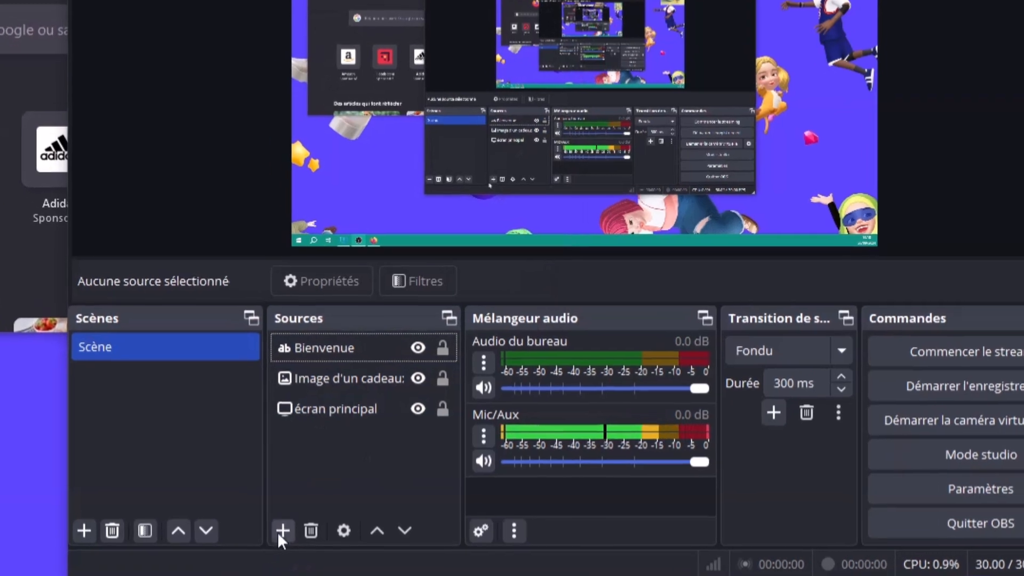
{"action": "left_click", "coordinate": [298, 521]}
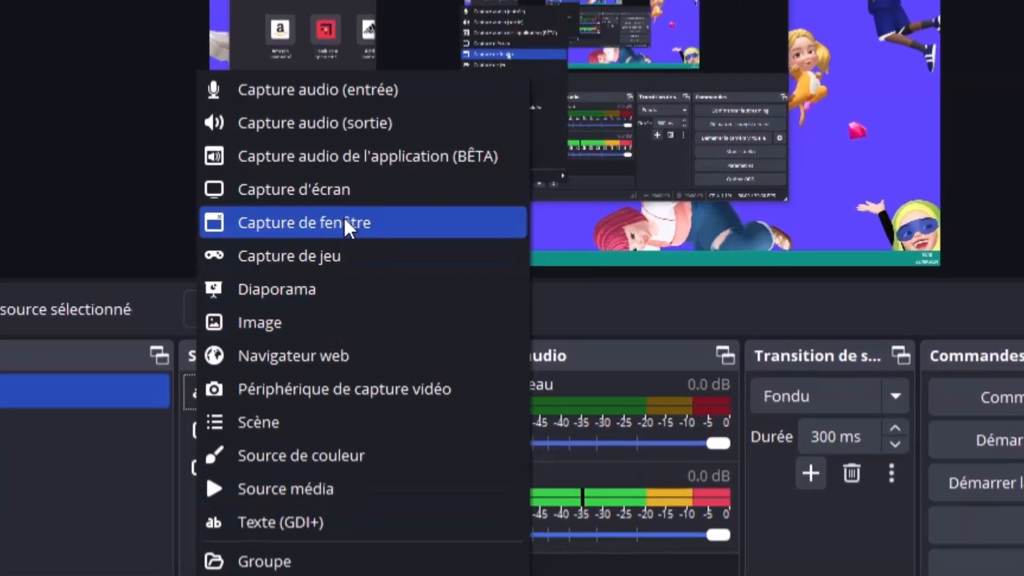
{"action": "left_click", "coordinate": [369, 209]}
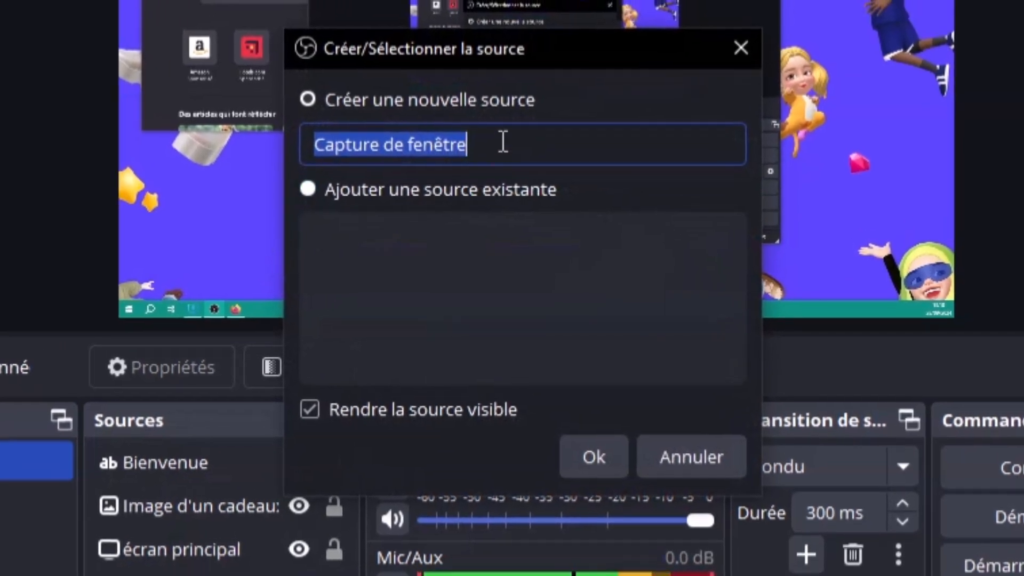
{"action": "type", "text": "nav"}
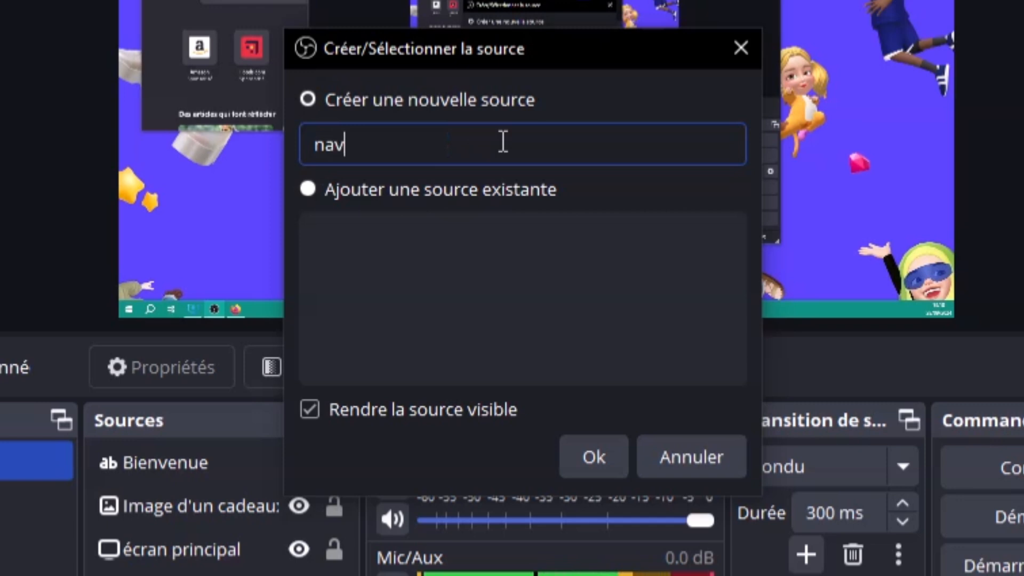
{"action": "type", "text": "igate"}
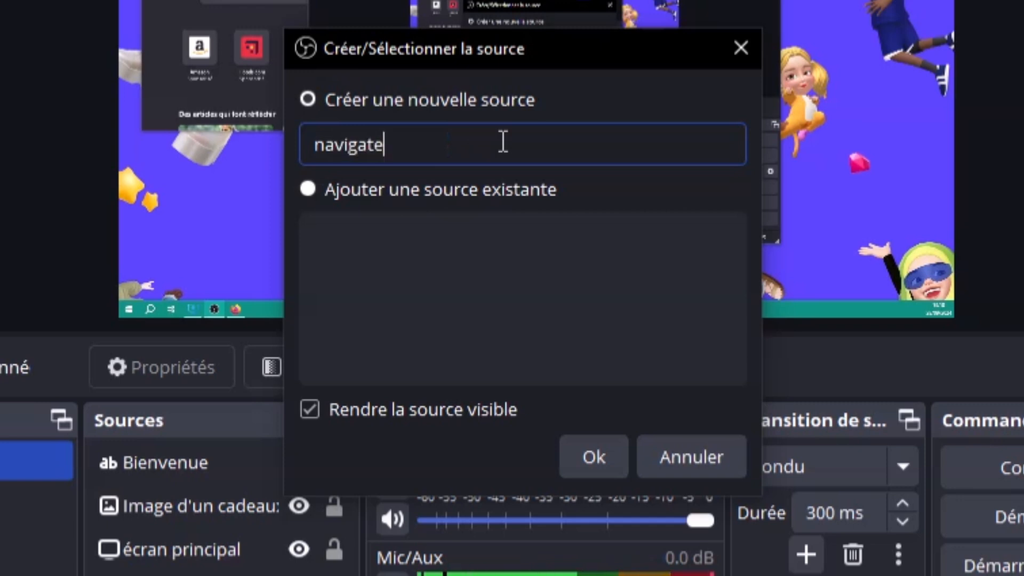
{"action": "type", "text": "ur fire"}
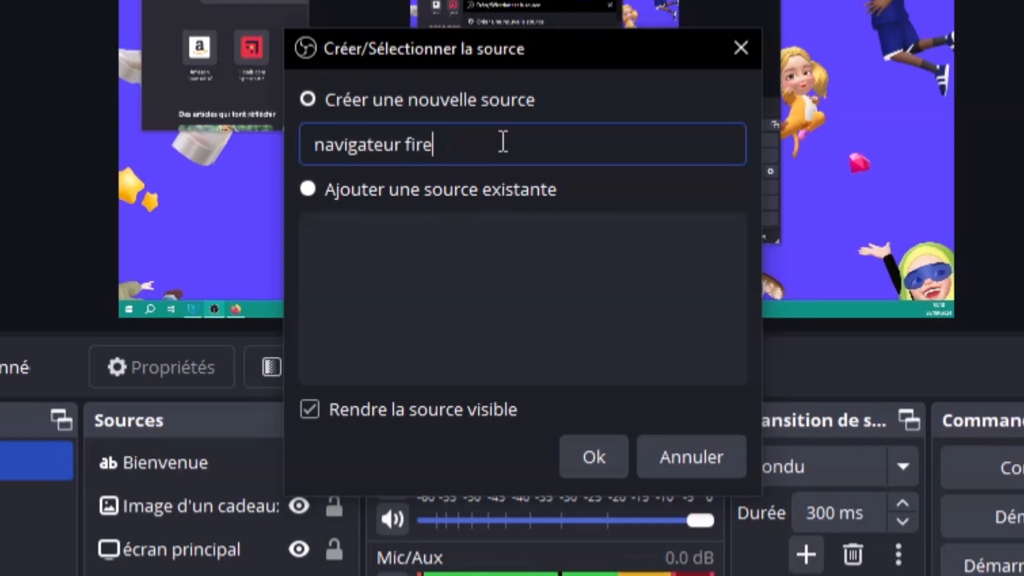
{"action": "type", "text": "Fox"}
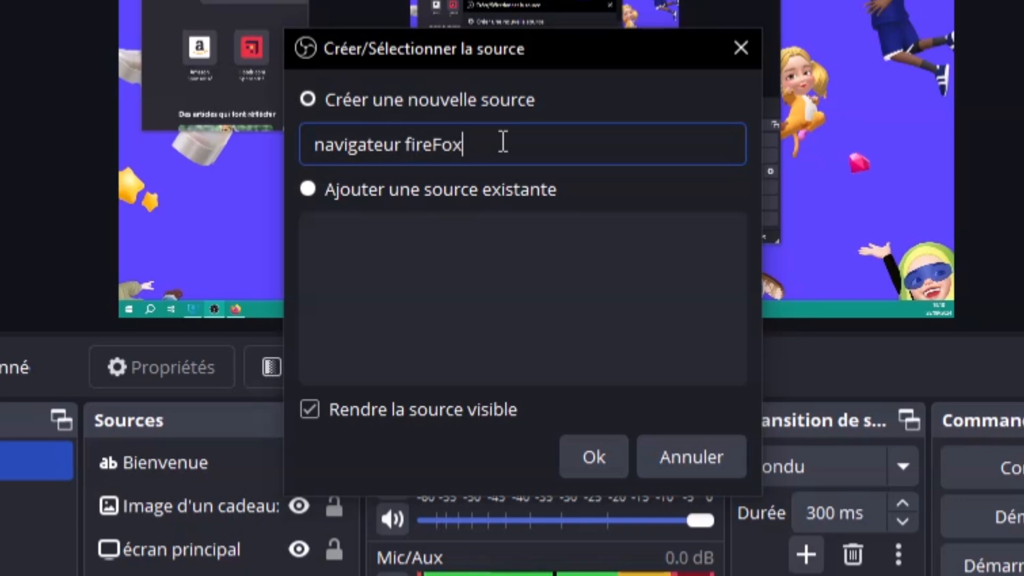
{"action": "key", "text": "Left"}
{"action": "key", "text": "Left"}
{"action": "key", "text": "Left"}
{"action": "key", "text": "Left"}
{"action": "key", "text": "Left"}
{"action": "key", "text": "Left"}
{"action": "key", "text": "BackSpace"}
{"action": "type", "text": "F"}
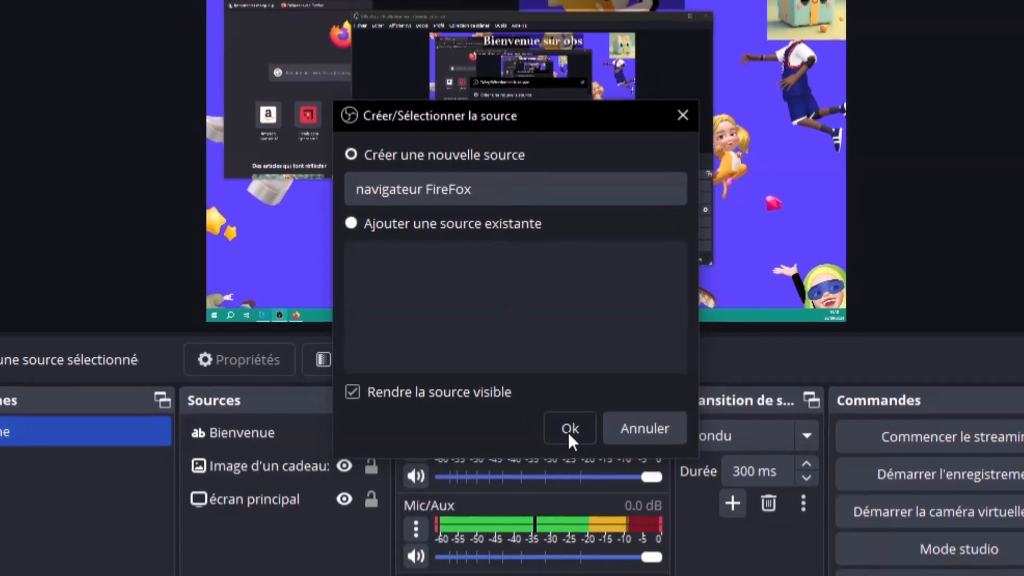
{"action": "left_click", "coordinate": [581, 433]}
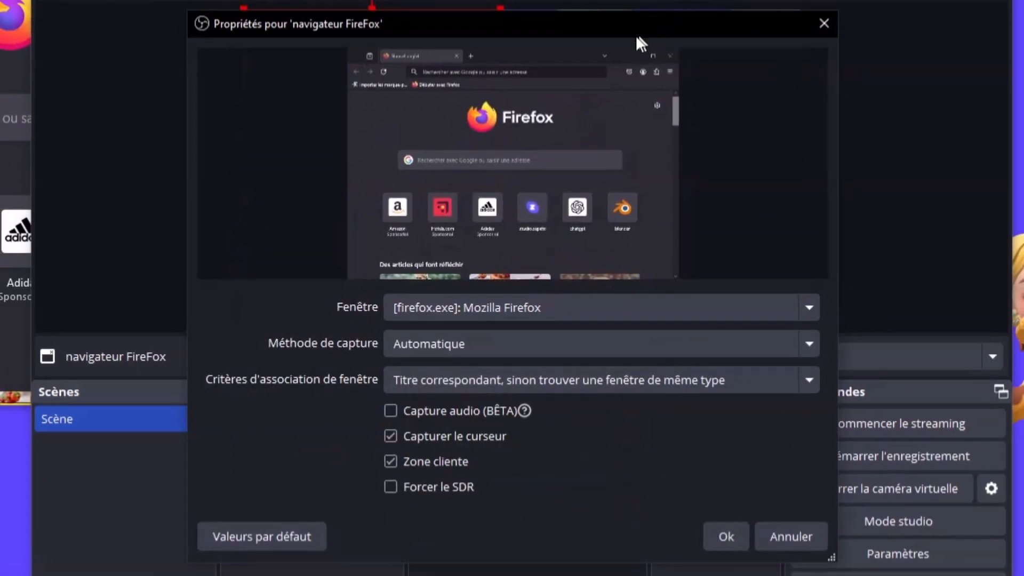
{"action": "left_click_drag", "start_coordinate": [642, 22], "coordinate": [642, 14]}
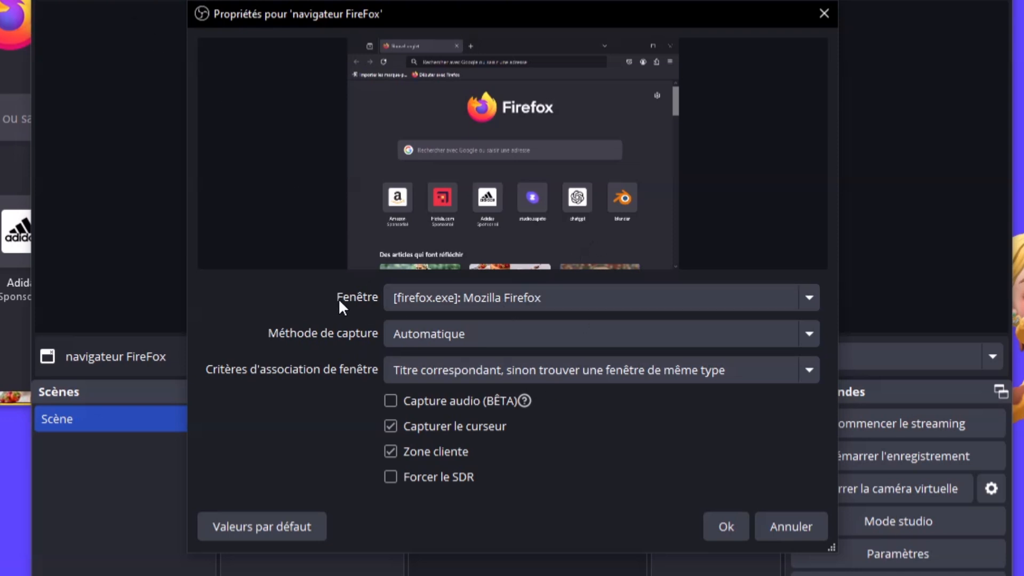
{"action": "left_click", "coordinate": [469, 306]}
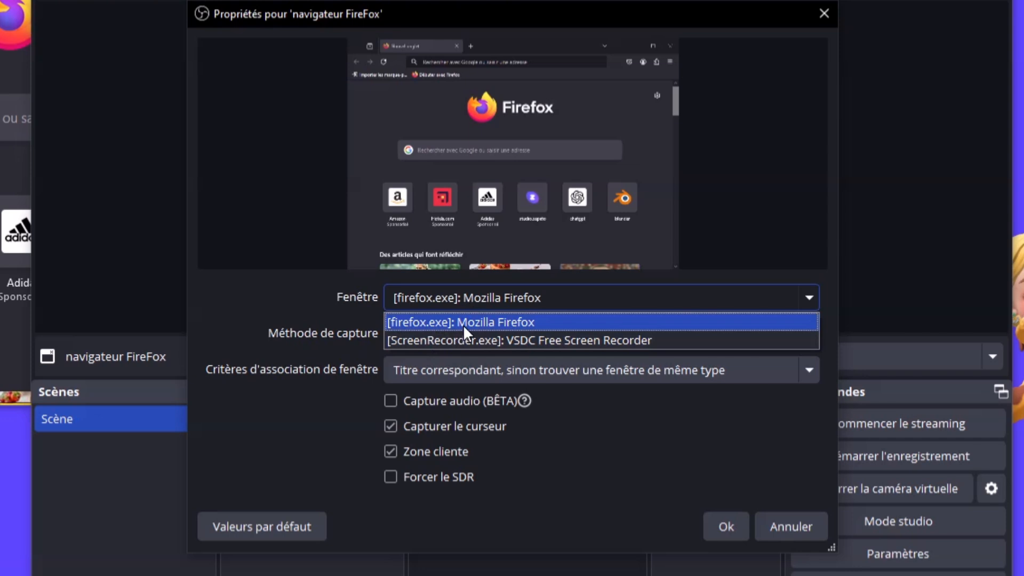
{"action": "left_click", "coordinate": [314, 308]}
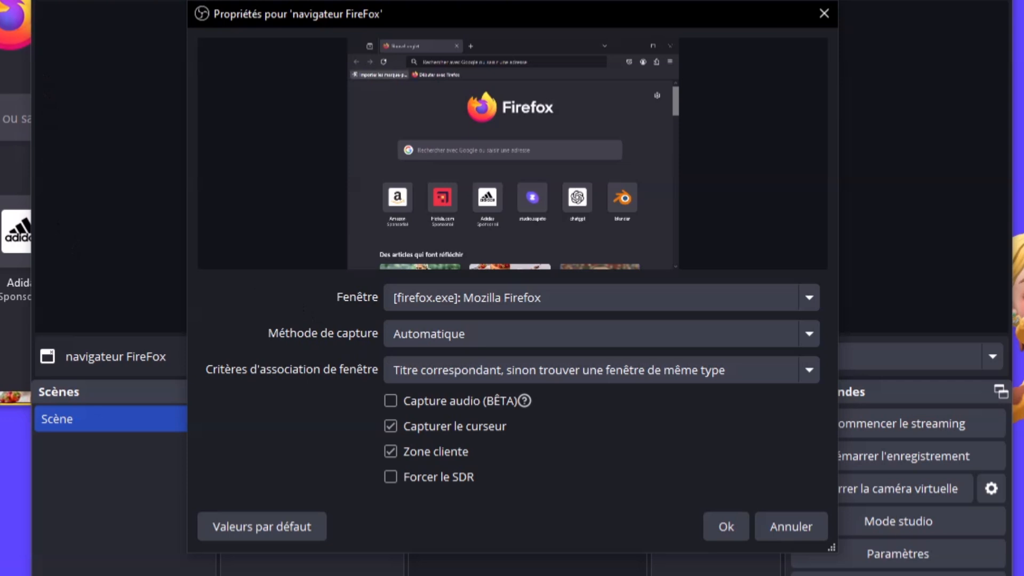
{"action": "left_click", "coordinate": [15, 69]}
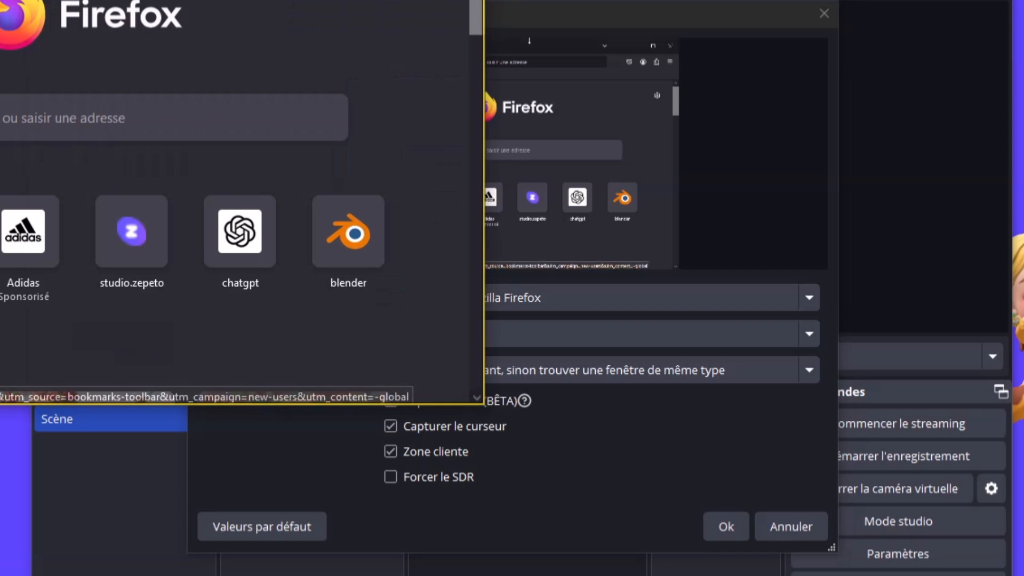
{"action": "left_click_drag", "start_coordinate": [119, 0], "coordinate": [126, 1]}
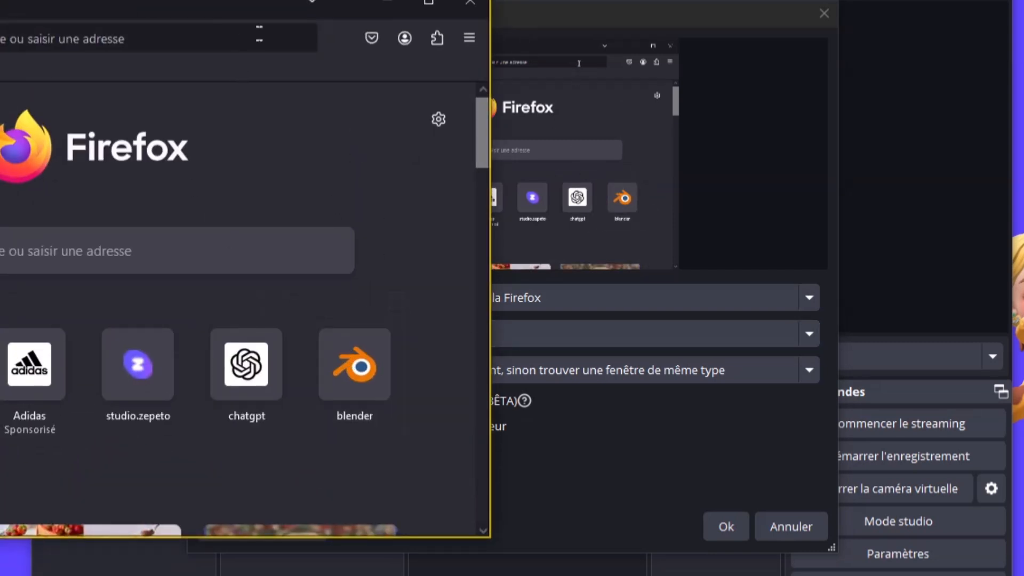
{"action": "left_click_drag", "start_coordinate": [245, 13], "coordinate": [180, 0]}
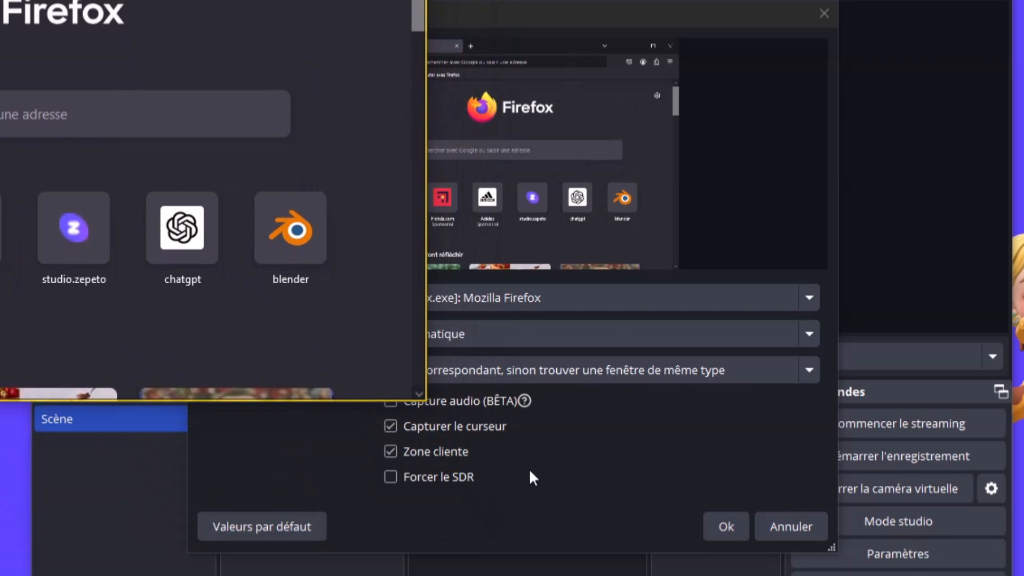
{"action": "left_click", "coordinate": [629, 421]}
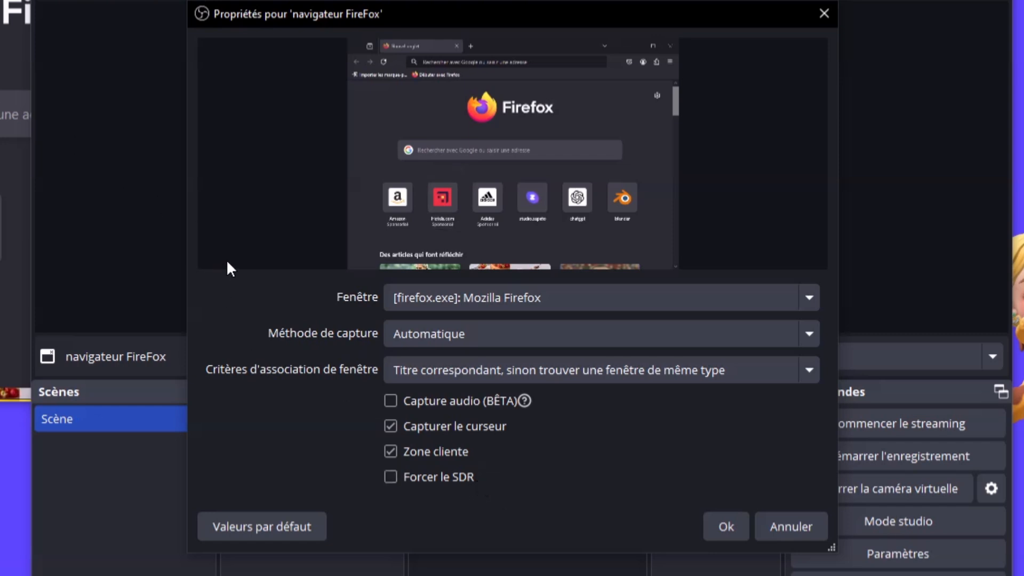
{"action": "left_click", "coordinate": [469, 340]}
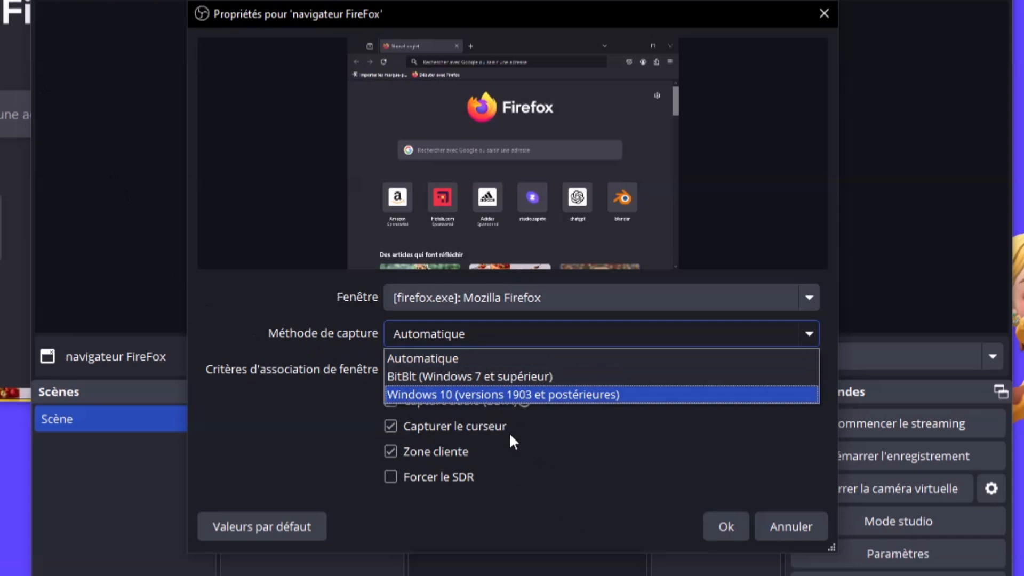
{"action": "left_click", "coordinate": [590, 446]}
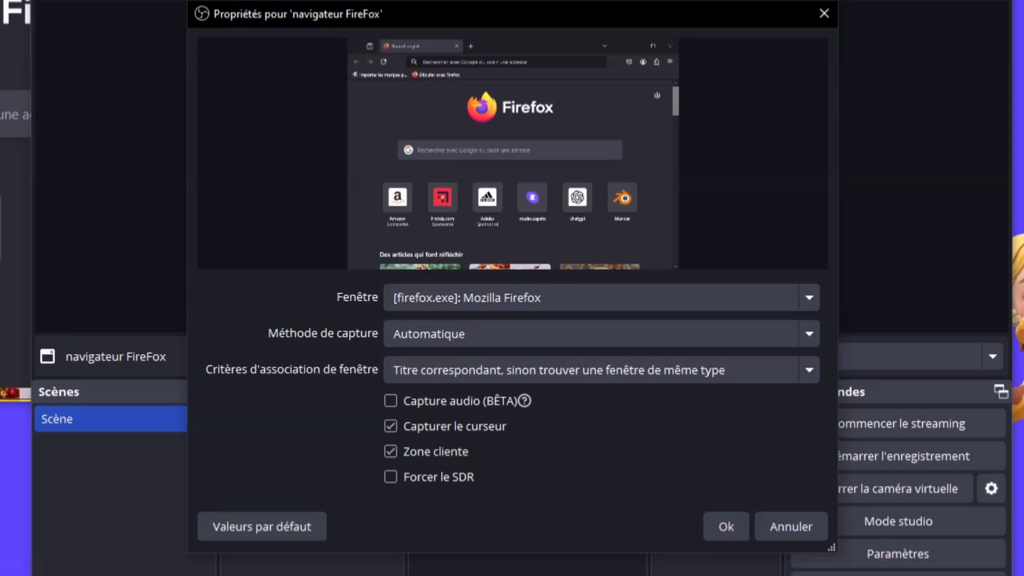
{"action": "left_click", "coordinate": [10, 59]}
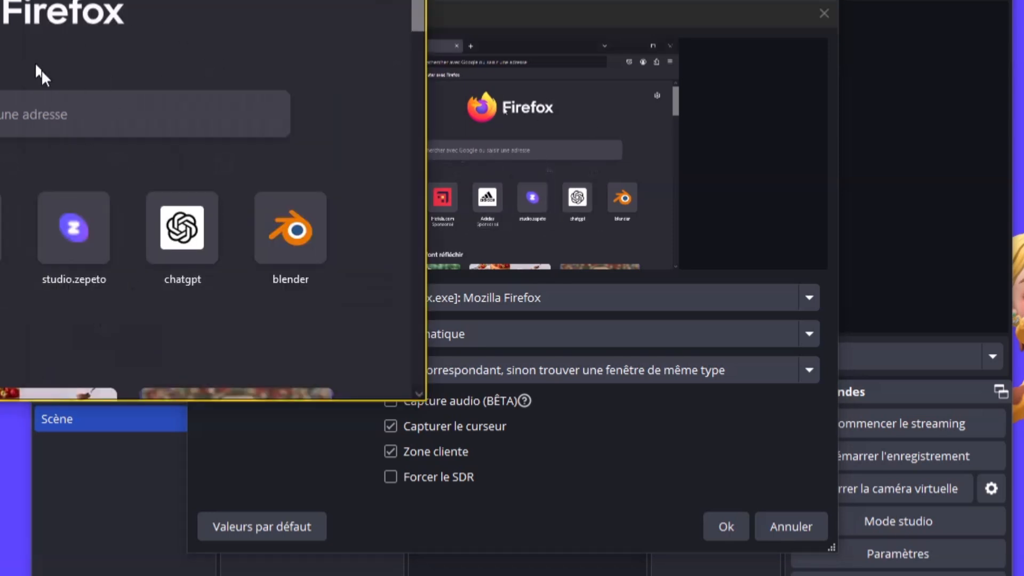
{"action": "left_click", "coordinate": [725, 450]}
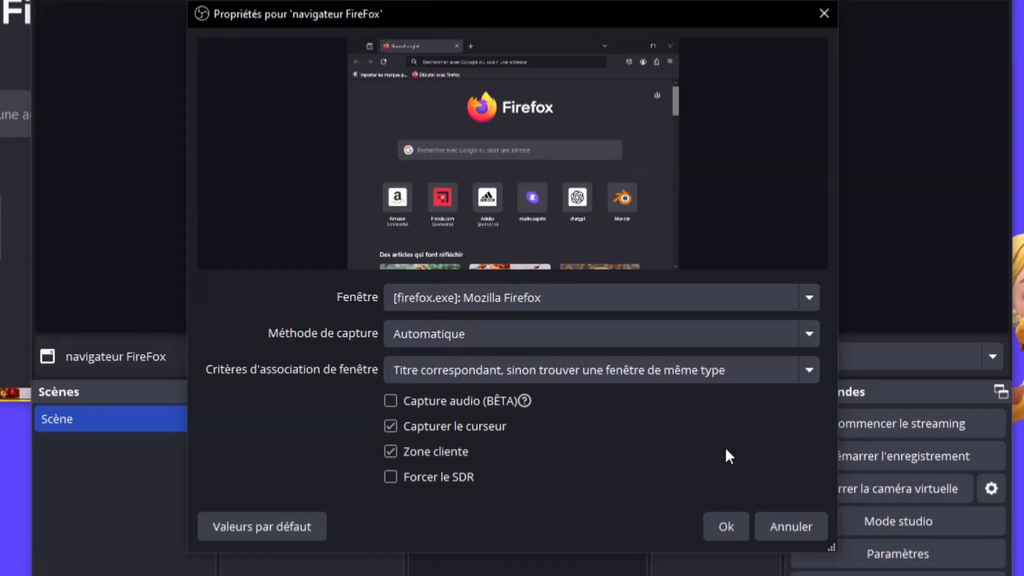
Accept the Firefox capture settings, then shrink the capture and move it to the preview's top-left corner
{"action": "left_click", "coordinate": [721, 536]}
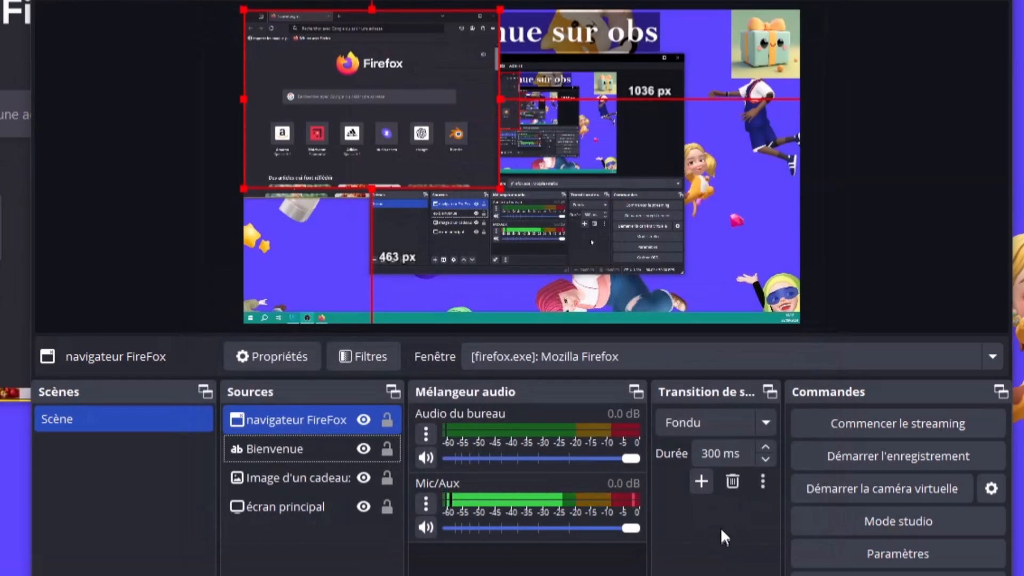
{"action": "left_click", "coordinate": [365, 78]}
{"action": "left_click_drag", "start_coordinate": [365, 77], "coordinate": [661, 111]}
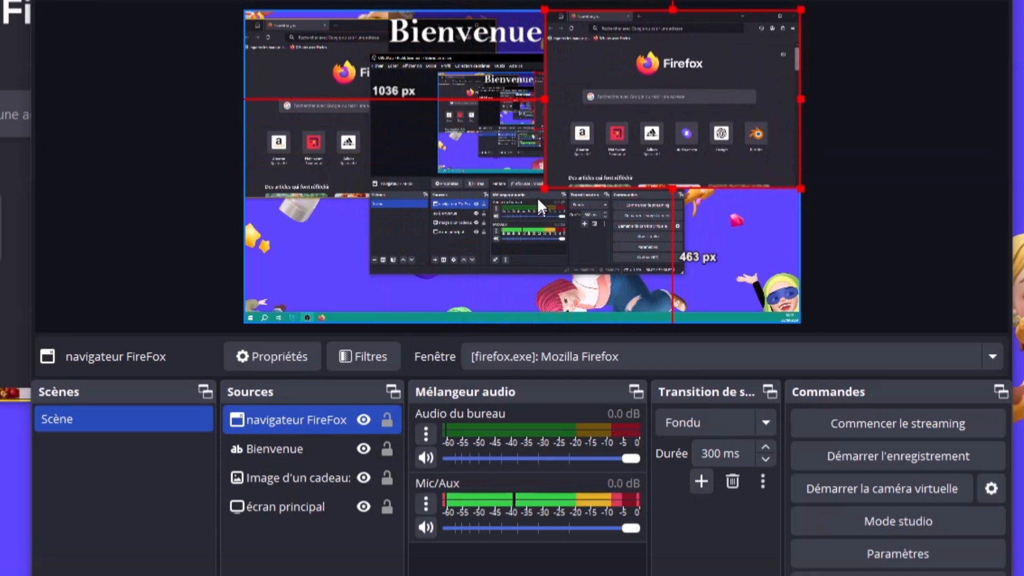
{"action": "left_click_drag", "start_coordinate": [539, 192], "coordinate": [605, 159]}
{"action": "left_click_drag", "start_coordinate": [117, 0], "coordinate": [0, 11]}
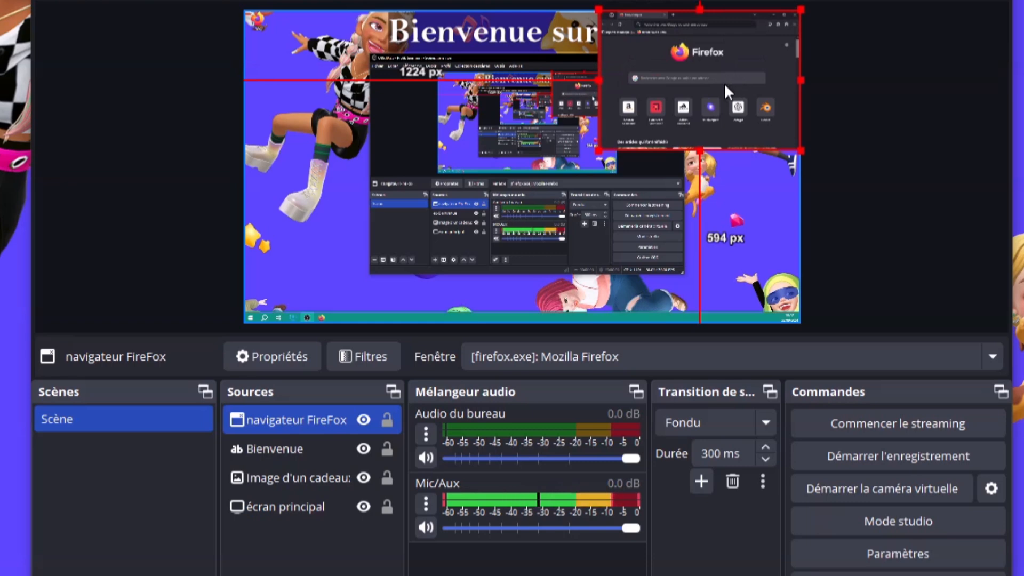
{"action": "mouse_move", "coordinate": [725, 85]}
{"action": "left_mouse_down"}
{"action": "mouse_move", "coordinate": [459, 201]}
{"action": "mouse_move", "coordinate": [367, 266]}
{"action": "mouse_move", "coordinate": [407, 233]}
{"action": "mouse_move", "coordinate": [739, 64]}
{"action": "mouse_move", "coordinate": [726, 85]}
{"action": "left_mouse_up"}
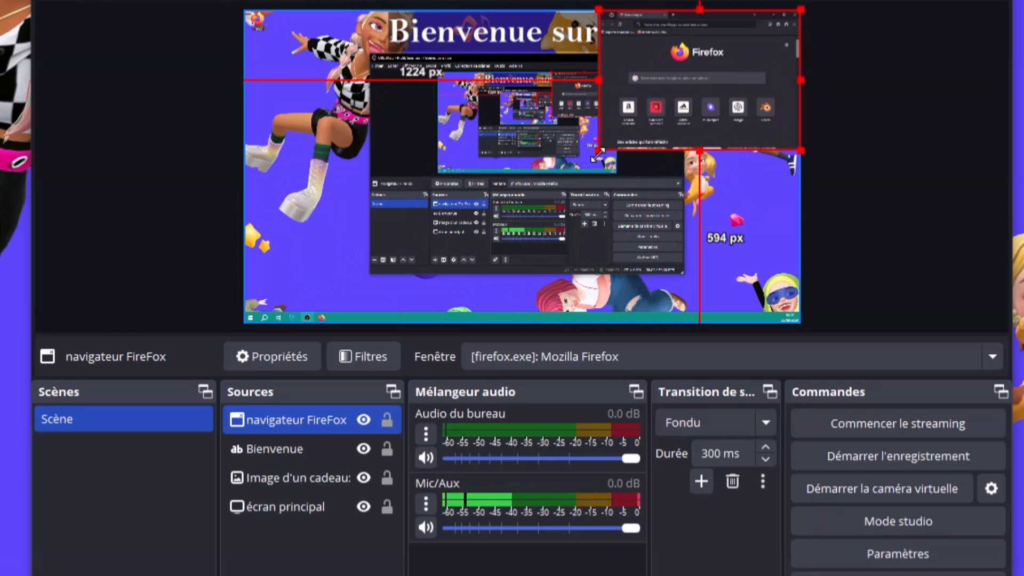
{"action": "left_click_drag", "start_coordinate": [706, 87], "coordinate": [383, 73]}
{"action": "left_click", "coordinate": [61, 140]}
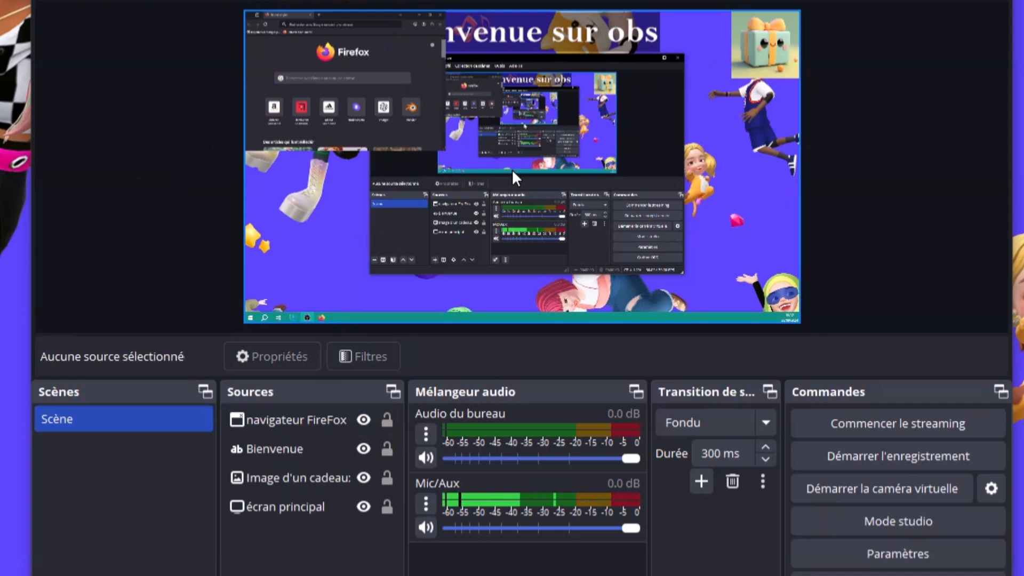
Minimise and restore the Firefox window, then drag it over OBS and across to the left
{"action": "key", "text": "alt+Tab"}
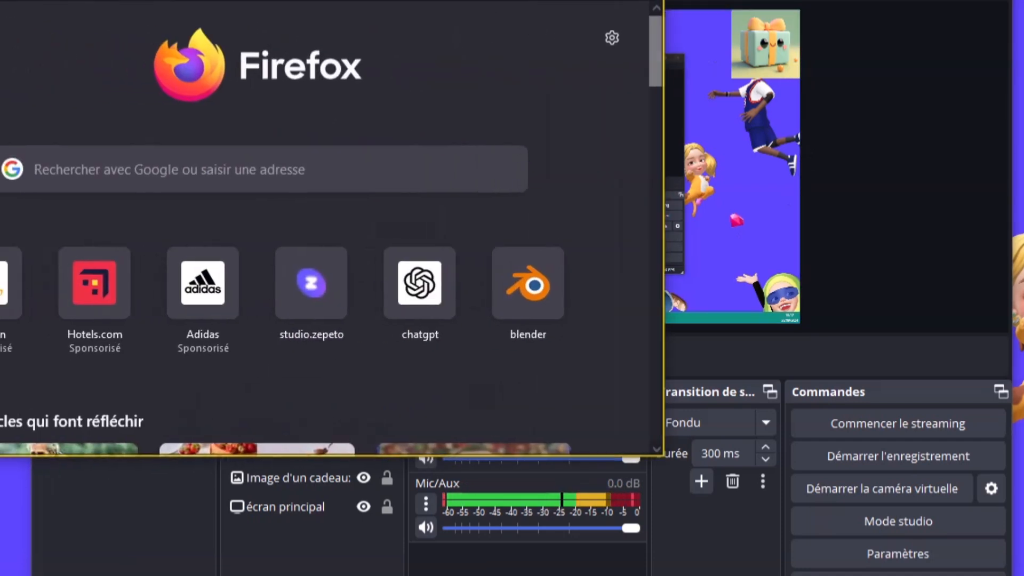
{"action": "left_click_drag", "start_coordinate": [392, 0], "coordinate": [501, 60]}
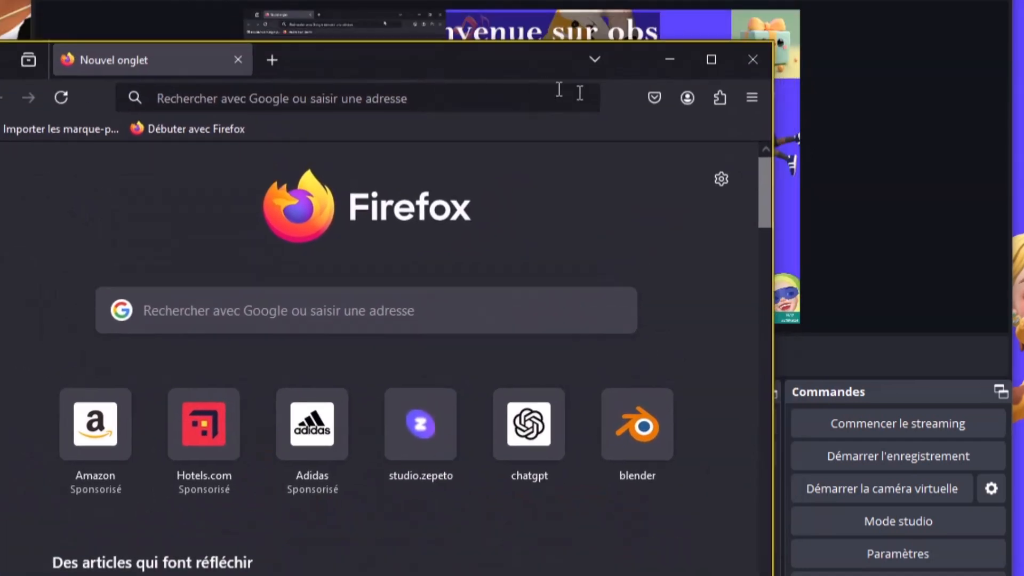
{"action": "left_click", "coordinate": [671, 57]}
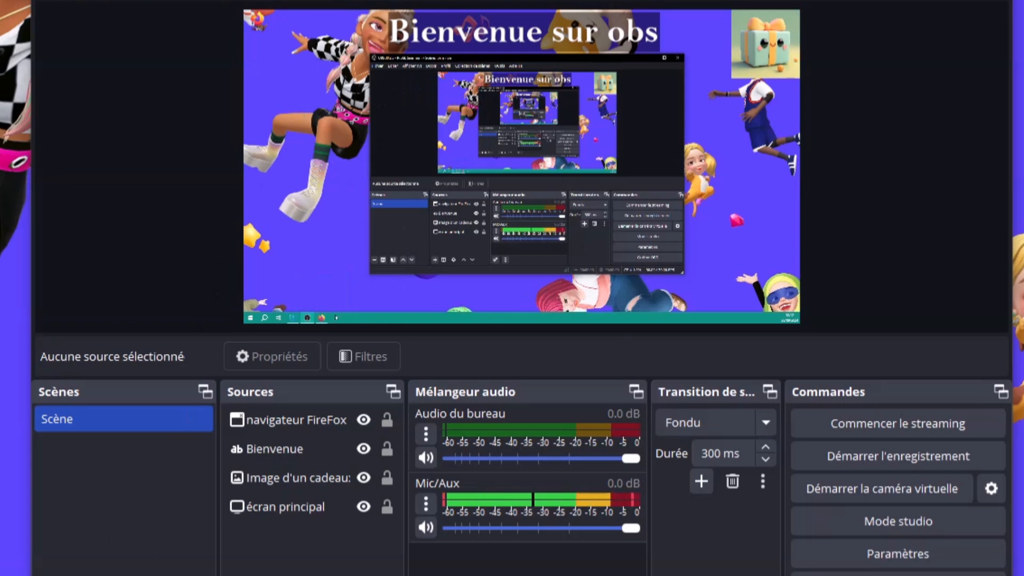
{"action": "left_click", "coordinate": [322, 318]}
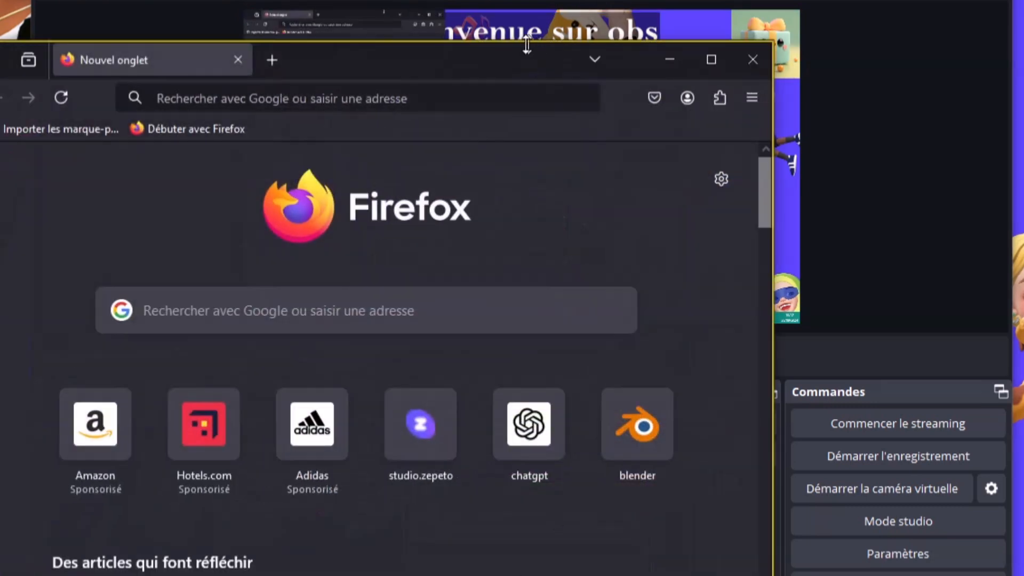
{"action": "left_click_drag", "start_coordinate": [510, 58], "coordinate": [0, 0]}
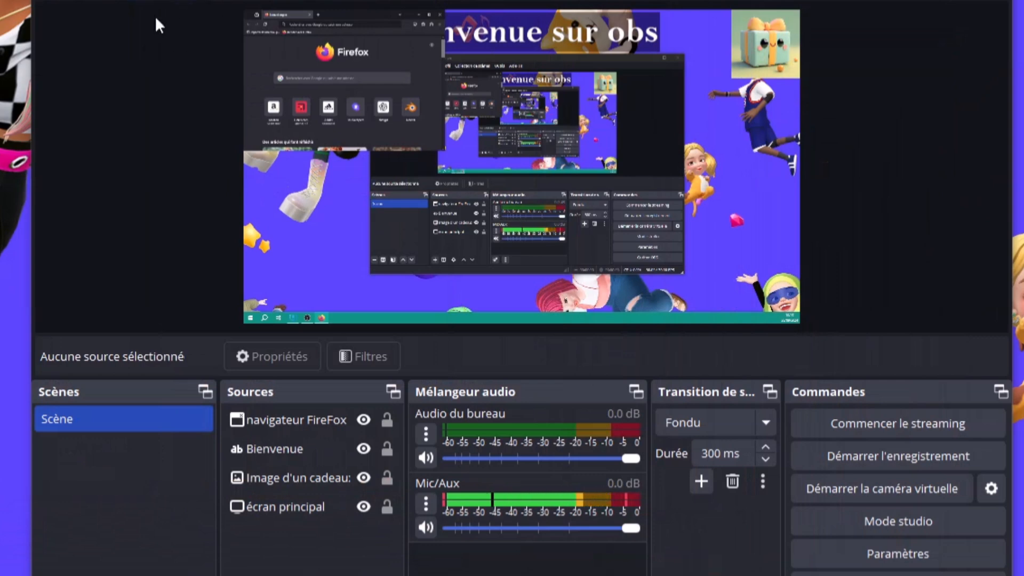
{"action": "left_click_drag", "start_coordinate": [1023, 0], "coordinate": [783, 150]}
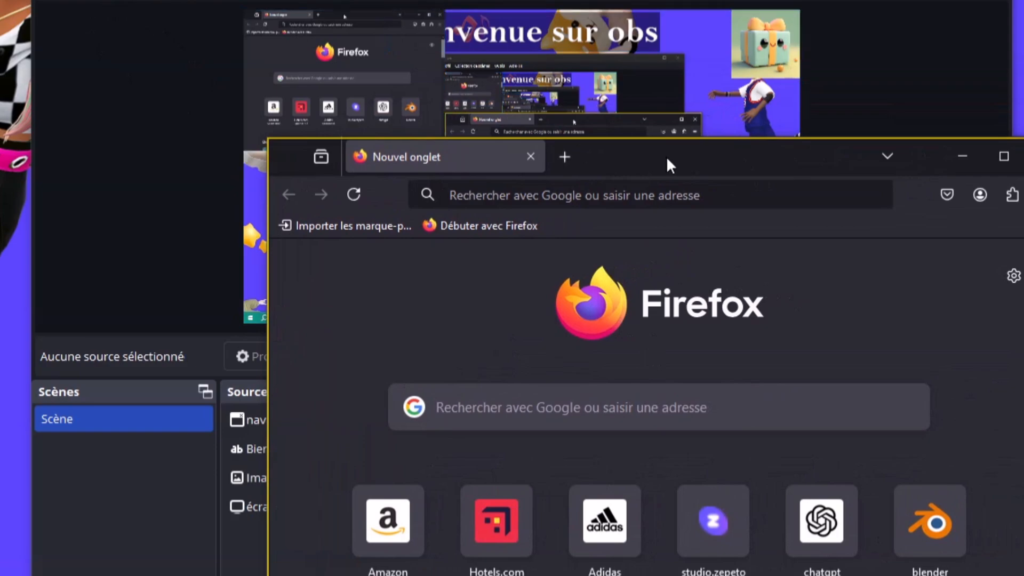
{"action": "left_click_drag", "start_coordinate": [668, 162], "coordinate": [413, 66]}
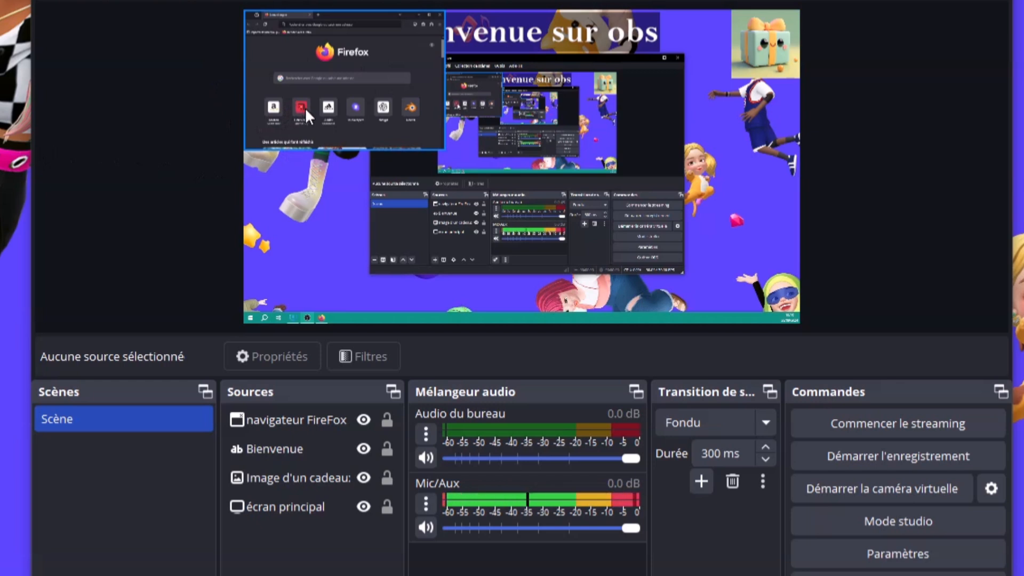
{"action": "left_click", "coordinate": [298, 473]}
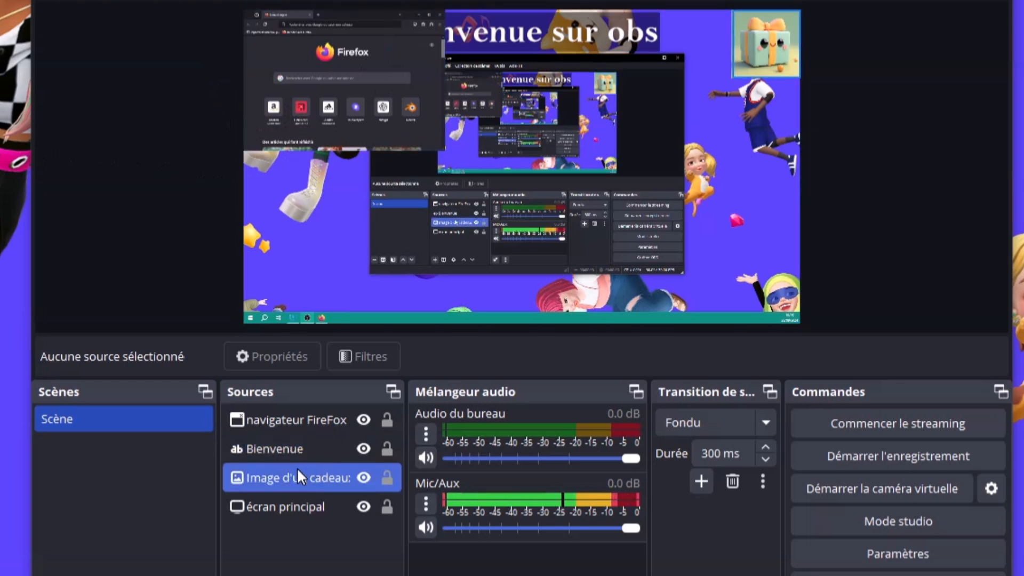
{"action": "left_click", "coordinate": [295, 445]}
{"action": "left_click", "coordinate": [296, 424]}
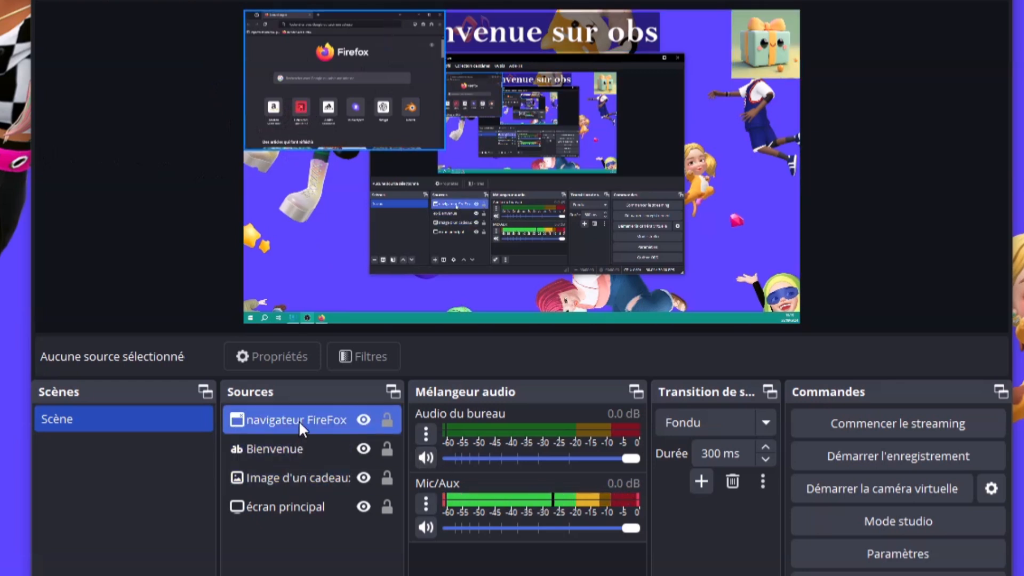
{"action": "left_click", "coordinate": [295, 479]}
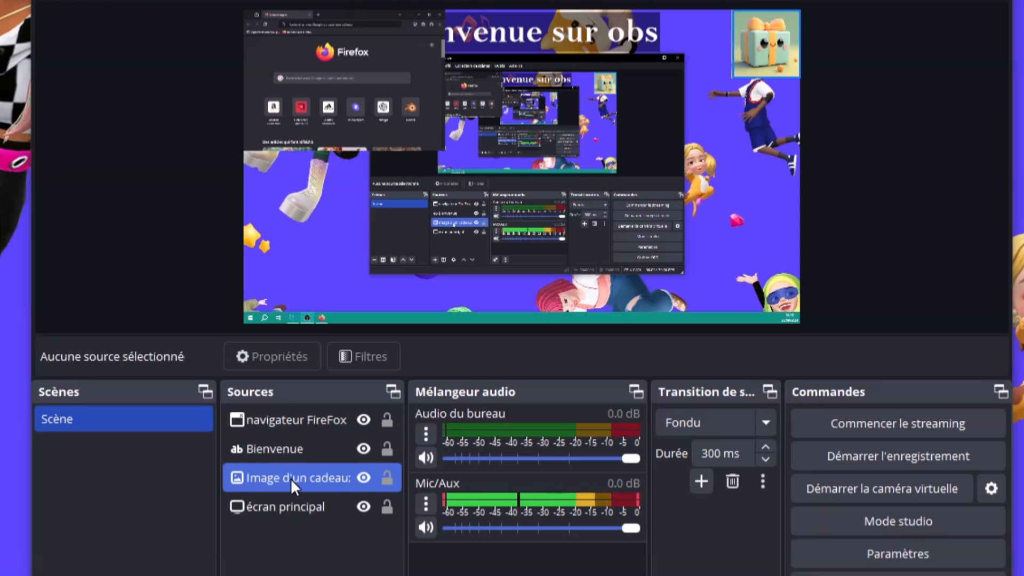
{"action": "left_click", "coordinate": [284, 505]}
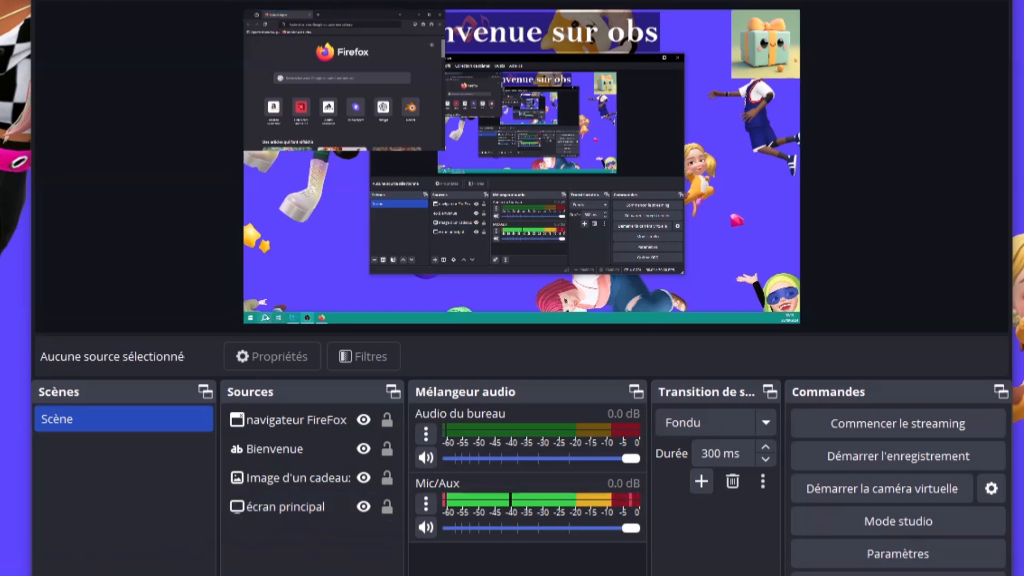
{"action": "mouse_move", "coordinate": [277, 317]}
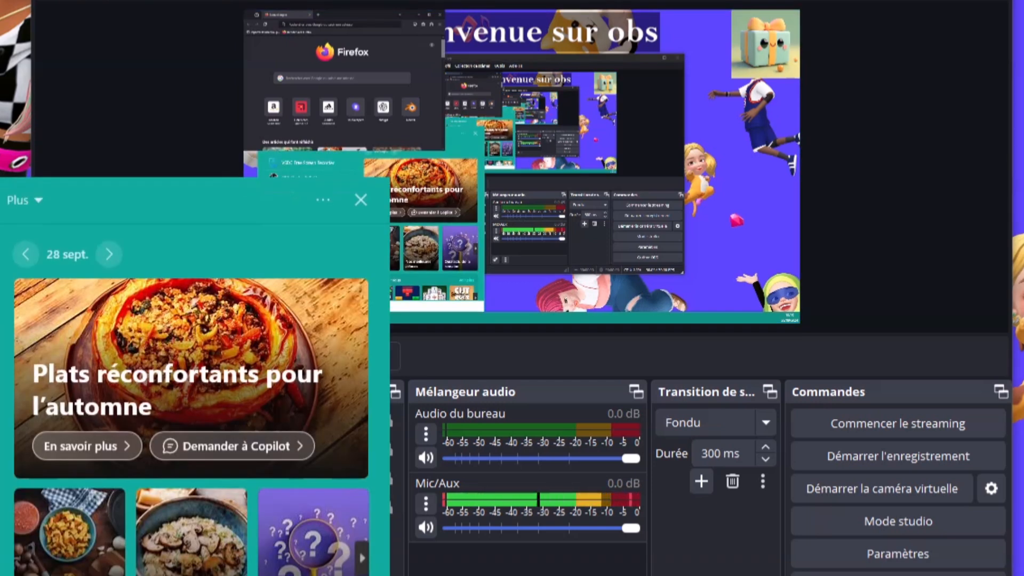
Launch Roblox Player from the Windows search and drag its window over OBS
{"action": "type", "text": "r"}
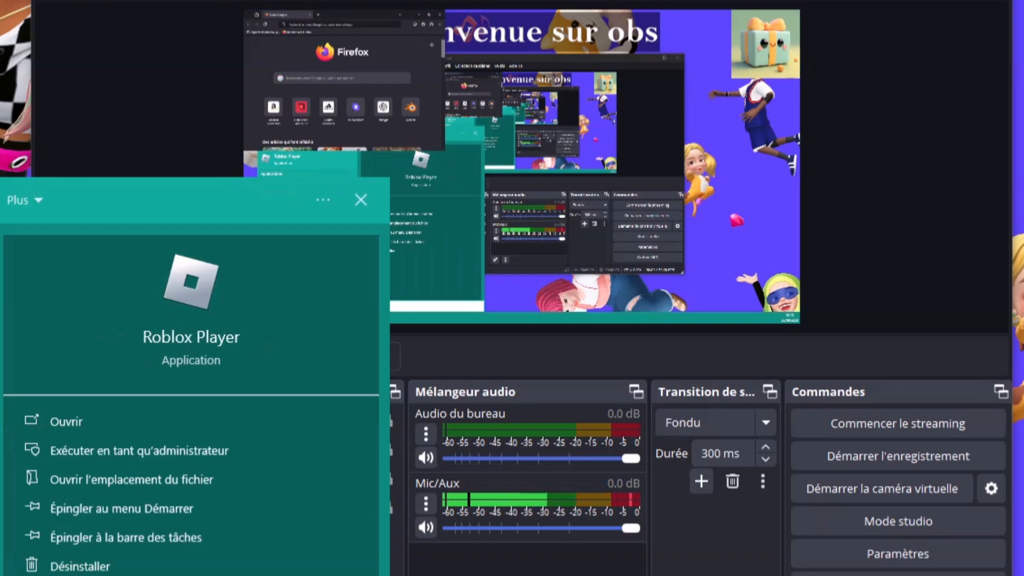
{"action": "key", "text": "Escape"}
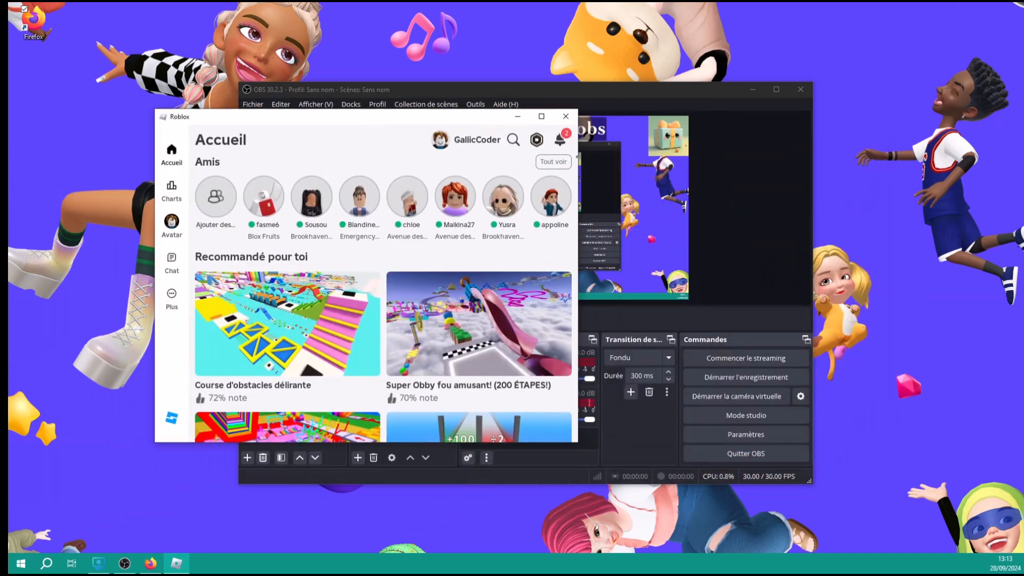
{"action": "left_click_drag", "start_coordinate": [320, 117], "coordinate": [0, 85]}
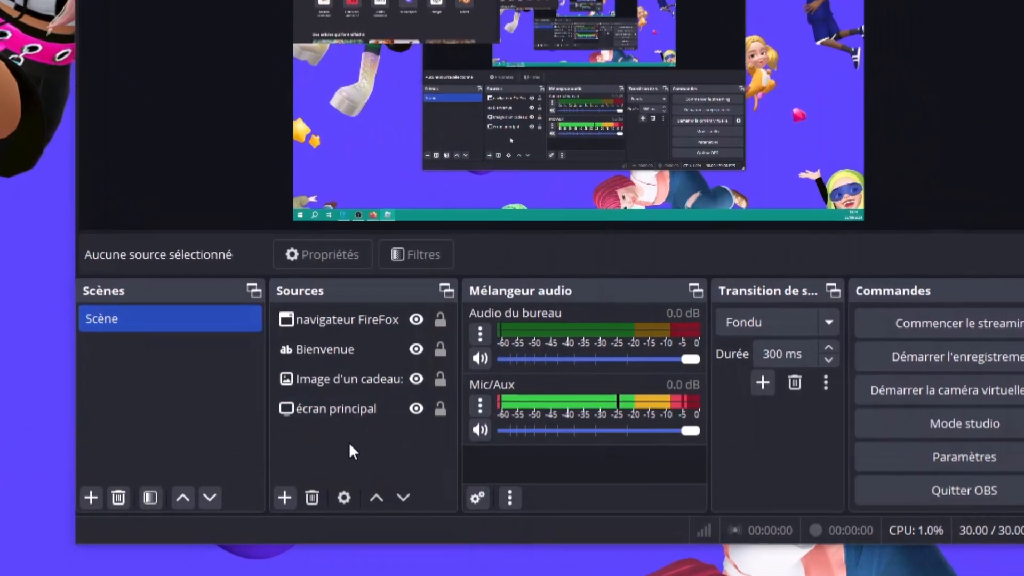
Create a Capture de jeu source named 'jeux vidéo'
{"action": "left_click", "coordinate": [349, 444]}
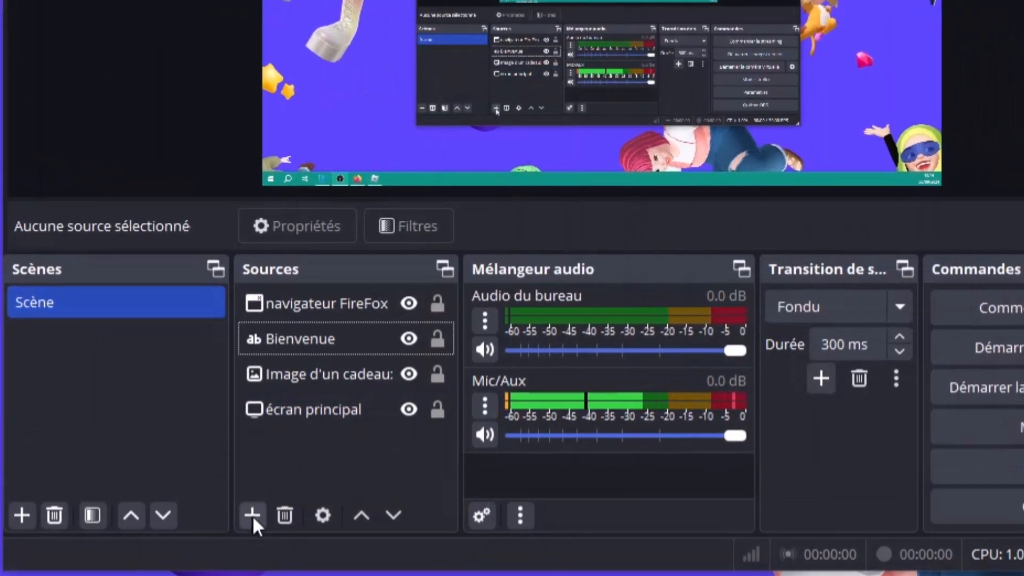
{"action": "left_click", "coordinate": [252, 515]}
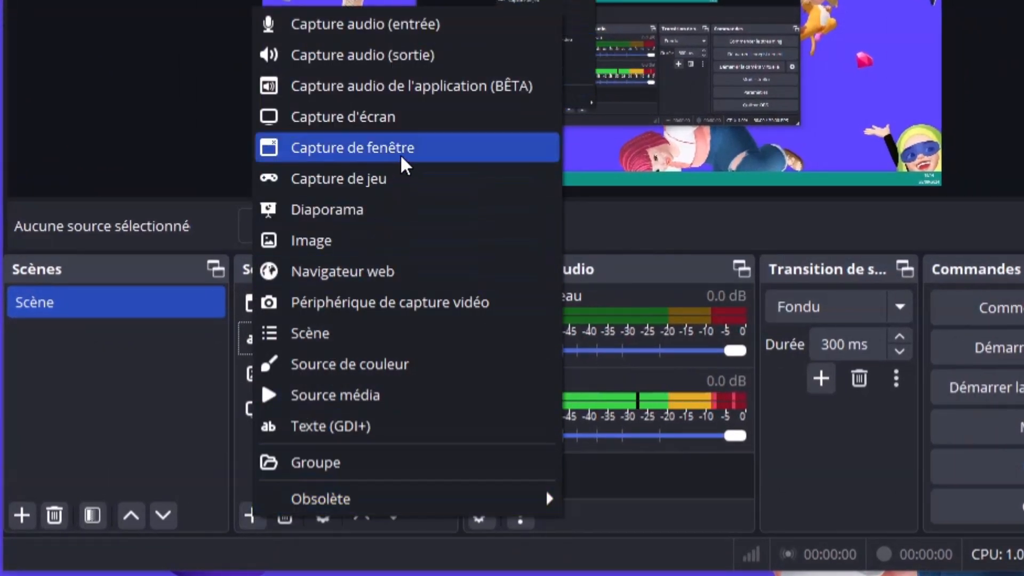
{"action": "left_click", "coordinate": [385, 179]}
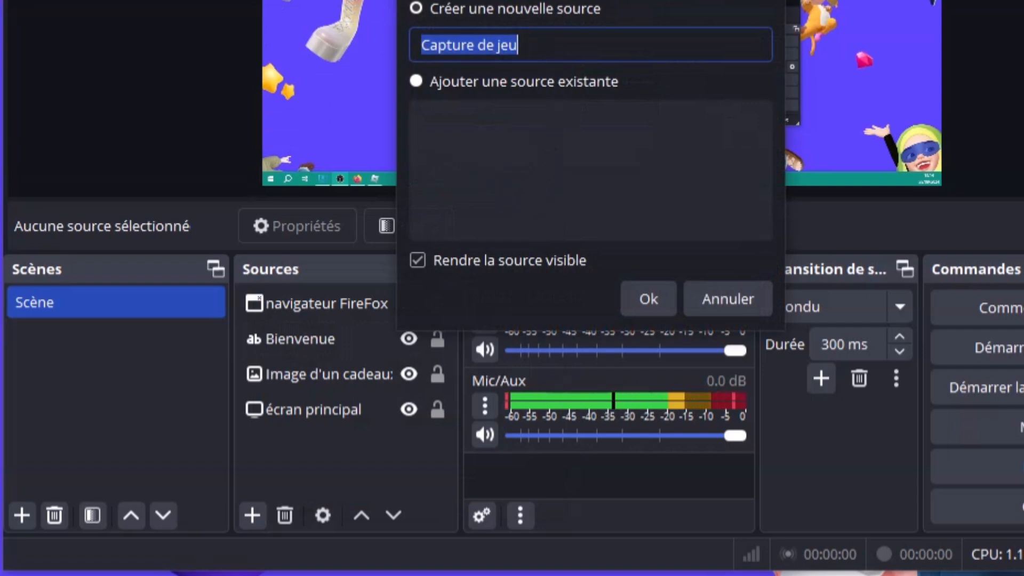
{"action": "type", "text": "jeu vidéo"}
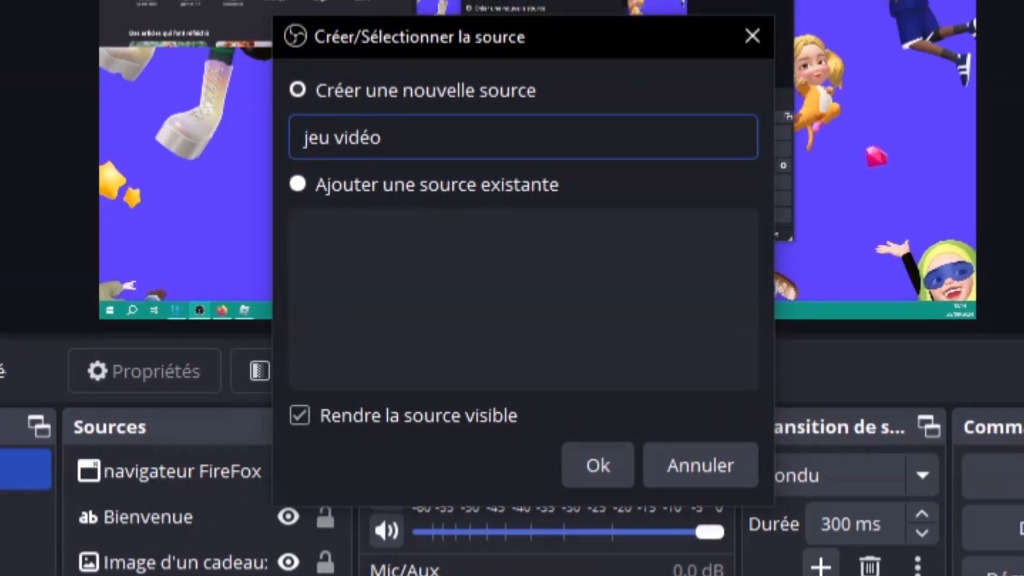
{"action": "left_click", "coordinate": [342, 138]}
{"action": "type", "text": "x"}
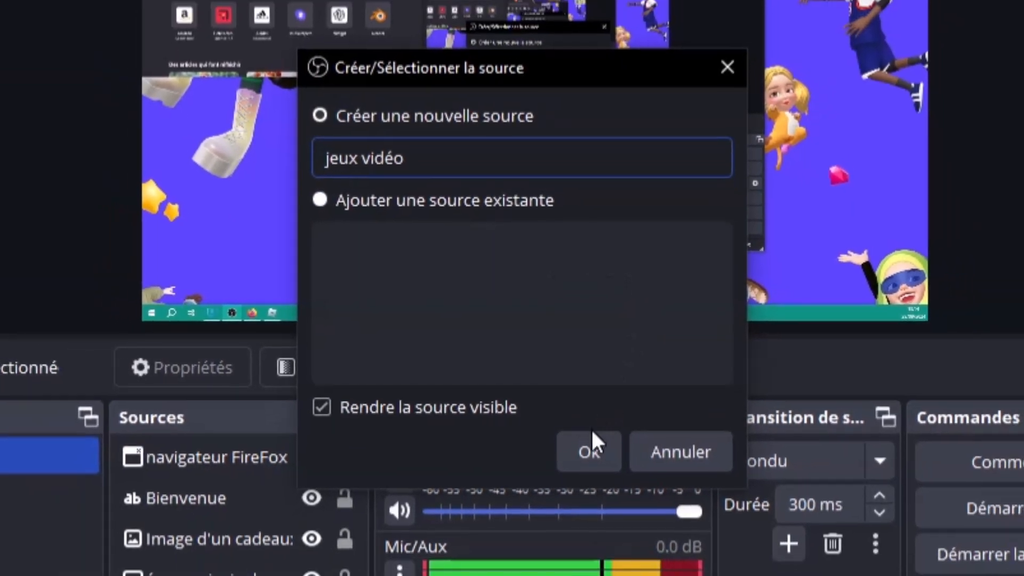
{"action": "left_click", "coordinate": [590, 446]}
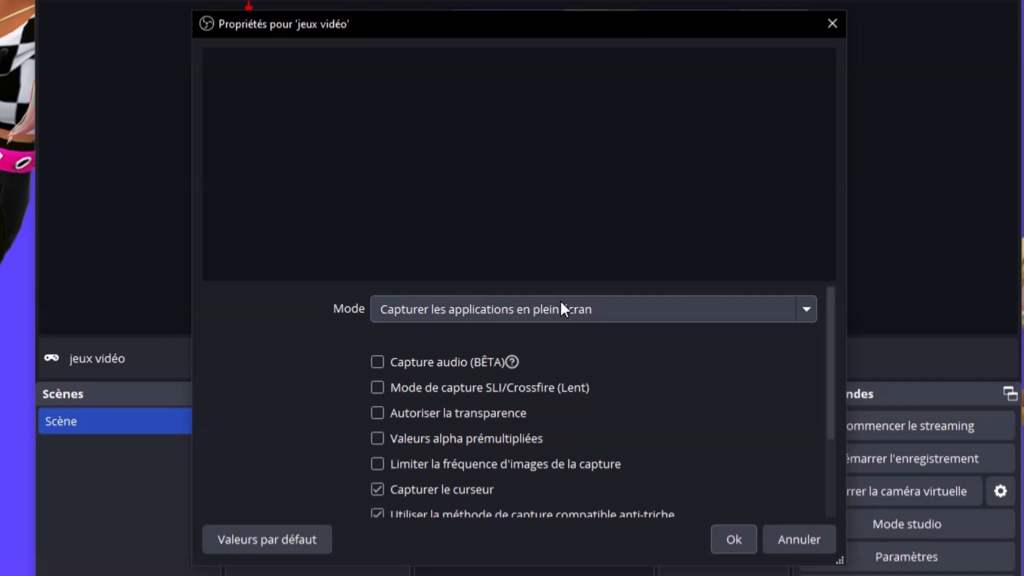
Set the mode to 'Capturer une fenêtre spécifique', pick the Roblox window, and dismiss the incompatibility error
{"action": "left_click", "coordinate": [561, 308]}
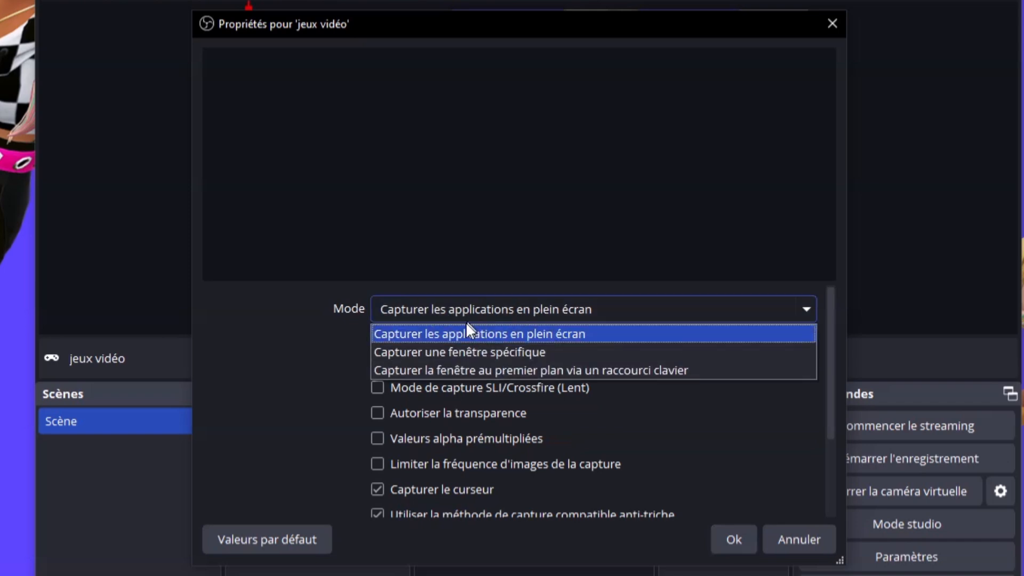
{"action": "left_click", "coordinate": [470, 352]}
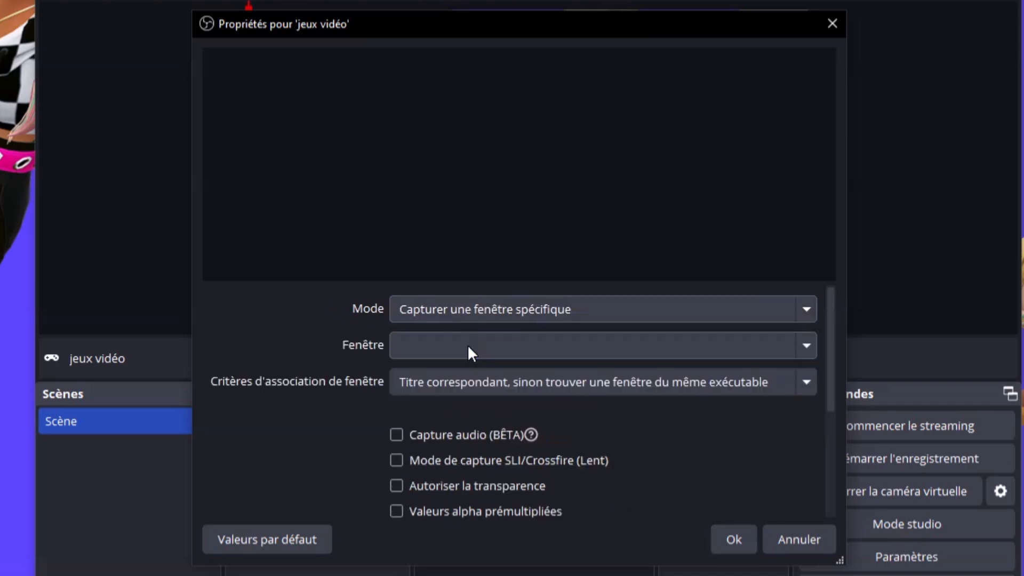
{"action": "left_click", "coordinate": [467, 345]}
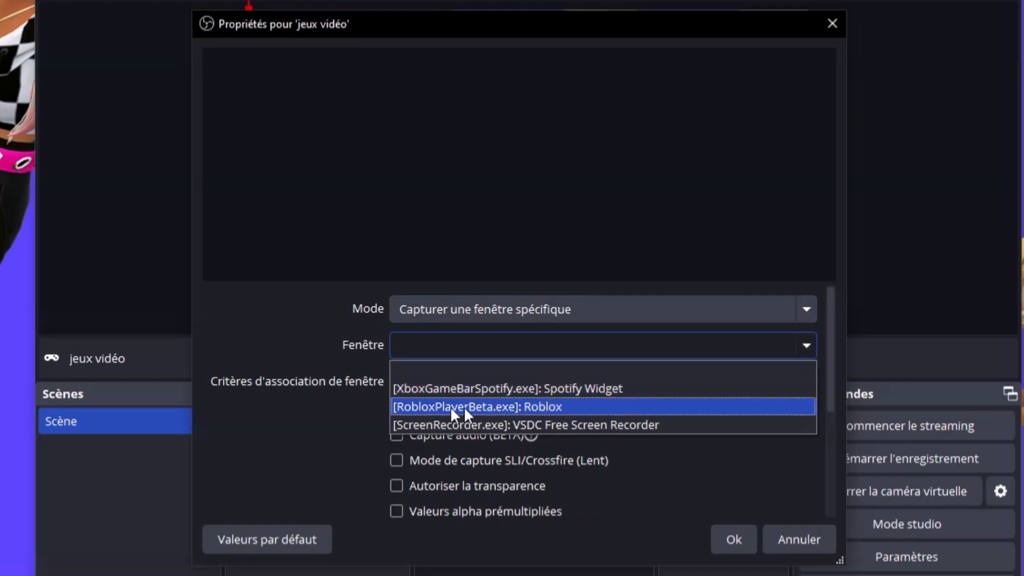
{"action": "left_click", "coordinate": [508, 410]}
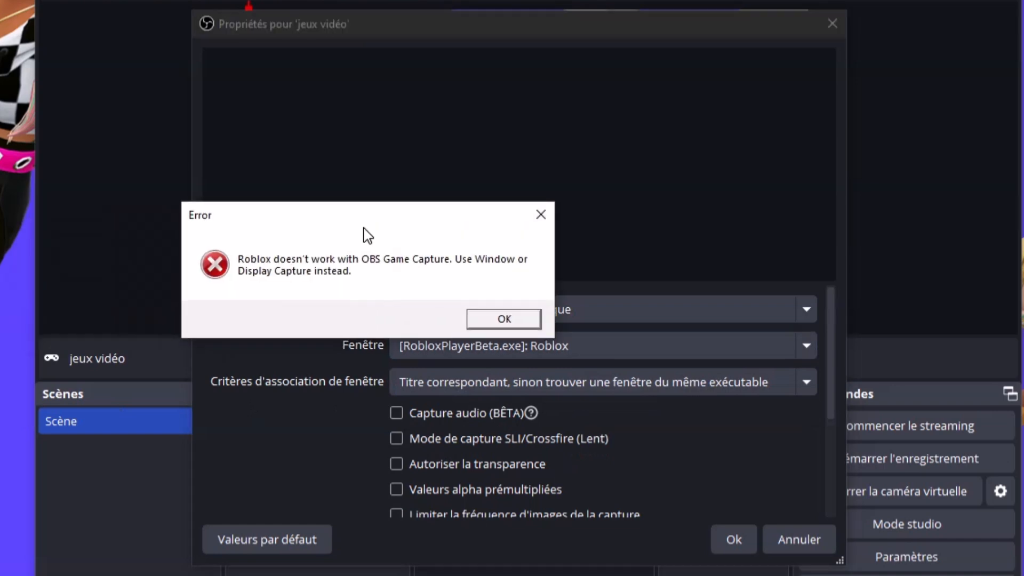
{"action": "key", "text": "Return"}
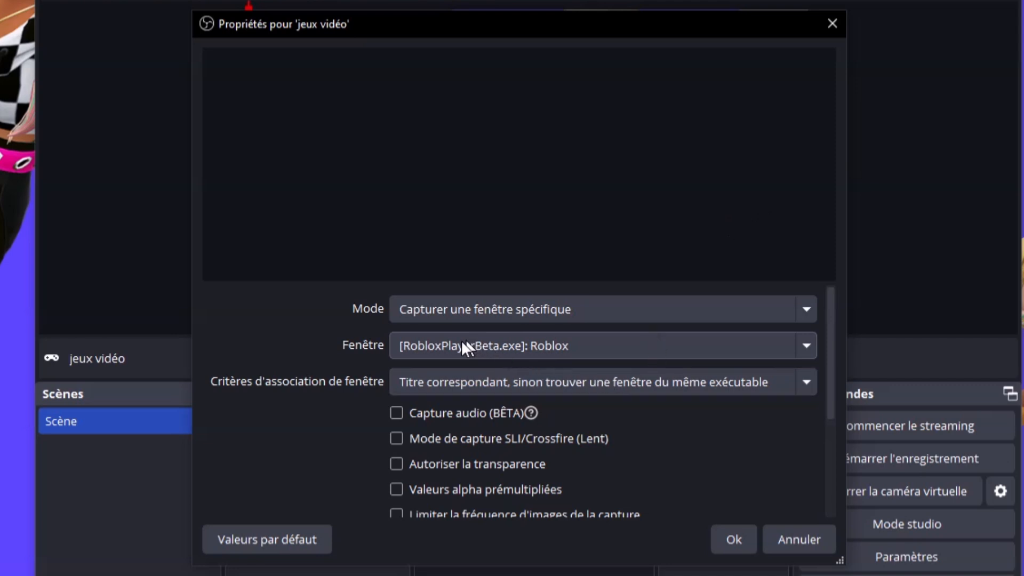
Leave the window matching criterion unchanged and cancel the game capture properties
{"action": "left_click", "coordinate": [467, 379]}
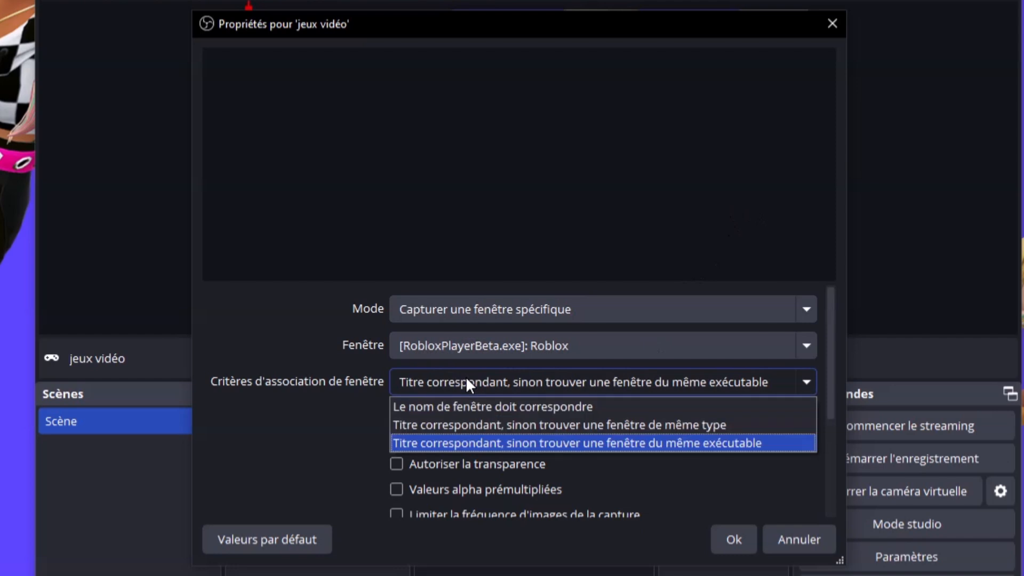
{"action": "left_click", "coordinate": [466, 377]}
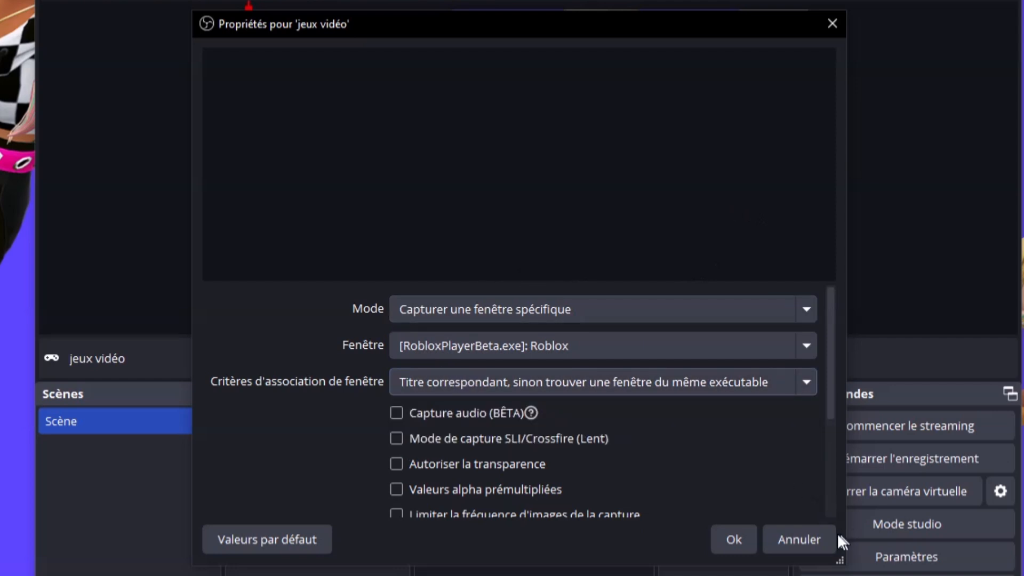
{"action": "left_click_drag", "start_coordinate": [390, 35], "coordinate": [398, 1]}
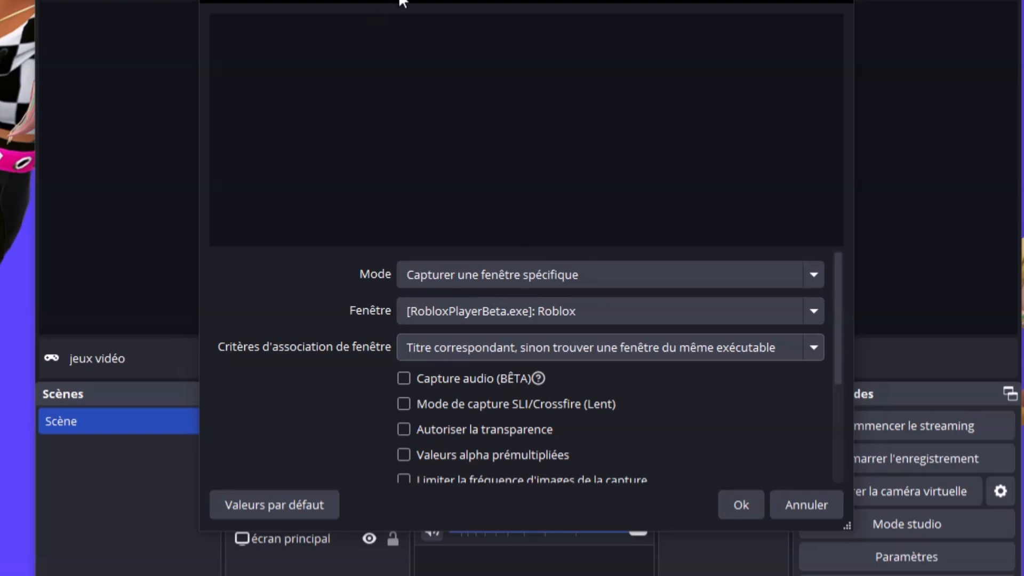
{"action": "left_click_drag", "start_coordinate": [400, 1], "coordinate": [380, 17]}
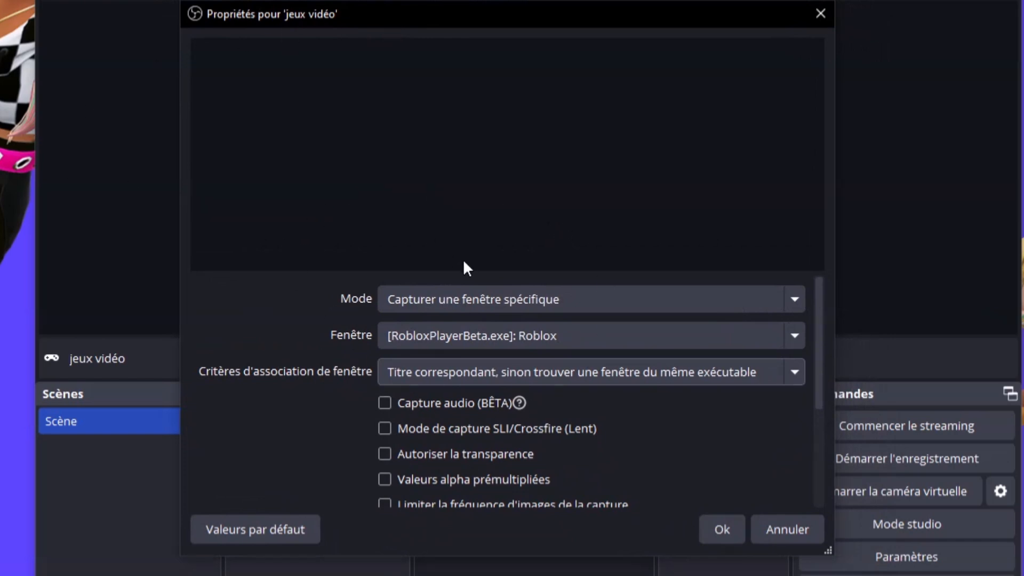
{"action": "left_click", "coordinate": [794, 532]}
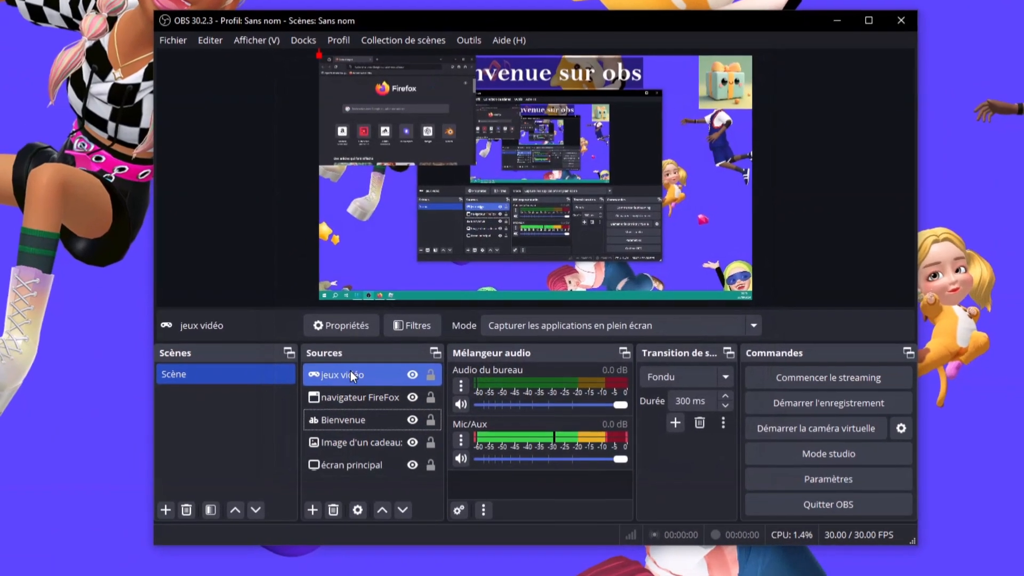
Remove the 'jeux vidéo' game capture source from the scene
{"action": "right_click", "coordinate": [328, 394]}
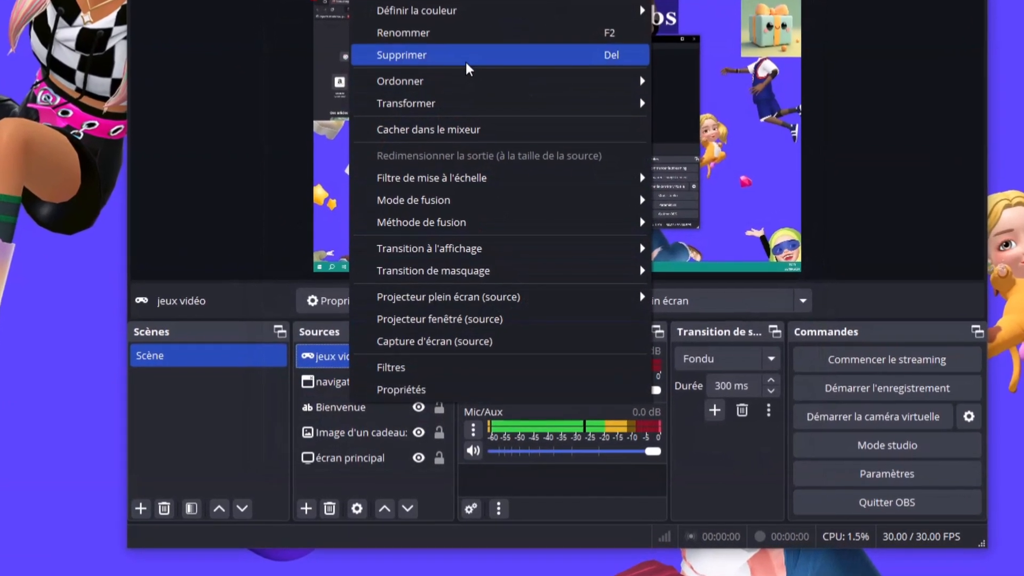
{"action": "left_click", "coordinate": [459, 94]}
{"action": "left_click", "coordinate": [615, 263]}
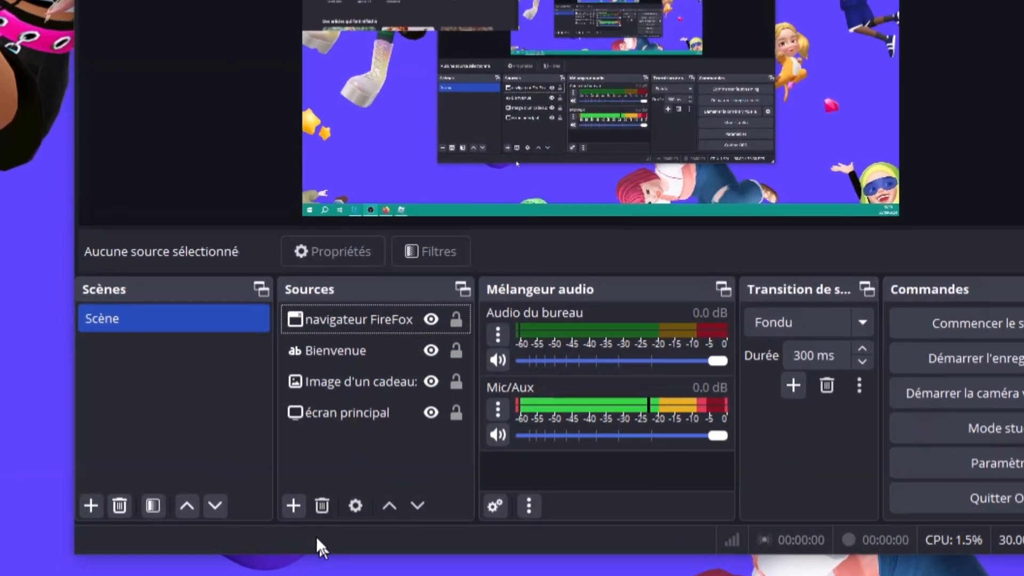
Add a new Capture de fenêtre source and name it 'jeux vidéo'
{"action": "left_click", "coordinate": [298, 506]}
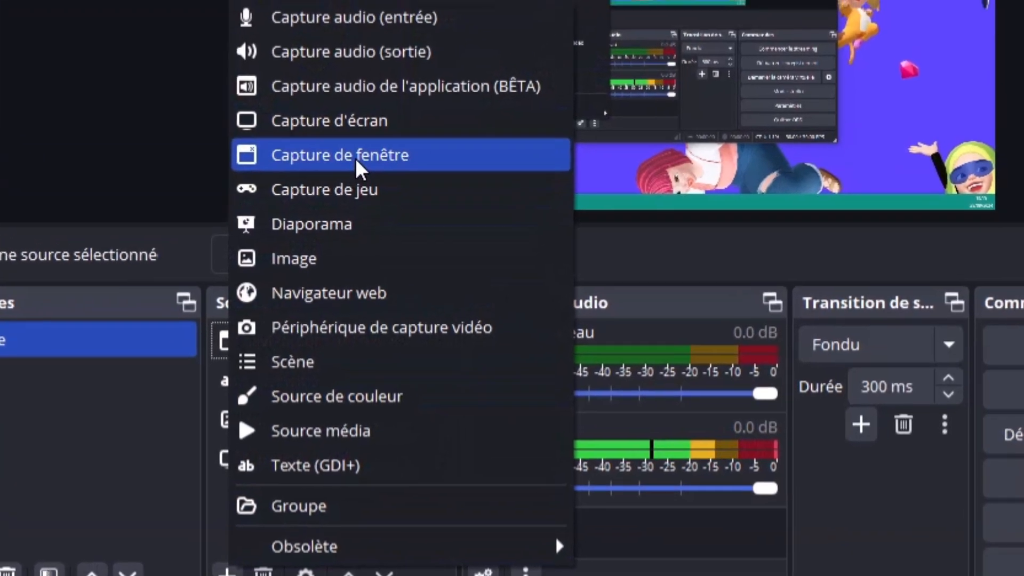
{"action": "left_click", "coordinate": [356, 158]}
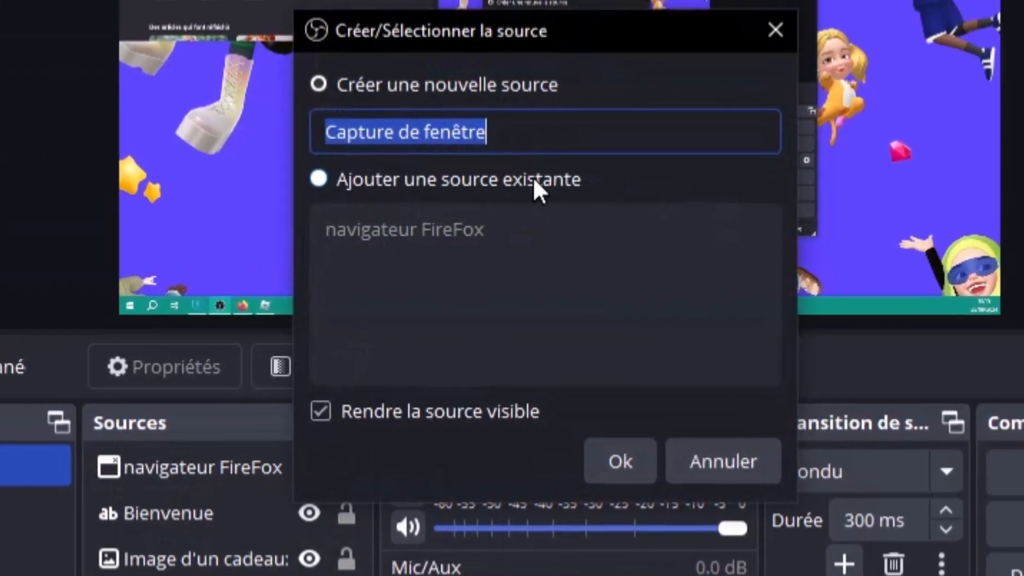
{"action": "type", "text": "jeux "}
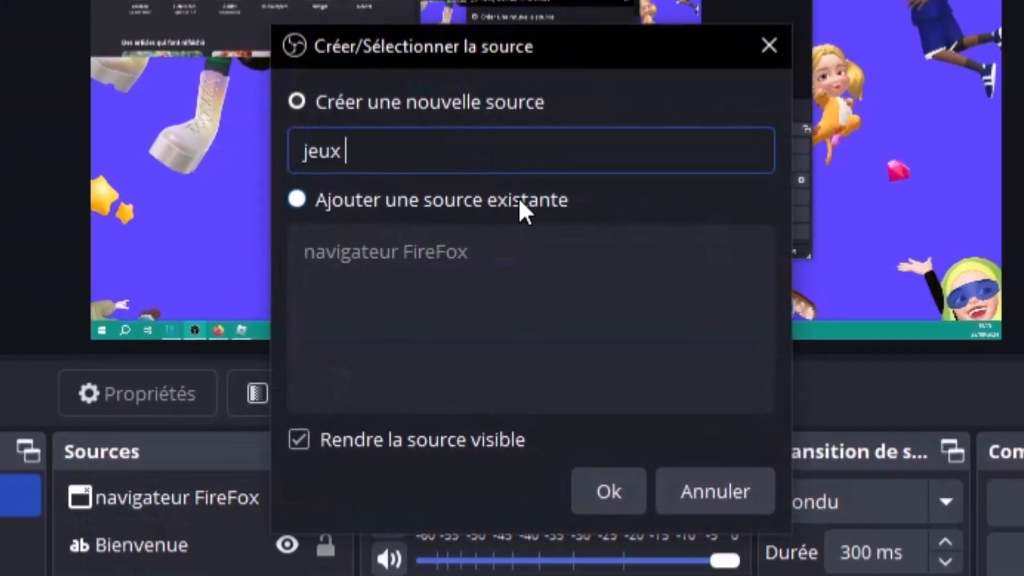
{"action": "type", "text": "vidéo"}
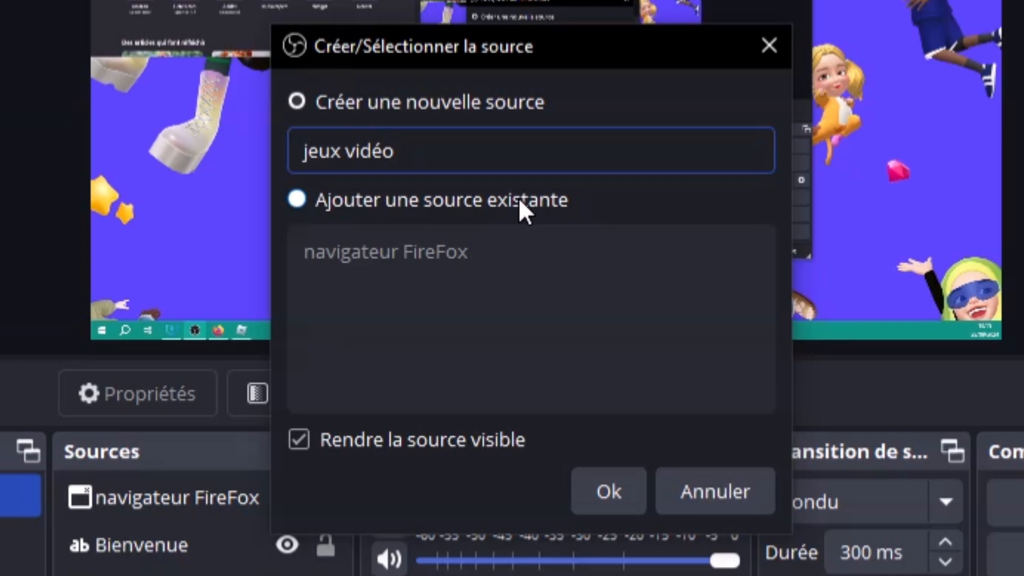
Confirm the 'jeux vidéo' source, keep the capture method on Automatique, and accept the Roblox capture settings
{"action": "left_click", "coordinate": [603, 481]}
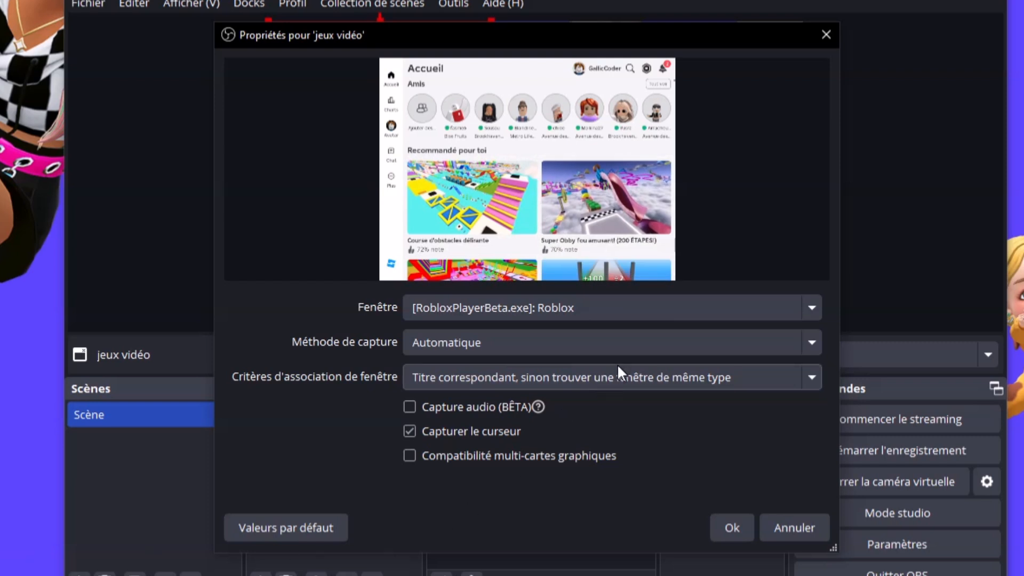
{"action": "left_click", "coordinate": [592, 349]}
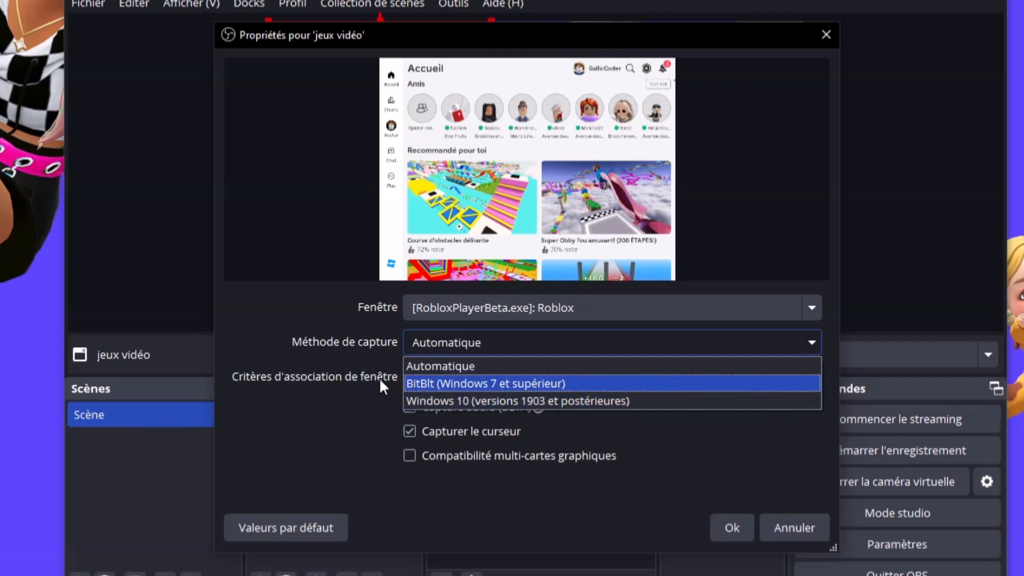
{"action": "left_click", "coordinate": [331, 367]}
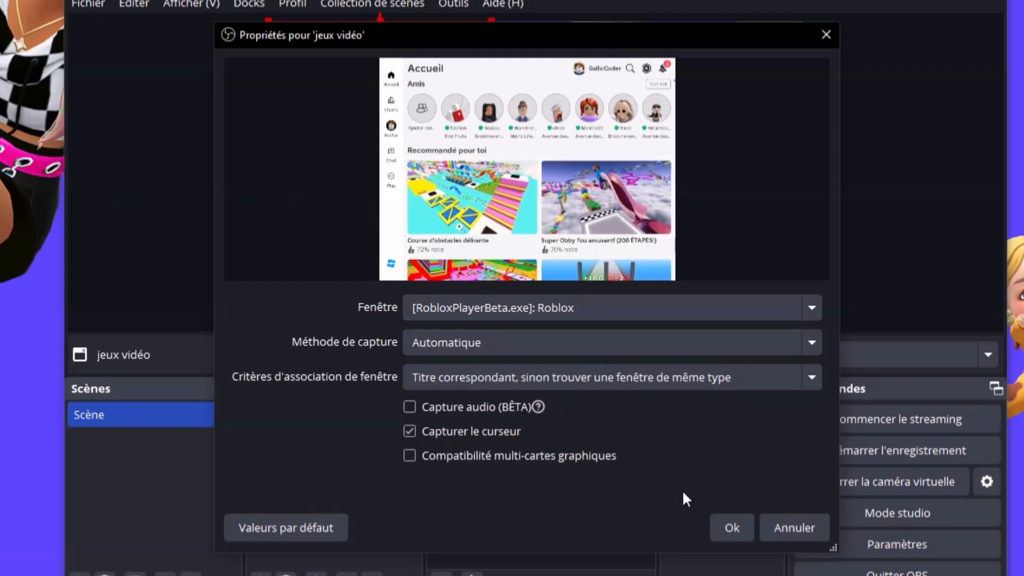
{"action": "left_click", "coordinate": [726, 526]}
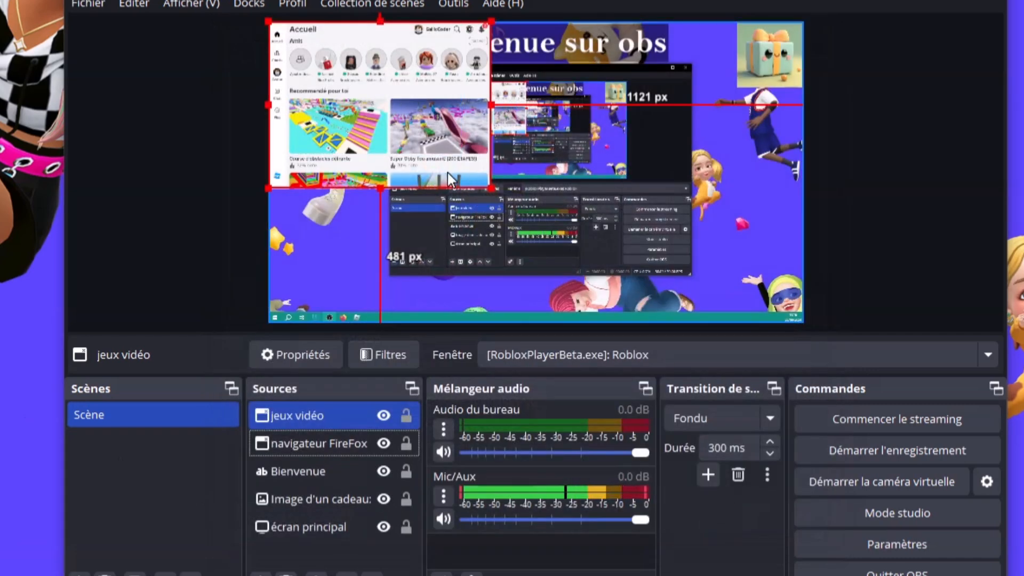
Move and resize the Roblox capture into the lower-right area of the preview, then deselect it
{"action": "left_click_drag", "start_coordinate": [450, 180], "coordinate": [681, 213]}
{"action": "left_click_drag", "start_coordinate": [587, 186], "coordinate": [707, 255]}
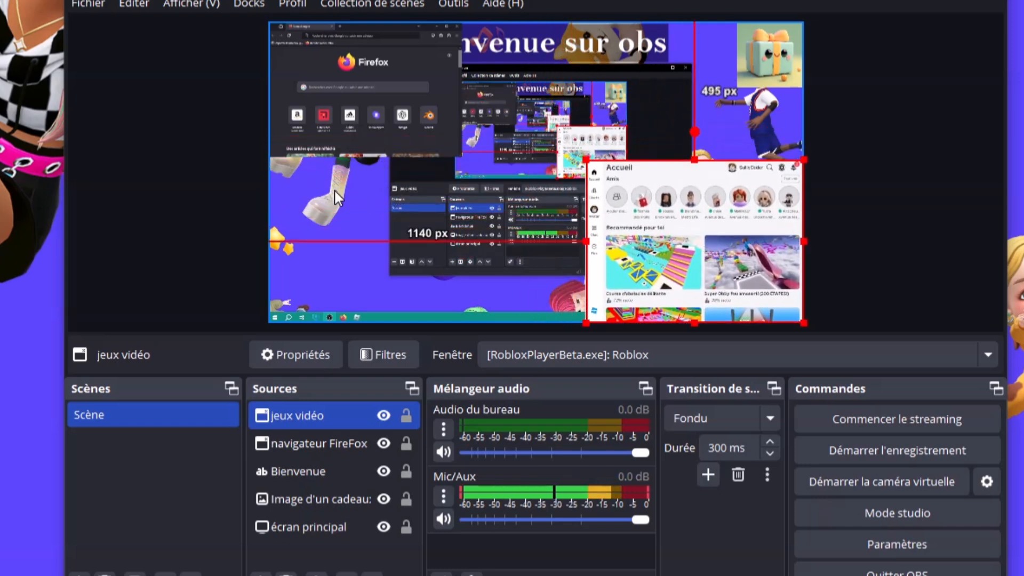
{"action": "left_click", "coordinate": [200, 190]}
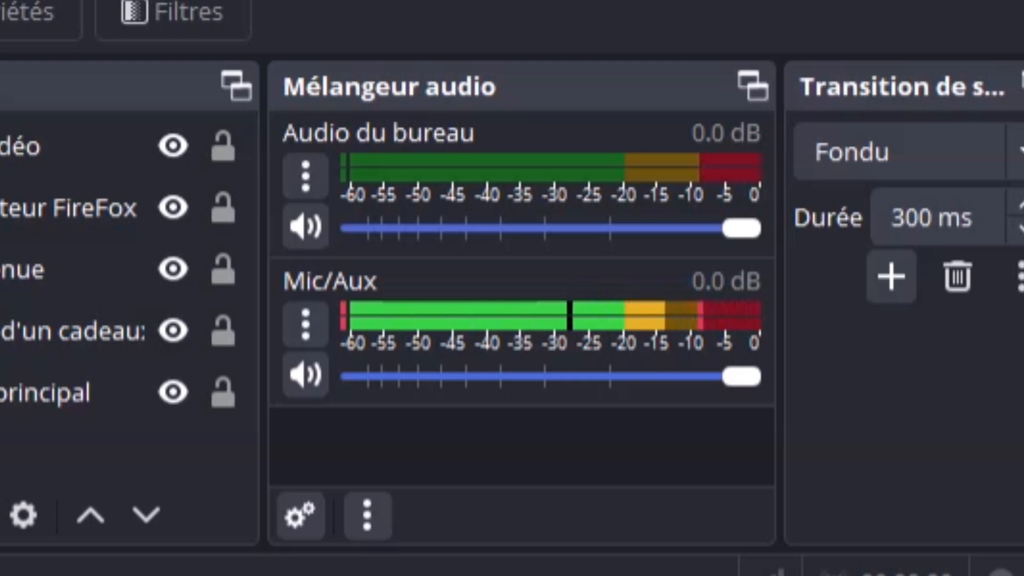
Drag the Mic/Aux fader down to about -10.7 dB, then bring the Firefox window over OBS
{"action": "left_click", "coordinate": [173, 184]}
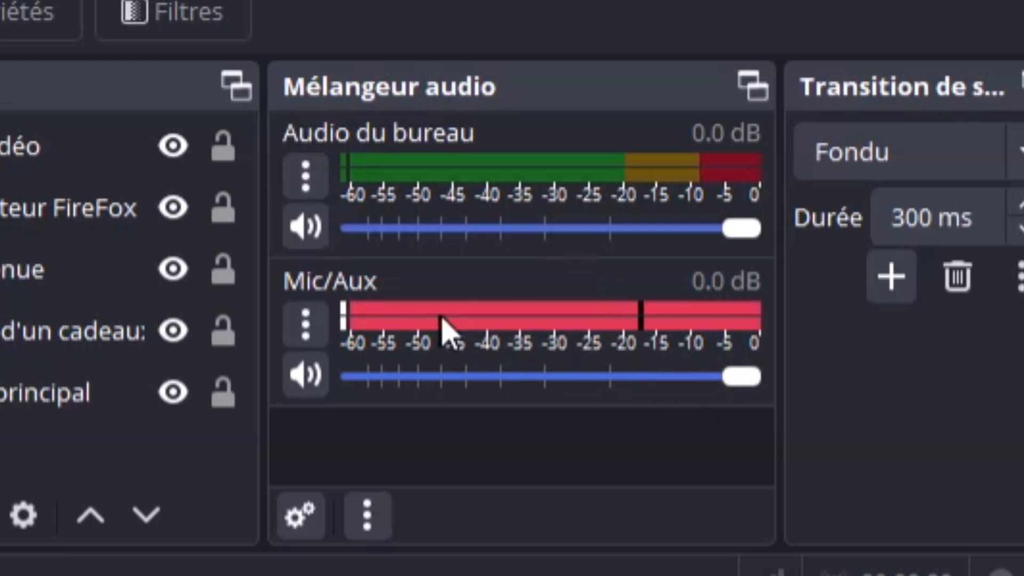
{"action": "left_click_drag", "start_coordinate": [745, 379], "coordinate": [661, 369]}
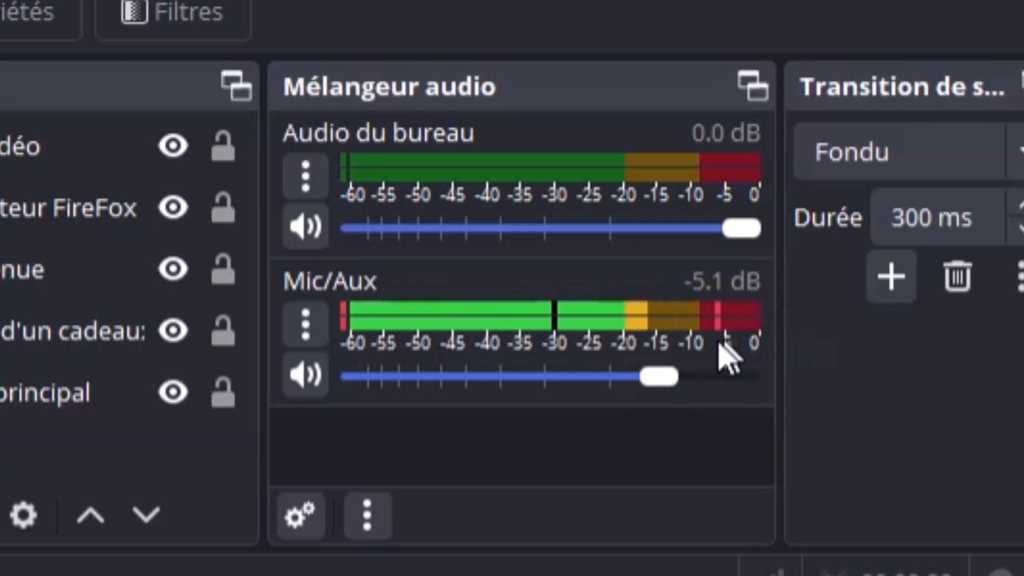
{"action": "left_click_drag", "start_coordinate": [655, 377], "coordinate": [606, 378]}
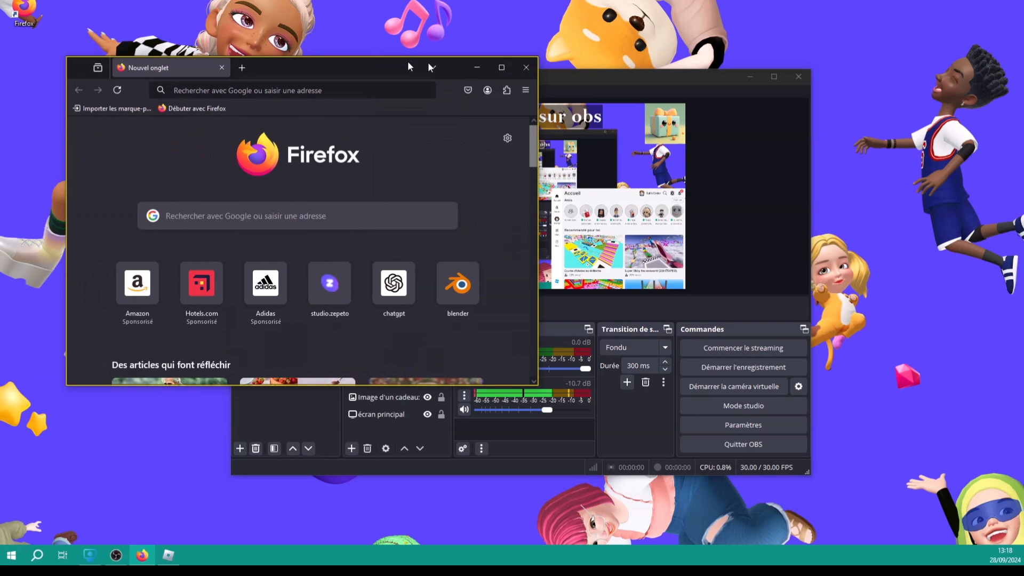
{"action": "left_click_drag", "start_coordinate": [411, 58], "coordinate": [615, 84]}
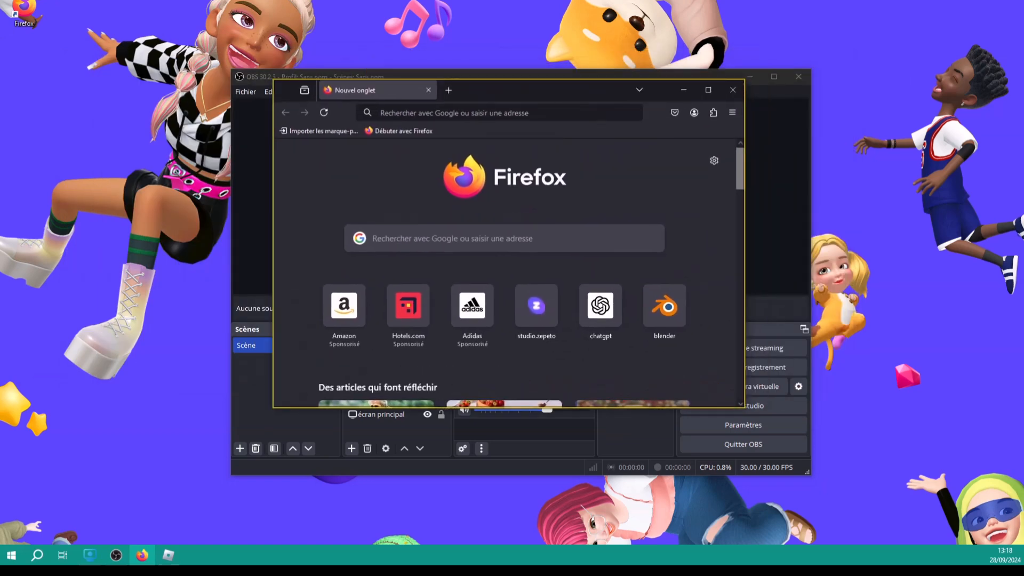
Go to YouTube via a Firefox search, play the Adobe Photoshop video, and drag the browser aside
{"action": "left_click", "coordinate": [499, 113]}
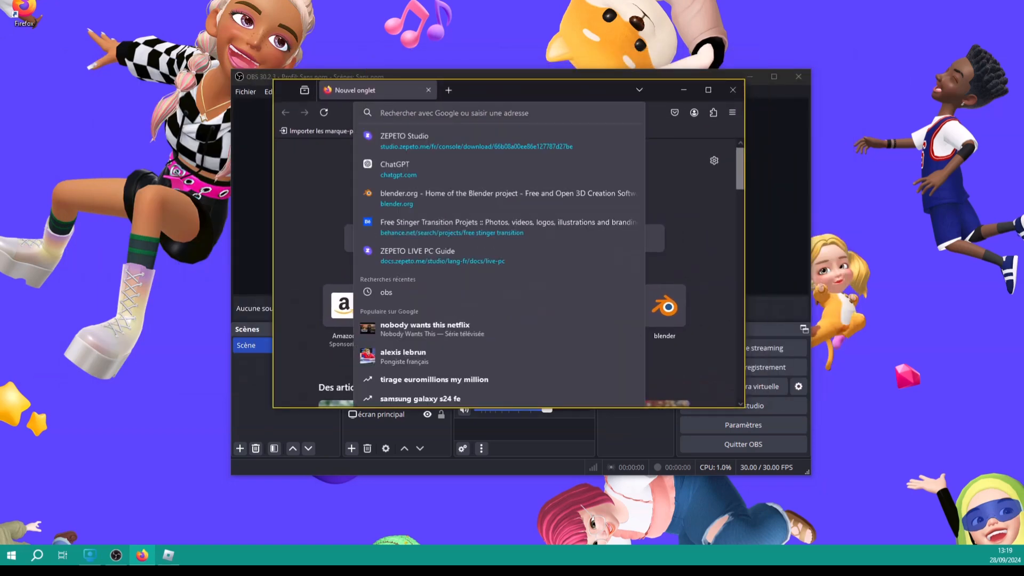
{"action": "type", "text": "youtube.com/"}
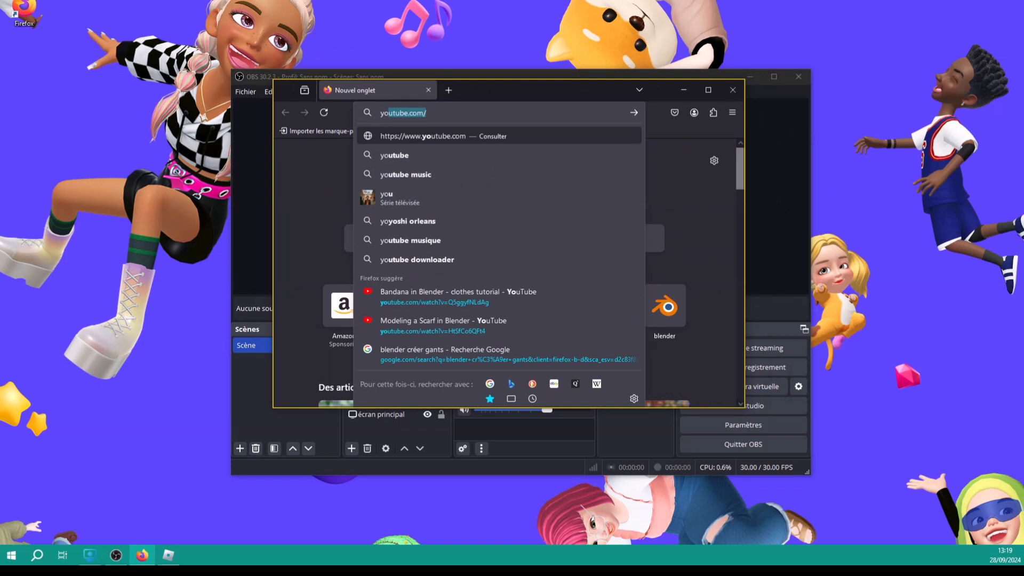
{"action": "key", "text": "Down"}
{"action": "key", "text": "Return"}
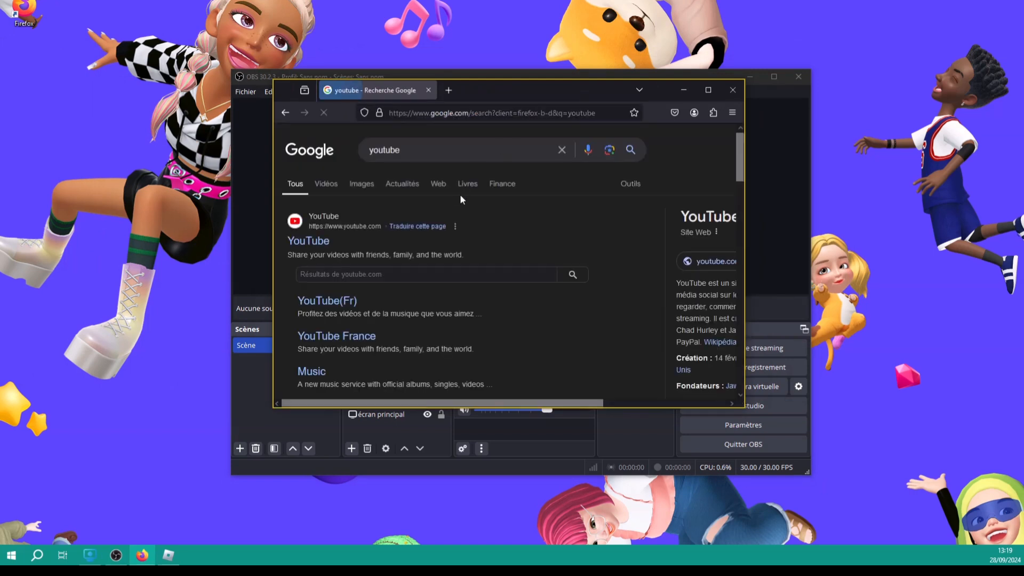
{"action": "left_click", "coordinate": [309, 241]}
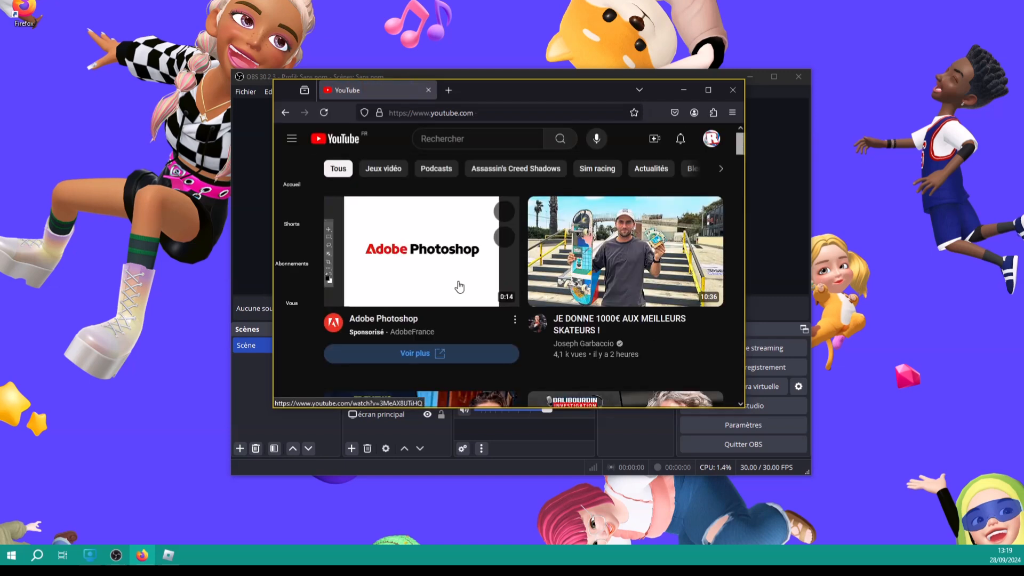
{"action": "left_click", "coordinate": [457, 286]}
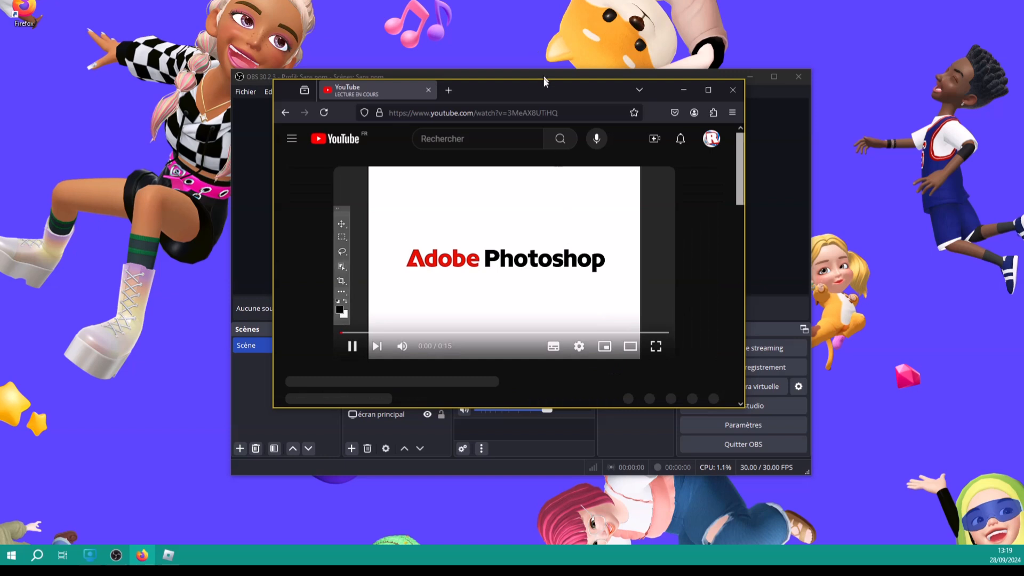
{"action": "left_click_drag", "start_coordinate": [546, 88], "coordinate": [0, 80]}
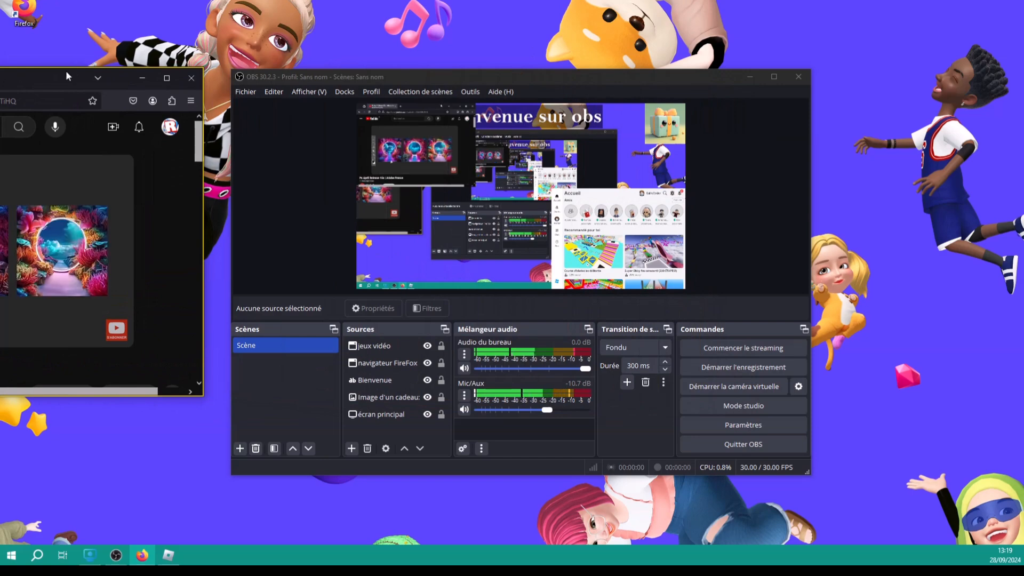
Move Firefox off-screen and set Audio du bureau to about -2.6 dB after trying lower levels
{"action": "left_click_drag", "start_coordinate": [65, 78], "coordinate": [0, 78]}
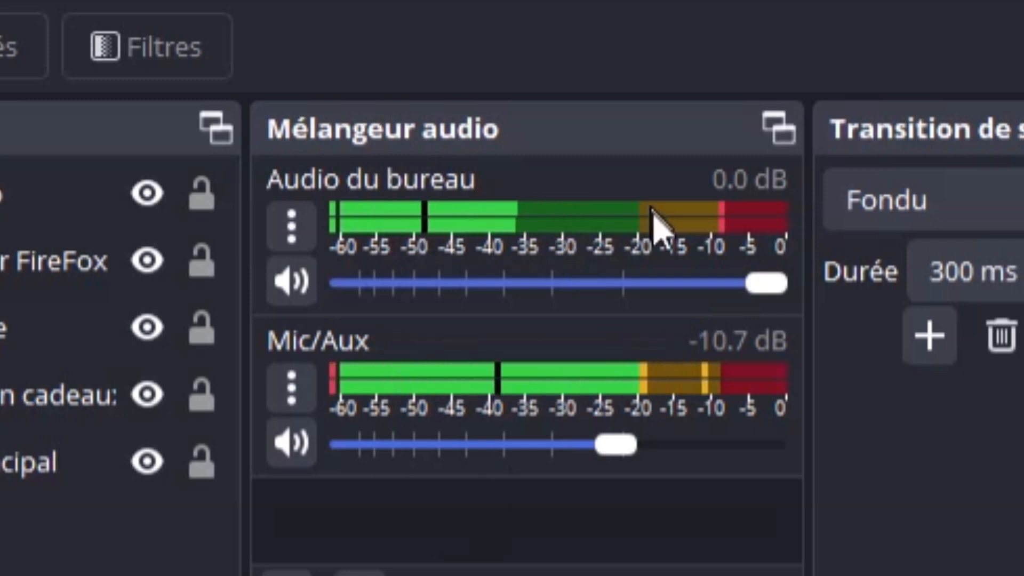
{"action": "left_click_drag", "start_coordinate": [767, 286], "coordinate": [588, 283]}
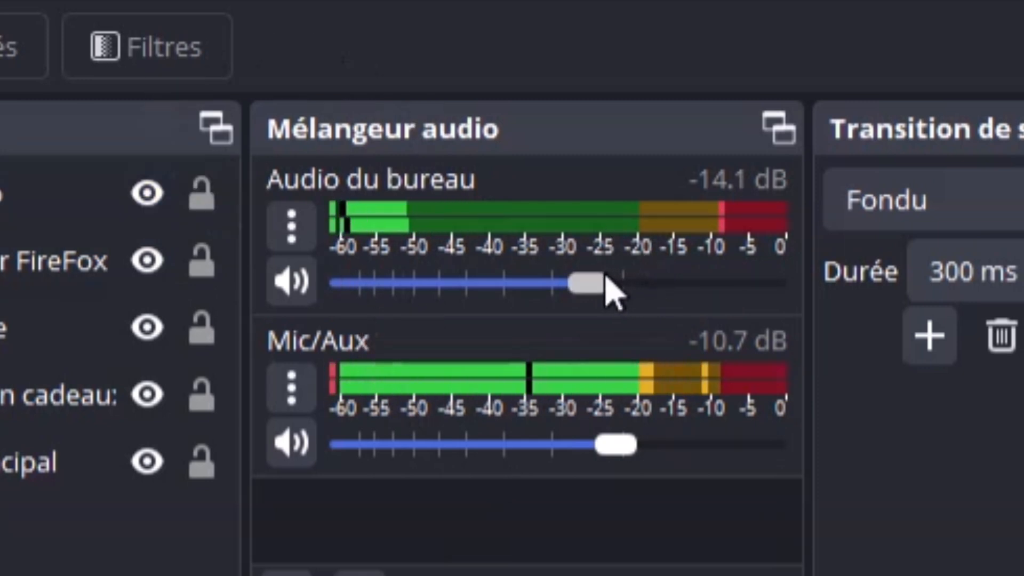
{"action": "left_click_drag", "start_coordinate": [607, 278], "coordinate": [503, 291]}
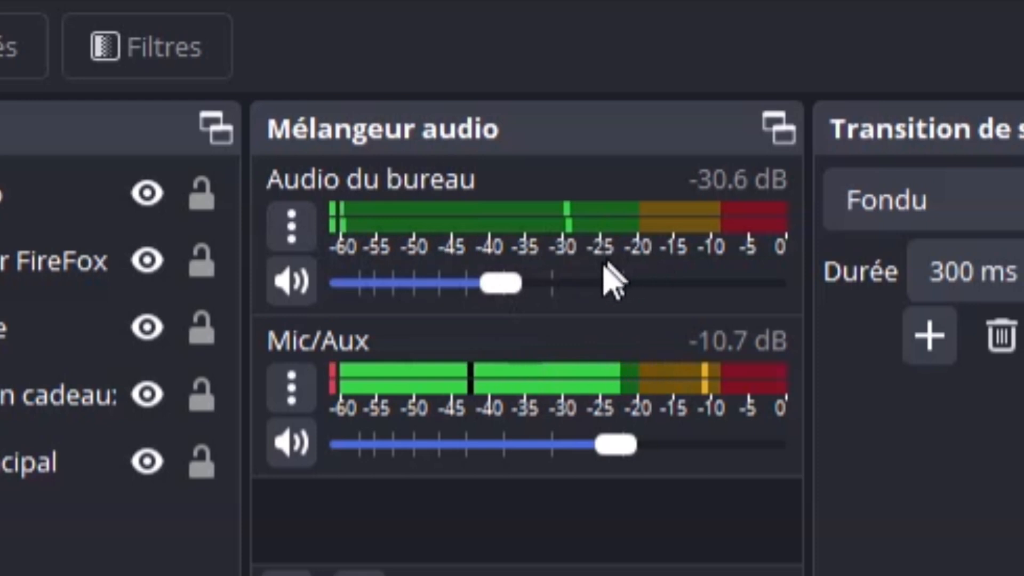
{"action": "left_click_drag", "start_coordinate": [503, 288], "coordinate": [713, 283]}
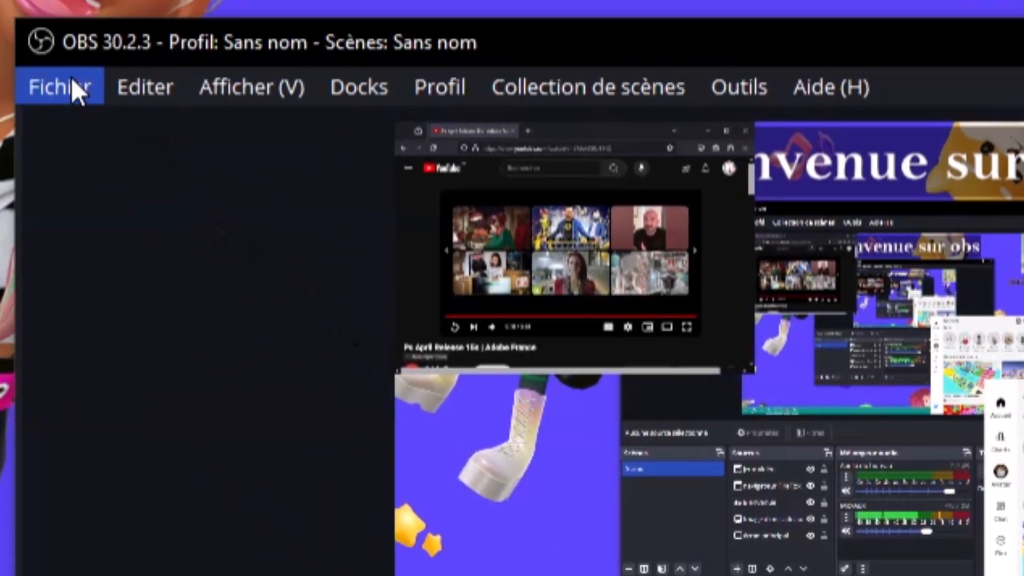
In audio settings, keep desktop audio on Par défaut and set the microphone to Shure MVi
{"action": "left_click", "coordinate": [71, 78]}
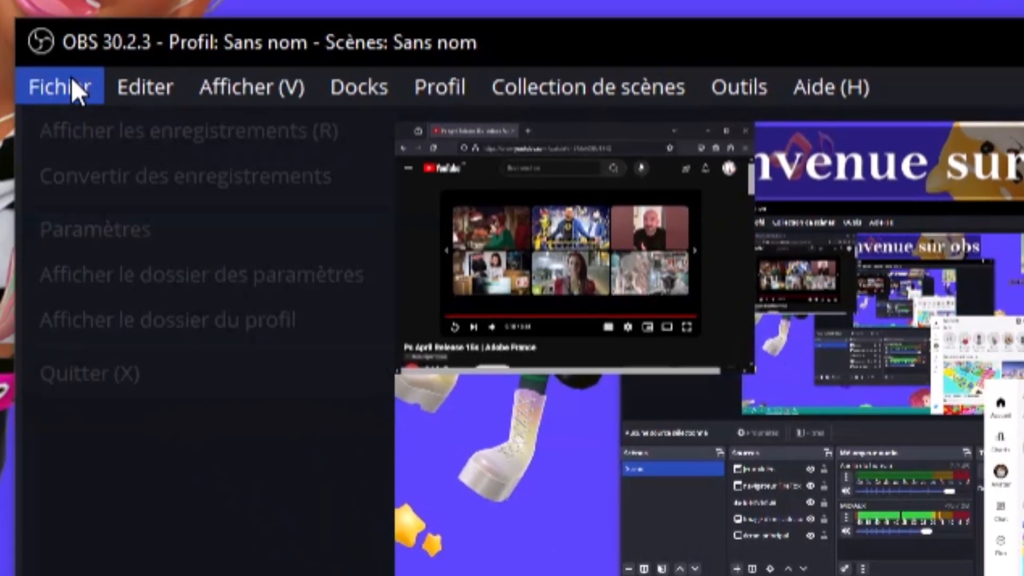
{"action": "left_click", "coordinate": [119, 248]}
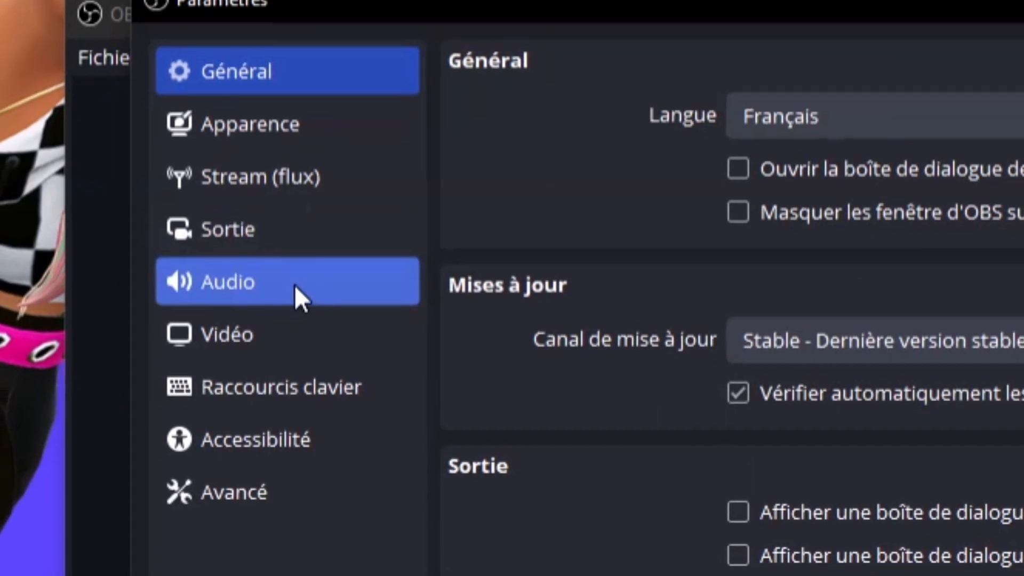
{"action": "left_click", "coordinate": [392, 302]}
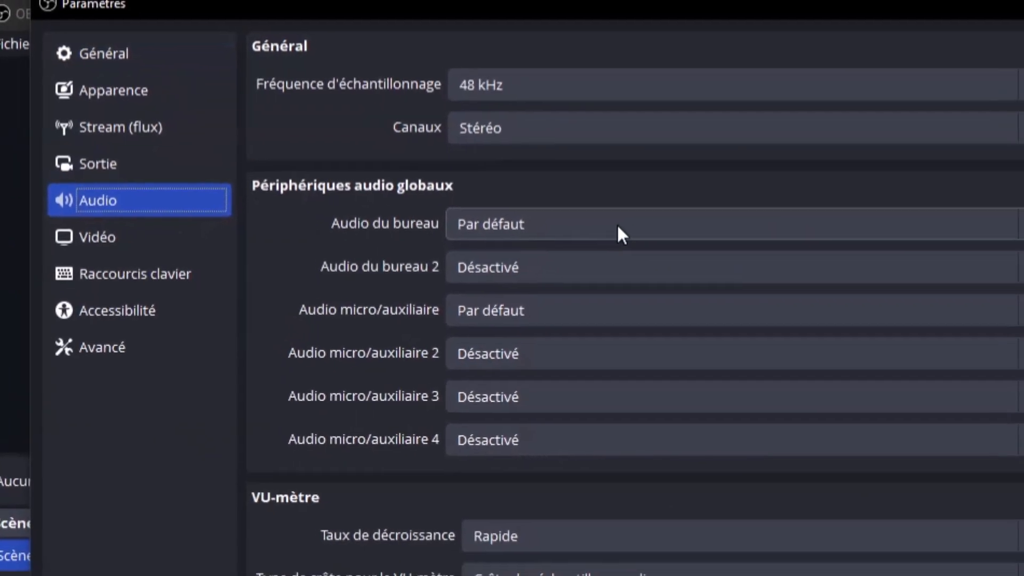
{"action": "left_click", "coordinate": [809, 266]}
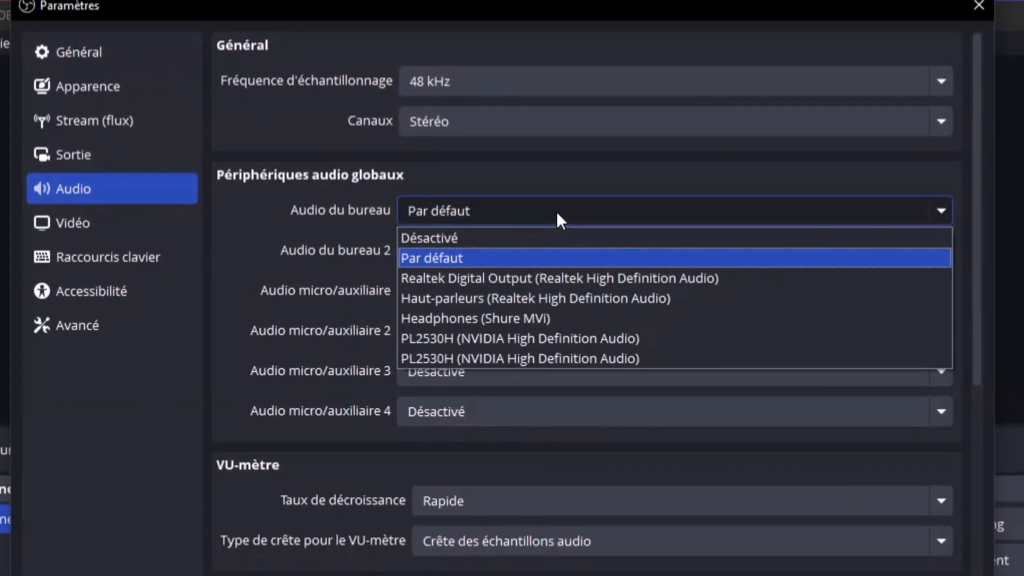
{"action": "left_click", "coordinate": [556, 212]}
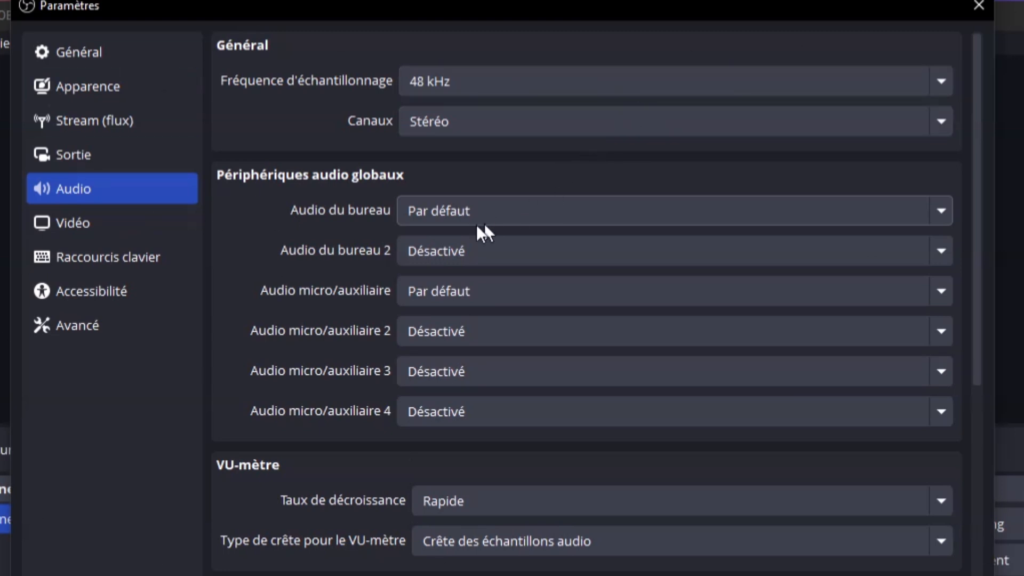
{"action": "left_click", "coordinate": [426, 226]}
{"action": "left_click", "coordinate": [520, 208]}
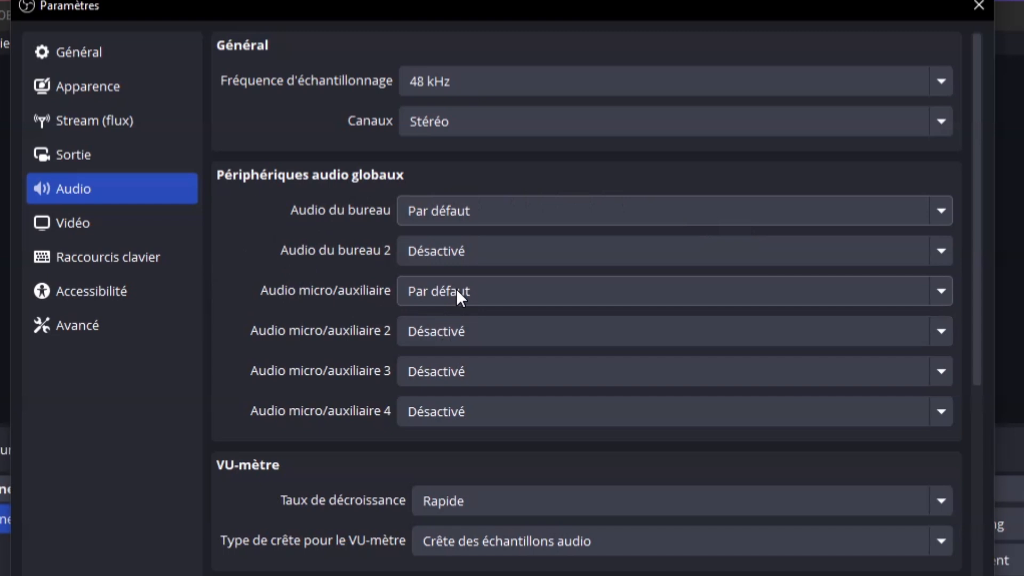
{"action": "left_click", "coordinate": [453, 290]}
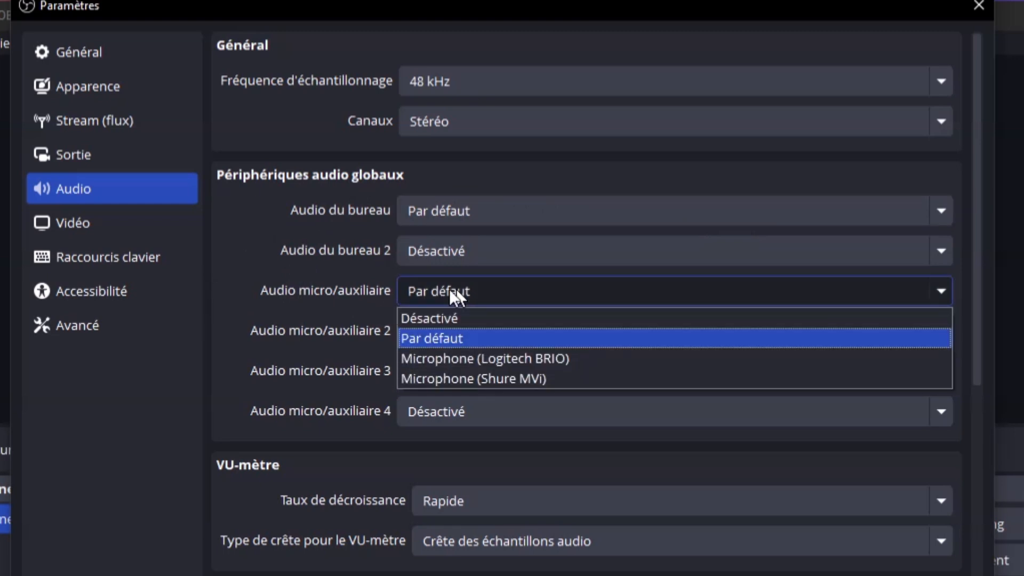
{"action": "left_click", "coordinate": [483, 288]}
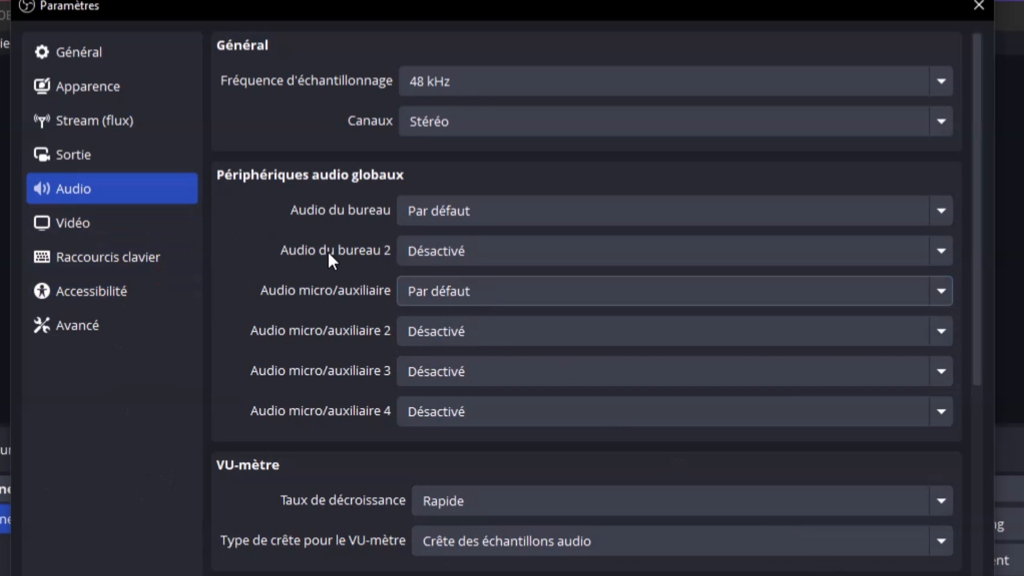
{"action": "left_click", "coordinate": [487, 294]}
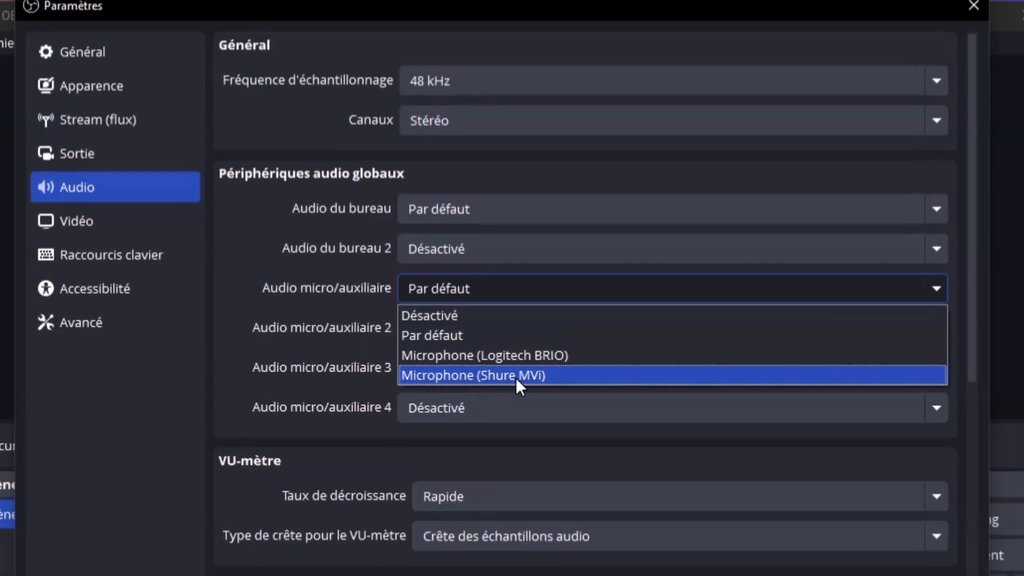
{"action": "left_click", "coordinate": [517, 379]}
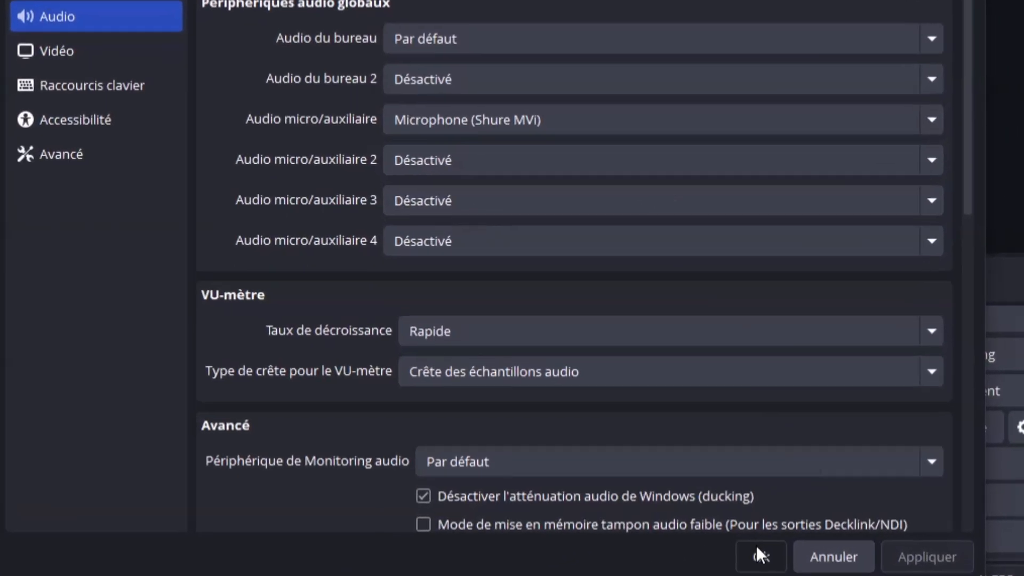
{"action": "left_click", "coordinate": [708, 553]}
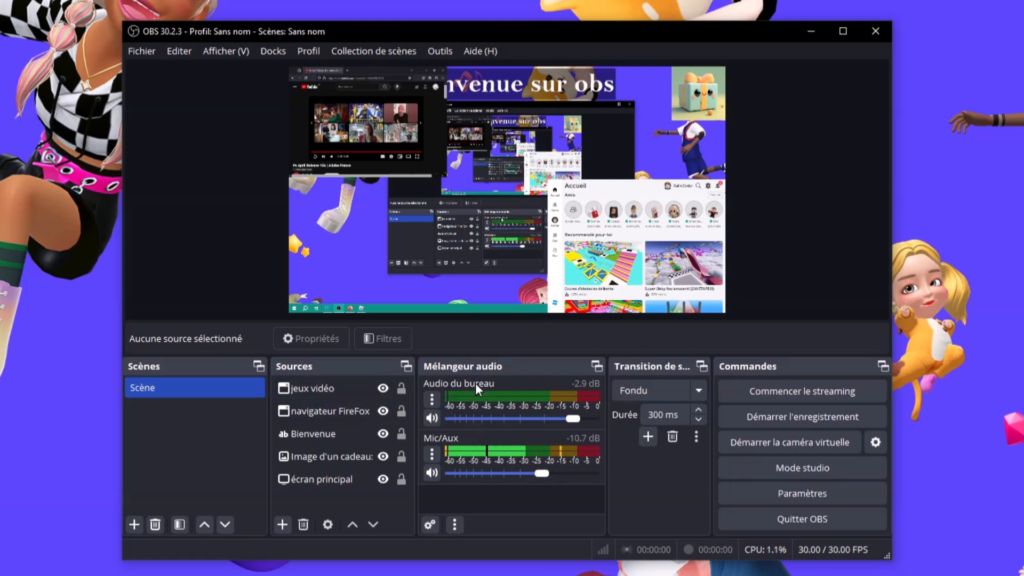
Reopen the audio settings to check them, then close back to the main window
{"action": "left_click", "coordinate": [151, 54]}
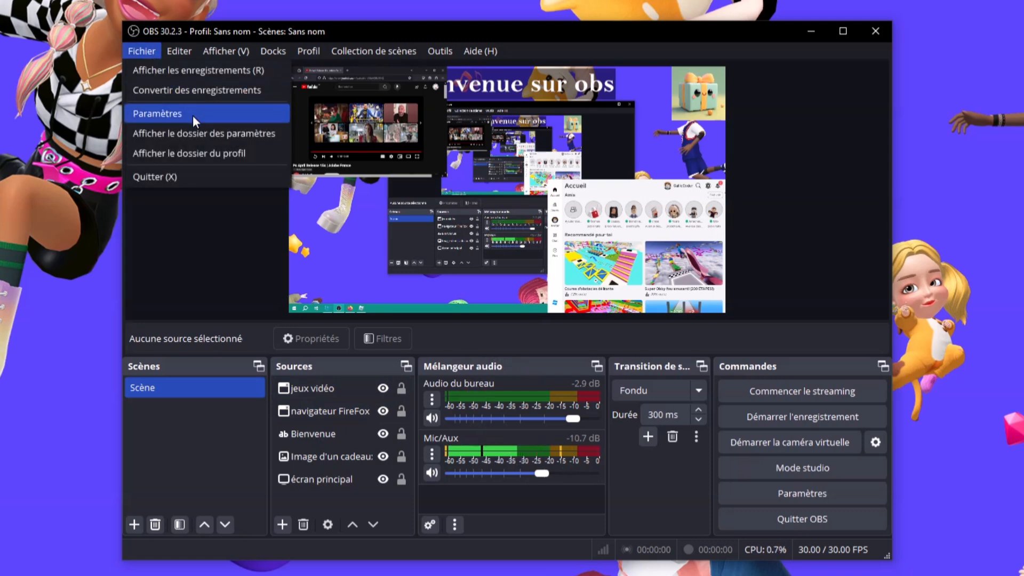
{"action": "key", "text": "Escape"}
{"action": "left_click", "coordinate": [235, 158]}
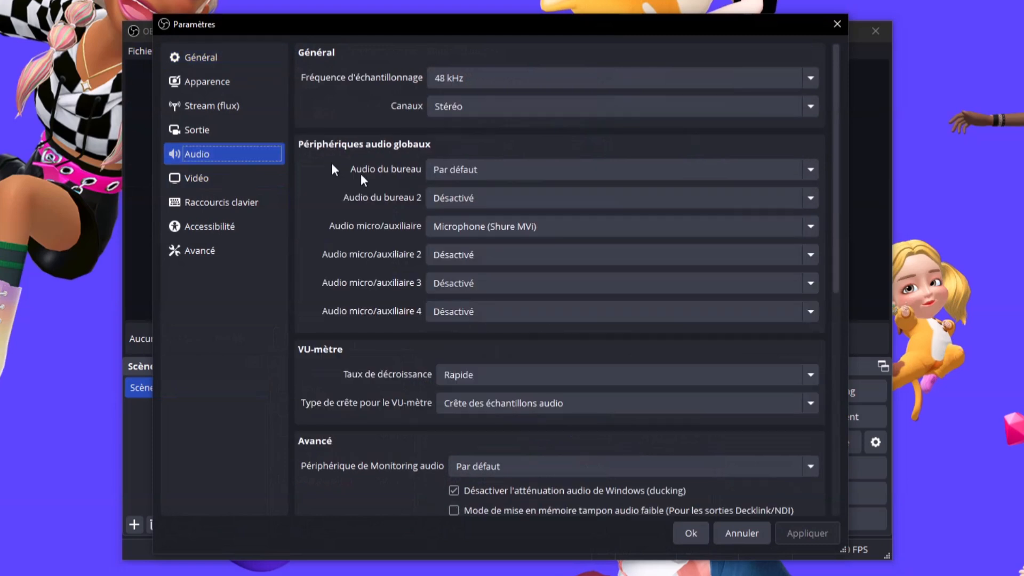
{"action": "left_click", "coordinate": [837, 25]}
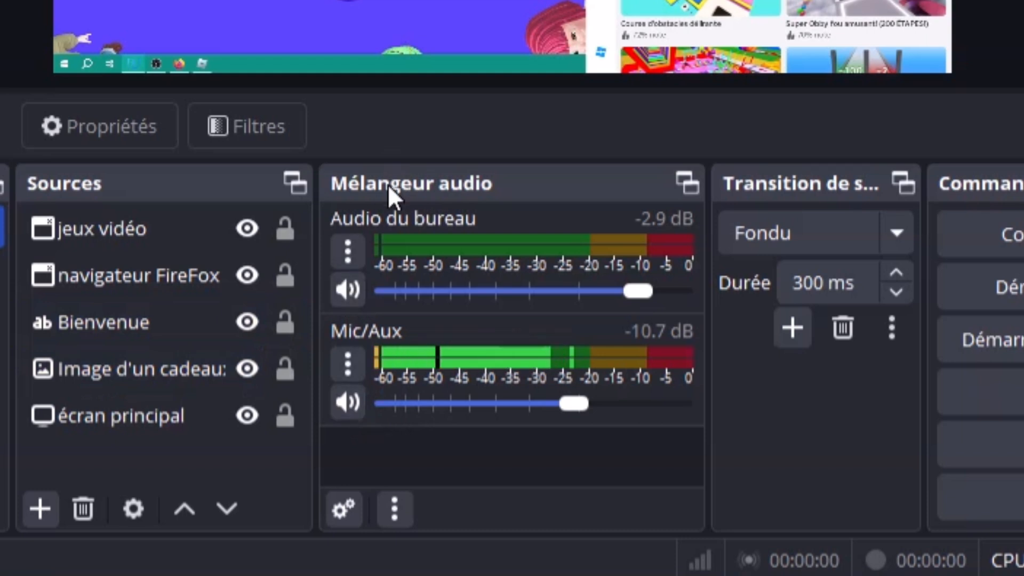
{"action": "left_click", "coordinate": [353, 301]}
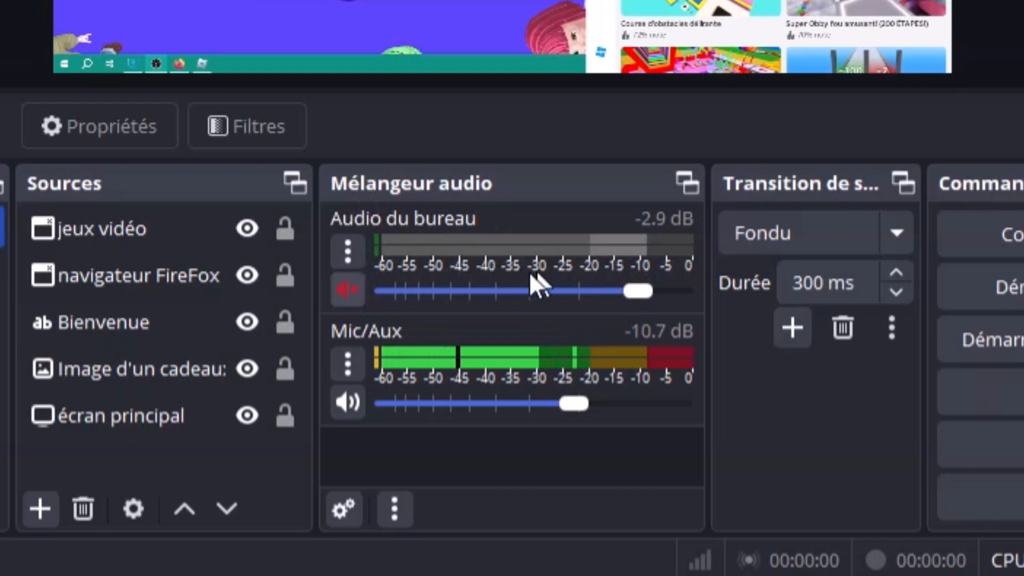
{"action": "left_click", "coordinate": [339, 287]}
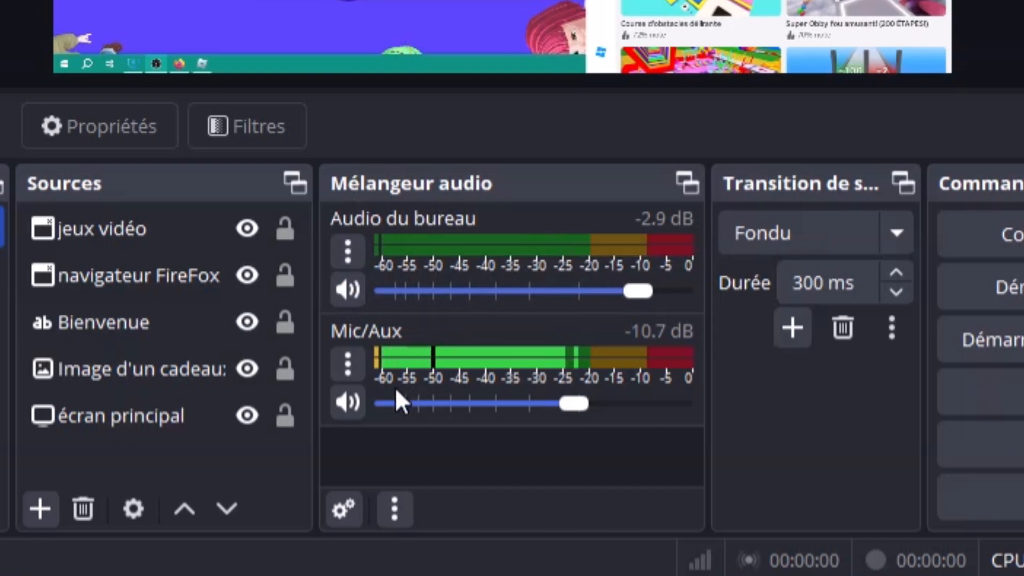
{"action": "left_click", "coordinate": [347, 403]}
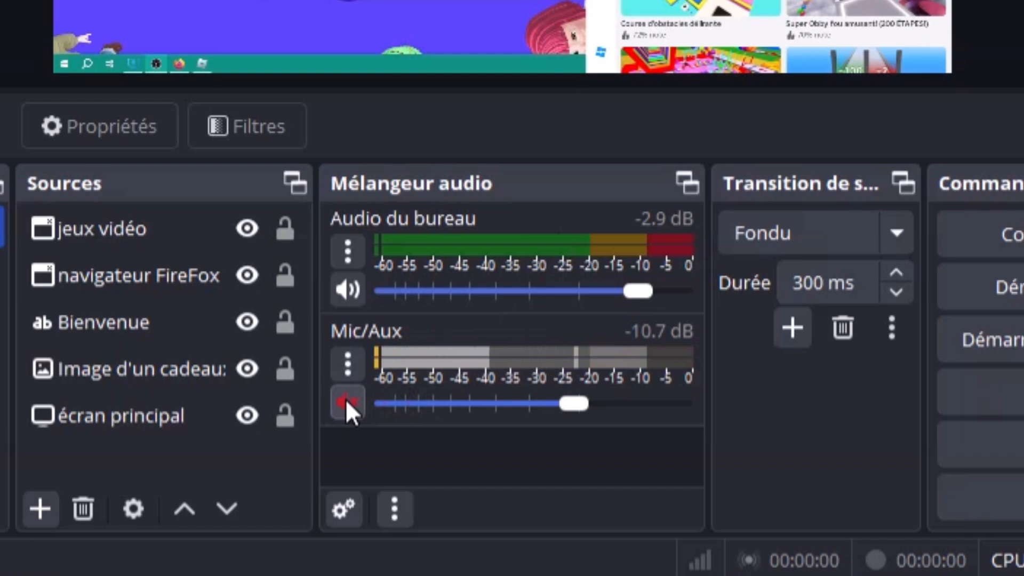
{"action": "left_click", "coordinate": [346, 400]}
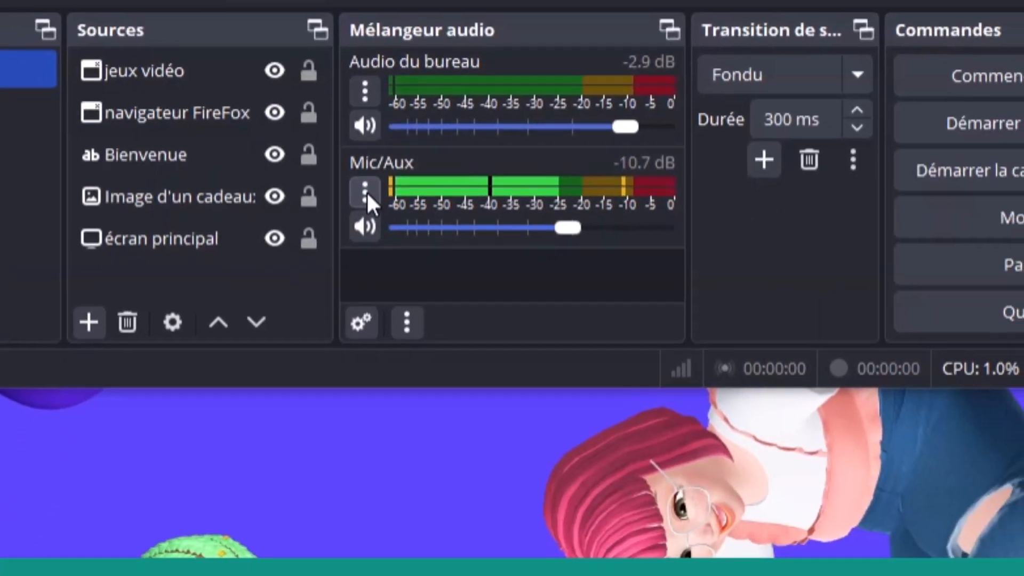
{"action": "left_click", "coordinate": [365, 195]}
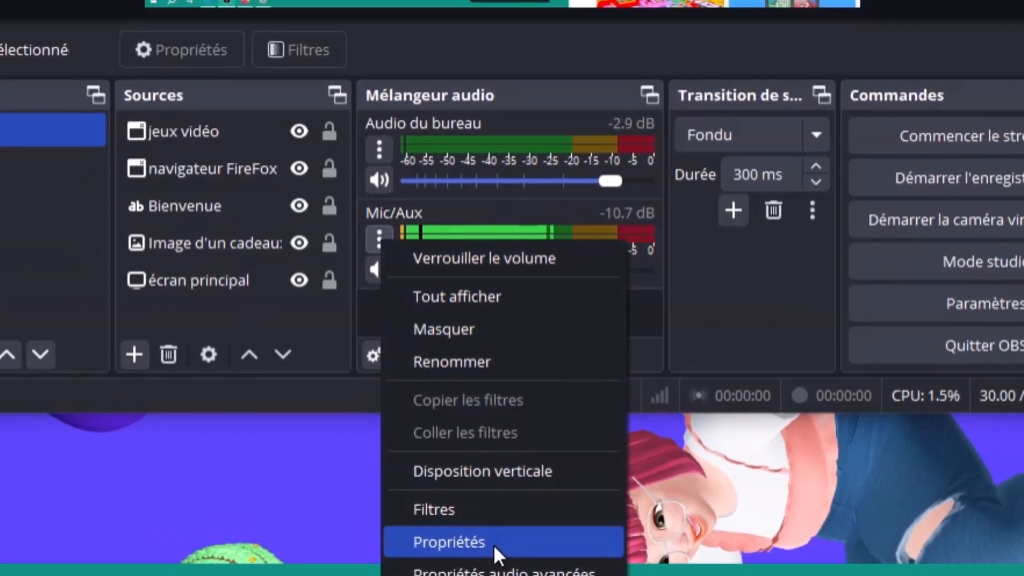
{"action": "left_click", "coordinate": [483, 511]}
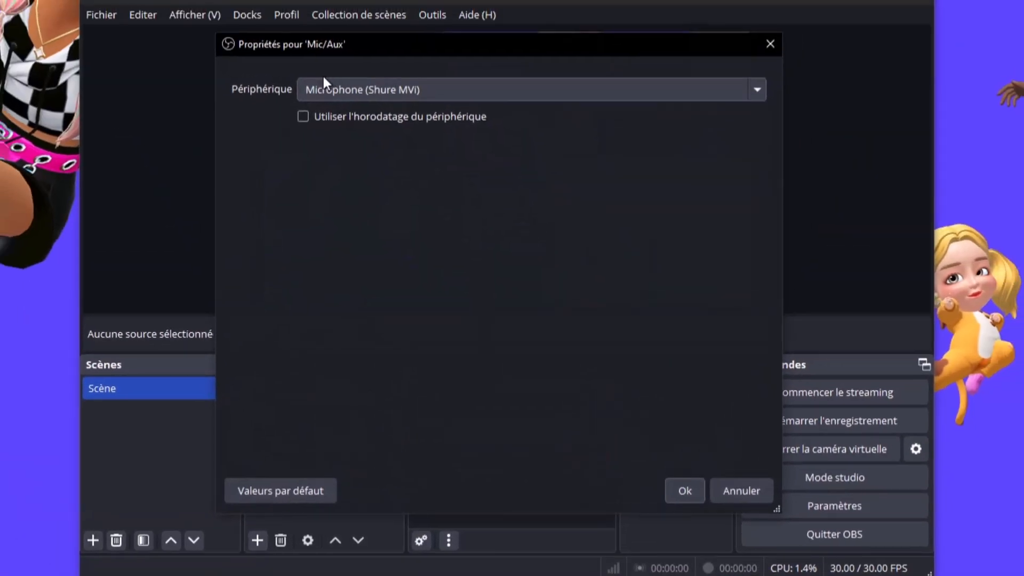
{"action": "left_click", "coordinate": [365, 91]}
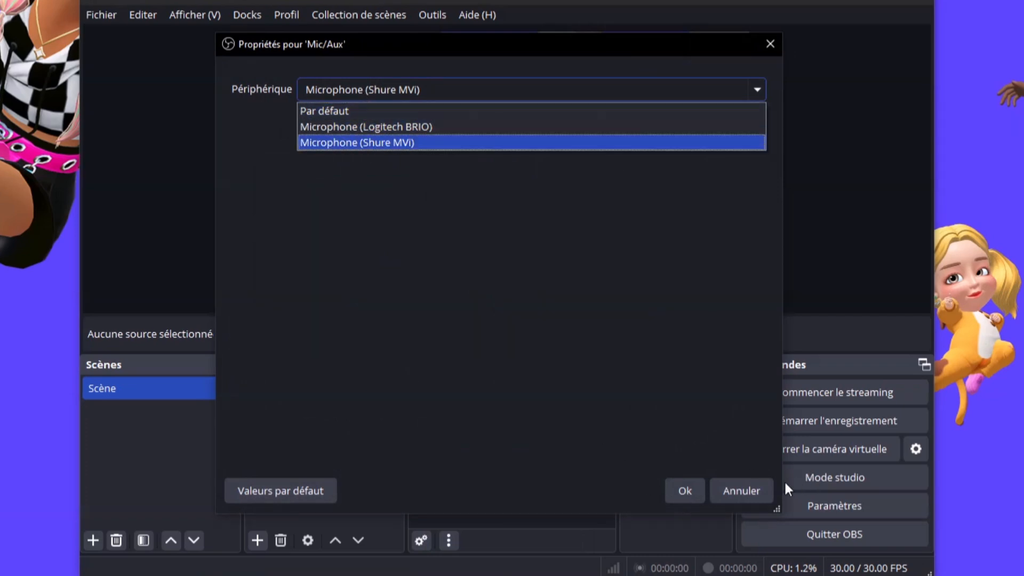
{"action": "left_click", "coordinate": [741, 488]}
{"action": "left_click", "coordinate": [740, 488]}
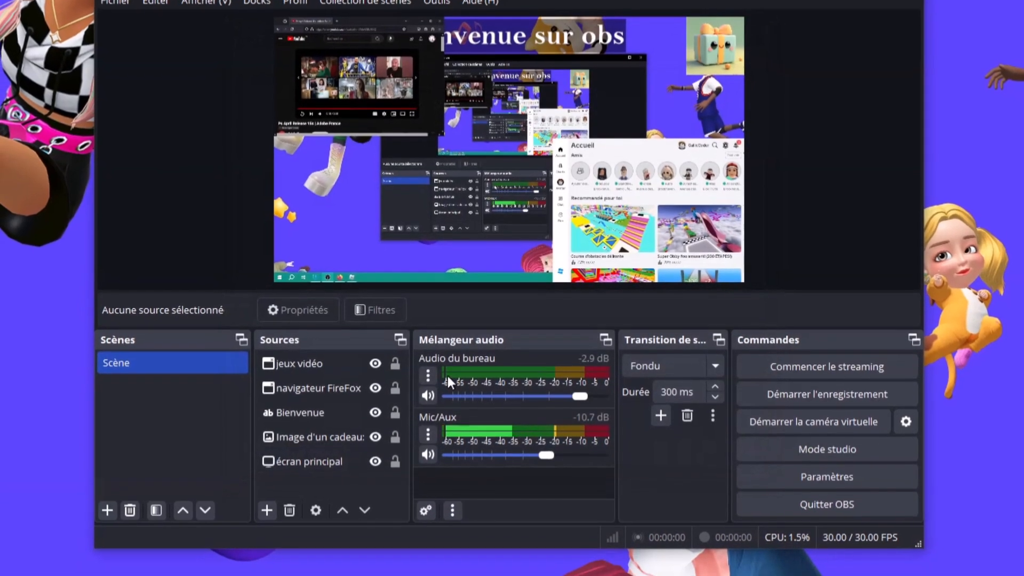
{"action": "left_click", "coordinate": [431, 375]}
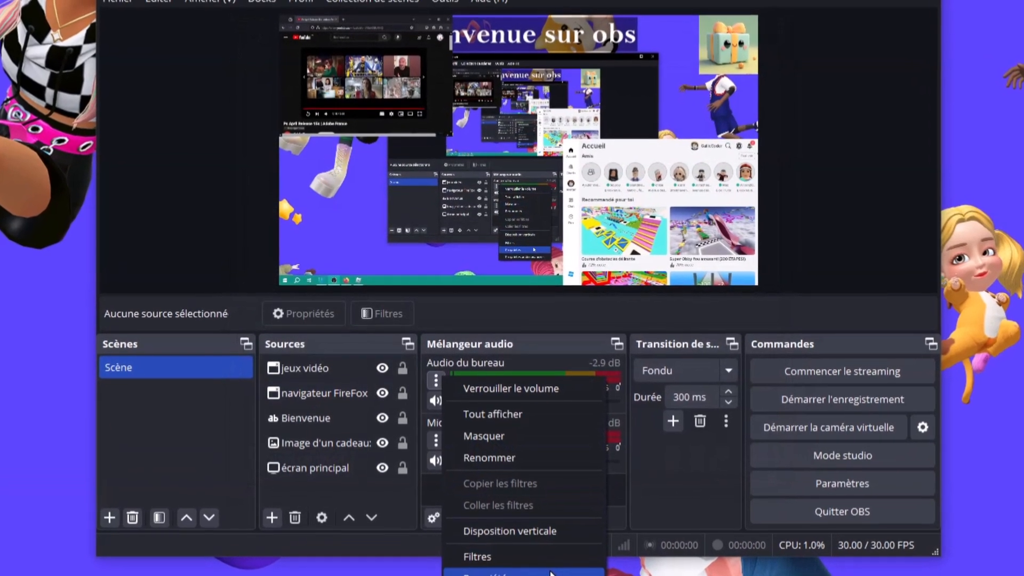
{"action": "left_click", "coordinate": [551, 573]}
{"action": "left_click", "coordinate": [419, 65]}
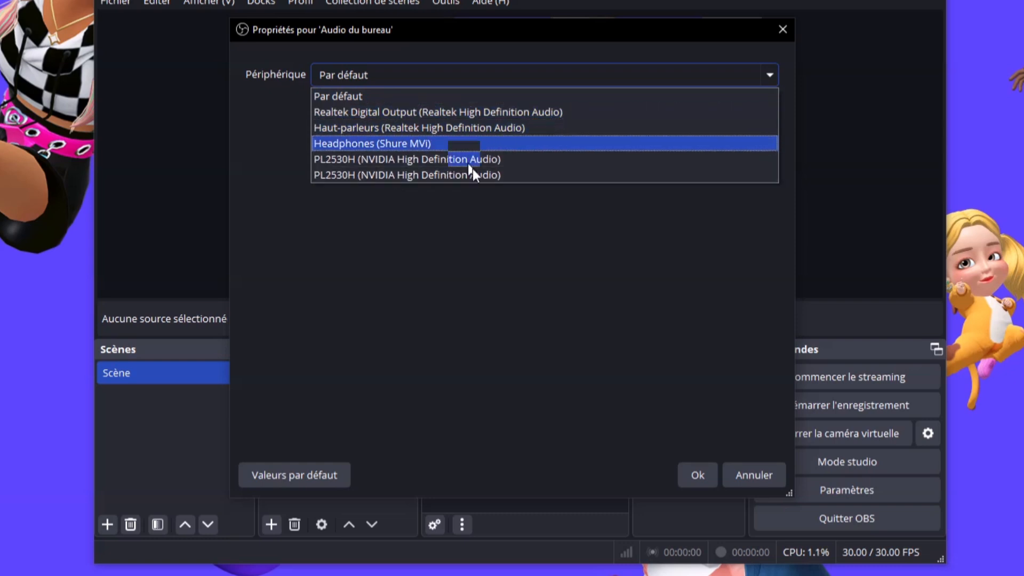
{"action": "left_click", "coordinate": [612, 265]}
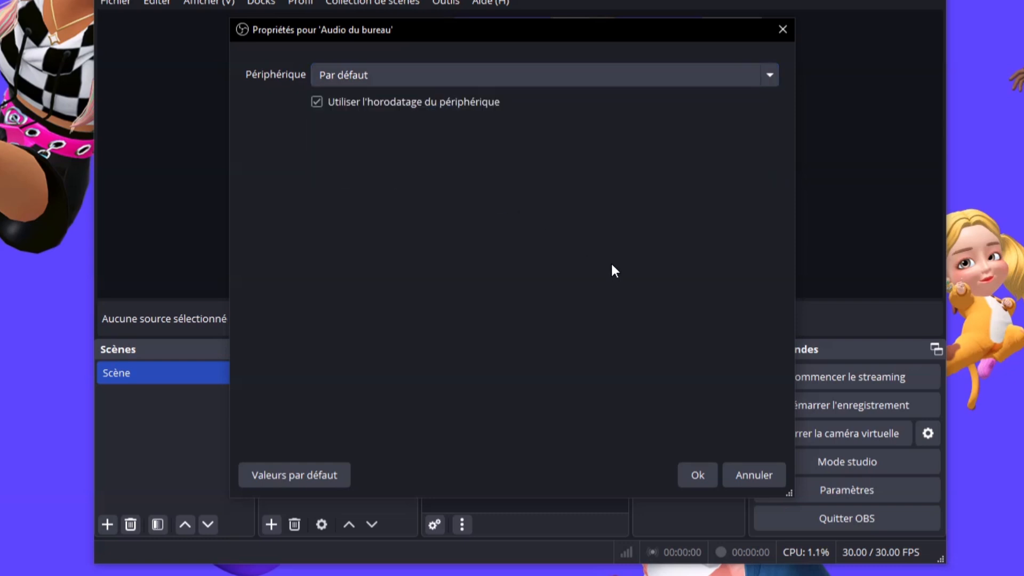
{"action": "left_click", "coordinate": [780, 473]}
{"action": "left_click", "coordinate": [443, 443]}
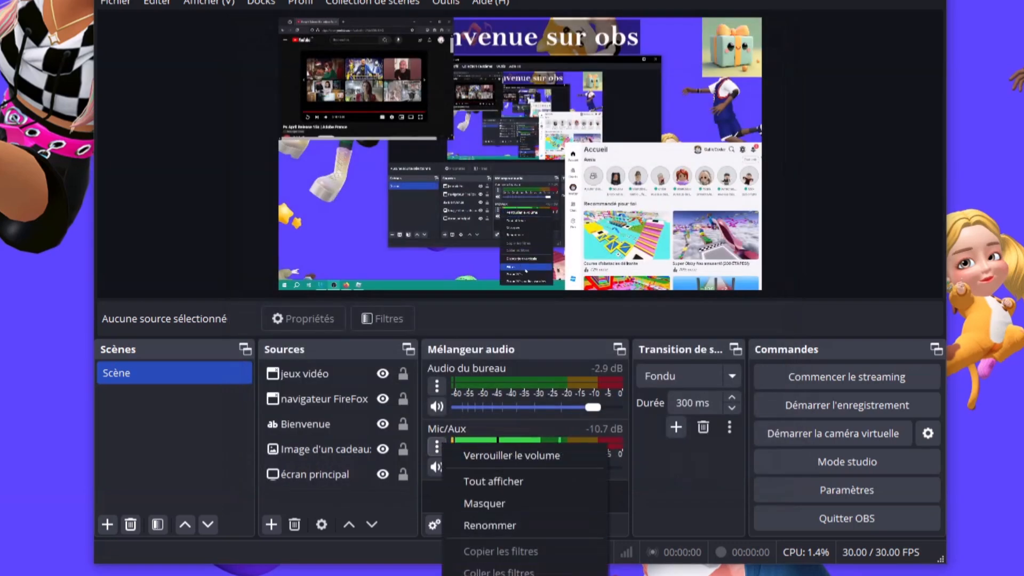
{"action": "left_click", "coordinate": [671, 498]}
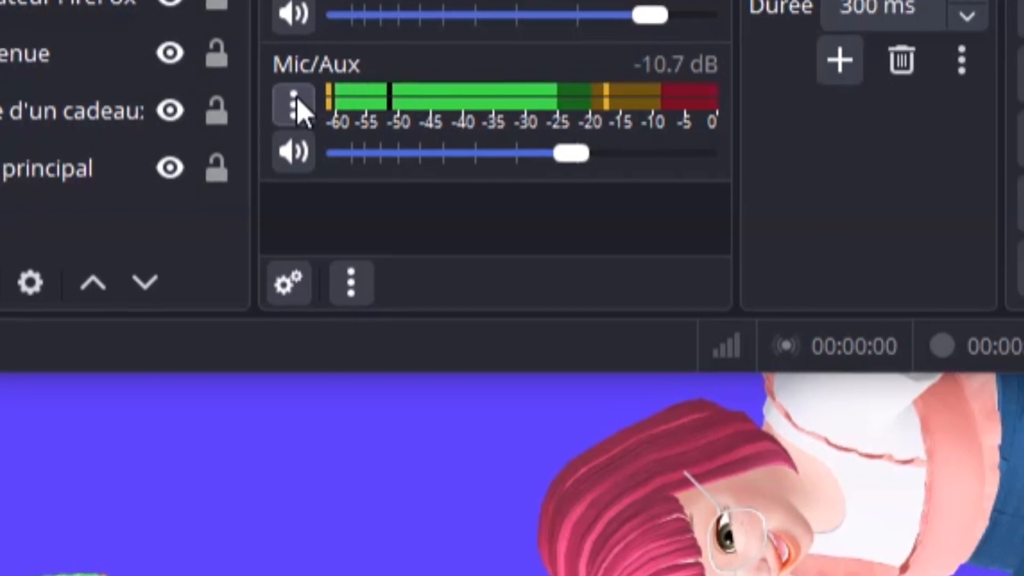
Add a 'Suppression du bruit' filter using RNNoise to the Mic/Aux source, keeping the default name
{"action": "left_click", "coordinate": [288, 118]}
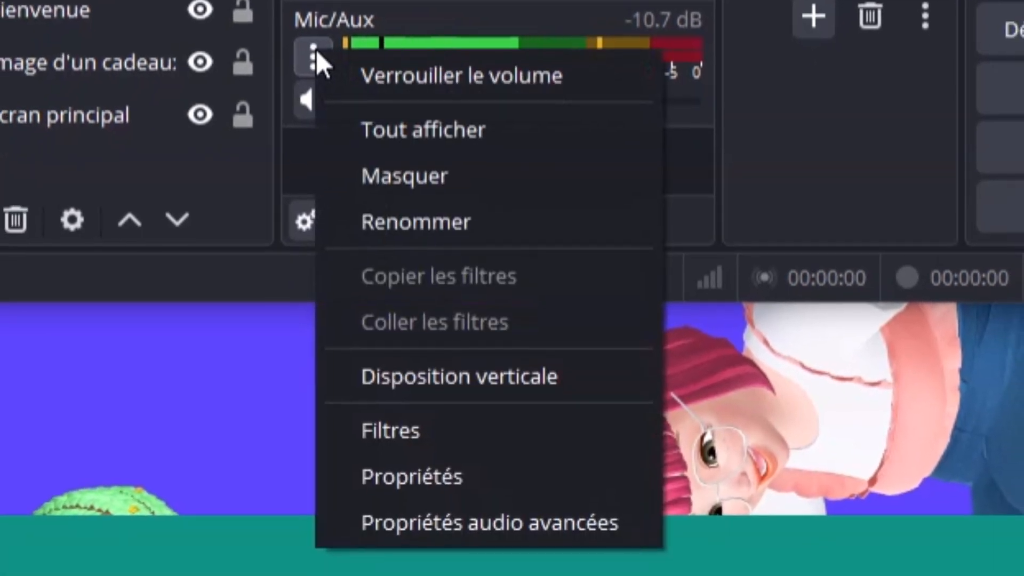
{"action": "left_click", "coordinate": [527, 422]}
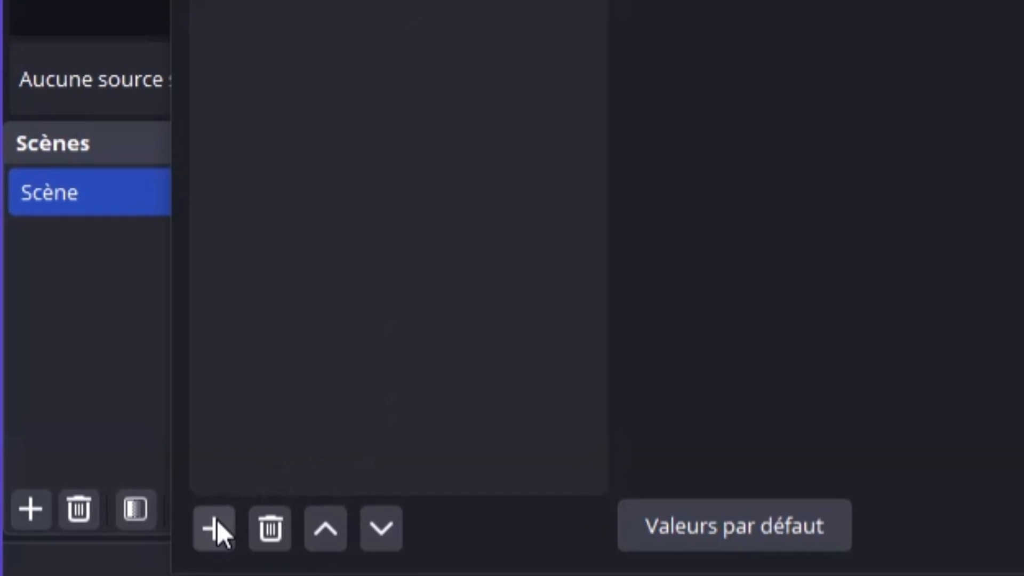
{"action": "left_click", "coordinate": [214, 528]}
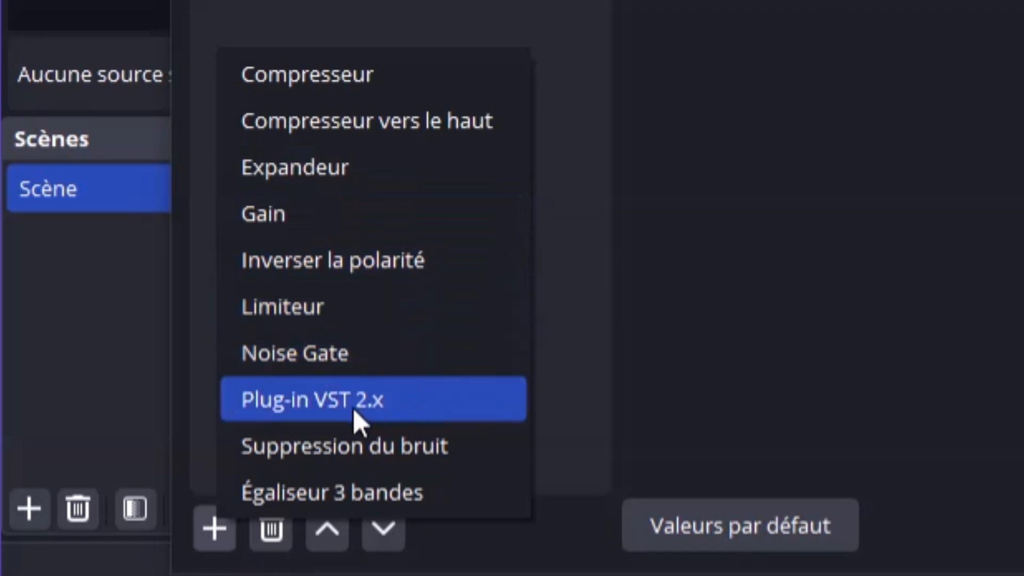
{"action": "left_click", "coordinate": [331, 446]}
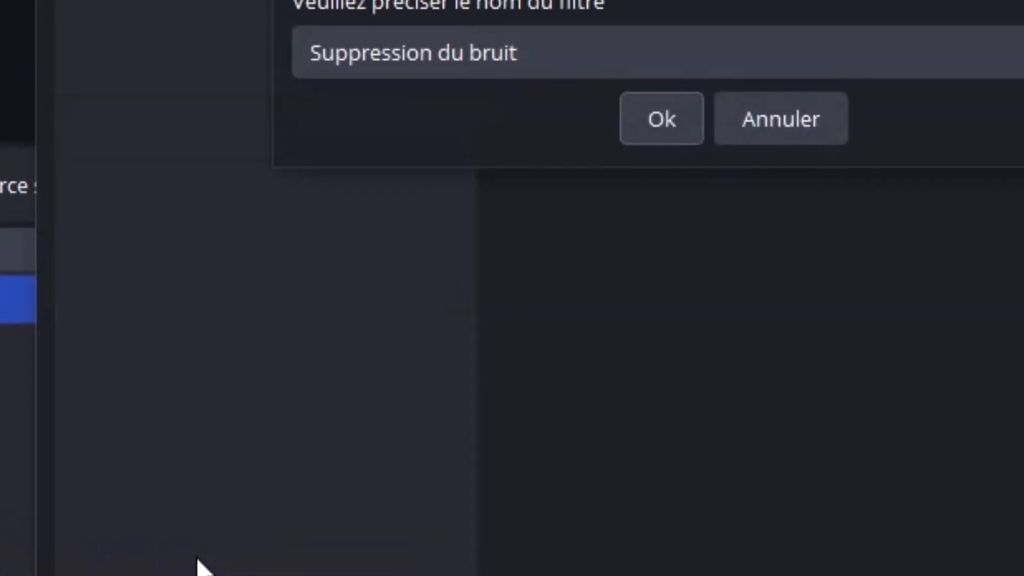
{"action": "left_click", "coordinate": [614, 187]}
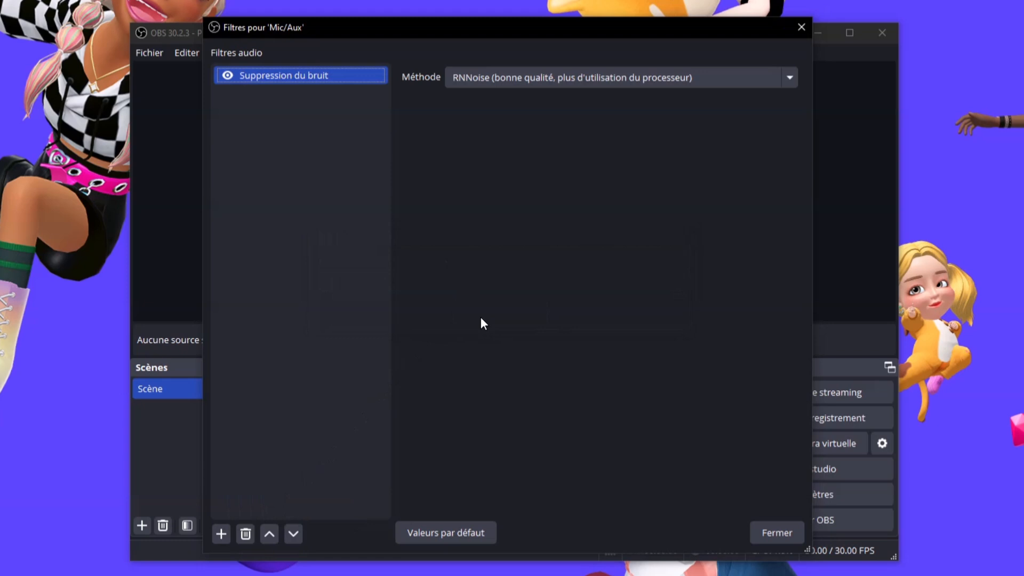
{"action": "left_click", "coordinate": [795, 530]}
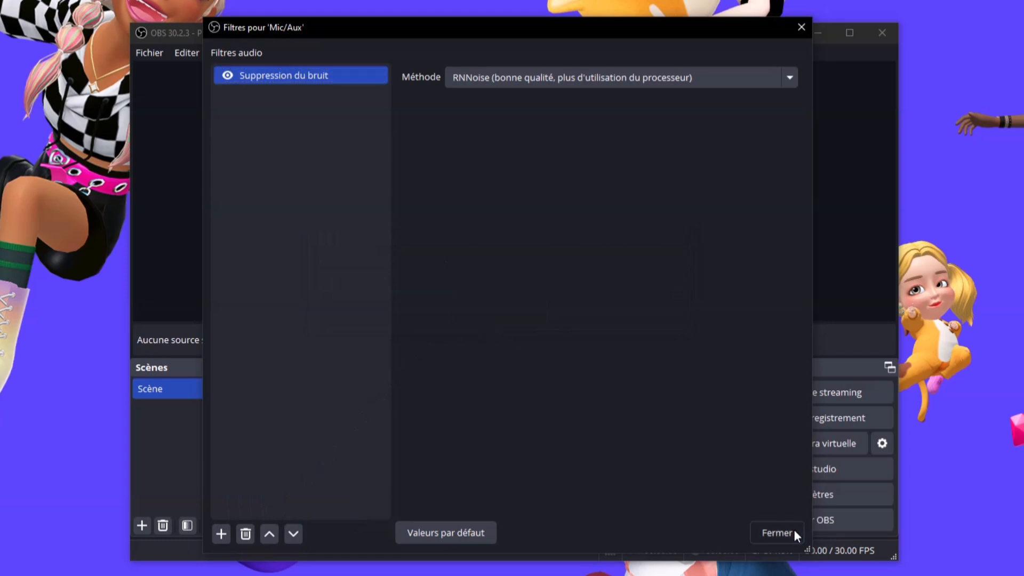
Close the Mic/Aux filters and record the scene for about 70 seconds, then stop
{"action": "left_click", "coordinate": [795, 529]}
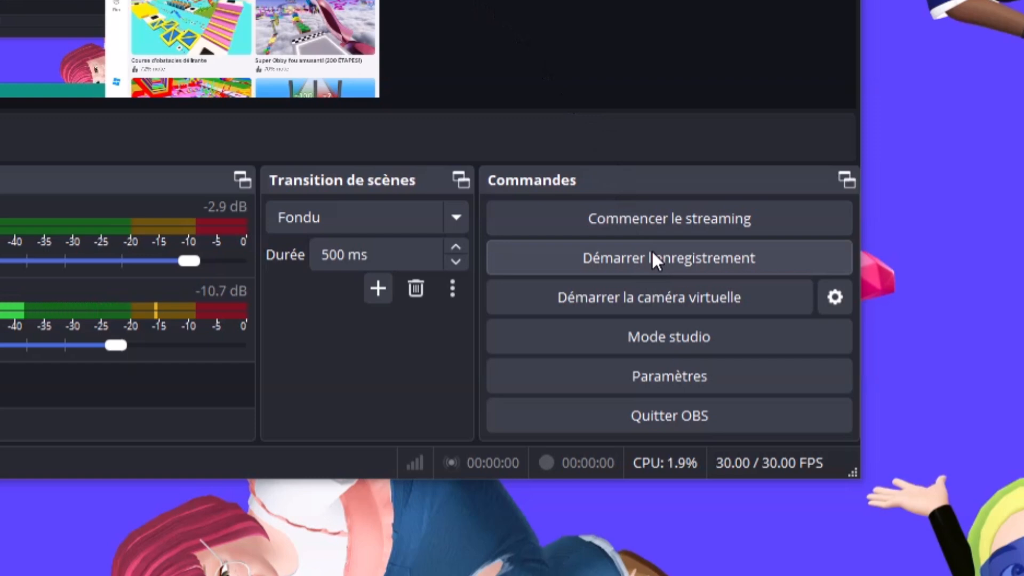
{"action": "left_click", "coordinate": [652, 253]}
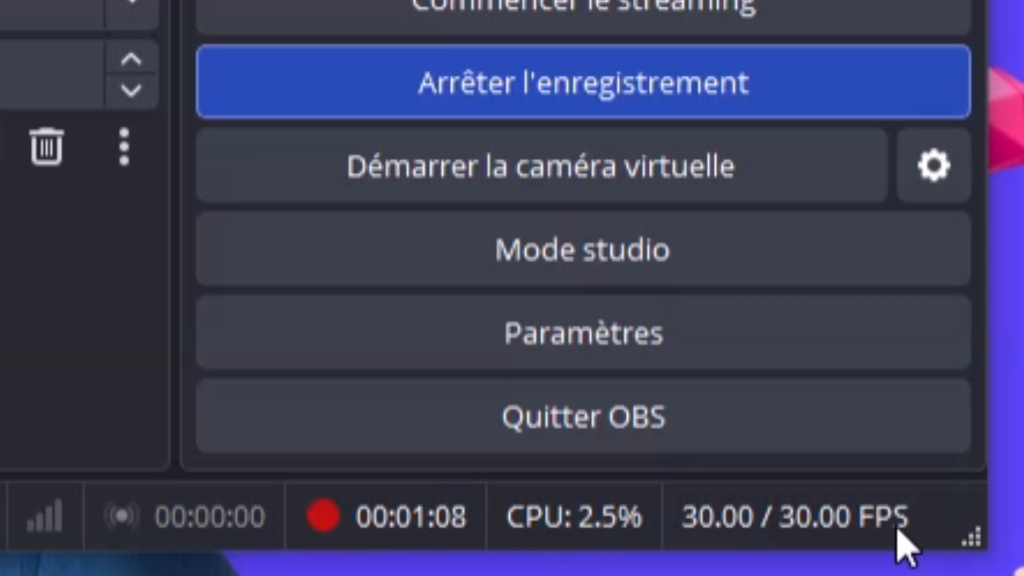
{"action": "left_click", "coordinate": [579, 84]}
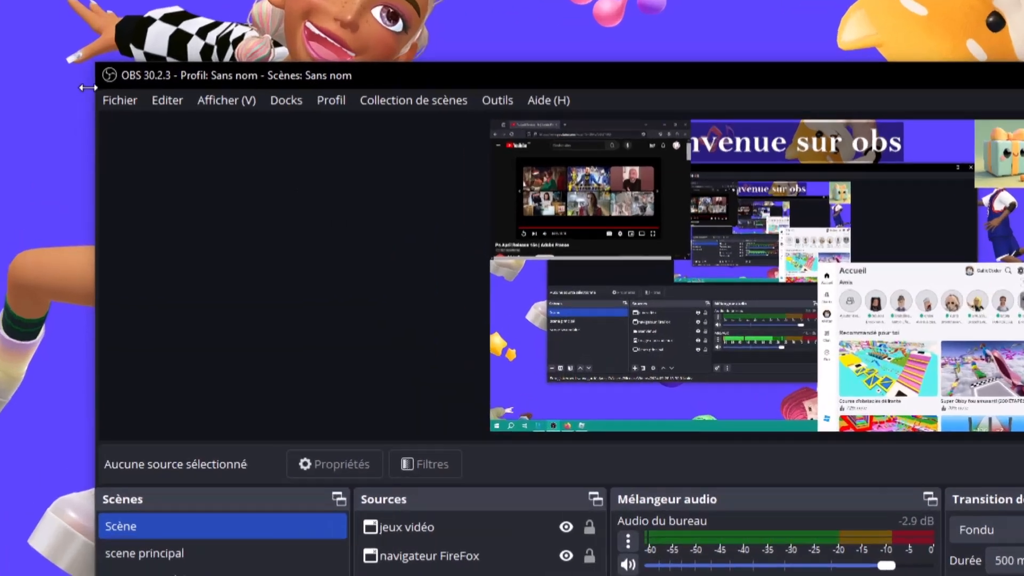
{"action": "left_click", "coordinate": [94, 85]}
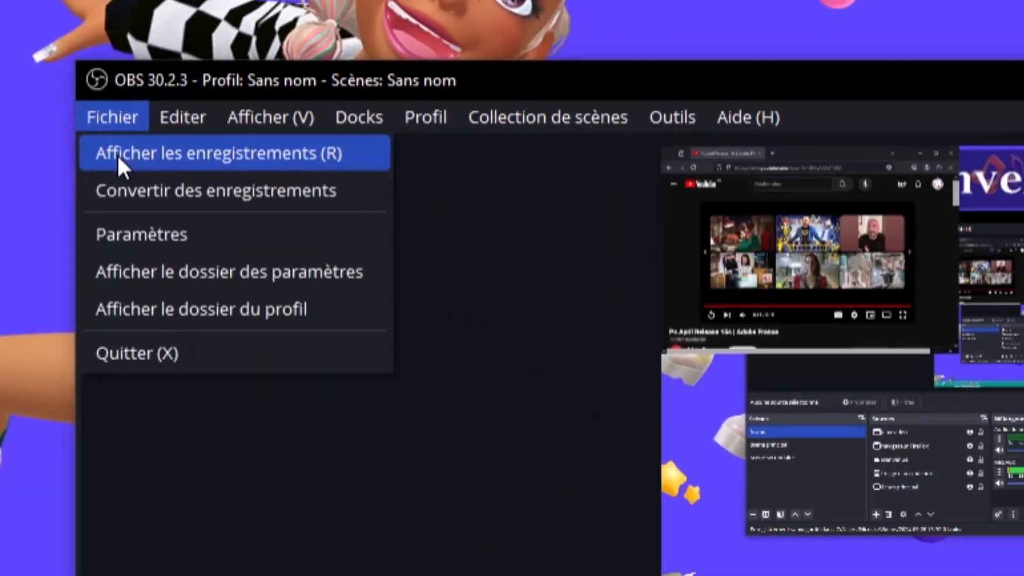
{"action": "left_click", "coordinate": [182, 190]}
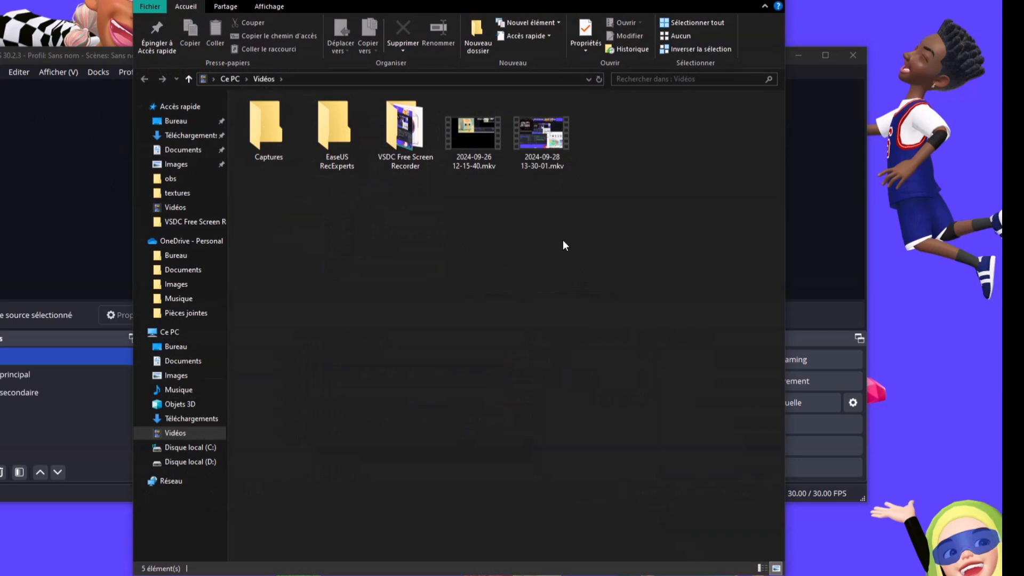
{"action": "left_click", "coordinate": [526, 136]}
{"action": "double_click", "coordinate": [528, 135]}
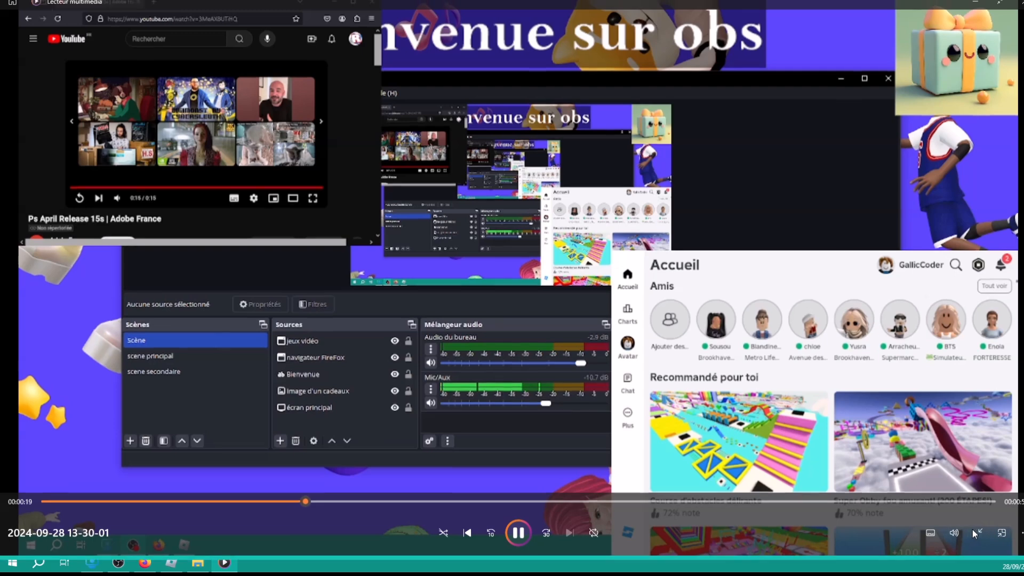
Briefly view the recording fullscreen, then close the player and the Videos folder
{"action": "left_click", "coordinate": [972, 529]}
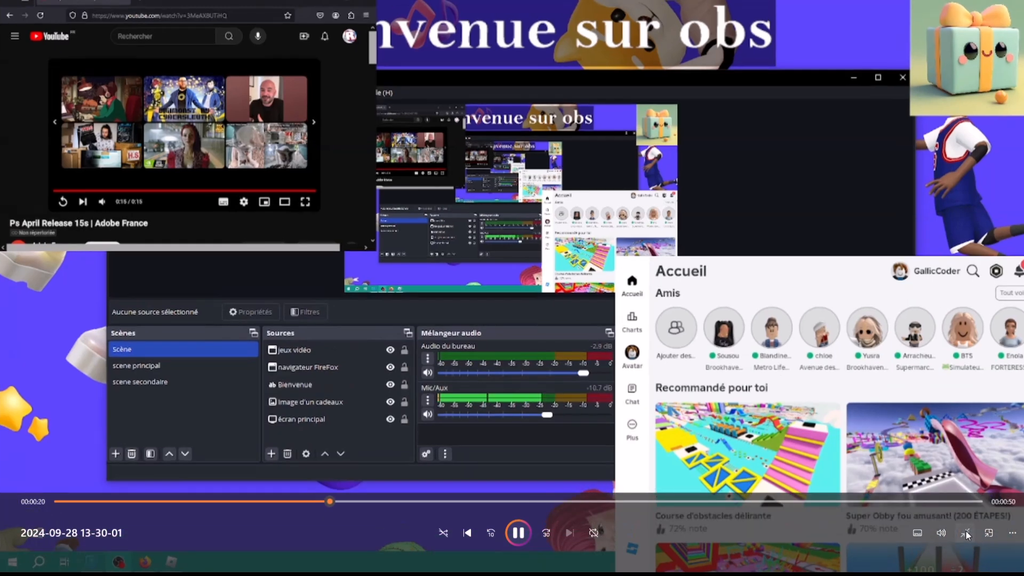
{"action": "left_click", "coordinate": [973, 532]}
{"action": "key", "text": "alt+F4"}
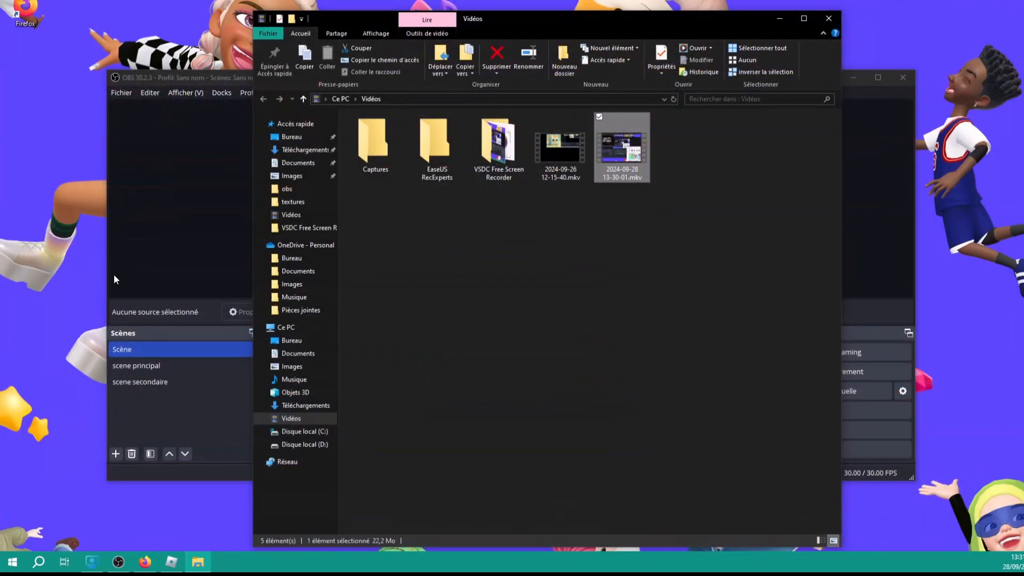
{"action": "left_click", "coordinate": [828, 18]}
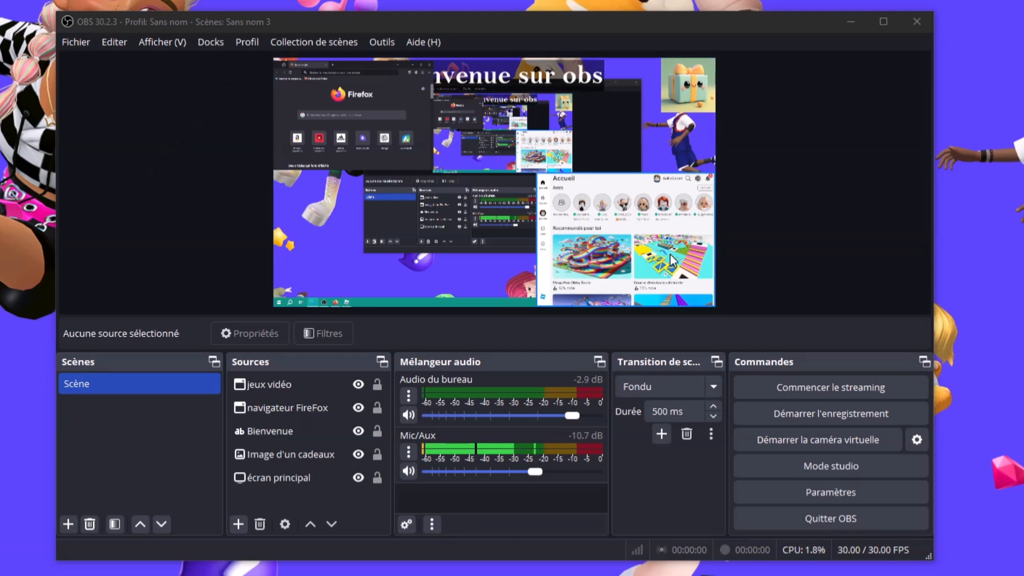
Select the game capture, Firefox, Bienvenue text and gift image sources in turn, then add a scene
{"action": "left_click", "coordinate": [683, 267]}
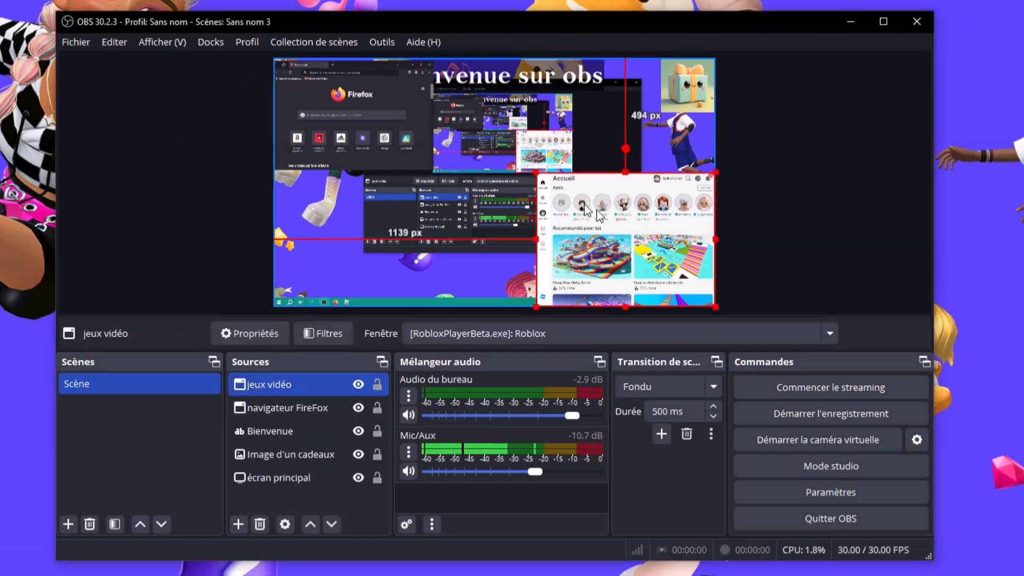
{"action": "left_click", "coordinate": [368, 123]}
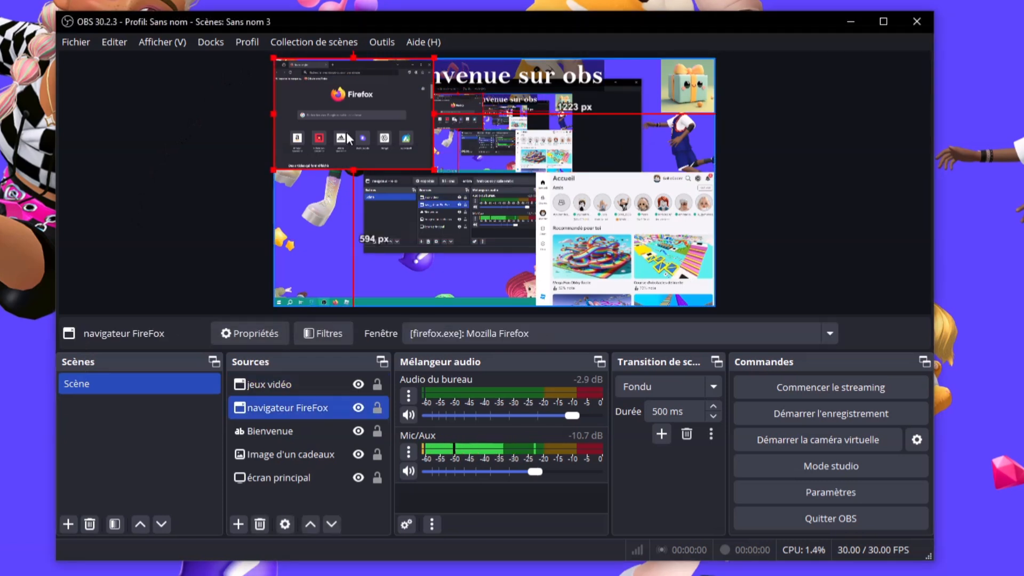
{"action": "left_click", "coordinate": [573, 79]}
{"action": "left_click", "coordinate": [702, 105]}
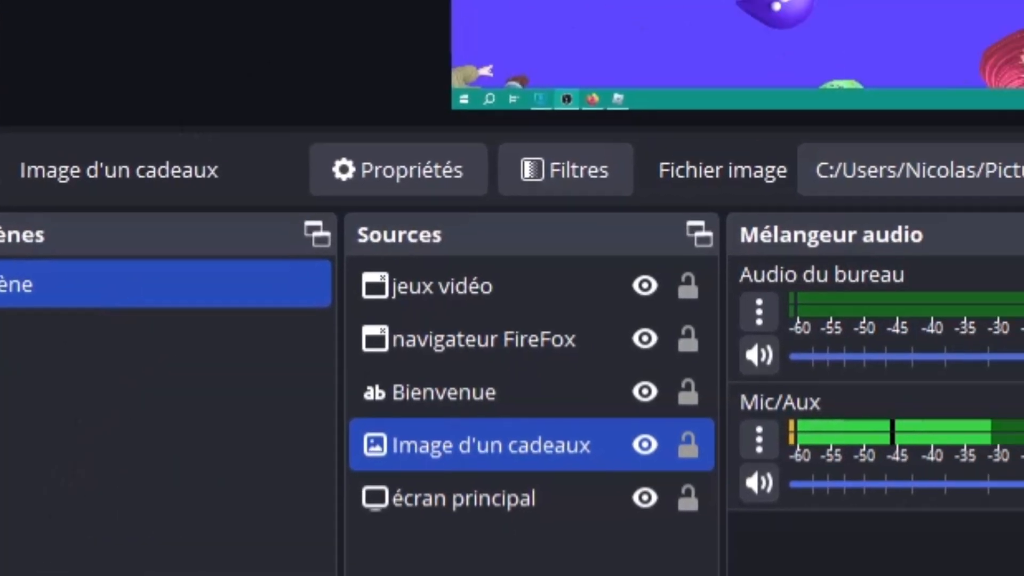
{"action": "left_click", "coordinate": [226, 457]}
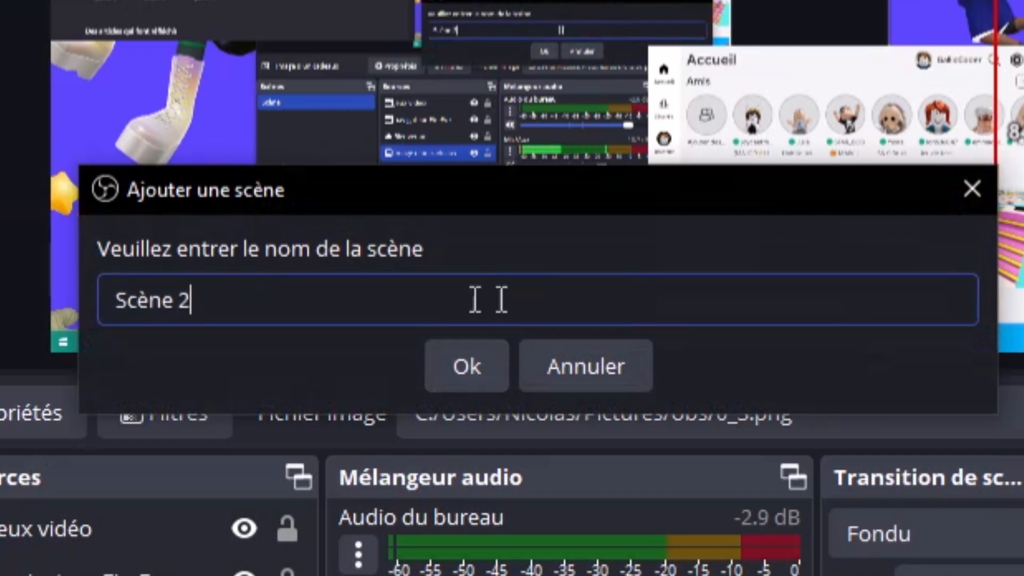
Replace the default name with 'scene secondaire' and create the scene
{"action": "triple_click", "coordinate": [473, 297]}
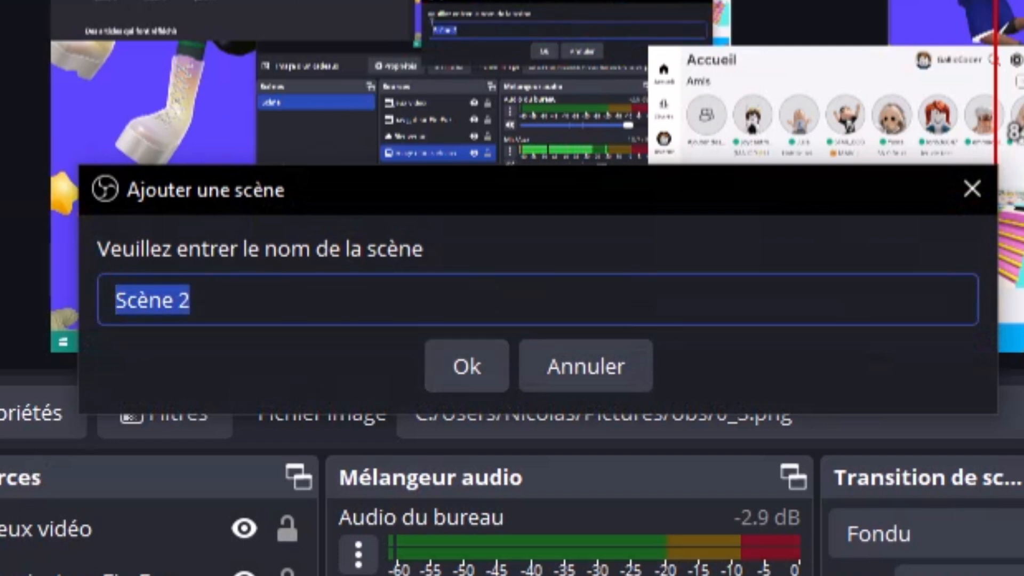
{"action": "type", "text": "scene"}
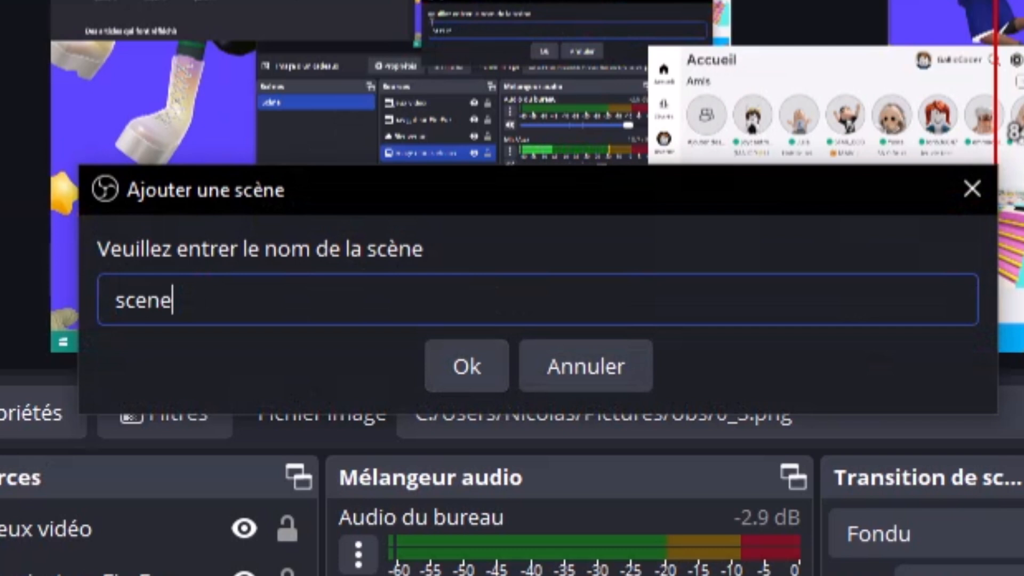
{"action": "type", "text": " seco"}
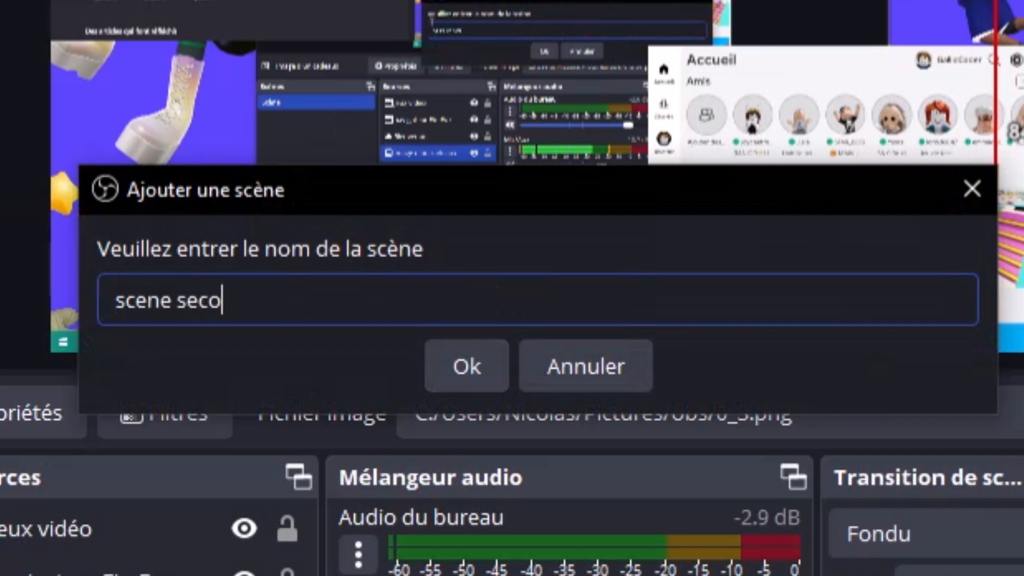
{"action": "type", "text": "ndaire"}
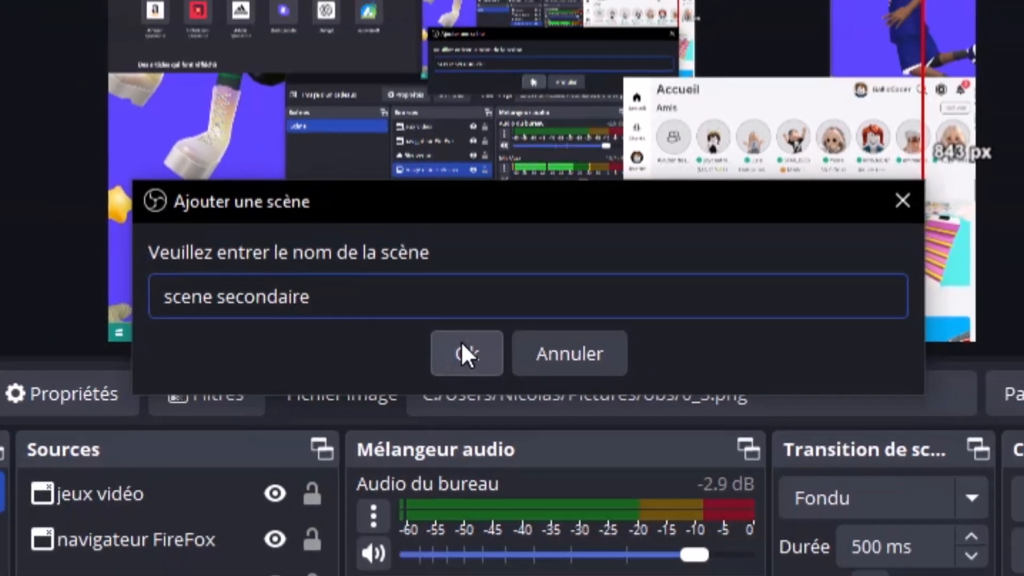
{"action": "left_click", "coordinate": [461, 344]}
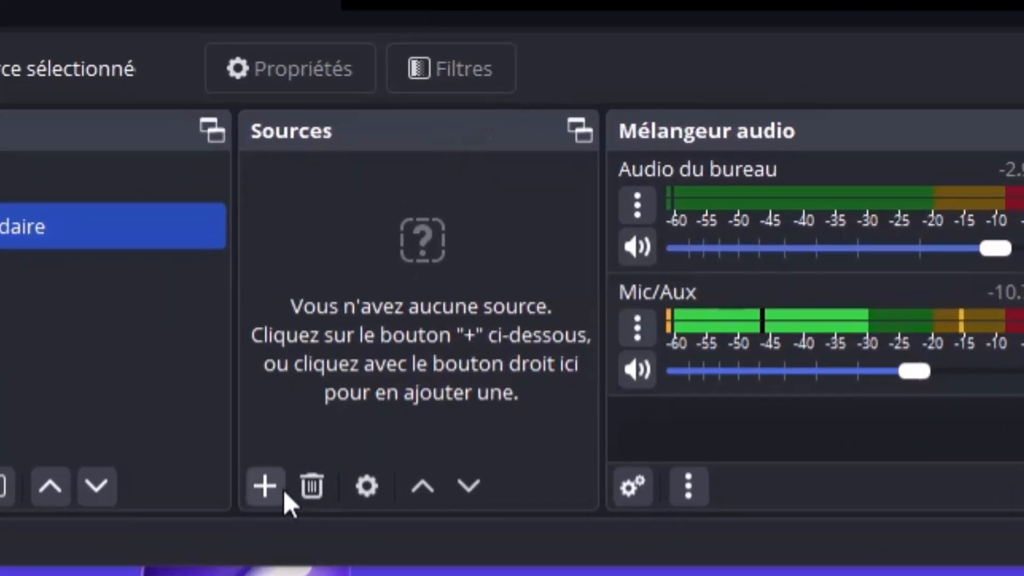
Add a Capture d'écran source to scene secondaire, naming it 'écran secondaire'
{"action": "left_click", "coordinate": [279, 487]}
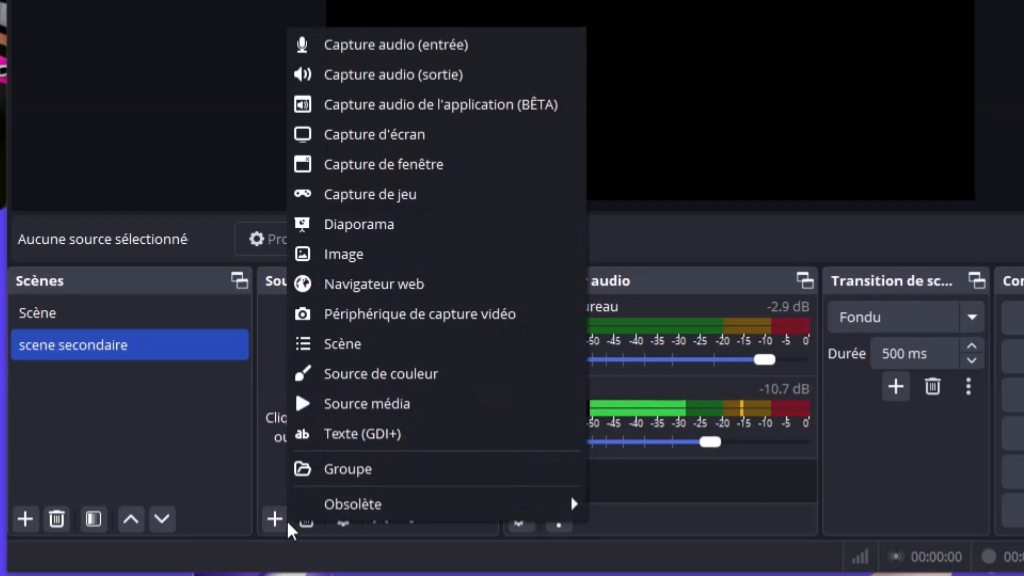
{"action": "left_click", "coordinate": [450, 147]}
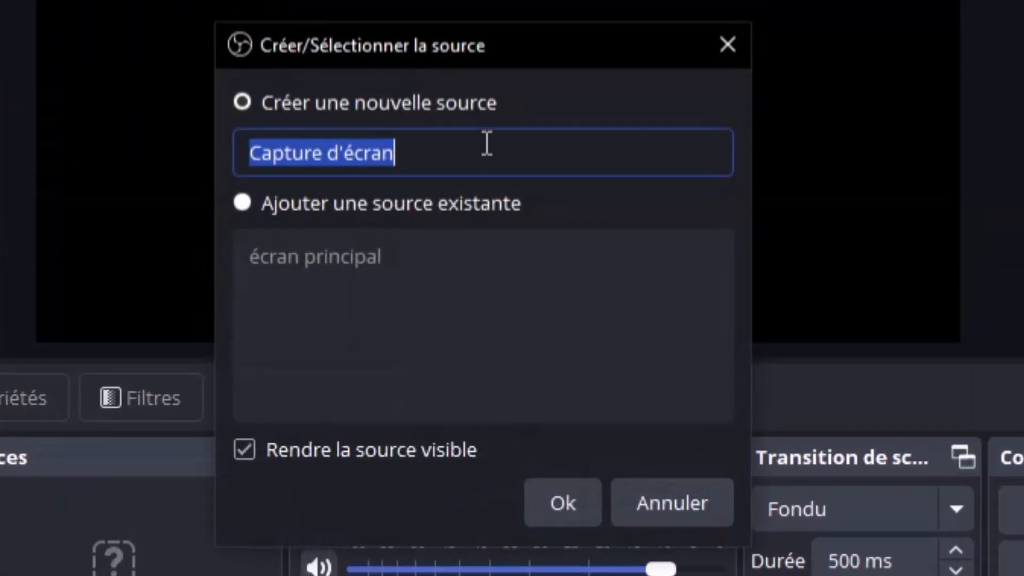
{"action": "left_click", "coordinate": [481, 143]}
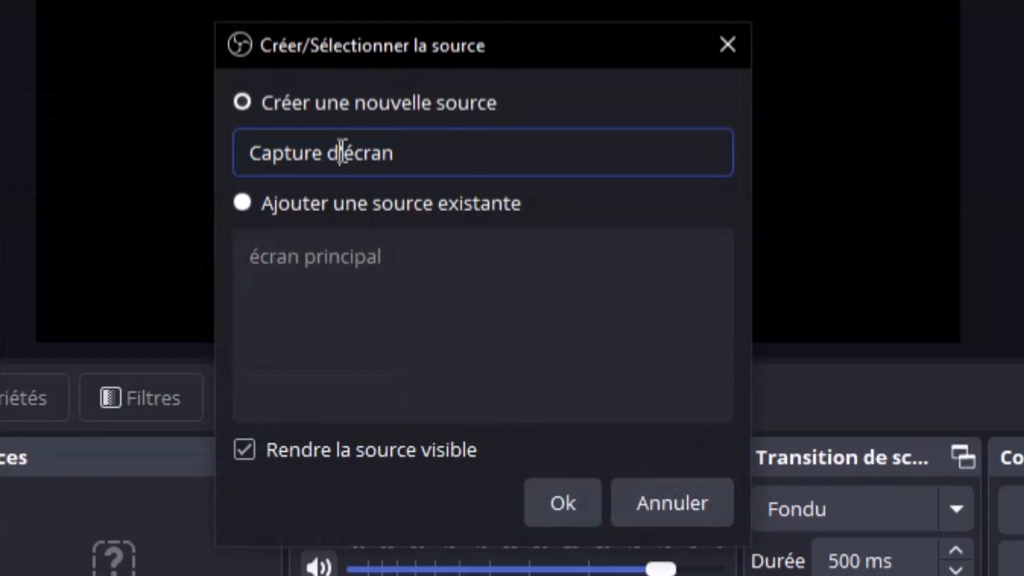
{"action": "left_click_drag", "start_coordinate": [345, 152], "coordinate": [222, 151]}
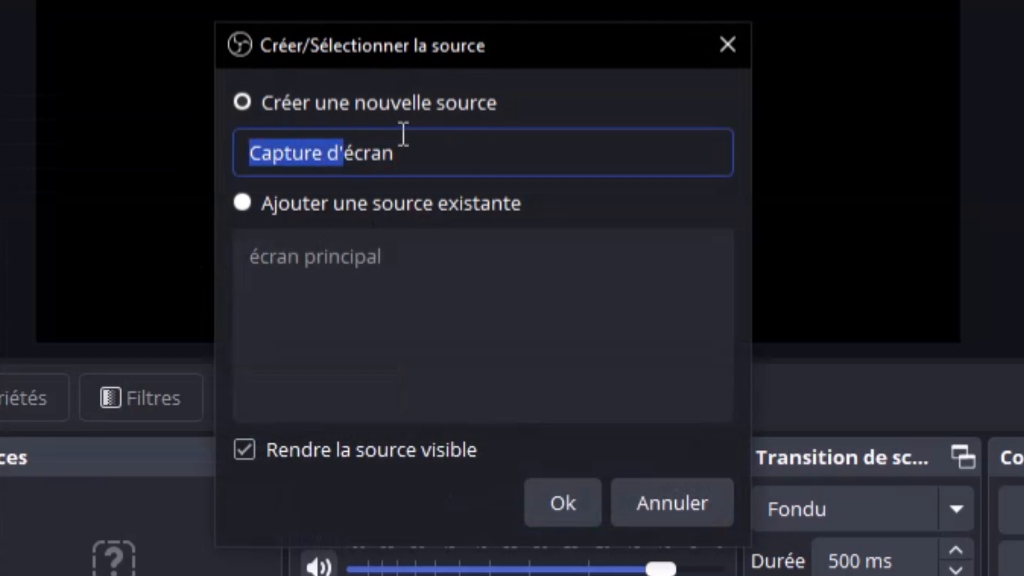
{"action": "key", "text": "BackSpace"}
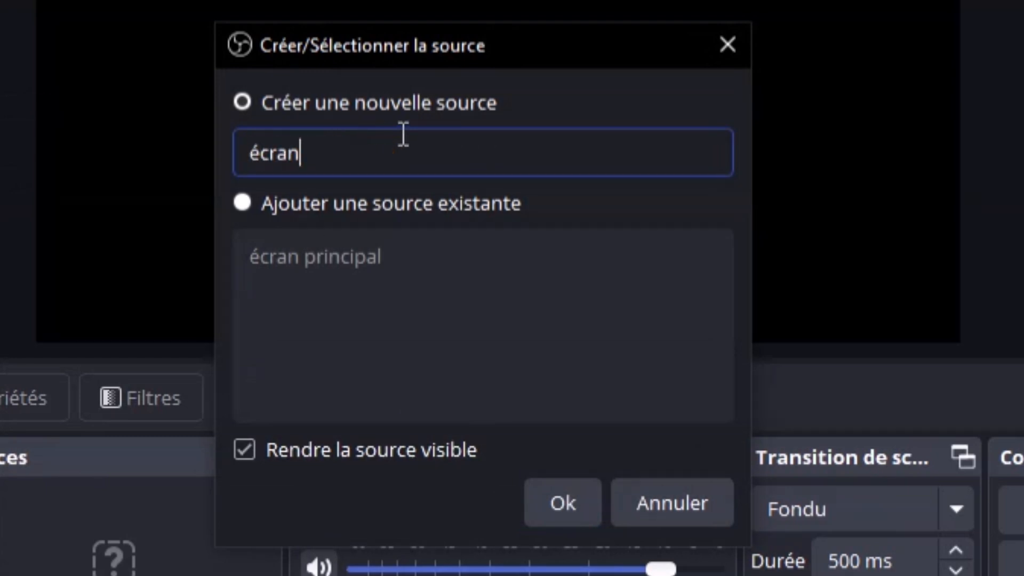
{"action": "type", "text": "secon"}
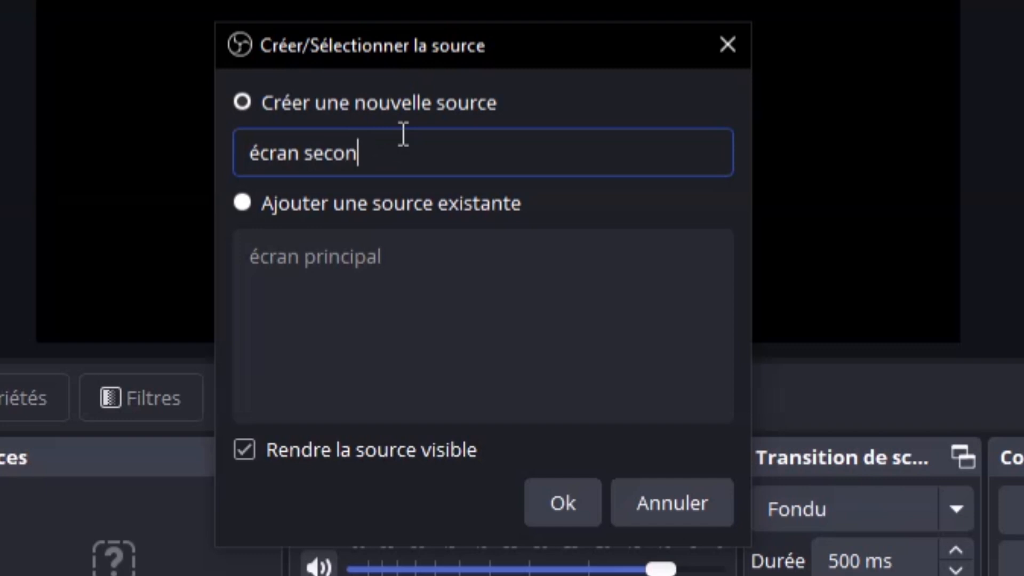
{"action": "type", "text": "daire"}
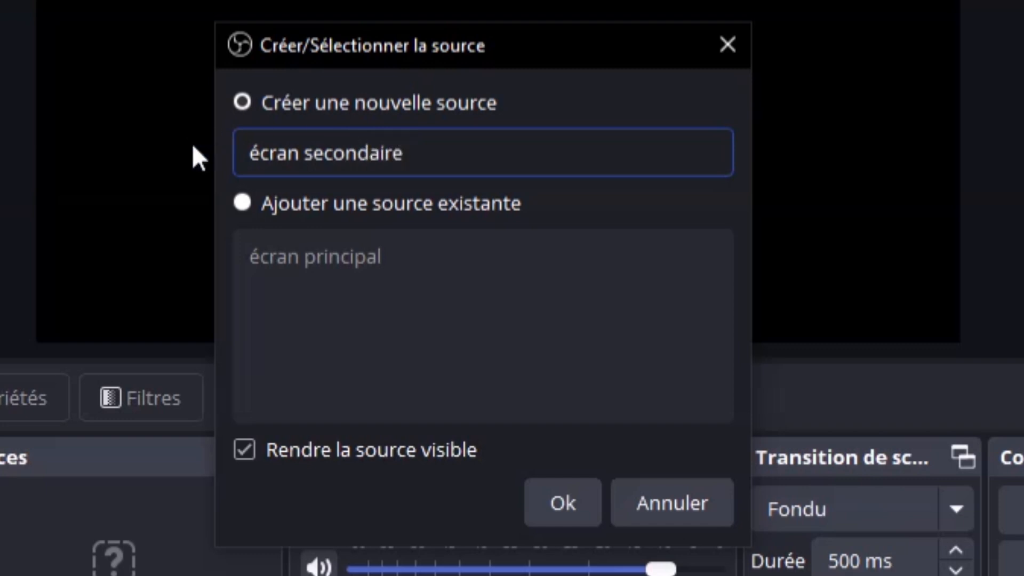
{"action": "left_click", "coordinate": [562, 503]}
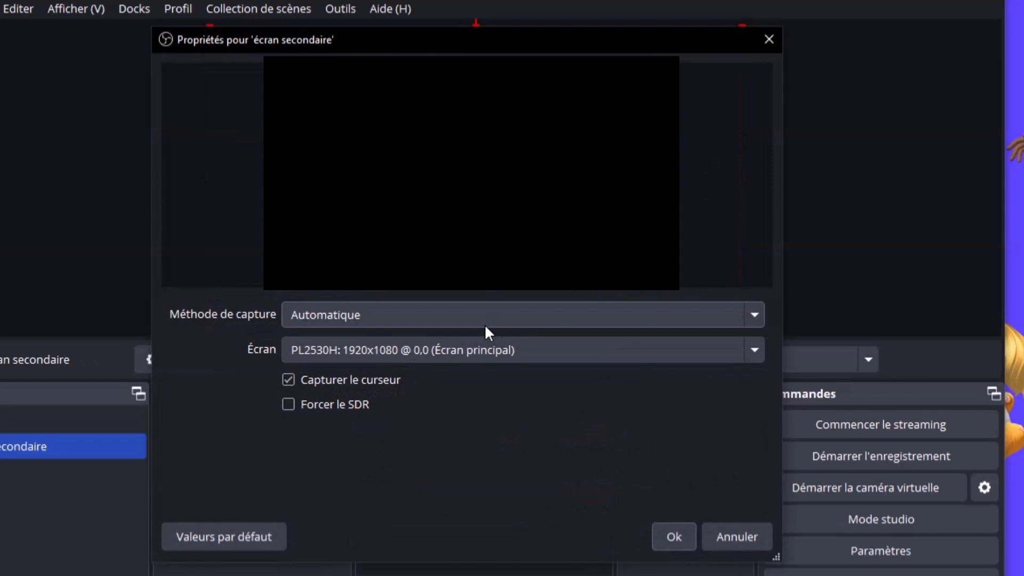
Set the capture's Écran to the 1920,0 monitor and confirm
{"action": "left_click", "coordinate": [443, 352]}
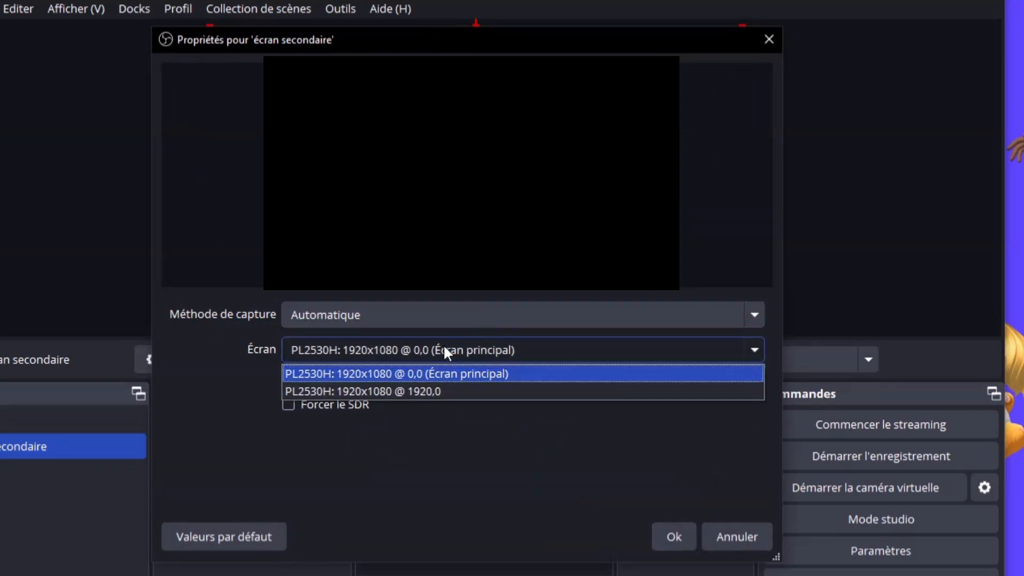
{"action": "left_click", "coordinate": [435, 392]}
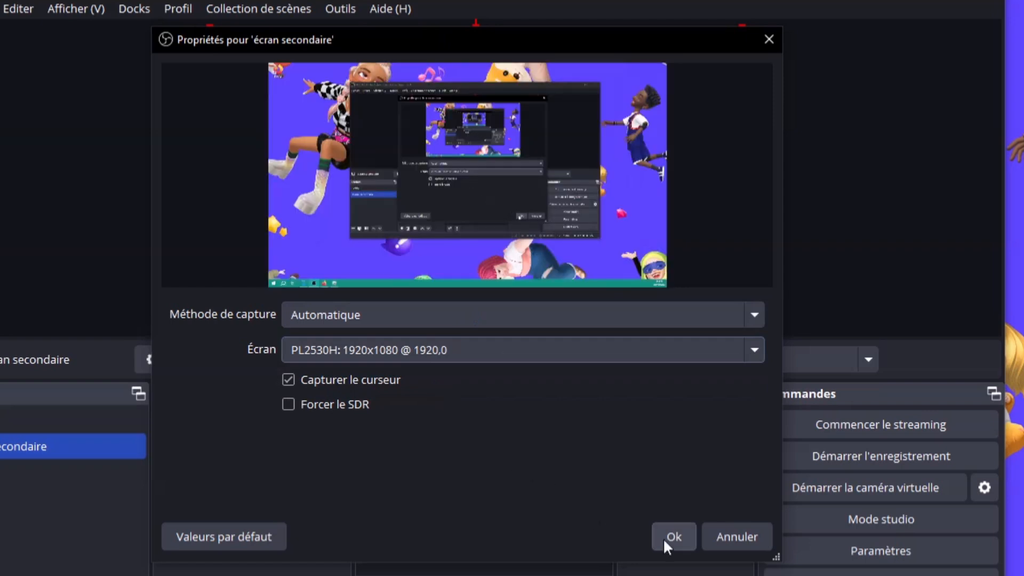
{"action": "left_click", "coordinate": [667, 538]}
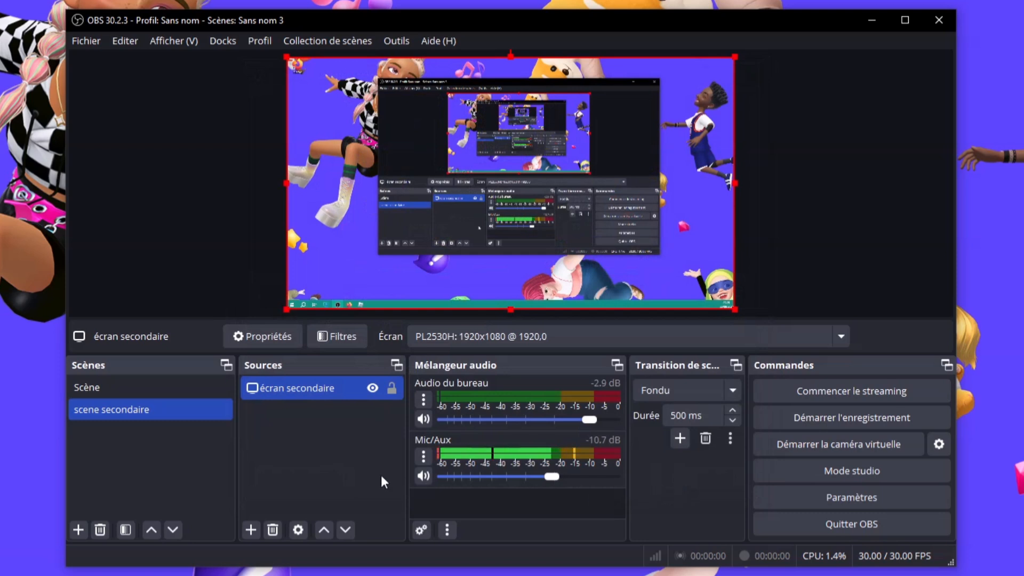
Switch between Scène and scene secondaire to compare them, finishing on Scène with its five sources
{"action": "left_click", "coordinate": [338, 480]}
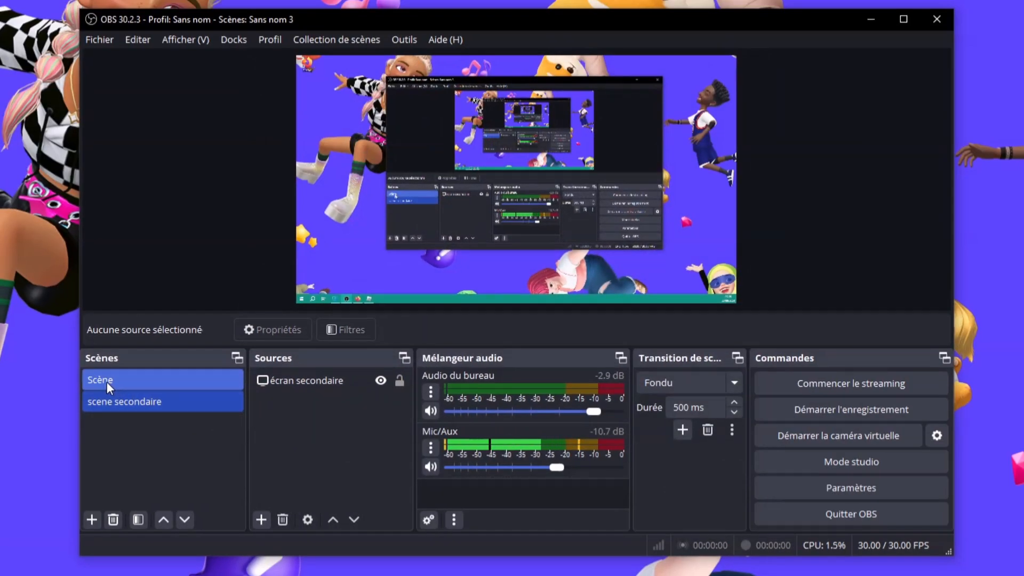
{"action": "left_click", "coordinate": [143, 380]}
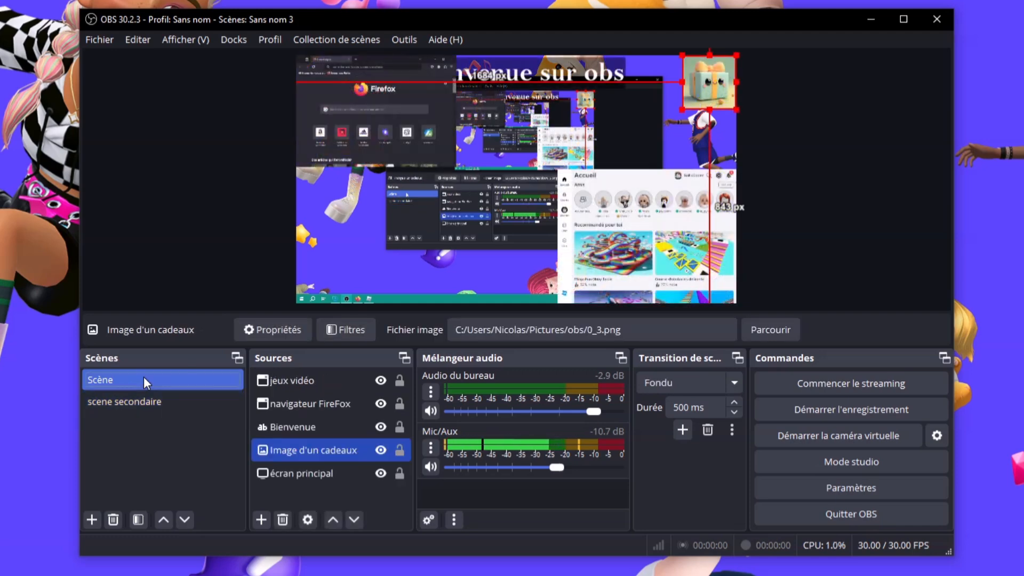
{"action": "left_click", "coordinate": [766, 116]}
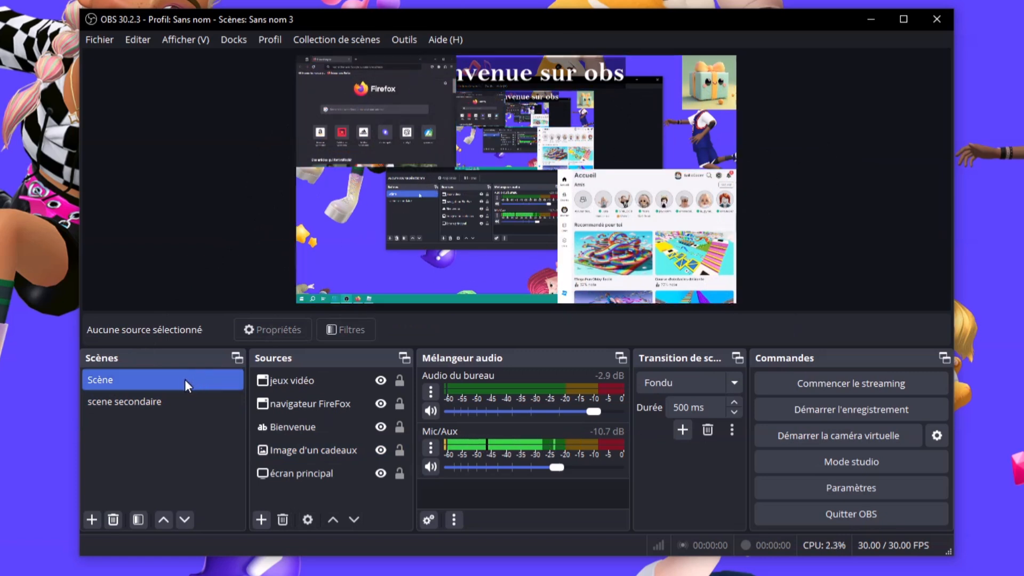
{"action": "left_click", "coordinate": [166, 398]}
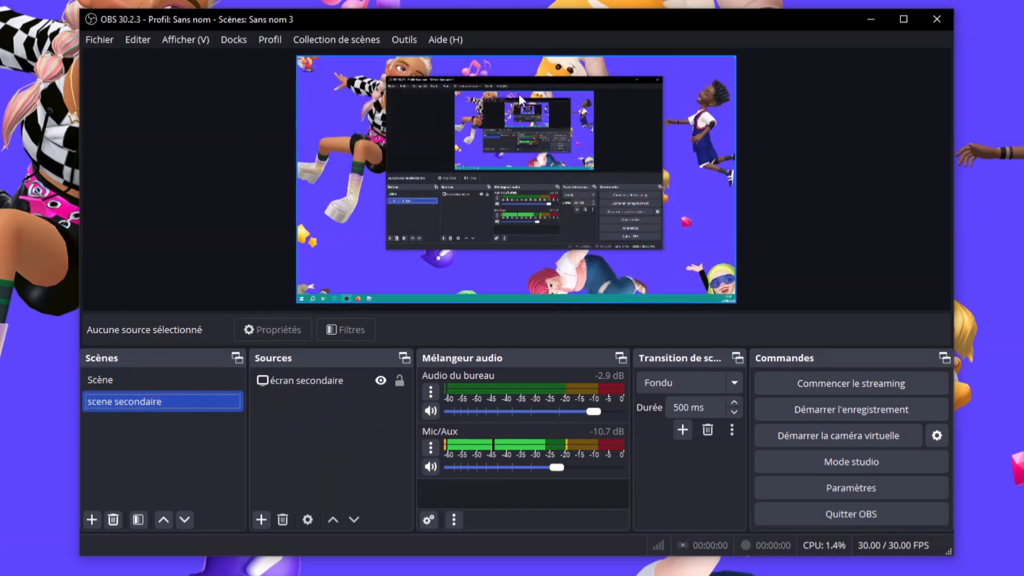
{"action": "left_click", "coordinate": [201, 383]}
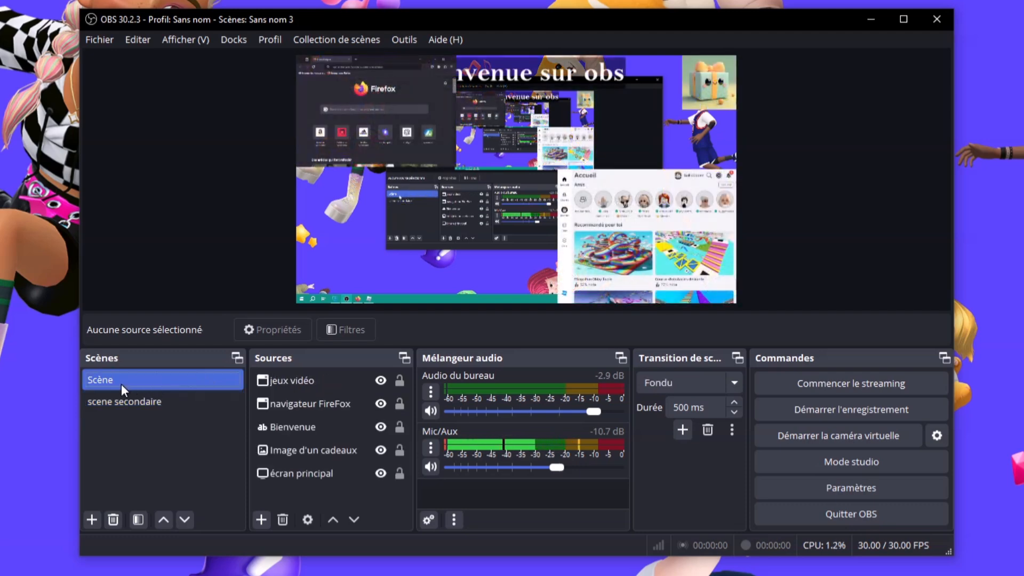
Rename the Scène scene to 'scene principal' from its right-click menu, then select the secondary scene
{"action": "right_click", "coordinate": [140, 376]}
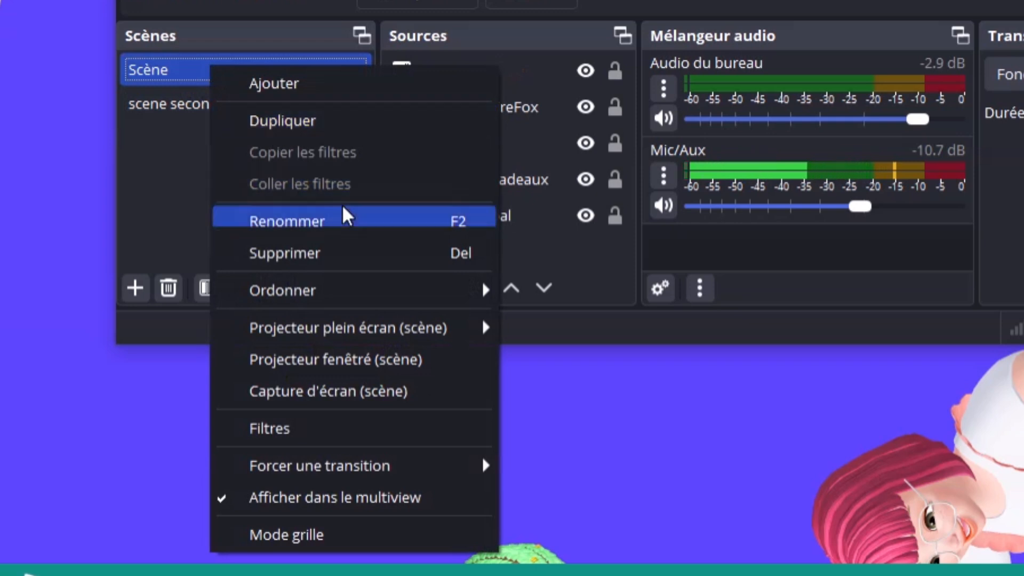
{"action": "left_click", "coordinate": [344, 216]}
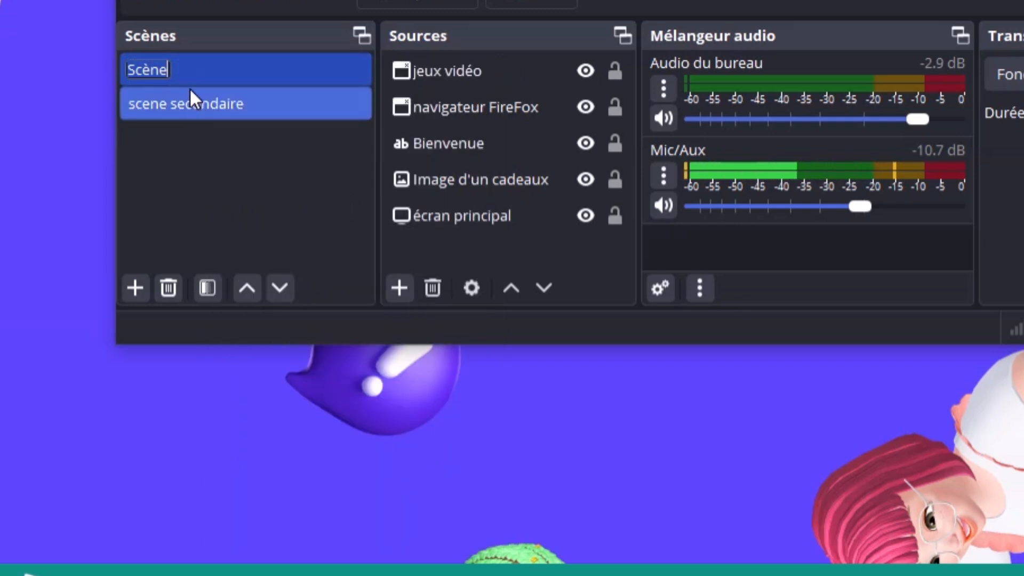
{"action": "type", "text": "scene"}
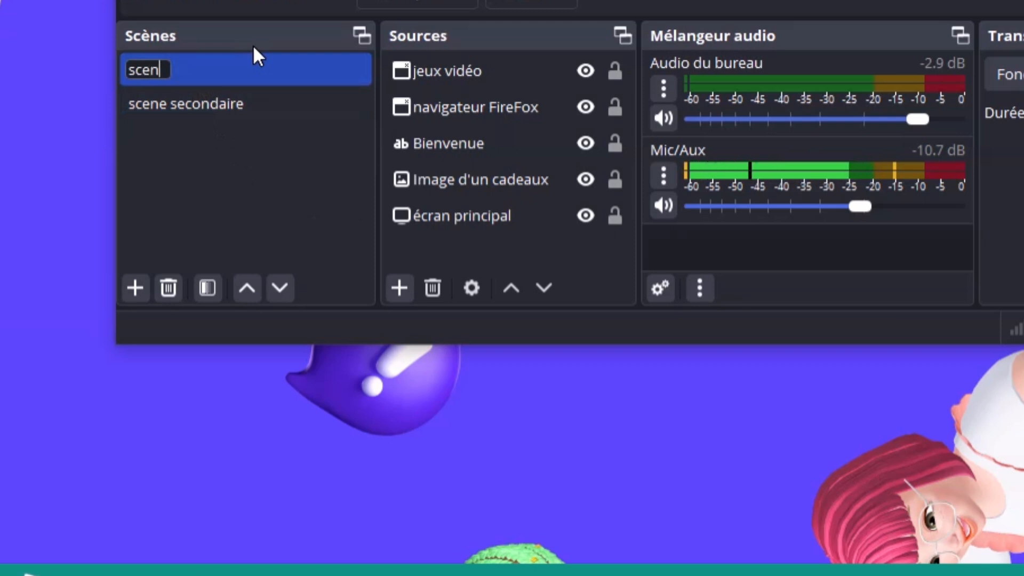
{"action": "type", "text": "incipal"}
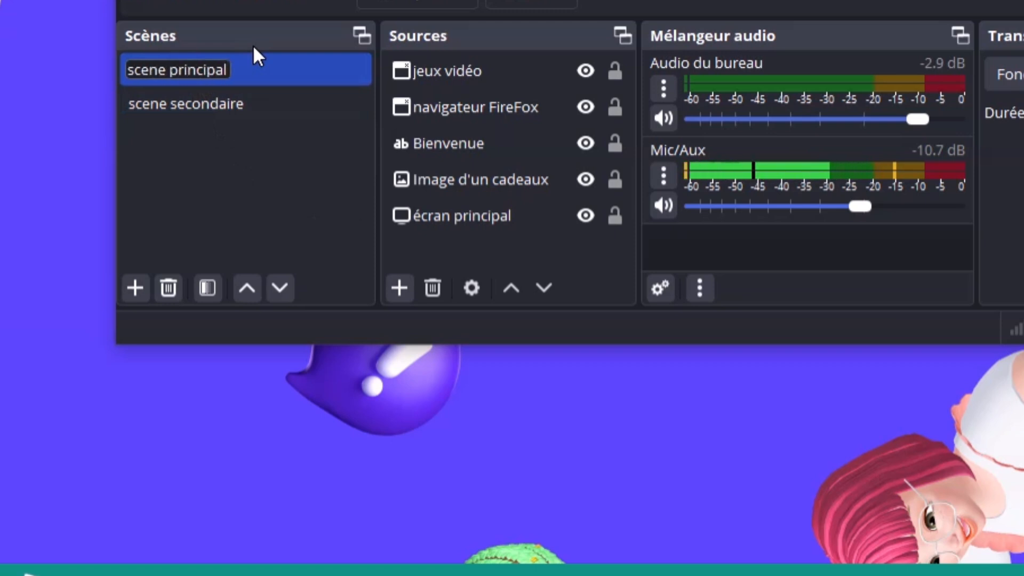
{"action": "key", "text": "Return"}
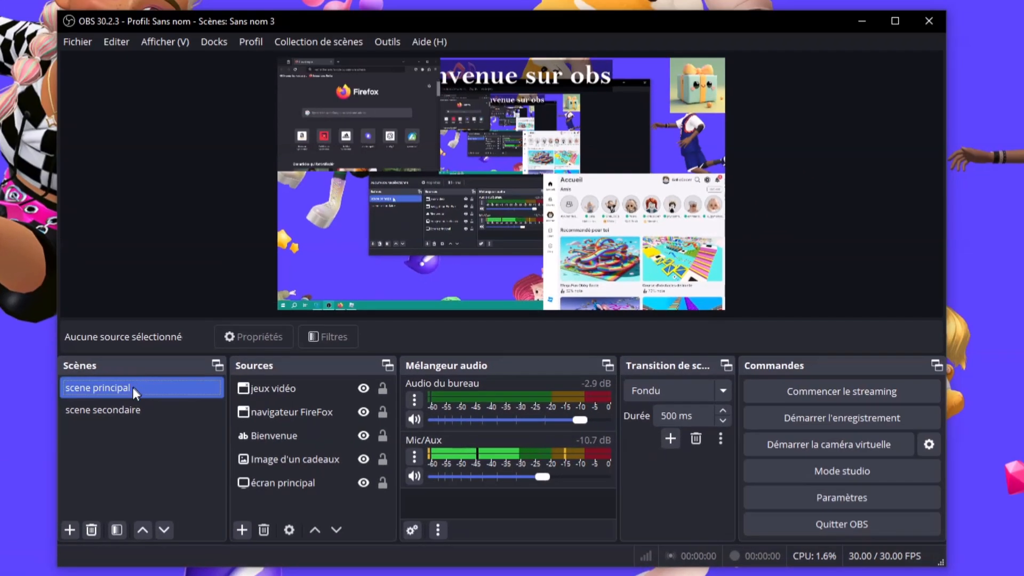
{"action": "left_click", "coordinate": [231, 109]}
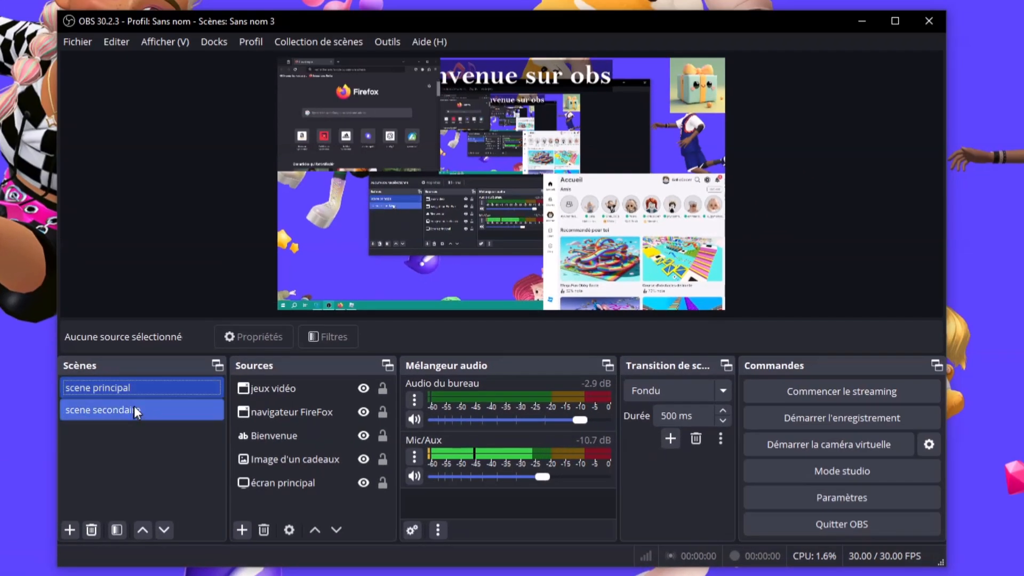
Switch back and forth between scene principal and scene secondaire to watch the fade transition
{"action": "left_click", "coordinate": [140, 408]}
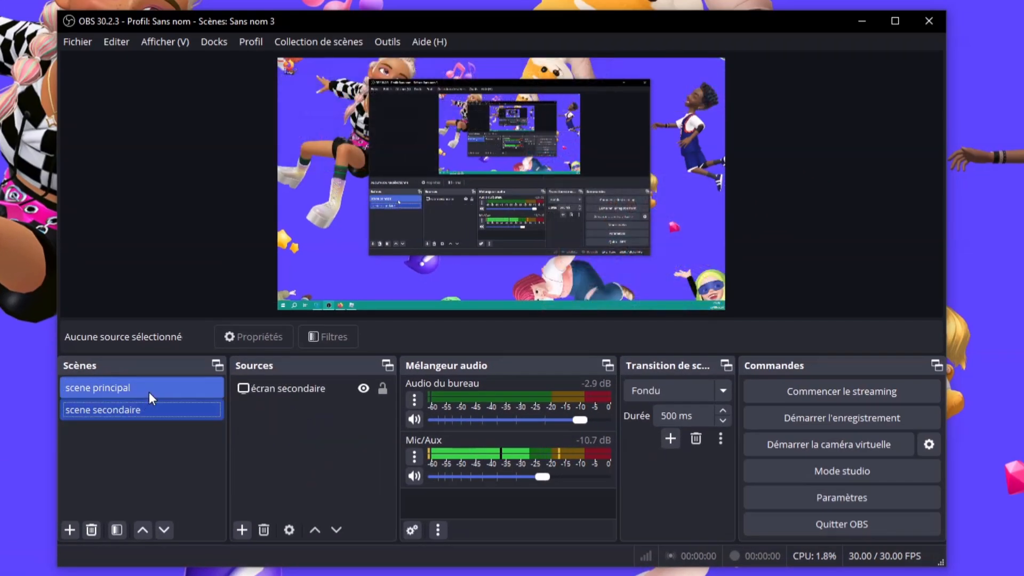
{"action": "left_click", "coordinate": [149, 392]}
{"action": "left_click", "coordinate": [145, 406]}
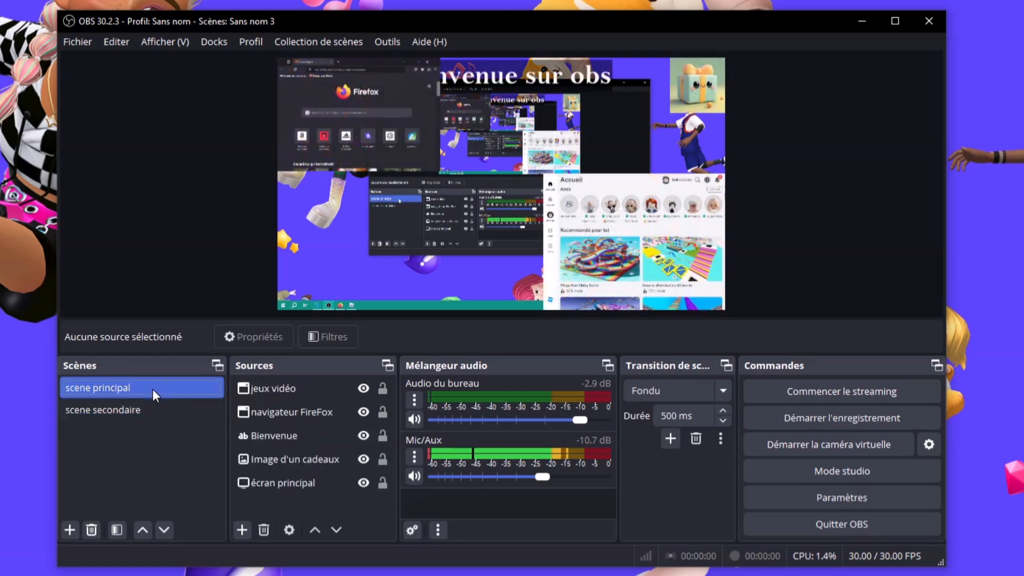
{"action": "left_click", "coordinate": [147, 405]}
{"action": "left_click", "coordinate": [146, 395]}
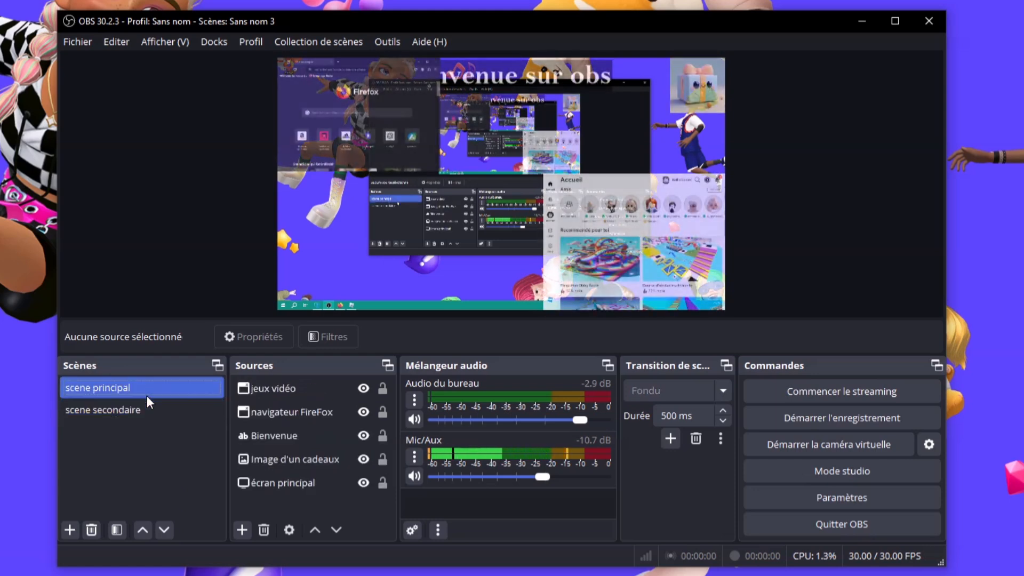
{"action": "left_click", "coordinate": [146, 401]}
{"action": "left_click", "coordinate": [147, 390]}
{"action": "left_click", "coordinate": [147, 408]}
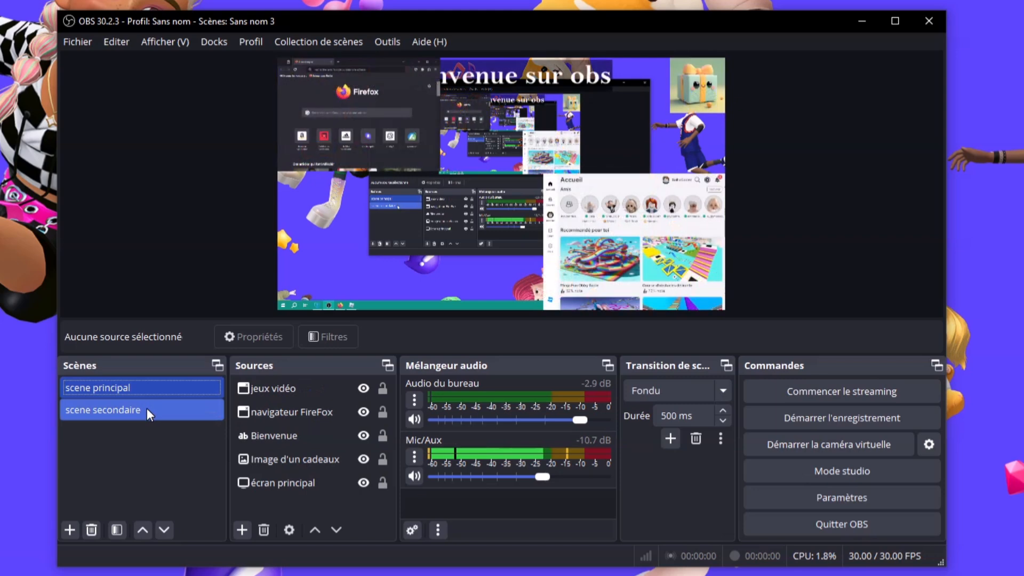
{"action": "left_click", "coordinate": [149, 384]}
Toggle the two scenes a few more times, then widen the OBS window to the left
{"action": "left_click", "coordinate": [152, 408]}
{"action": "left_click", "coordinate": [156, 385]}
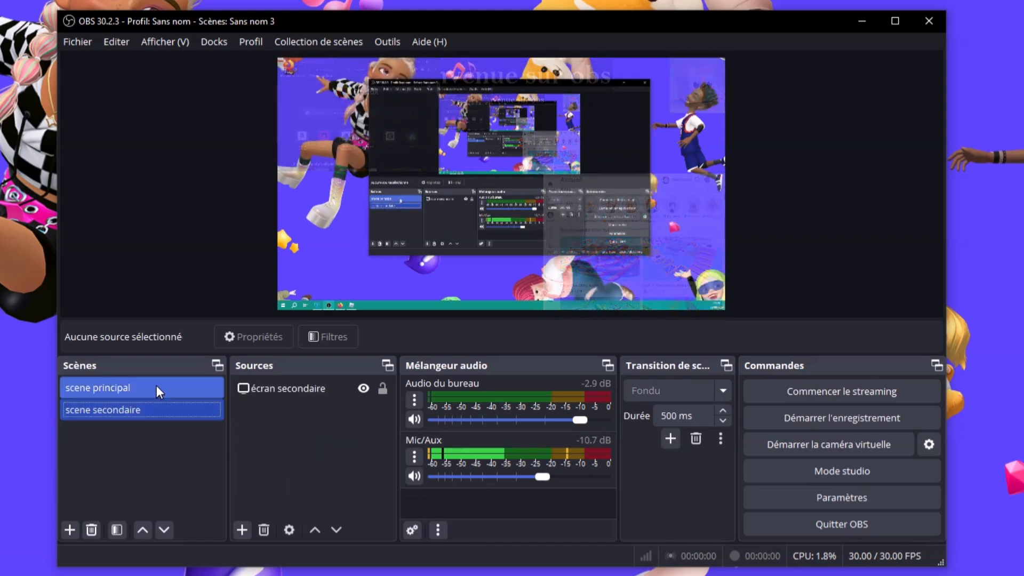
{"action": "left_click", "coordinate": [151, 409]}
{"action": "left_click", "coordinate": [153, 396]}
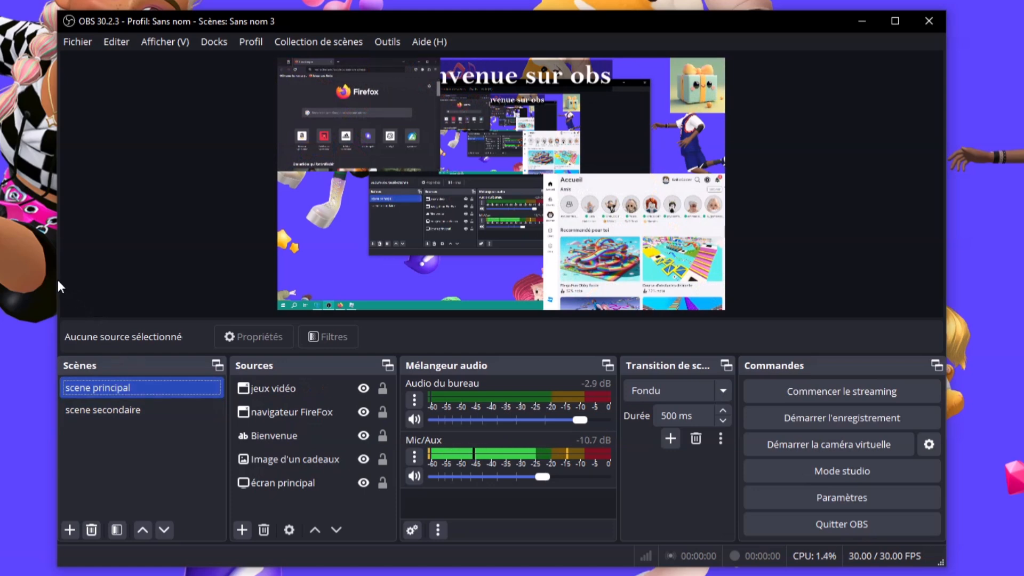
{"action": "left_click_drag", "start_coordinate": [56, 277], "coordinate": [0, 286]}
{"action": "left_click_drag", "start_coordinate": [78, 299], "coordinate": [51, 305]}
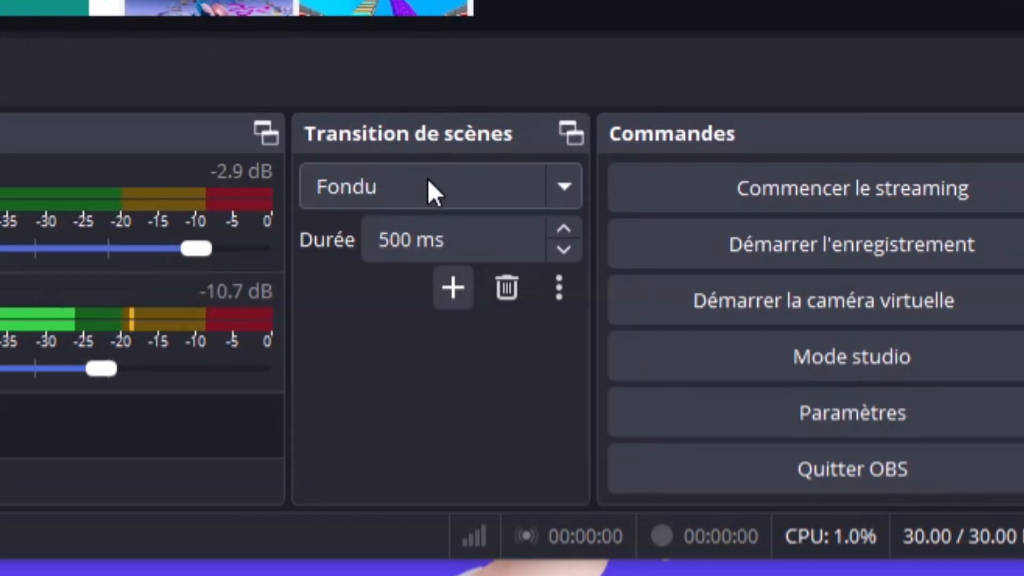
{"action": "left_click", "coordinate": [431, 192]}
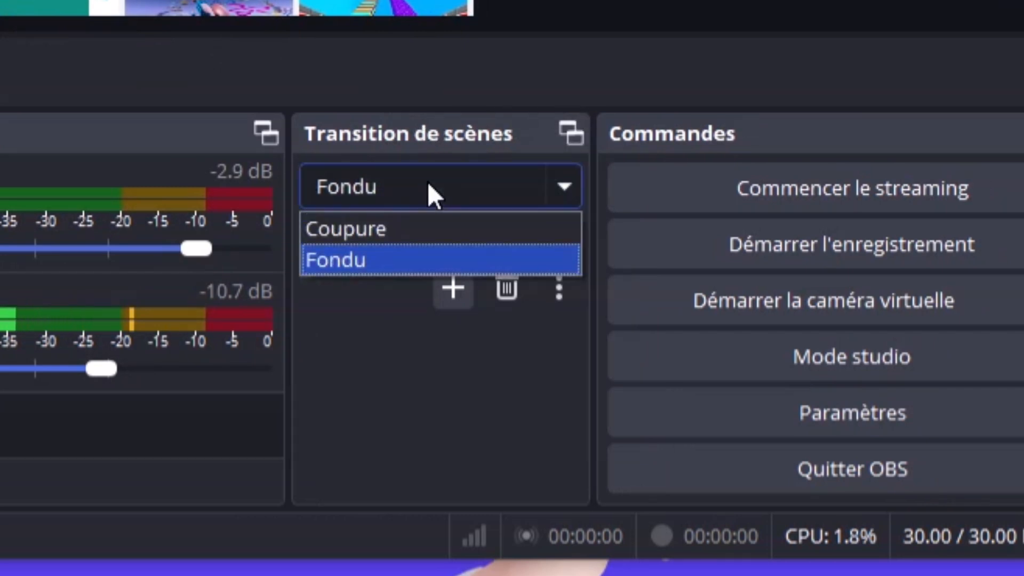
{"action": "left_click", "coordinate": [417, 230]}
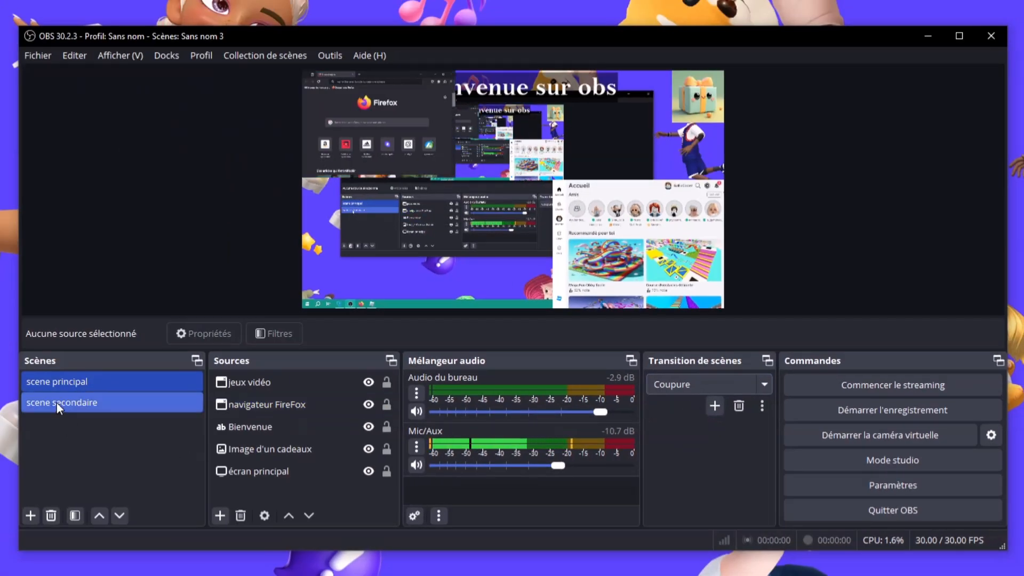
{"action": "left_click", "coordinate": [61, 404]}
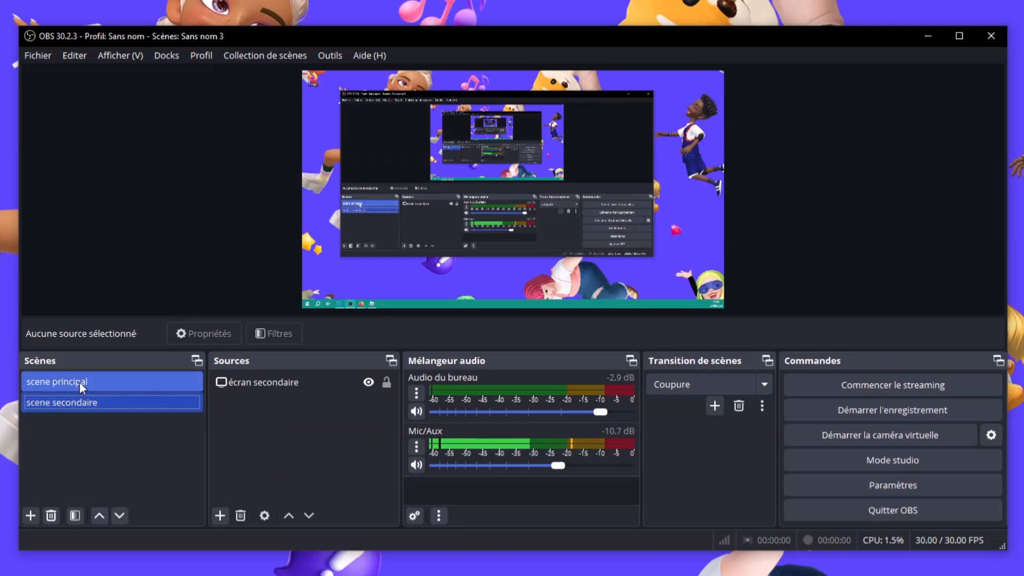
{"action": "left_click", "coordinate": [80, 382]}
{"action": "left_click", "coordinate": [79, 401]}
{"action": "left_click", "coordinate": [88, 386]}
{"action": "left_click", "coordinate": [101, 402]}
{"action": "left_click", "coordinate": [105, 386]}
{"action": "left_click", "coordinate": [98, 401]}
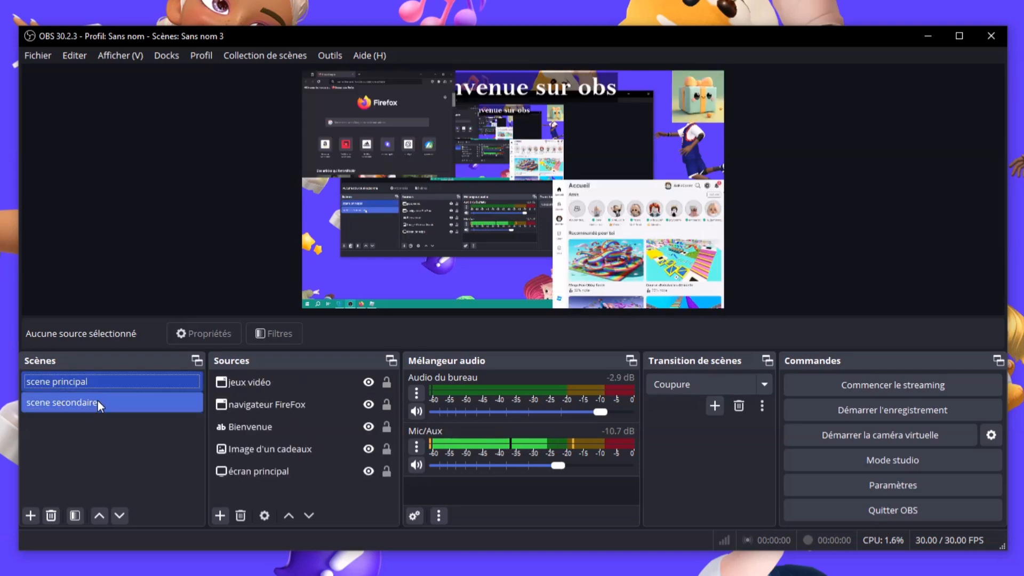
{"action": "left_click", "coordinate": [105, 388]}
{"action": "left_click", "coordinate": [104, 381]}
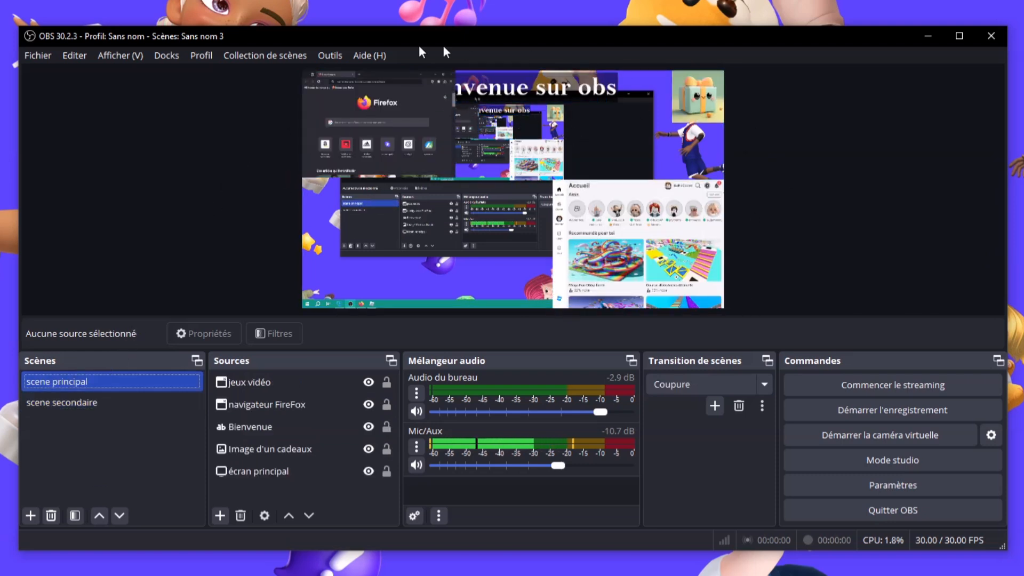
{"action": "left_click", "coordinate": [112, 403]}
{"action": "left_click", "coordinate": [128, 382]}
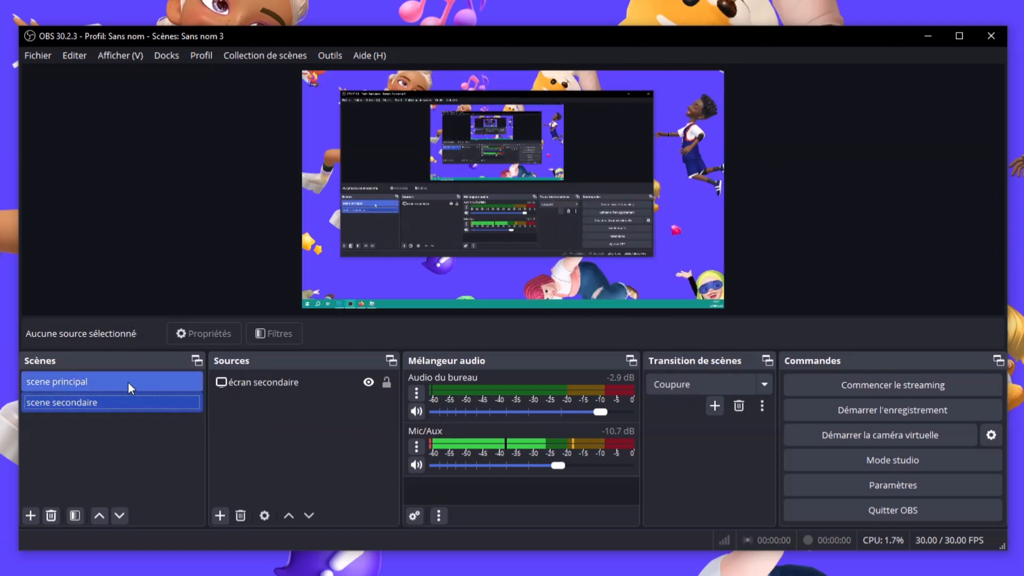
{"action": "left_click", "coordinate": [113, 399]}
{"action": "left_click", "coordinate": [122, 385]}
{"action": "left_click", "coordinate": [118, 399]}
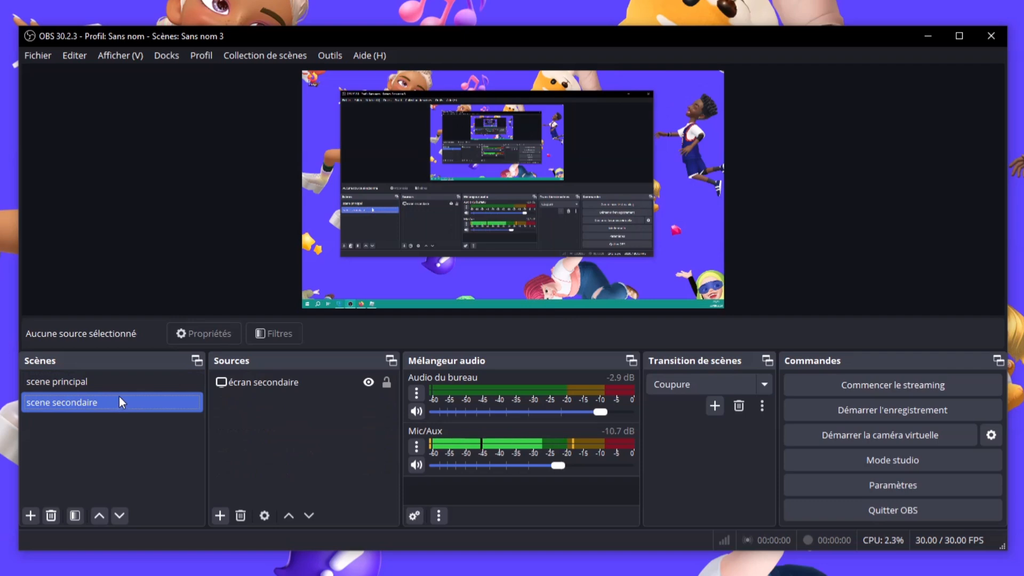
{"action": "left_click", "coordinate": [149, 377]}
{"action": "left_click", "coordinate": [137, 397]}
{"action": "left_click", "coordinate": [140, 383]}
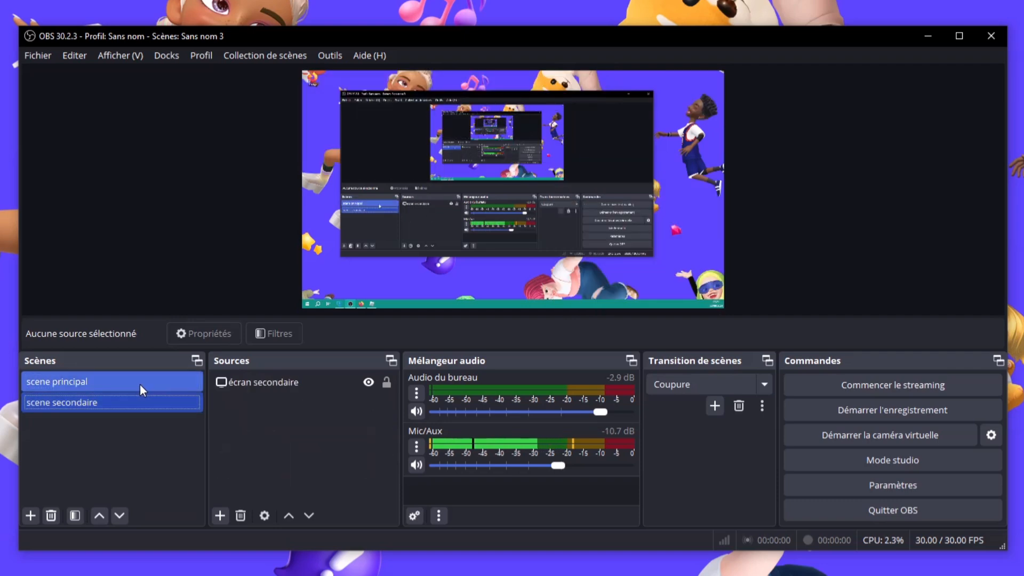
{"action": "left_click", "coordinate": [133, 404]}
{"action": "left_click", "coordinate": [152, 388]}
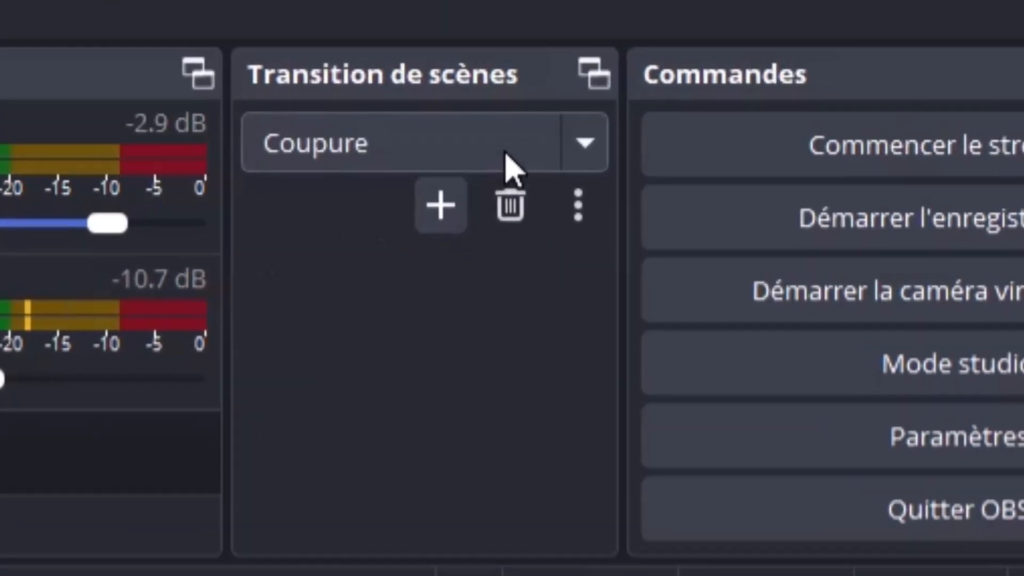
{"action": "left_click", "coordinate": [737, 389]}
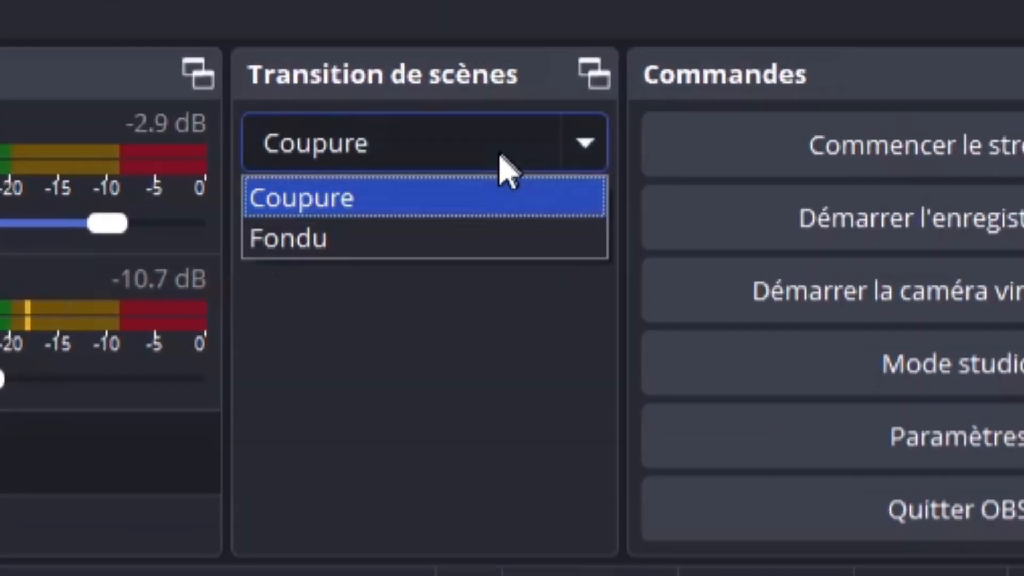
{"action": "left_click", "coordinate": [361, 232]}
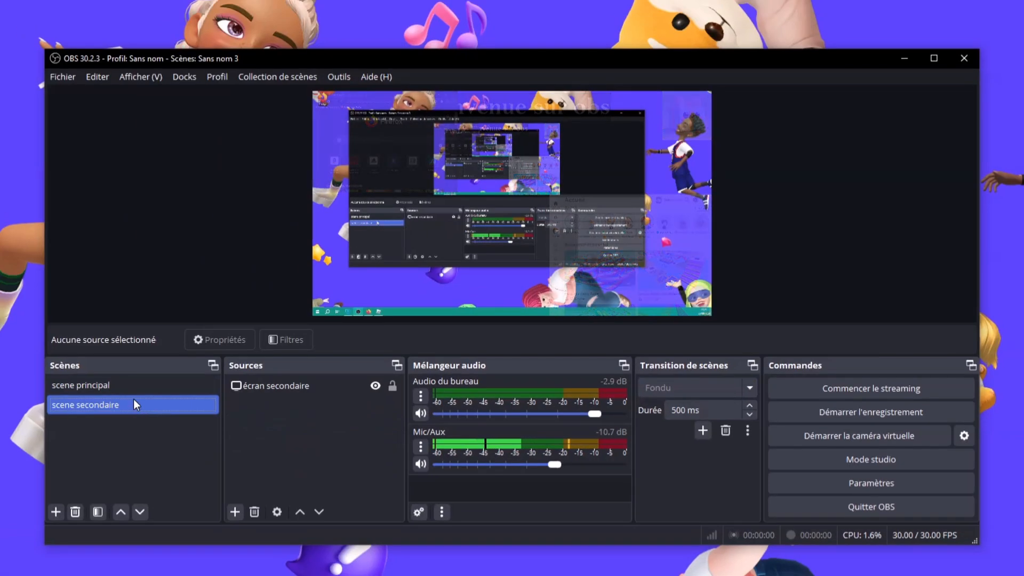
{"action": "left_click", "coordinate": [143, 388]}
{"action": "left_click", "coordinate": [139, 404]}
{"action": "left_click", "coordinate": [148, 392]}
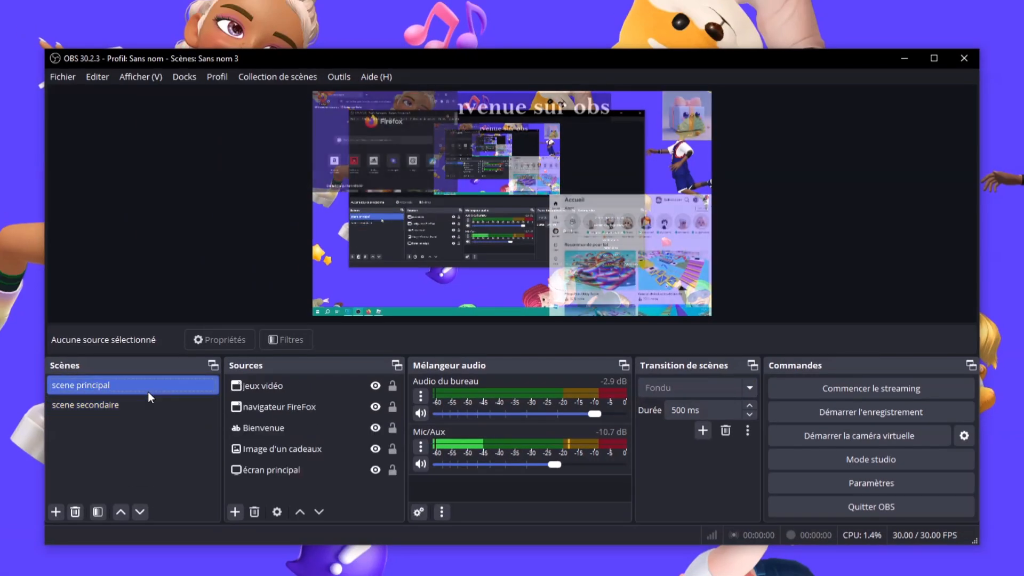
{"action": "left_click", "coordinate": [357, 447]}
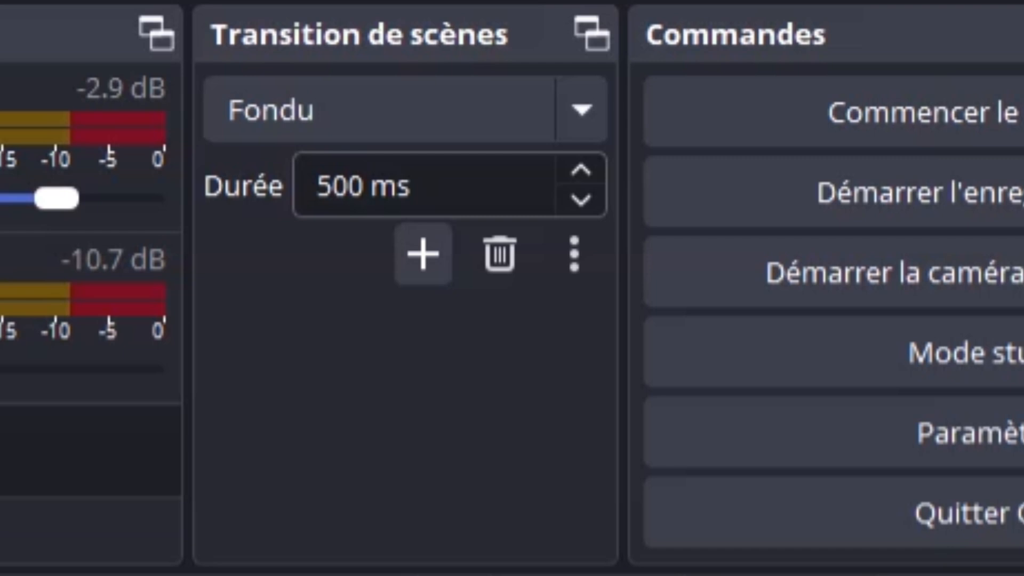
{"action": "double_click", "coordinate": [329, 185]}
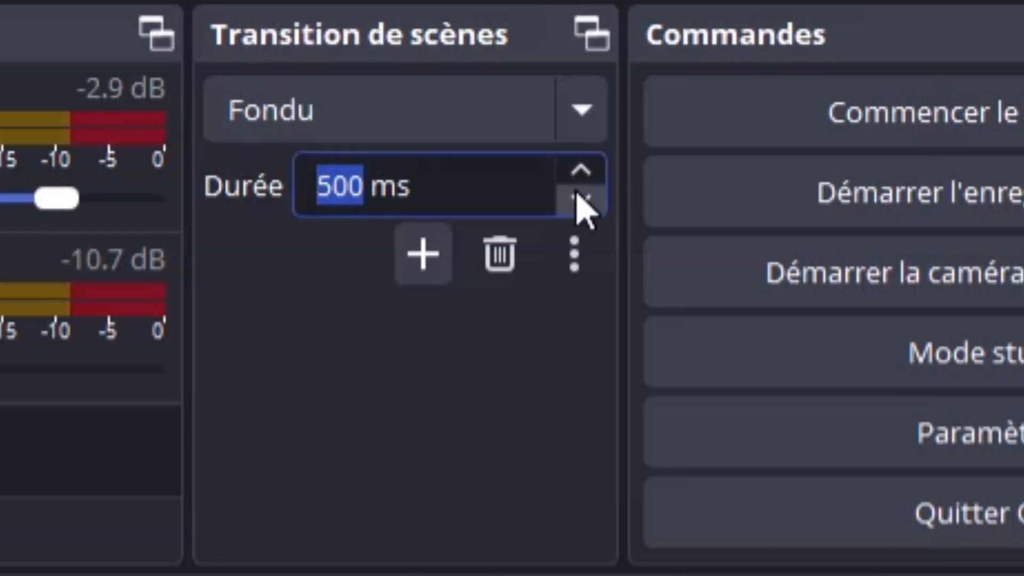
{"action": "type", "text": "900"}
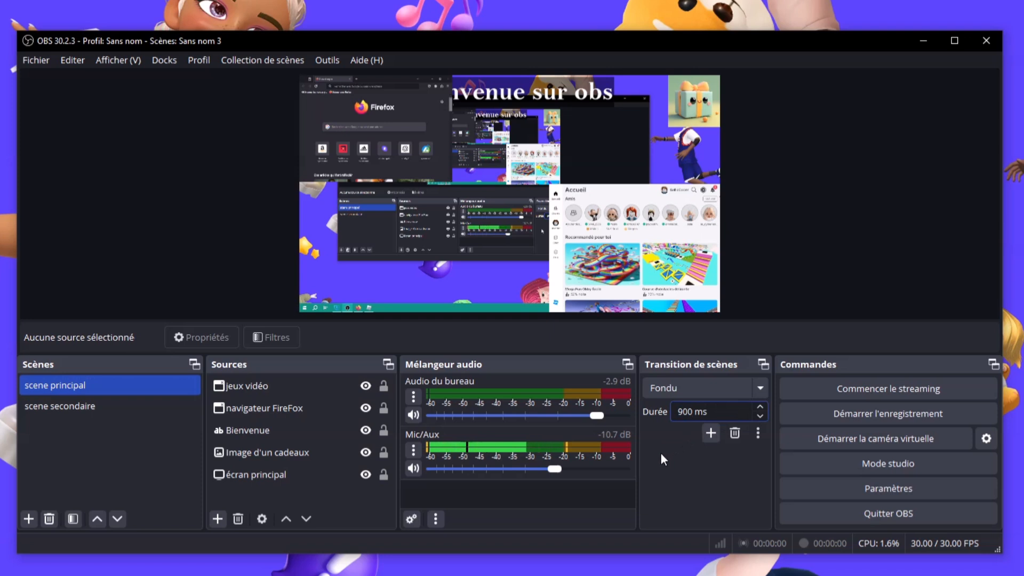
{"action": "left_click", "coordinate": [84, 406]}
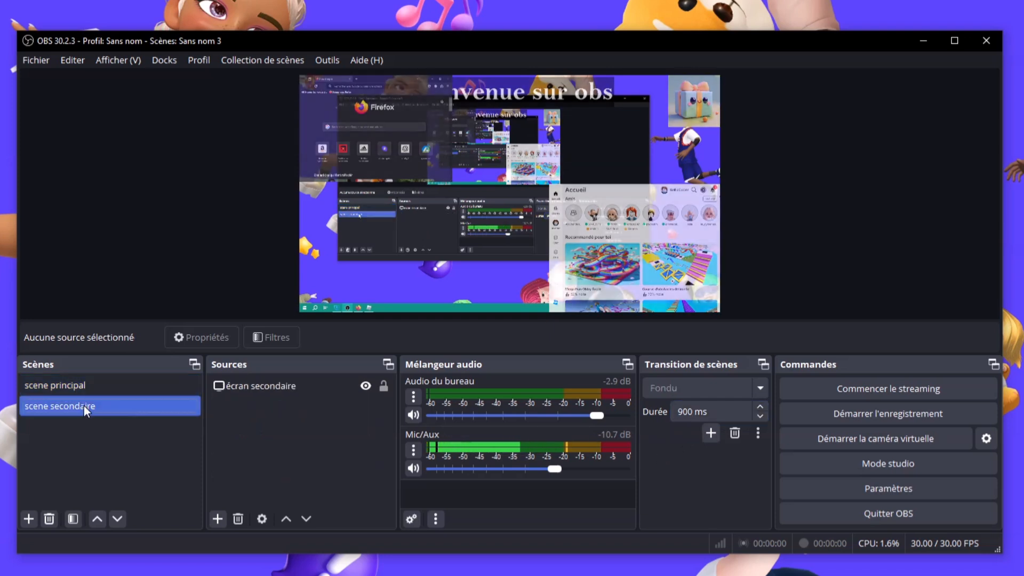
{"action": "left_click", "coordinate": [64, 386]}
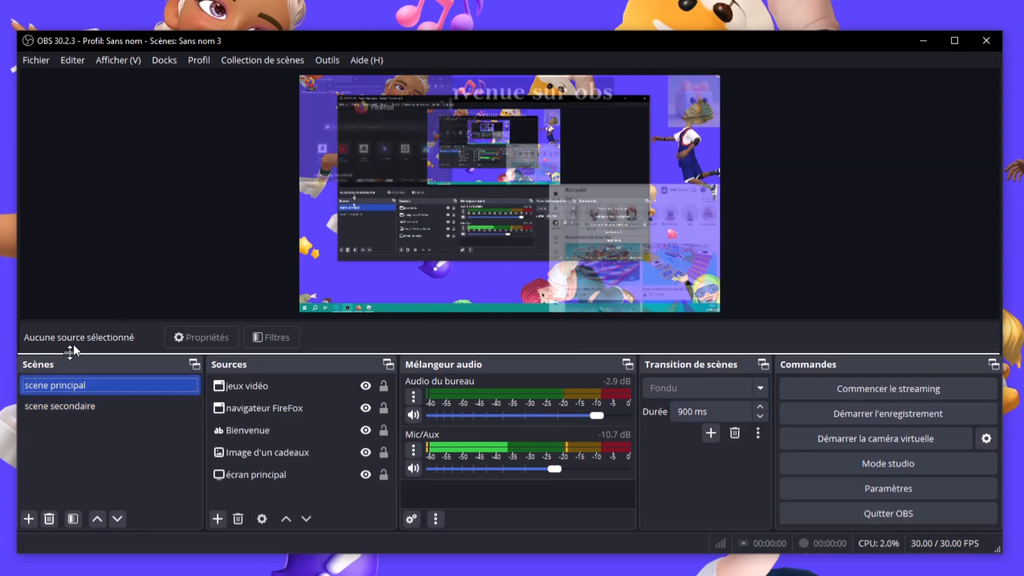
{"action": "left_click", "coordinate": [72, 414]}
{"action": "left_click", "coordinate": [88, 388]}
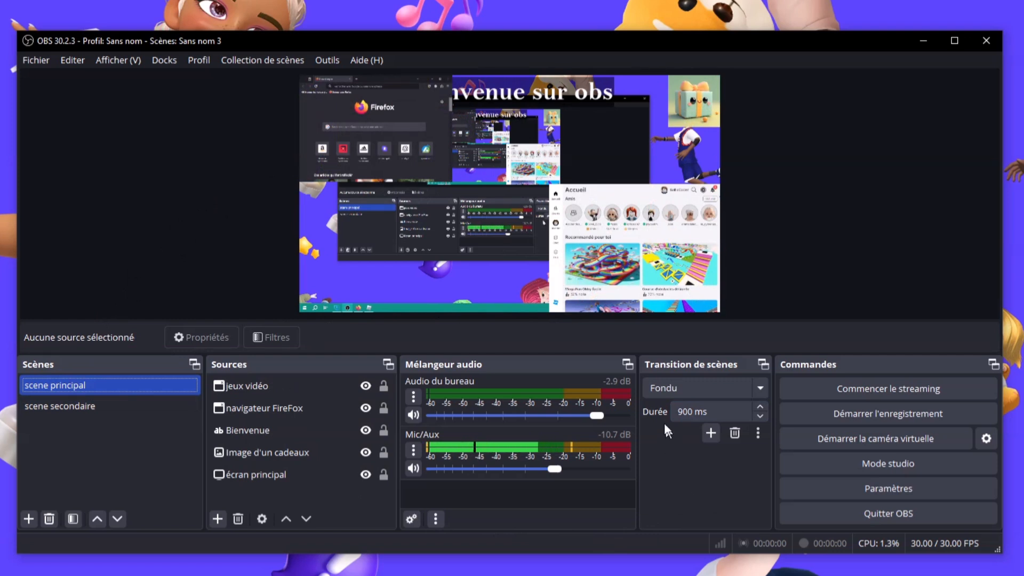
{"action": "left_click", "coordinate": [736, 392]}
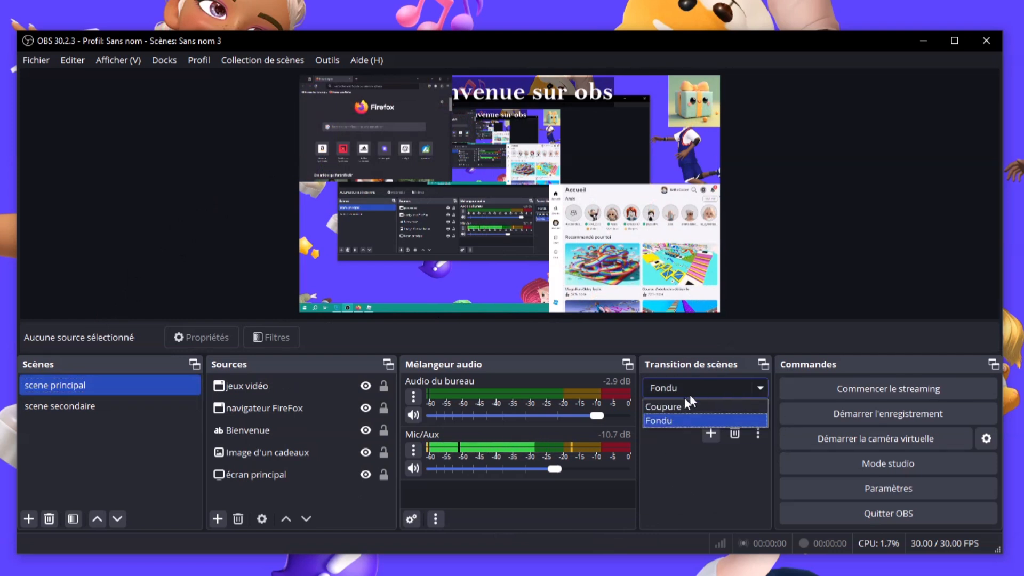
{"action": "left_click", "coordinate": [685, 460]}
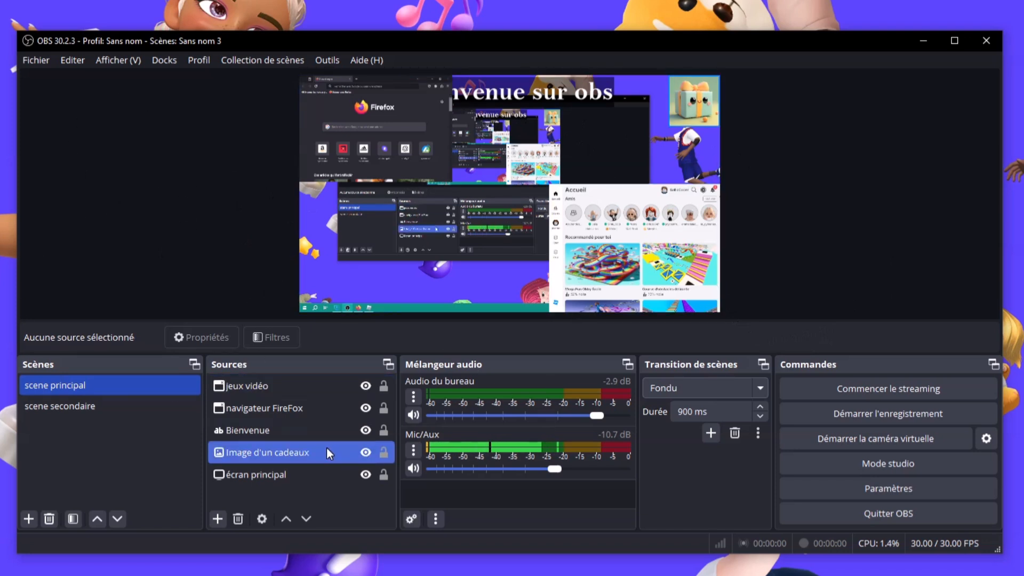
{"action": "left_click", "coordinate": [261, 475]}
{"action": "left_click", "coordinate": [261, 475], "text": "ctrl"}
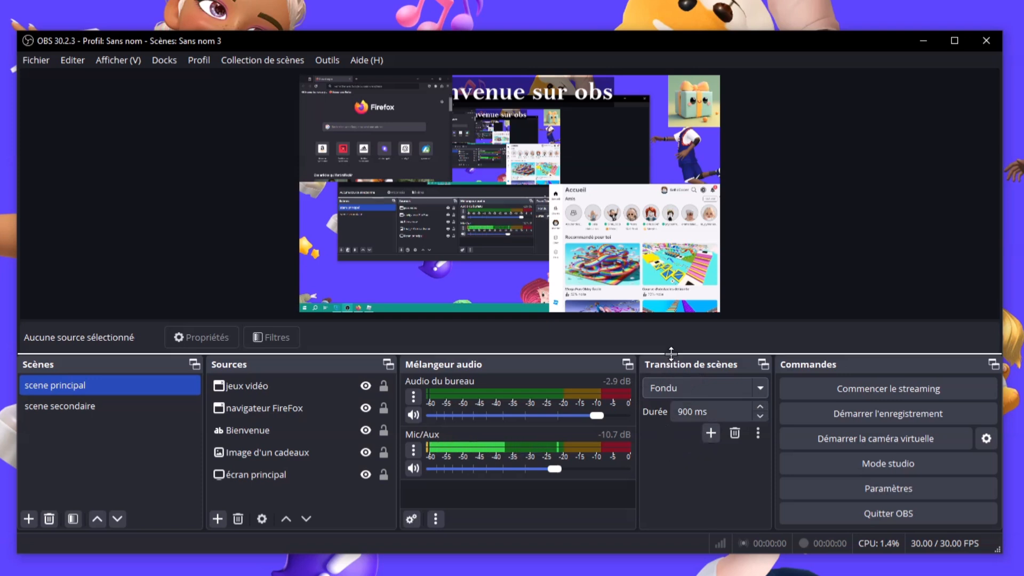
{"action": "left_click", "coordinate": [731, 390]}
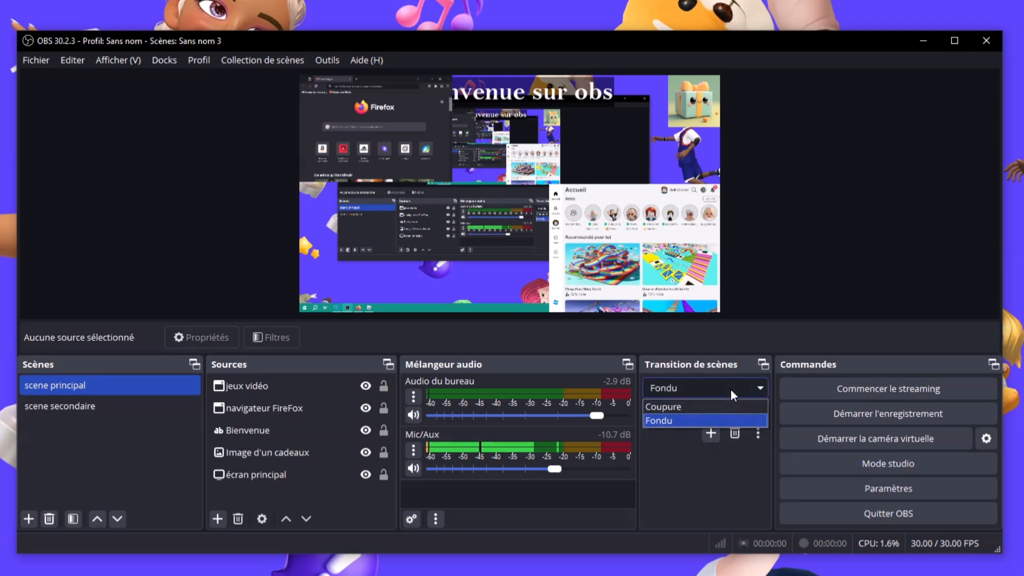
{"action": "left_click", "coordinate": [731, 389]}
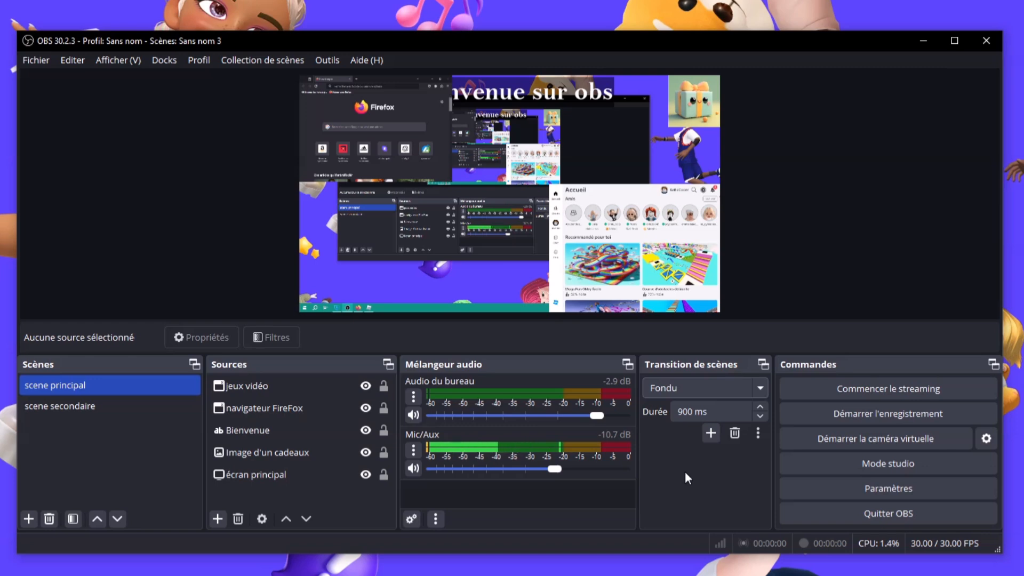
{"action": "left_click", "coordinate": [97, 395]}
{"action": "left_click", "coordinate": [115, 383]}
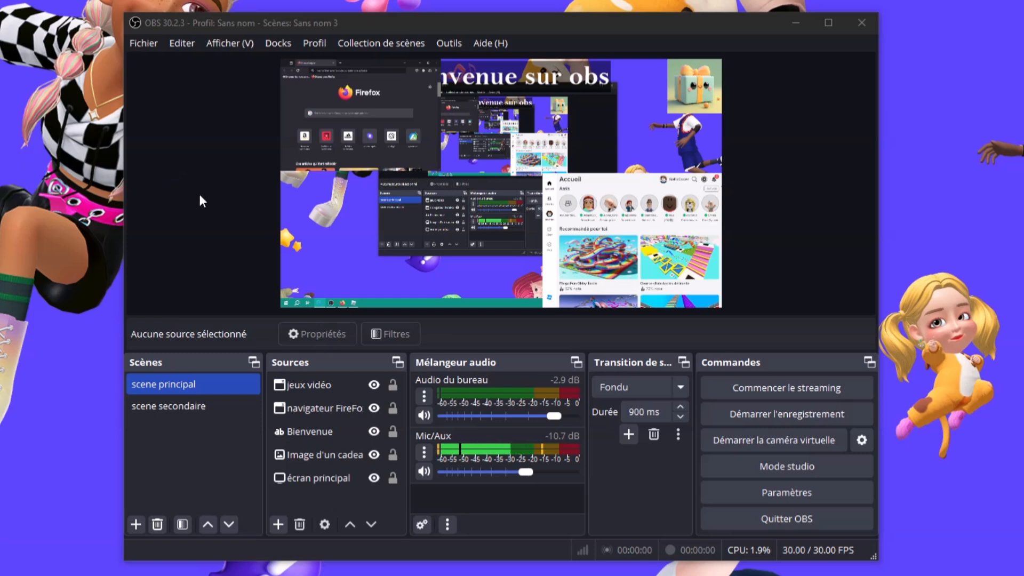
Select each source in scene principal: game capture, Firefox, gift picture, écran principal and Bienvenue text
{"action": "left_click", "coordinate": [188, 409]}
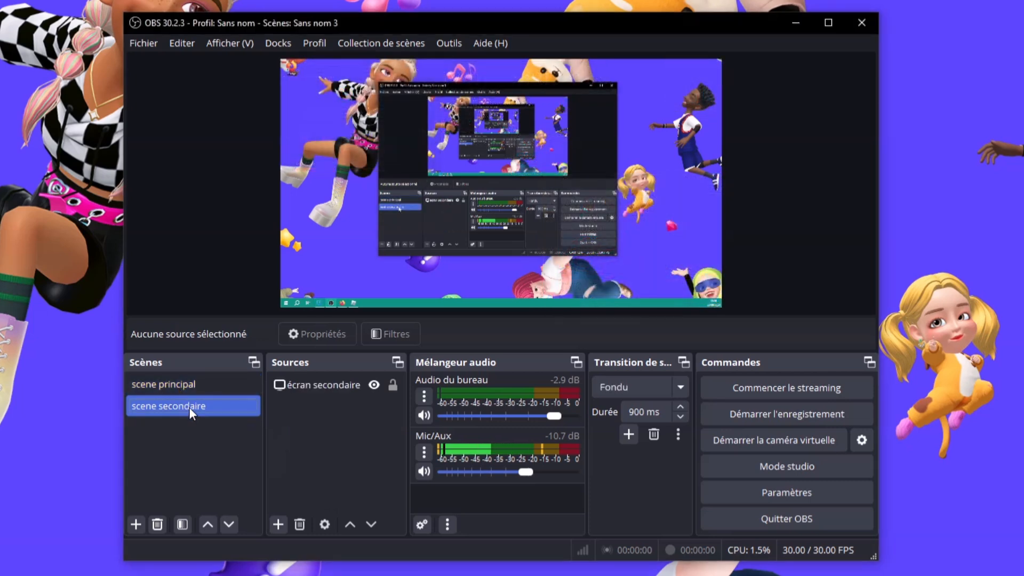
{"action": "left_click", "coordinate": [185, 394]}
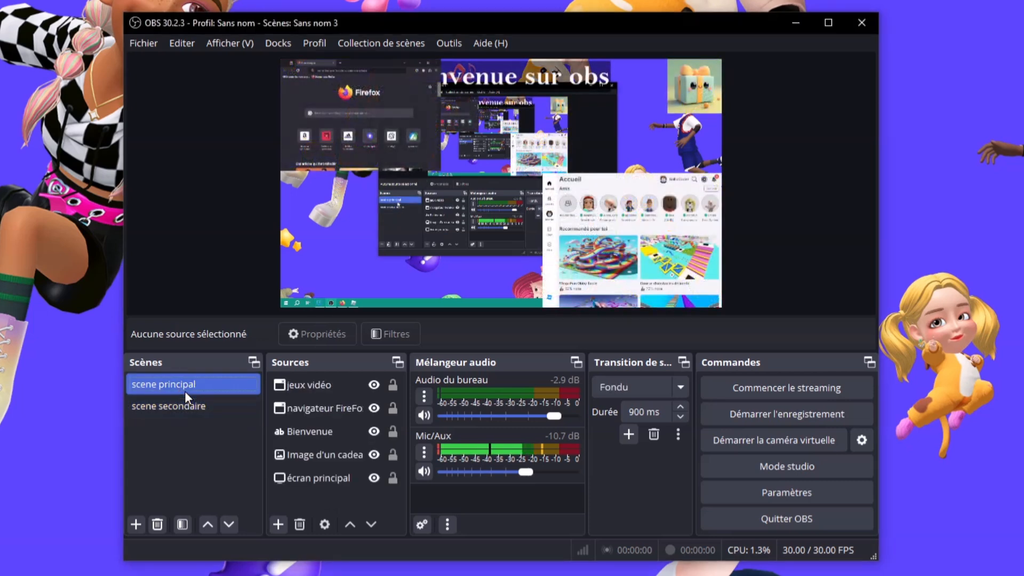
{"action": "left_click", "coordinate": [649, 251]}
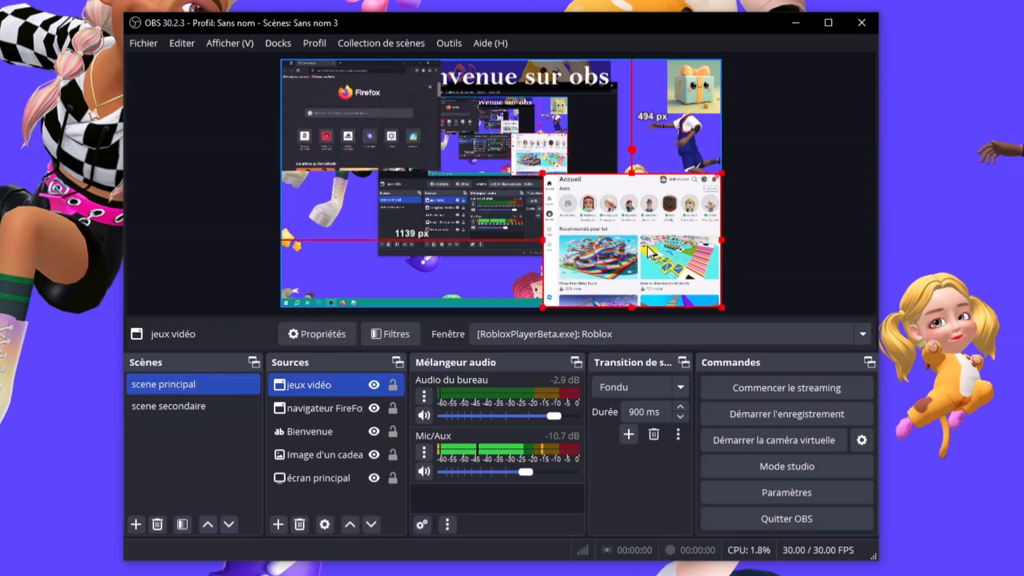
{"action": "left_click", "coordinate": [397, 154]}
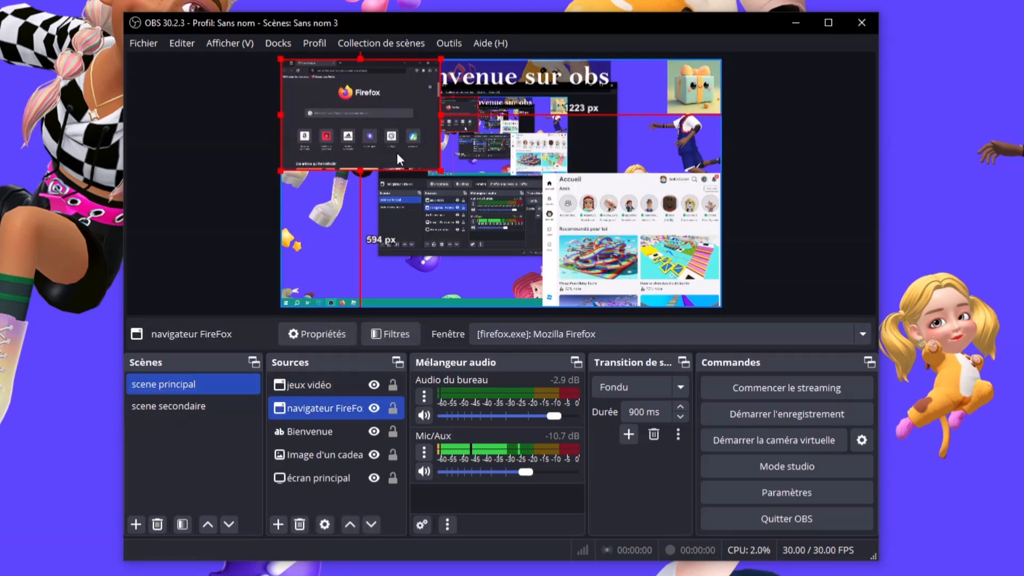
{"action": "left_click", "coordinate": [706, 86]}
{"action": "left_click", "coordinate": [473, 204]}
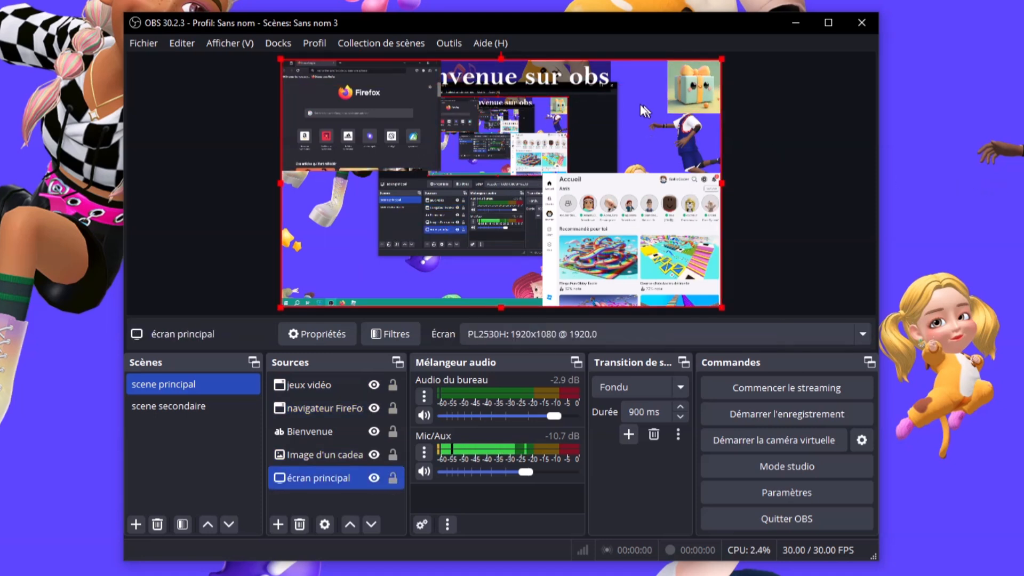
{"action": "left_click", "coordinate": [576, 78]}
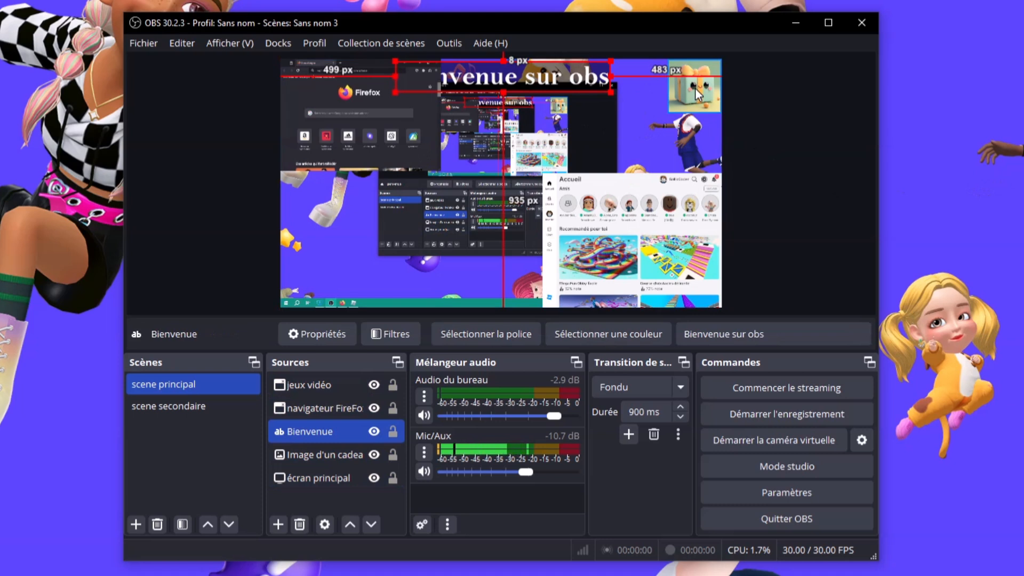
{"action": "left_click", "coordinate": [769, 113]}
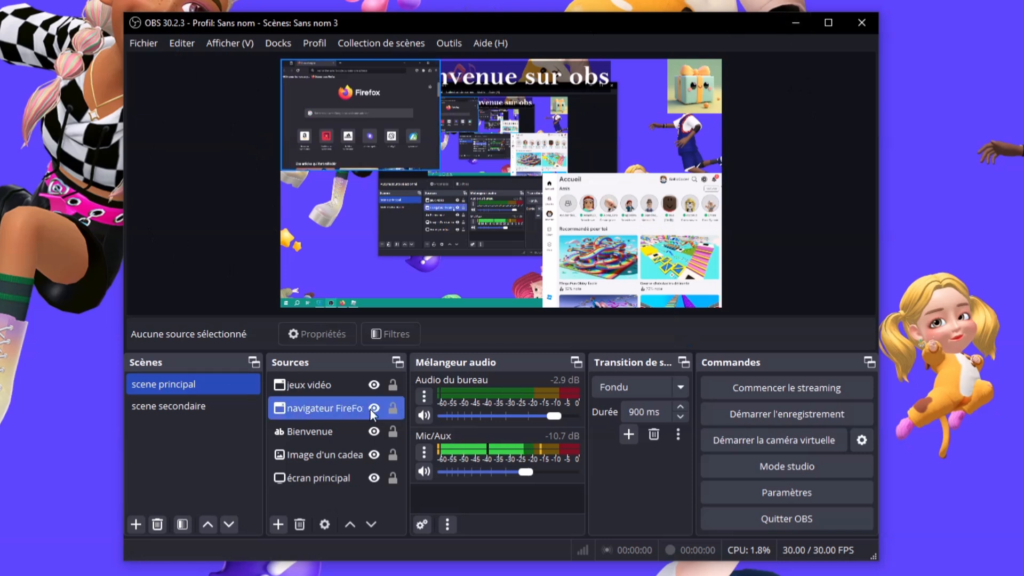
{"action": "left_click", "coordinate": [394, 392]}
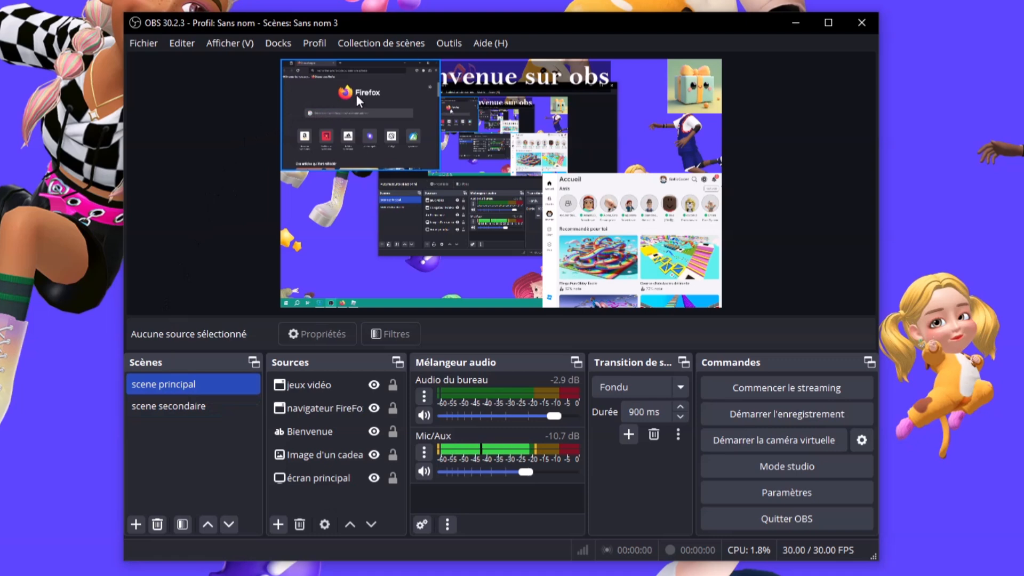
Open and close the Collection de scènes menu, then minimize OBS to show the desktop
{"action": "left_click", "coordinate": [392, 42]}
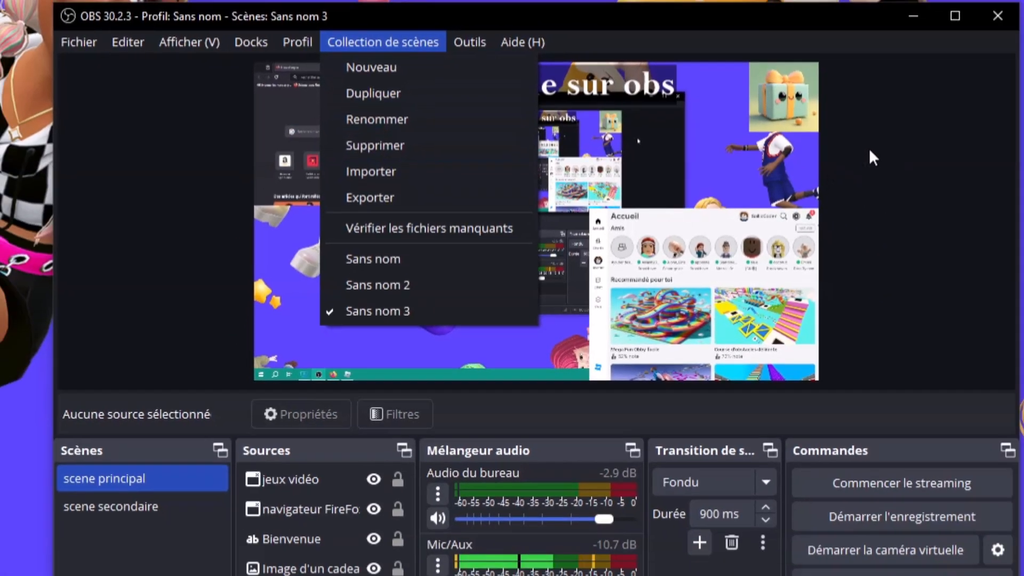
{"action": "left_click", "coordinate": [1023, 52]}
{"action": "left_click", "coordinate": [794, 24]}
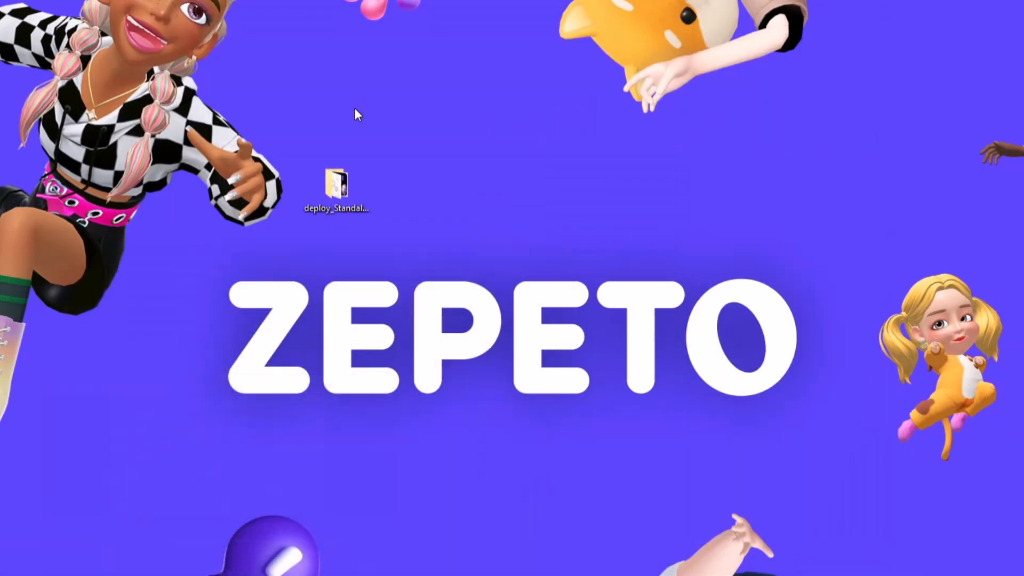
Add a new desktop folder through Nouveau > Dossier and name it 'obs config'
{"action": "right_click", "coordinate": [431, 181]}
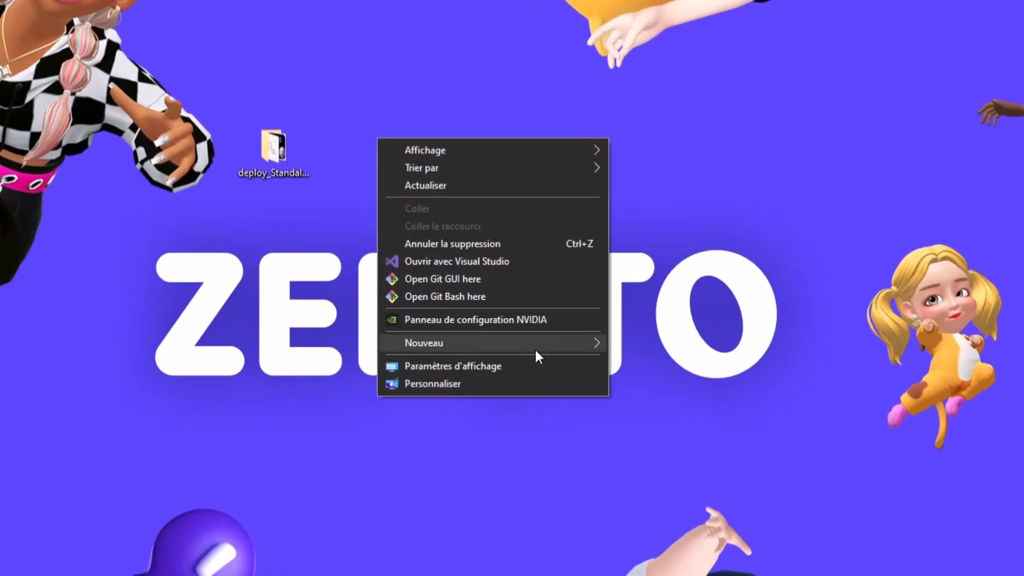
{"action": "mouse_move", "coordinate": [579, 345]}
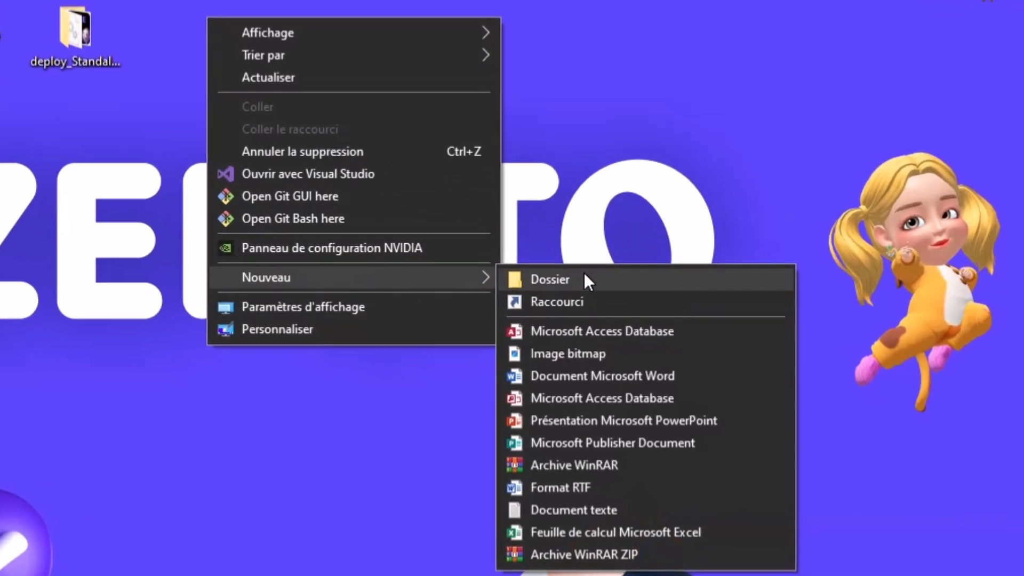
{"action": "left_click", "coordinate": [677, 347]}
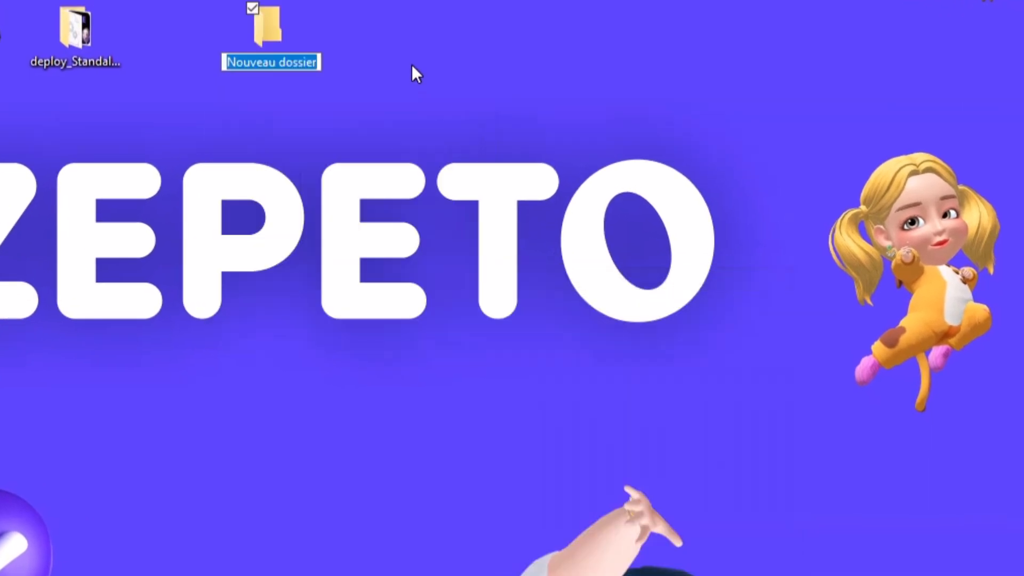
{"action": "type", "text": "obs config"}
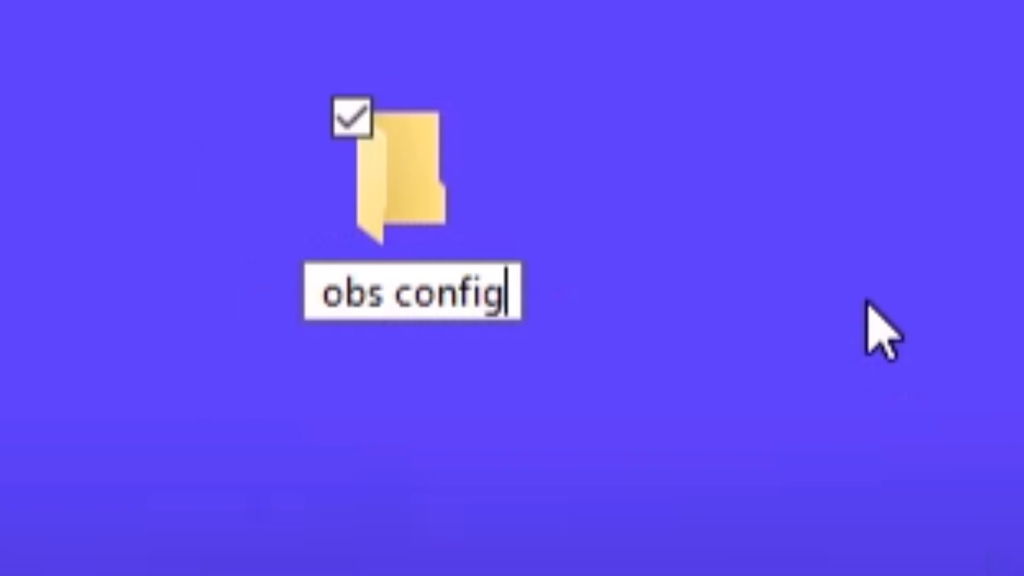
{"action": "key", "text": "Return"}
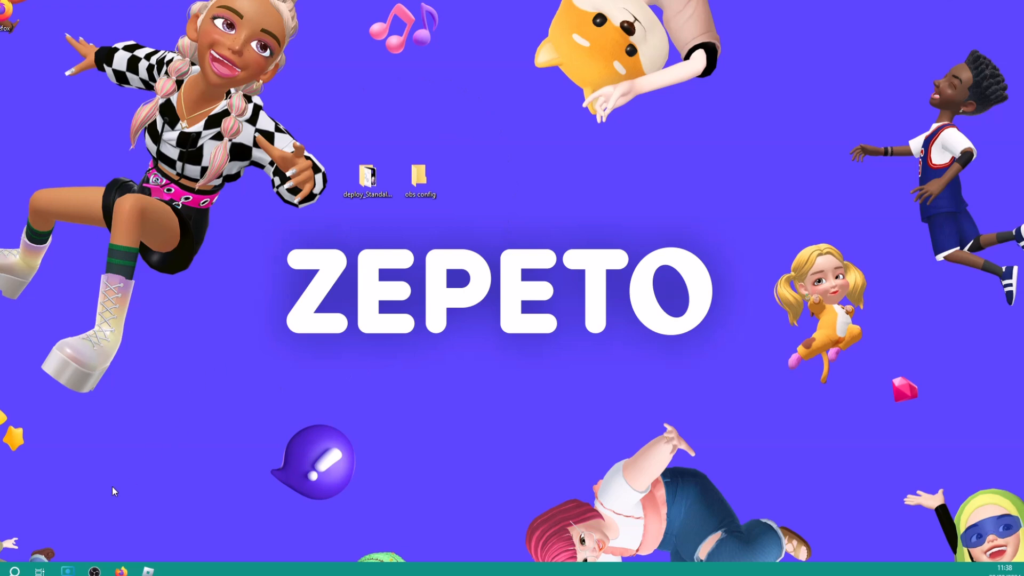
{"action": "left_click", "coordinate": [94, 571]}
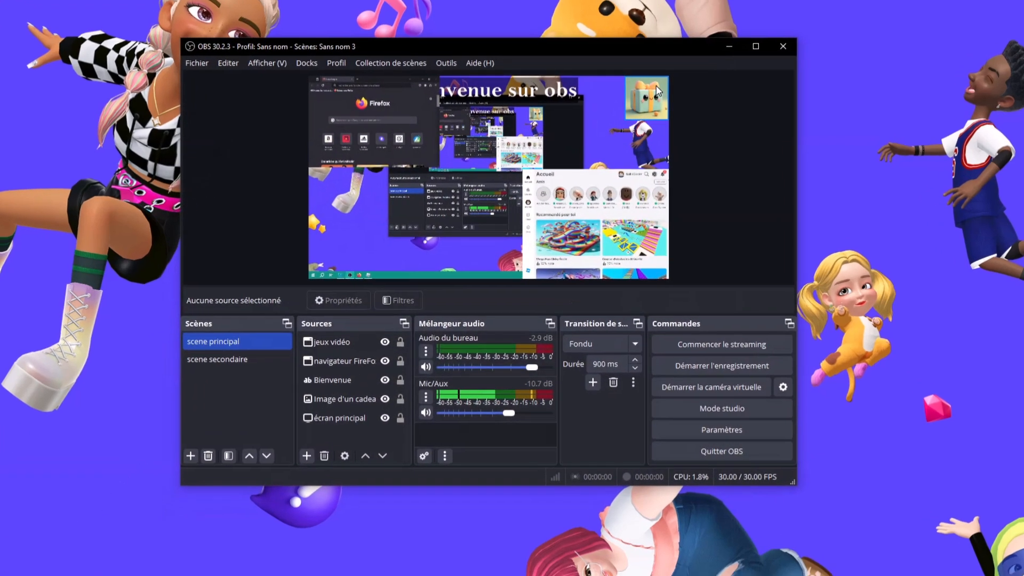
{"action": "left_click", "coordinate": [657, 92]}
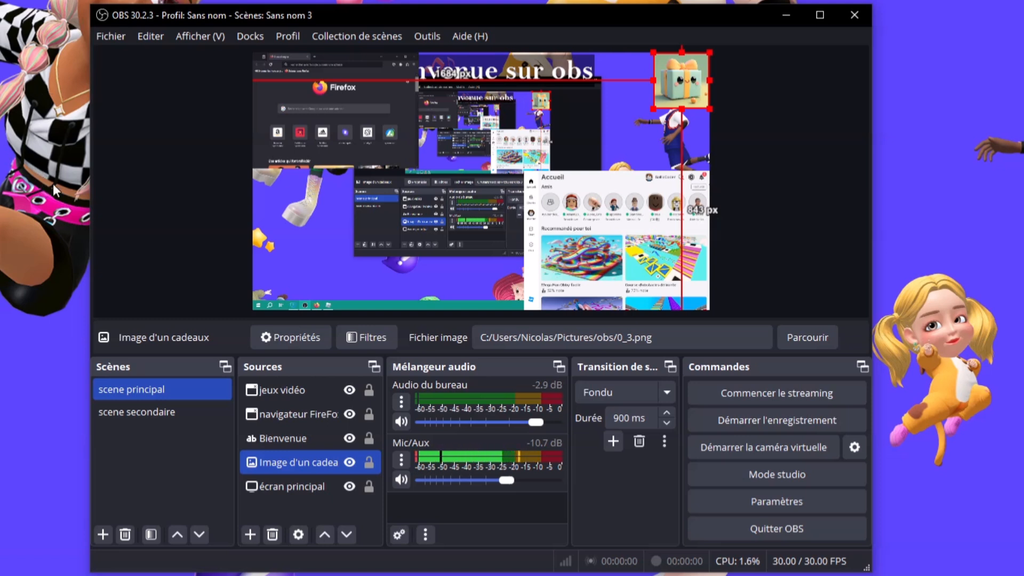
{"action": "left_click", "coordinate": [771, 148]}
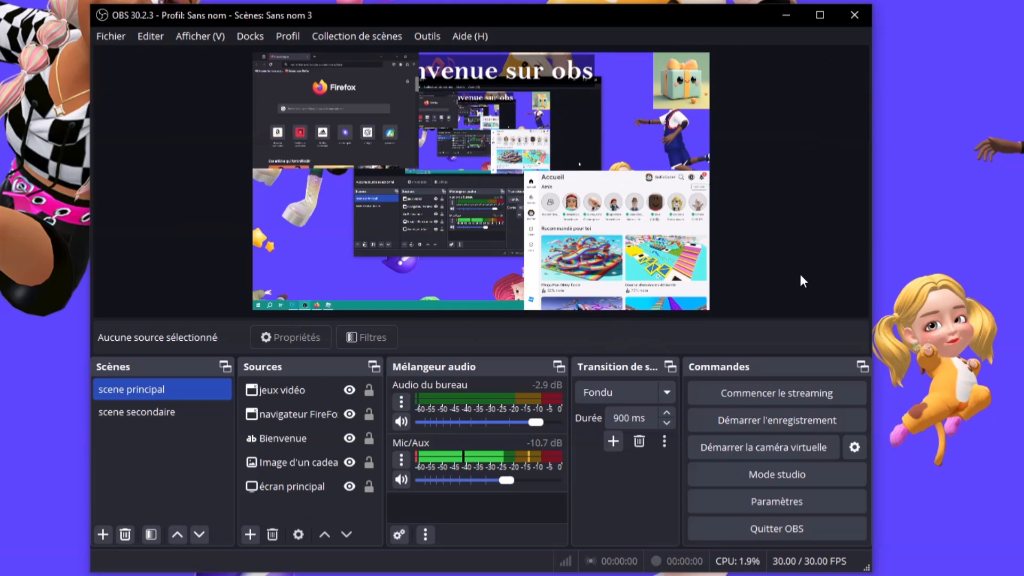
Open the obs config folder and create an 'images' subfolder inside it
{"action": "left_click", "coordinate": [788, 7]}
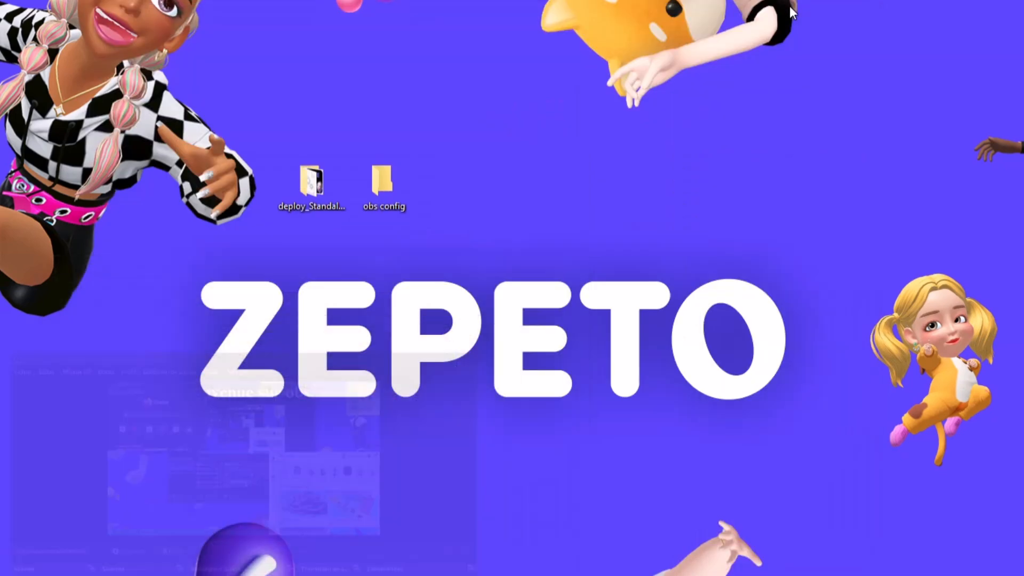
{"action": "double_click", "coordinate": [394, 207]}
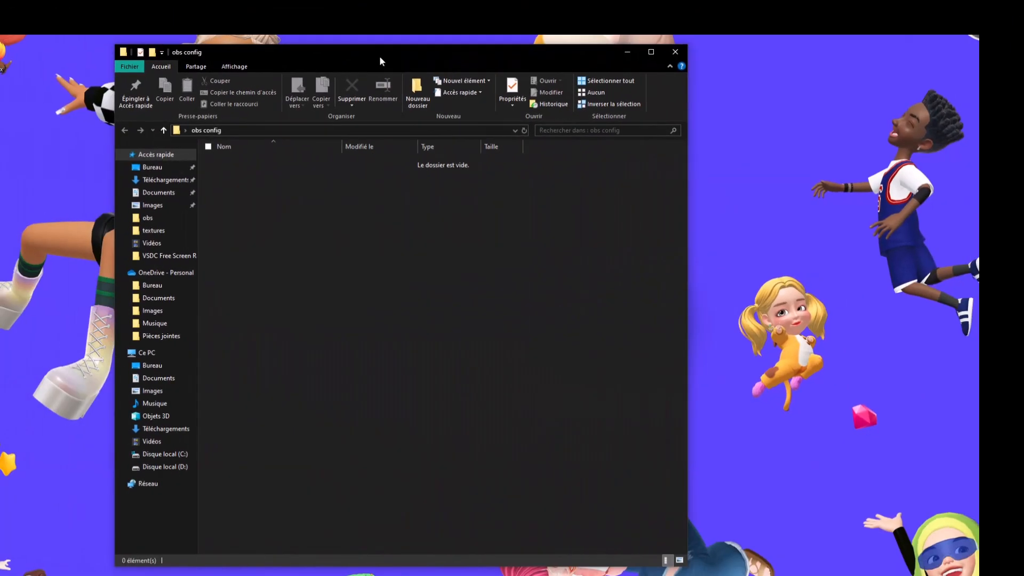
{"action": "right_click", "coordinate": [285, 190]}
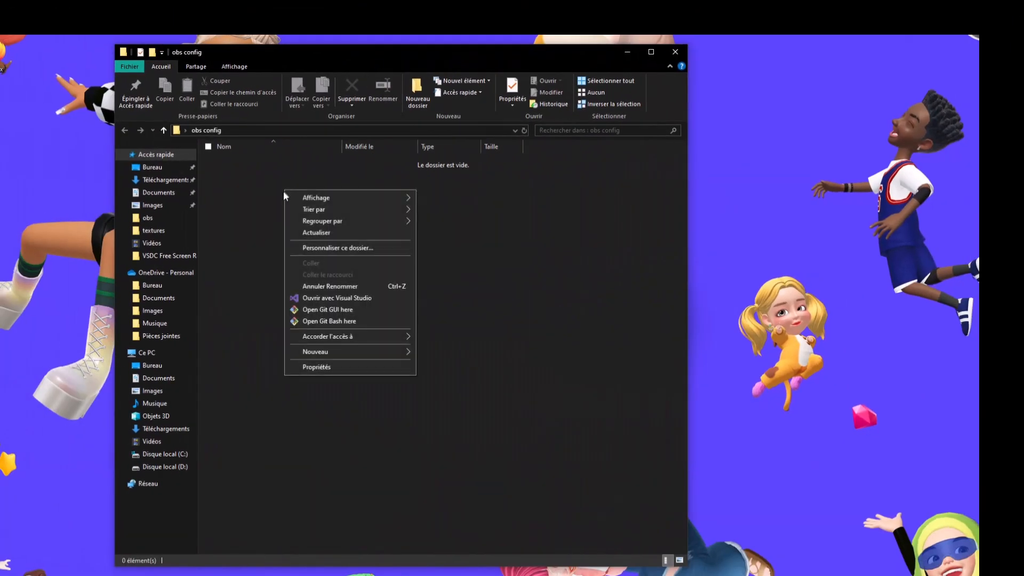
{"action": "mouse_move", "coordinate": [351, 342]}
{"action": "left_click", "coordinate": [403, 341]}
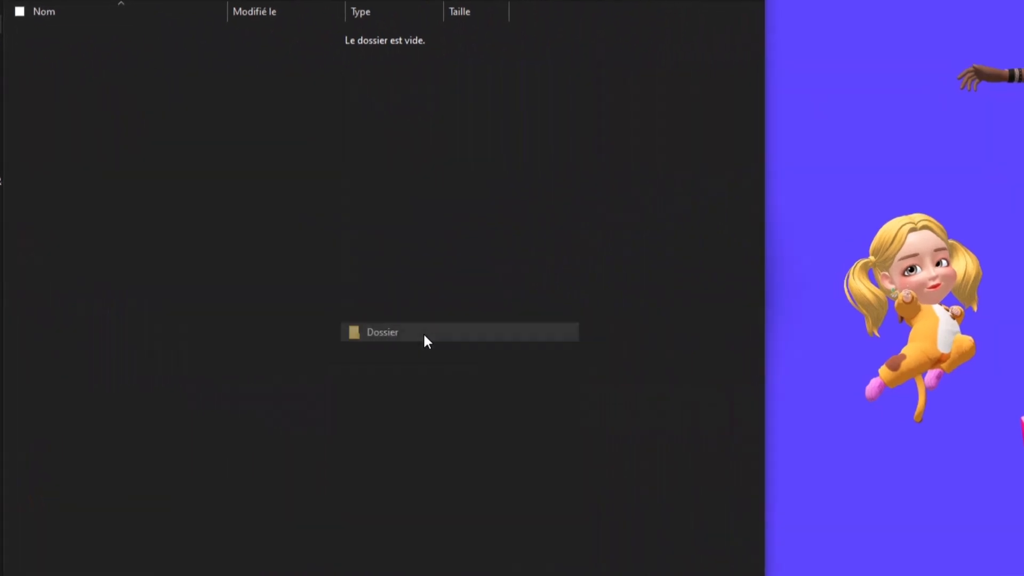
{"action": "type", "text": "i"}
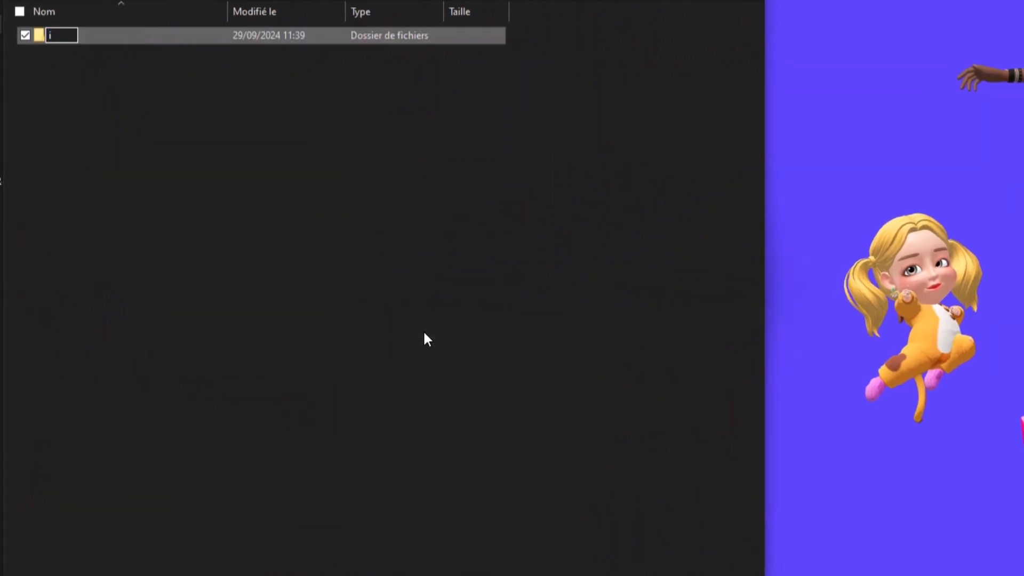
{"action": "type", "text": "mages"}
{"action": "key", "text": "Return"}
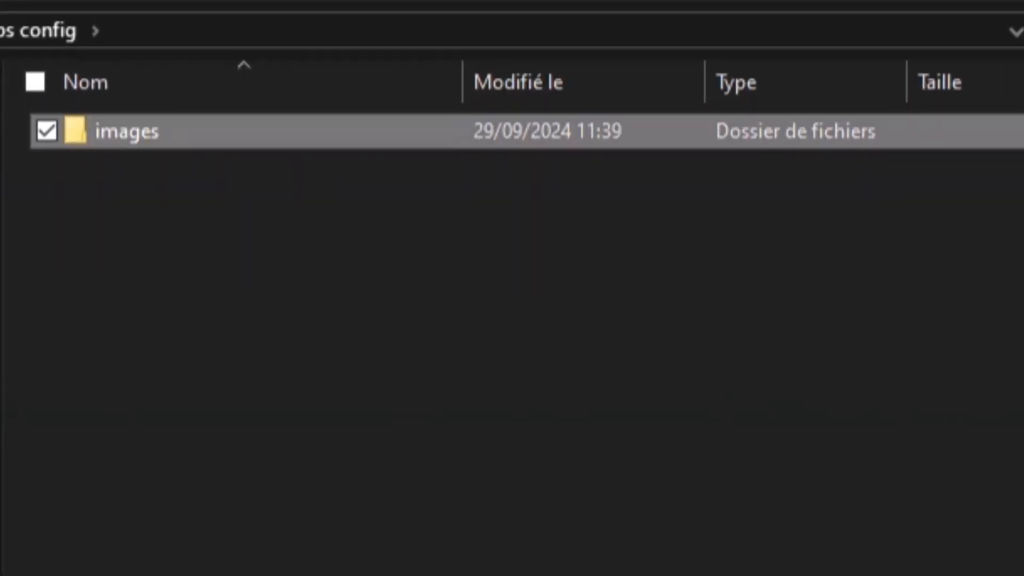
{"action": "left_click", "coordinate": [106, 390]}
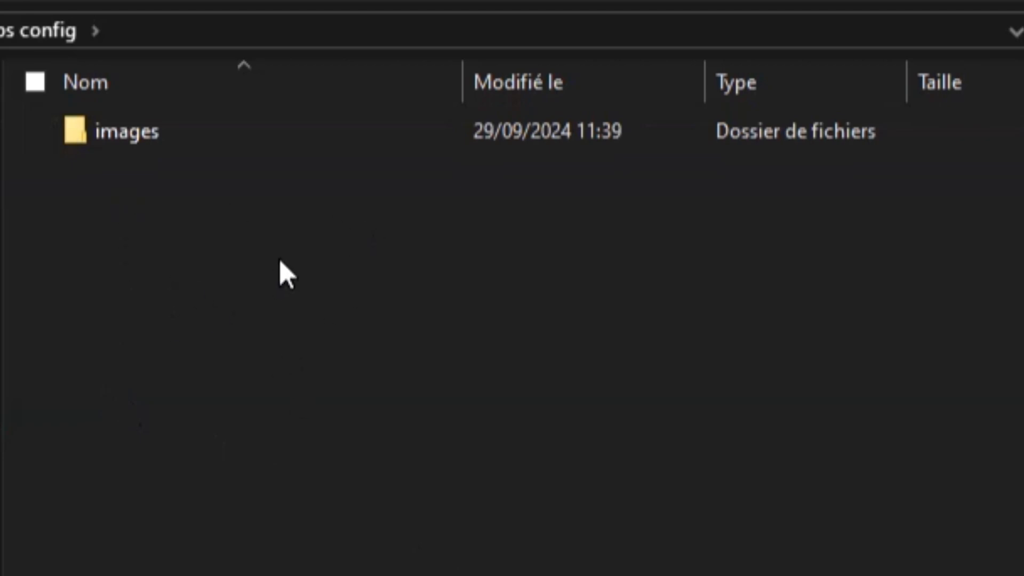
Add a second subfolder named 'vidéos' in obs config
{"action": "right_click", "coordinate": [257, 257]}
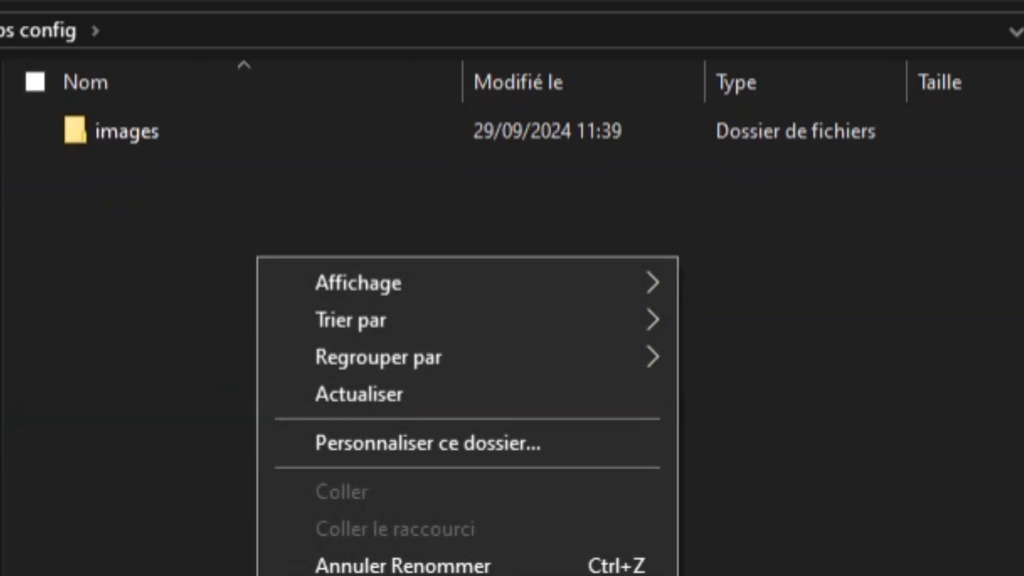
{"action": "left_click", "coordinate": [746, 575]}
{"action": "type", "text": "vidéos"}
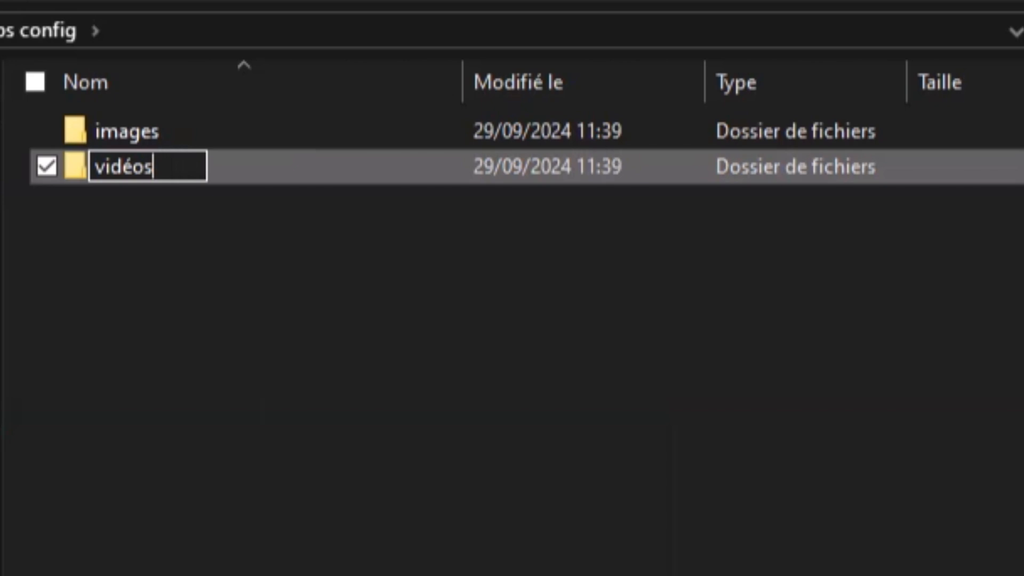
{"action": "key", "text": "Return"}
{"action": "left_click", "coordinate": [351, 401]}
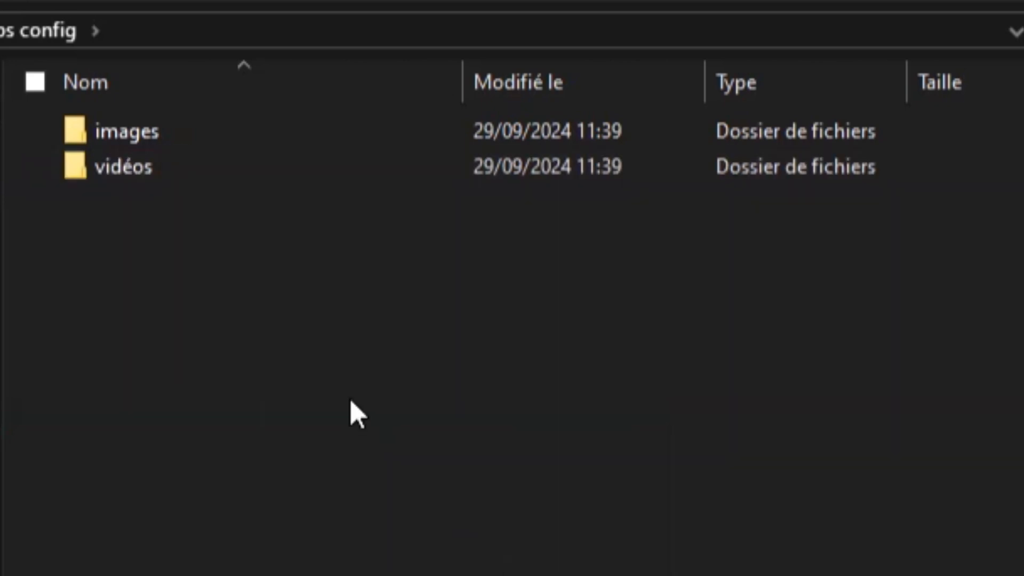
Create a 'scene' subfolder with Ctrl+Shift+N and close the Explorer window
{"action": "right_click", "coordinate": [351, 401]}
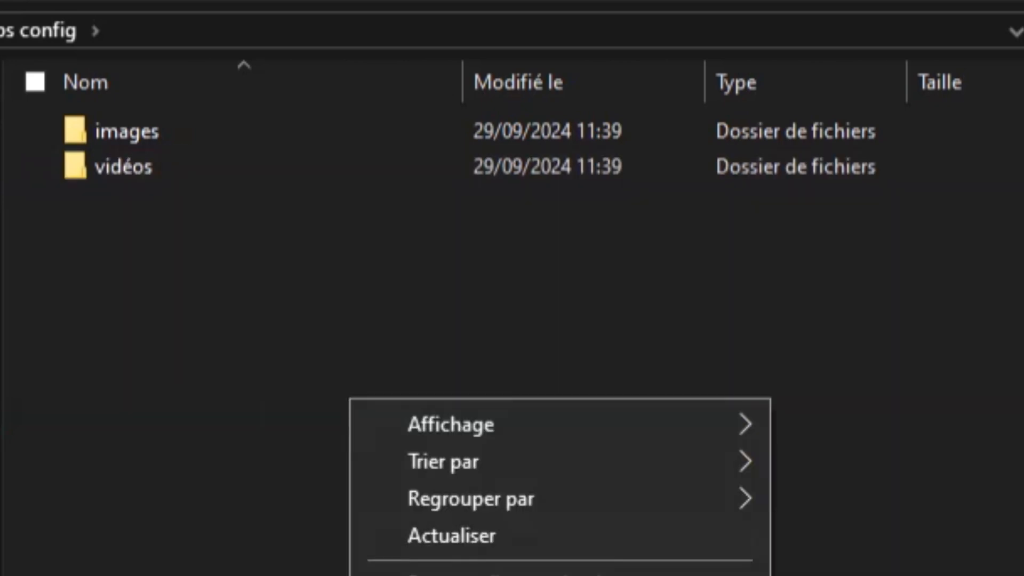
{"action": "key", "text": "ctrl+shift+n"}
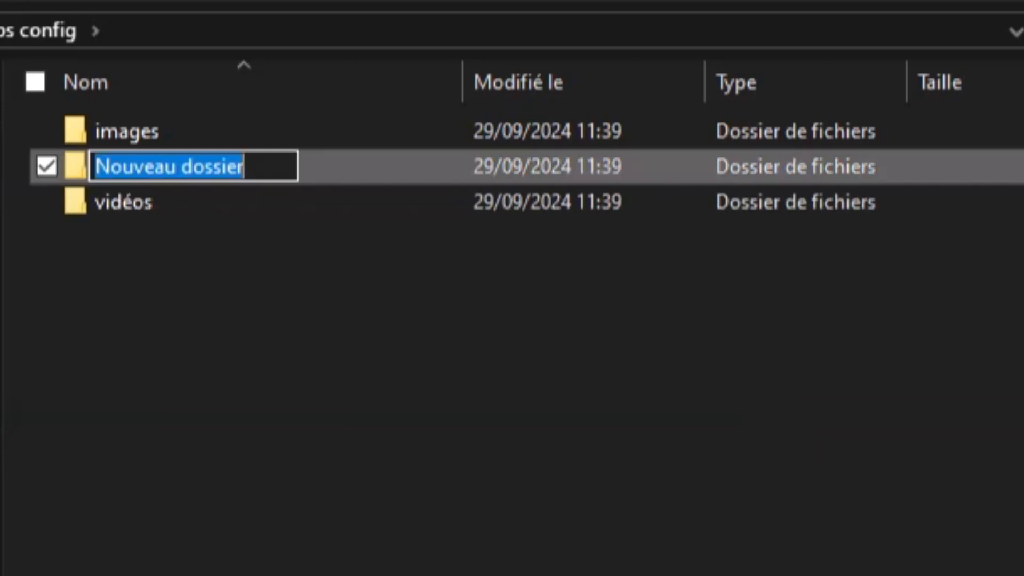
{"action": "type", "text": "scene"}
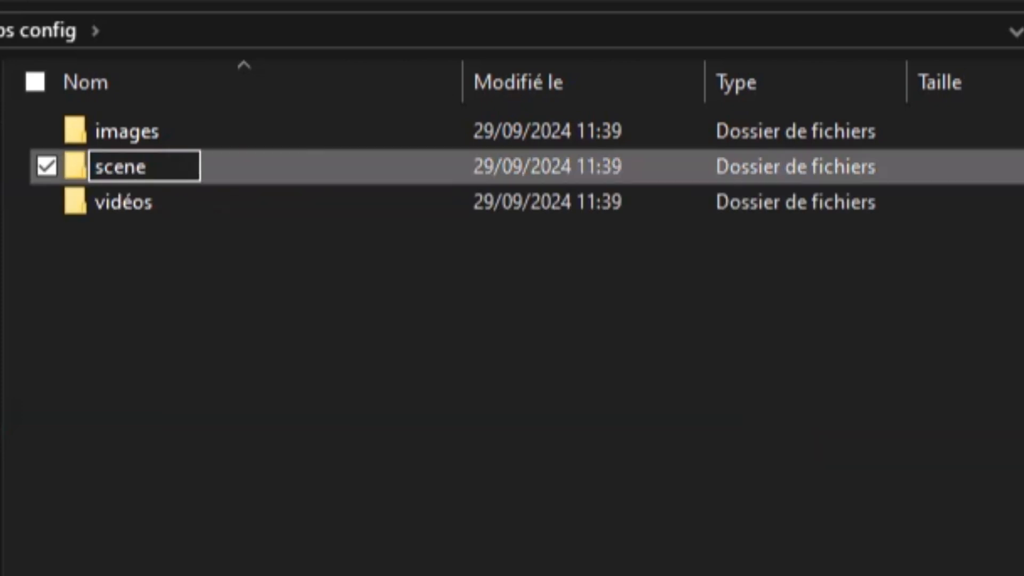
{"action": "key", "text": "Return"}
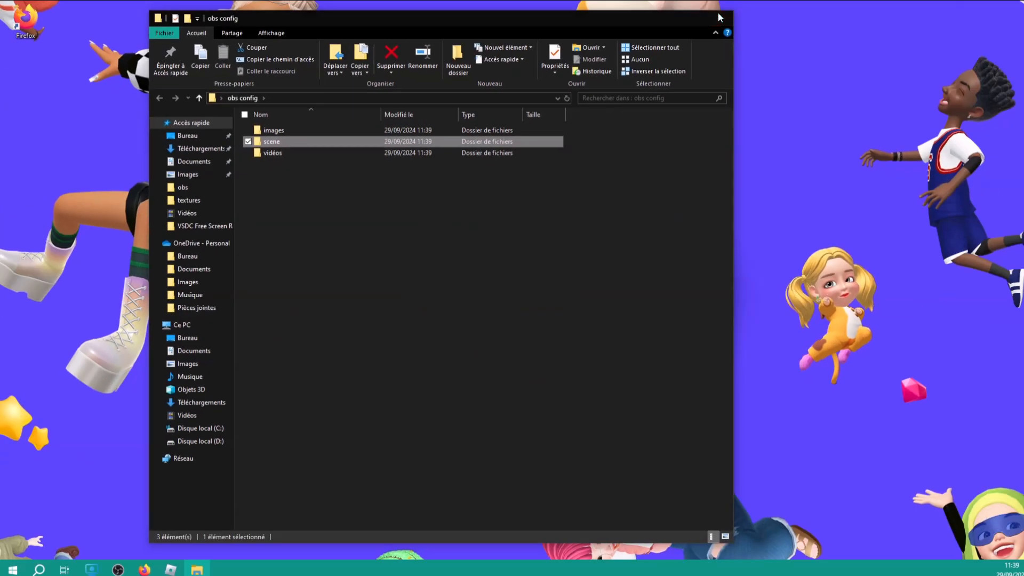
{"action": "left_click", "coordinate": [722, 17]}
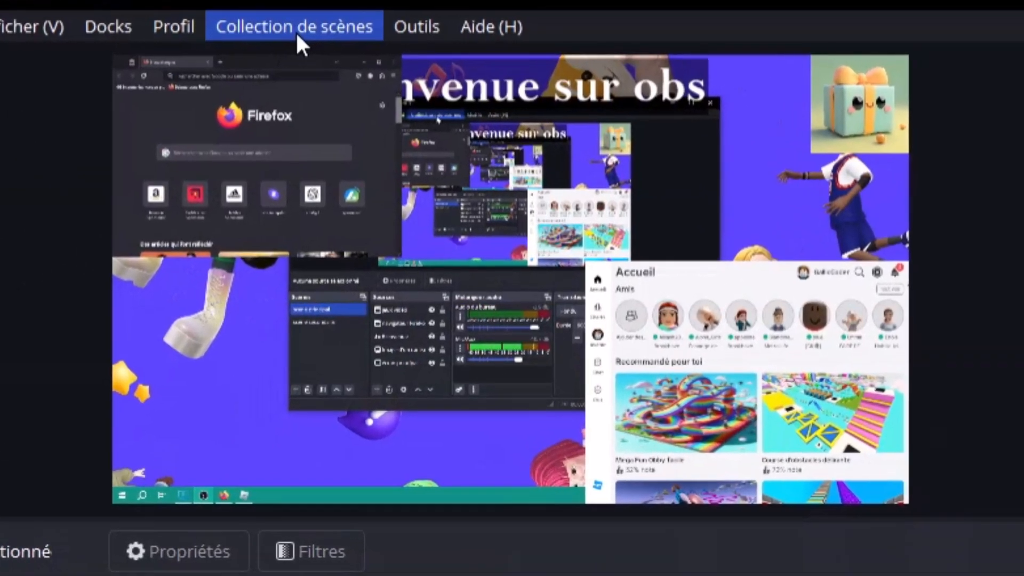
{"action": "left_click", "coordinate": [380, 41]}
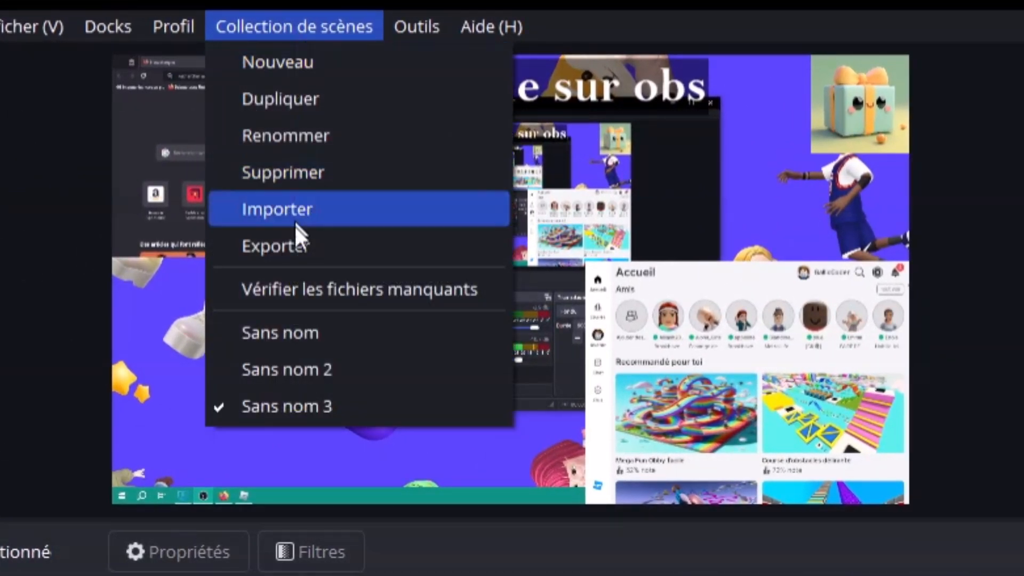
{"action": "left_click", "coordinate": [292, 256]}
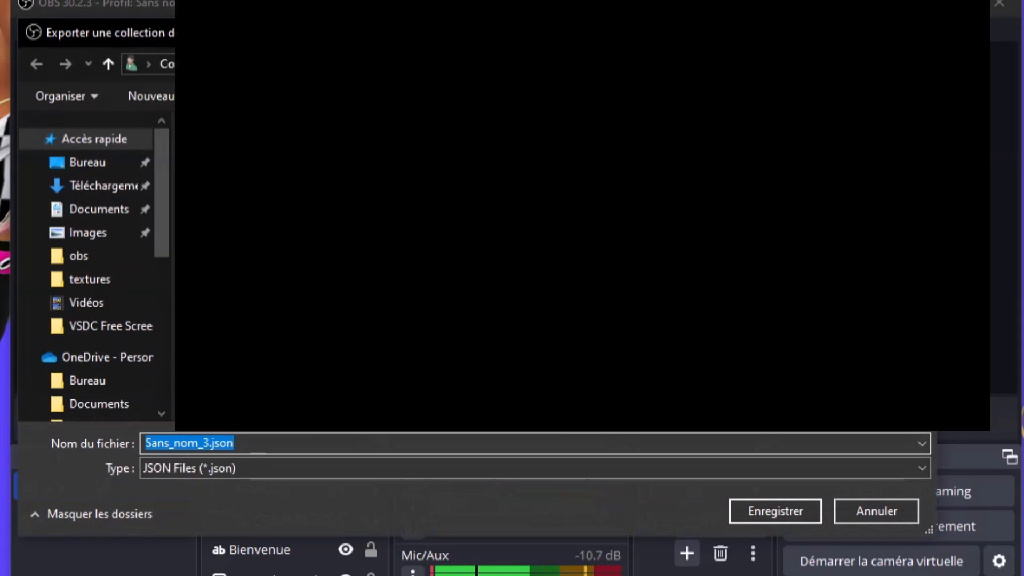
{"action": "key", "text": "Return"}
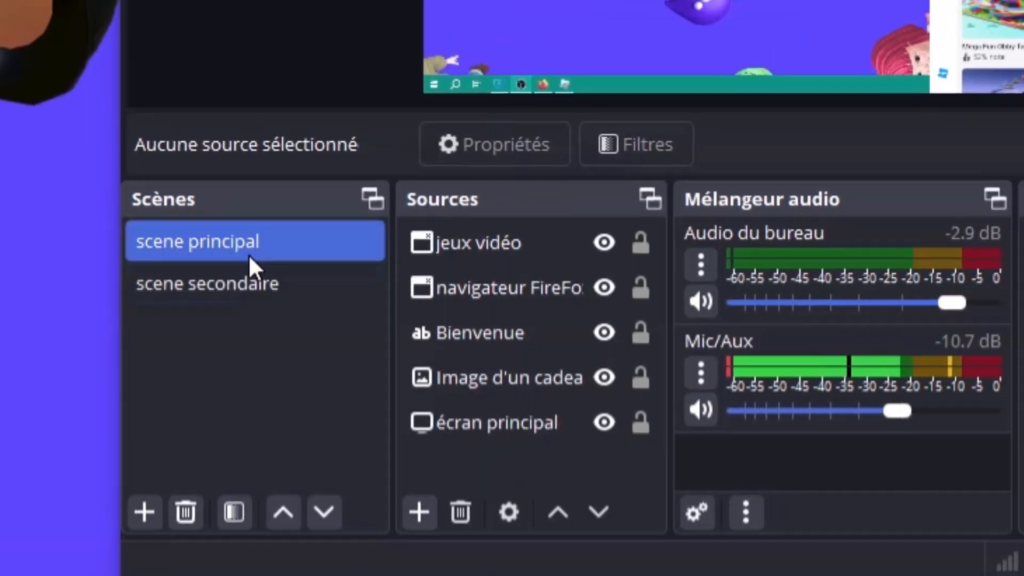
{"action": "left_click", "coordinate": [256, 237]}
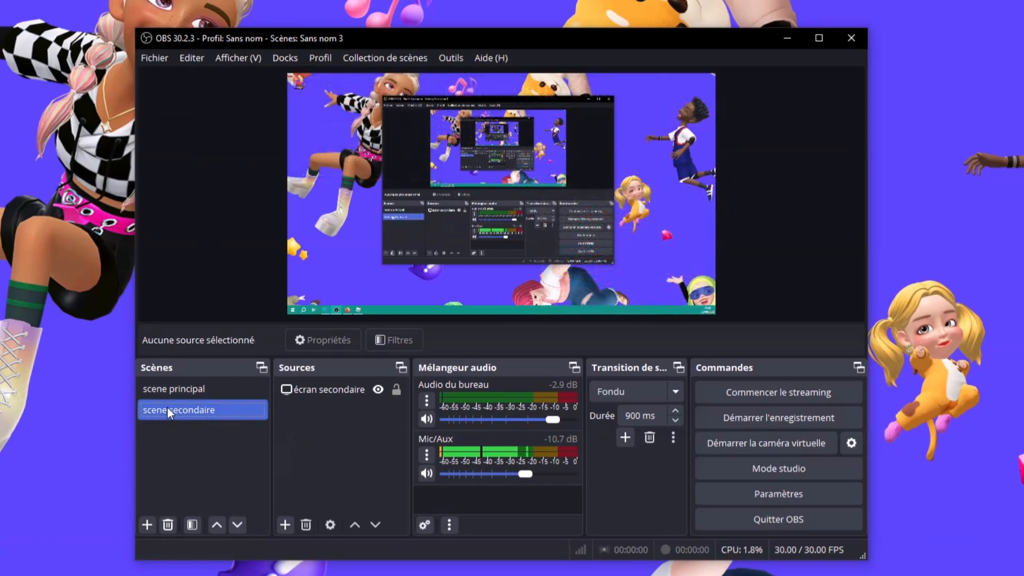
{"action": "left_click", "coordinate": [180, 389]}
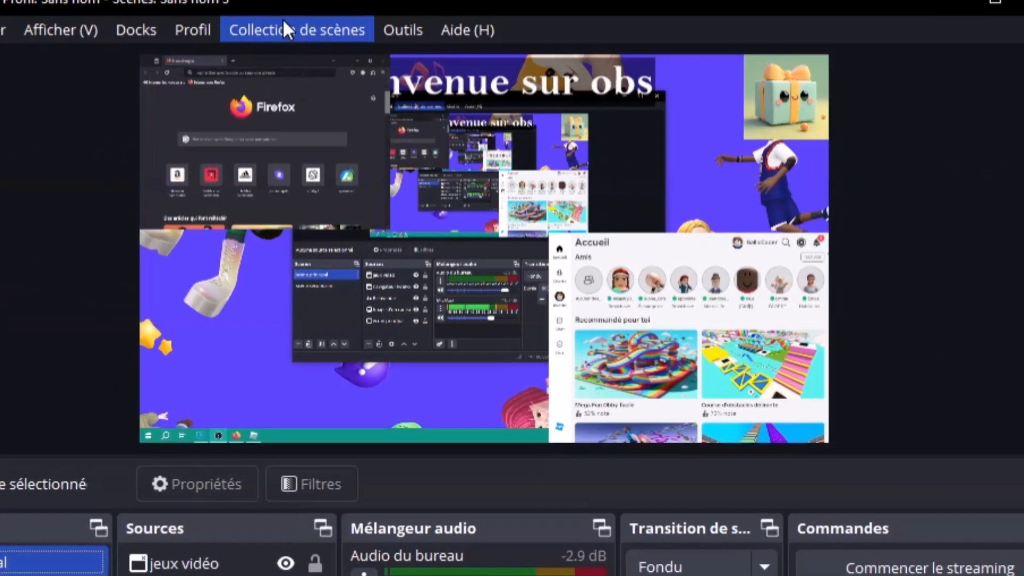
{"action": "left_click", "coordinate": [373, 54]}
Export the collection, replacing the default name Sans_nom_3 with 'scene principal', and save it as JSON
{"action": "left_click", "coordinate": [320, 216]}
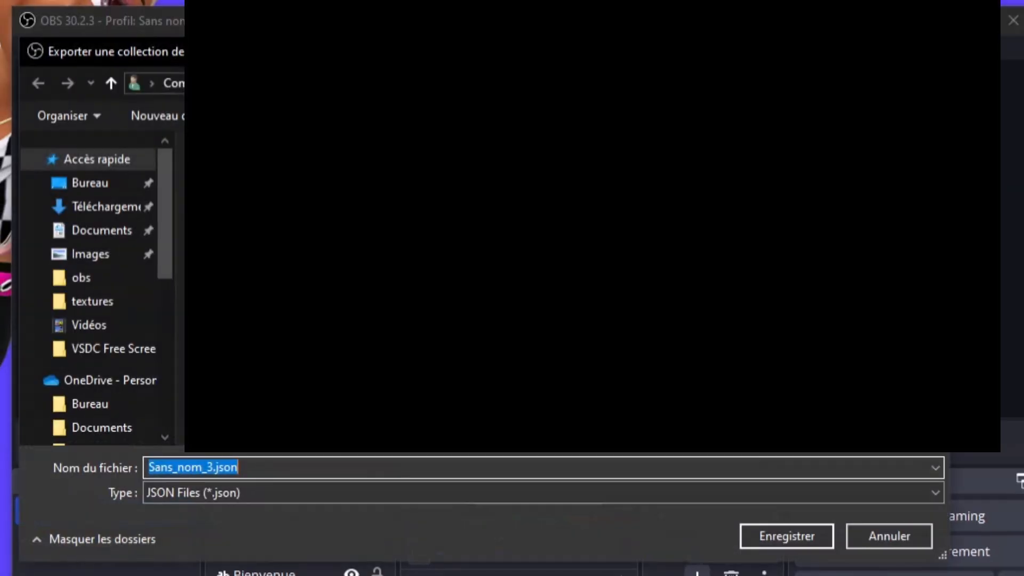
{"action": "left_click", "coordinate": [111, 188]}
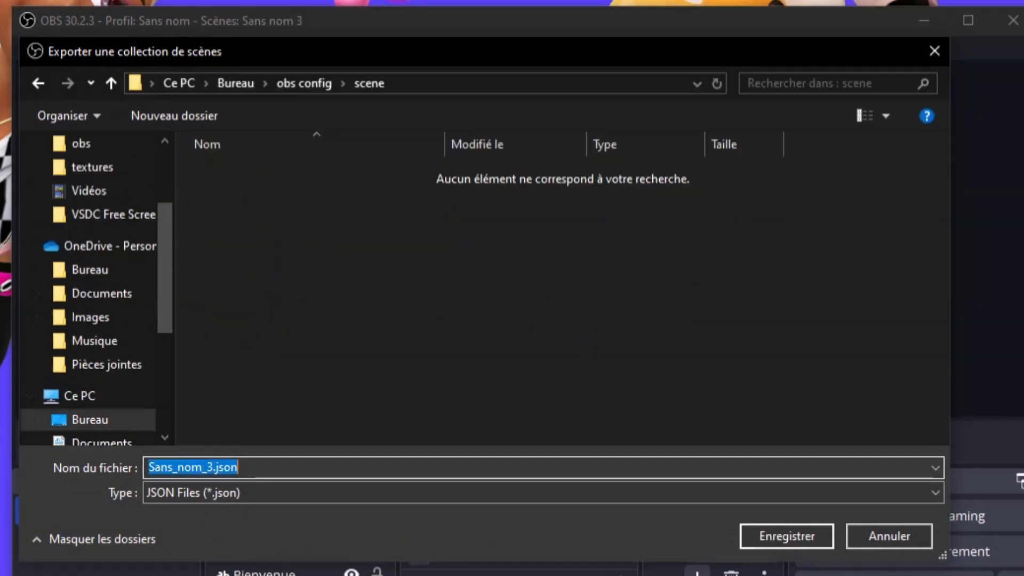
{"action": "left_click", "coordinate": [213, 468]}
{"action": "left_click_drag", "start_coordinate": [213, 467], "coordinate": [60, 471]}
{"action": "type", "text": "scen"}
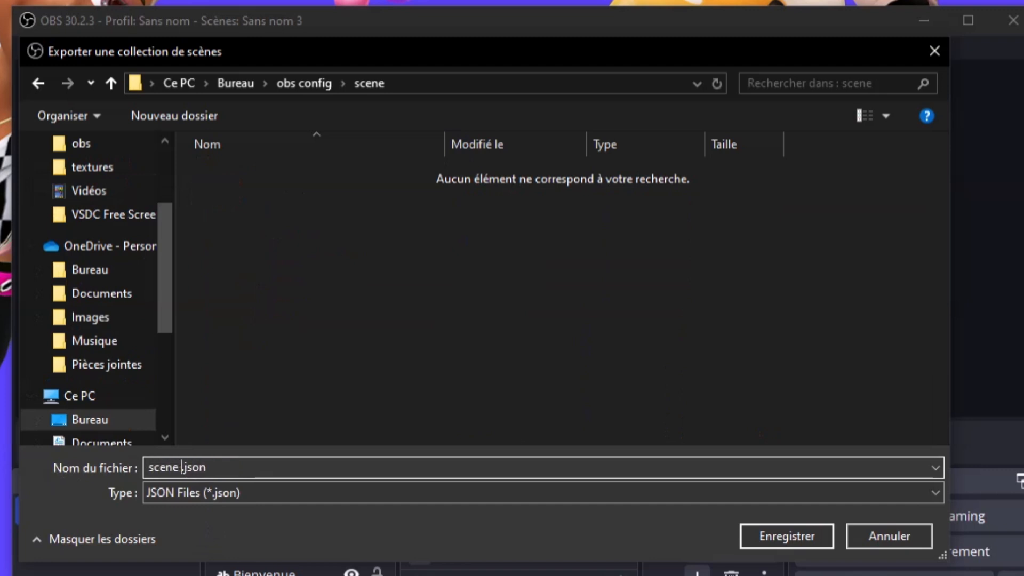
{"action": "type", "text": "e principal"}
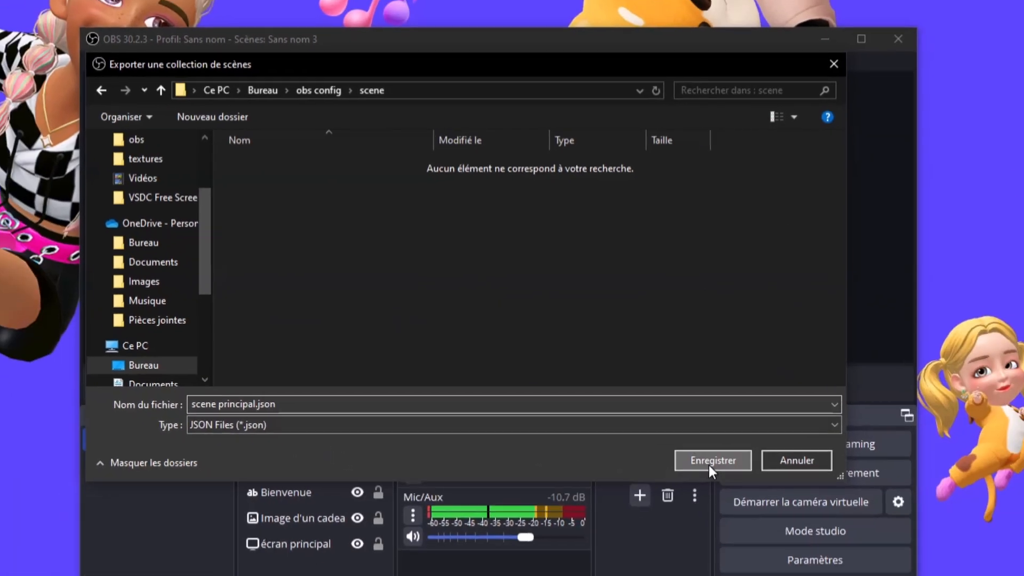
{"action": "left_click", "coordinate": [787, 536]}
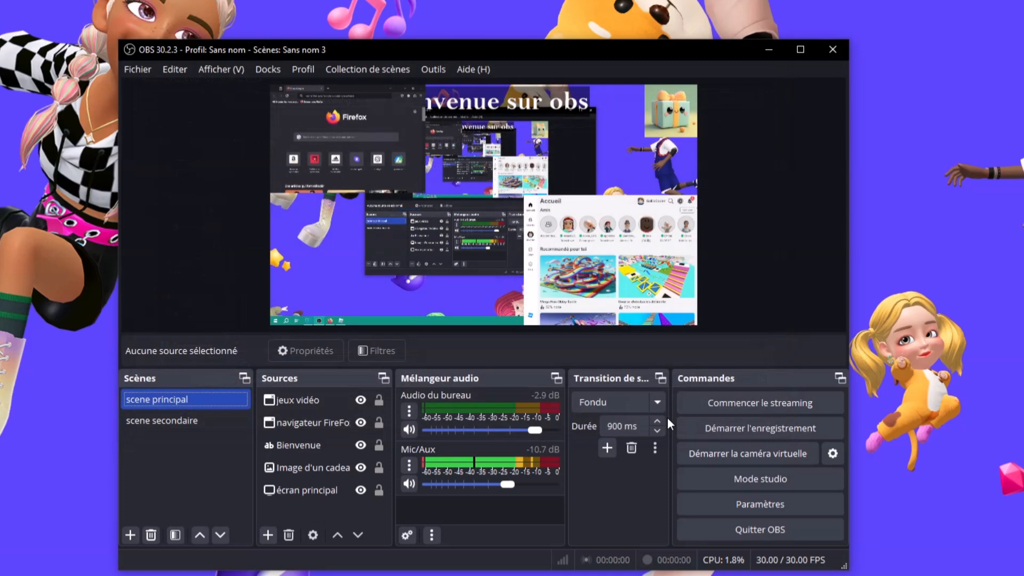
{"action": "left_click", "coordinate": [760, 56]}
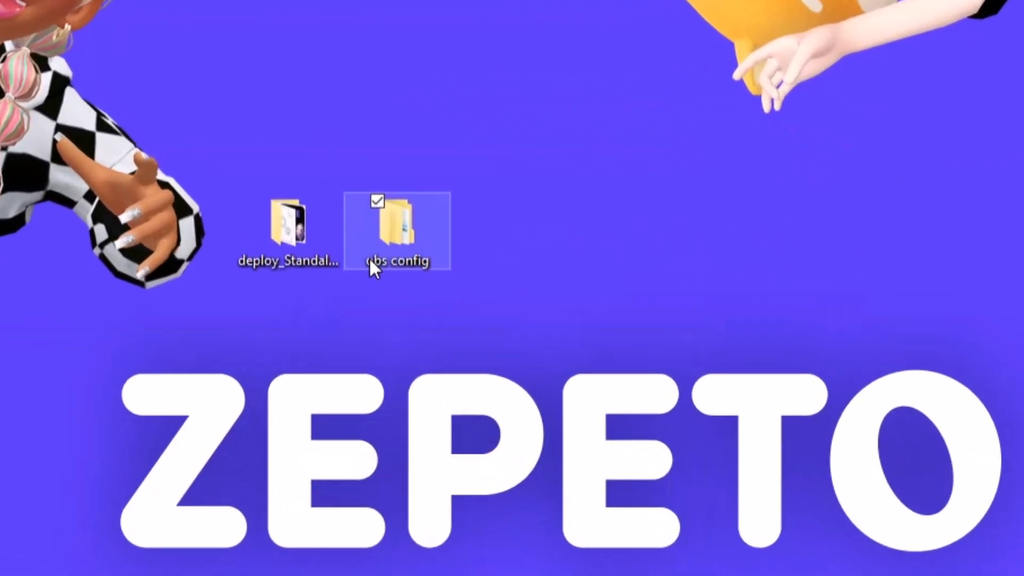
{"action": "double_click", "coordinate": [369, 264]}
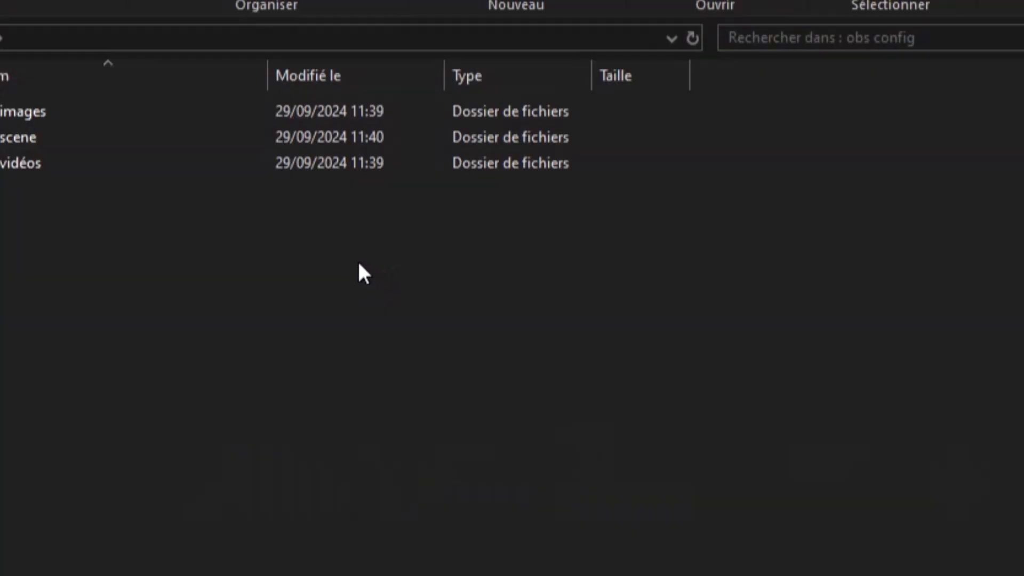
{"action": "double_click", "coordinate": [49, 138]}
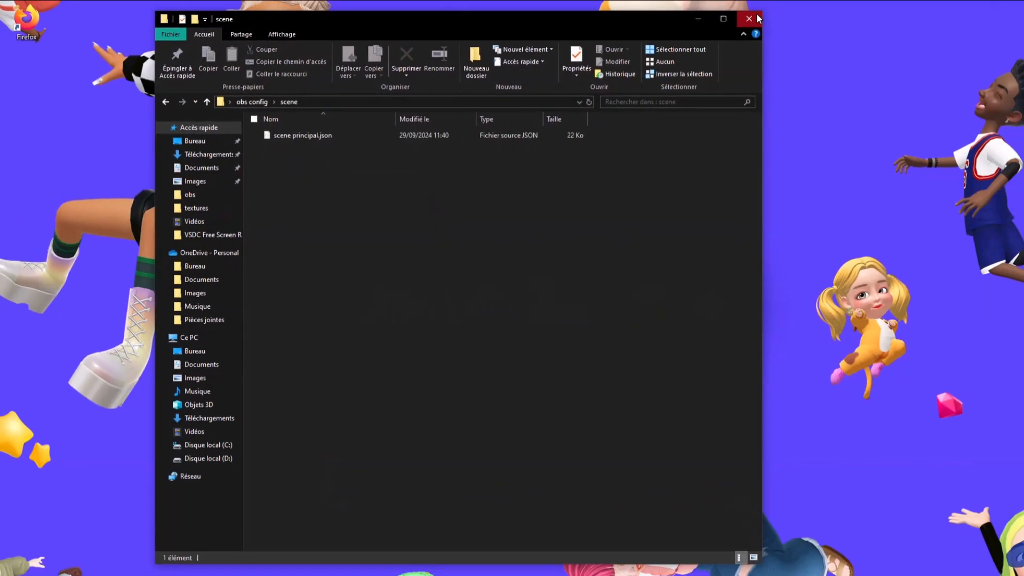
{"action": "left_click", "coordinate": [757, 17]}
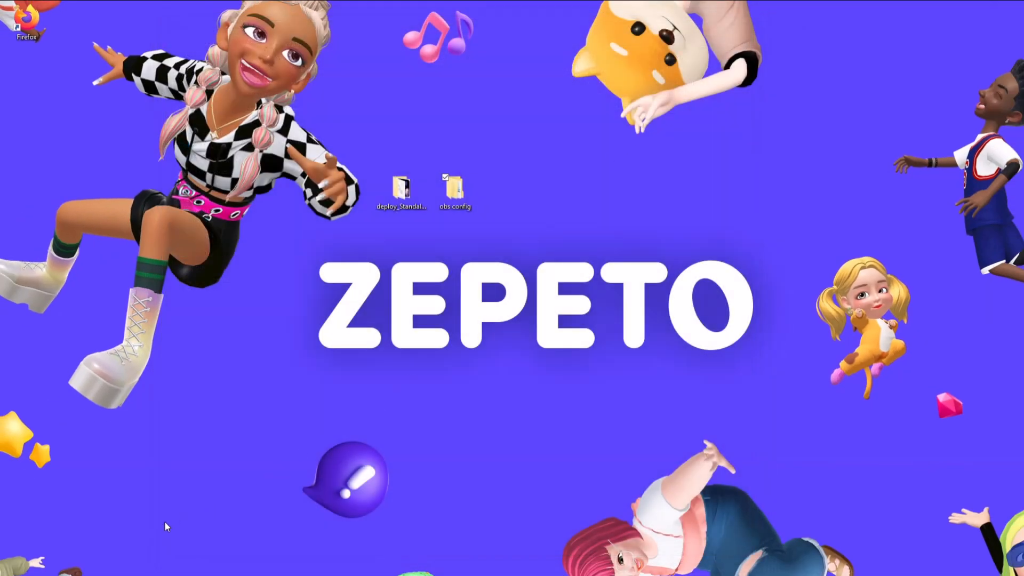
{"action": "left_click", "coordinate": [121, 575]}
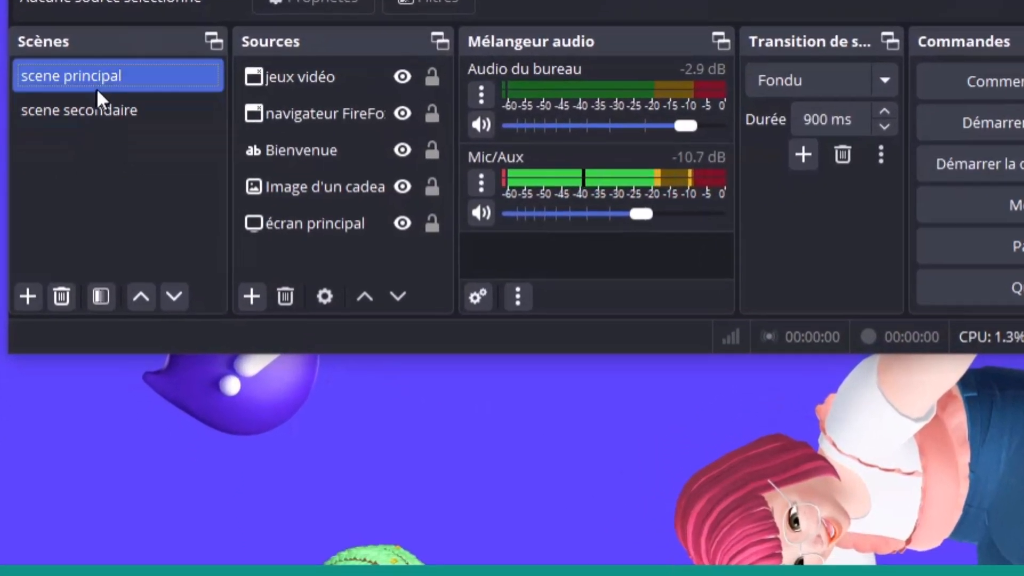
Remove scene principal with Supprimer from its right-click menu and confirm the deletion
{"action": "right_click", "coordinate": [100, 79]}
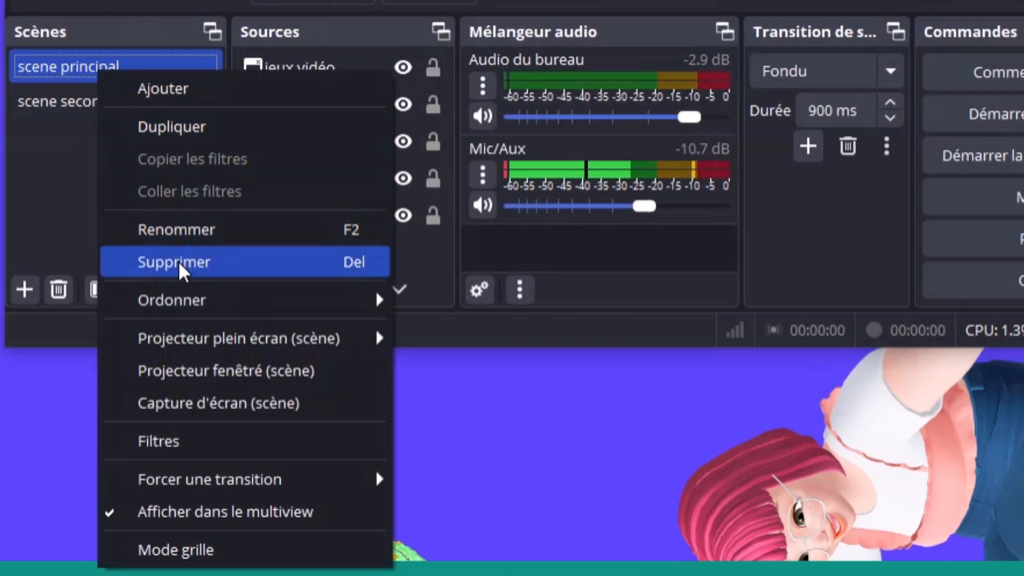
{"action": "right_click", "coordinate": [80, 73]}
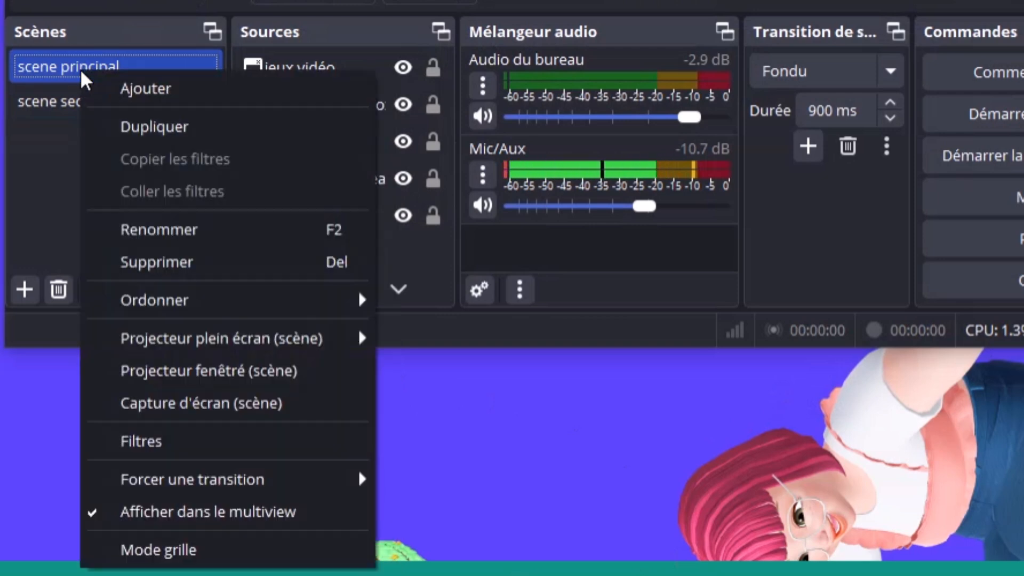
{"action": "left_click", "coordinate": [161, 261]}
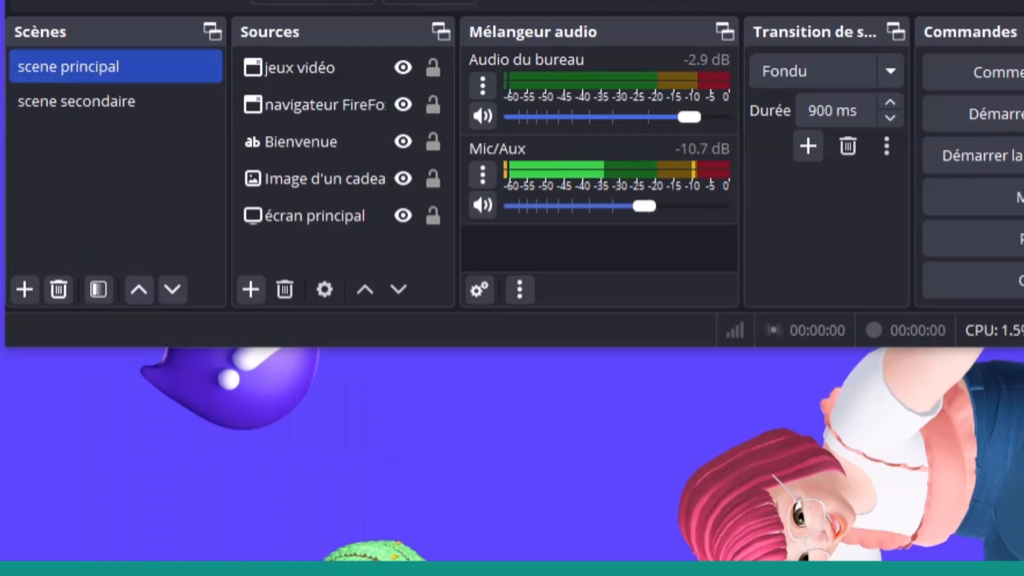
{"action": "key", "text": "Return"}
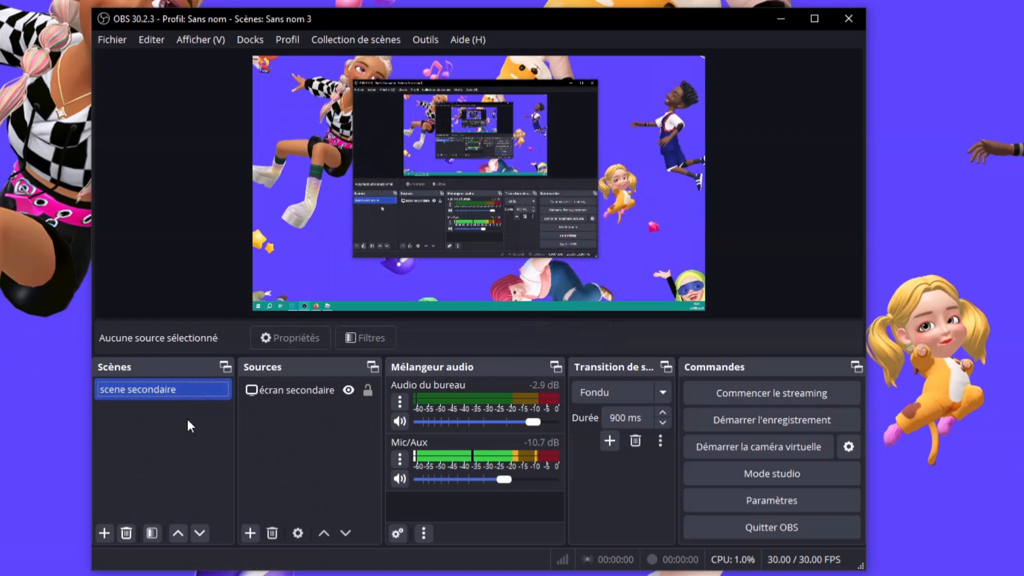
Pick scene principal.json in the Collection de scènes importer and import it as a collection
{"action": "left_click", "coordinate": [356, 44]}
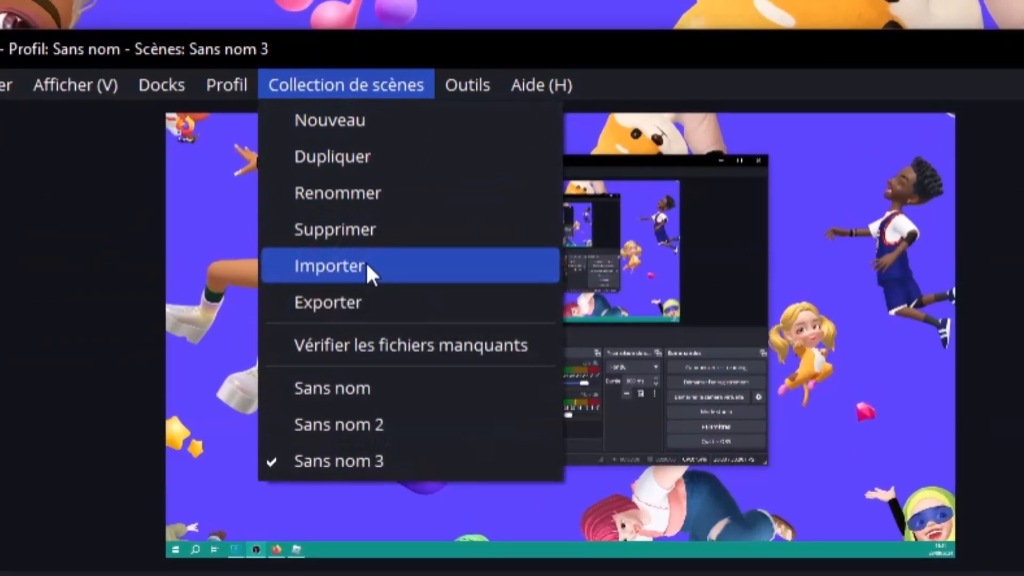
{"action": "left_click", "coordinate": [370, 143]}
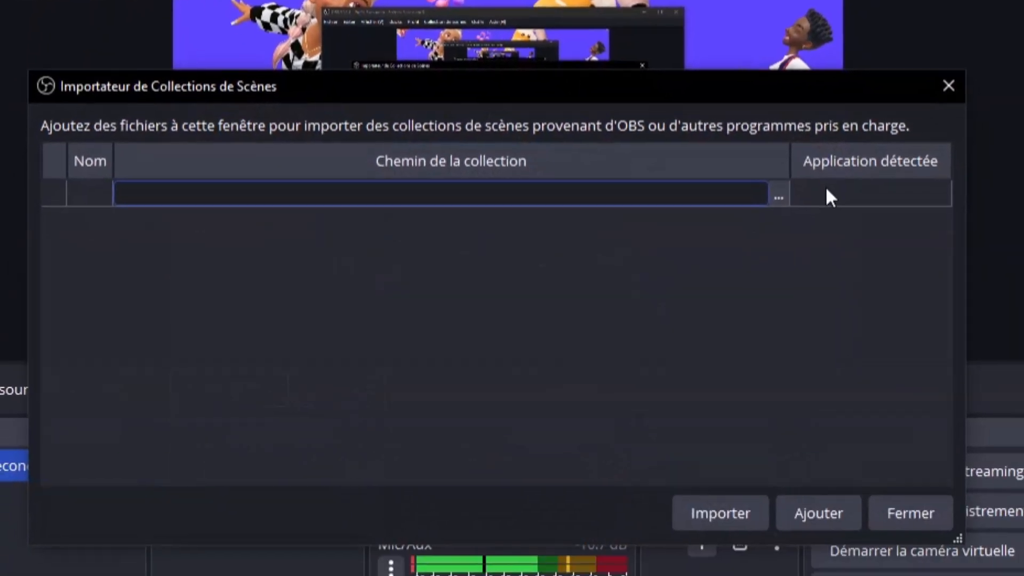
{"action": "left_click", "coordinate": [805, 244]}
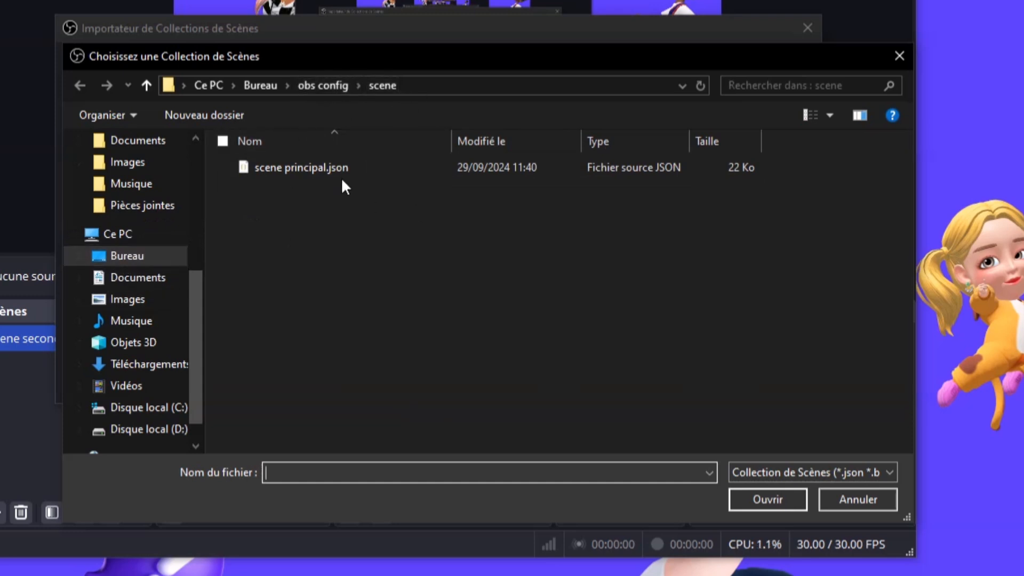
{"action": "left_click", "coordinate": [313, 171]}
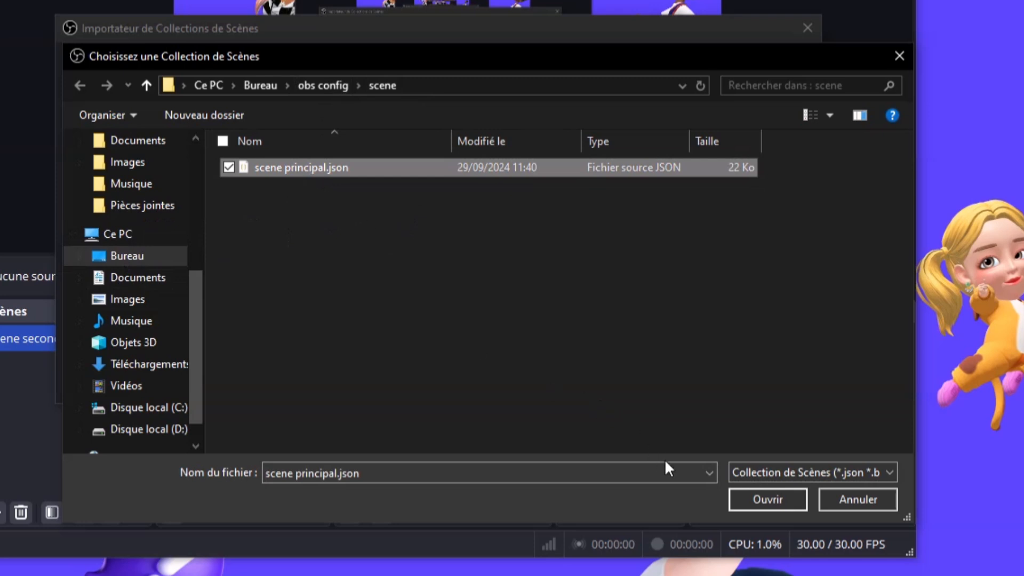
{"action": "left_click", "coordinate": [780, 503]}
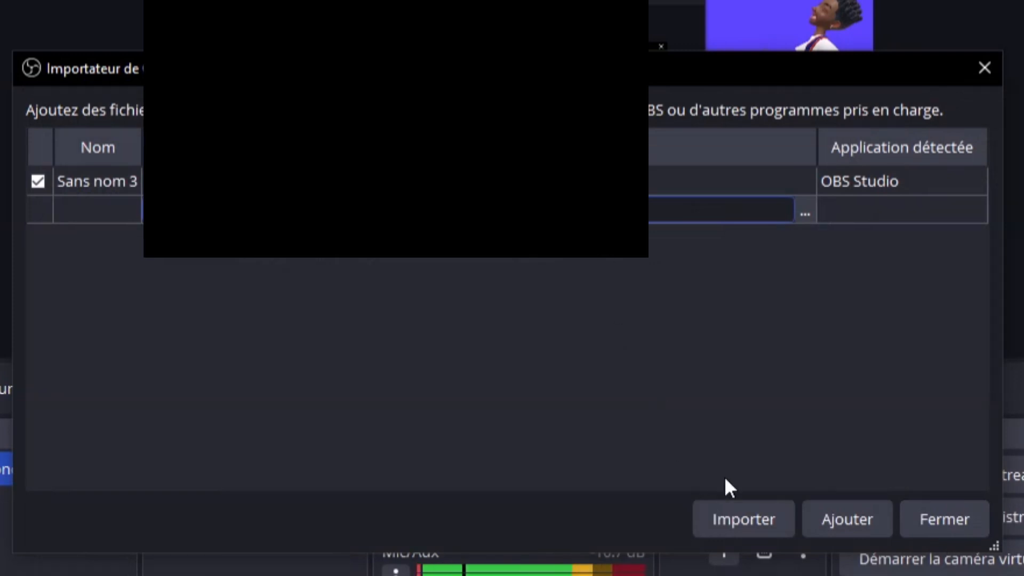
{"action": "left_click", "coordinate": [745, 517]}
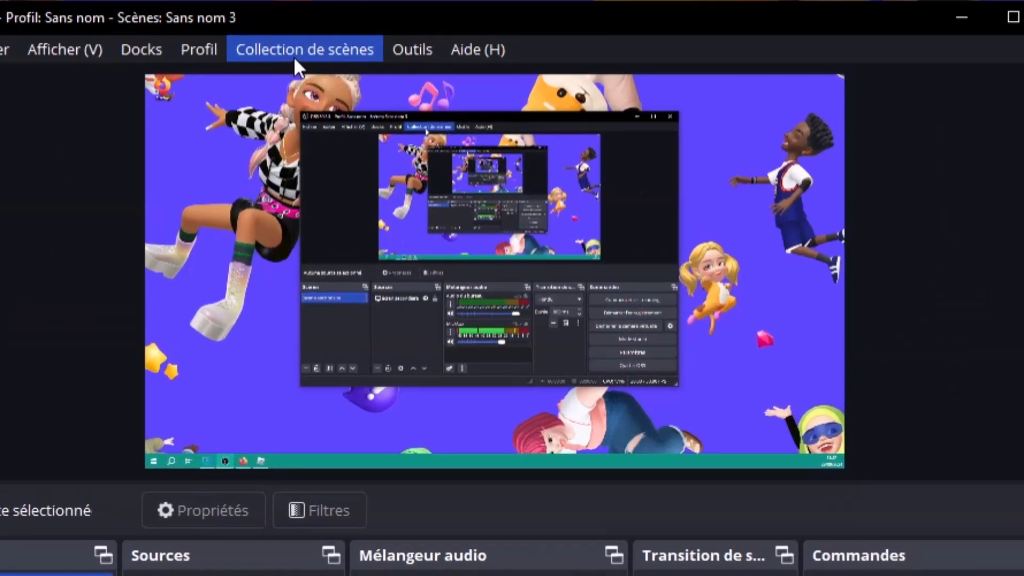
{"action": "left_click", "coordinate": [304, 59]}
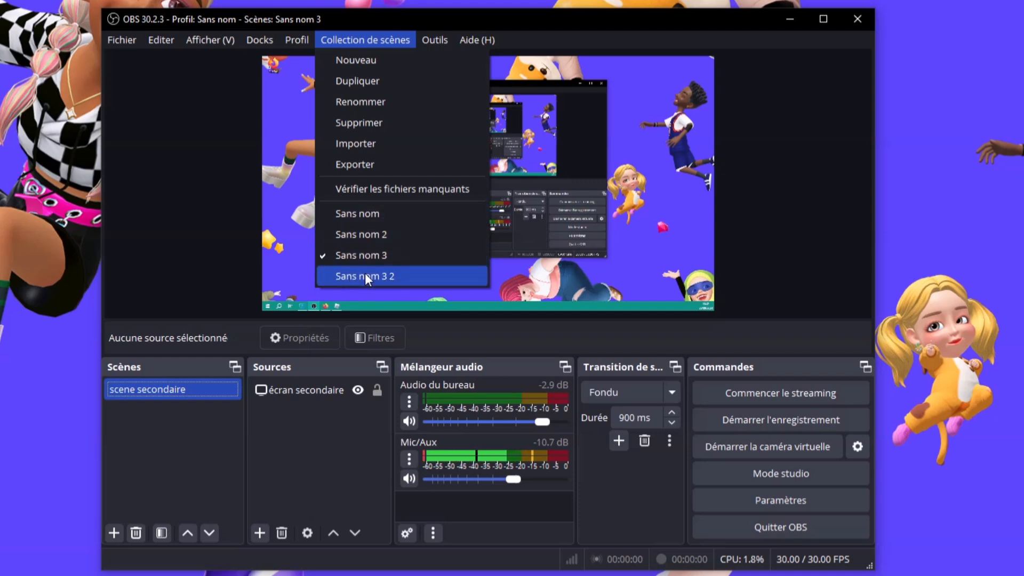
{"action": "left_click", "coordinate": [375, 275]}
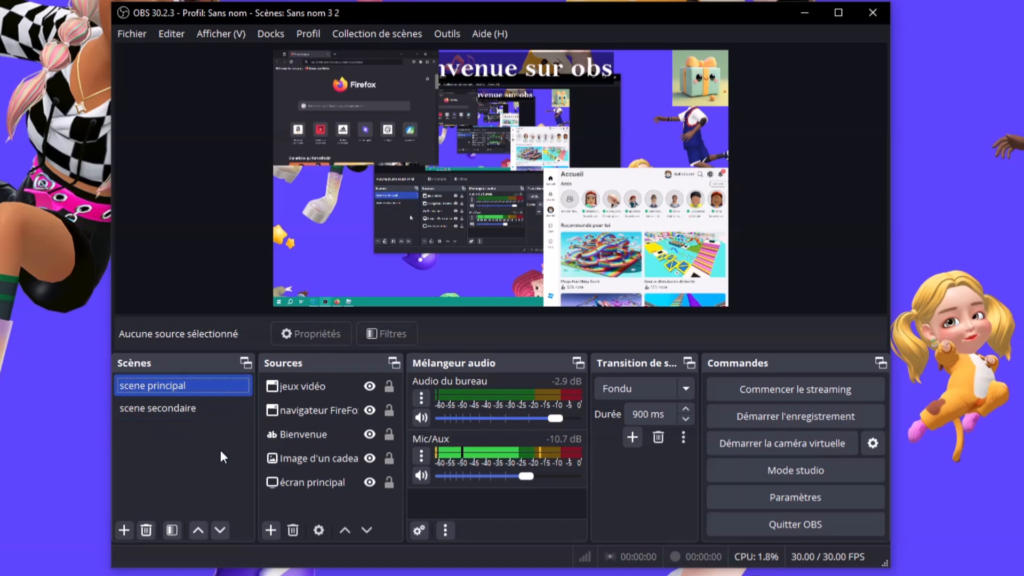
{"action": "left_click", "coordinate": [196, 408]}
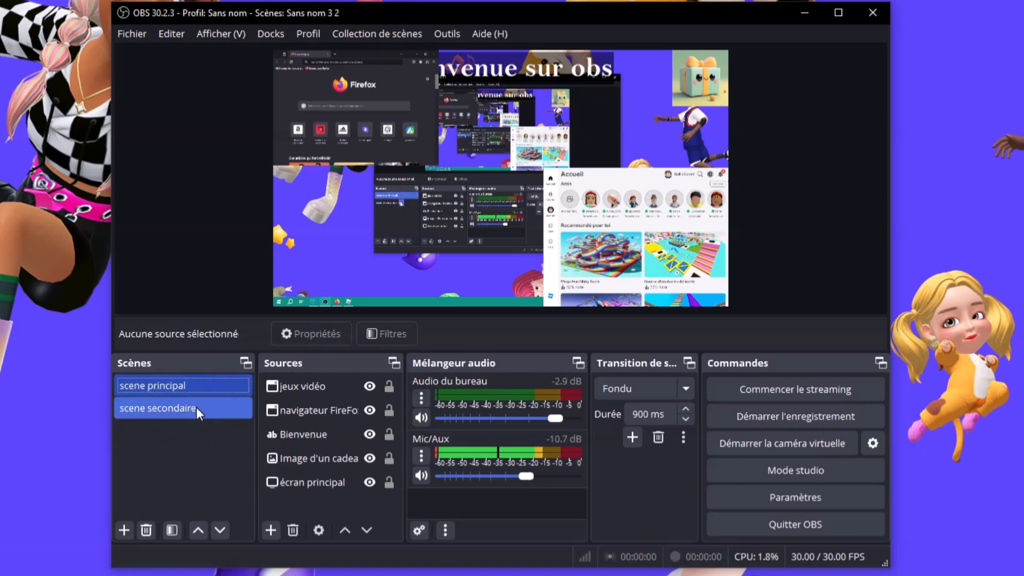
{"action": "left_click", "coordinate": [198, 386]}
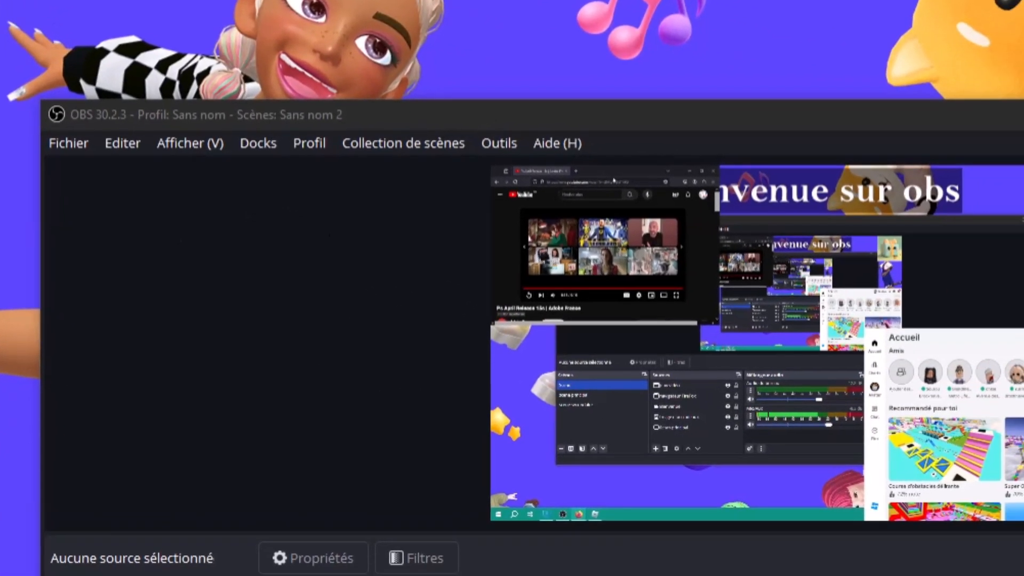
Bring Firefox over OBS and search Google for 'zepeto live pc'
{"action": "left_click_drag", "start_coordinate": [0, 115], "coordinate": [657, 81]}
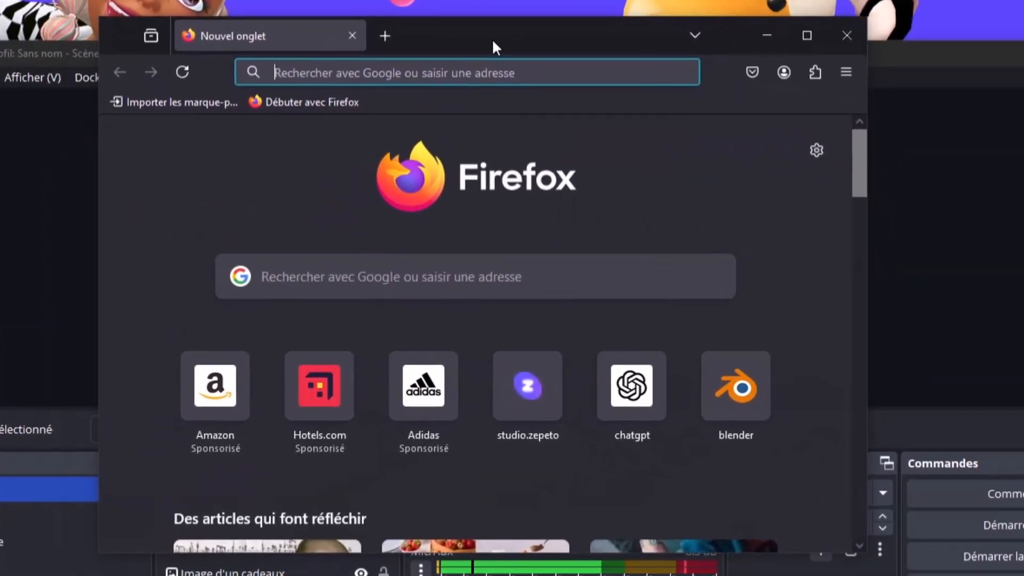
{"action": "type", "text": "zepet"}
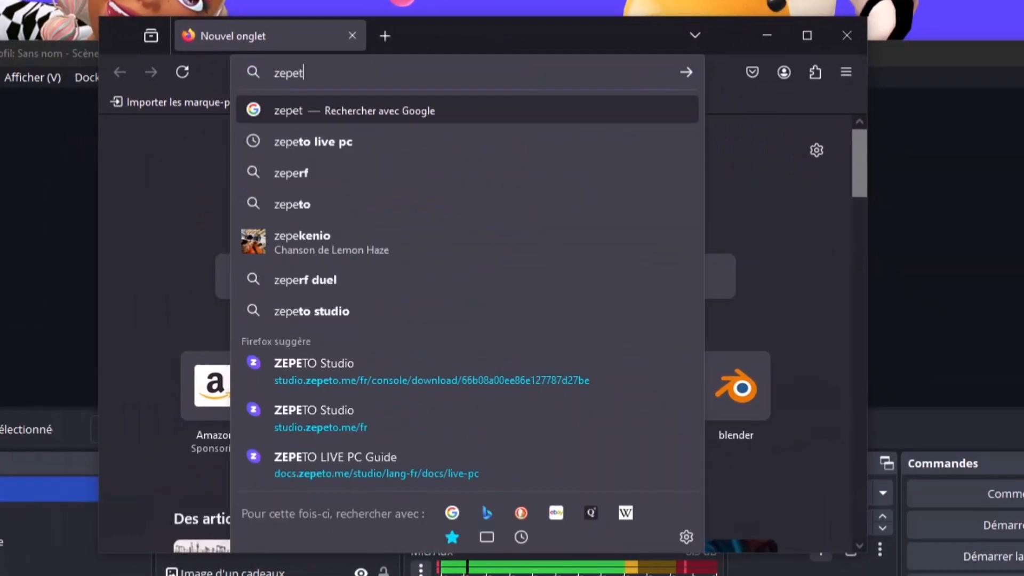
{"action": "type", "text": "o live pc"}
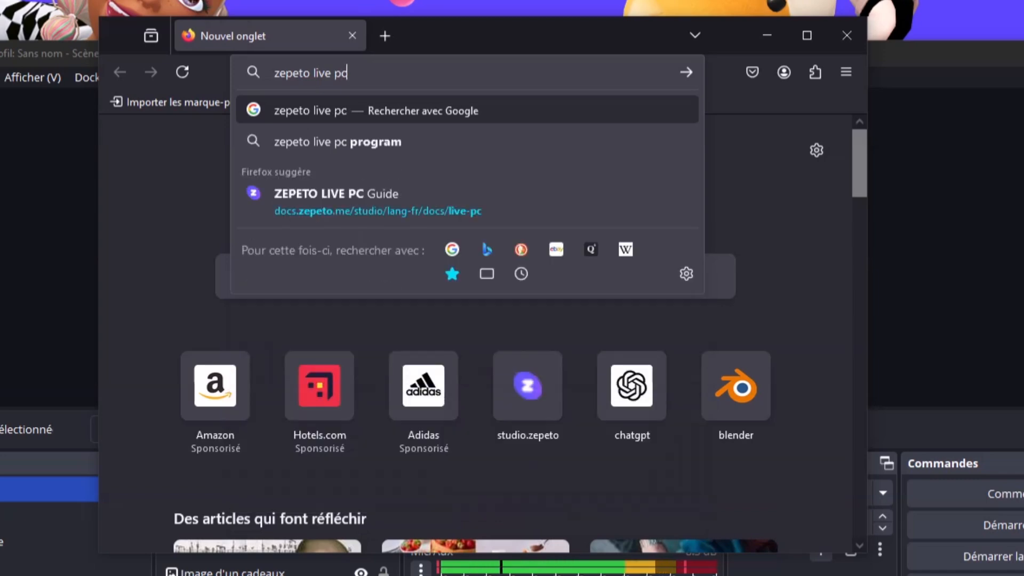
{"action": "key", "text": "Return"}
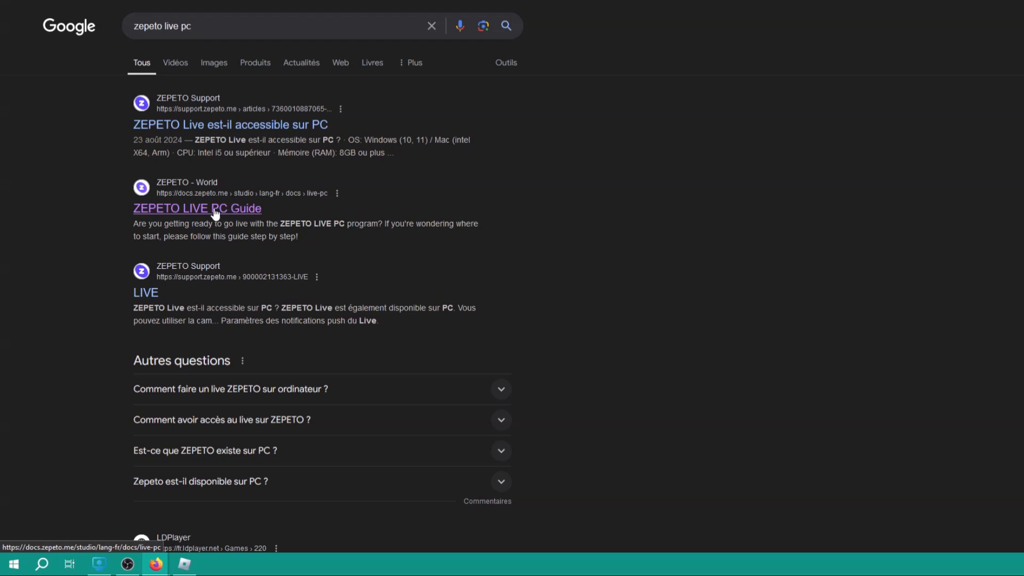
Open the ZEPETO LIVE PC Guide and highlight the supported Mac systems requirement
{"action": "left_click", "coordinate": [215, 212]}
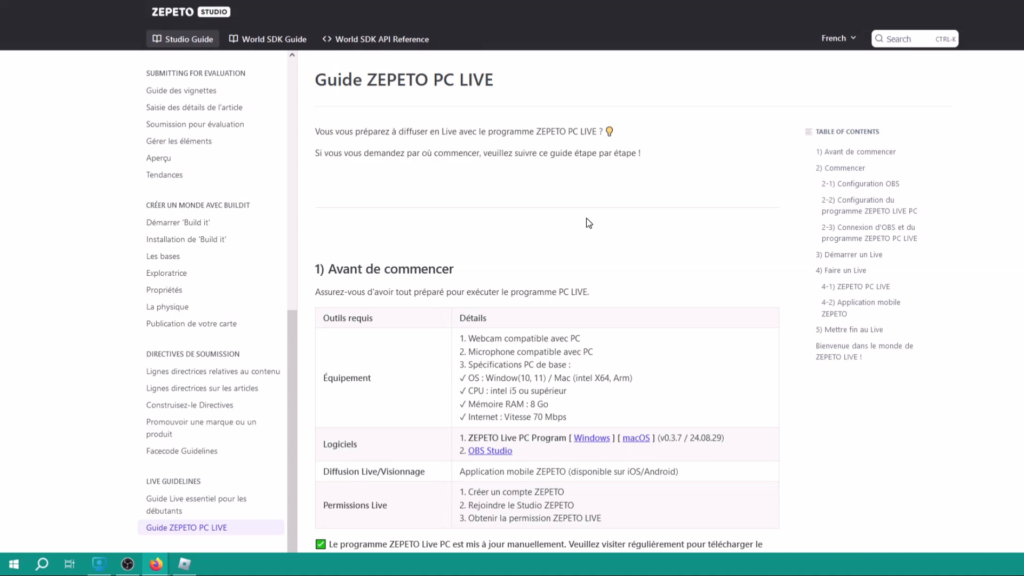
{"action": "scroll", "coordinate": [591, 226], "scroll_direction": "down", "scroll_amount": 2}
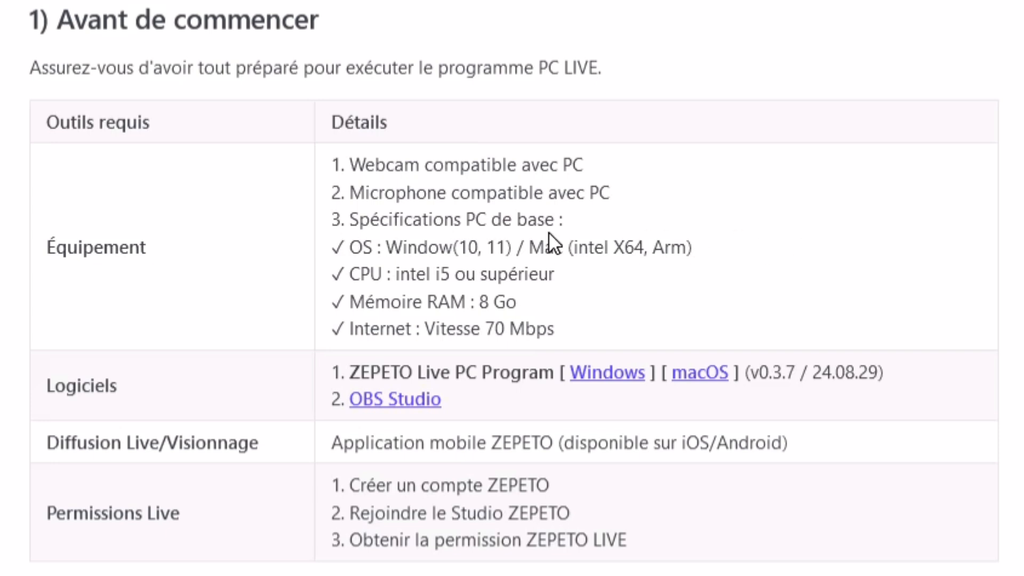
{"action": "left_click_drag", "start_coordinate": [524, 247], "coordinate": [605, 241]}
{"action": "left_click", "coordinate": [605, 241]}
Highlight the CPU, 8 Go RAM and 70 Mbps internet speed requirements in turn
{"action": "mouse_move", "coordinate": [350, 274]}
{"action": "left_mouse_down"}
{"action": "mouse_move", "coordinate": [562, 279]}
{"action": "mouse_move", "coordinate": [314, 278]}
{"action": "mouse_move", "coordinate": [331, 274]}
{"action": "left_mouse_up"}
{"action": "left_click", "coordinate": [262, 267]}
{"action": "left_click_drag", "start_coordinate": [566, 277], "coordinate": [346, 275]}
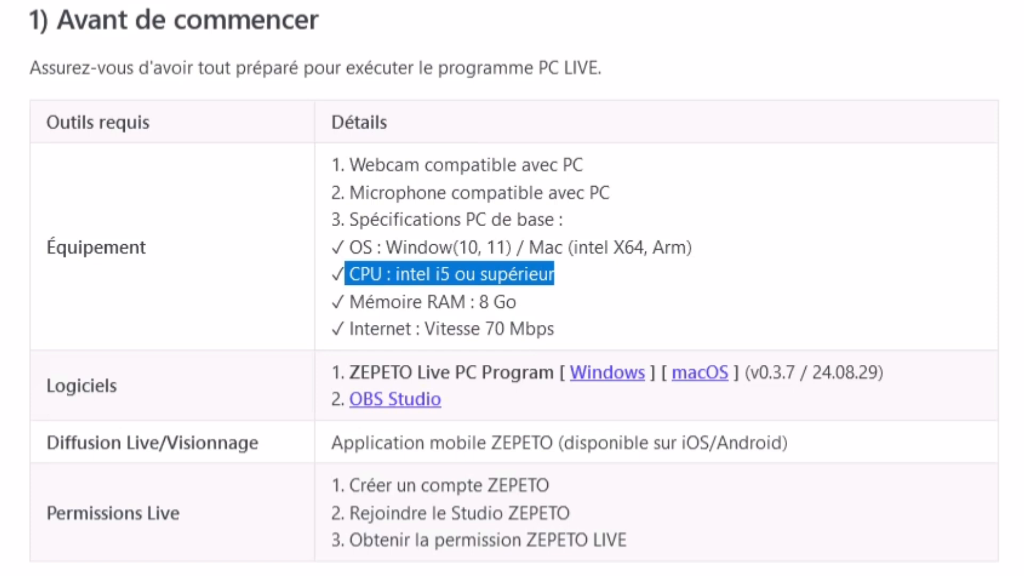
{"action": "left_click", "coordinate": [164, 270]}
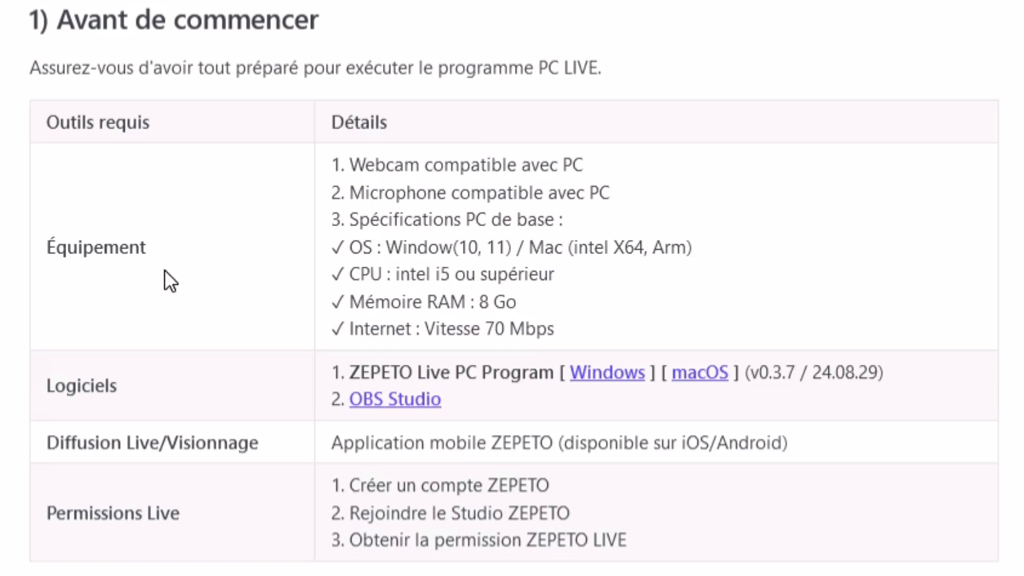
{"action": "left_click_drag", "start_coordinate": [547, 297], "coordinate": [331, 302]}
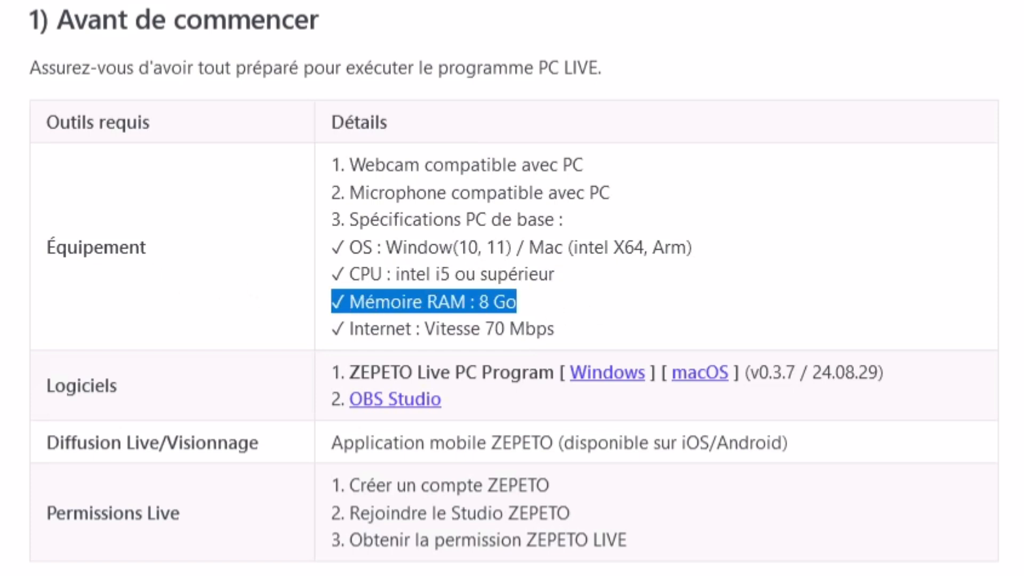
{"action": "left_click", "coordinate": [181, 302]}
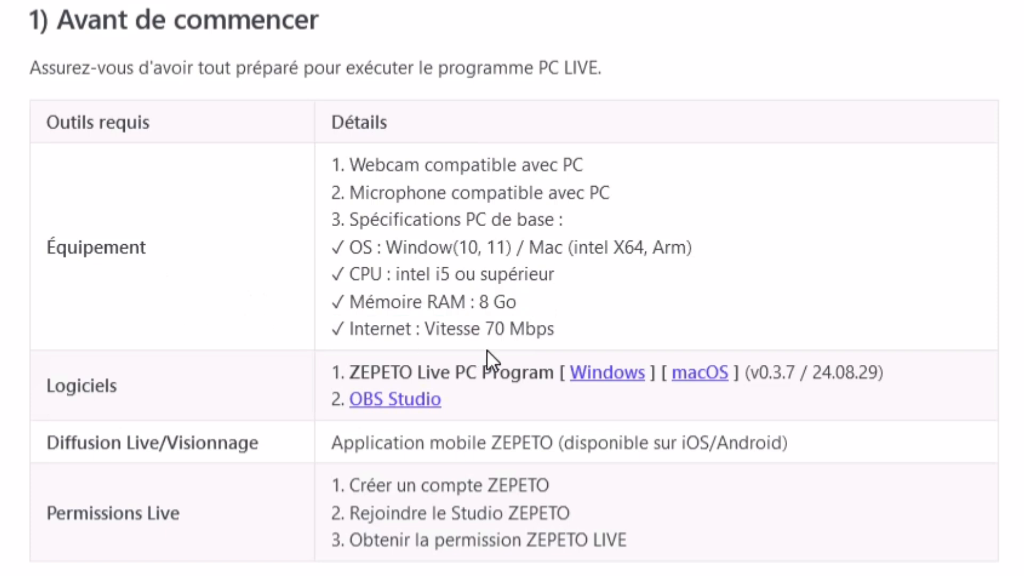
{"action": "left_click_drag", "start_coordinate": [574, 335], "coordinate": [317, 326]}
{"action": "left_click", "coordinate": [245, 310]}
{"action": "left_click_drag", "start_coordinate": [586, 328], "coordinate": [485, 328]}
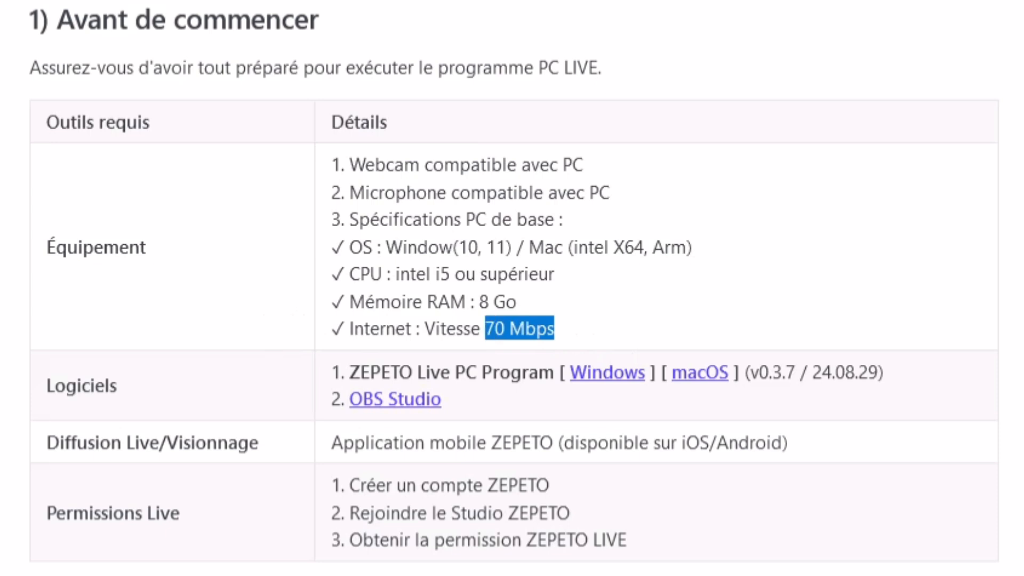
{"action": "left_click", "coordinate": [122, 267]}
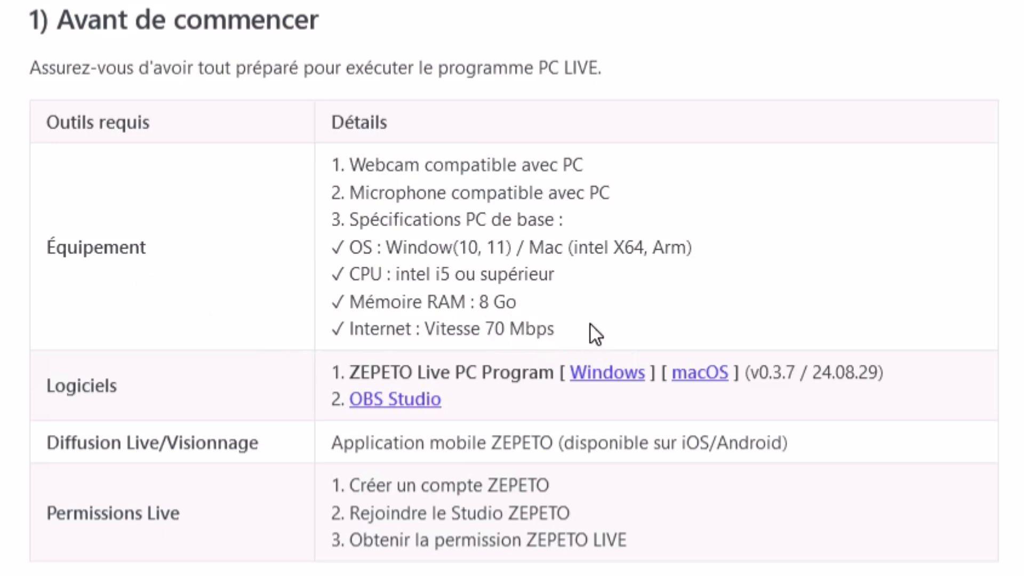
Scroll down and highlight the ZEPETO Live PC Program download line
{"action": "scroll", "coordinate": [446, 260], "scroll_direction": "down", "scroll_amount": 4}
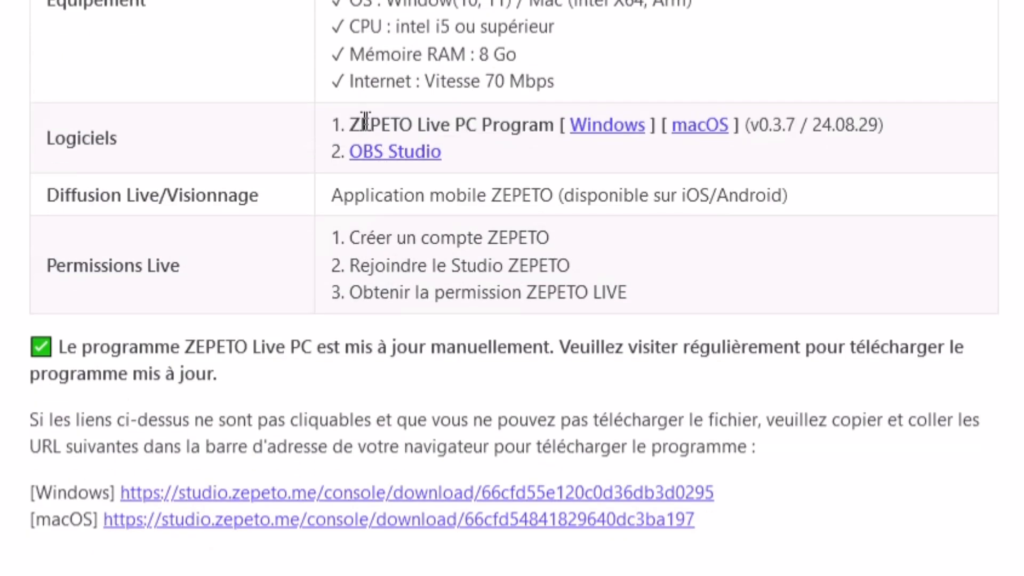
{"action": "left_click_drag", "start_coordinate": [361, 125], "coordinate": [555, 125]}
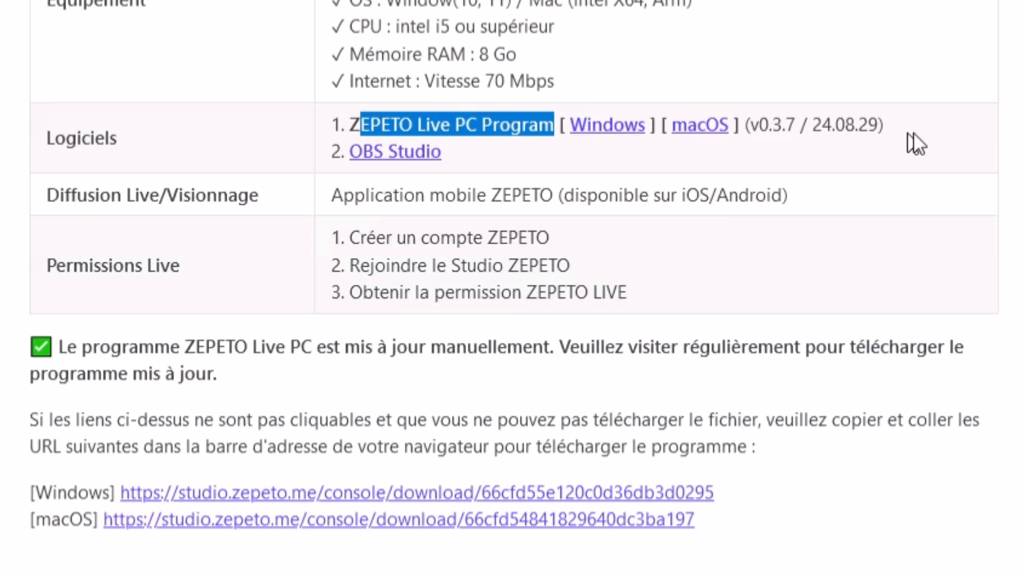
{"action": "left_click", "coordinate": [929, 142]}
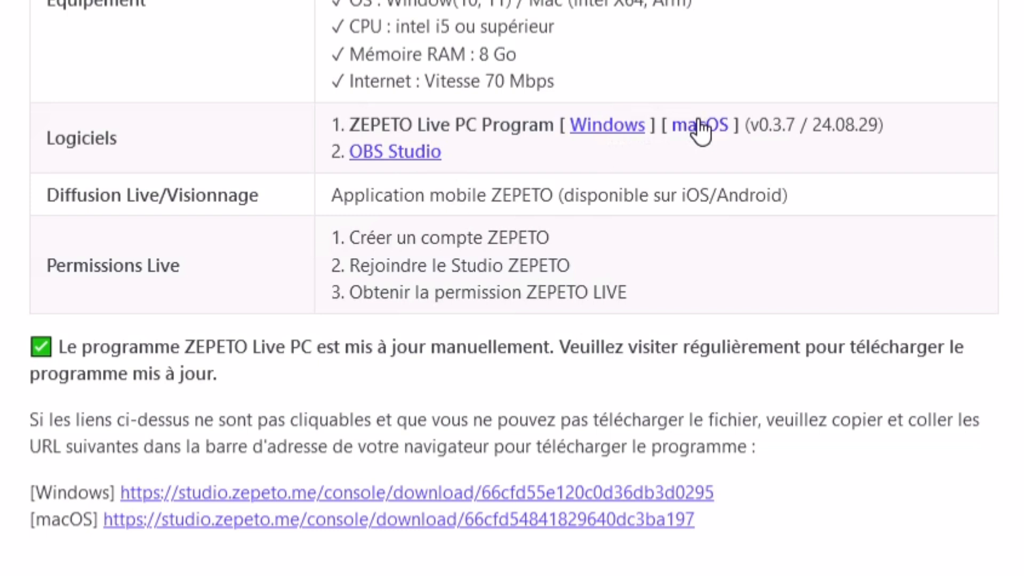
{"action": "left_click_drag", "start_coordinate": [331, 124], "coordinate": [624, 125]}
{"action": "left_click", "coordinate": [247, 111]}
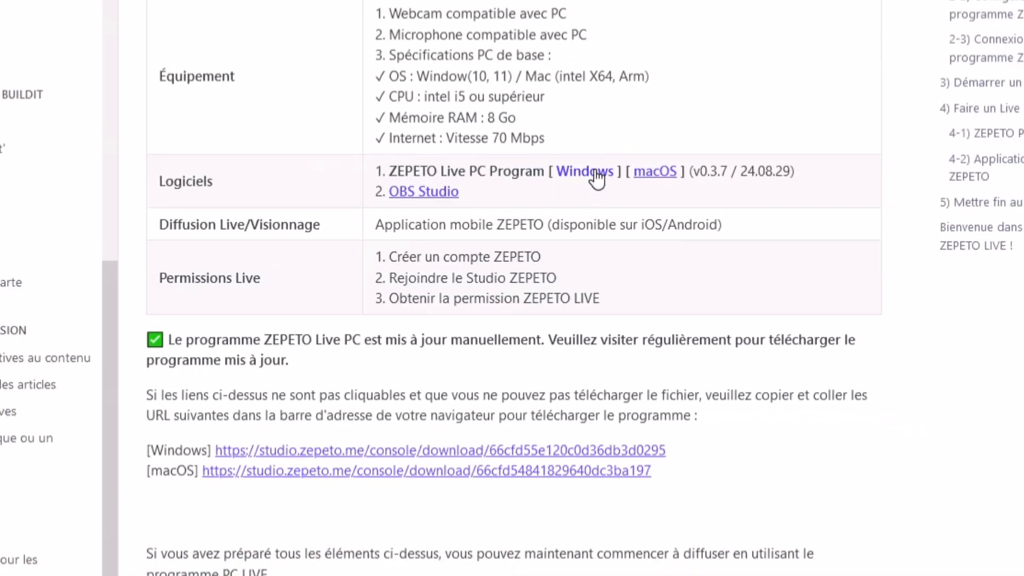
Open the Windows ZEPETO Live PC download and sign in with the saved ID·E-mail account
{"action": "left_click", "coordinate": [625, 127]}
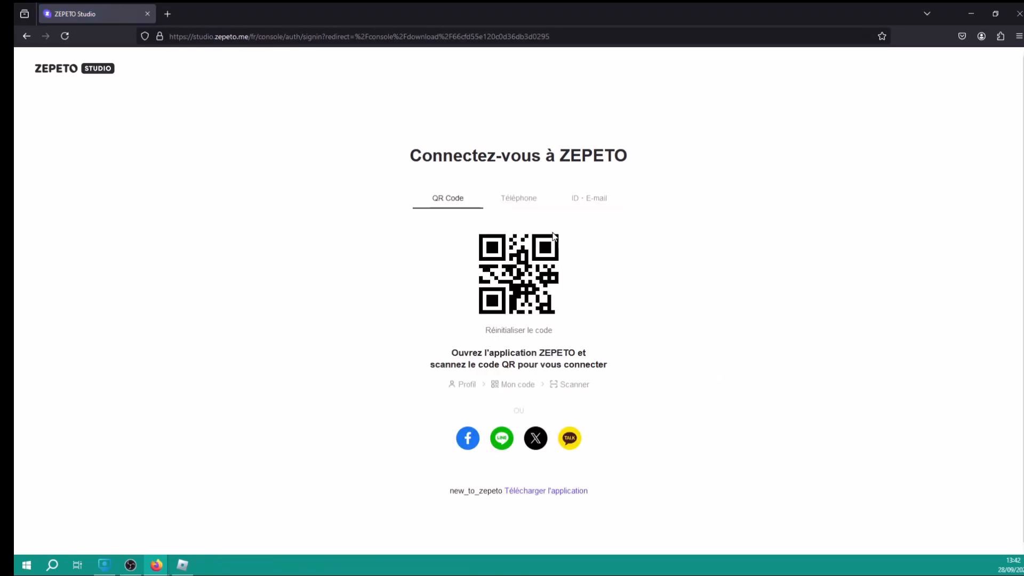
{"action": "left_click", "coordinate": [584, 202]}
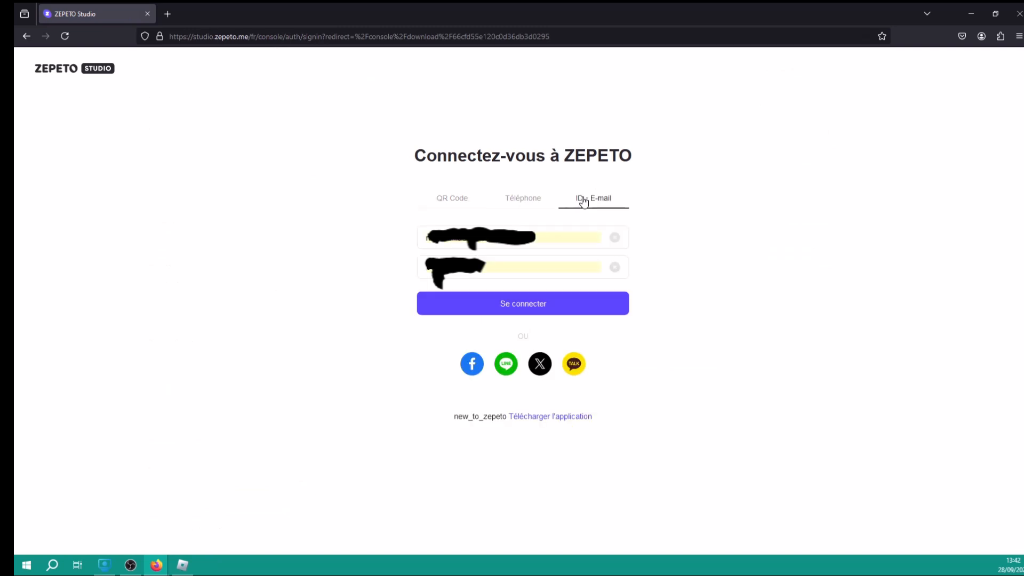
{"action": "left_click", "coordinate": [522, 302]}
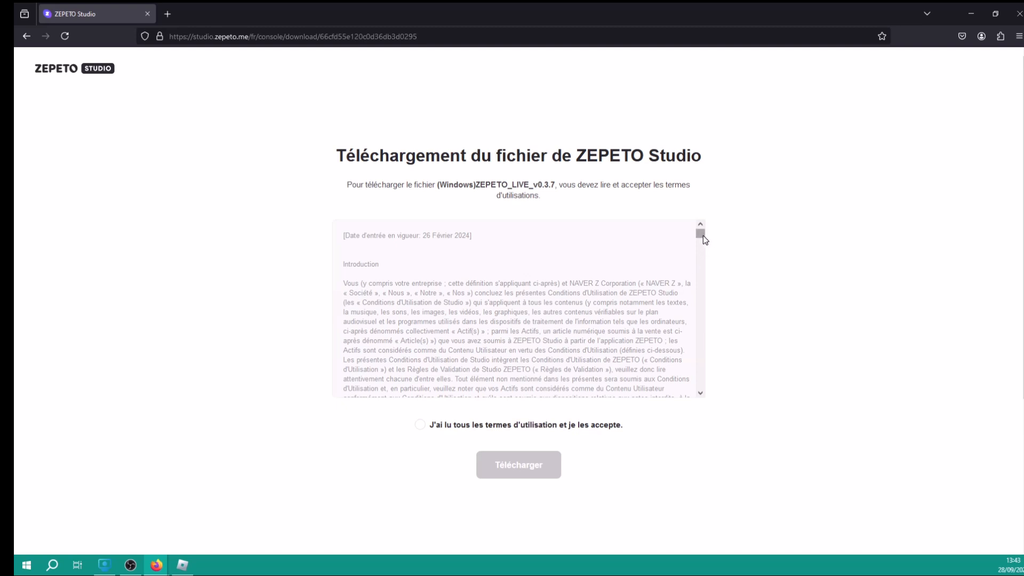
Scroll through the terms of use for ZEPETO_LIVE_v0.3.7 and accept them to enable the download
{"action": "left_click_drag", "start_coordinate": [703, 235], "coordinate": [704, 393]}
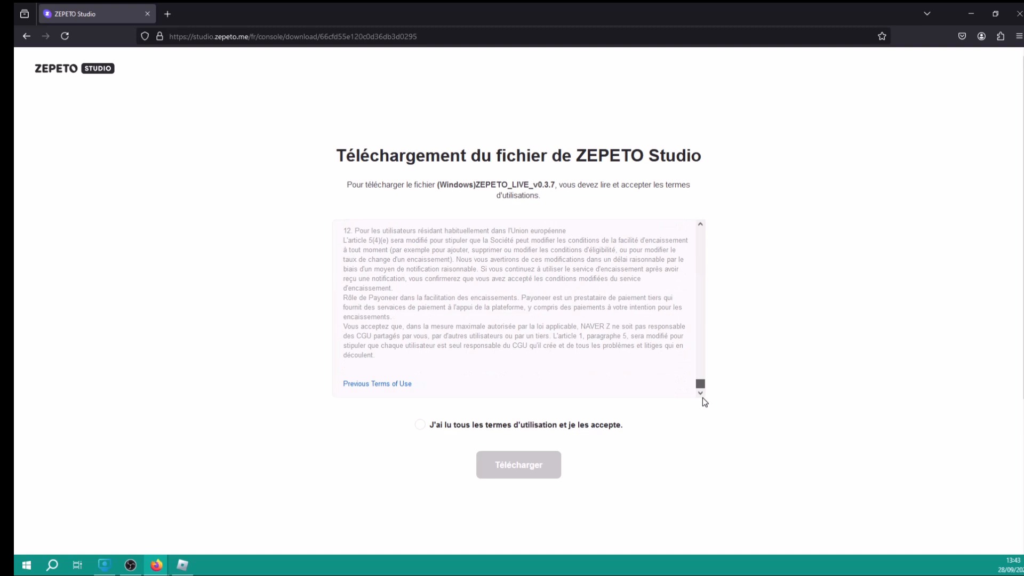
{"action": "scroll", "coordinate": [615, 280], "scroll_direction": "down", "scroll_amount": 4}
{"action": "scroll", "coordinate": [616, 280], "scroll_direction": "up", "scroll_amount": 4}
{"action": "left_click", "coordinate": [421, 425]}
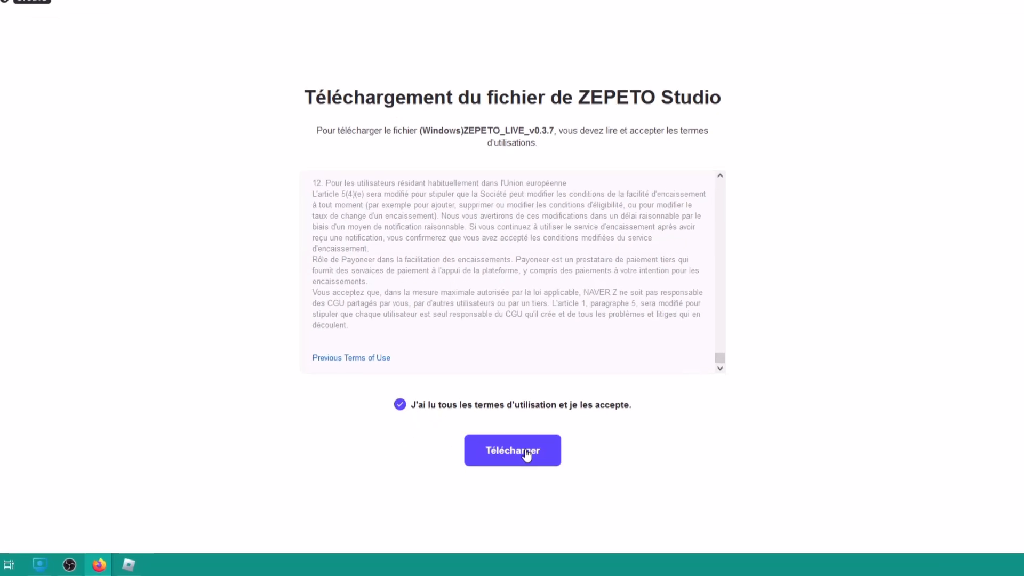
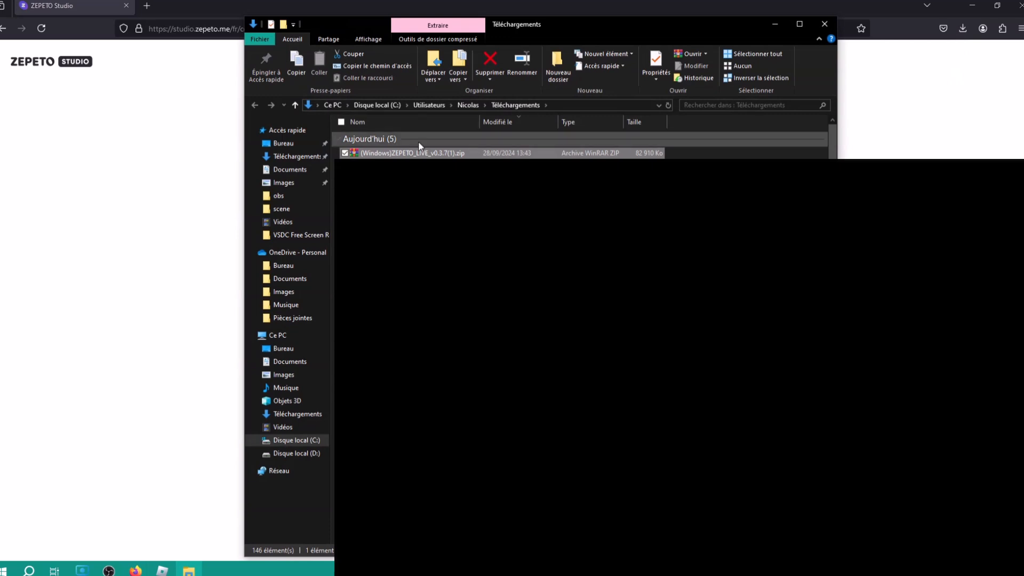
Open the ZEPETO_LIVE zip in WinRAR and look through the deploy_StandaloneWindows64_global folder's files
{"action": "double_click", "coordinate": [433, 154]}
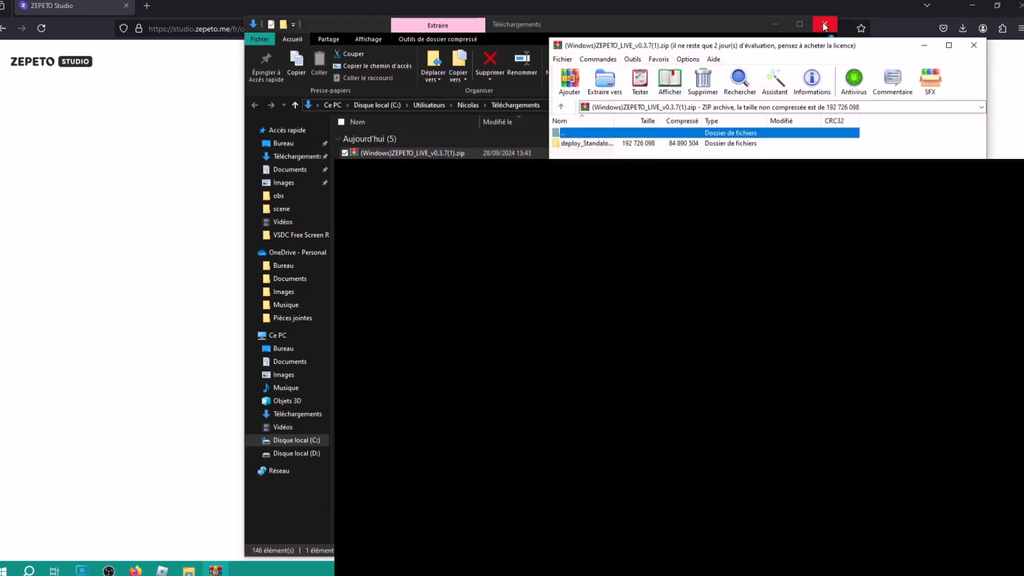
{"action": "left_click", "coordinate": [824, 26]}
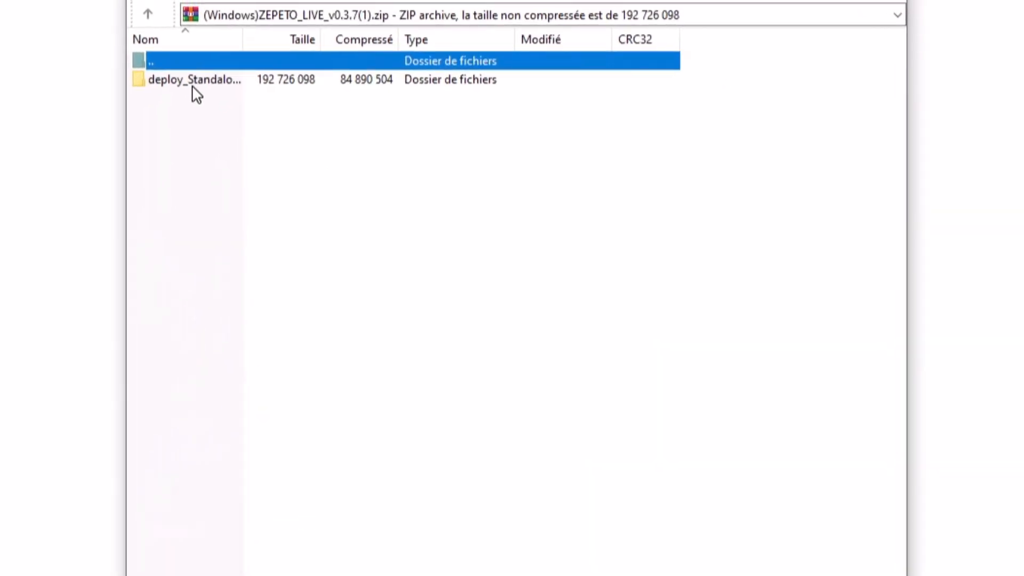
{"action": "double_click", "coordinate": [213, 59]}
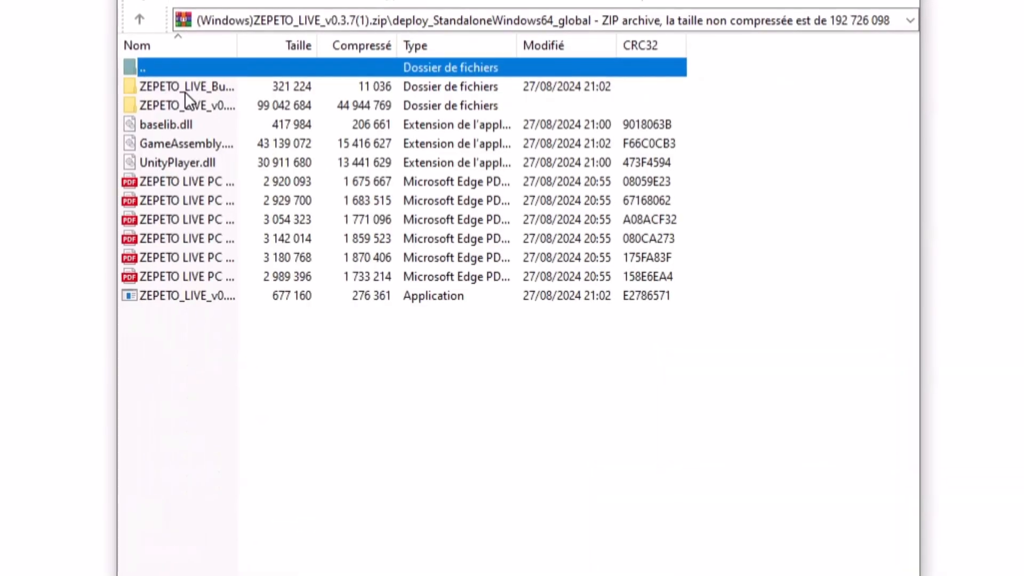
{"action": "left_click_drag", "start_coordinate": [249, 354], "coordinate": [91, 80]}
{"action": "double_click", "coordinate": [149, 103]}
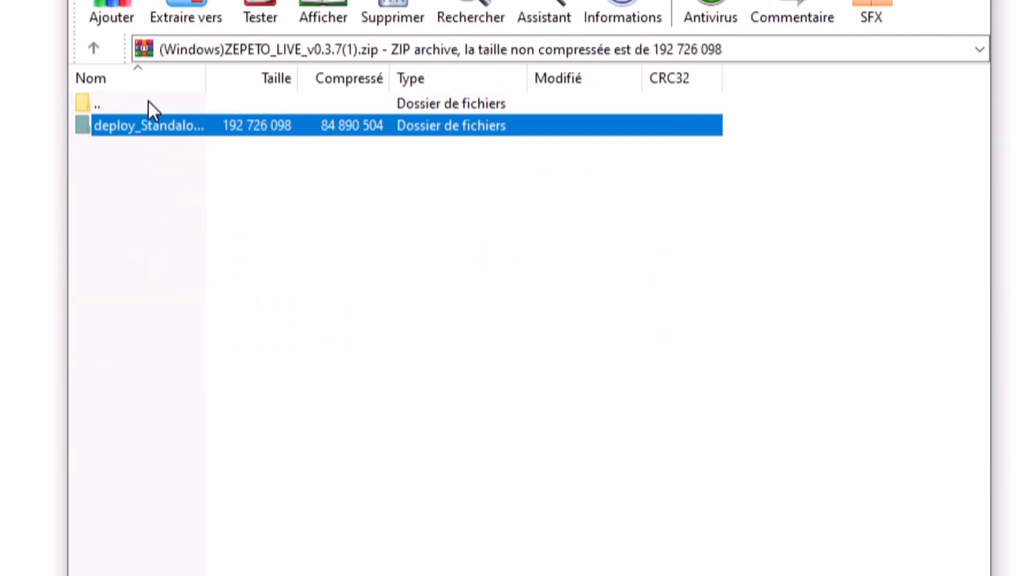
{"action": "left_click", "coordinate": [189, 177]}
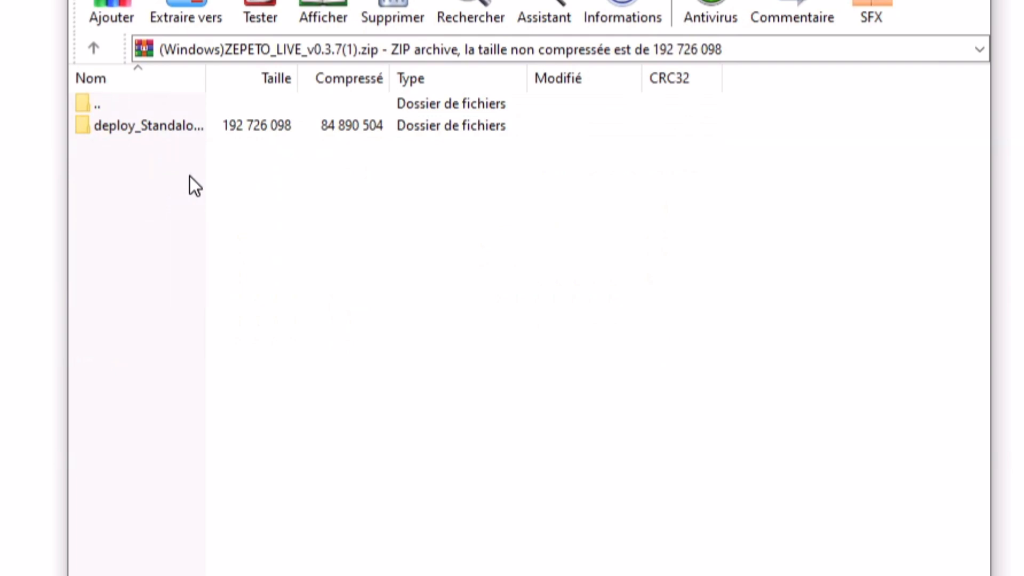
Re-enter the deploy folder, select all 13 entries, return to the top level and minimize WinRAR
{"action": "double_click", "coordinate": [159, 129]}
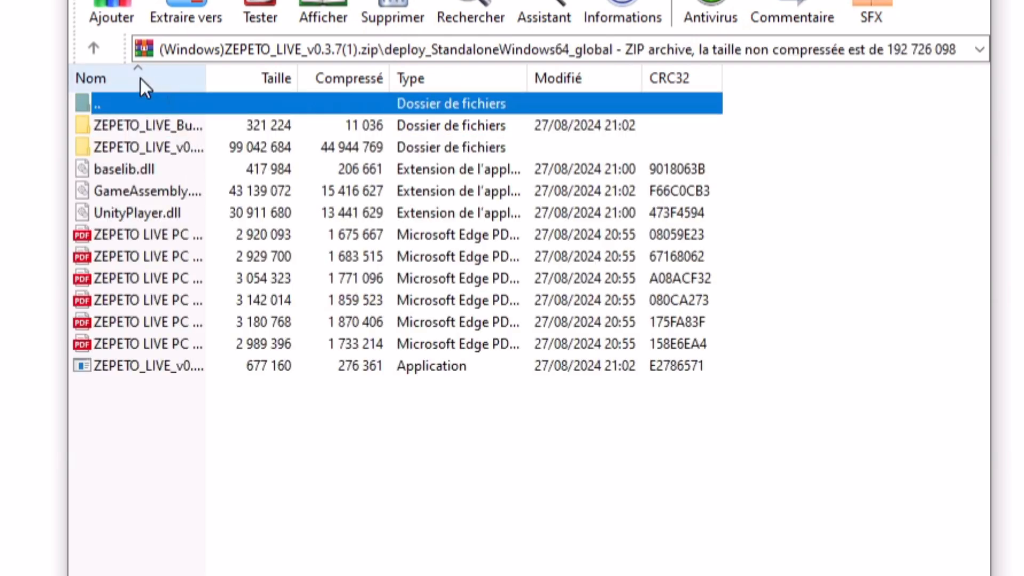
{"action": "left_click_drag", "start_coordinate": [189, 395], "coordinate": [144, 97]}
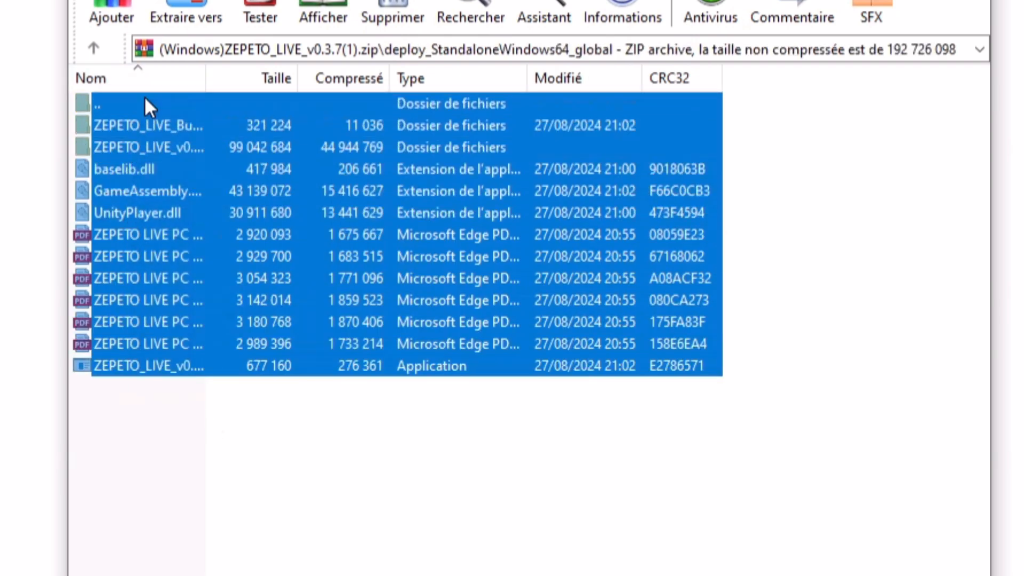
{"action": "double_click", "coordinate": [144, 98]}
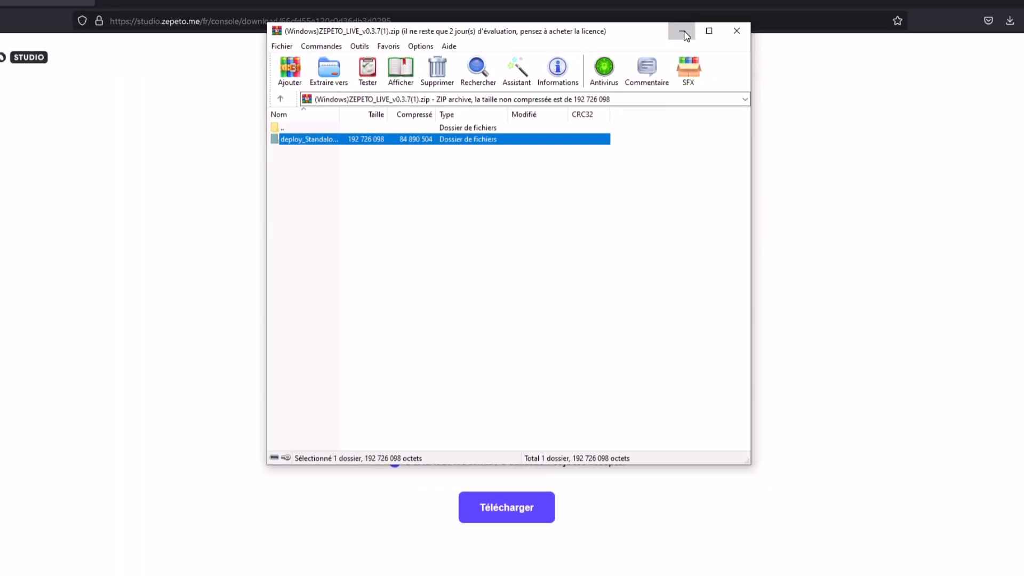
{"action": "left_click", "coordinate": [683, 34]}
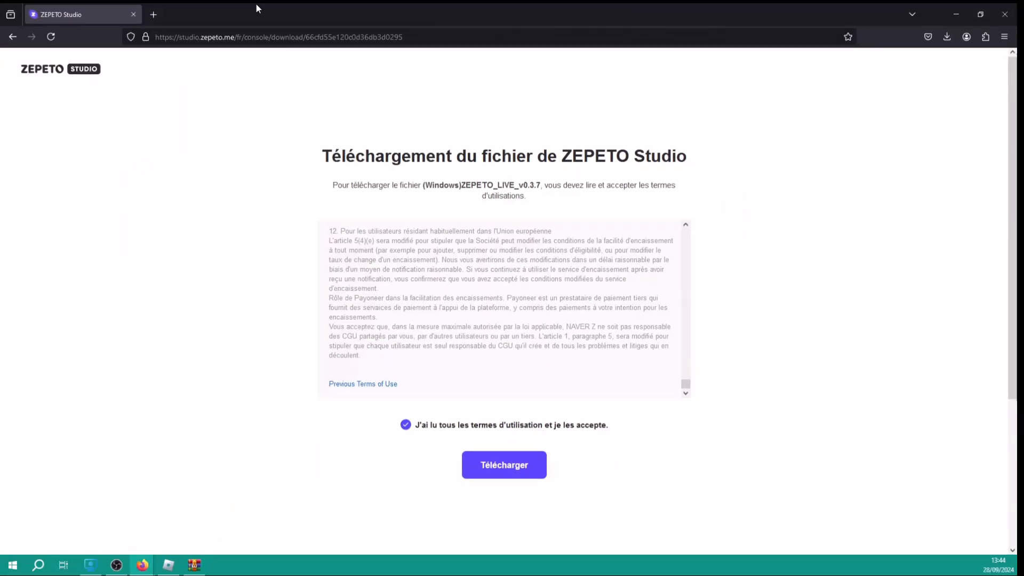
Search 'winrar' in a new tab and download the WinRAR 7.01 installer from win-rar.com
{"action": "left_click", "coordinate": [157, 17]}
{"action": "type", "text": "winra"}
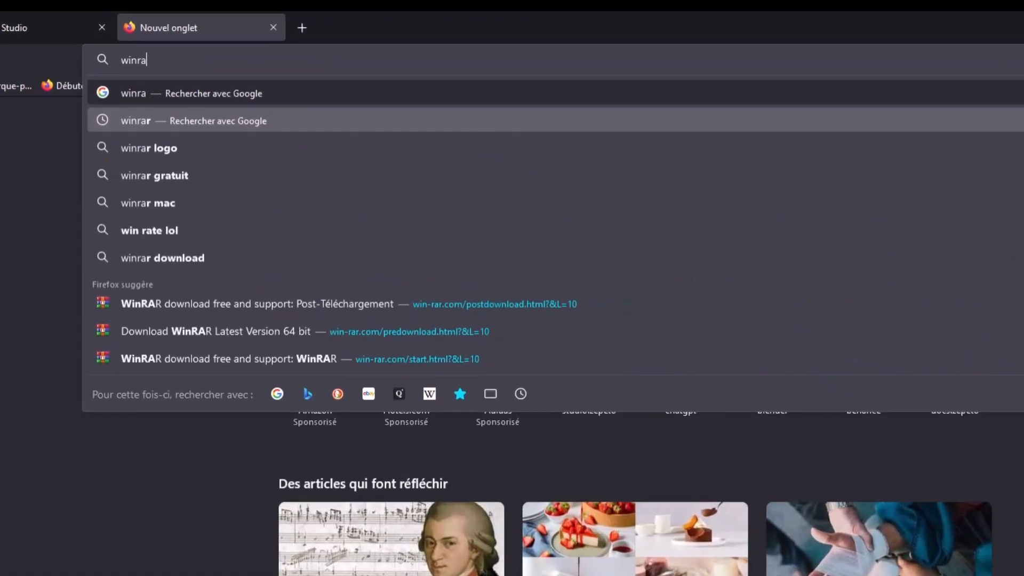
{"action": "type", "text": "r"}
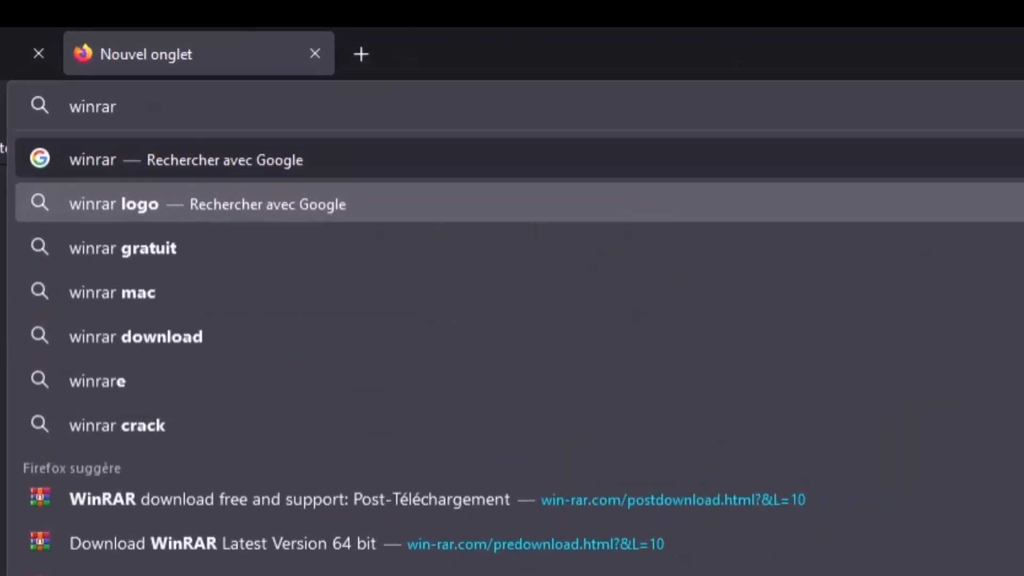
{"action": "key", "text": "Return"}
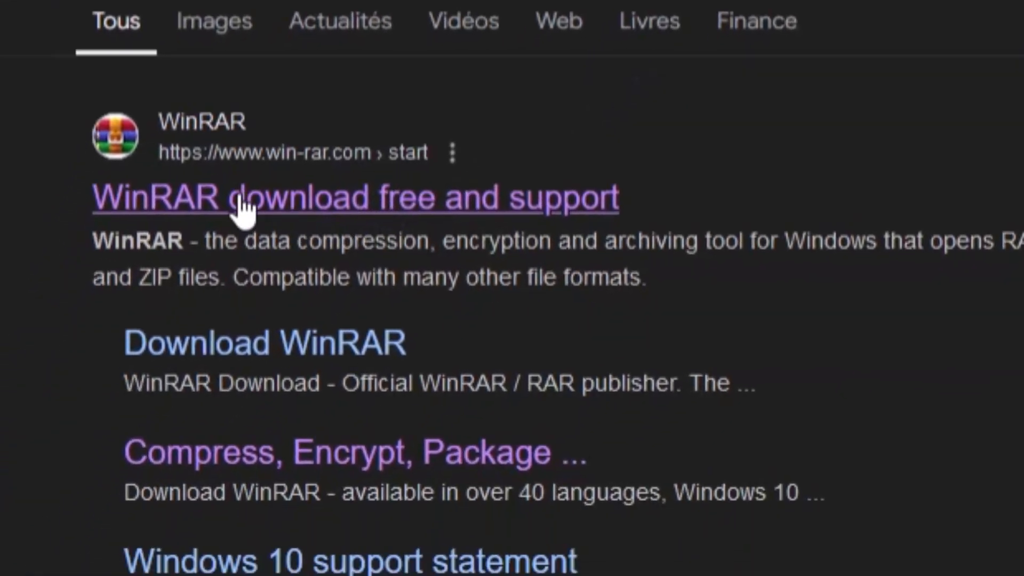
{"action": "left_click", "coordinate": [238, 201]}
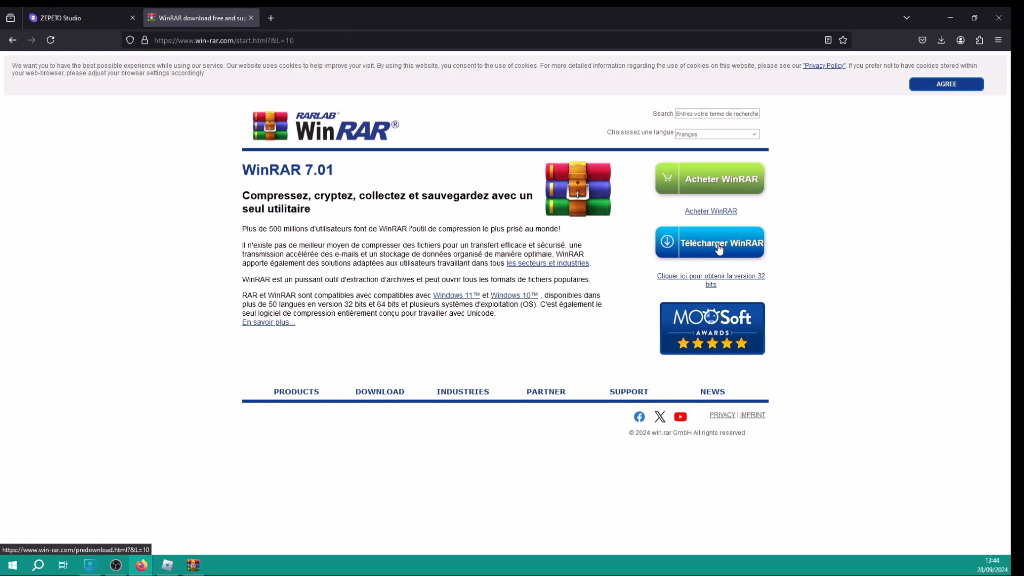
{"action": "left_click", "coordinate": [719, 246]}
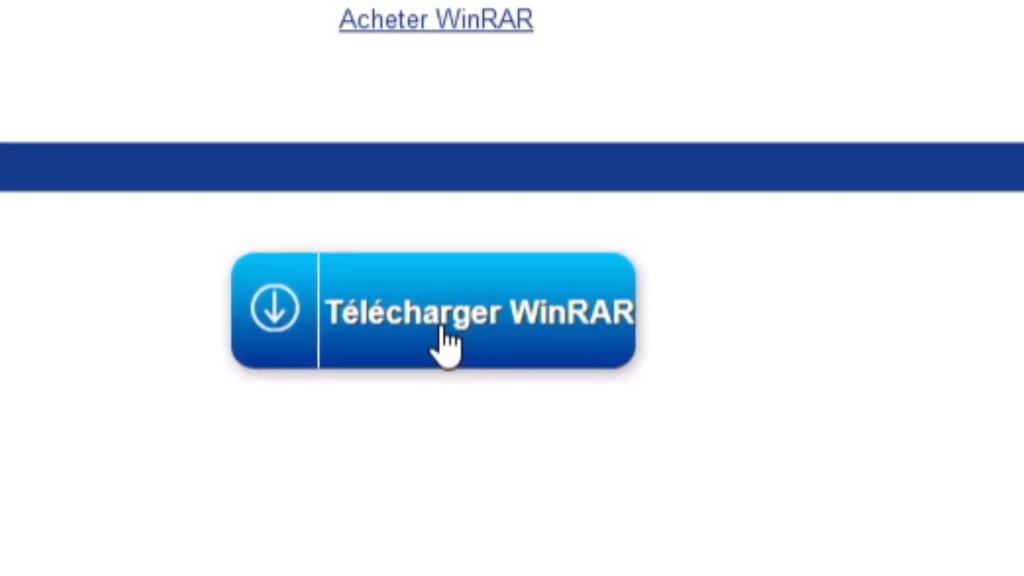
{"action": "left_click", "coordinate": [468, 336]}
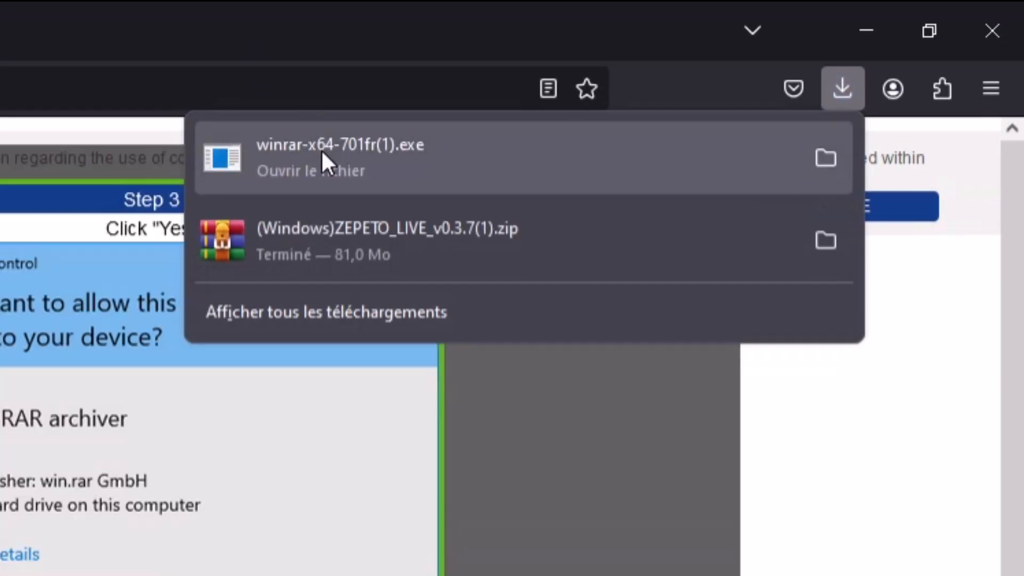
Launch the downloaded WinRAR installer and close the website's installation-steps overlay
{"action": "left_click", "coordinate": [321, 150]}
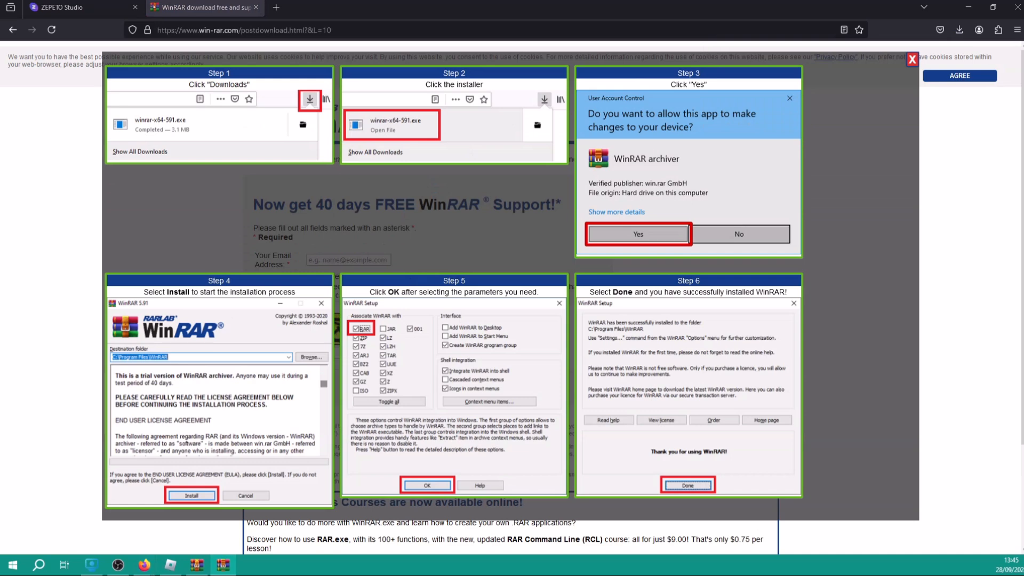
{"action": "left_click_drag", "start_coordinate": [572, 82], "coordinate": [479, 98]}
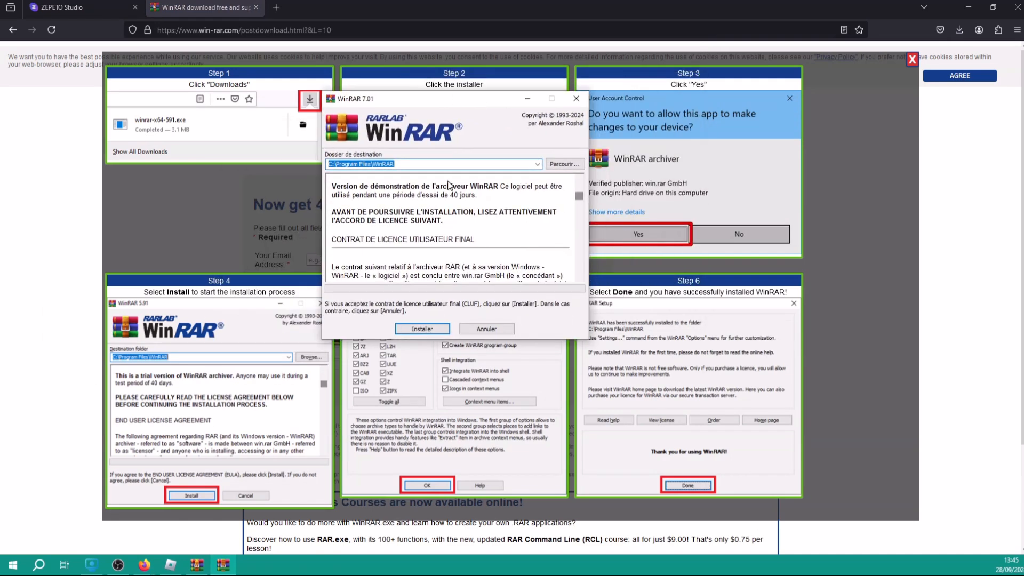
{"action": "left_click", "coordinate": [912, 60]}
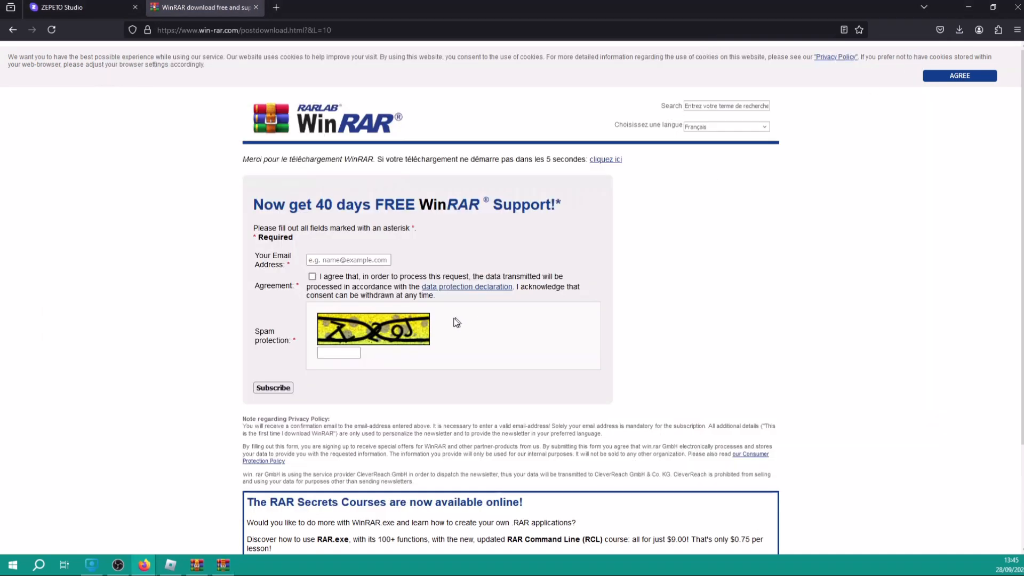
{"action": "left_click", "coordinate": [223, 565]}
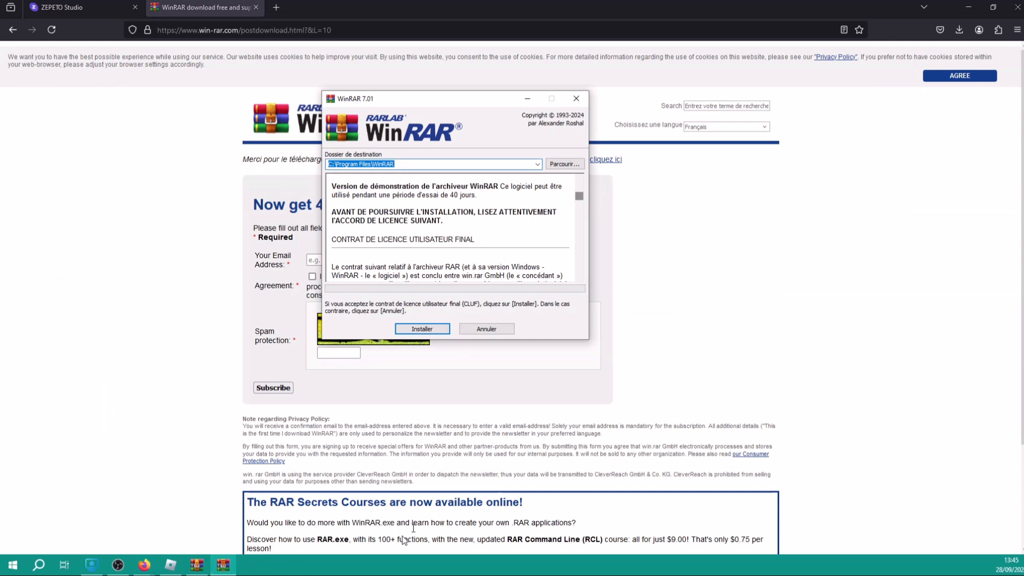
{"action": "left_click_drag", "start_coordinate": [464, 99], "coordinate": [502, 103]}
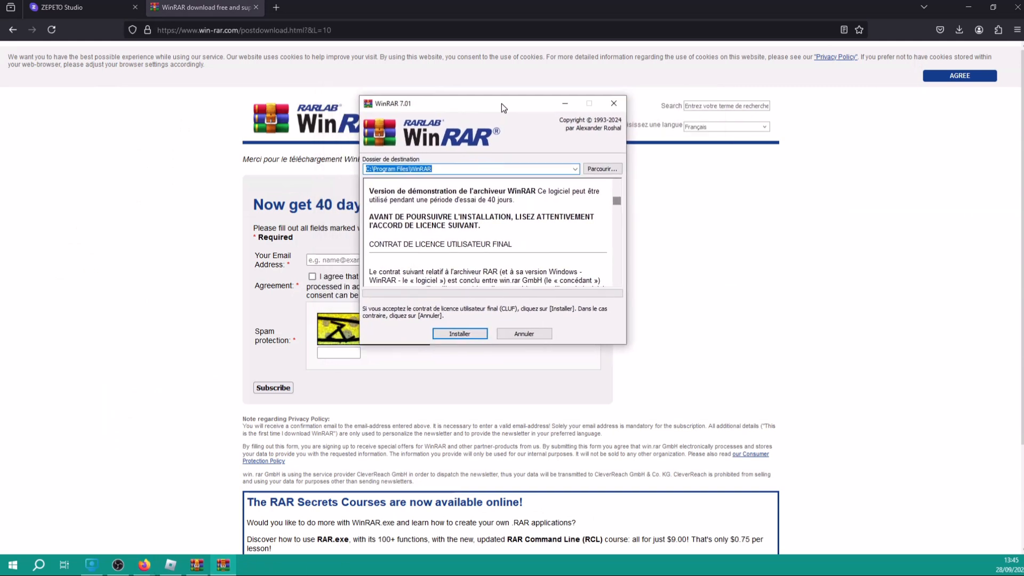
Run Installer, acknowledge the file-creation error, and close the WinRAR installer with Fermer
{"action": "left_click", "coordinate": [462, 334]}
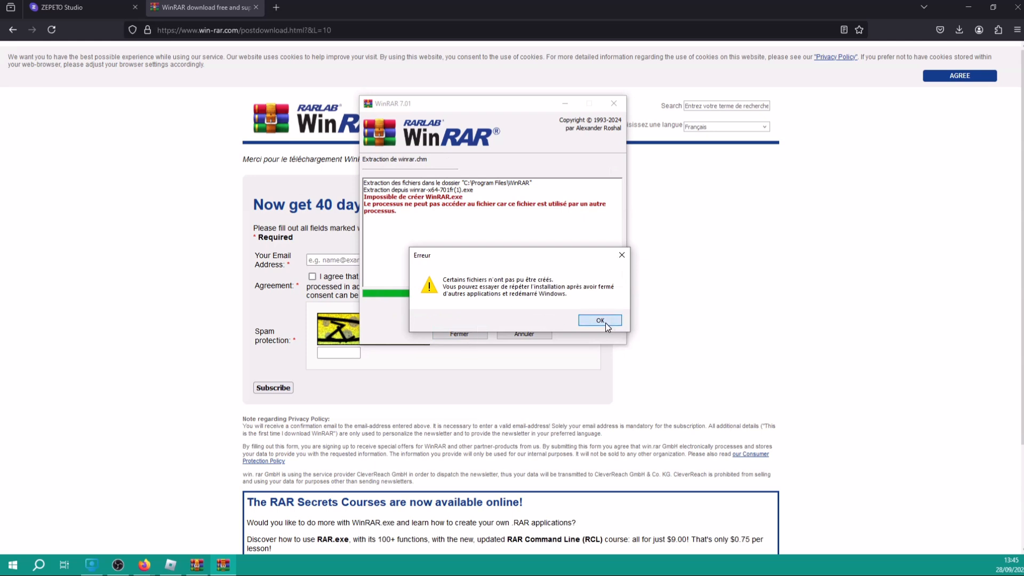
{"action": "left_click", "coordinate": [603, 321]}
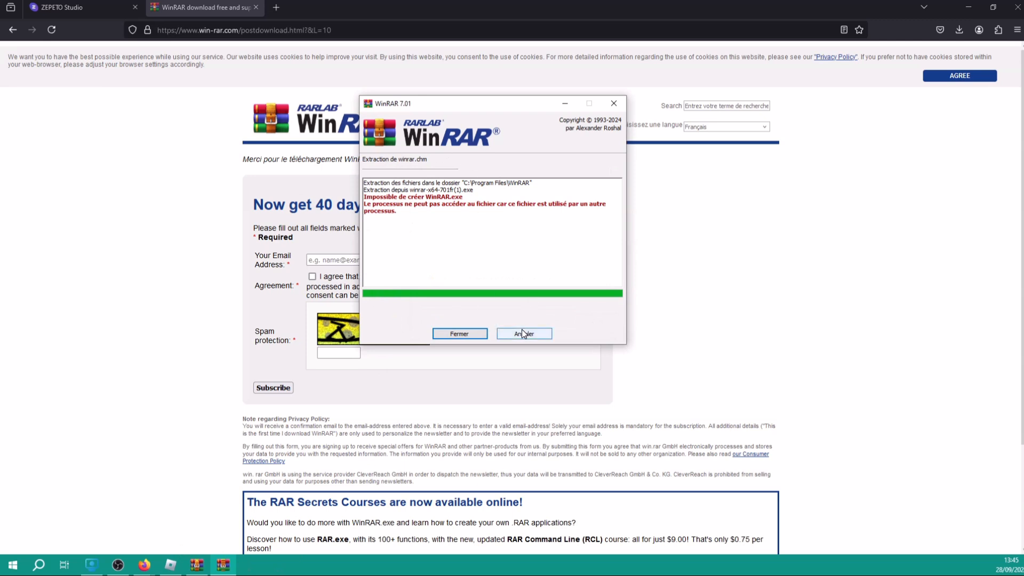
{"action": "left_click", "coordinate": [460, 334]}
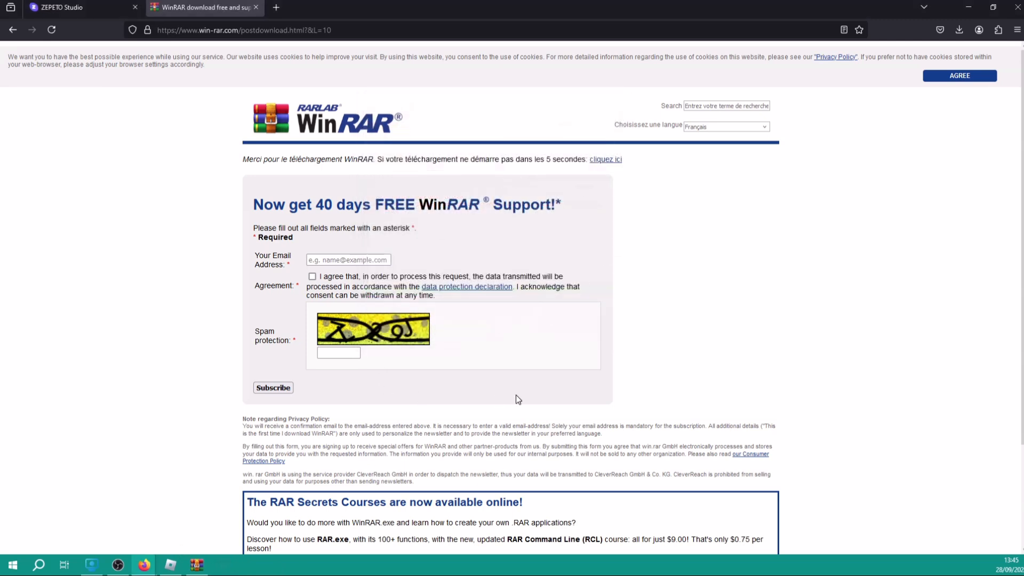
Close the WinRAR tab and minimize Firefox so the ZEPETO_LIVE archive window shows
{"action": "left_click", "coordinate": [258, 7]}
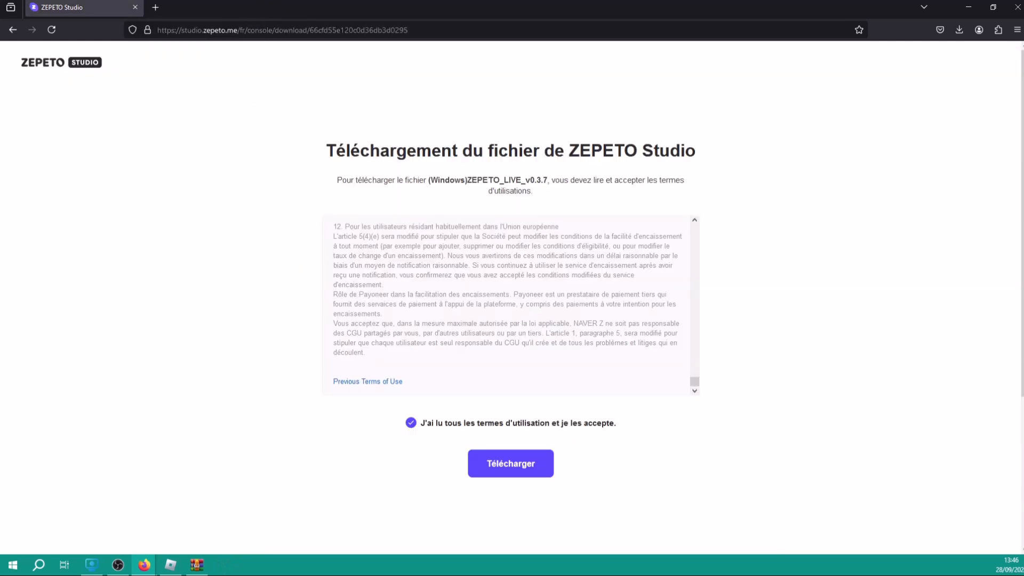
{"action": "left_click", "coordinate": [959, 30]}
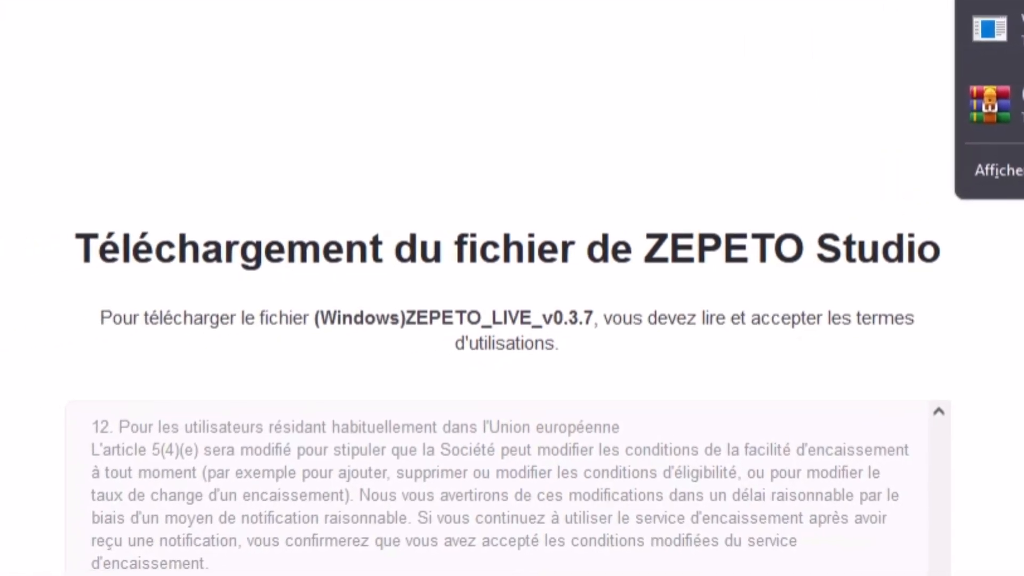
{"action": "key", "text": "alt+Tab"}
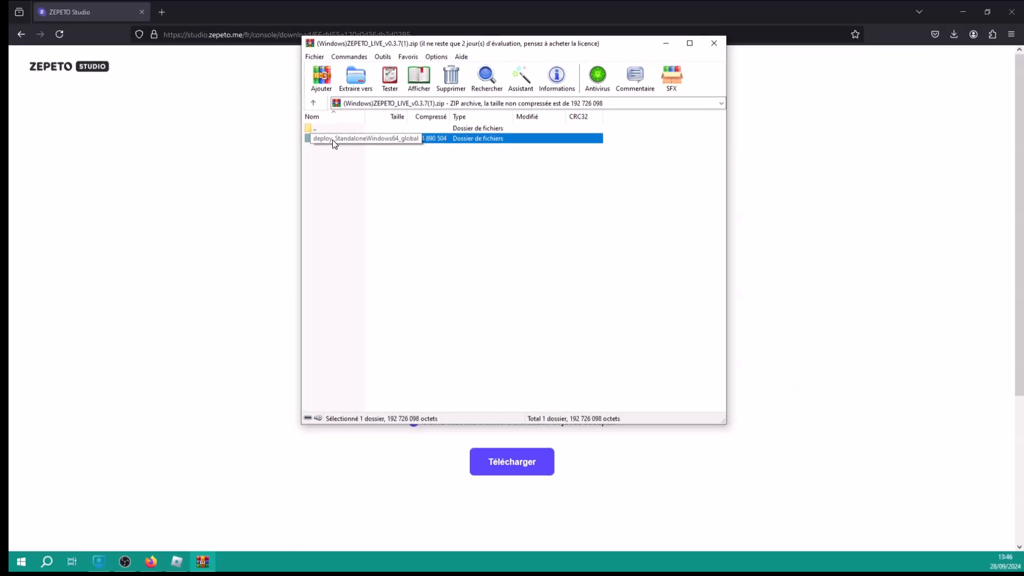
{"action": "left_click", "coordinate": [960, 6]}
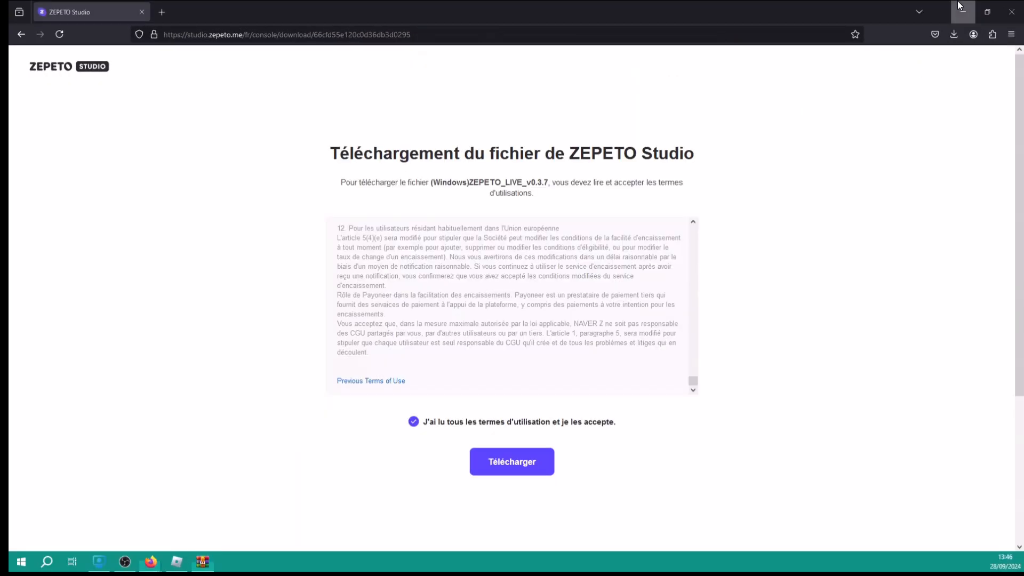
{"action": "left_click", "coordinate": [960, 7]}
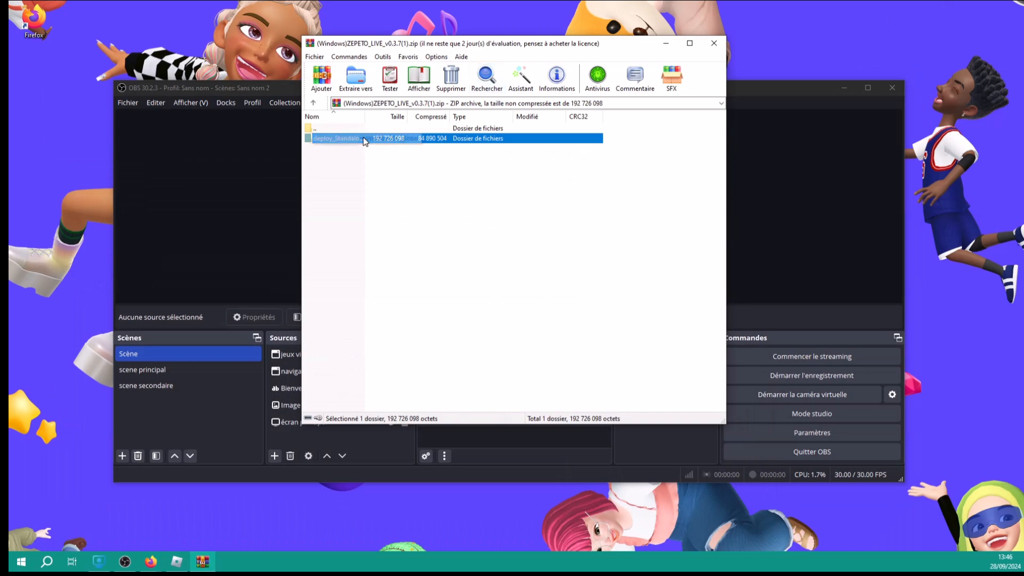
Drag deploy_StandaloneWindows64_global from the archive onto the desktop and close the WinRAR window
{"action": "left_click", "coordinate": [835, 87]}
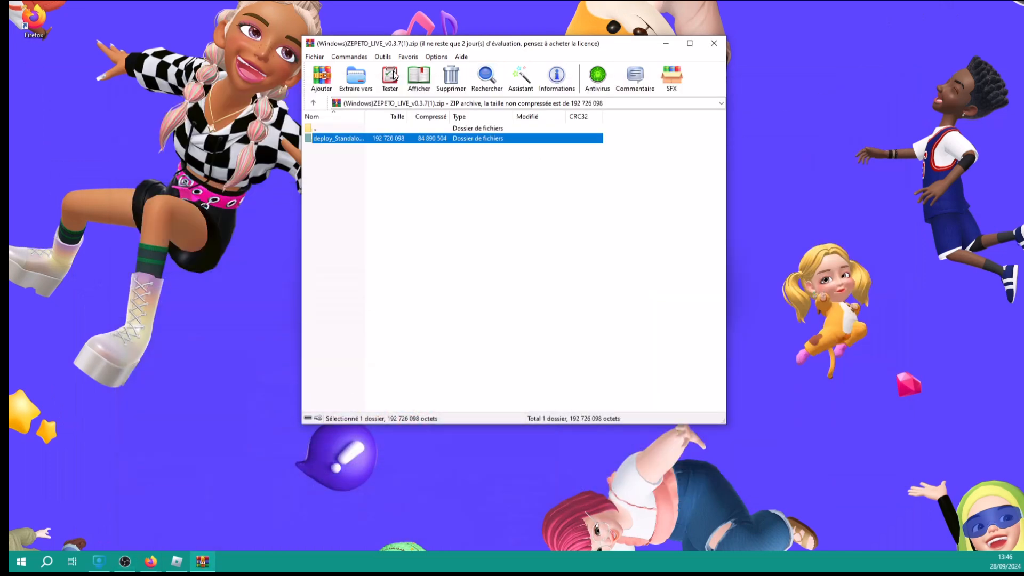
{"action": "left_click_drag", "start_coordinate": [438, 44], "coordinate": [745, 37]}
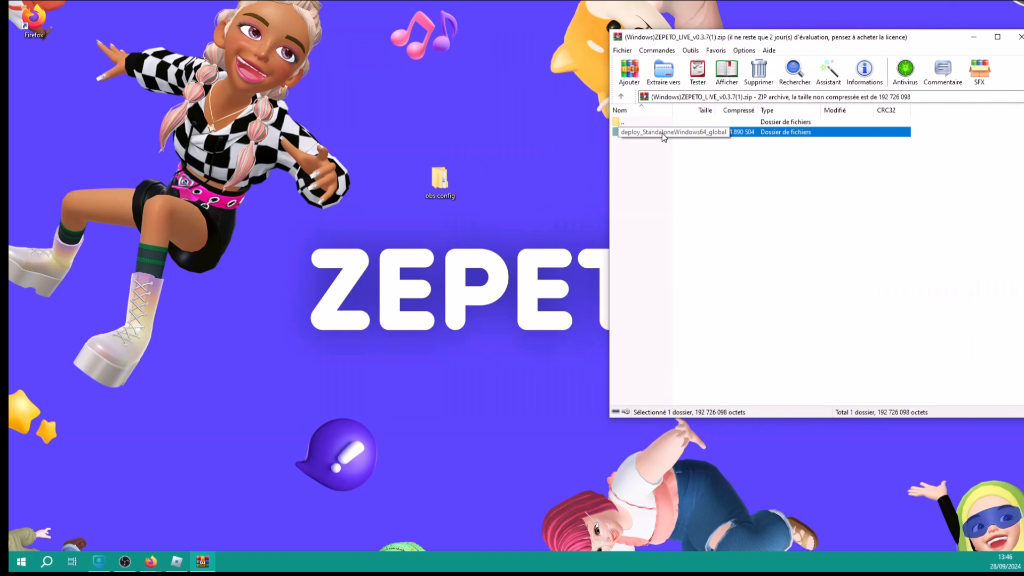
{"action": "left_click_drag", "start_coordinate": [661, 133], "coordinate": [243, 176]}
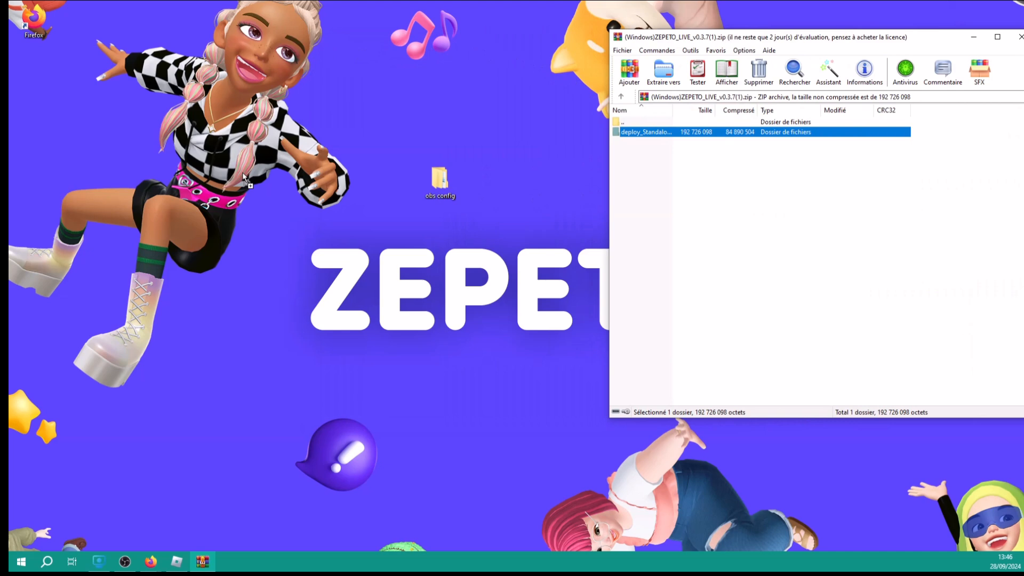
{"action": "left_click_drag", "start_coordinate": [243, 172], "coordinate": [713, 156]}
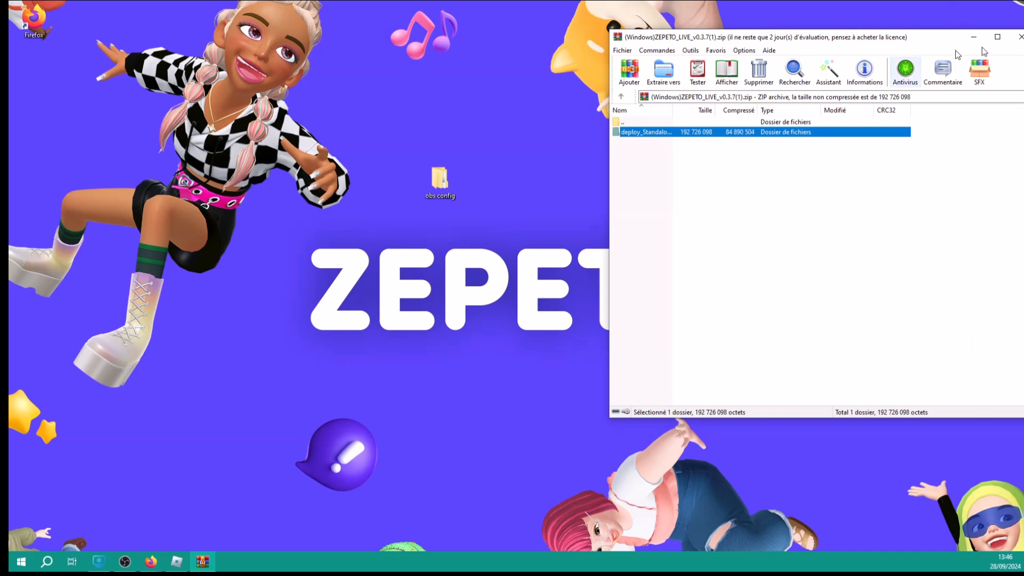
{"action": "left_click", "coordinate": [1020, 37]}
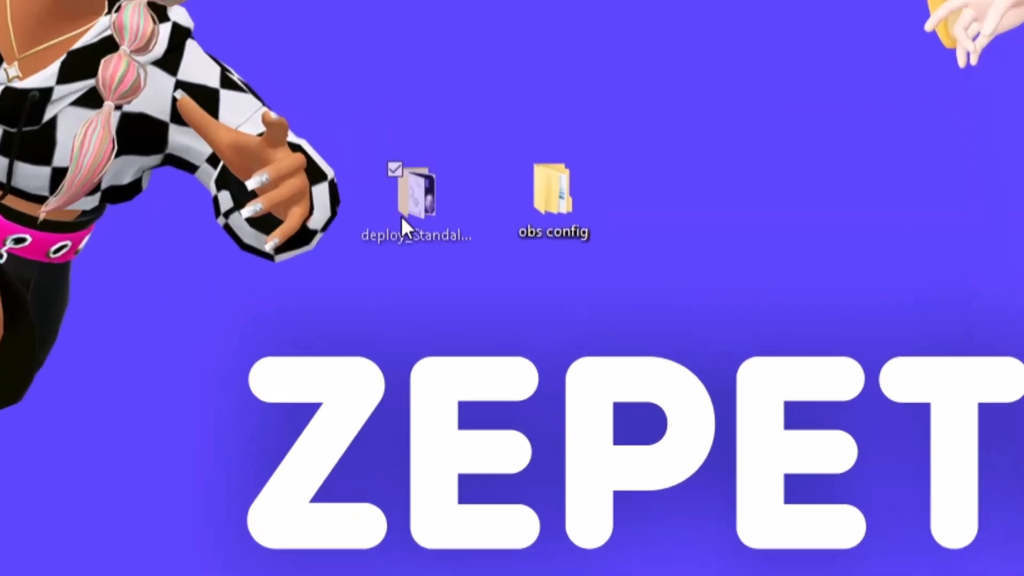
{"action": "left_click", "coordinate": [381, 195]}
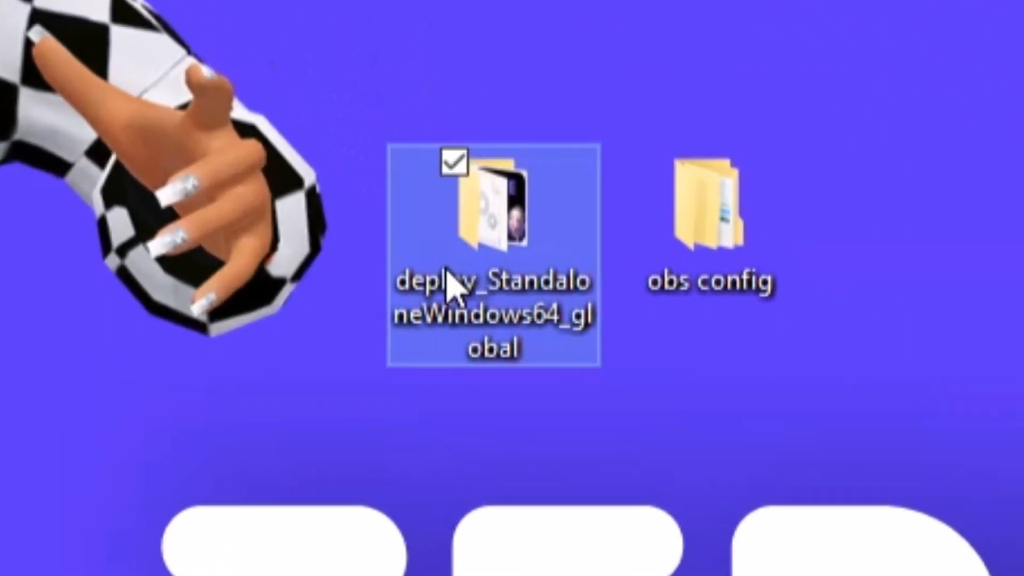
{"action": "key", "text": "ctrl+a"}
{"action": "left_click", "coordinate": [46, 103]}
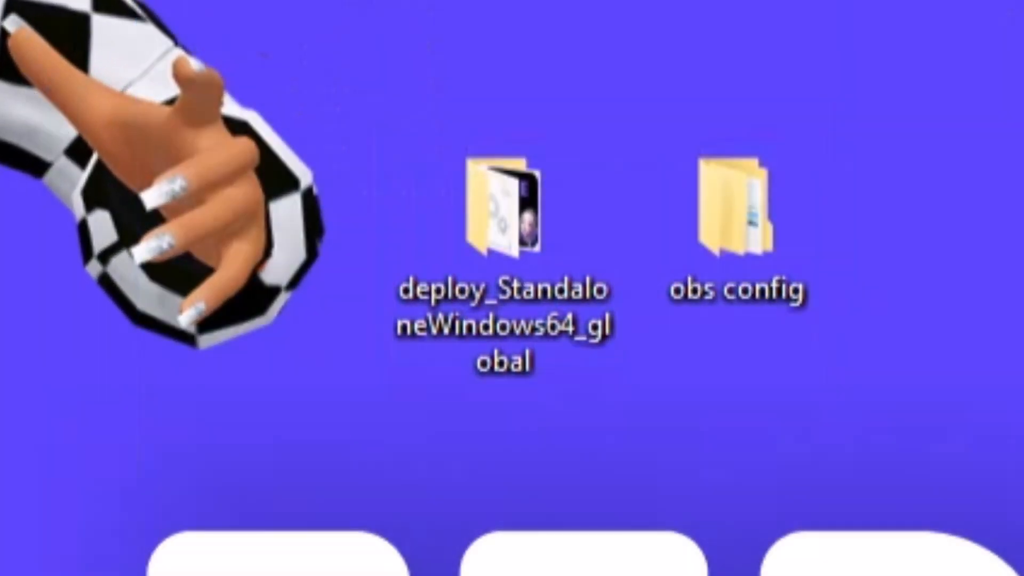
Open the extracted deploy_StandaloneWindows64_global folder and select ZEPETO_LIVE_v0.3.5.exe
{"action": "double_click", "coordinate": [487, 246]}
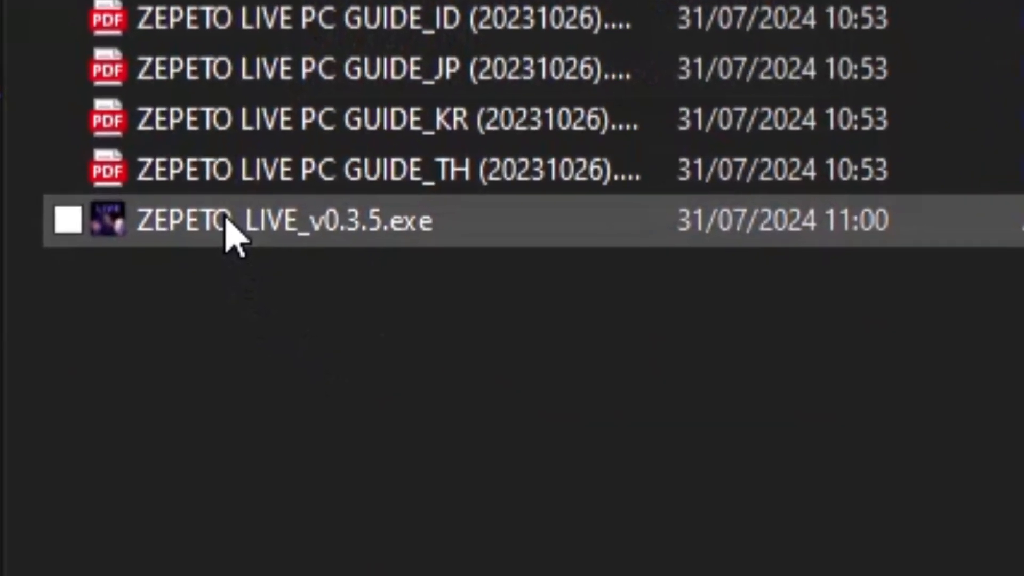
{"action": "mouse_move", "coordinate": [222, 293]}
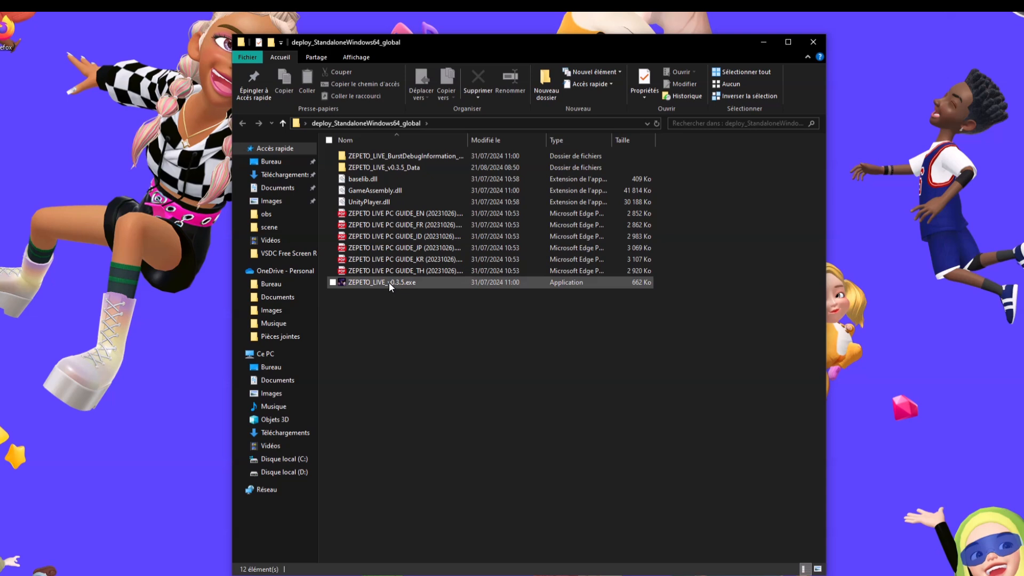
{"action": "left_click", "coordinate": [389, 283]}
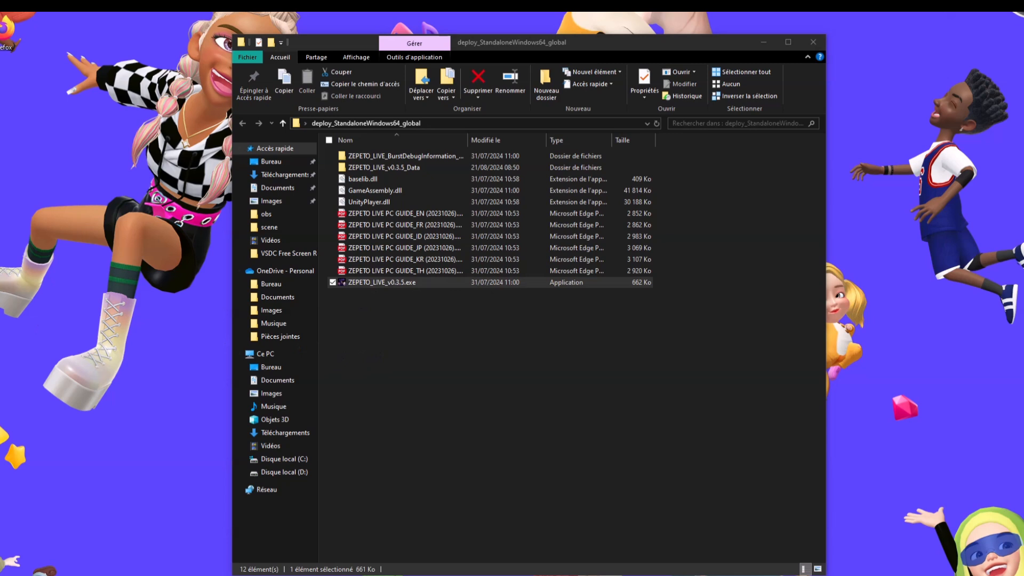
{"action": "left_click", "coordinate": [482, 373]}
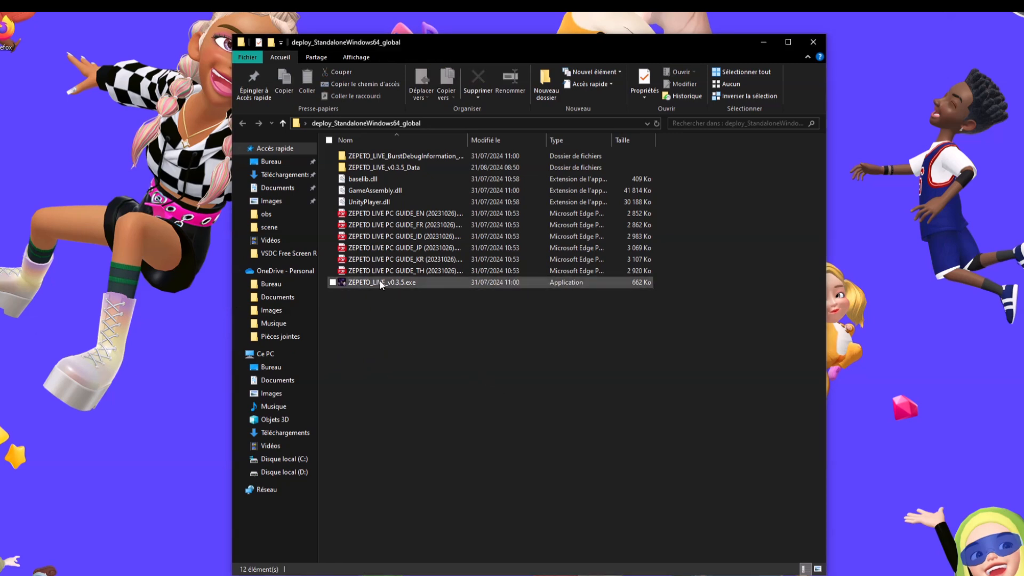
{"action": "mouse_move", "coordinate": [379, 283]}
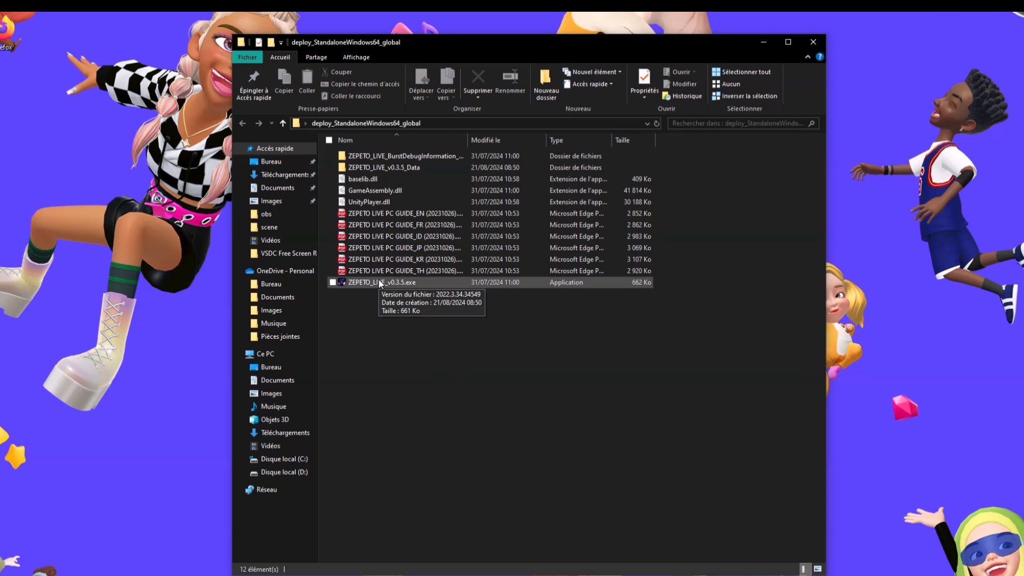
{"action": "left_click", "coordinate": [380, 283]}
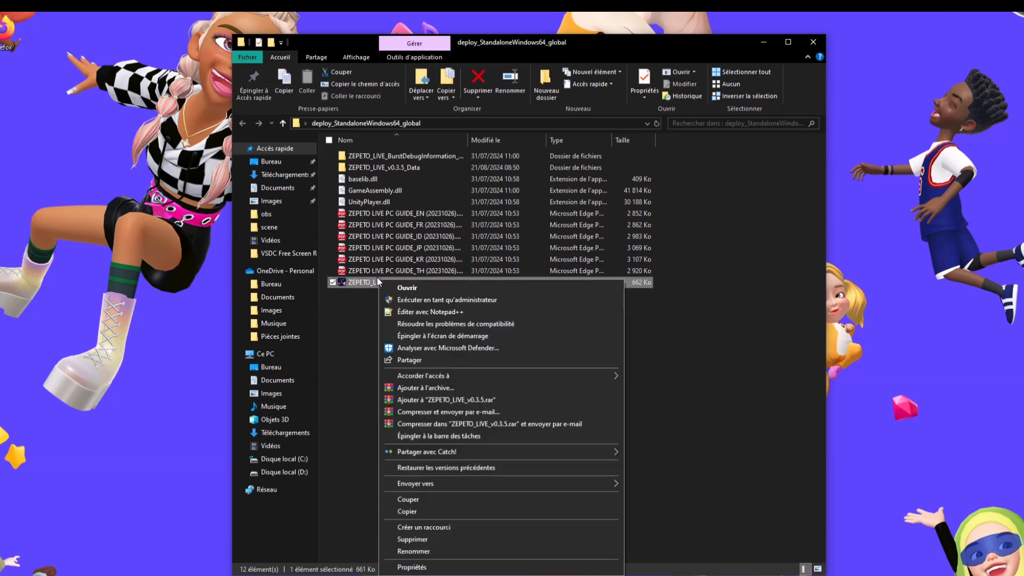
Run ZEPETO_LIVE_v0.3.5.exe with Exécuter en tant qu'administrateur
{"action": "right_click", "coordinate": [377, 278]}
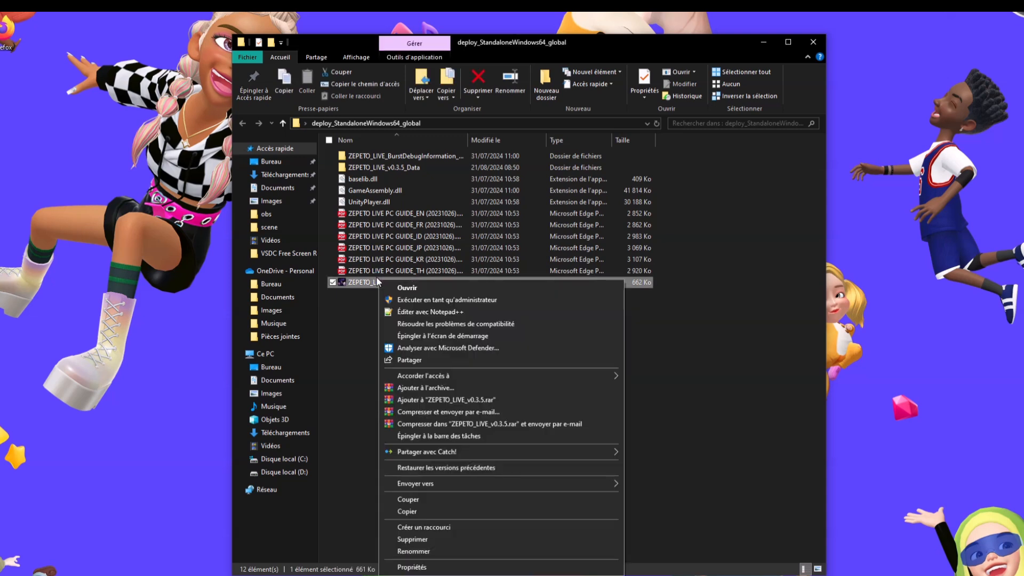
{"action": "left_click", "coordinate": [422, 301]}
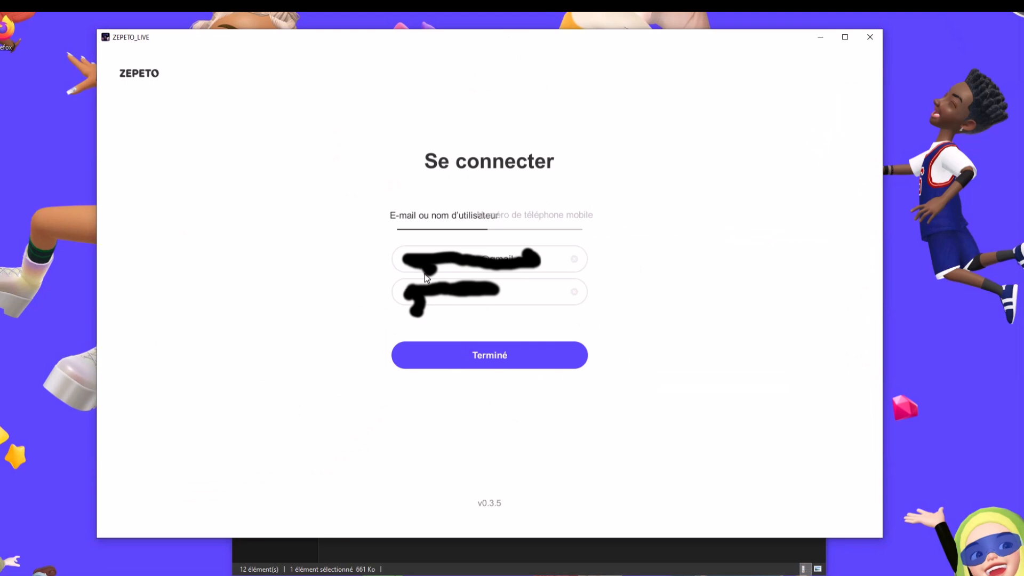
Confirm the pre-filled ZEPETO Live login with Terminé
{"action": "left_click", "coordinate": [481, 355]}
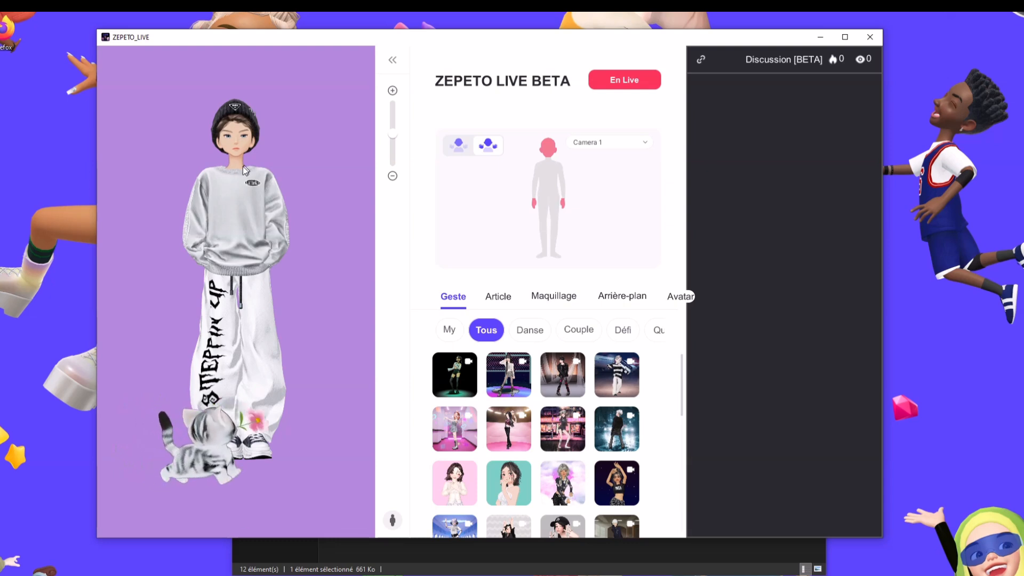
Lower the avatar in the preview and have it perform the second, then third gesture
{"action": "left_click_drag", "start_coordinate": [242, 166], "coordinate": [246, 189]}
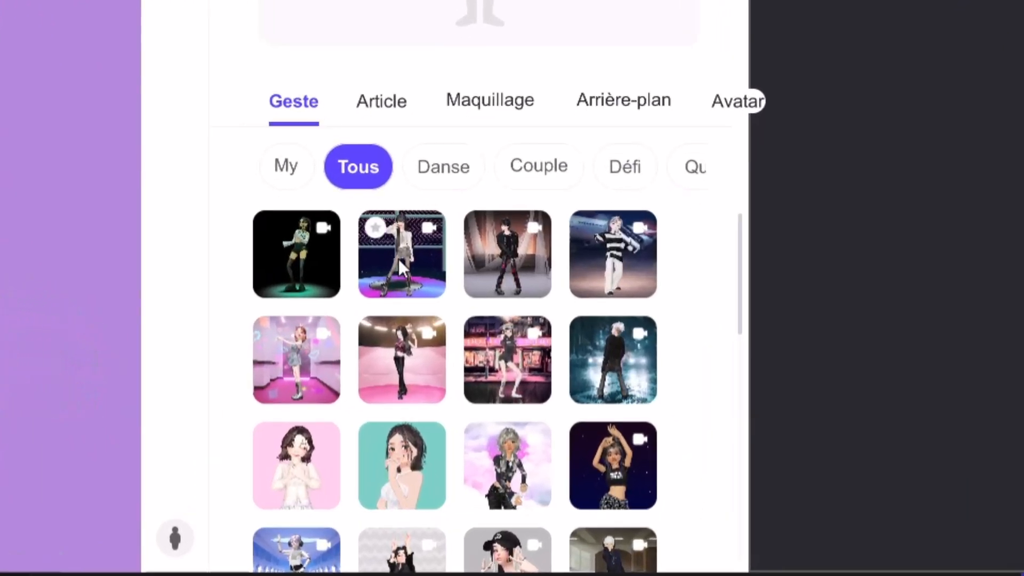
{"action": "left_click", "coordinate": [398, 258]}
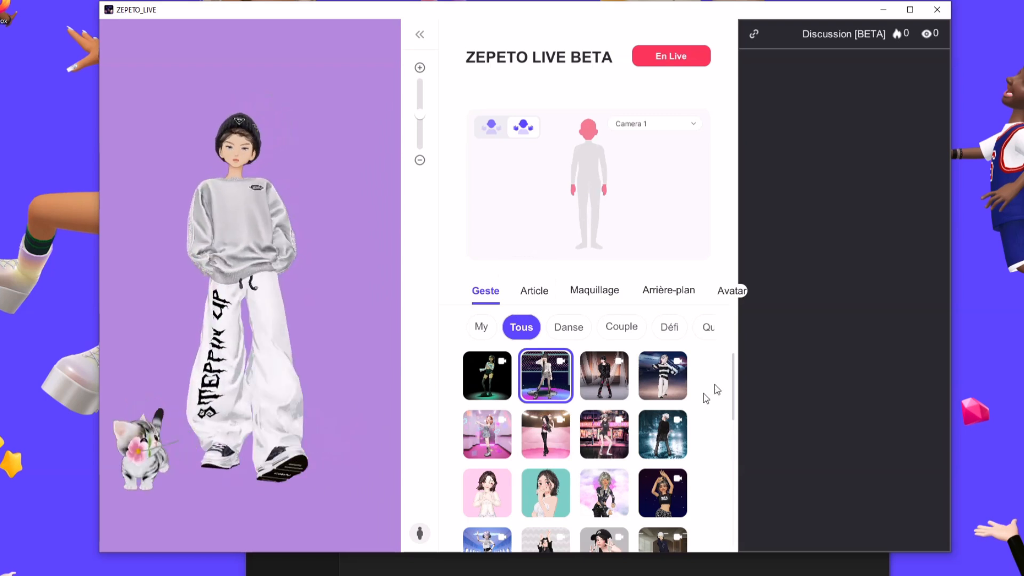
{"action": "left_click", "coordinate": [604, 375]}
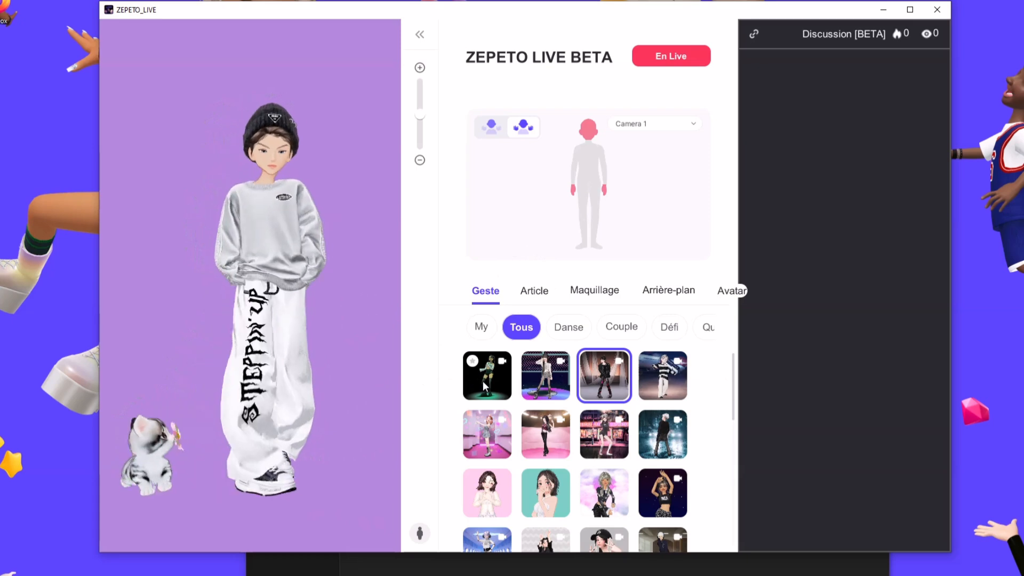
Under Article > Tous, remove and re-add the black beanie, then show Maquillage
{"action": "left_click", "coordinate": [544, 297]}
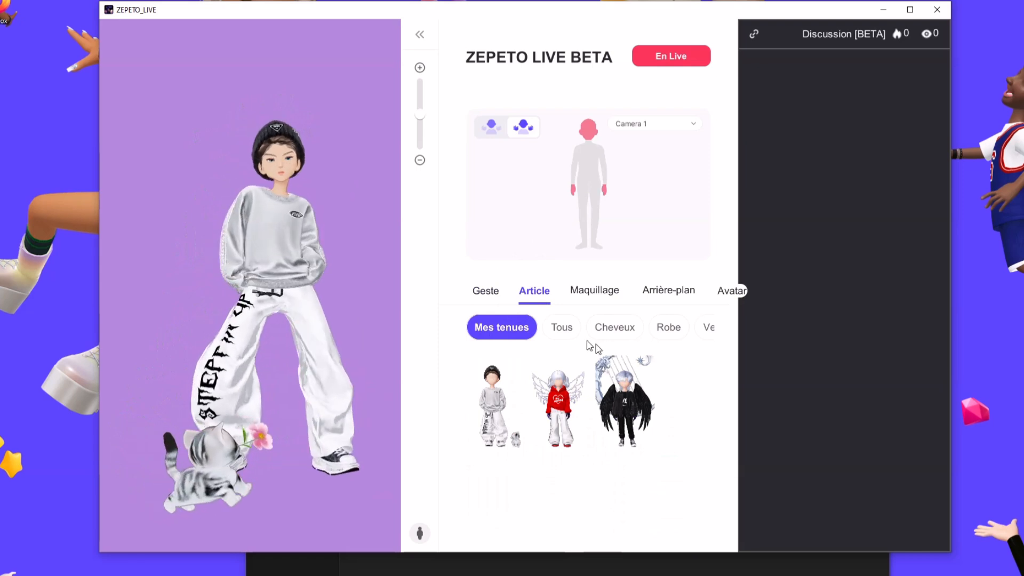
{"action": "left_click", "coordinate": [562, 327]}
{"action": "scroll", "coordinate": [601, 455], "scroll_direction": "down", "scroll_amount": 2}
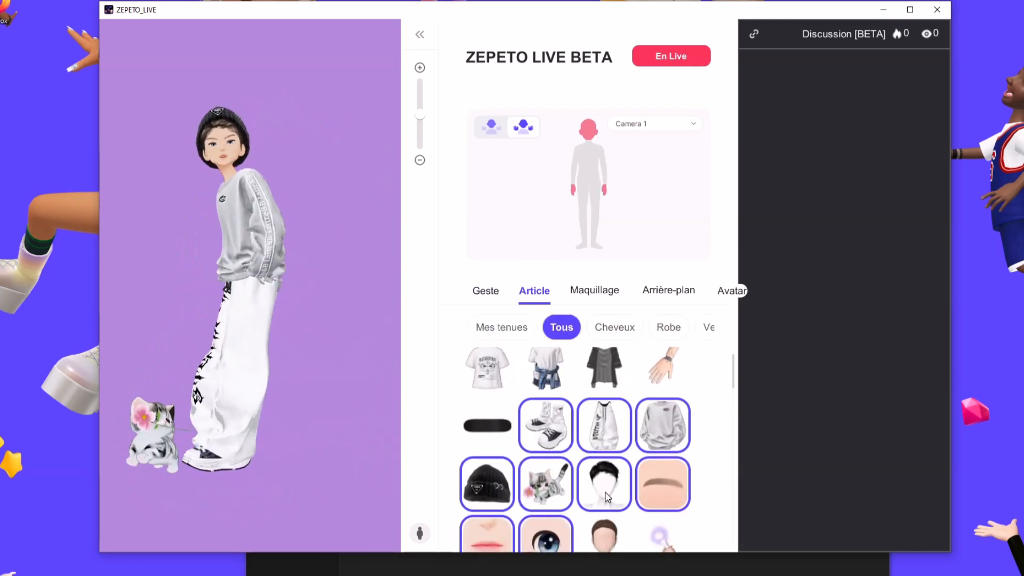
{"action": "left_click", "coordinate": [492, 499]}
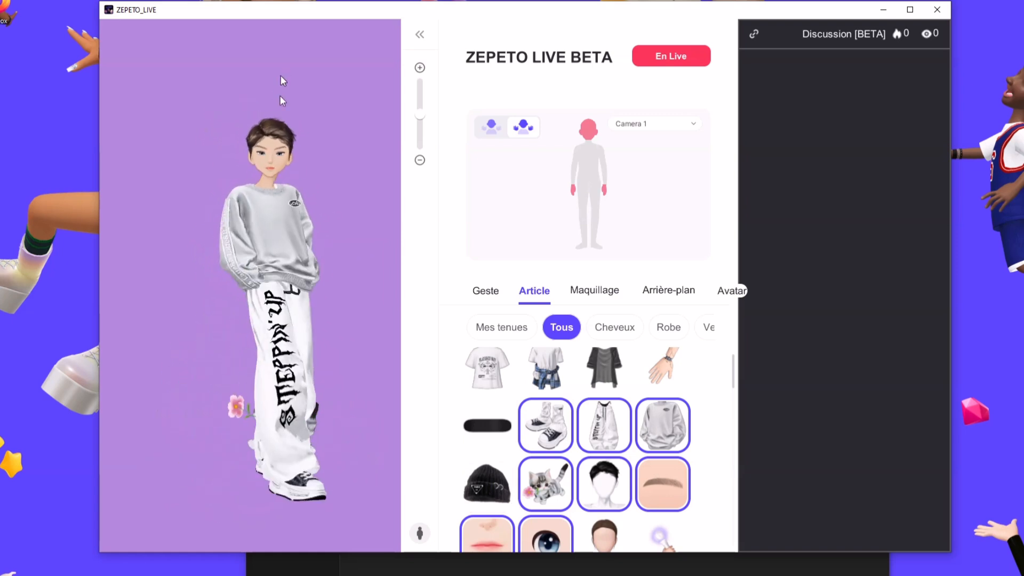
{"action": "left_click", "coordinate": [505, 479]}
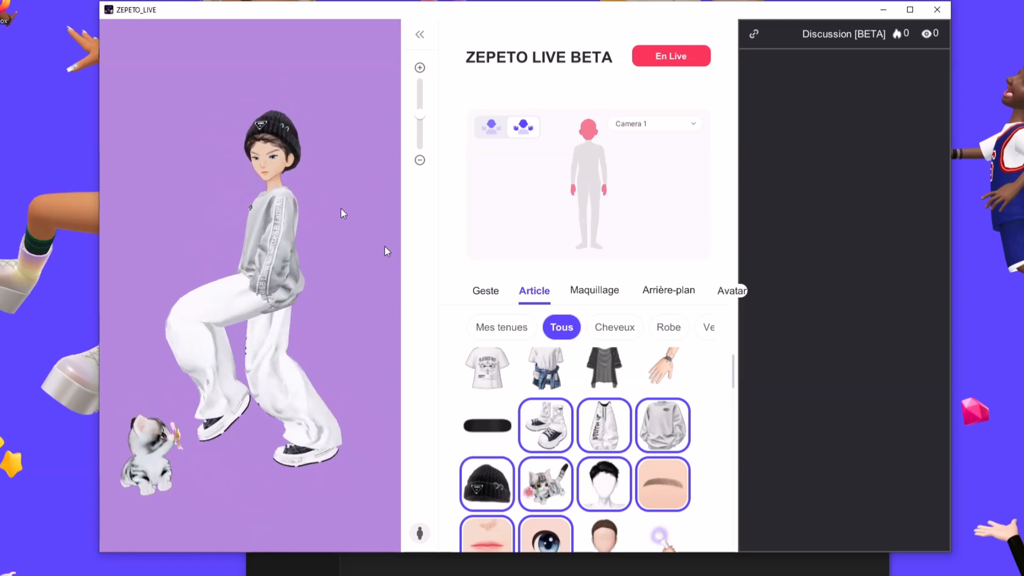
{"action": "left_click", "coordinate": [617, 293]}
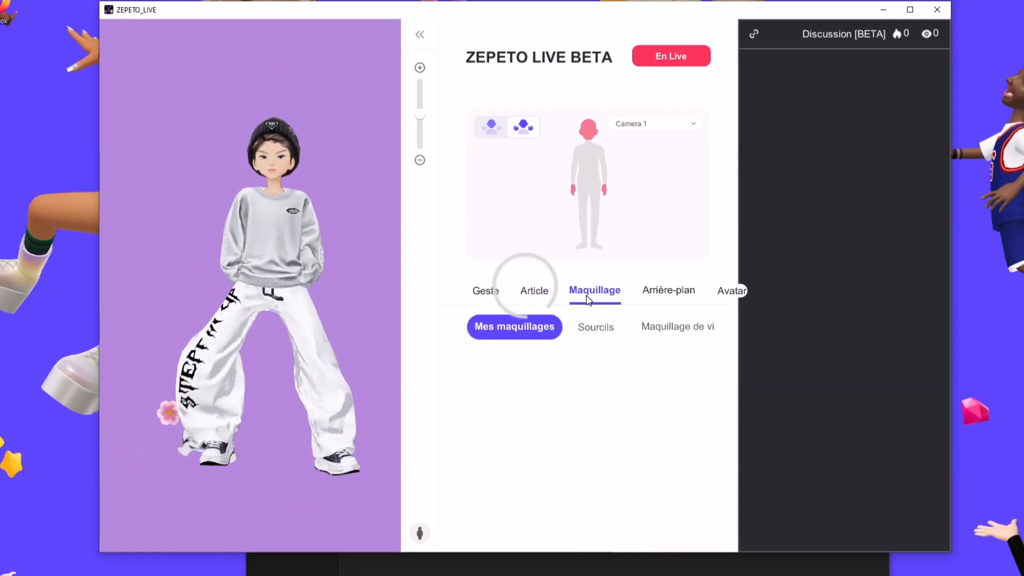
Browse the Sourcils eyebrow styles, then switch to the Arrière-plan backgrounds
{"action": "left_click", "coordinate": [600, 327]}
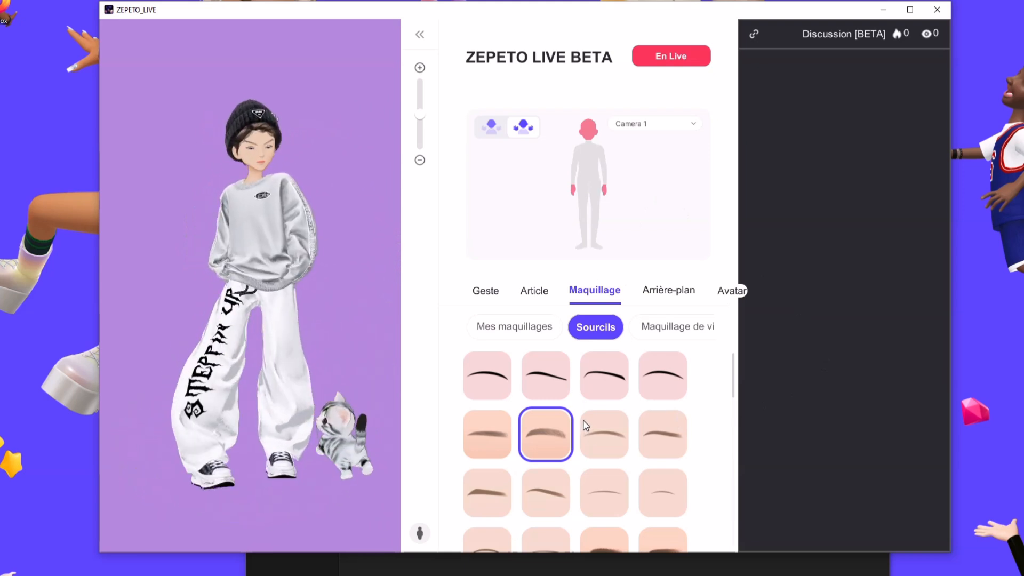
{"action": "left_click", "coordinate": [661, 296]}
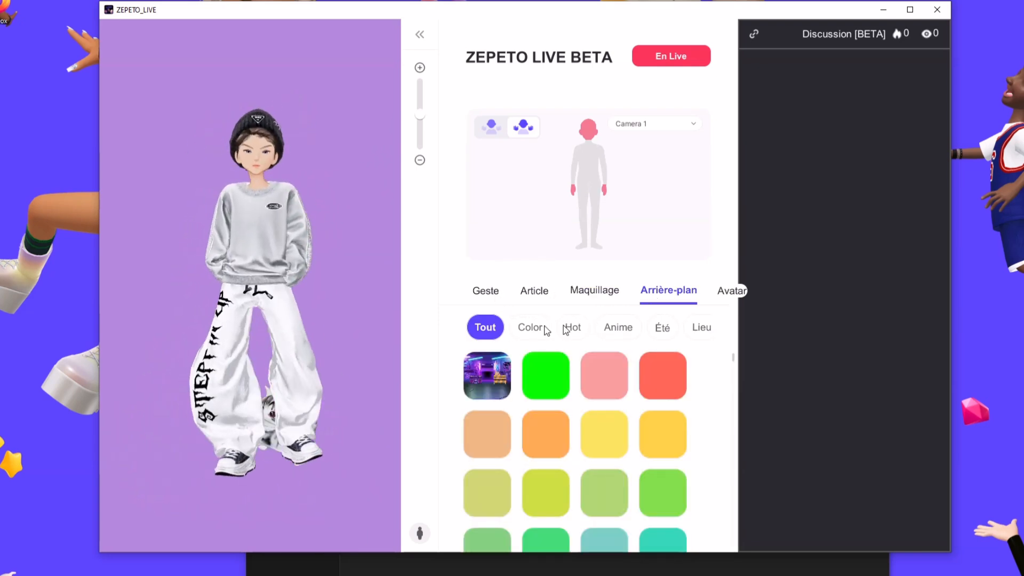
Try the anime park-path backdrop, switch to a solid green colour background, then show the avatar list
{"action": "left_click", "coordinate": [631, 327]}
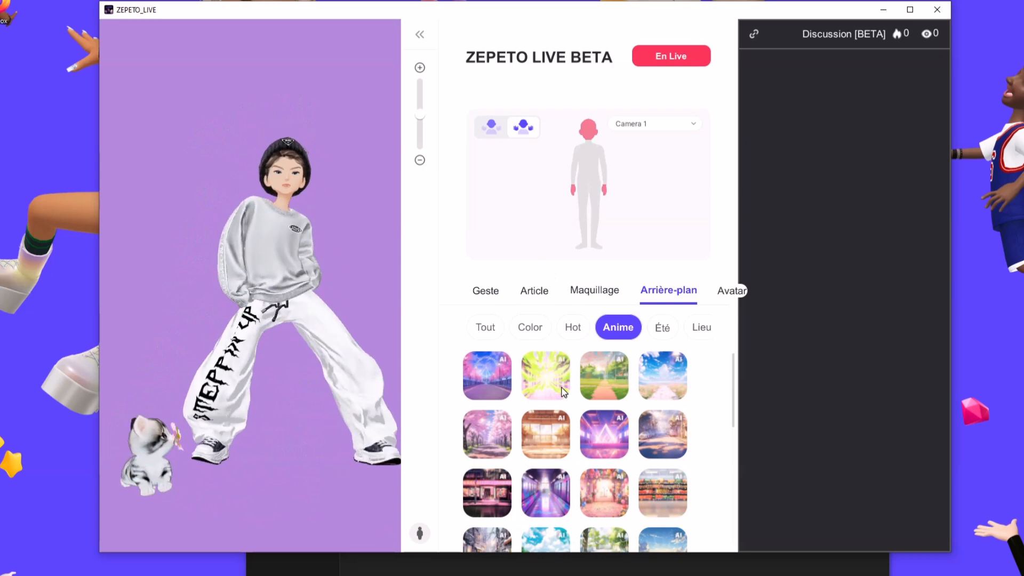
{"action": "left_click", "coordinate": [610, 379]}
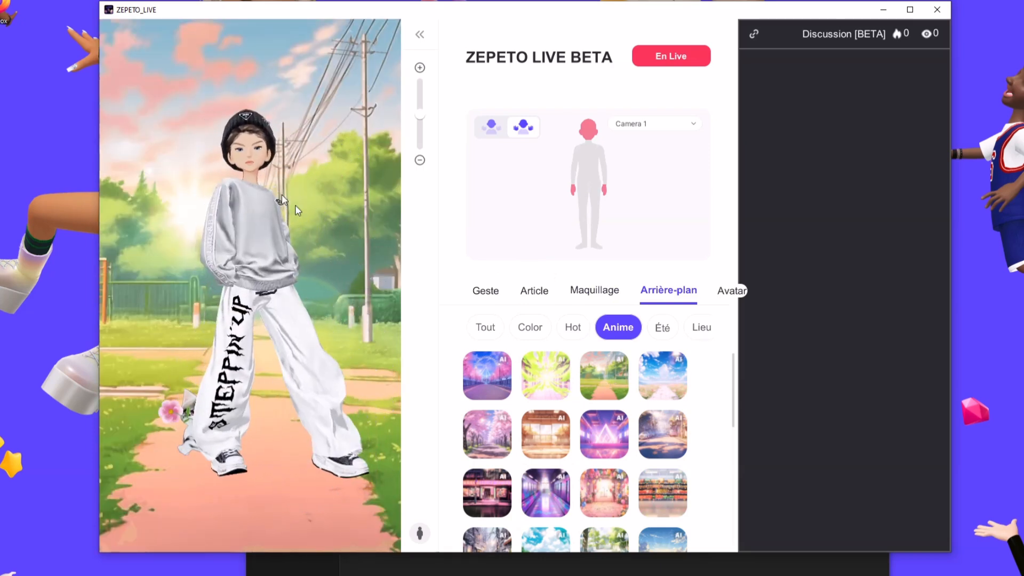
{"action": "left_click", "coordinate": [539, 328]}
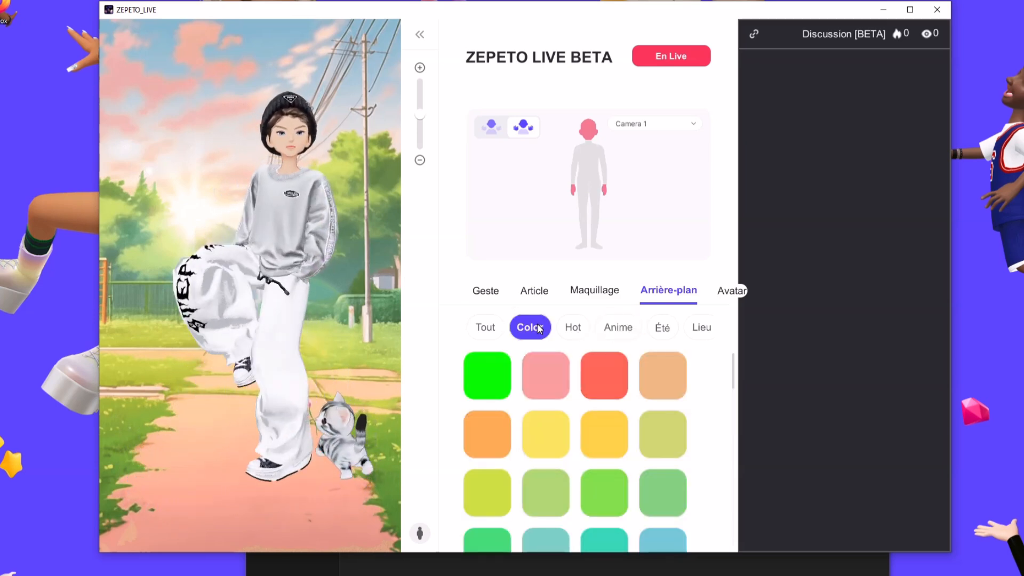
{"action": "left_click", "coordinate": [483, 371]}
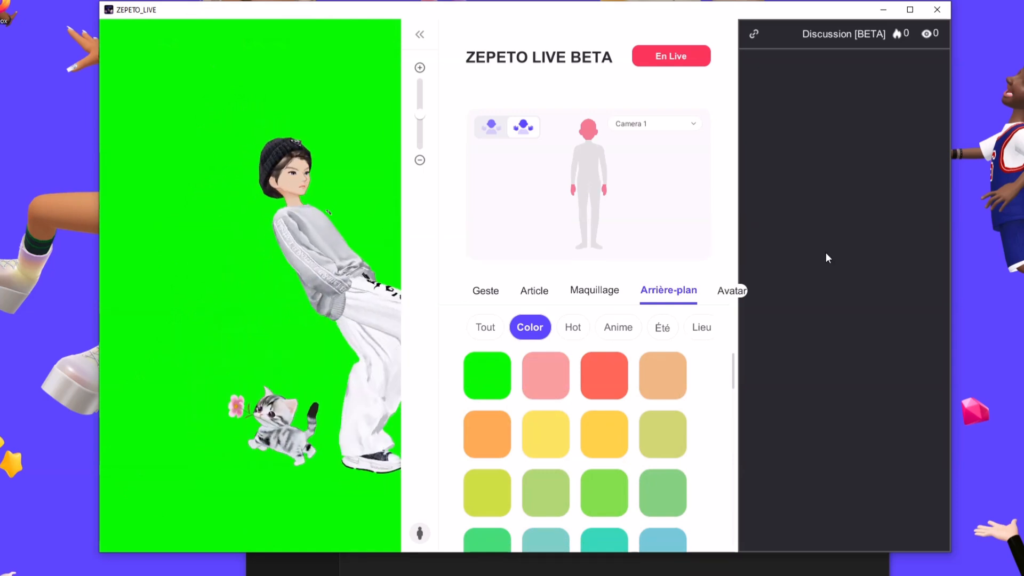
{"action": "left_click", "coordinate": [726, 293]}
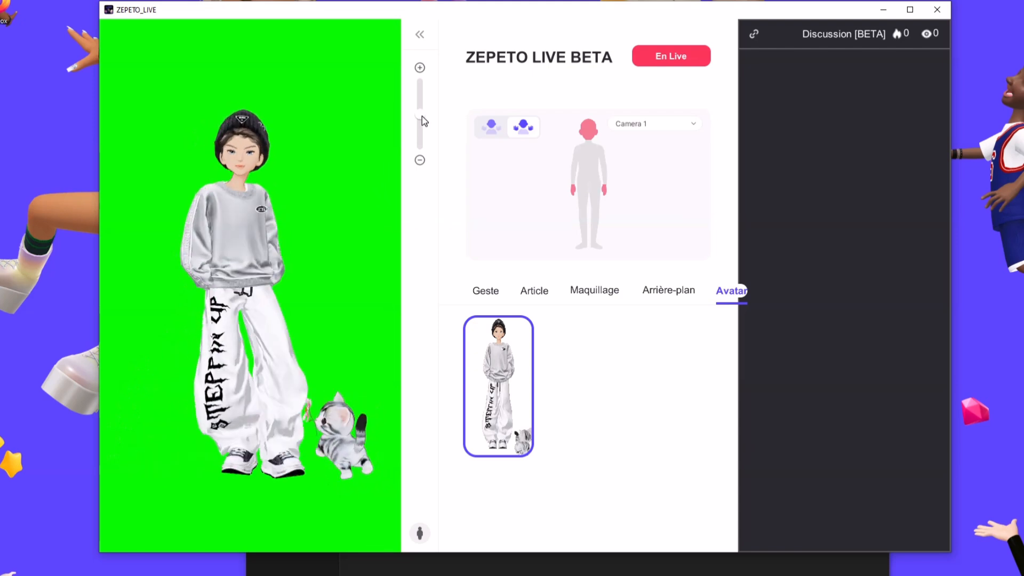
Drag the preview zoom slider upward to frame the avatar closer on the green background
{"action": "mouse_move", "coordinate": [421, 113]}
{"action": "left_mouse_down"}
{"action": "mouse_move", "coordinate": [421, 104]}
{"action": "mouse_move", "coordinate": [426, 125]}
{"action": "left_mouse_up"}
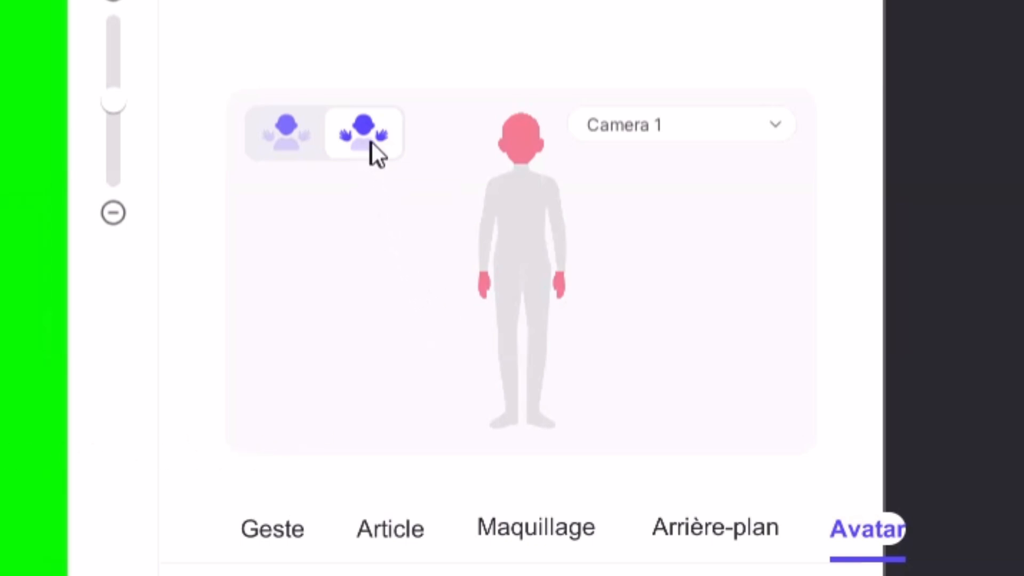
{"action": "left_click", "coordinate": [294, 146]}
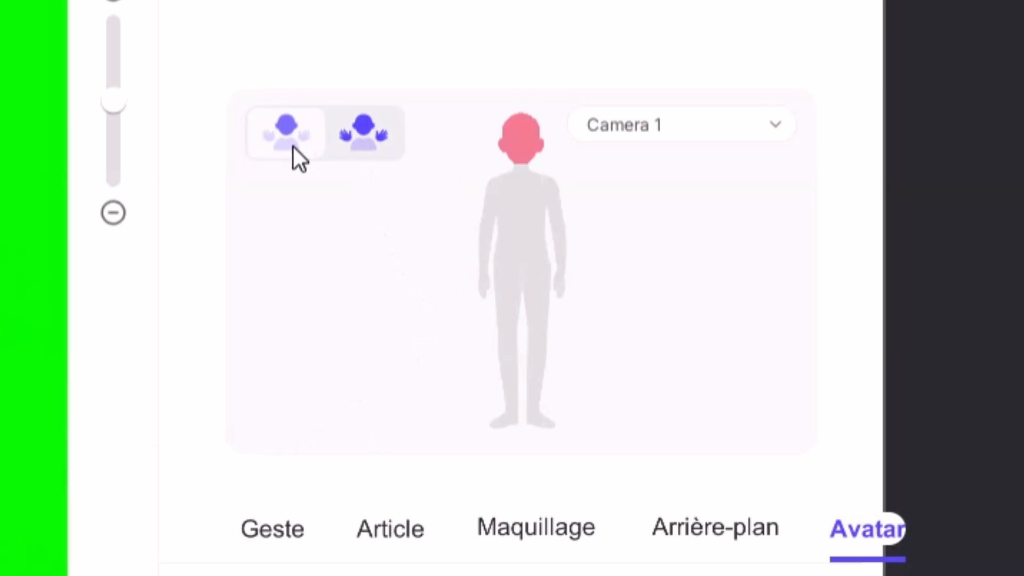
{"action": "left_click", "coordinate": [353, 124]}
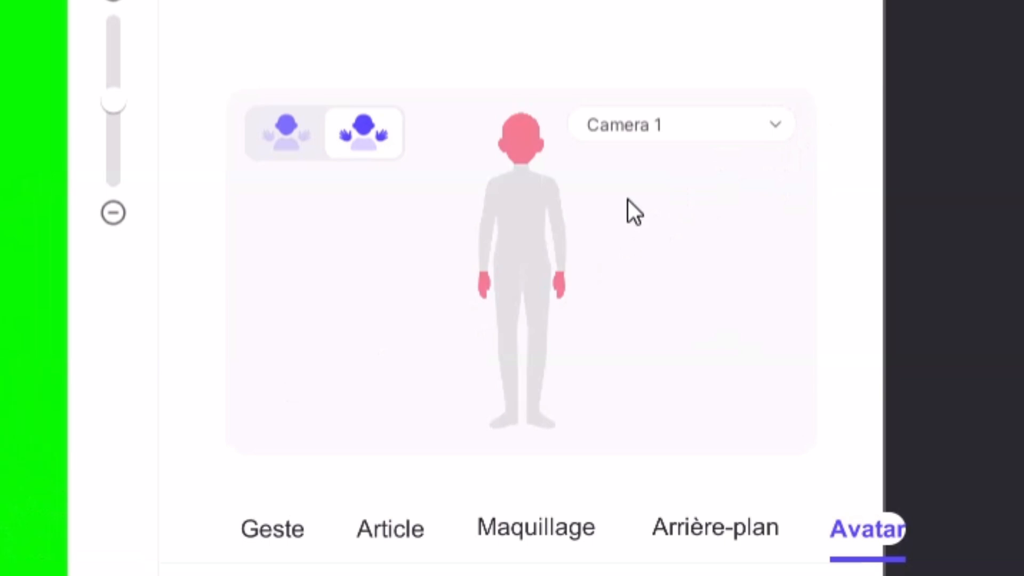
{"action": "left_click", "coordinate": [631, 130]}
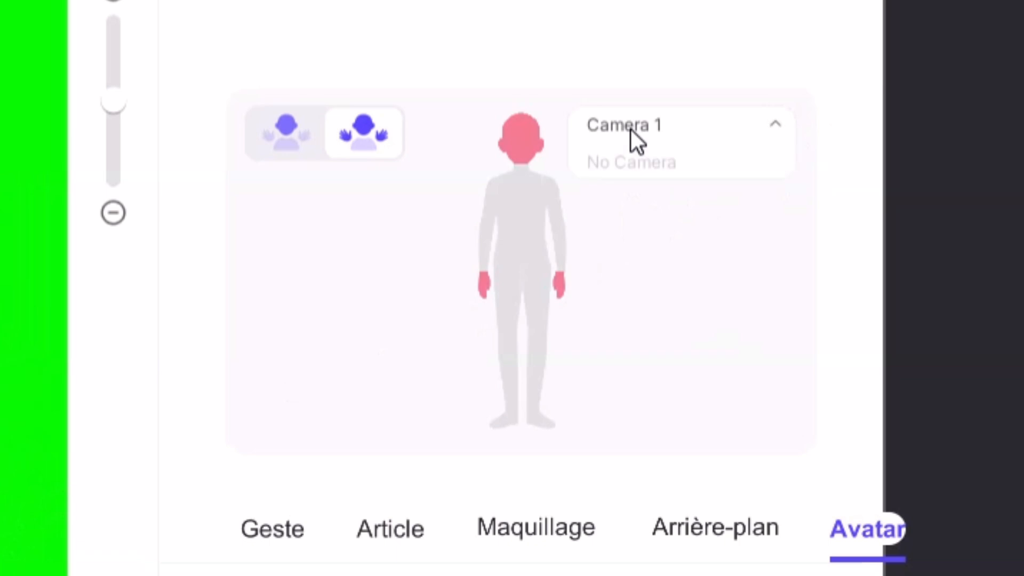
{"action": "left_click", "coordinate": [632, 130]}
{"action": "left_click", "coordinate": [632, 129]}
{"action": "left_click", "coordinate": [712, 125]}
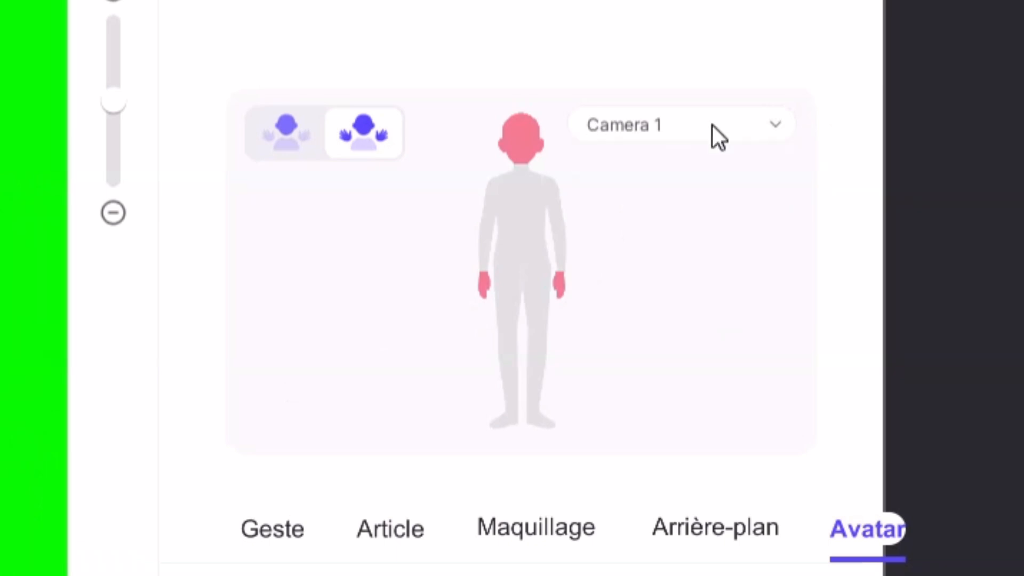
{"action": "left_click", "coordinate": [712, 126]}
{"action": "left_click", "coordinate": [661, 125]}
{"action": "left_click", "coordinate": [659, 129]}
{"action": "left_click", "coordinate": [645, 133]}
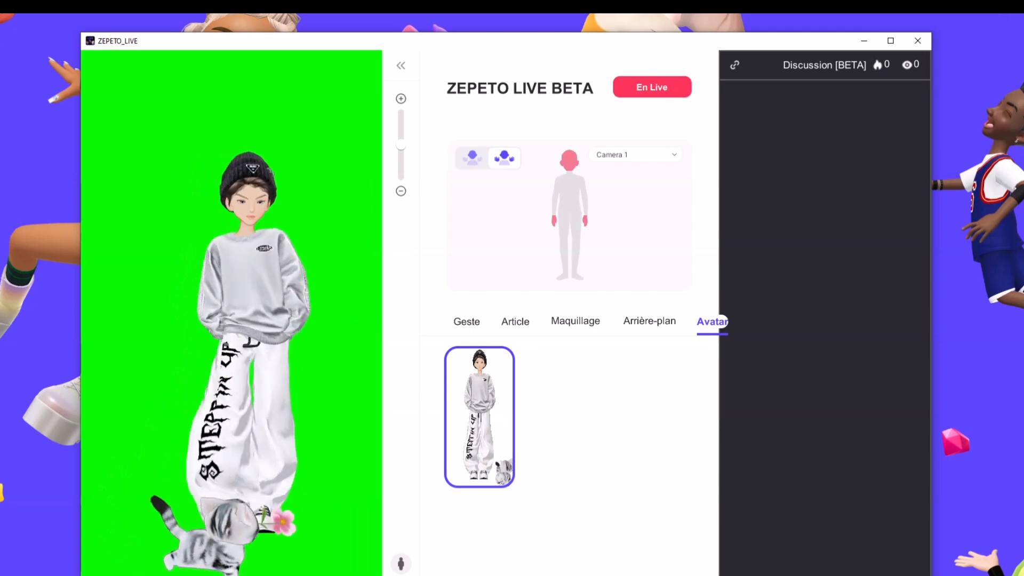
Close the ZEPETO install-folder File Explorer window and switch back to OBS Studio
{"action": "key", "text": "alt+Tab"}
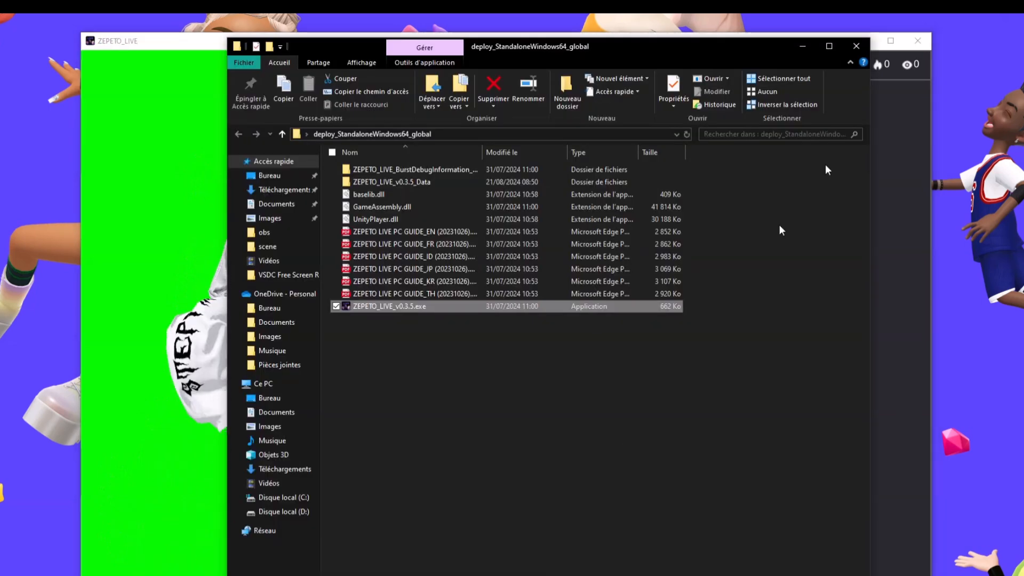
{"action": "left_click", "coordinate": [857, 47]}
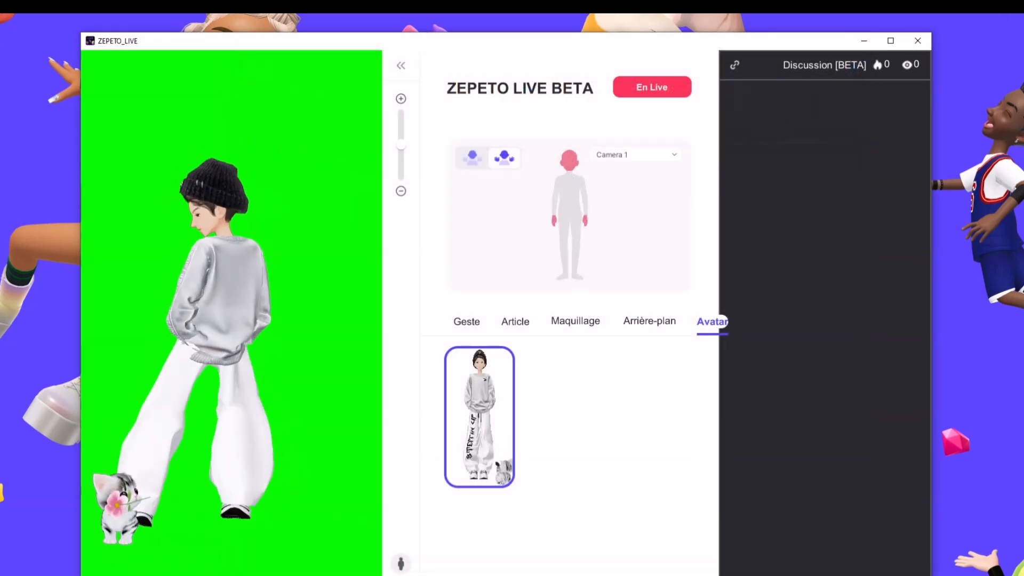
{"action": "key", "text": "alt+Tab"}
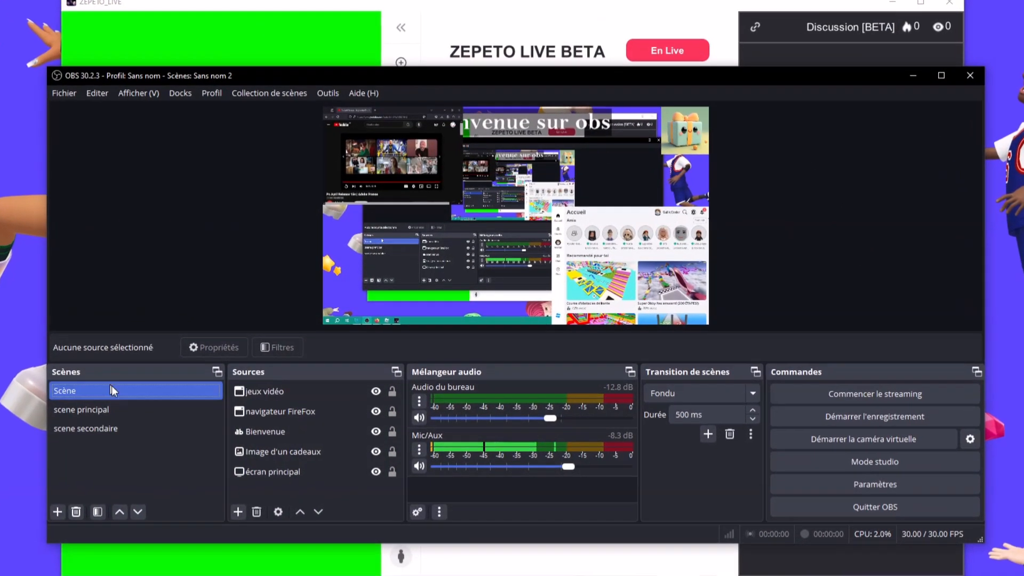
Delete the Scène scene and the scene principal scene via Supprimer, confirming each with Oui
{"action": "right_click", "coordinate": [125, 393]}
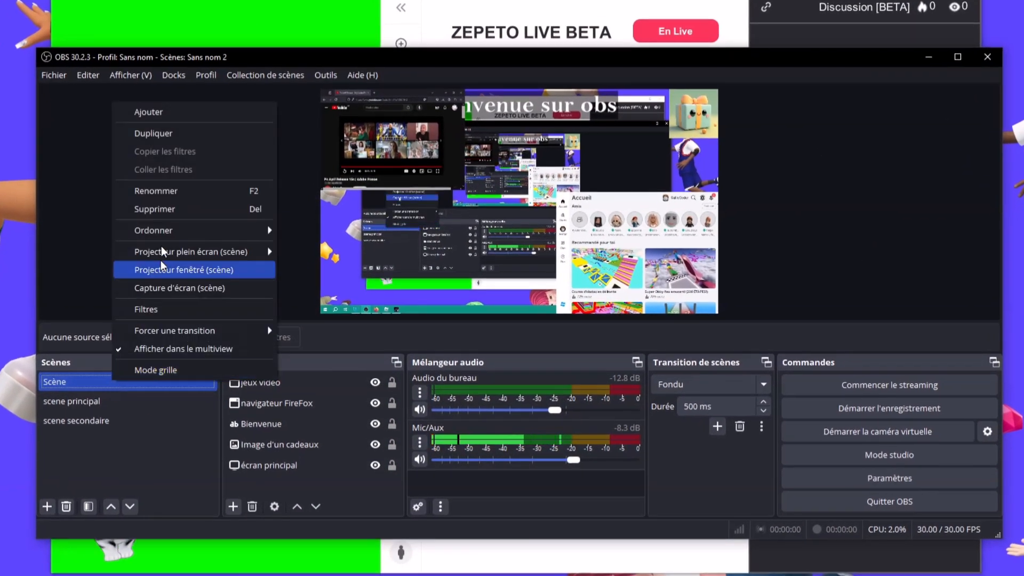
{"action": "left_click", "coordinate": [172, 208]}
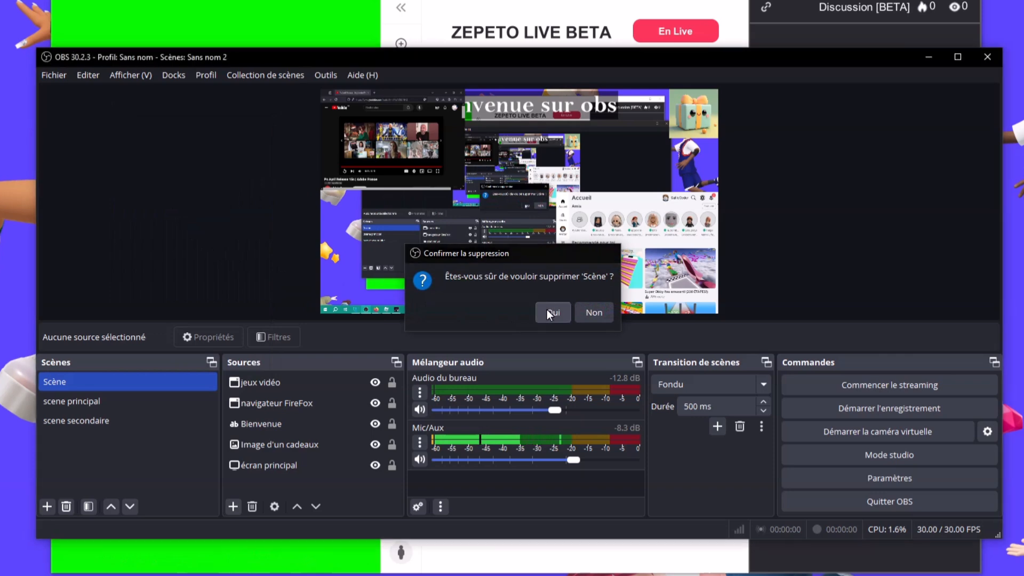
{"action": "left_click", "coordinate": [553, 313]}
{"action": "right_click", "coordinate": [123, 379]}
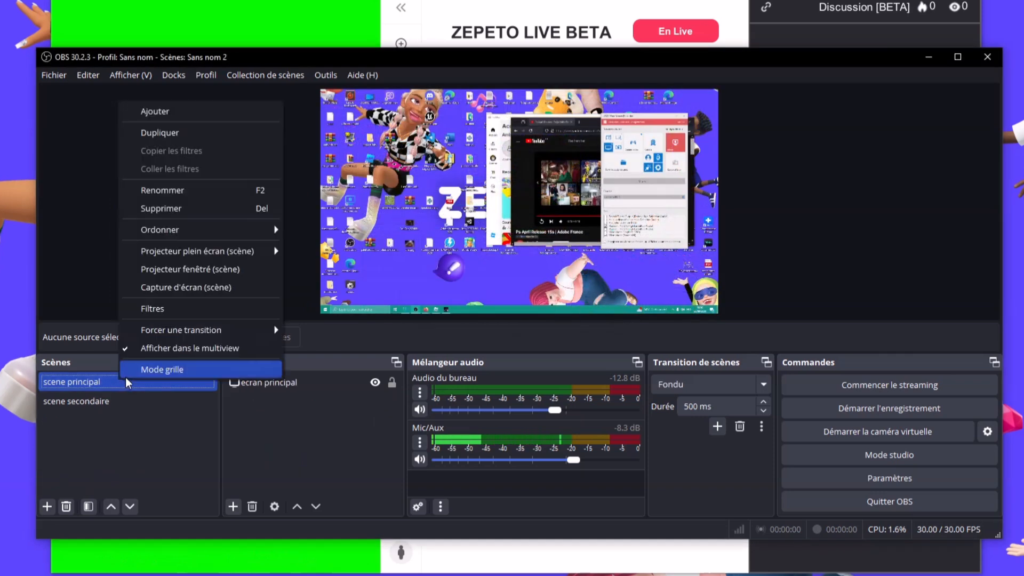
{"action": "left_click", "coordinate": [194, 209]}
{"action": "left_click", "coordinate": [570, 313]}
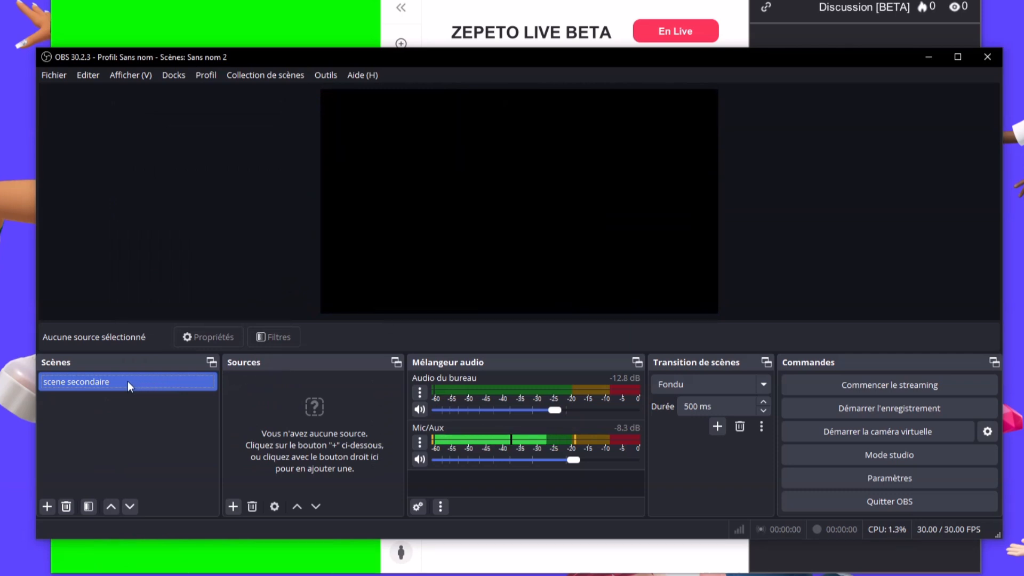
In scene secondaire, add a Capture de fenêtre source named 'logiciel zepeto'
{"action": "left_click", "coordinate": [127, 381]}
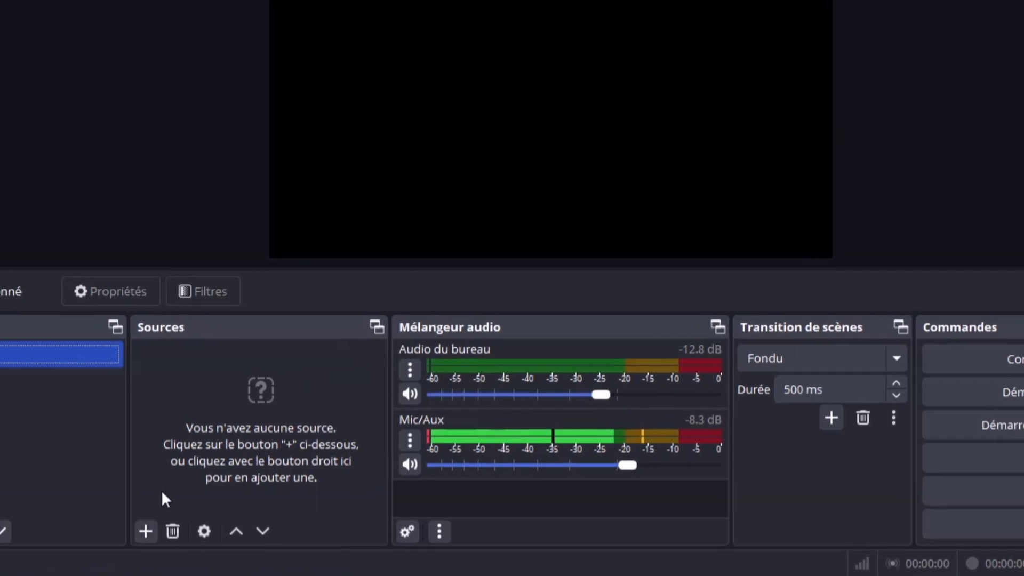
{"action": "left_click", "coordinate": [119, 539]}
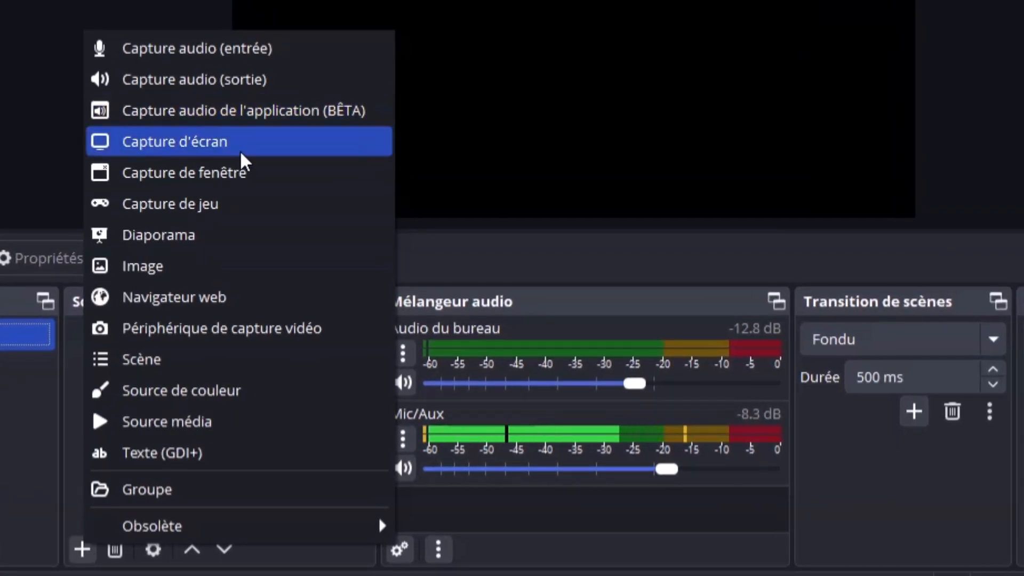
{"action": "left_click", "coordinate": [247, 172]}
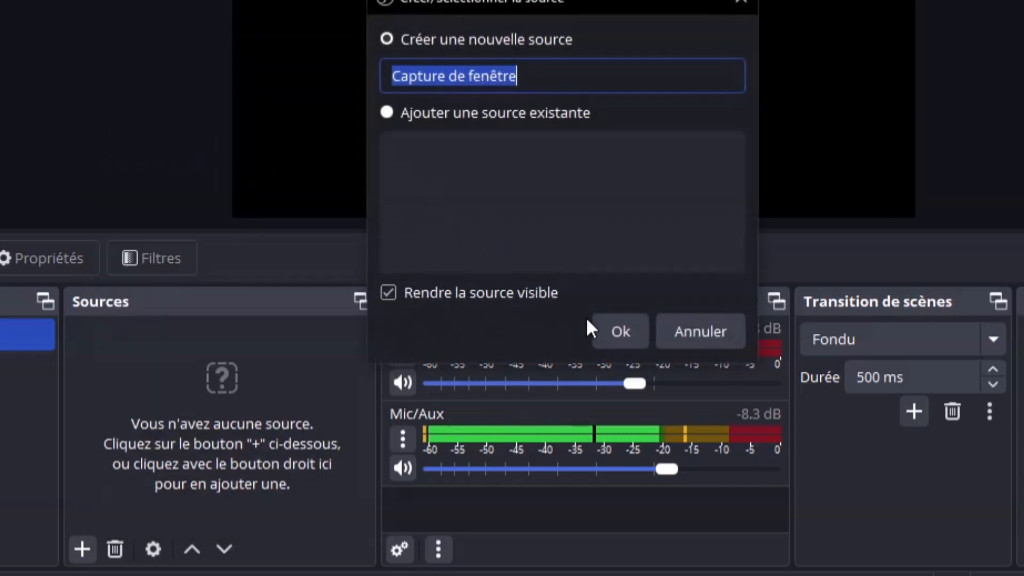
{"action": "type", "text": "logiciel "}
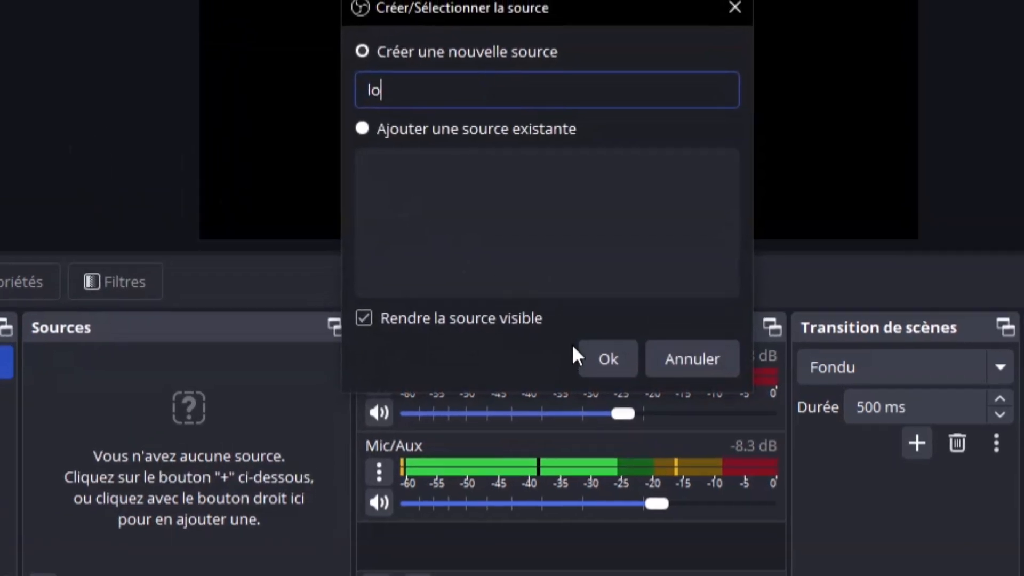
{"action": "type", "text": "zepeto"}
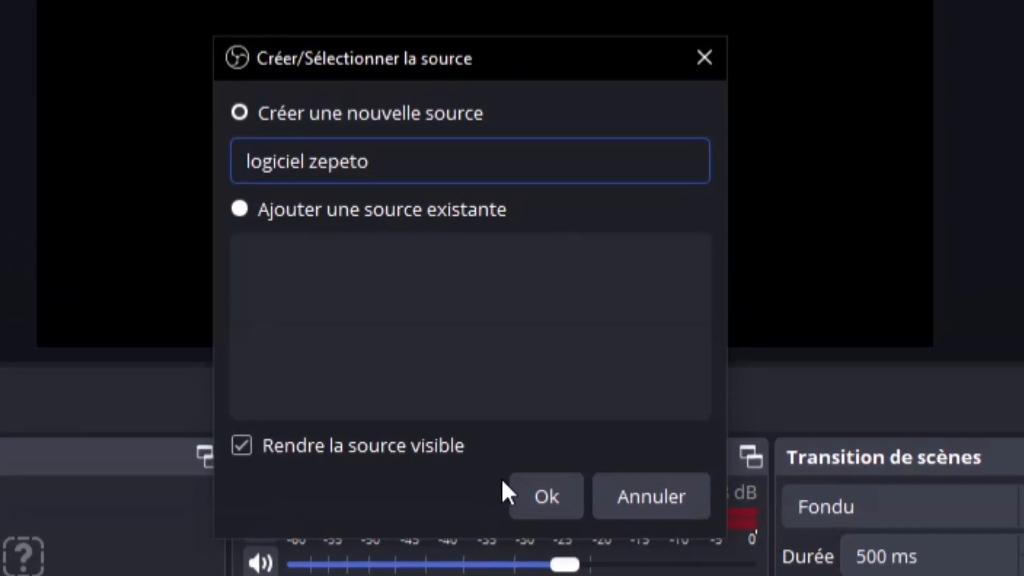
{"action": "left_click", "coordinate": [520, 484]}
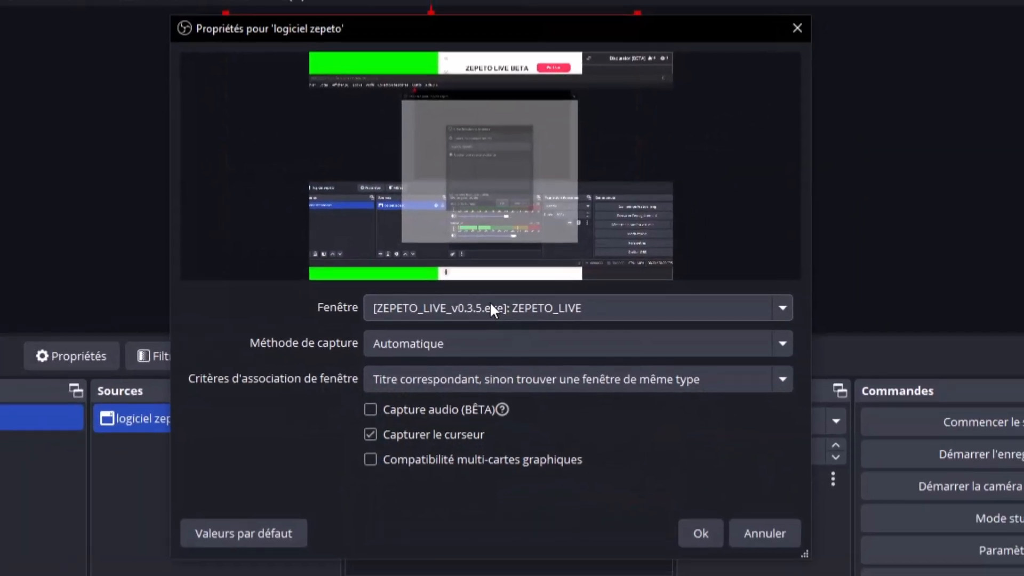
Keep ZEPETO_LIVE as the captured window and pick the Windows 10 (versions 1903 et postérieures) capture method
{"action": "left_click", "coordinate": [490, 308]}
{"action": "left_click", "coordinate": [490, 308]}
{"action": "left_click_drag", "start_coordinate": [481, 30], "coordinate": [571, 27]}
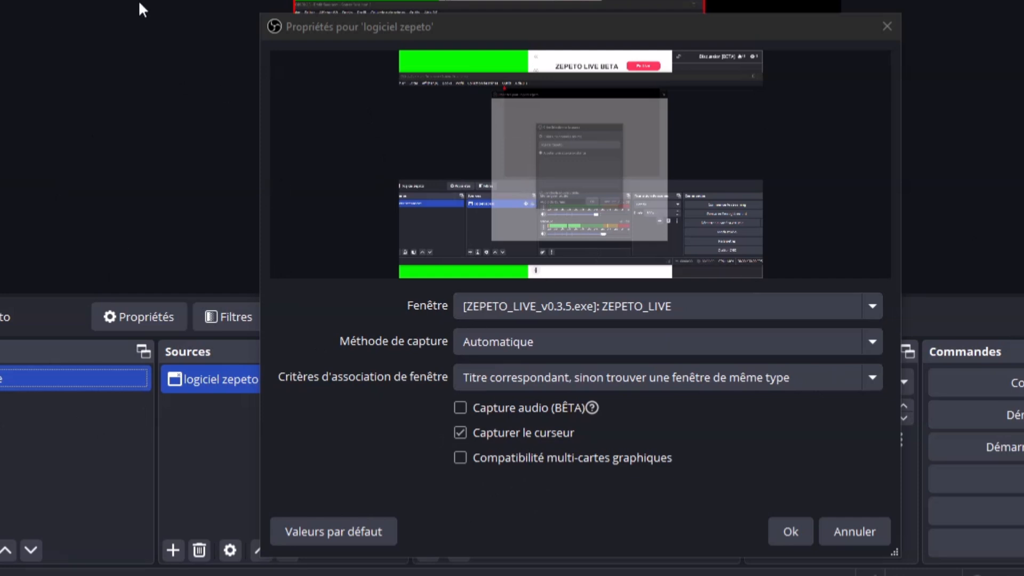
{"action": "left_click", "coordinate": [609, 344]}
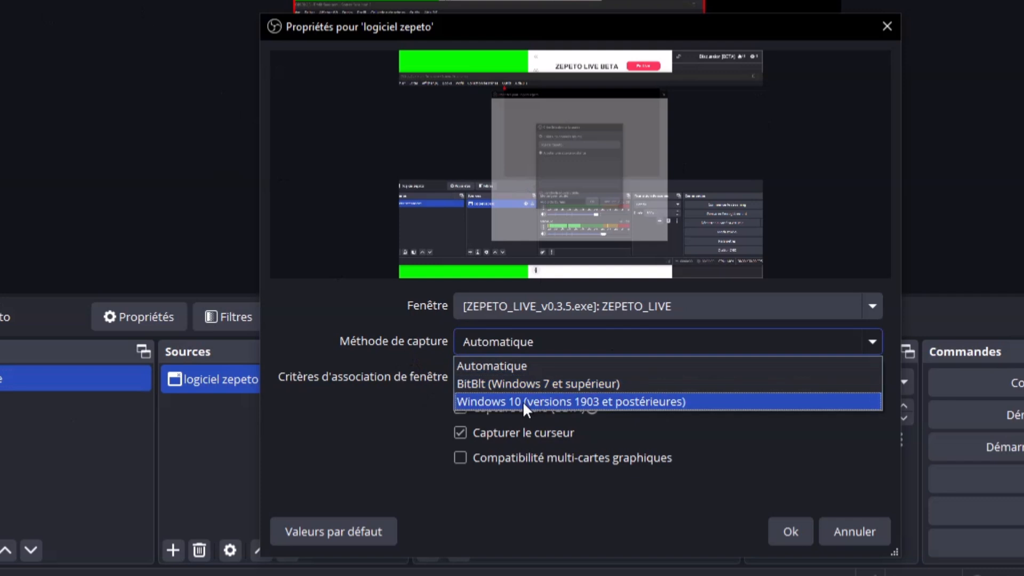
{"action": "left_click", "coordinate": [522, 401]}
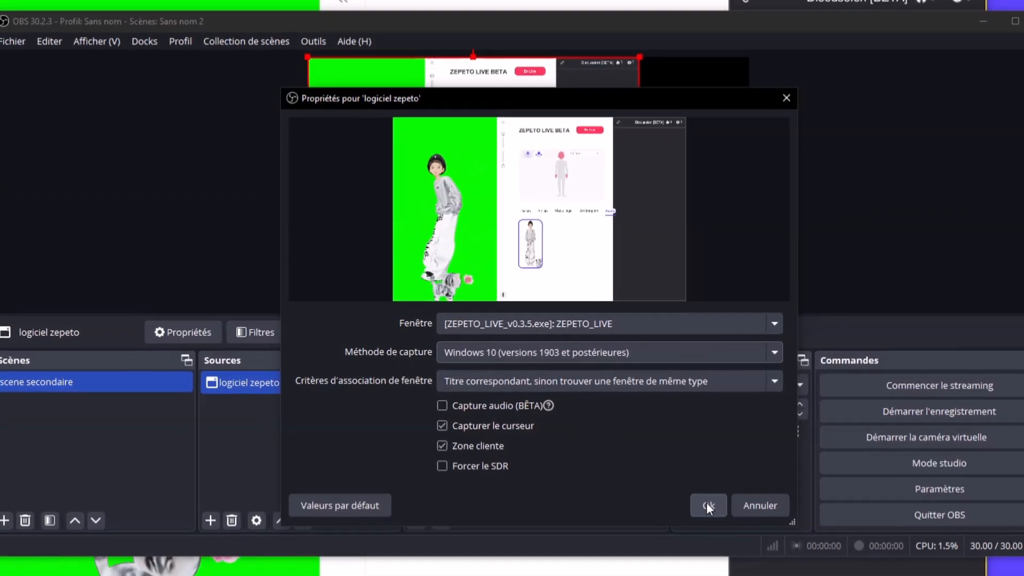
Confirm the capture properties, stretch the ZEPETO capture to fill the canvas, and nudge it slightly up
{"action": "left_click", "coordinate": [707, 506]}
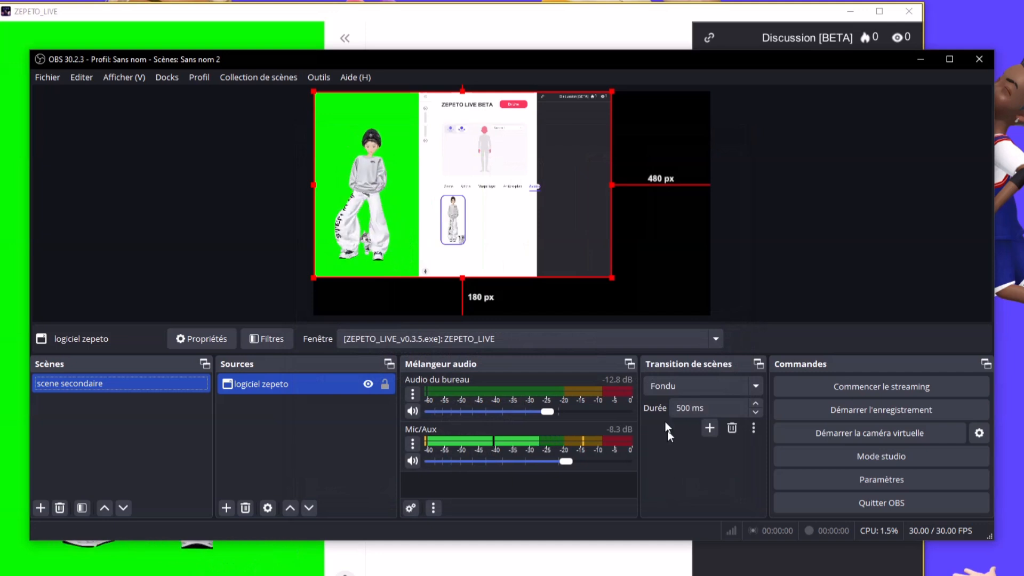
{"action": "left_click_drag", "start_coordinate": [613, 279], "coordinate": [711, 288]}
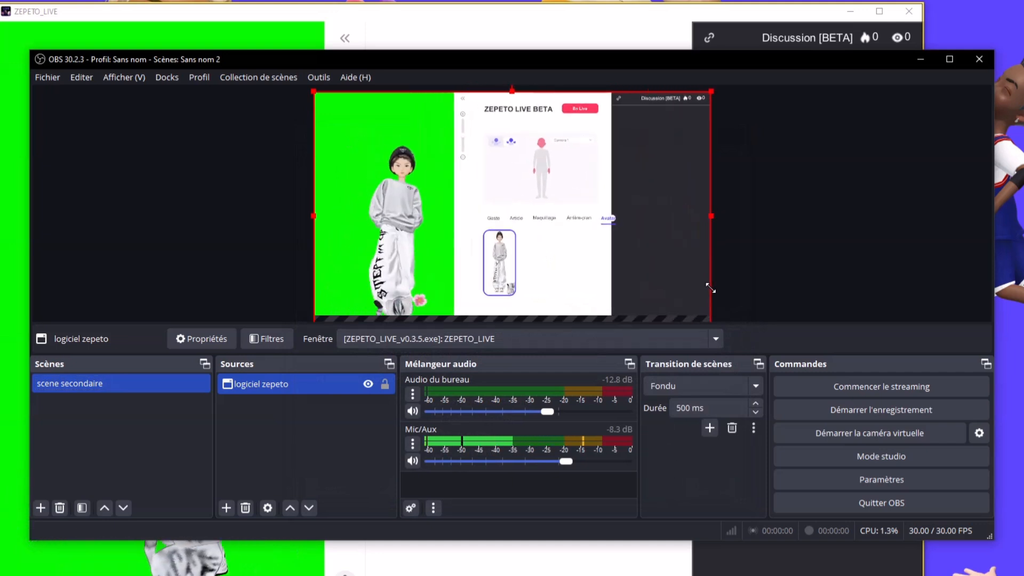
{"action": "left_click", "coordinate": [805, 267]}
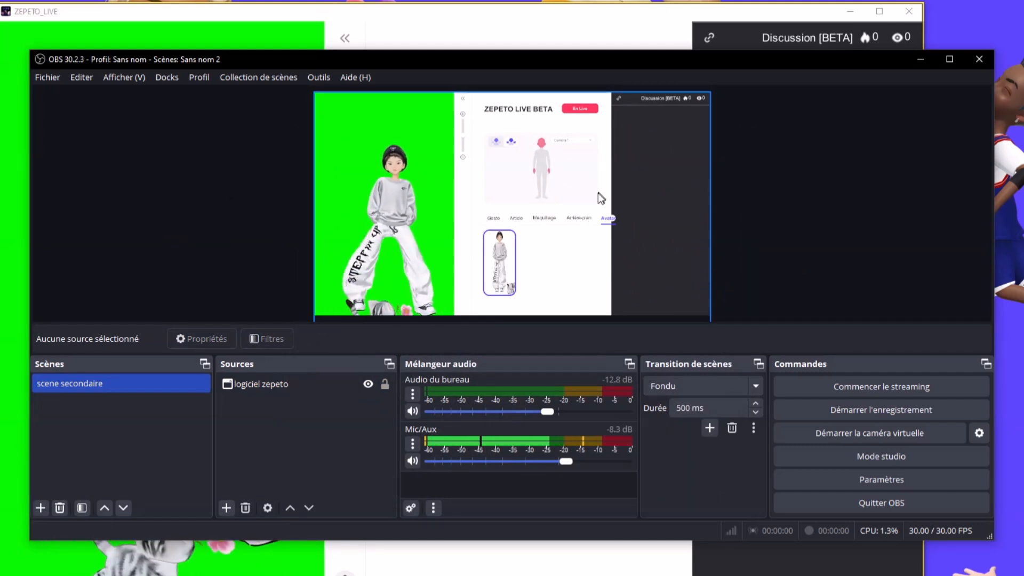
{"action": "mouse_move", "coordinate": [589, 225]}
{"action": "left_mouse_down"}
{"action": "mouse_move", "coordinate": [595, 194]}
{"action": "mouse_move", "coordinate": [608, 203]}
{"action": "mouse_move", "coordinate": [596, 219]}
{"action": "left_mouse_up"}
{"action": "left_click", "coordinate": [197, 132]}
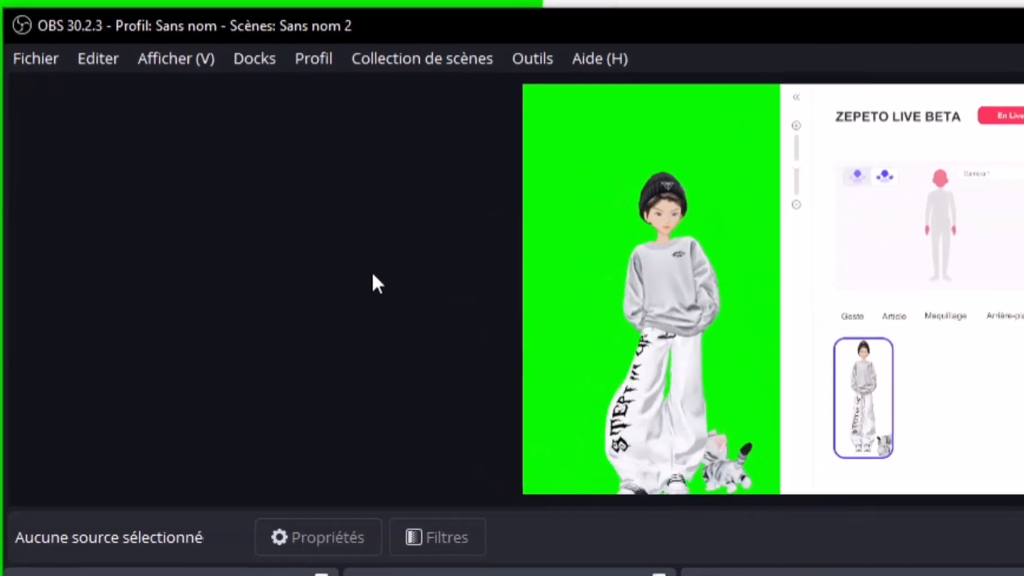
Open Fichier > Paramètres and go to the Vidéo section
{"action": "left_click", "coordinate": [33, 68]}
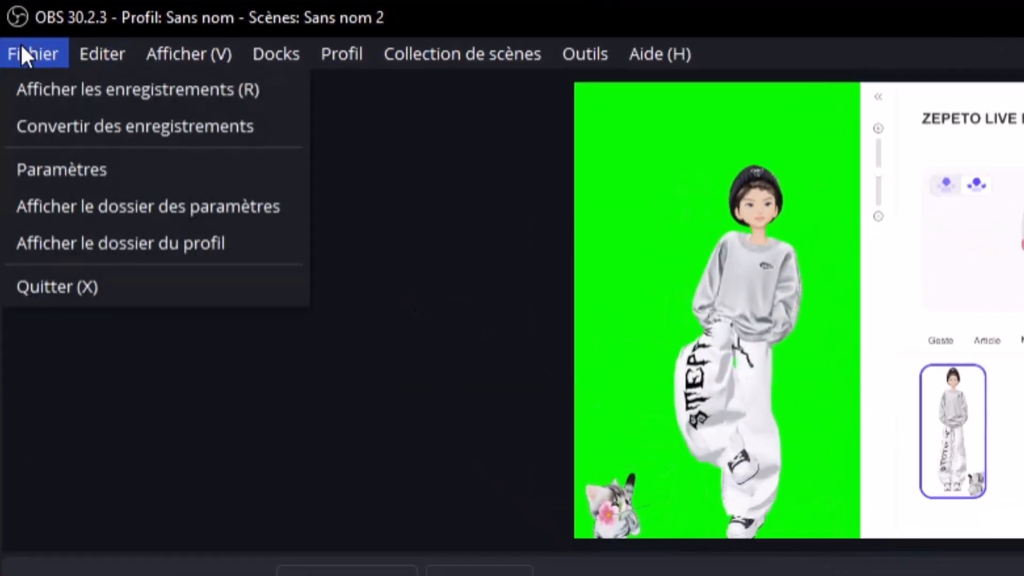
{"action": "left_click", "coordinate": [96, 160]}
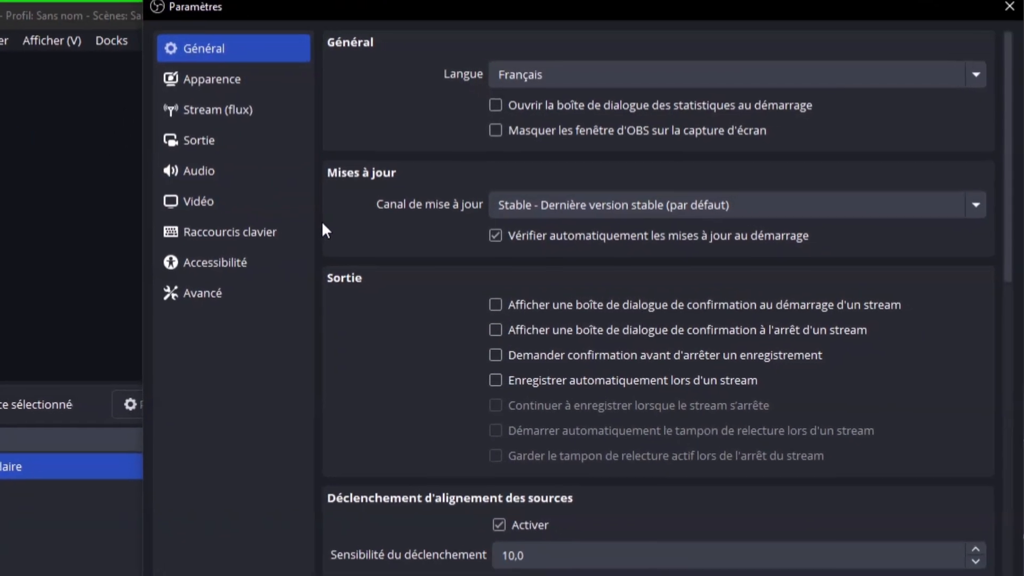
{"action": "left_click", "coordinate": [349, 234]}
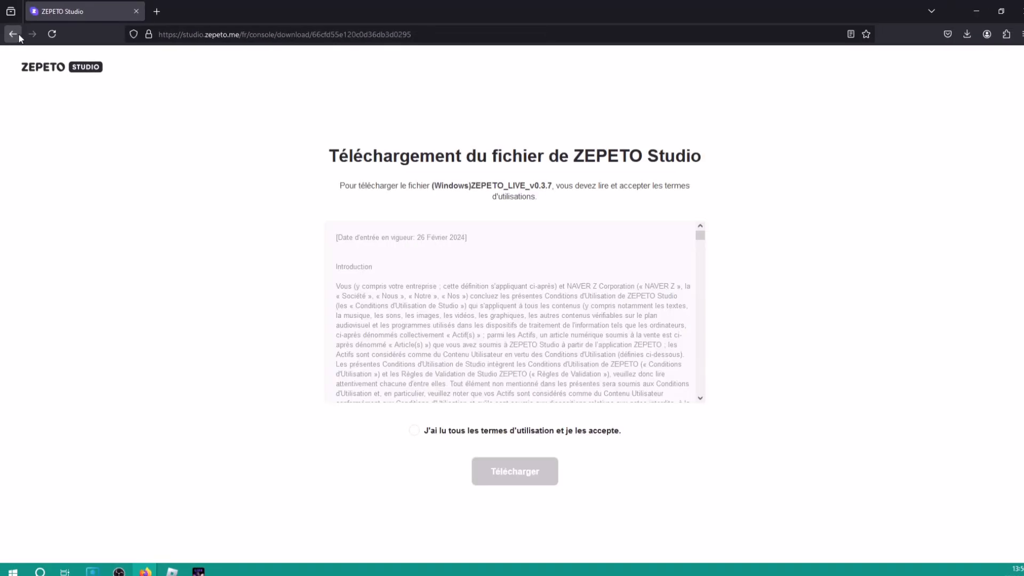
Relaunch Firefox and search for 'zepeto live pc' to find the ZEPETO LIVE PC guide
{"action": "left_click", "coordinate": [258, 34]}
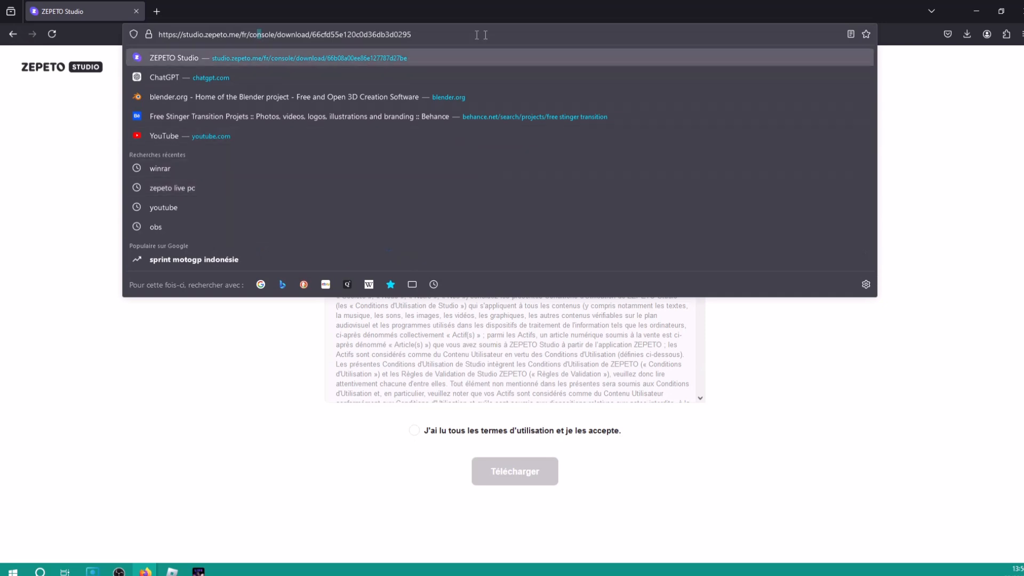
{"action": "left_click", "coordinate": [136, 15]}
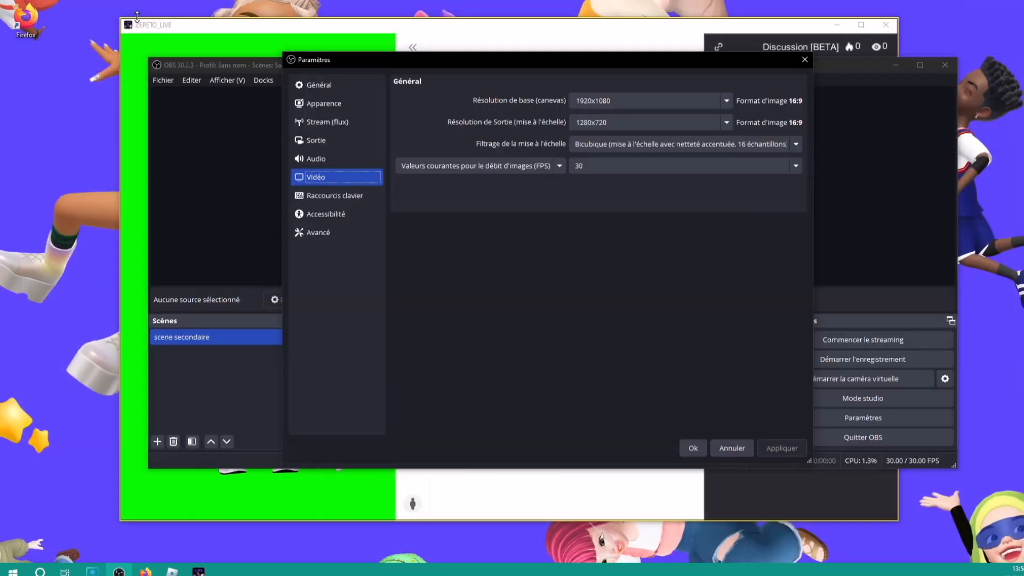
{"action": "double_click", "coordinate": [25, 20]}
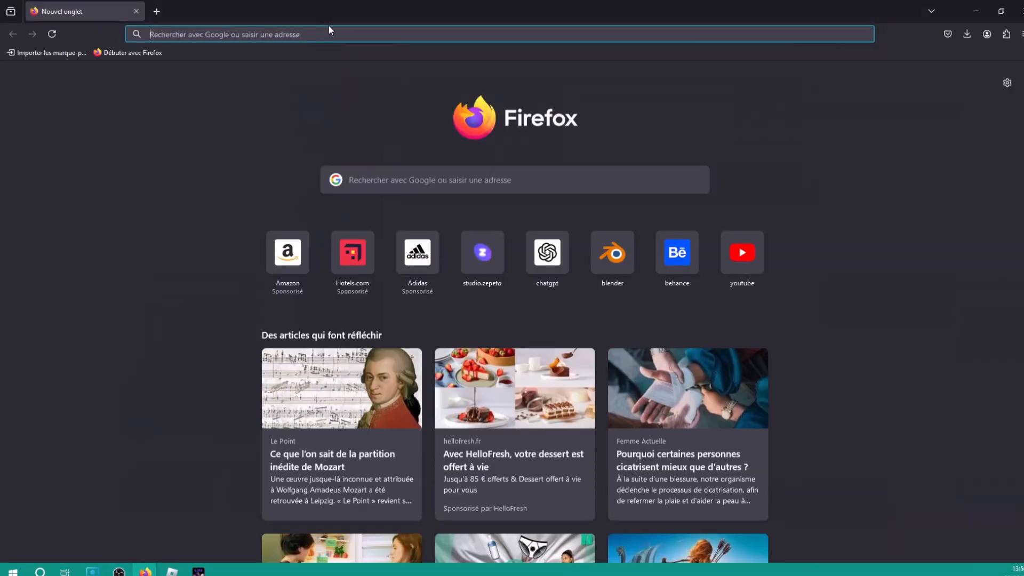
{"action": "type", "text": "zepeto"}
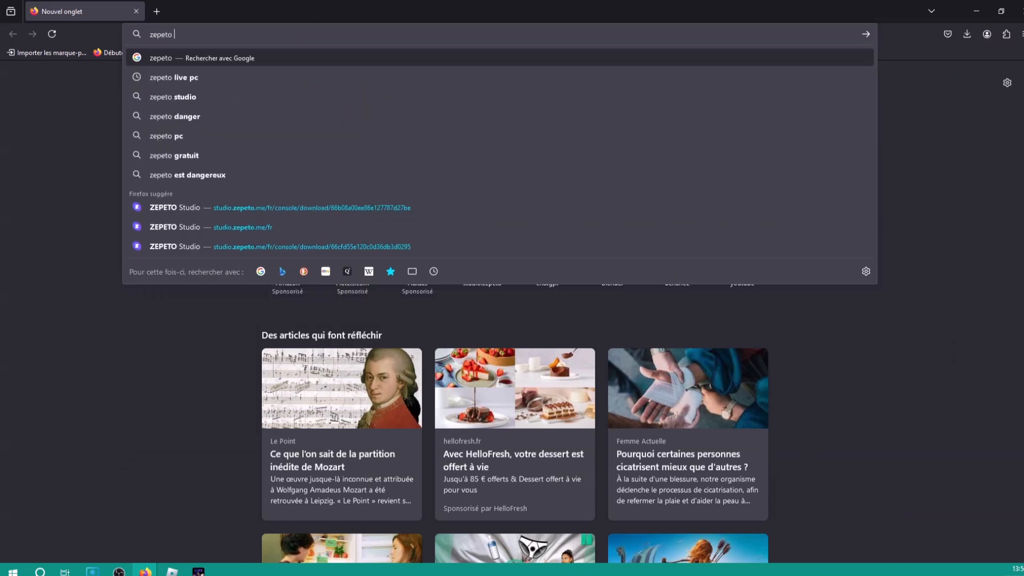
{"action": "key", "text": "Down"}
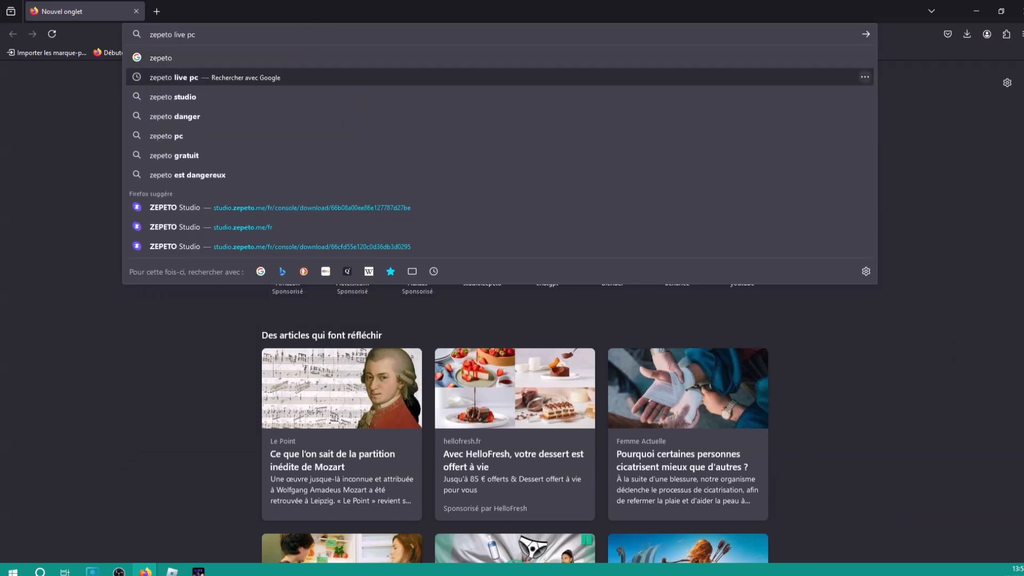
{"action": "key", "text": "Return"}
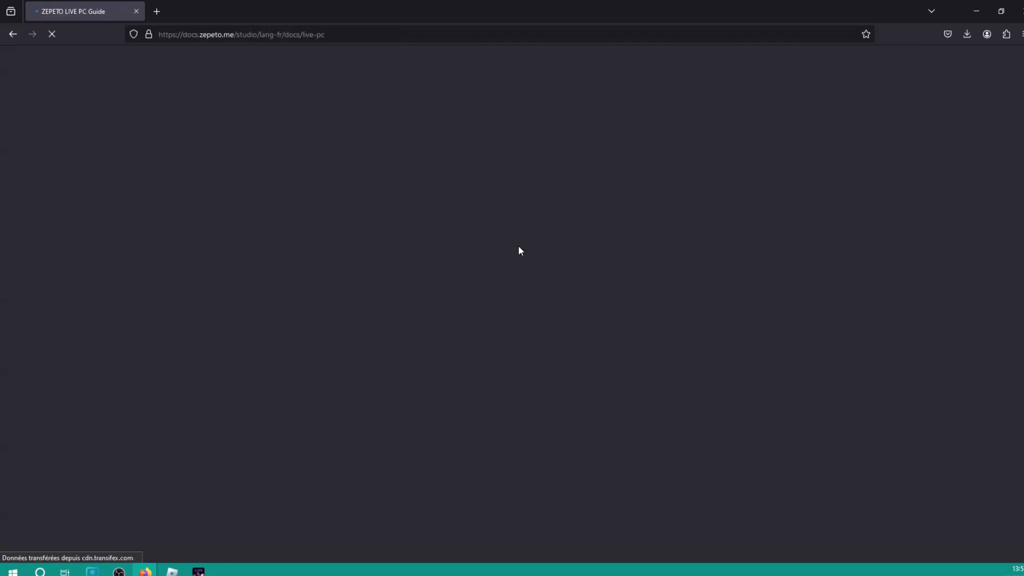
Scroll the guide down to its recommended OBS Vidéo settings: 720x1280 at 30 FPS
{"action": "scroll", "coordinate": [467, 250], "scroll_direction": "down", "scroll_amount": 5}
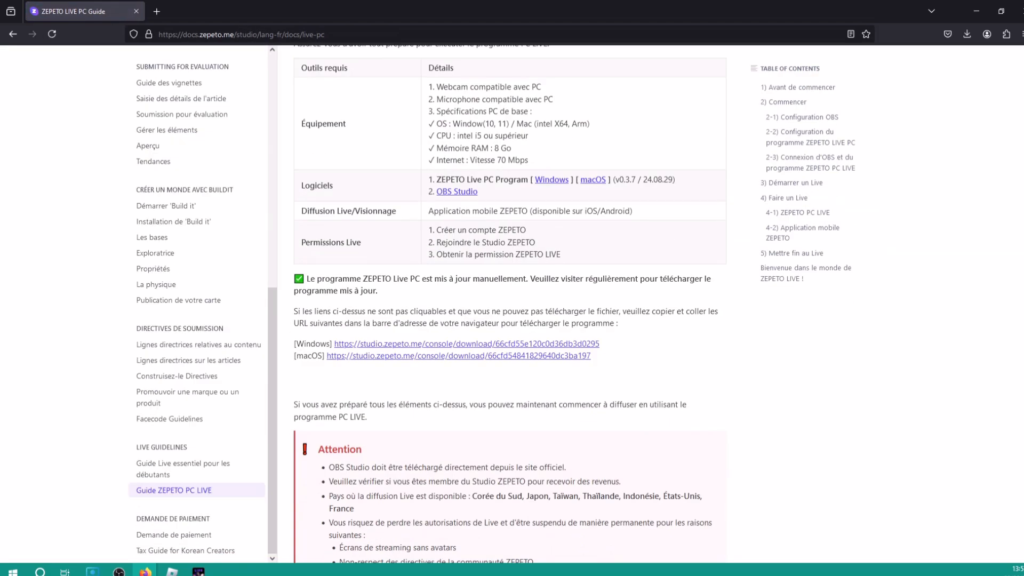
{"action": "scroll", "coordinate": [476, 256], "scroll_direction": "down", "scroll_amount": 18}
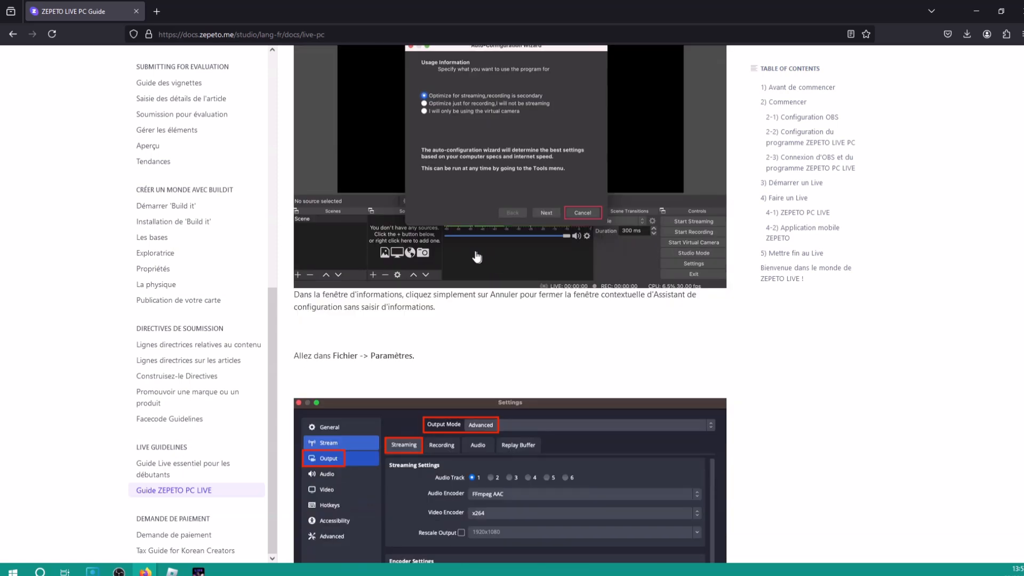
{"action": "scroll", "coordinate": [477, 258], "scroll_direction": "down", "scroll_amount": 8}
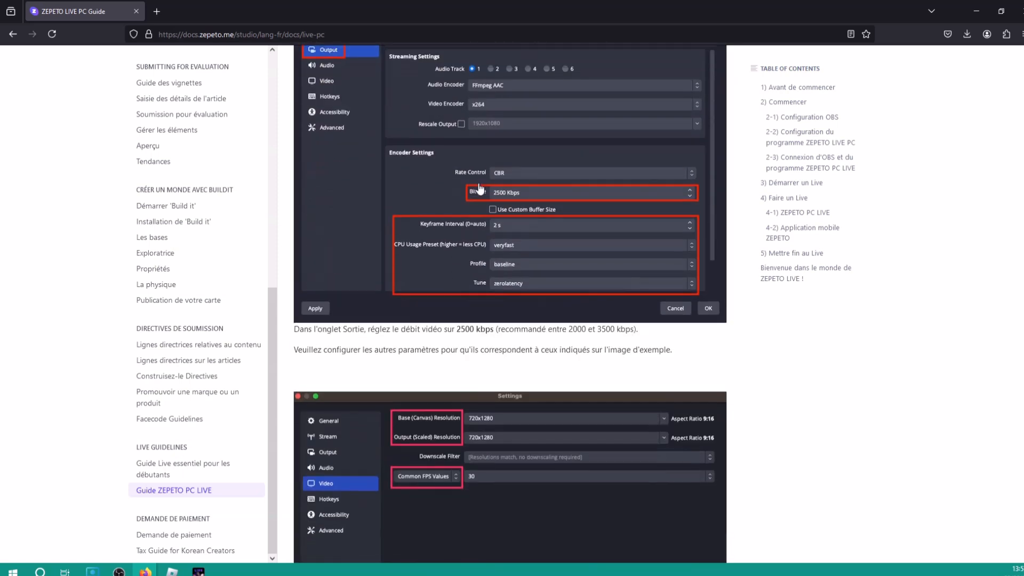
{"action": "scroll", "coordinate": [480, 189], "scroll_direction": "down", "scroll_amount": 4}
{"action": "scroll", "coordinate": [528, 280], "scroll_direction": "down", "scroll_amount": 2}
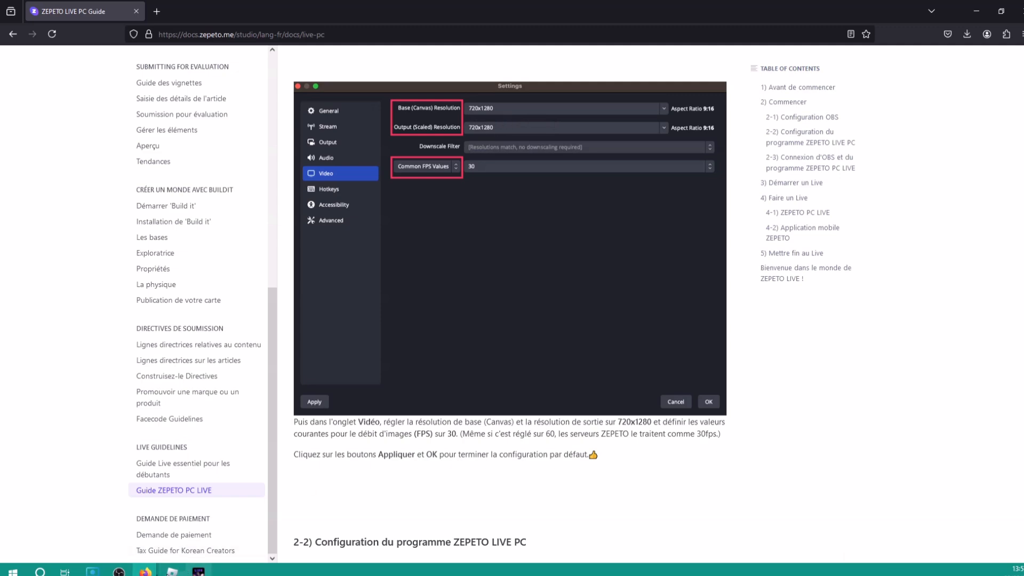
Set both the base and output resolution to 720x1280 in the Vidéo settings
{"action": "left_click", "coordinate": [116, 571]}
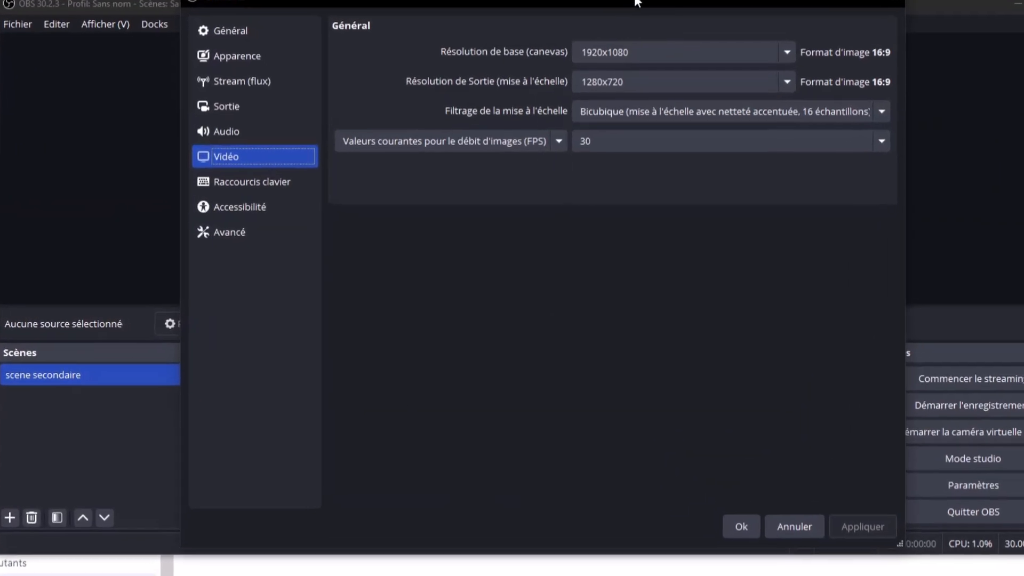
{"action": "left_click_drag", "start_coordinate": [608, 59], "coordinate": [566, 109]}
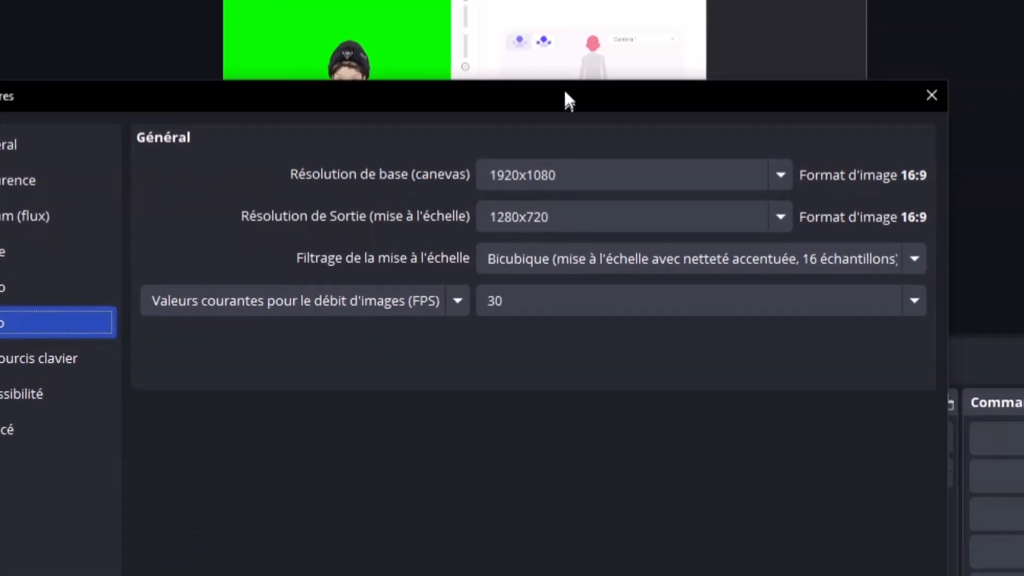
{"action": "left_click_drag", "start_coordinate": [556, 168], "coordinate": [472, 163]}
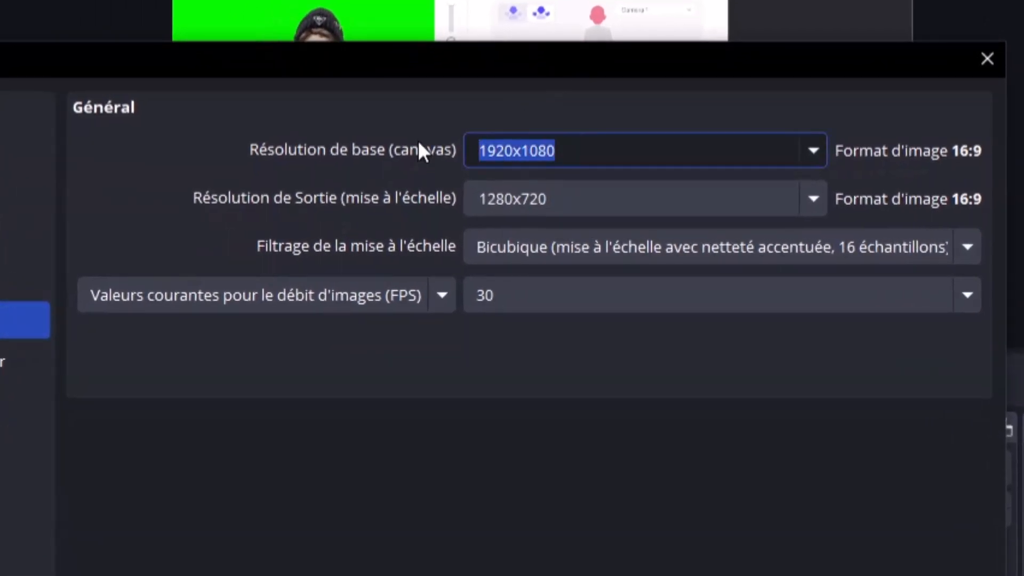
{"action": "type", "text": "720"}
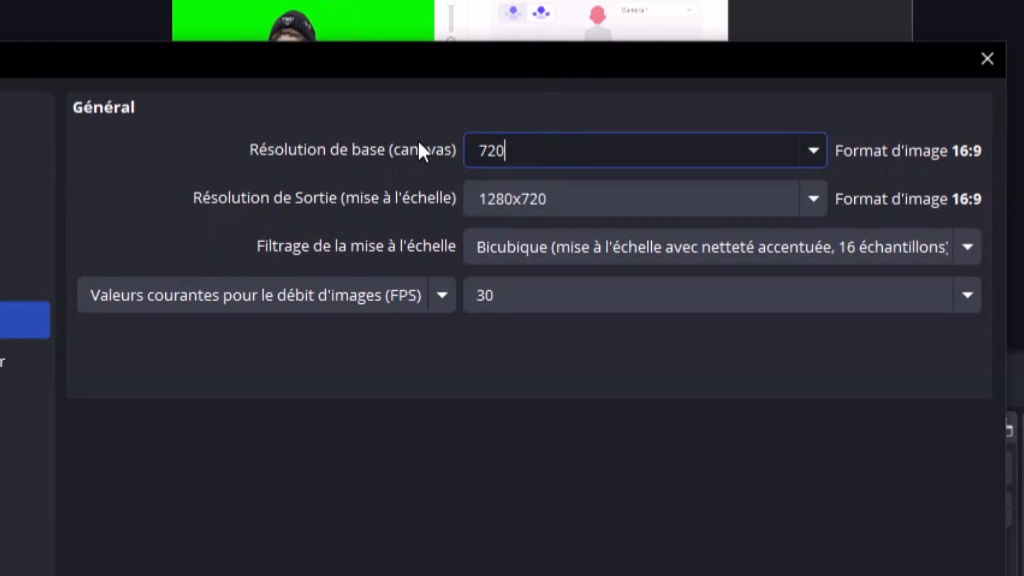
{"action": "type", "text": "x"}
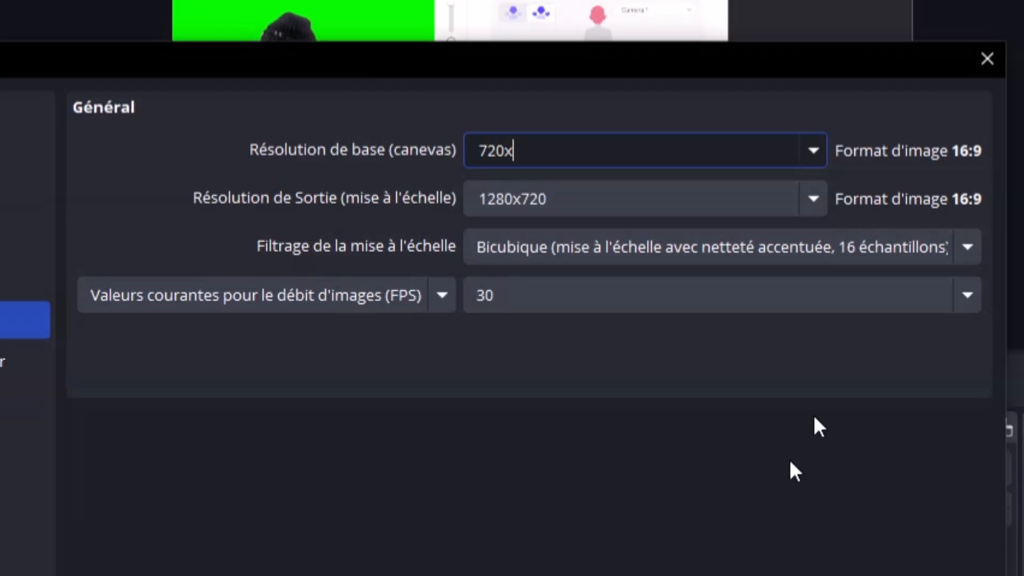
{"action": "type", "text": "1280"}
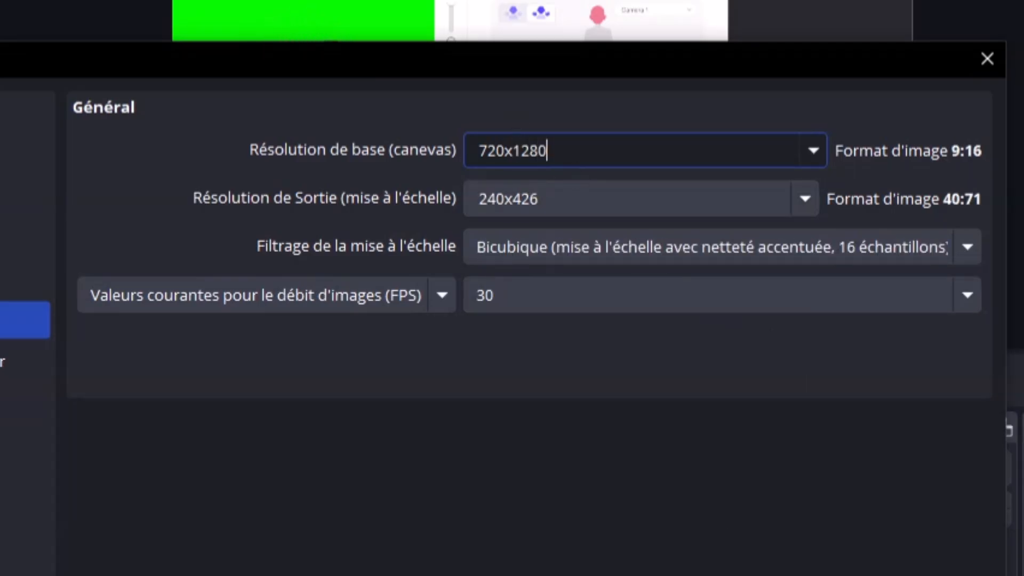
{"action": "left_click_drag", "start_coordinate": [549, 151], "coordinate": [251, 133]}
{"action": "key", "text": "ctrl+c"}
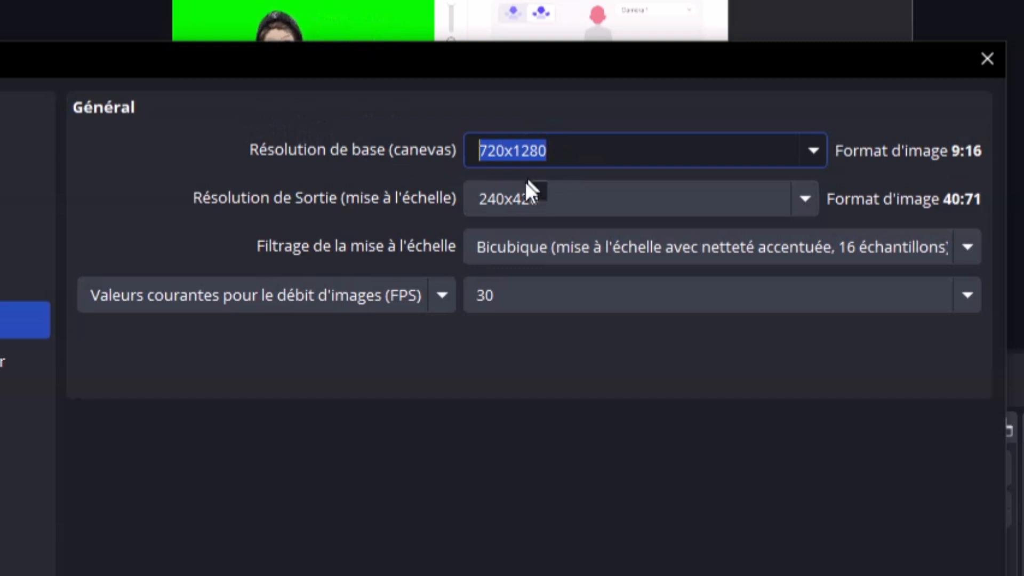
{"action": "left_click_drag", "start_coordinate": [550, 201], "coordinate": [289, 164]}
{"action": "key", "text": "ctrl+v"}
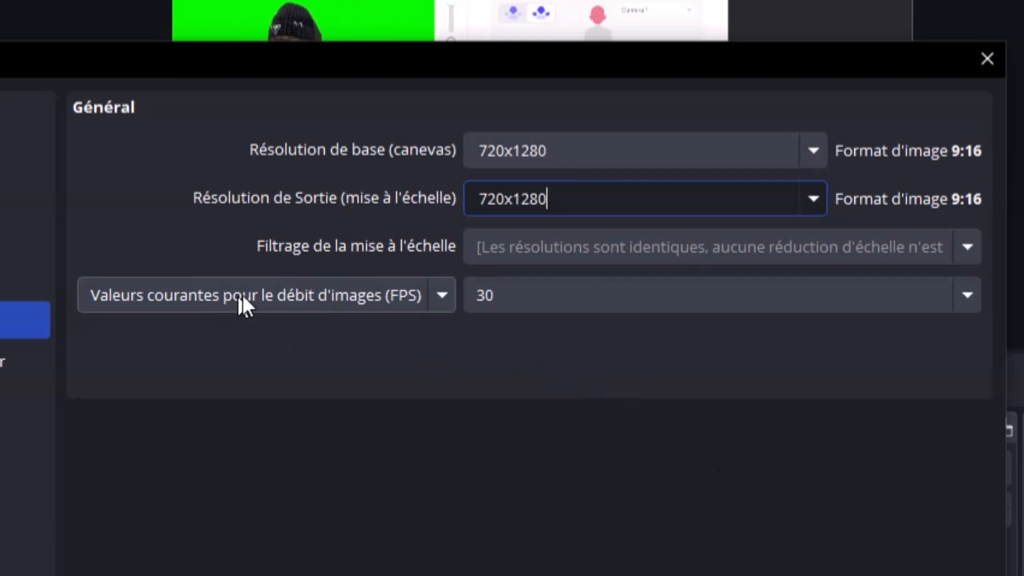
Keep the frame rate at the common 30 FPS value, then apply and save the video settings
{"action": "left_click", "coordinate": [704, 295]}
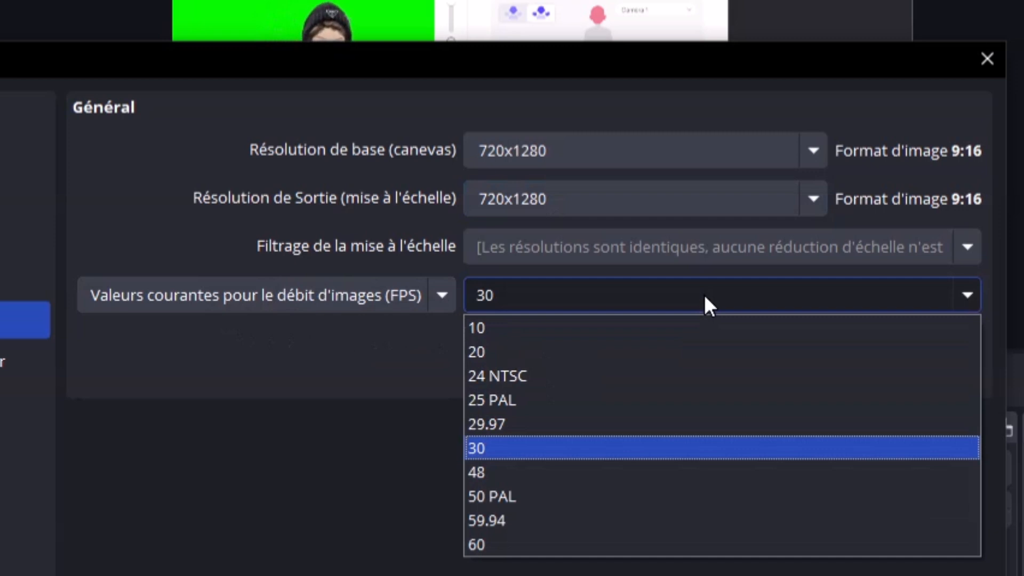
{"action": "left_click", "coordinate": [284, 414]}
{"action": "left_click", "coordinate": [336, 284]}
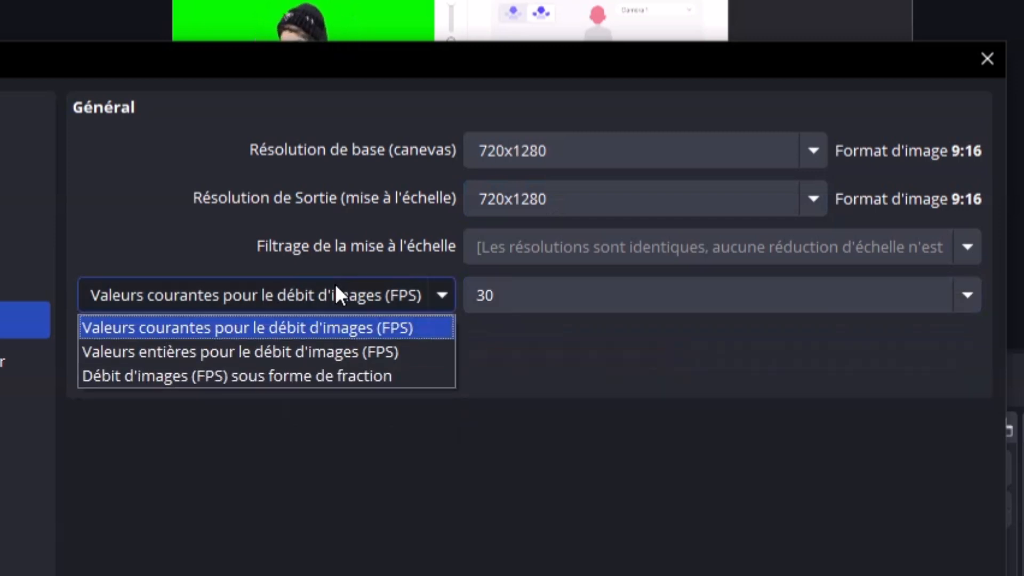
{"action": "left_click", "coordinate": [335, 284]}
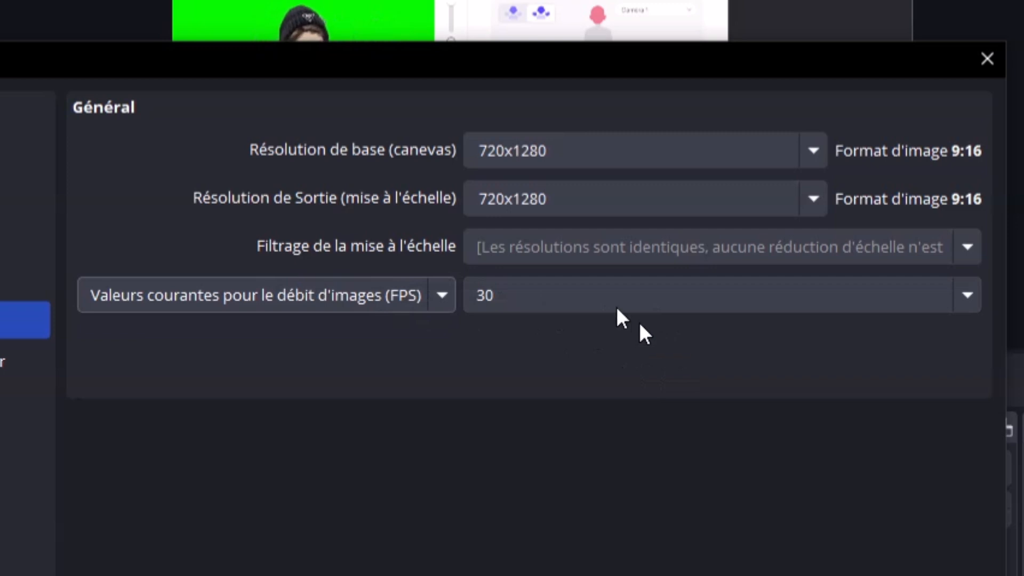
{"action": "left_click_drag", "start_coordinate": [510, 47], "coordinate": [509, 45]}
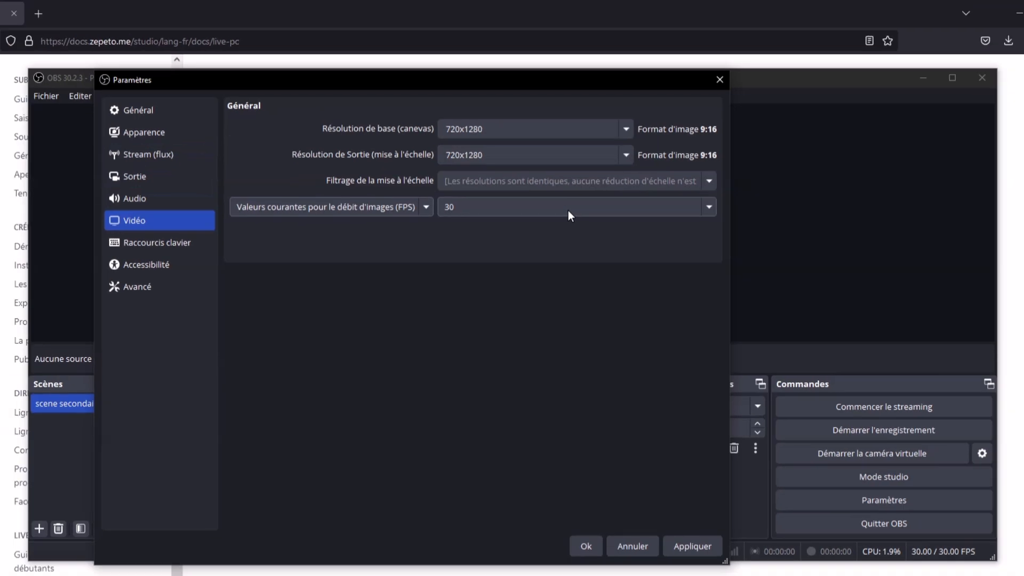
{"action": "left_click", "coordinate": [695, 551]}
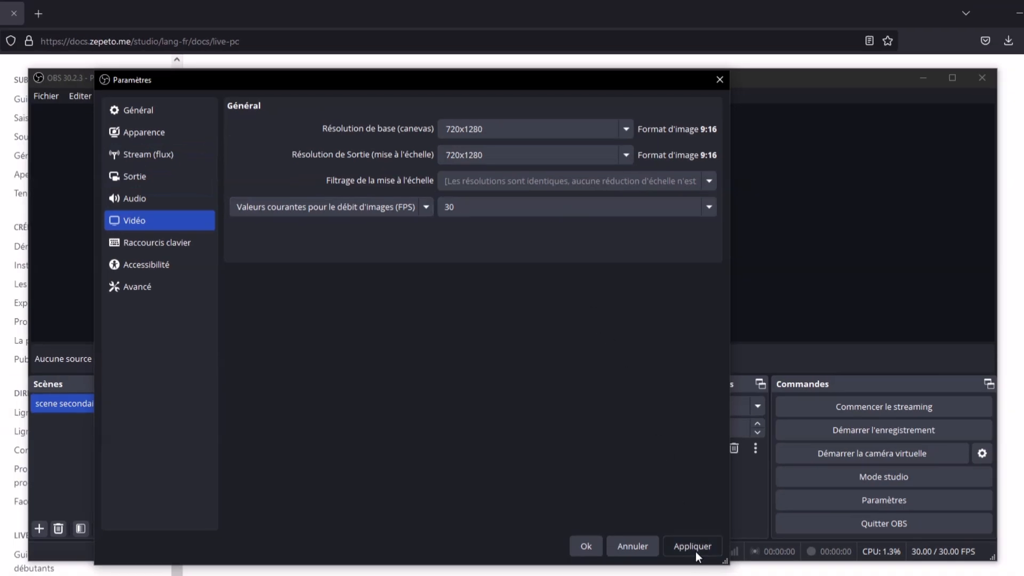
{"action": "left_click", "coordinate": [581, 547]}
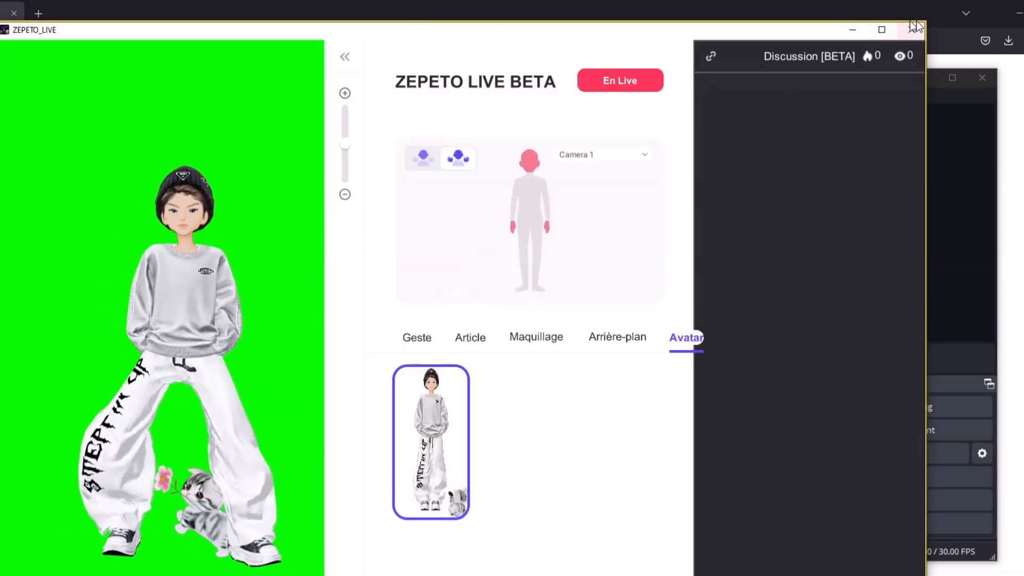
Enlarge the logiciel zepeto capture and shift it left so the green-screen avatar fills the portrait canvas
{"action": "left_click_drag", "start_coordinate": [760, 32], "coordinate": [825, 351]}
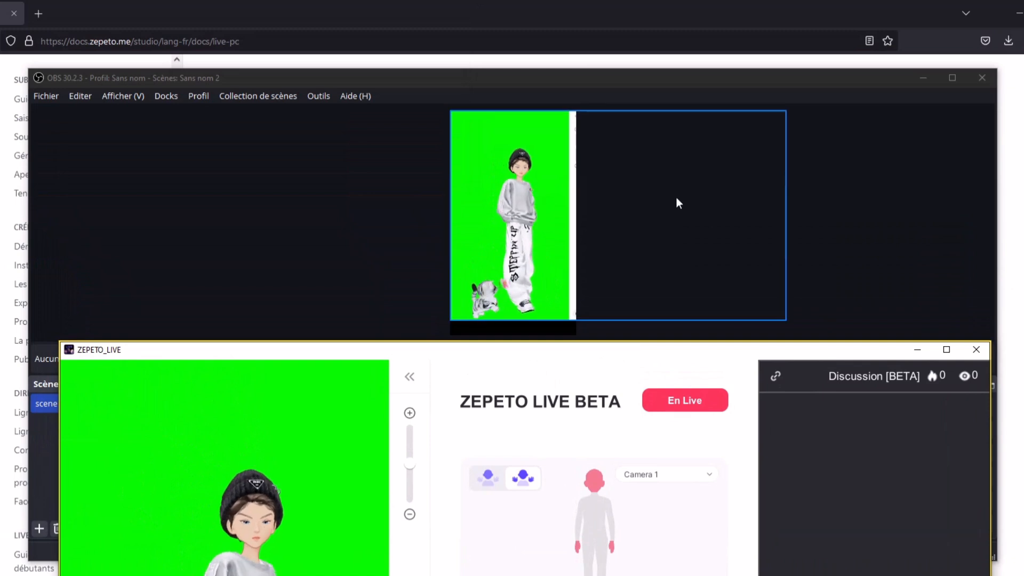
{"action": "left_click", "coordinate": [853, 187]}
{"action": "left_click", "coordinate": [491, 258]}
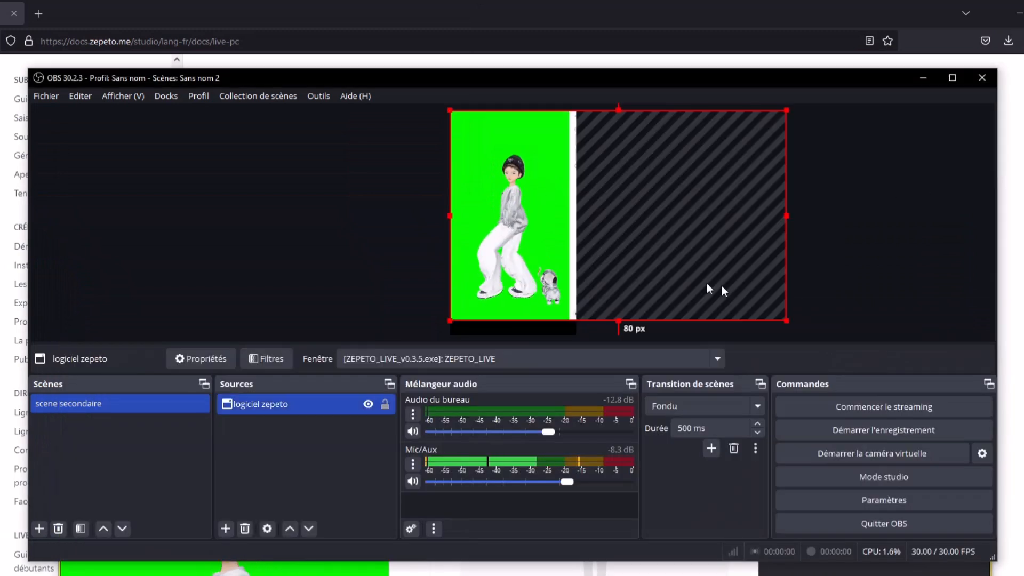
{"action": "left_click_drag", "start_coordinate": [789, 322], "coordinate": [810, 324]}
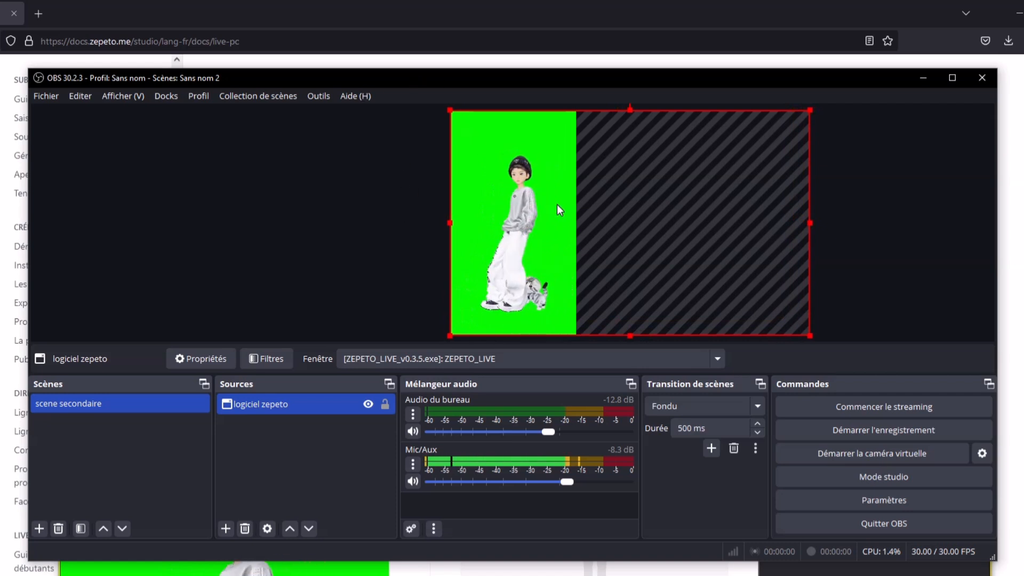
{"action": "mouse_move", "coordinate": [551, 200]}
{"action": "left_mouse_down"}
{"action": "mouse_move", "coordinate": [315, 208]}
{"action": "mouse_move", "coordinate": [578, 201]}
{"action": "mouse_move", "coordinate": [446, 201]}
{"action": "mouse_move", "coordinate": [553, 200]}
{"action": "left_mouse_up"}
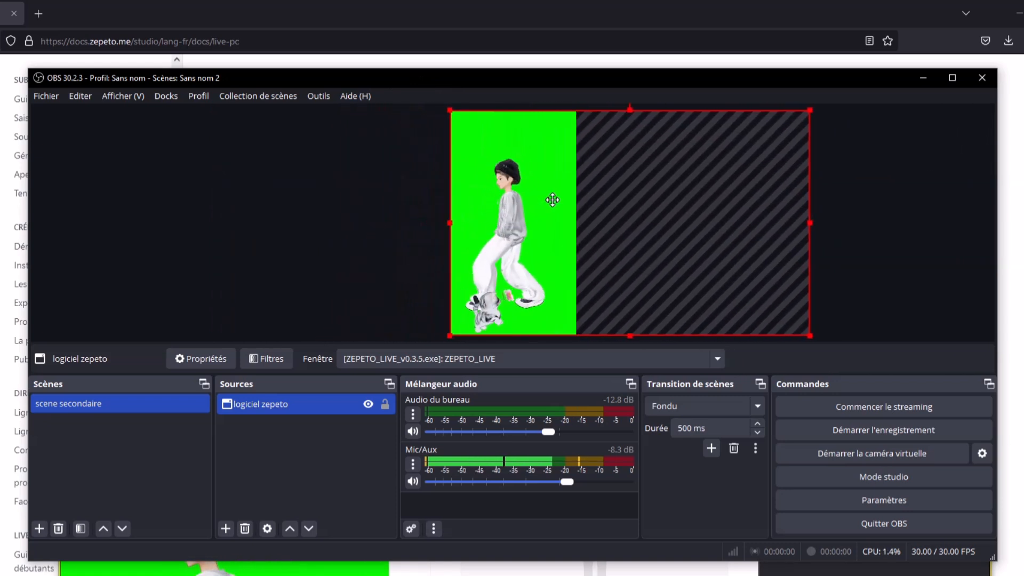
{"action": "left_click", "coordinate": [366, 196]}
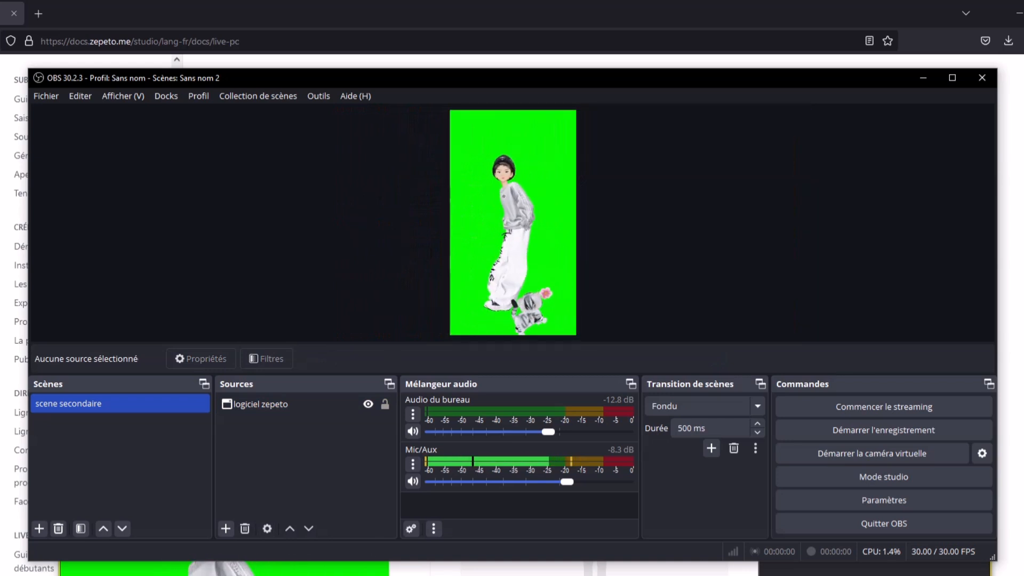
{"action": "left_click", "coordinate": [235, 569]}
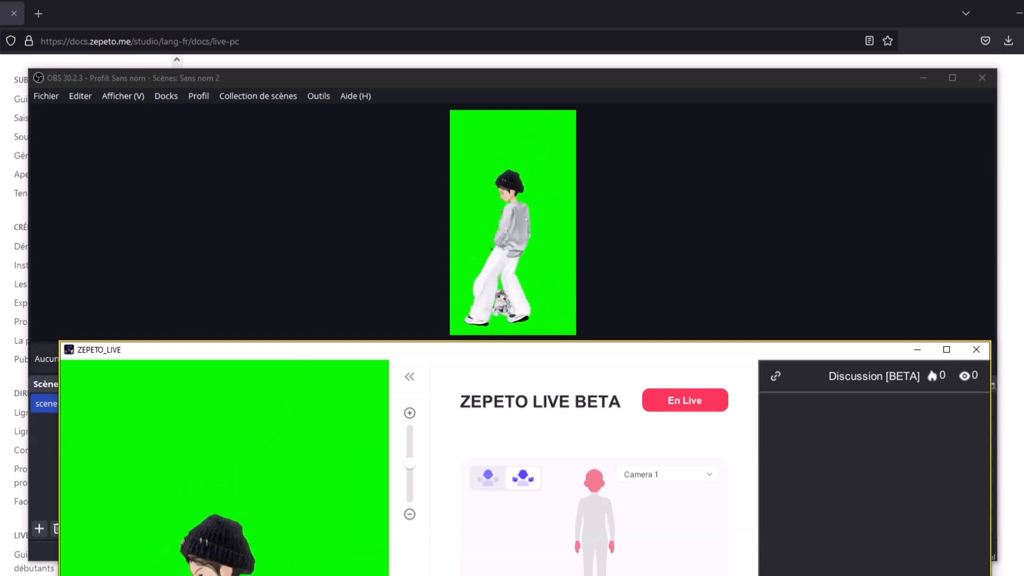
Move the ZEPETO Live window higher, then bring OBS Studio back in front
{"action": "left_click_drag", "start_coordinate": [357, 356], "coordinate": [363, 301]}
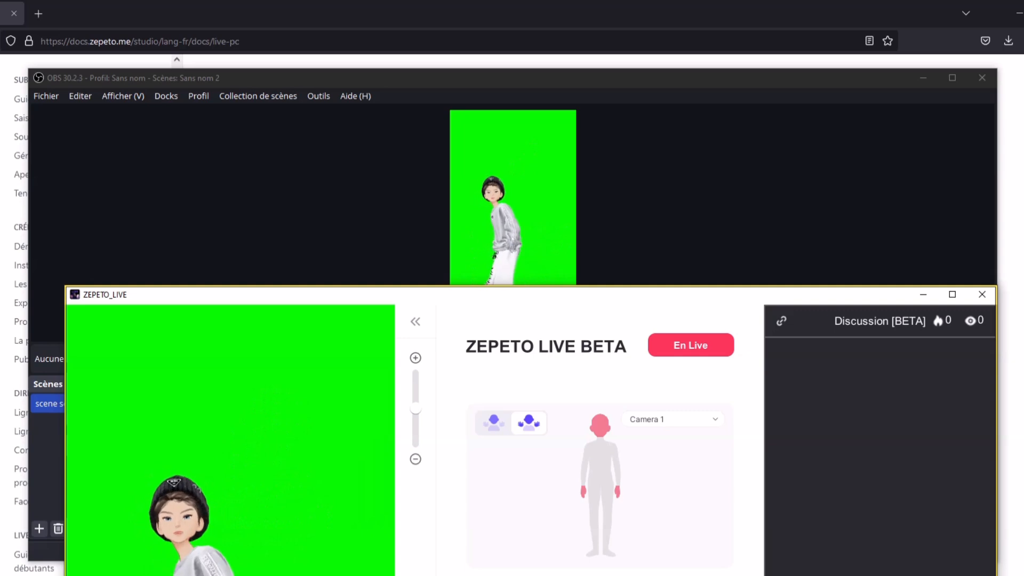
{"action": "left_click", "coordinate": [606, 261]}
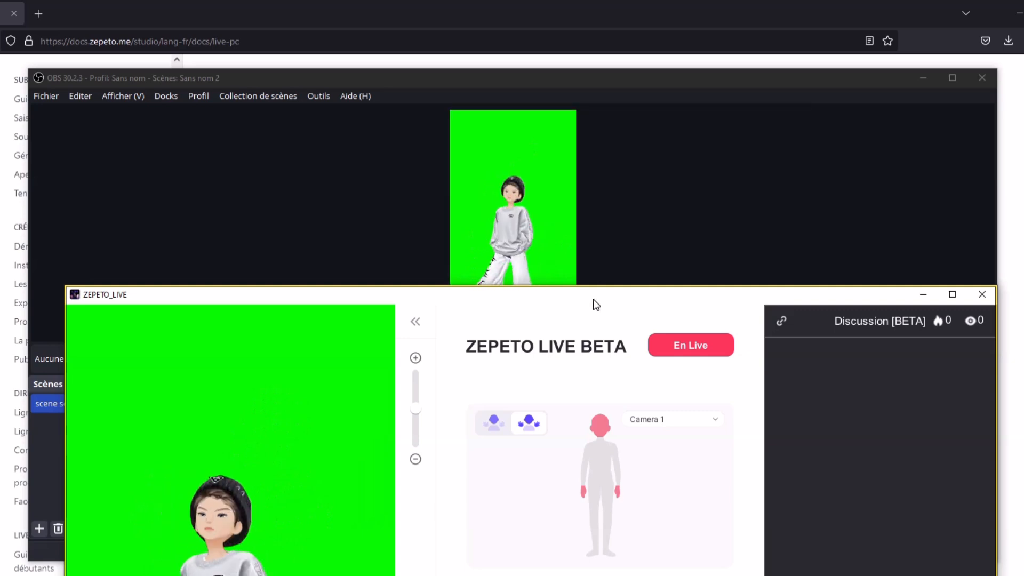
{"action": "left_click", "coordinate": [857, 139]}
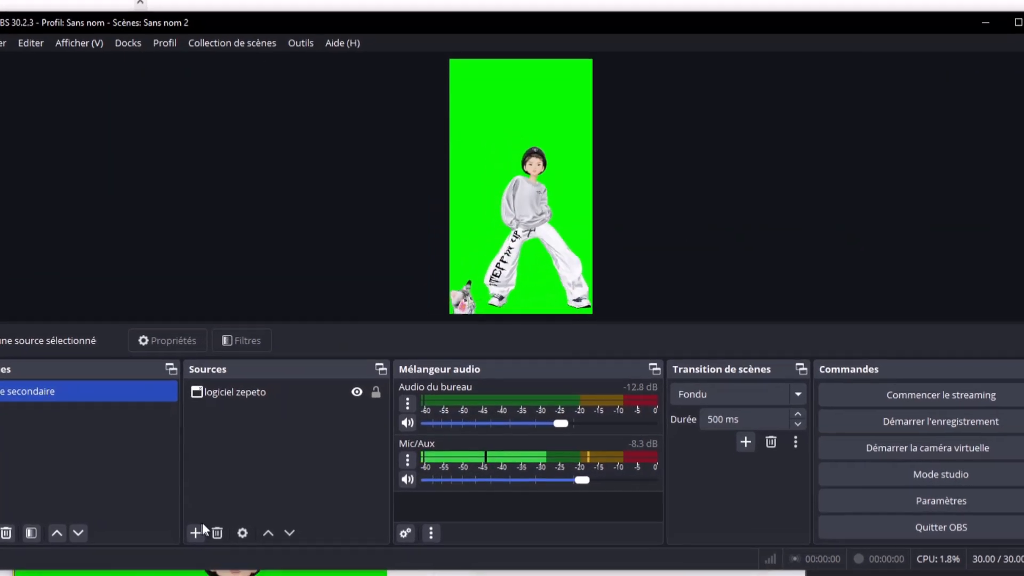
Add a Window Capture source named 'jeux vidéo' capturing the RobloxPlayerBeta.exe: Roblox window
{"action": "left_click", "coordinate": [196, 533]}
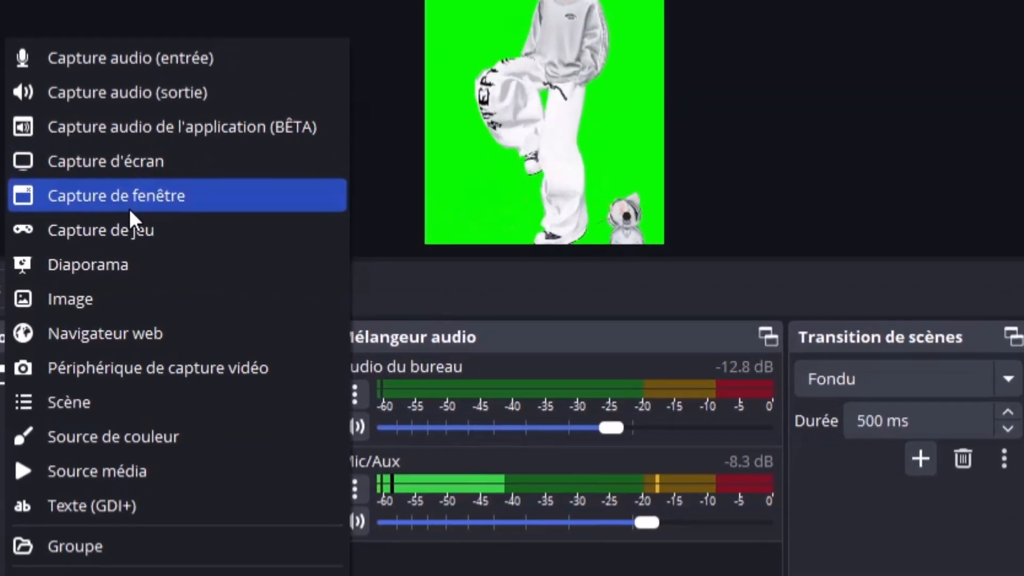
{"action": "left_click", "coordinate": [129, 208]}
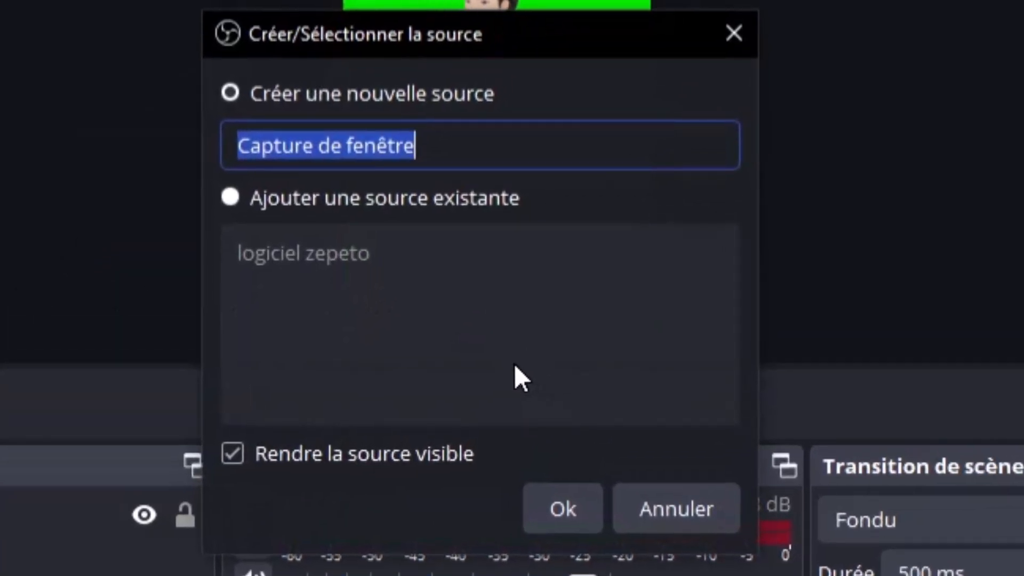
{"action": "type", "text": "jeux vidéo"}
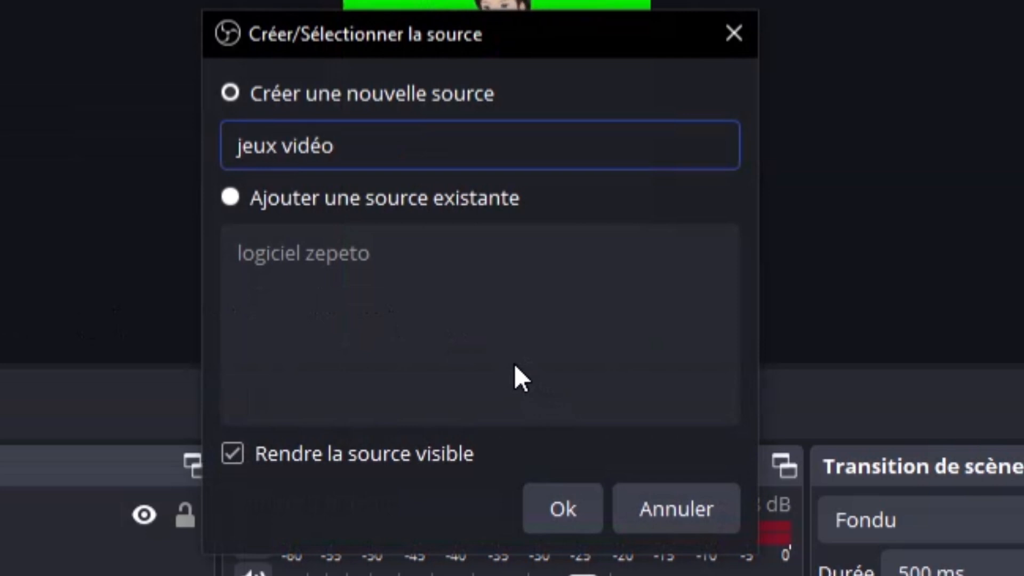
{"action": "left_click", "coordinate": [544, 503]}
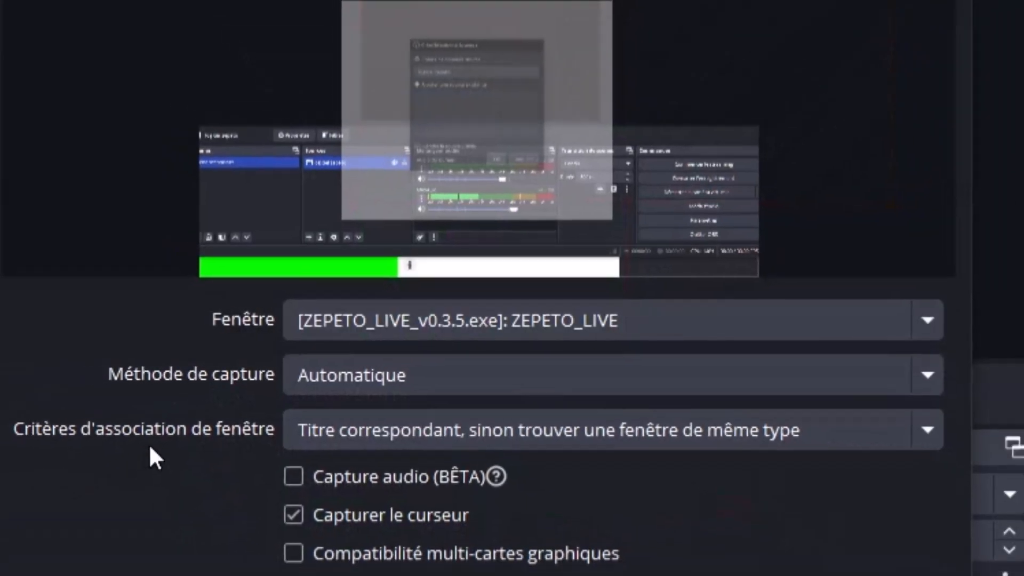
{"action": "left_click", "coordinate": [508, 327]}
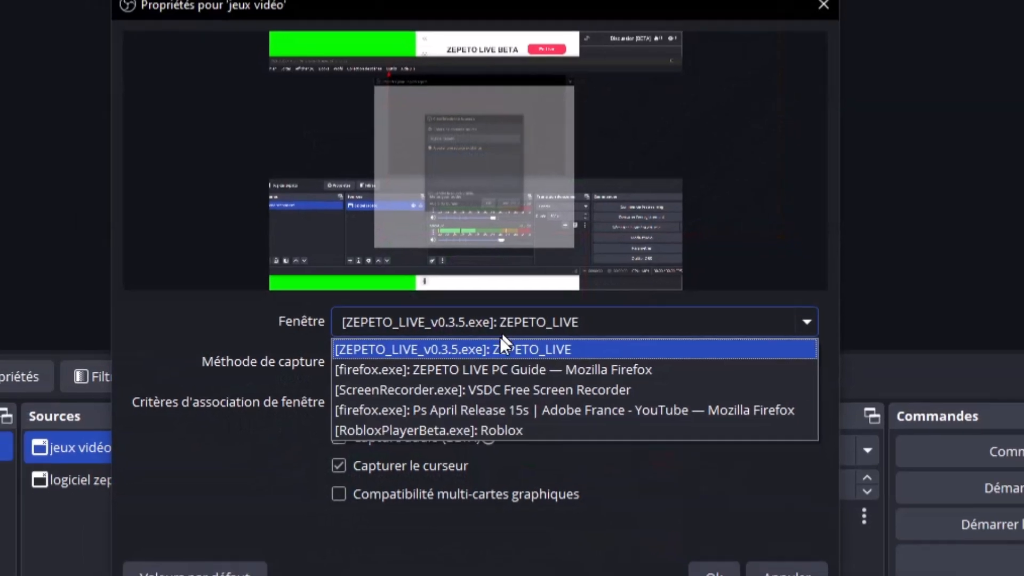
{"action": "left_click", "coordinate": [472, 408]}
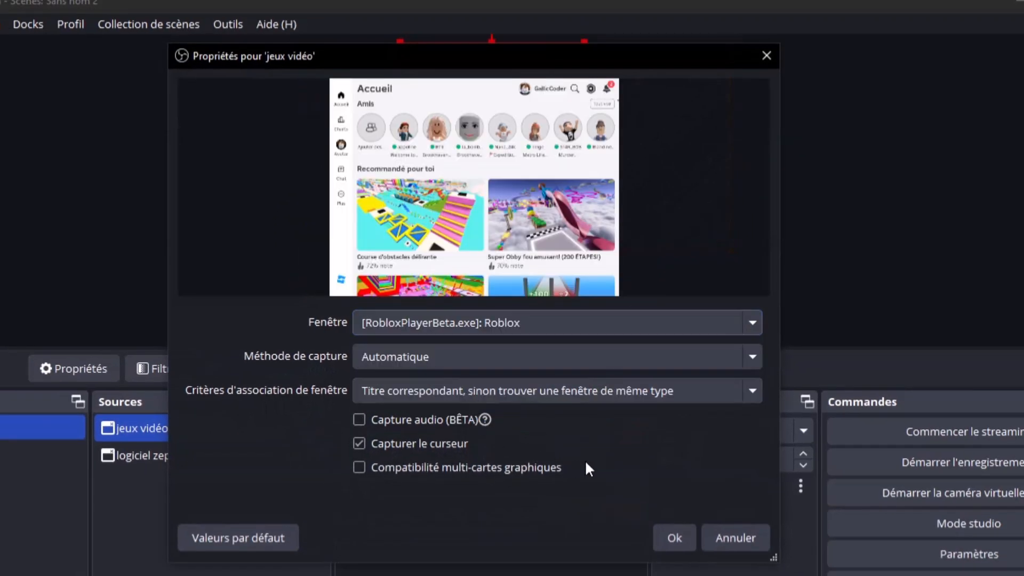
{"action": "left_click", "coordinate": [678, 531]}
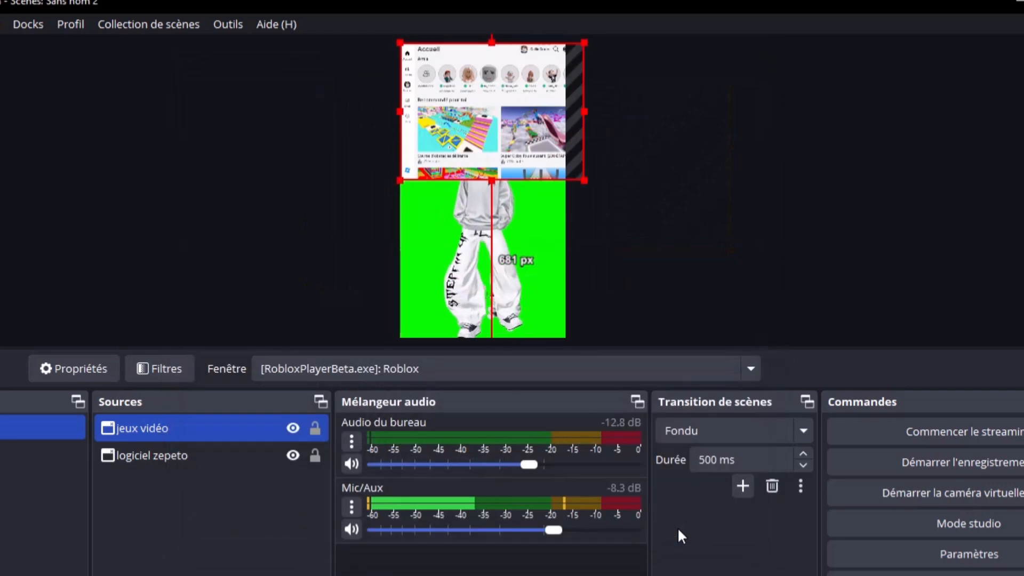
Resize and lower the Roblox capture across the top of the vertical frame, then switch to ZEPETO Live
{"action": "left_click_drag", "start_coordinate": [552, 184], "coordinate": [585, 203]}
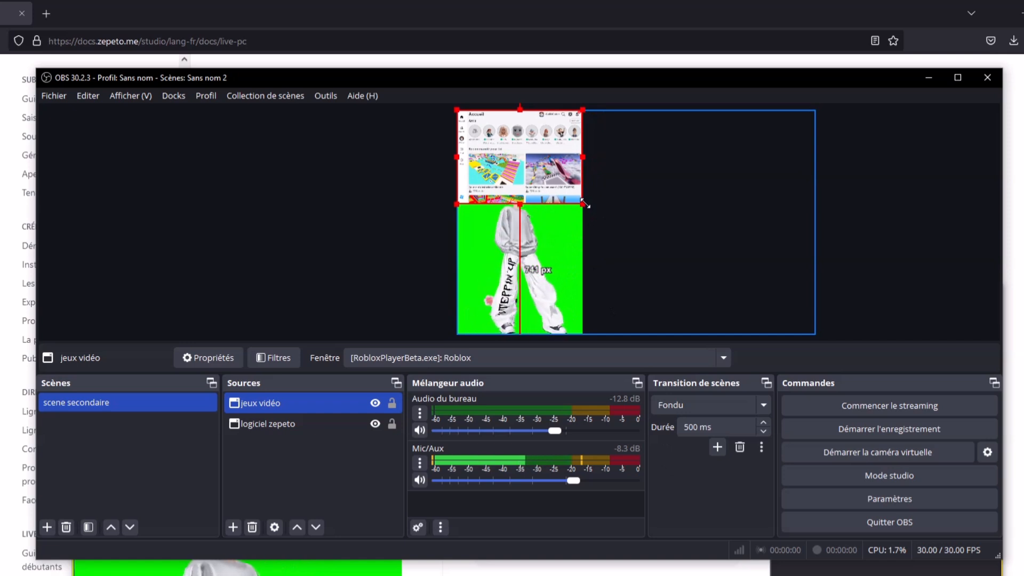
{"action": "left_click_drag", "start_coordinate": [532, 157], "coordinate": [530, 180]}
{"action": "left_click", "coordinate": [253, 193]}
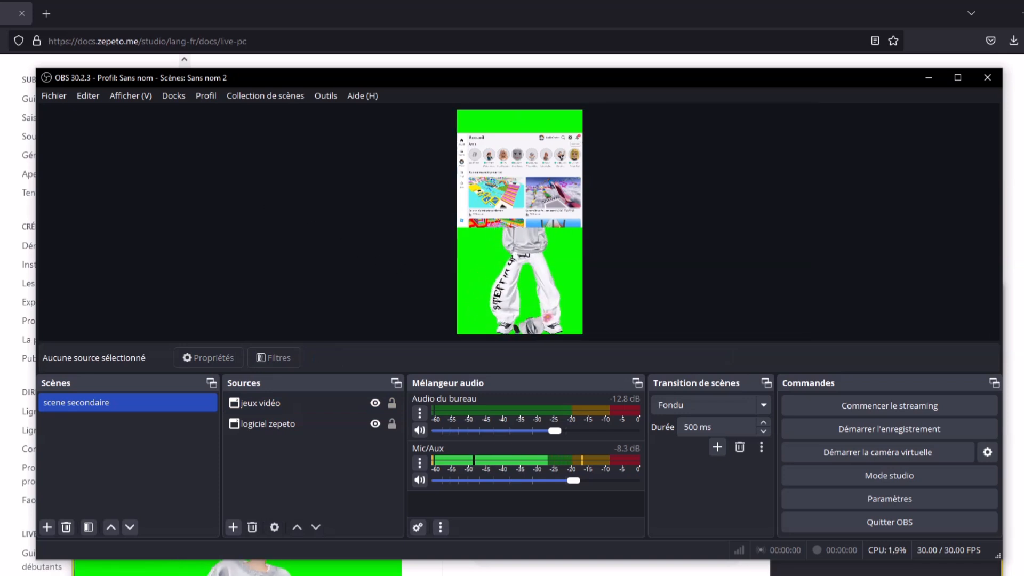
{"action": "key", "text": "alt+Tab"}
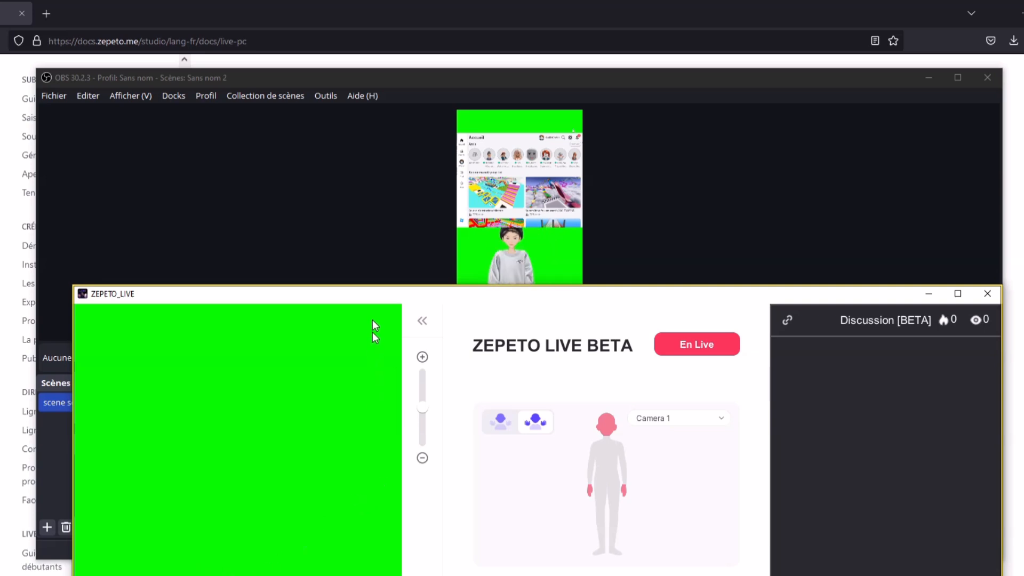
Bring OBS Studio back in front of ZEPETO Live
{"action": "left_click", "coordinate": [883, 219]}
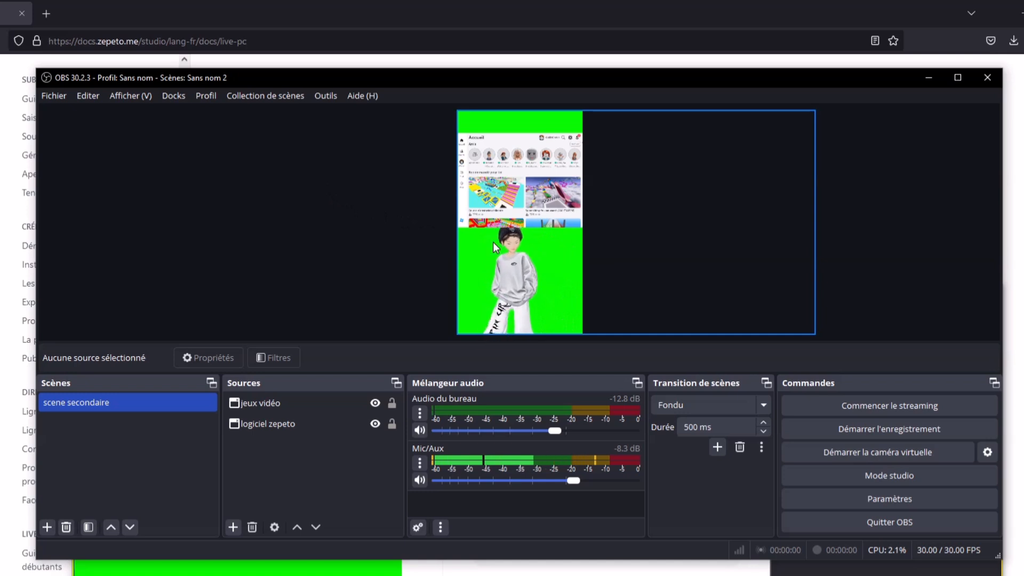
Move jeux vidéo below logiciel zepeto in the Sources list so the ZEPETO capture covers Roblox
{"action": "left_click", "coordinate": [514, 140]}
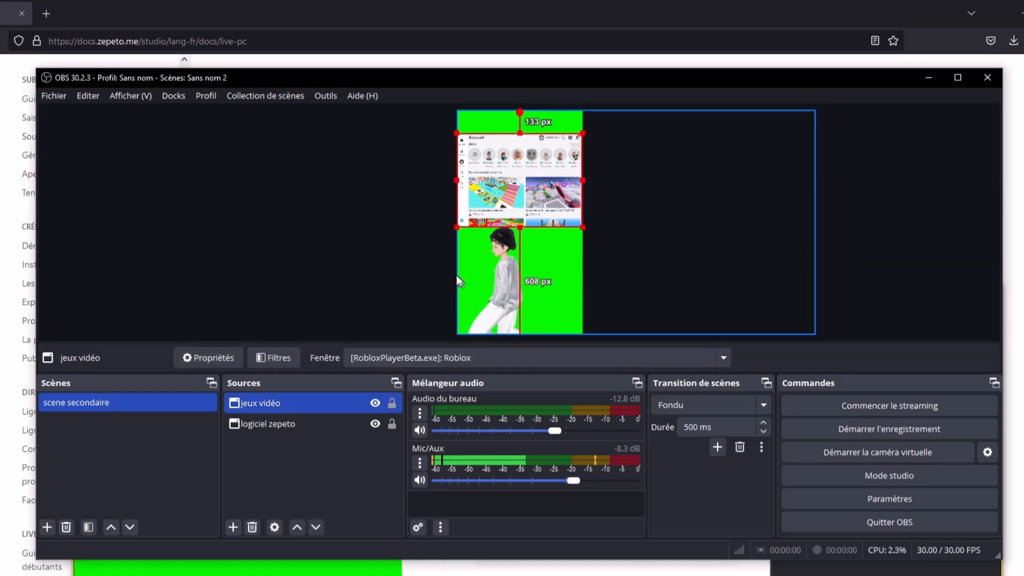
{"action": "left_click", "coordinate": [370, 261]}
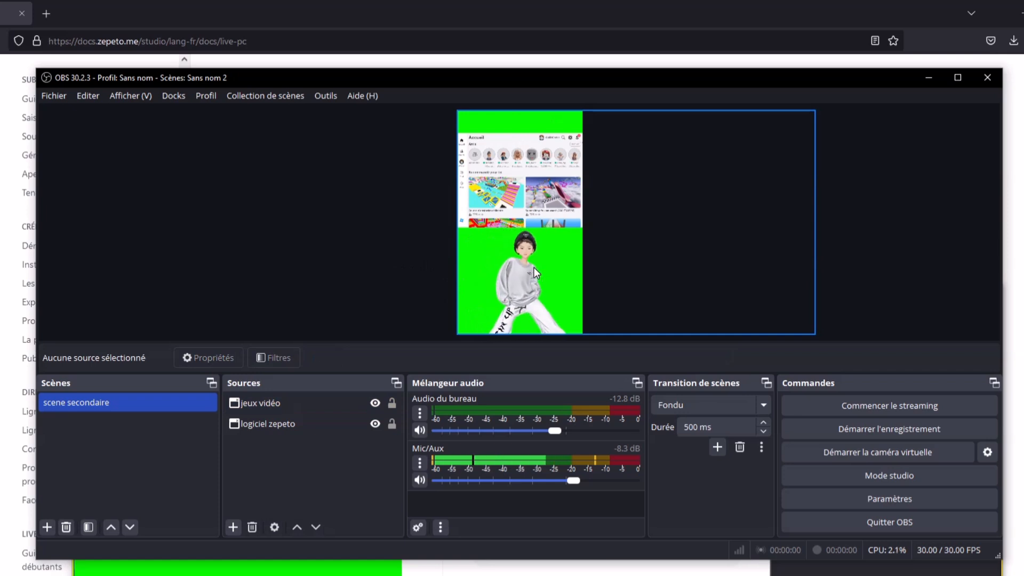
{"action": "left_click", "coordinate": [282, 433]}
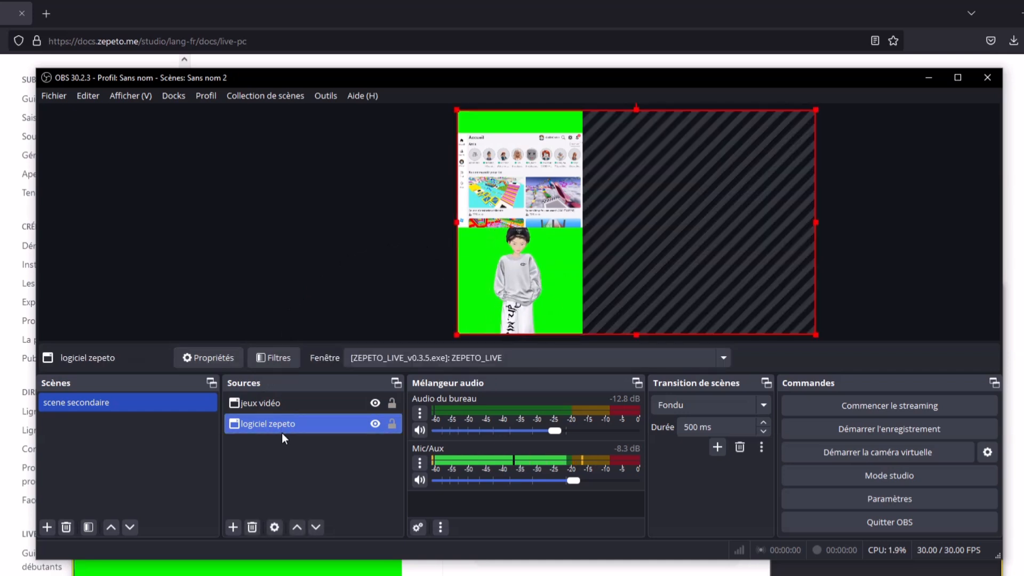
{"action": "left_click", "coordinate": [293, 404]}
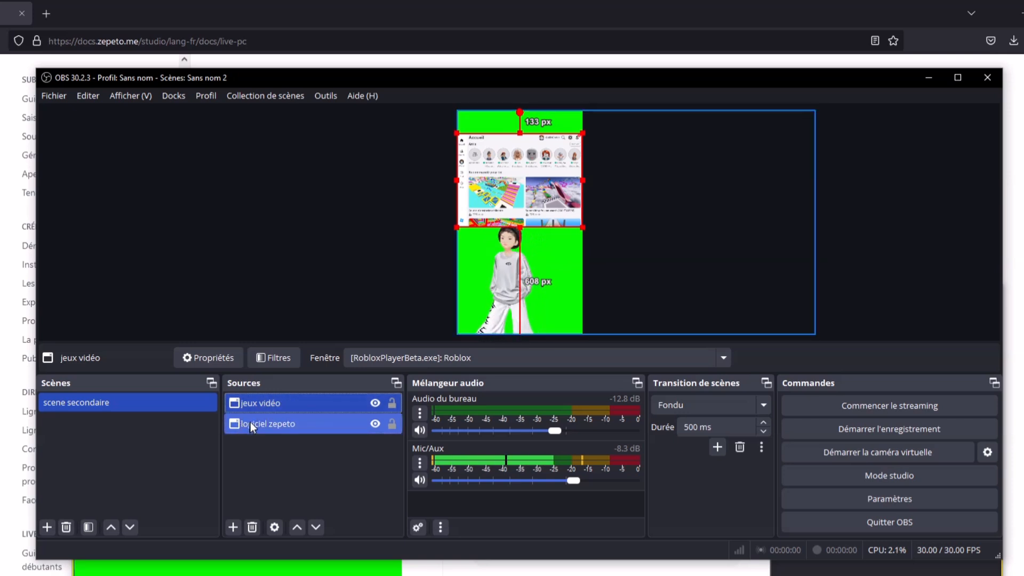
{"action": "left_click", "coordinate": [263, 423]}
{"action": "left_click", "coordinate": [315, 404]}
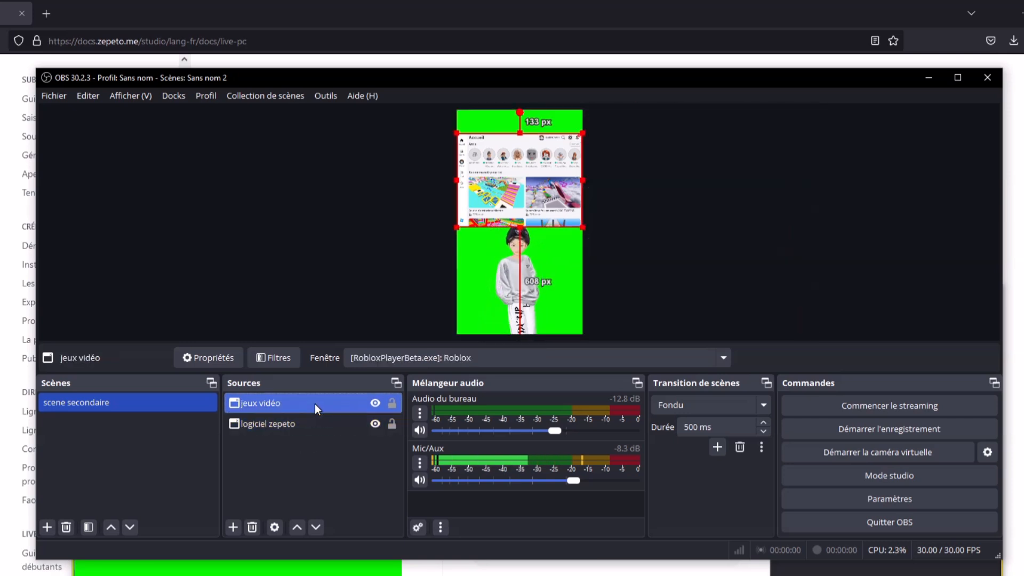
{"action": "left_click_drag", "start_coordinate": [258, 405], "coordinate": [248, 430]}
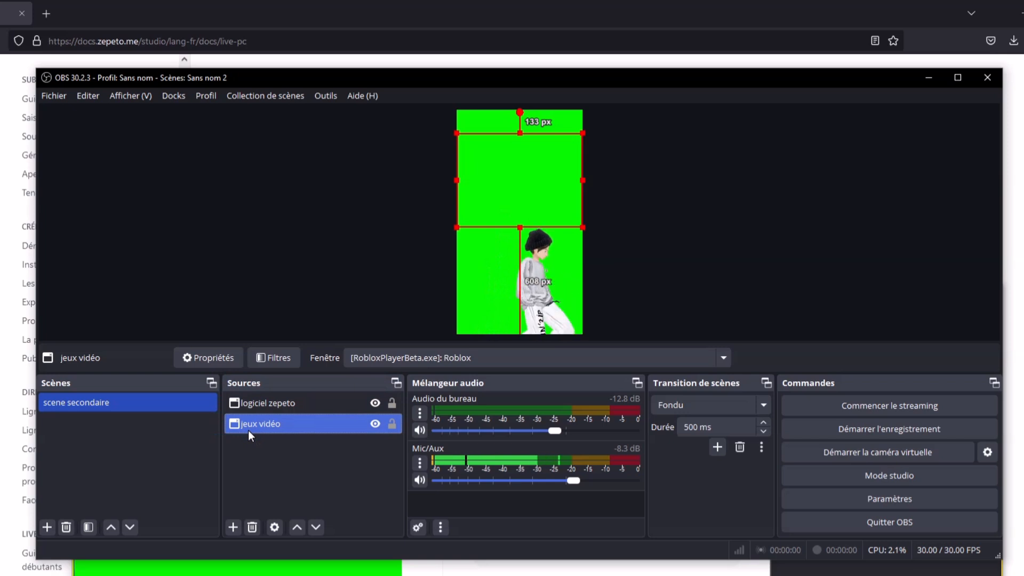
{"action": "left_click", "coordinate": [275, 162]}
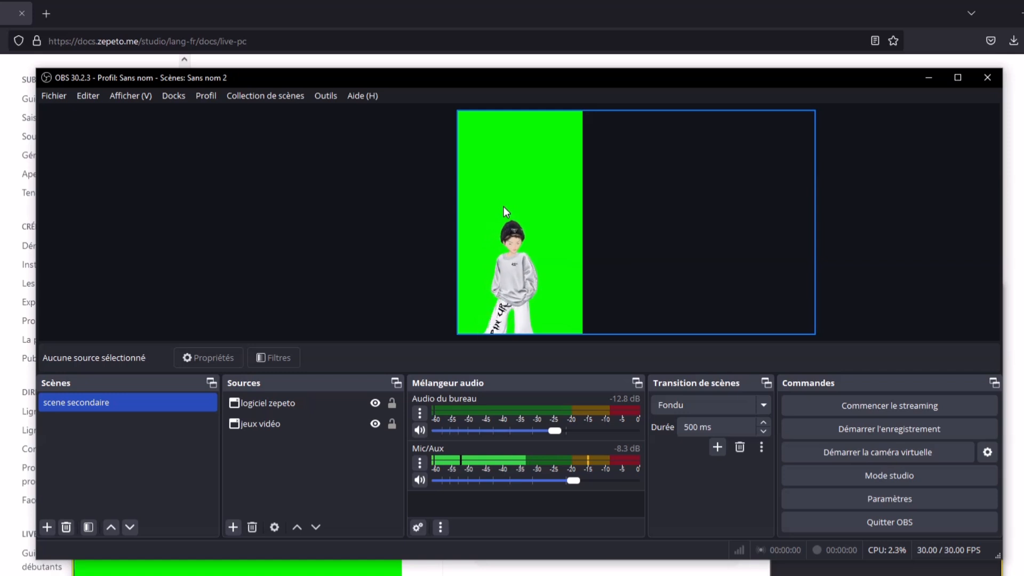
Add an Incrustation par chrominance (Chroma Key) filter to logiciel zepeto to remove the green background
{"action": "left_click", "coordinate": [286, 408]}
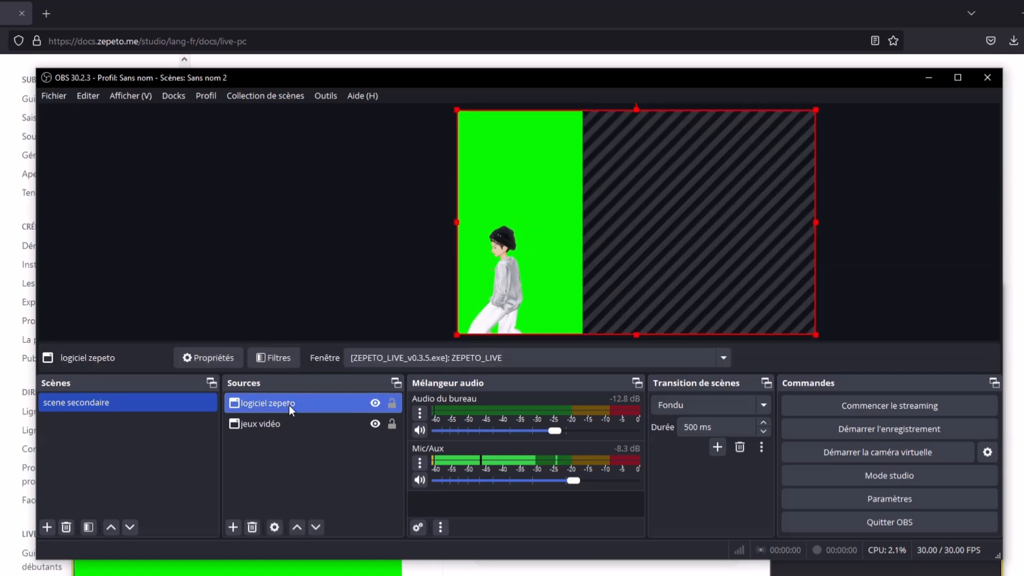
{"action": "right_click", "coordinate": [289, 405]}
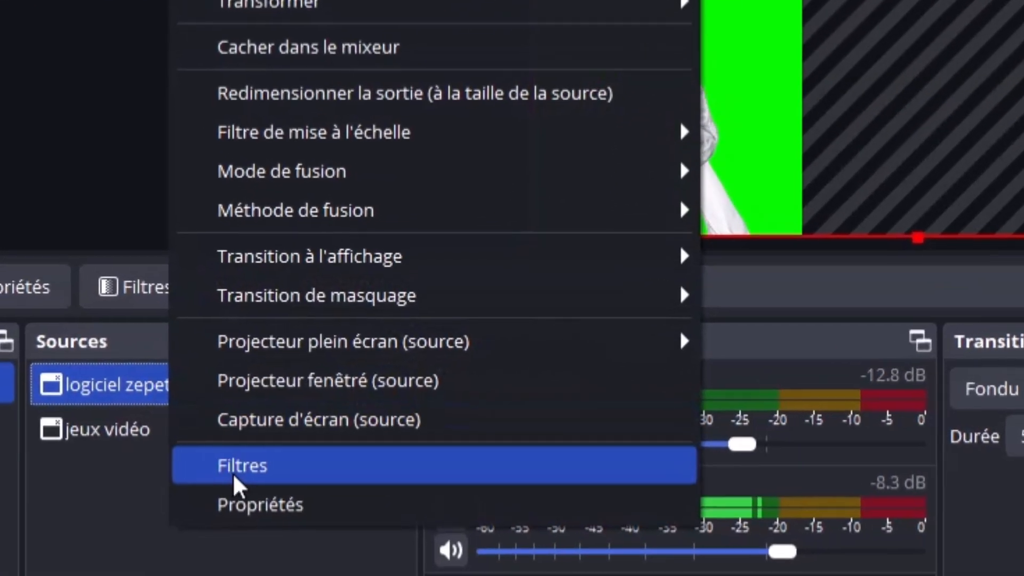
{"action": "left_click", "coordinate": [233, 469]}
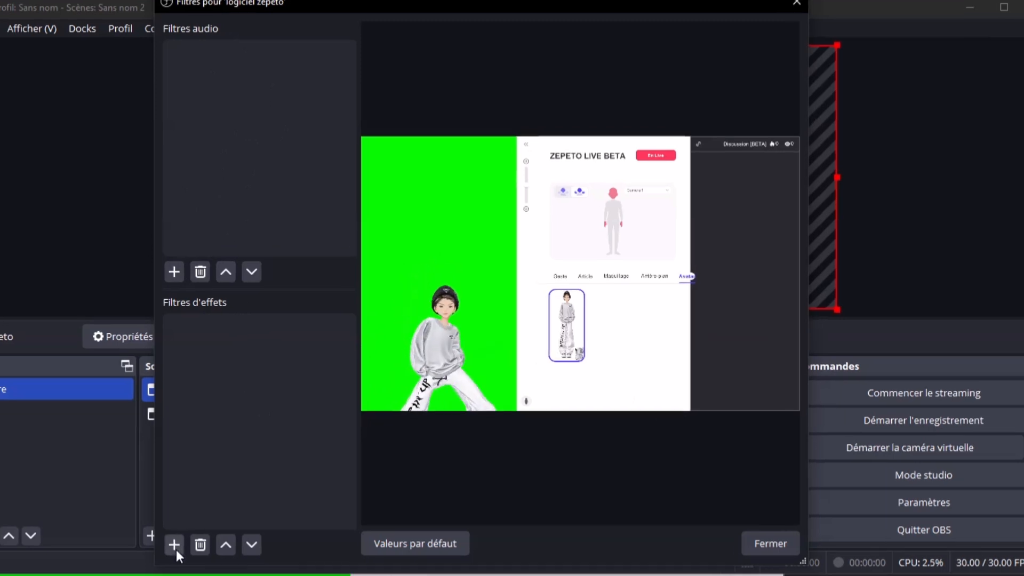
{"action": "left_click", "coordinate": [175, 547]}
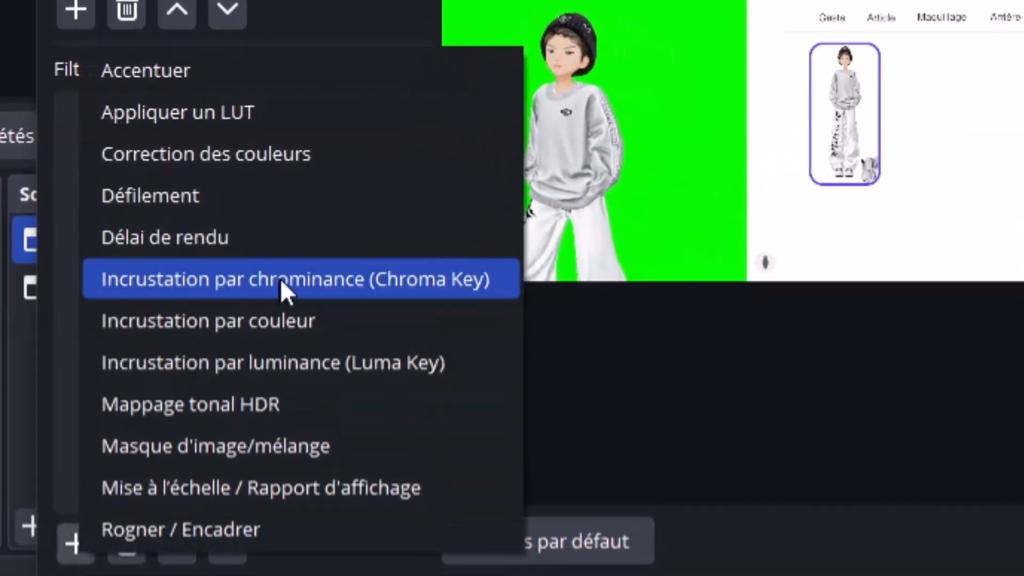
{"action": "left_click", "coordinate": [412, 284]}
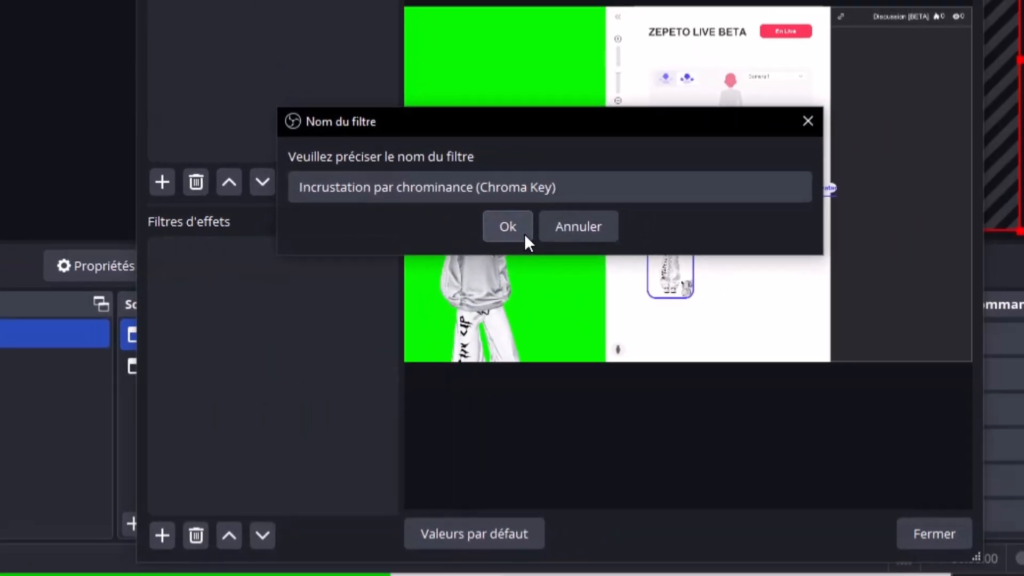
{"action": "left_click", "coordinate": [537, 179]}
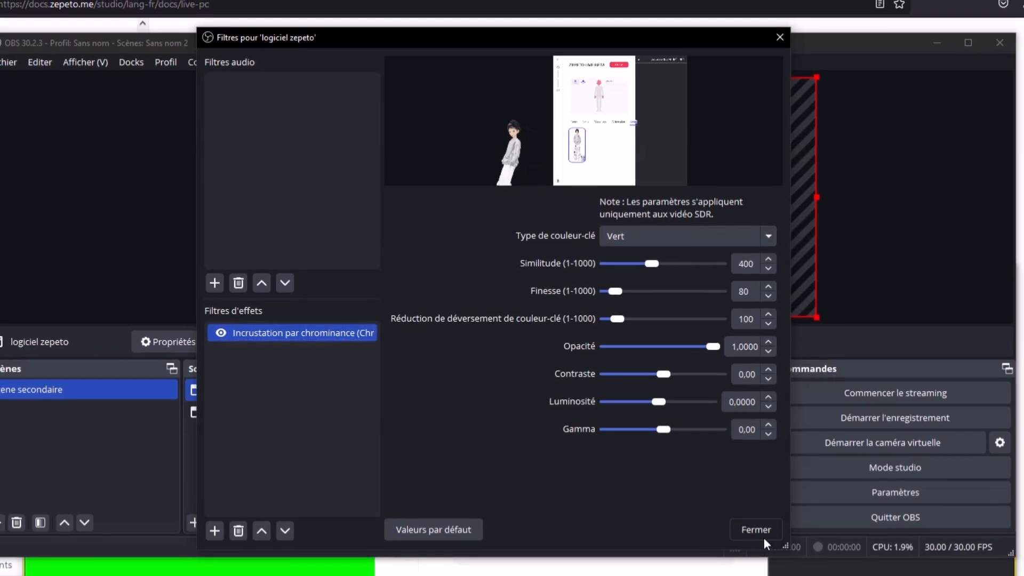
{"action": "left_click", "coordinate": [764, 538]}
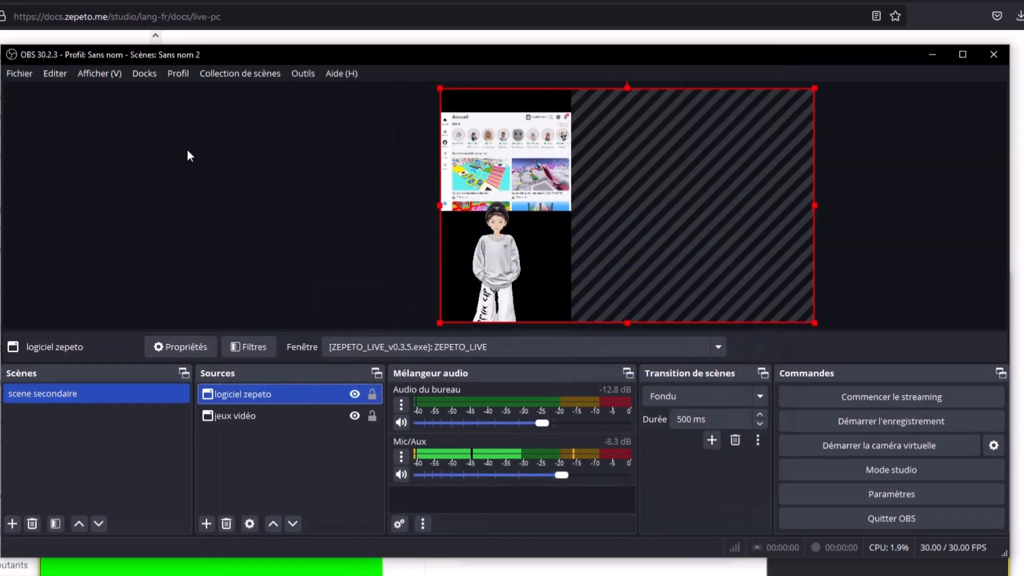
{"action": "left_click", "coordinate": [189, 150]}
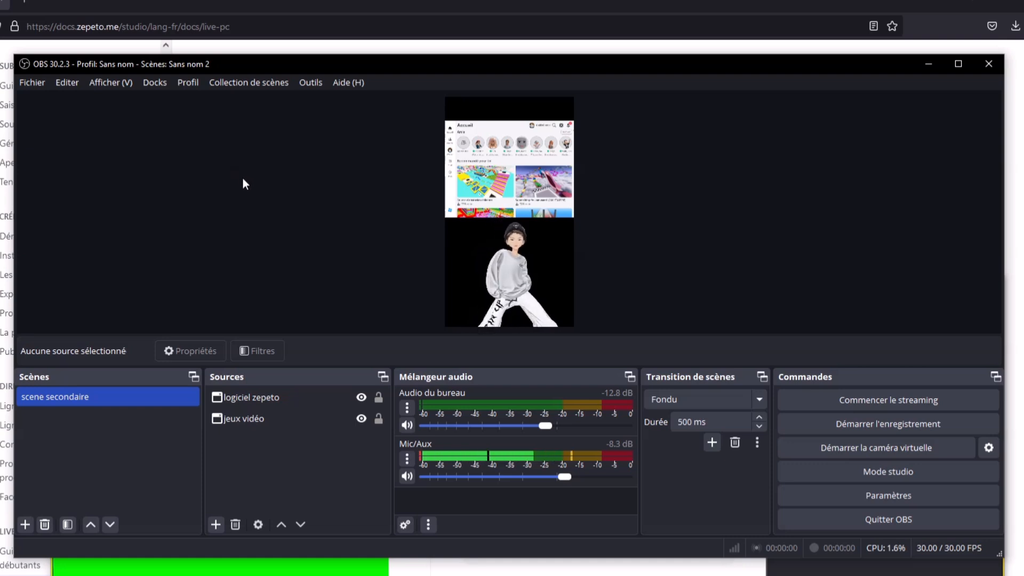
Apply the last gesture from the My category in ZEPETO Live's Geste tab to the avatar
{"action": "left_click", "coordinate": [373, 565]}
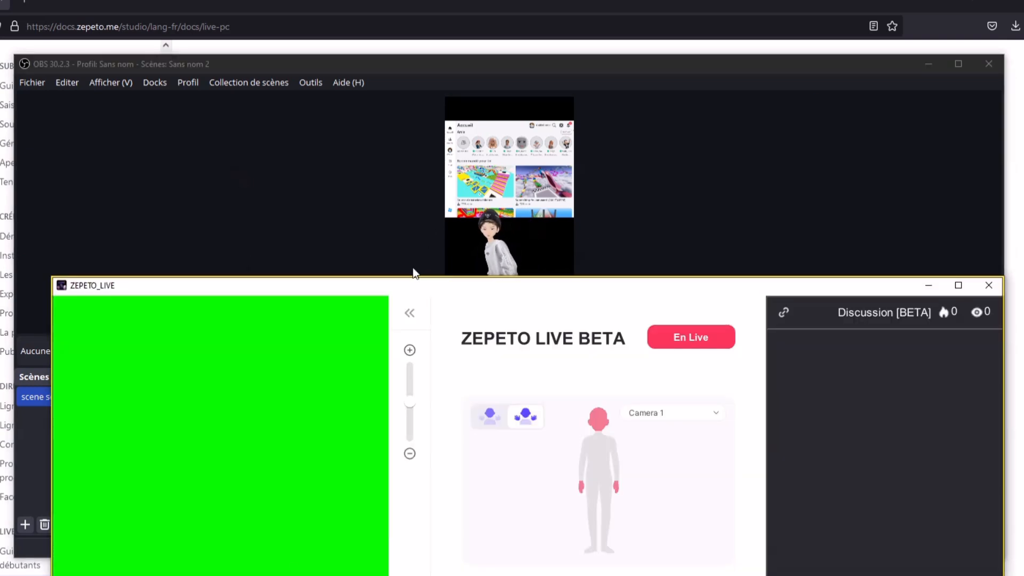
{"action": "left_click_drag", "start_coordinate": [411, 288], "coordinate": [403, 4]}
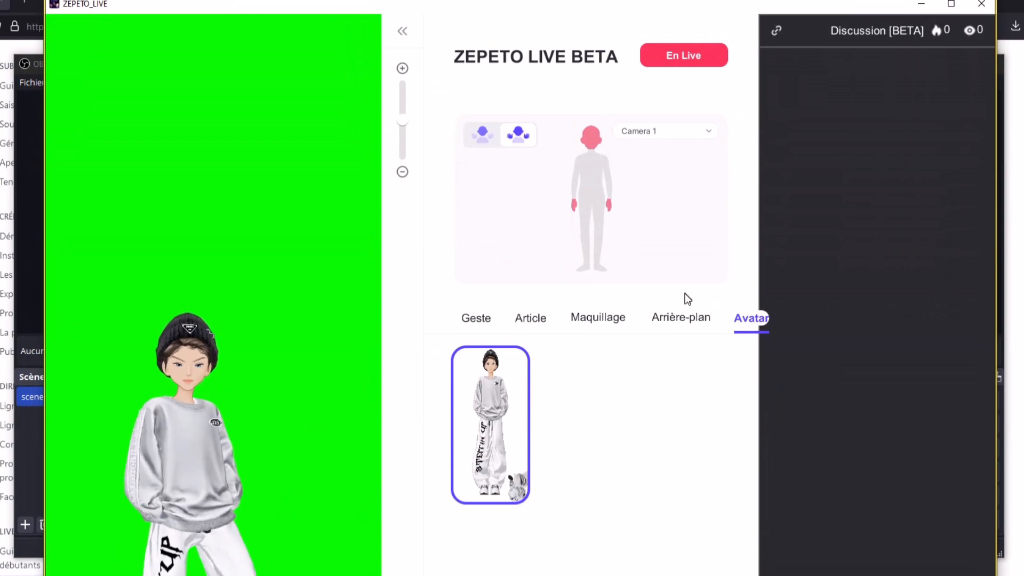
{"action": "left_click", "coordinate": [487, 317]}
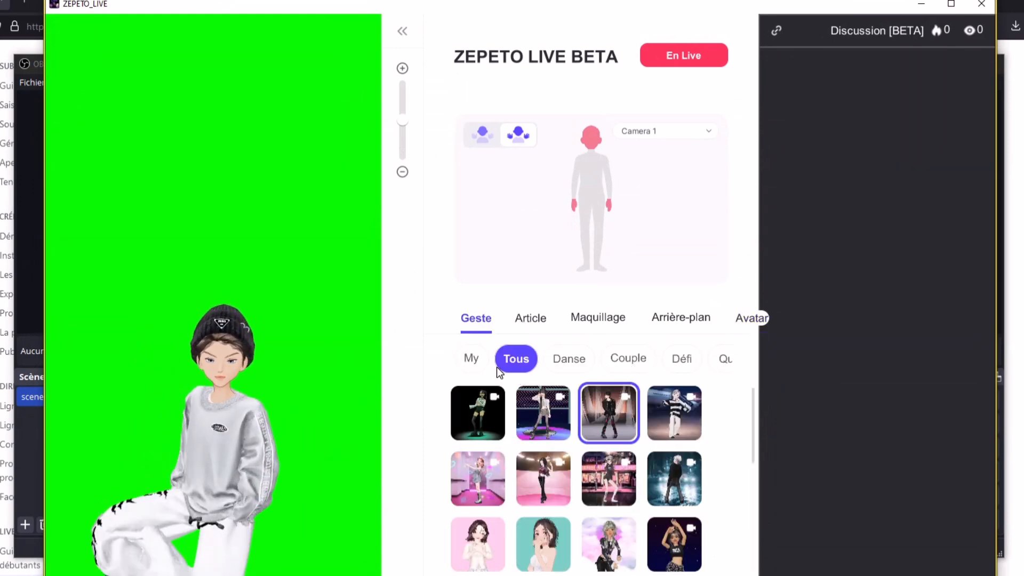
{"action": "left_click", "coordinate": [469, 358]}
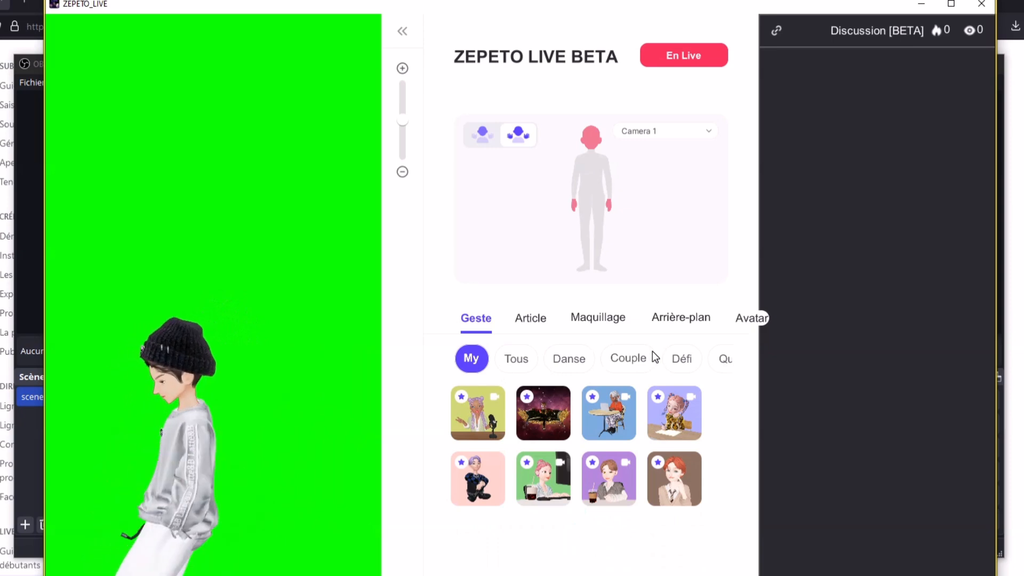
{"action": "left_click", "coordinate": [667, 484]}
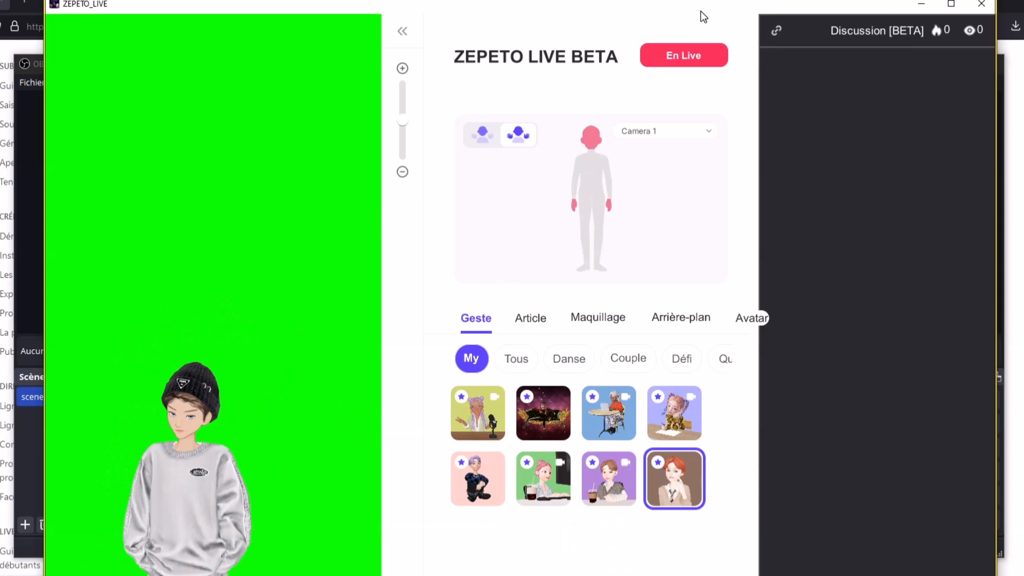
{"action": "left_click_drag", "start_coordinate": [701, 13], "coordinate": [656, 309]}
{"action": "left_click", "coordinate": [893, 168]}
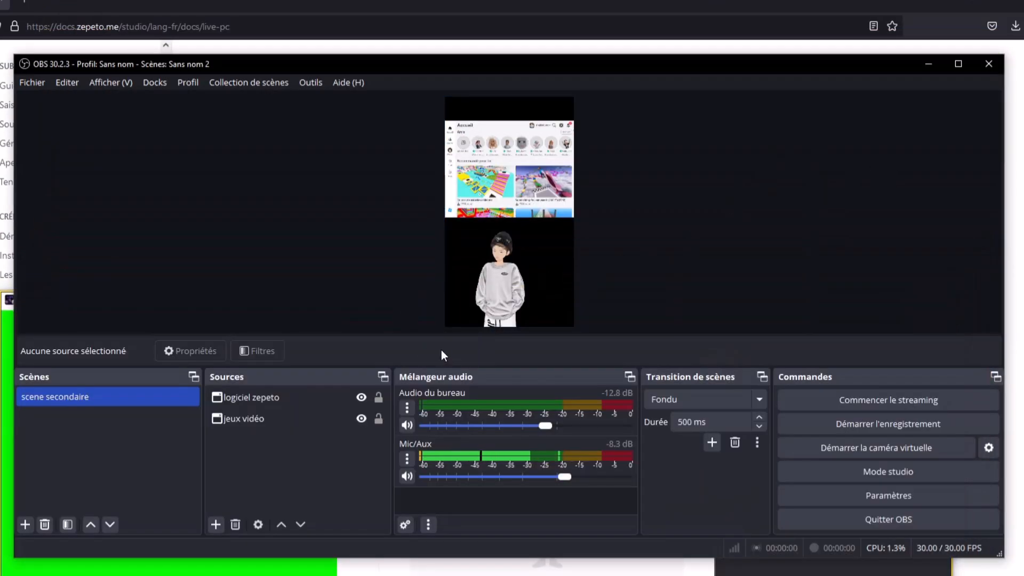
Move the ZEPETO Live window higher and bring OBS Studio back in front
{"action": "left_click", "coordinate": [253, 572]}
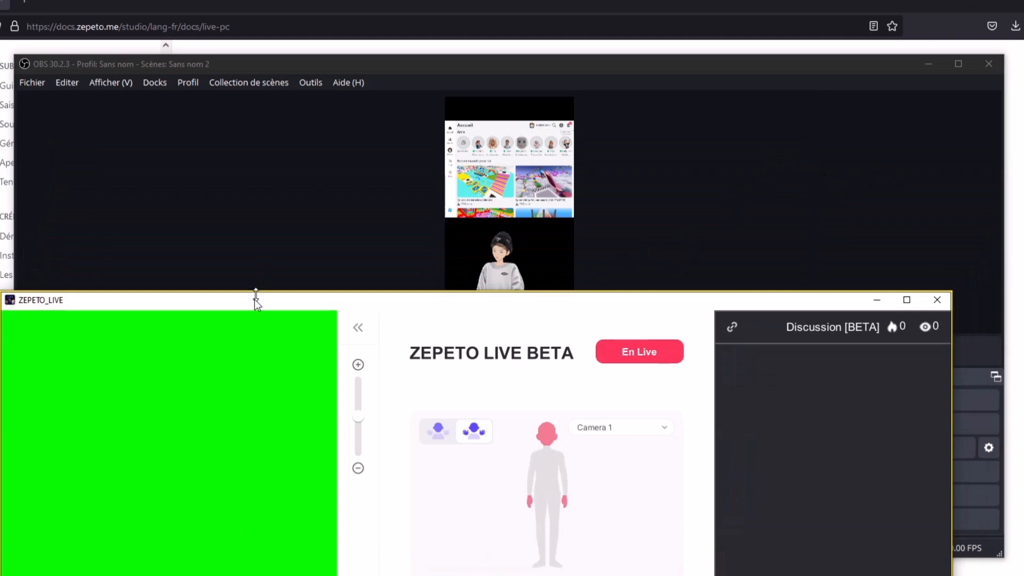
{"action": "left_click_drag", "start_coordinate": [254, 299], "coordinate": [277, 229]}
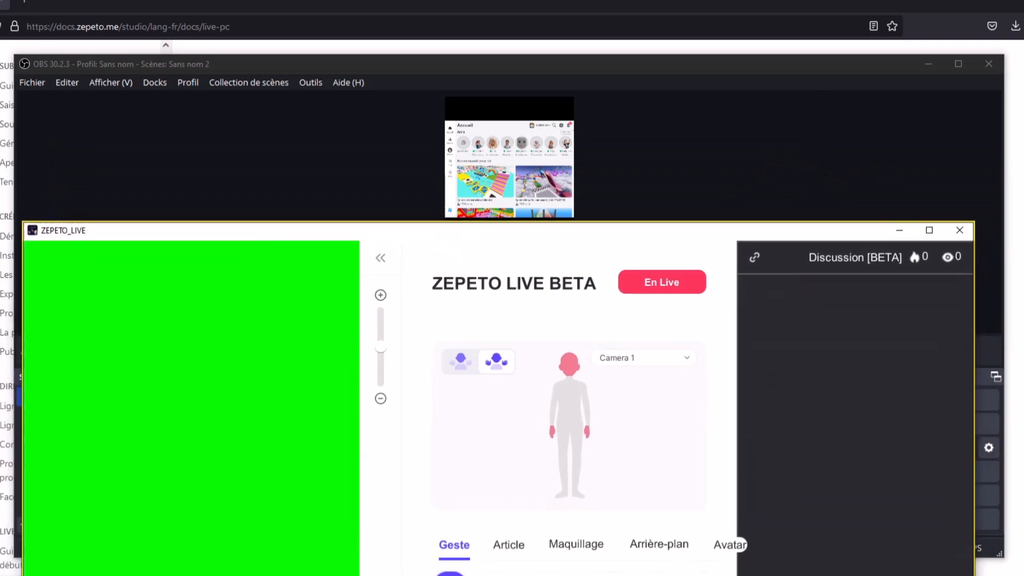
{"action": "left_click", "coordinate": [275, 133]}
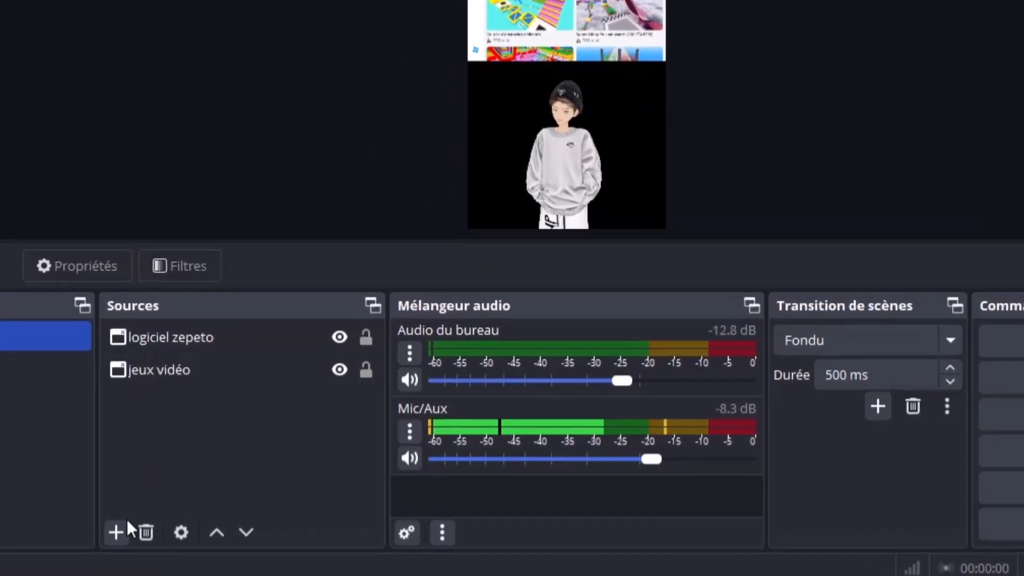
Add an Image source named 'fond de live'
{"action": "left_click", "coordinate": [115, 531]}
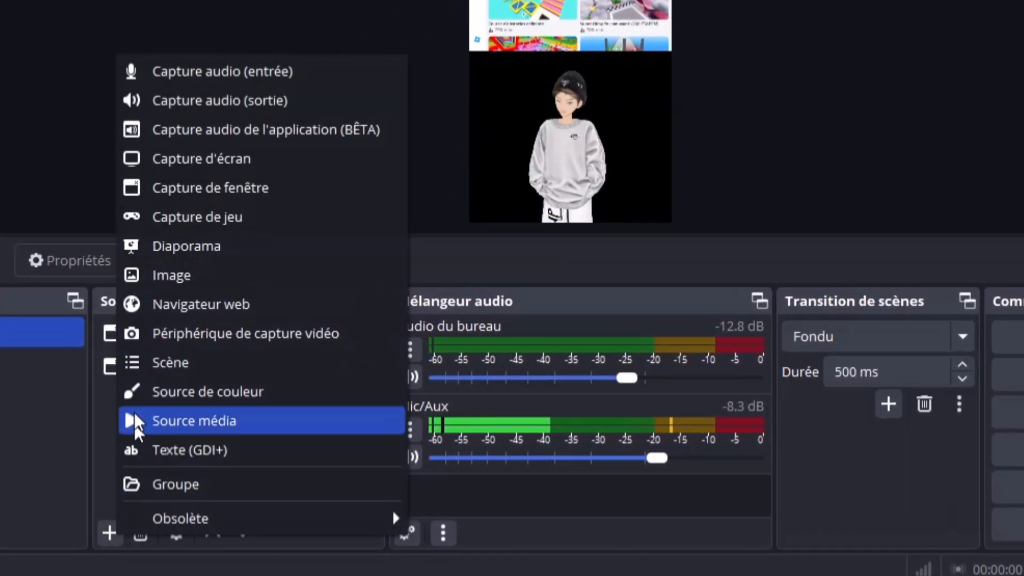
{"action": "left_click", "coordinate": [147, 275]}
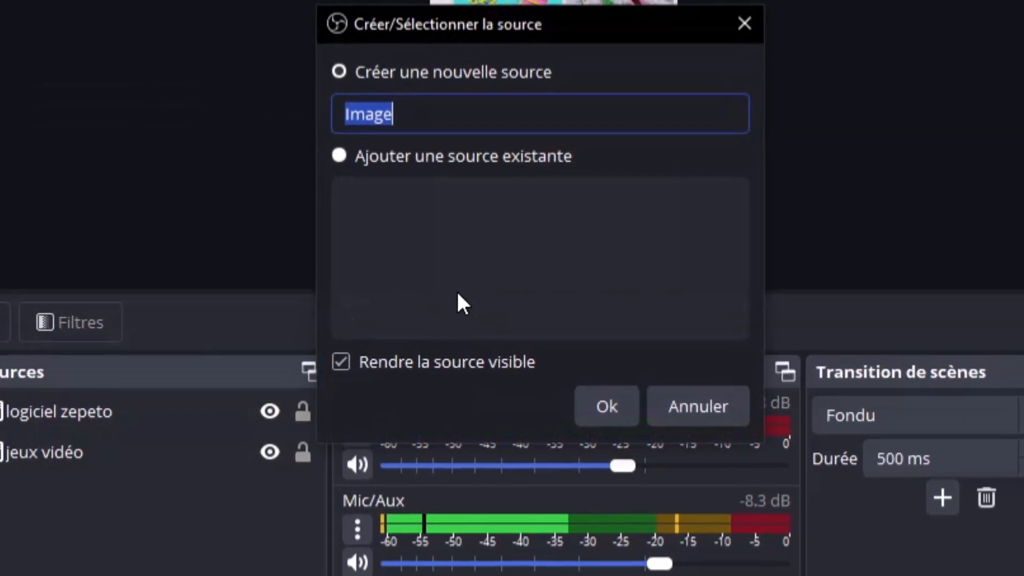
{"action": "left_click", "coordinate": [443, 96]}
{"action": "left_click_drag", "start_coordinate": [370, 137], "coordinate": [106, 137]}
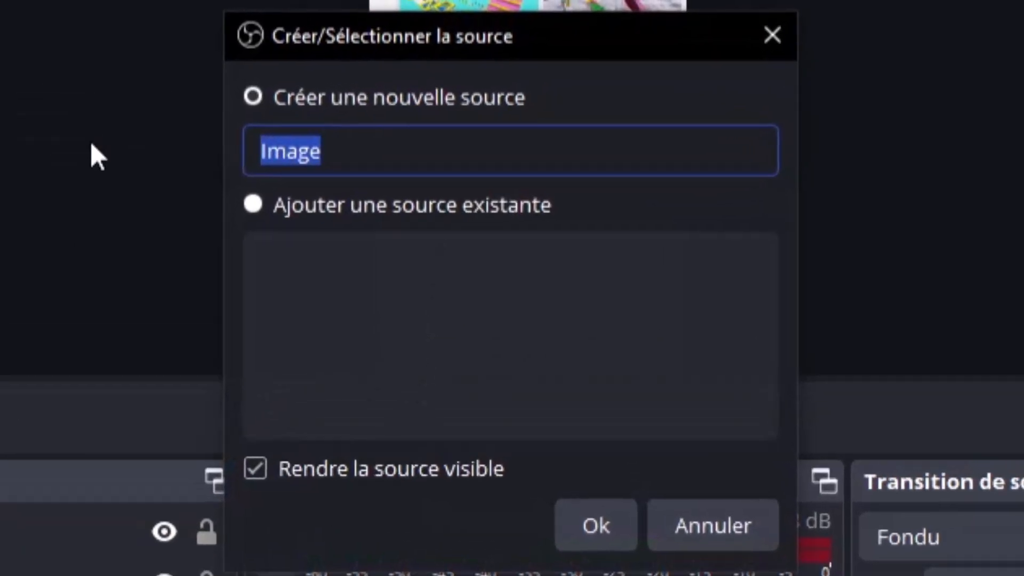
{"action": "type", "text": "fond"}
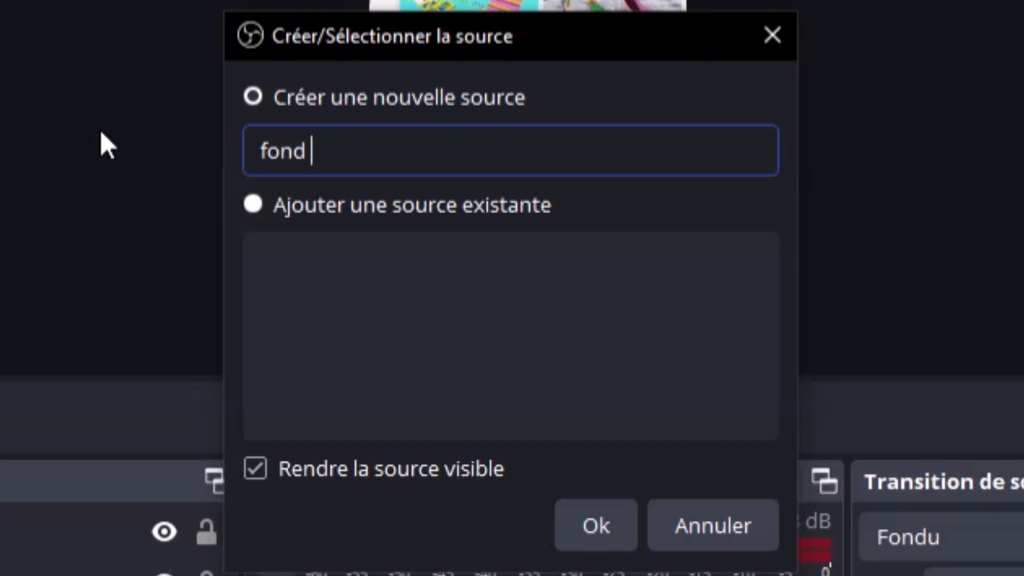
{"action": "type", "text": " de live"}
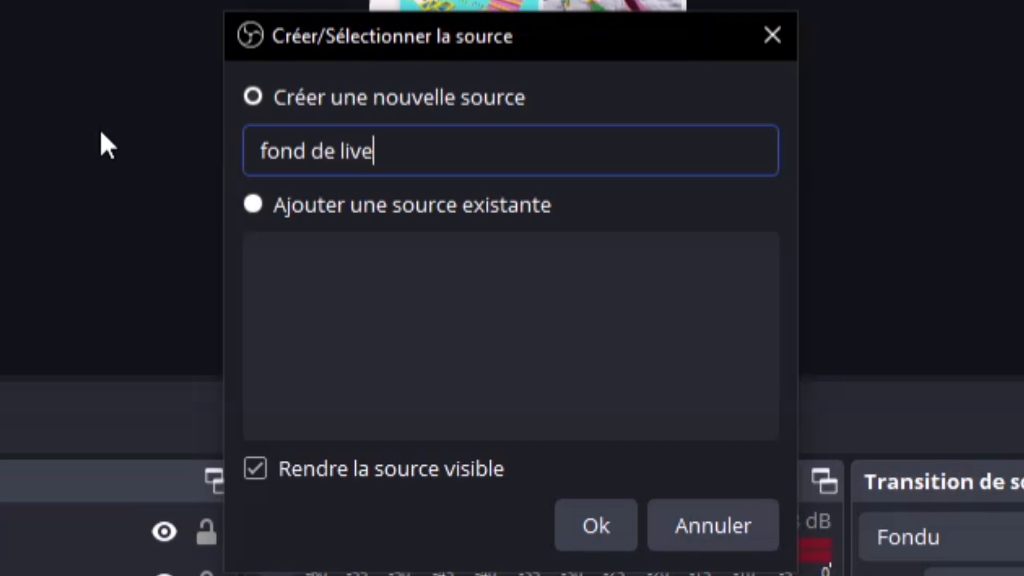
{"action": "left_click", "coordinate": [596, 530]}
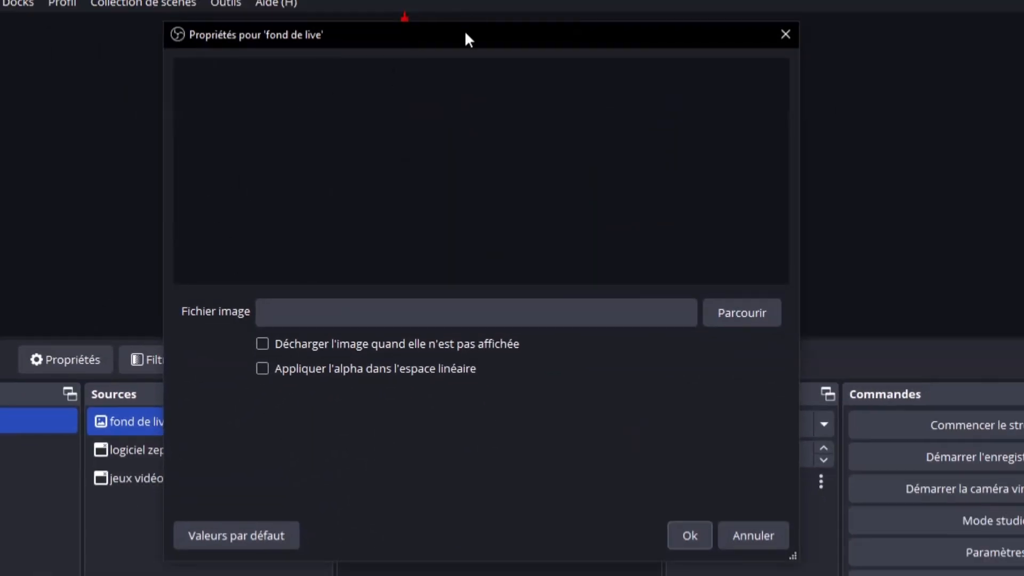
Load the neon room picture 0_0.png from Images > obs into the image source
{"action": "left_click_drag", "start_coordinate": [466, 33], "coordinate": [445, 34]}
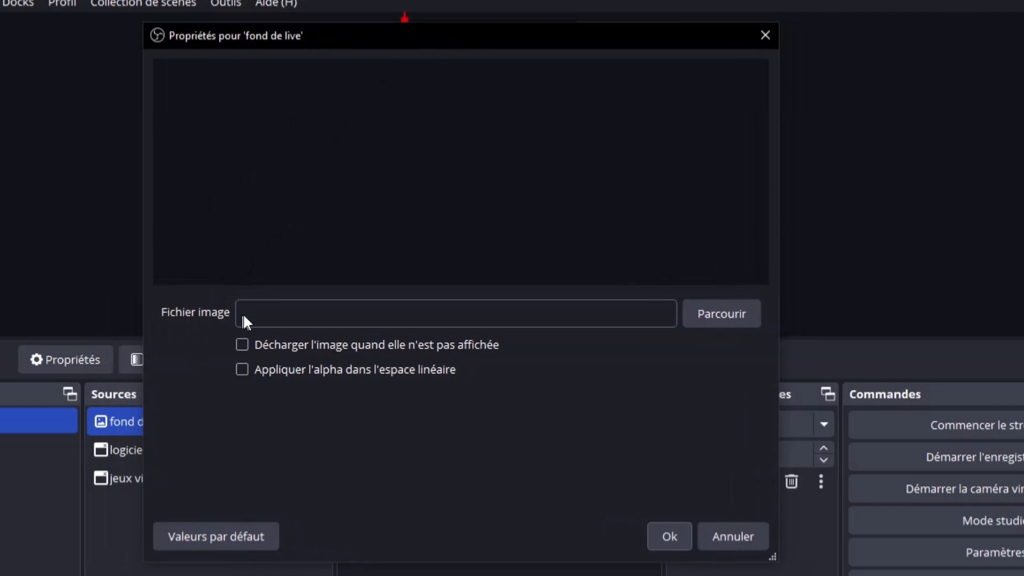
{"action": "left_click", "coordinate": [746, 319]}
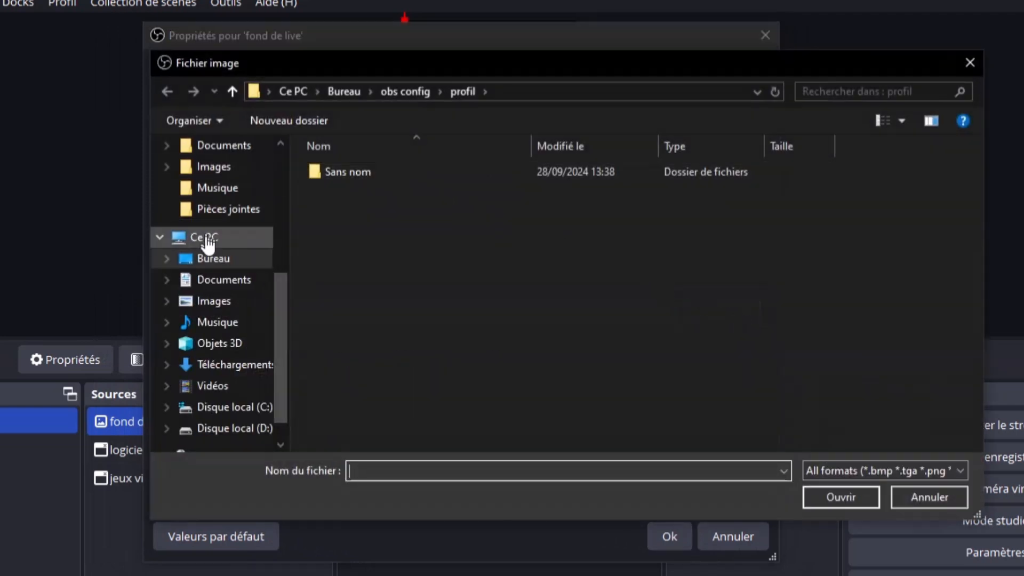
{"action": "scroll", "coordinate": [207, 240], "scroll_direction": "up", "scroll_amount": 2}
{"action": "scroll", "coordinate": [207, 224], "scroll_direction": "up", "scroll_amount": 2}
{"action": "left_click", "coordinate": [220, 152]}
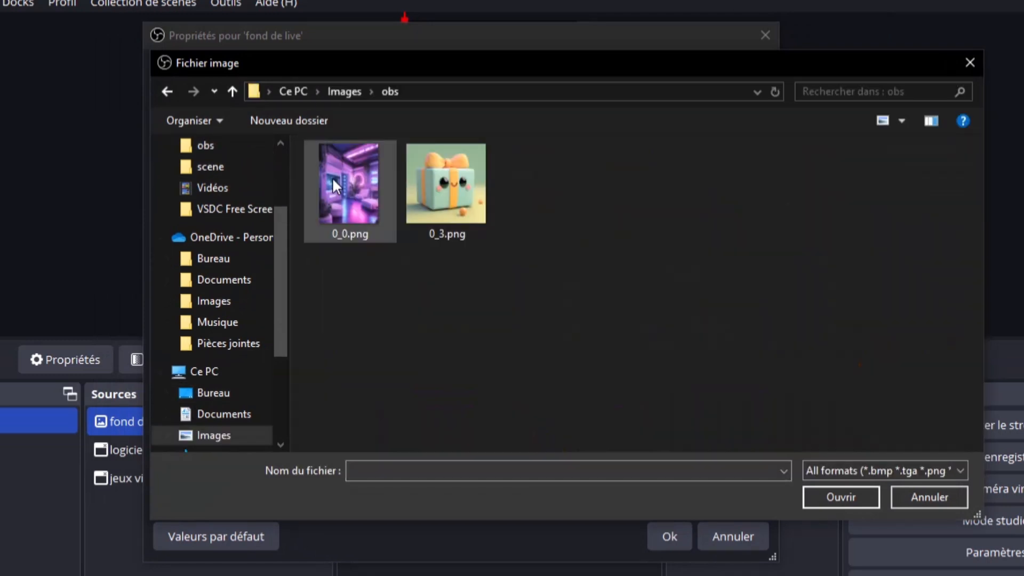
{"action": "left_click", "coordinate": [332, 227]}
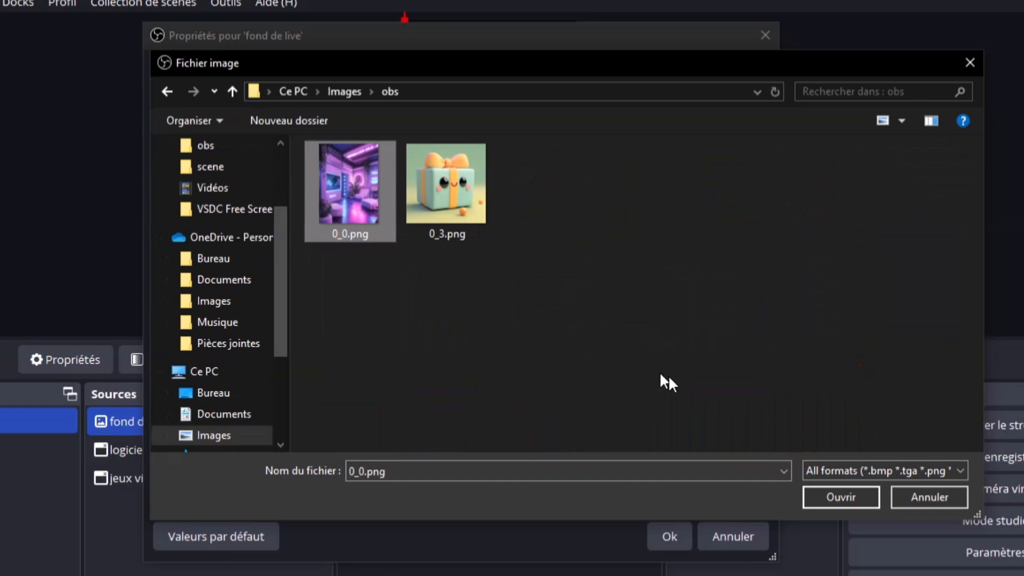
{"action": "left_click", "coordinate": [833, 499]}
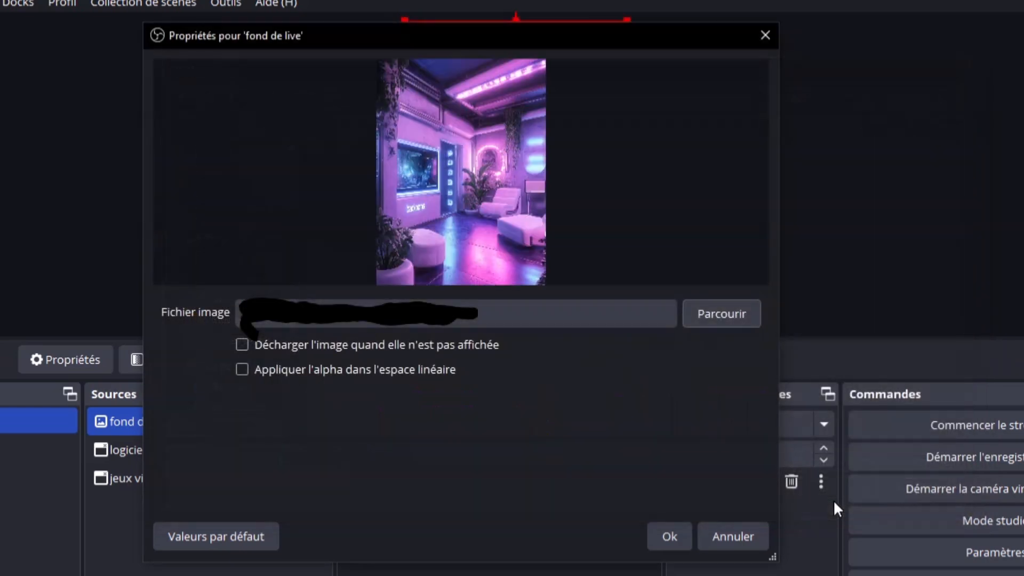
{"action": "left_click", "coordinate": [666, 535]}
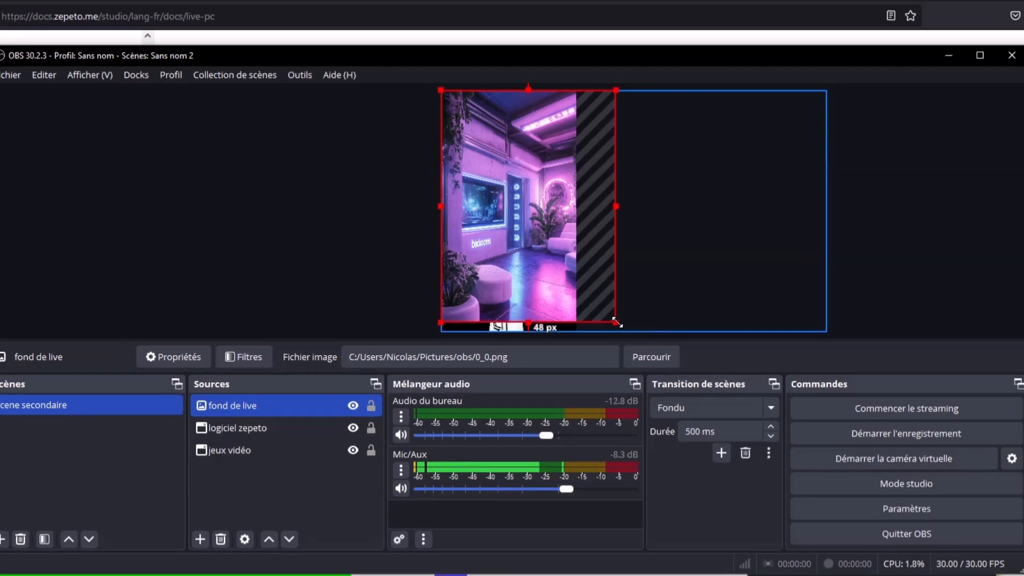
Stretch the neon room image to the canvas bottom and move fond de live to the bottom of Sources
{"action": "left_click_drag", "start_coordinate": [617, 322], "coordinate": [624, 317]}
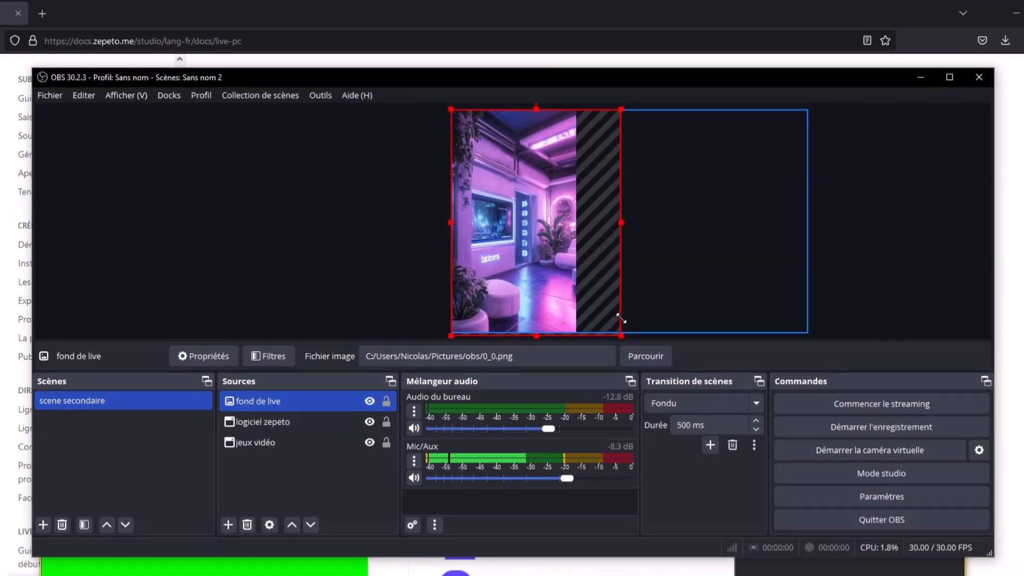
{"action": "left_click", "coordinate": [393, 229]}
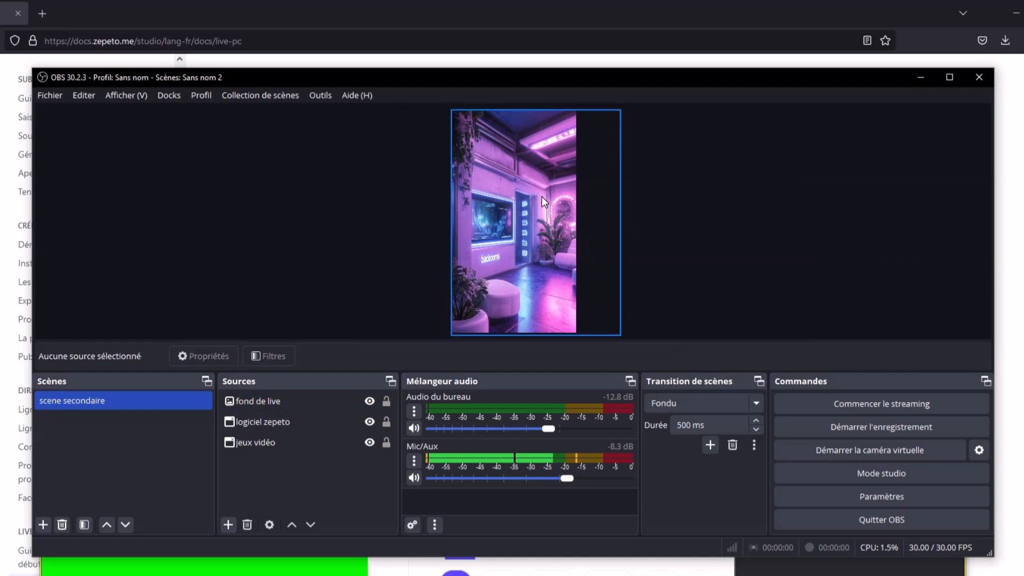
{"action": "left_click", "coordinate": [273, 398]}
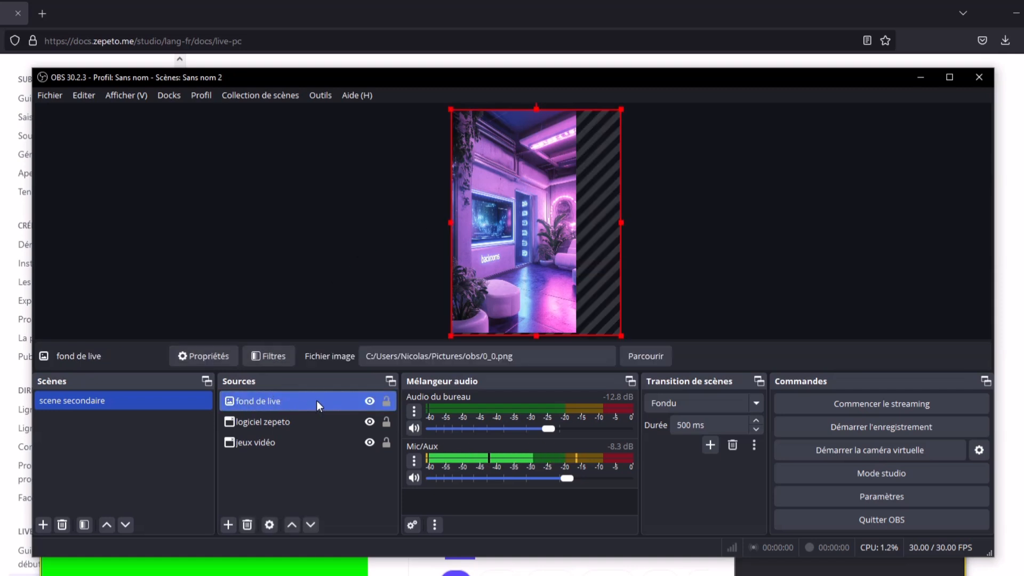
{"action": "left_click_drag", "start_coordinate": [315, 404], "coordinate": [303, 452]}
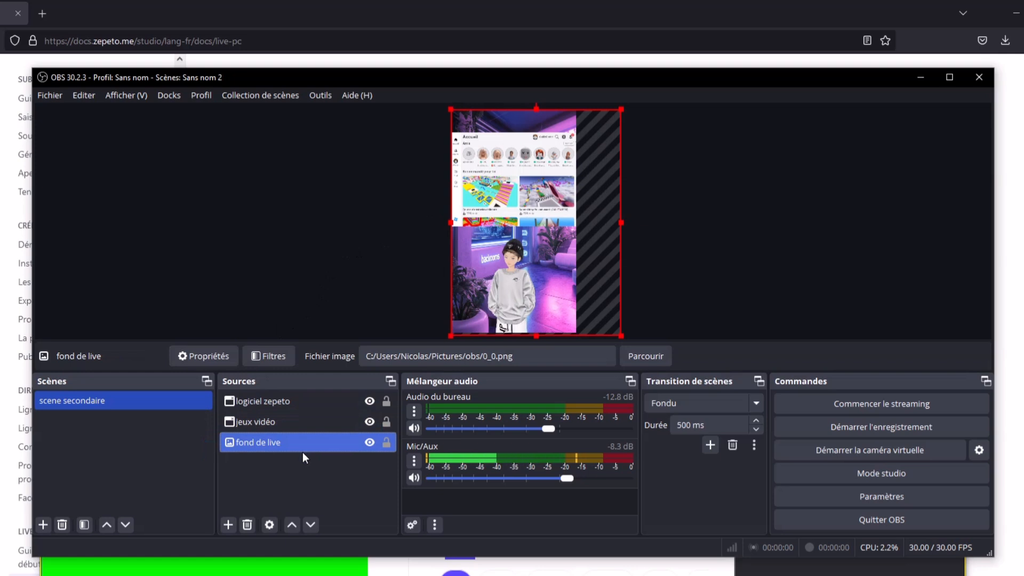
{"action": "left_click", "coordinate": [279, 244]}
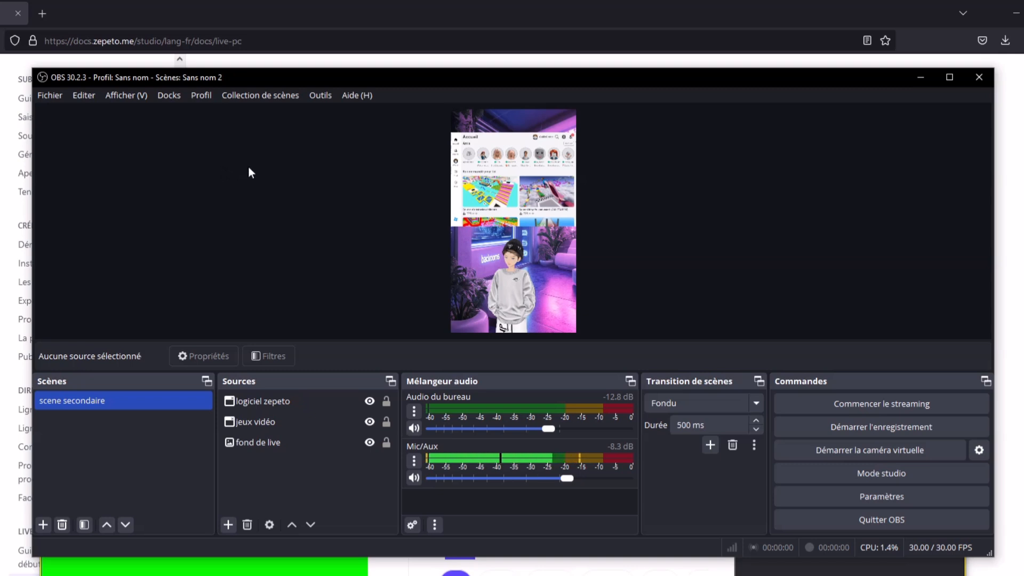
Add a Texte (GDI+) source named 'pseudo roblox' that displays the Roblox username
{"action": "left_click", "coordinate": [228, 524]}
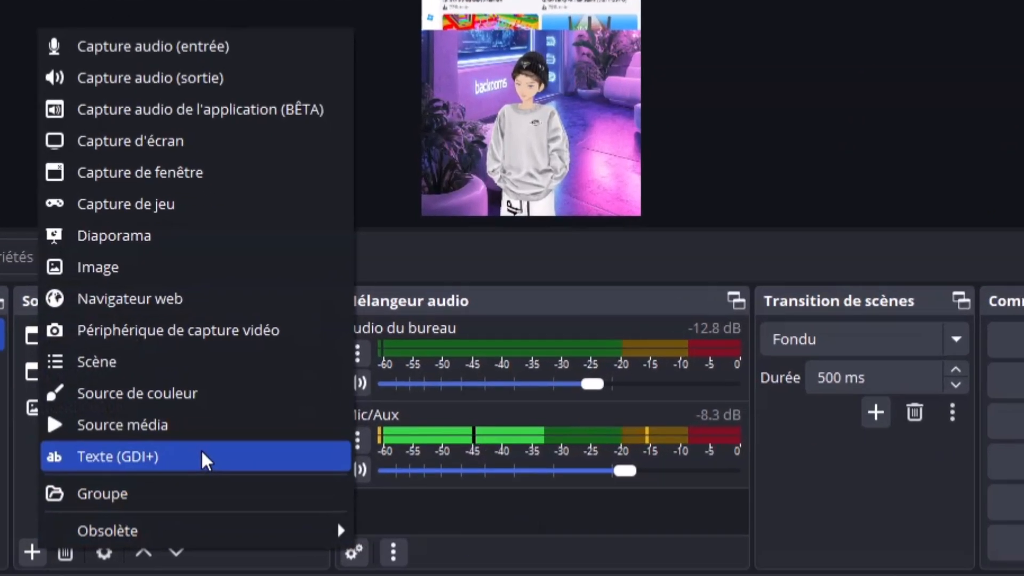
{"action": "left_click", "coordinate": [201, 450]}
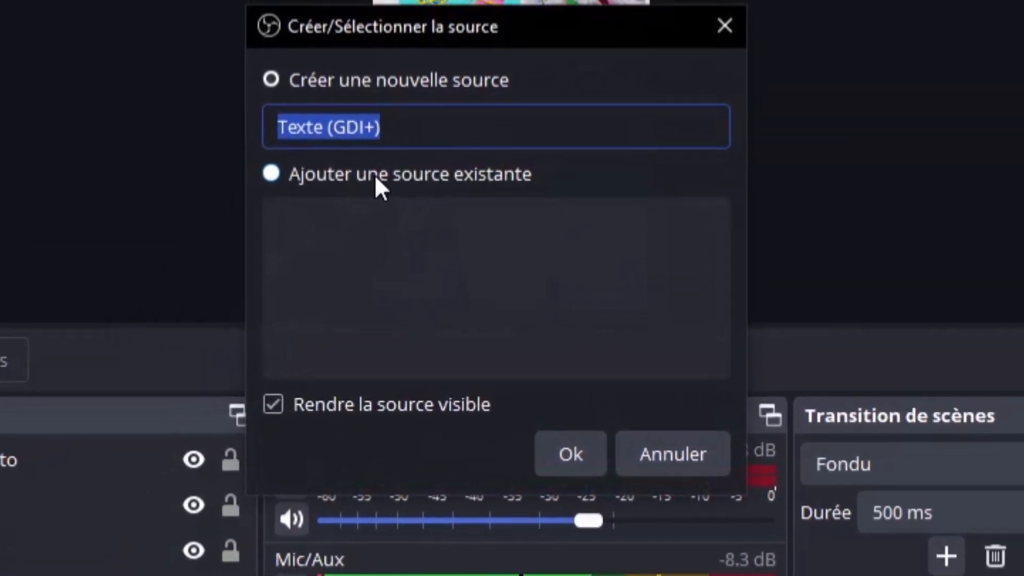
{"action": "type", "text": "ps"}
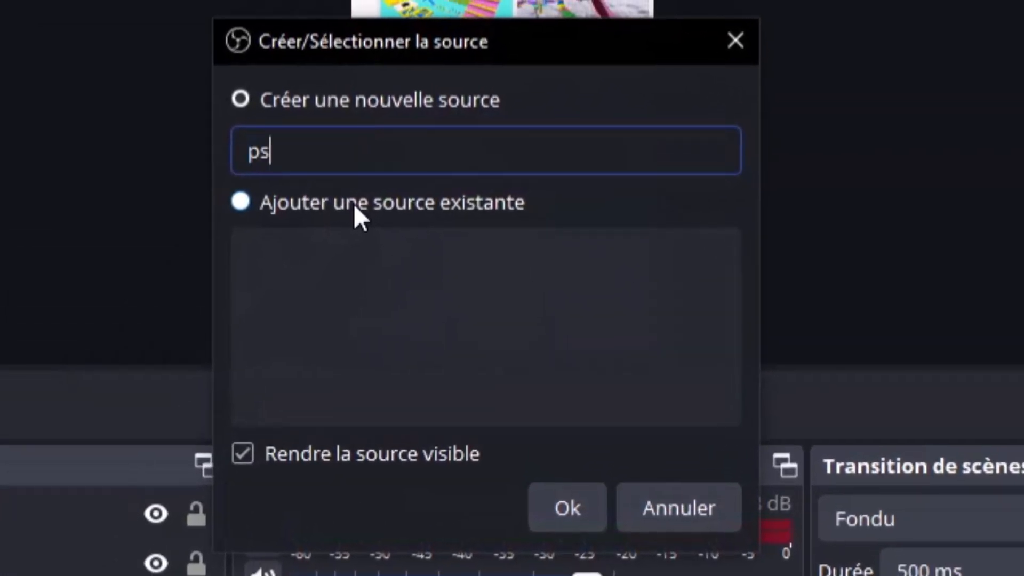
{"action": "type", "text": "eudo rolb"}
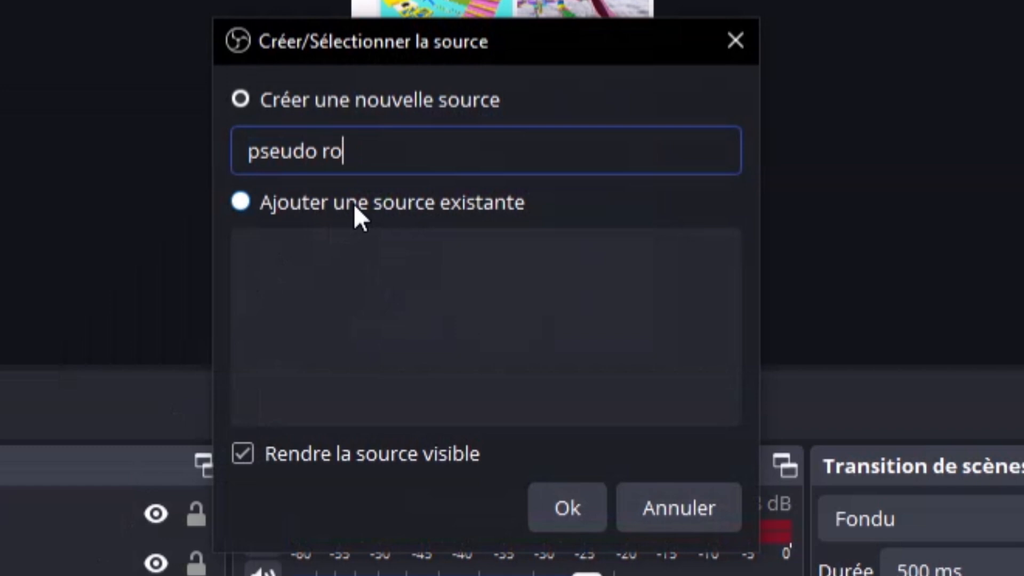
{"action": "key", "text": "BackSpace"}
{"action": "key", "text": "BackSpace"}
{"action": "type", "text": "blox"}
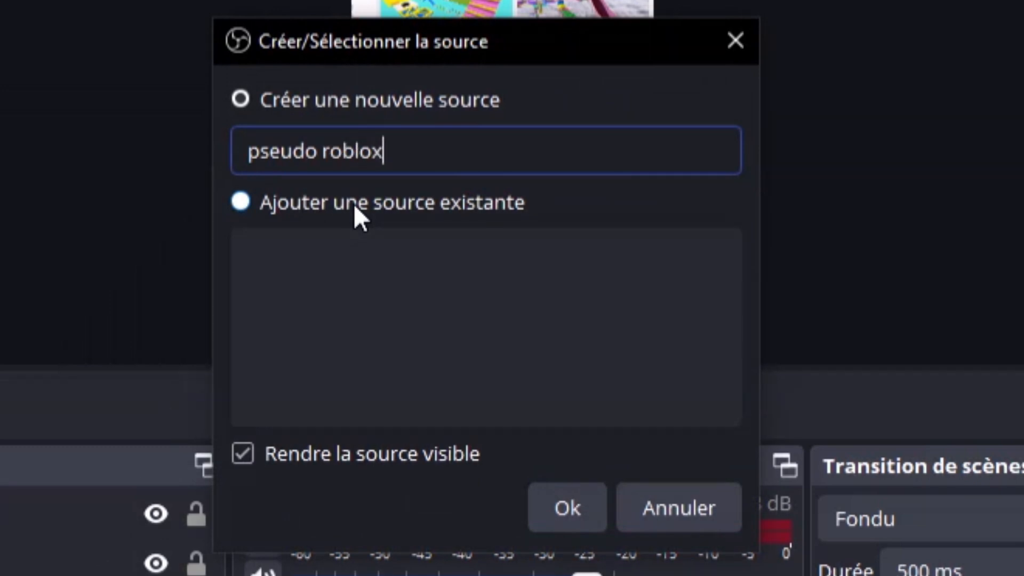
{"action": "left_click", "coordinate": [593, 497]}
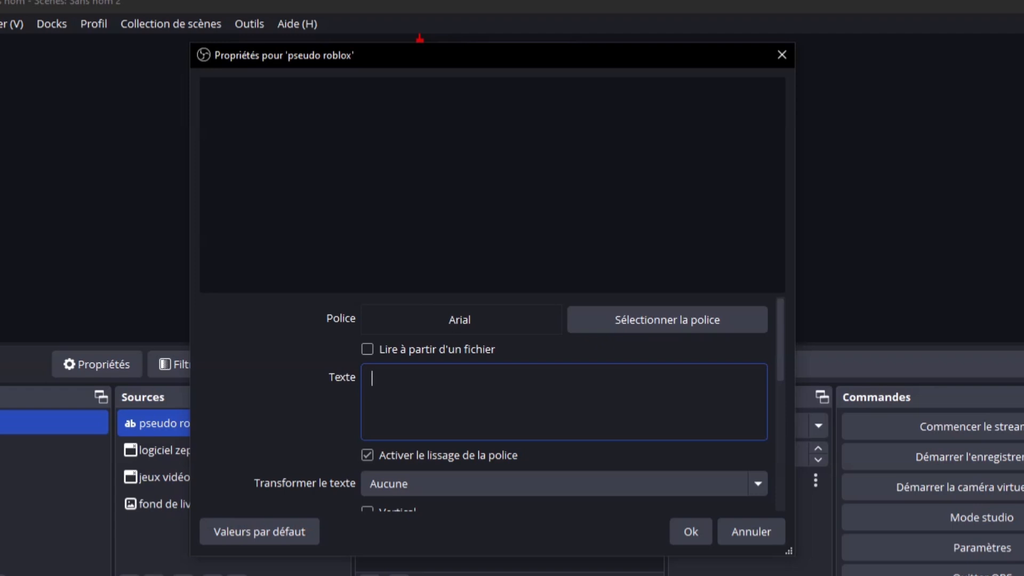
{"action": "type", "text": "Ga"}
{"action": "type", "text": "llic"}
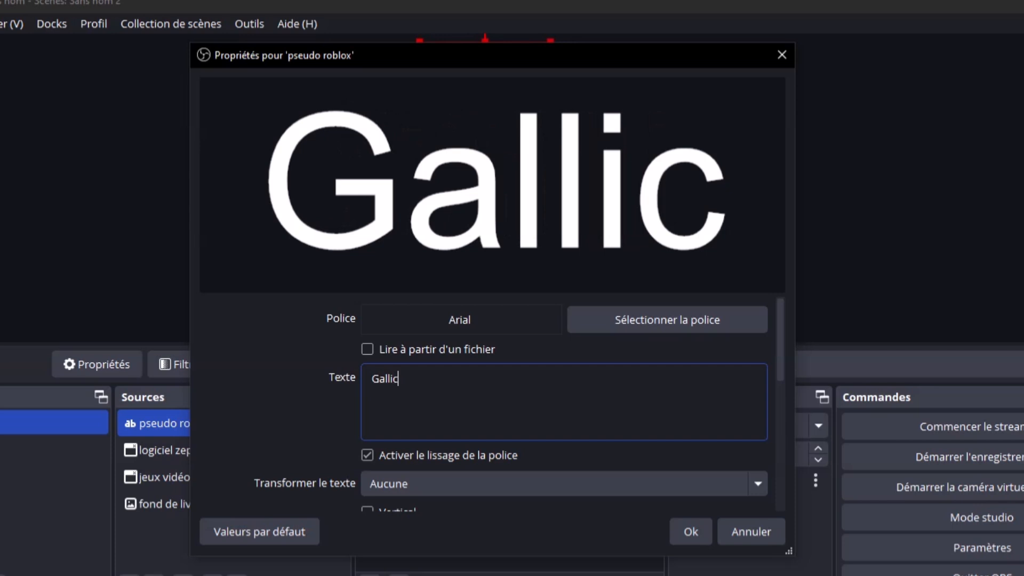
{"action": "type", "text": "Coder"}
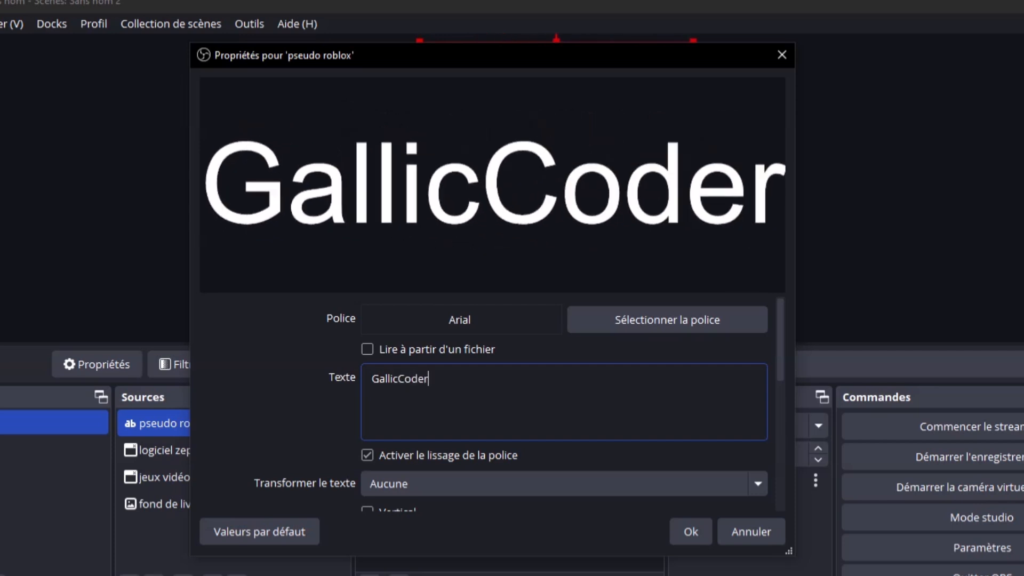
{"action": "left_click", "coordinate": [685, 527]}
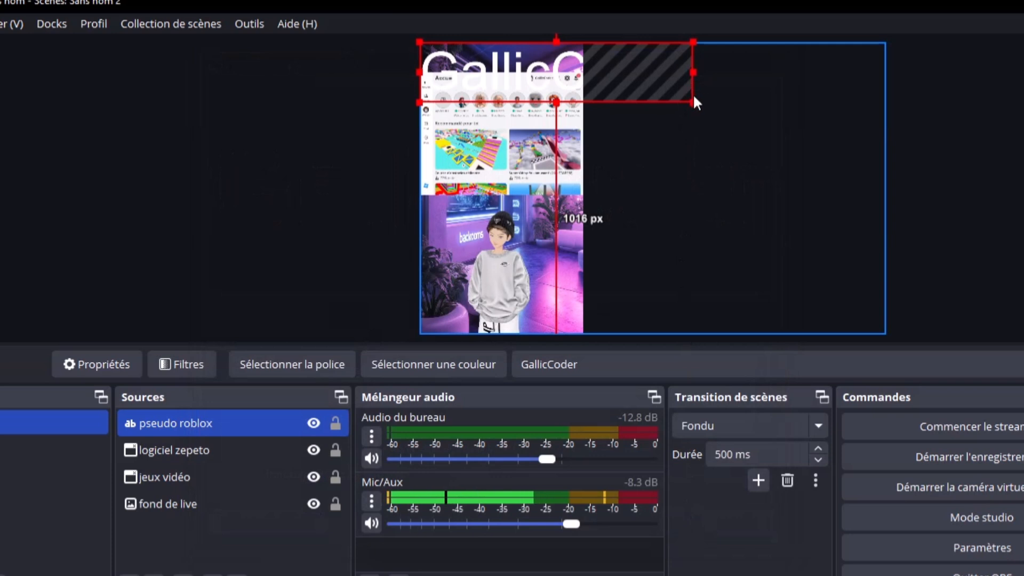
Shrink the username text and nudge it left so it sits centred across the frame top
{"action": "left_click_drag", "start_coordinate": [693, 101], "coordinate": [527, 123]}
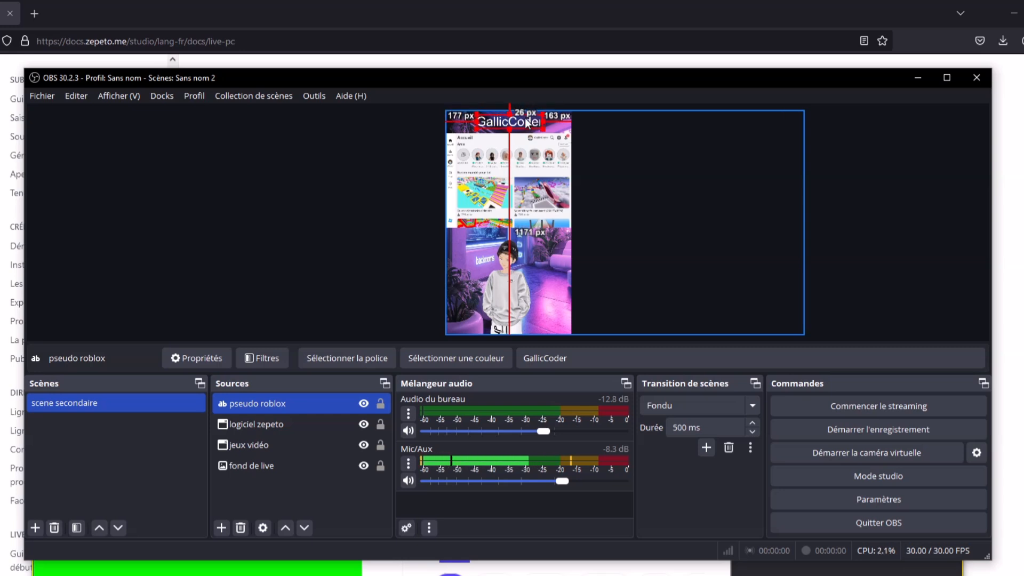
{"action": "left_click", "coordinate": [368, 166]}
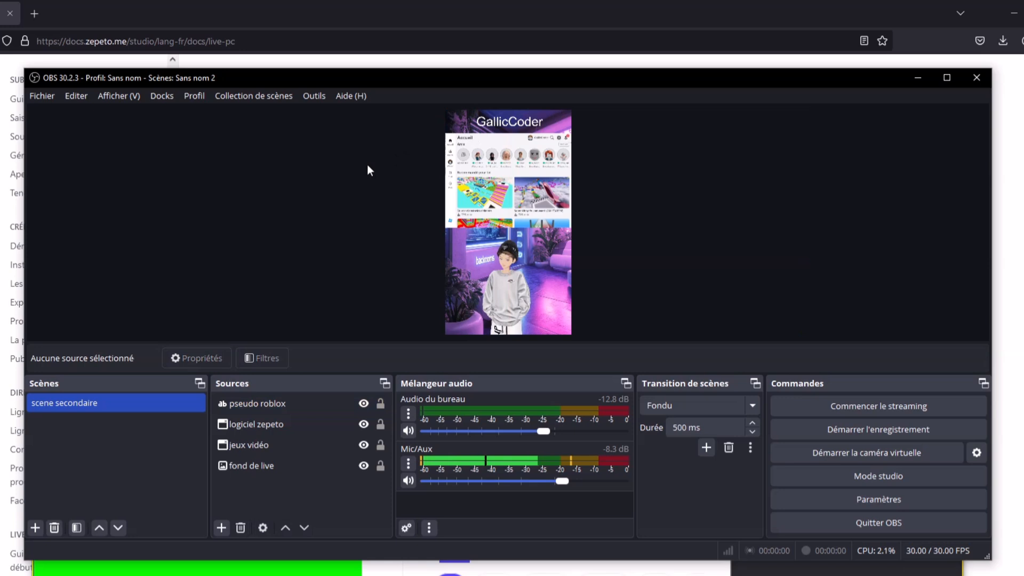
{"action": "left_click", "coordinate": [777, 111]}
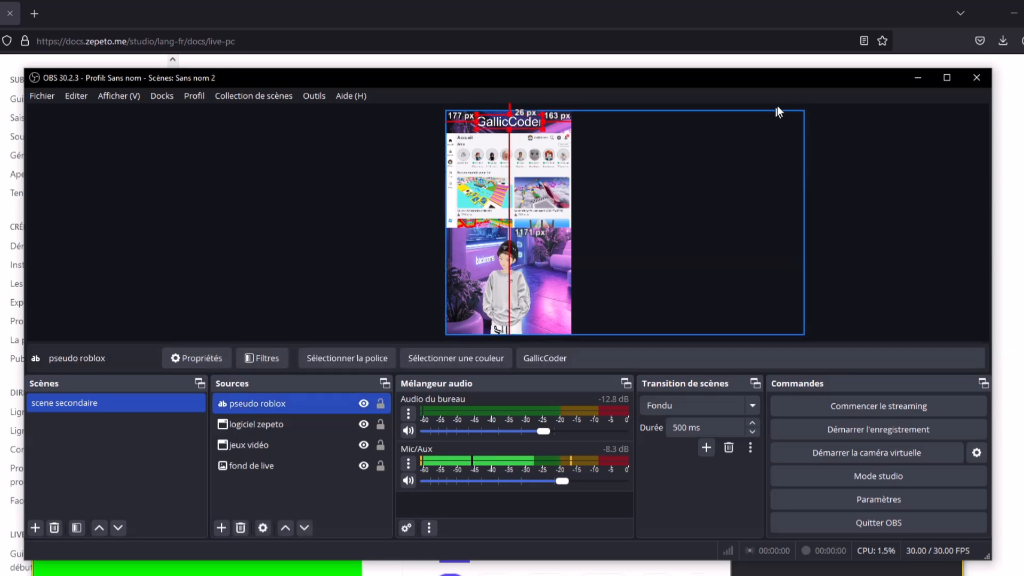
{"action": "key", "text": "Left"}
{"action": "key", "text": "Left"}
{"action": "key", "text": "Left"}
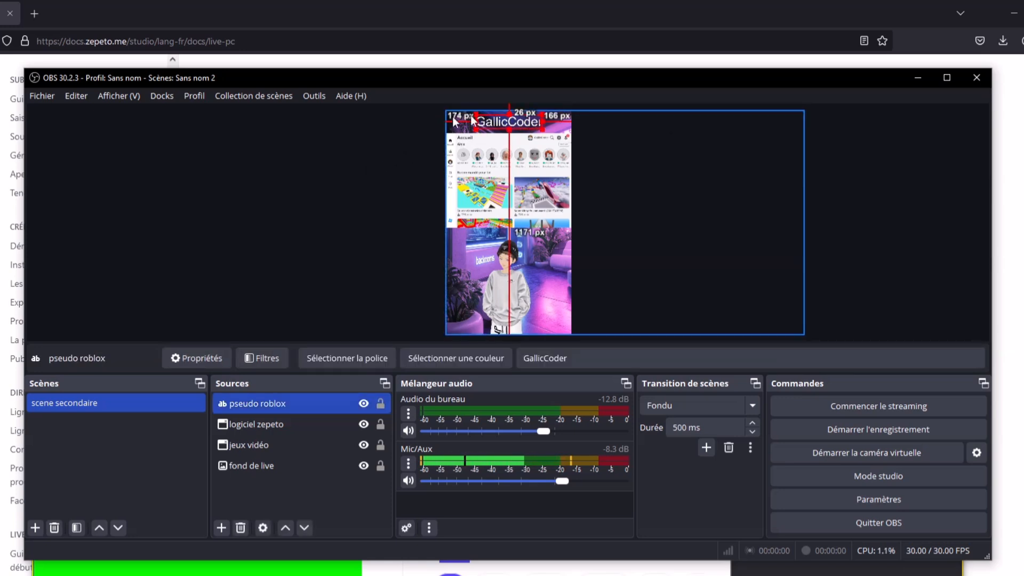
{"action": "left_click", "coordinate": [317, 161]}
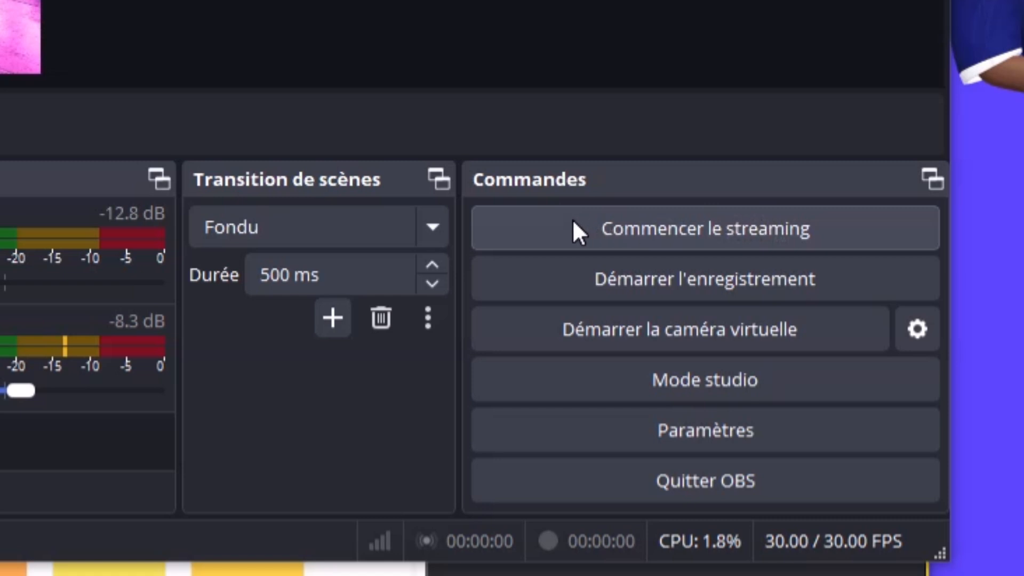
Try to start streaming from the Commandes panel, triggering the missing stream key warning
{"action": "left_click", "coordinate": [573, 220]}
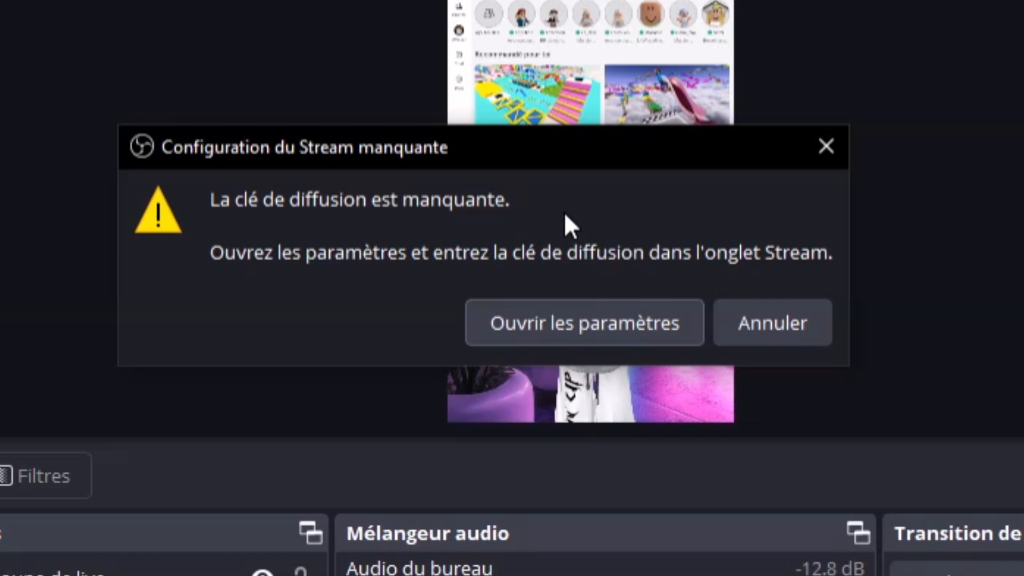
{"action": "left_click", "coordinate": [806, 317]}
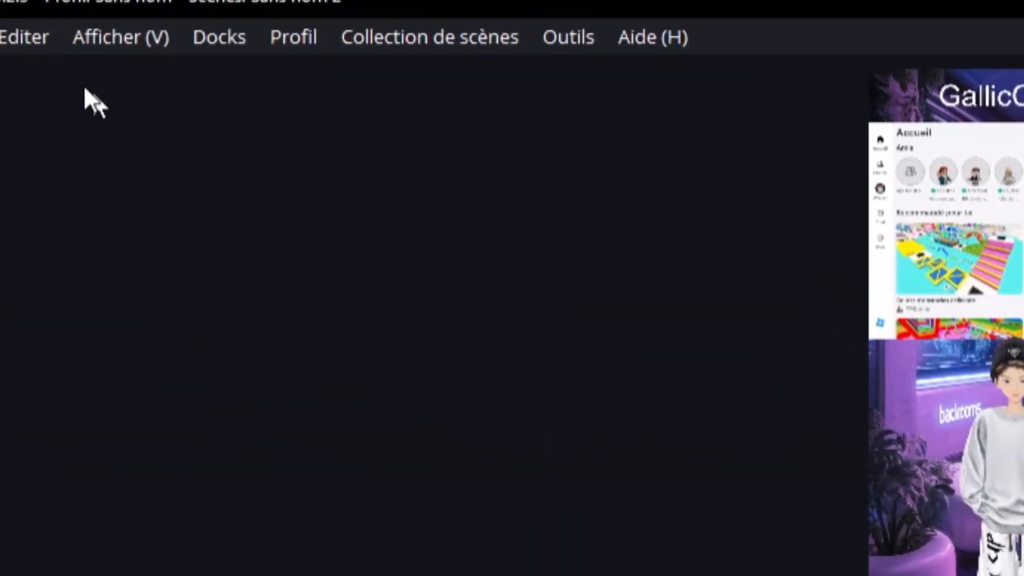
{"action": "left_click", "coordinate": [56, 73]}
{"action": "left_click", "coordinate": [126, 204]}
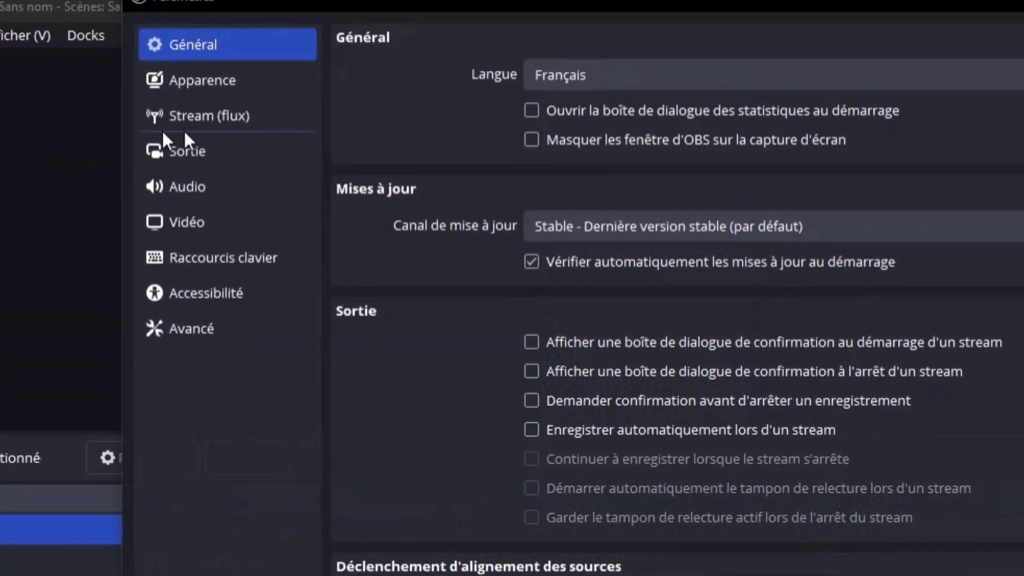
{"action": "left_click", "coordinate": [181, 115]}
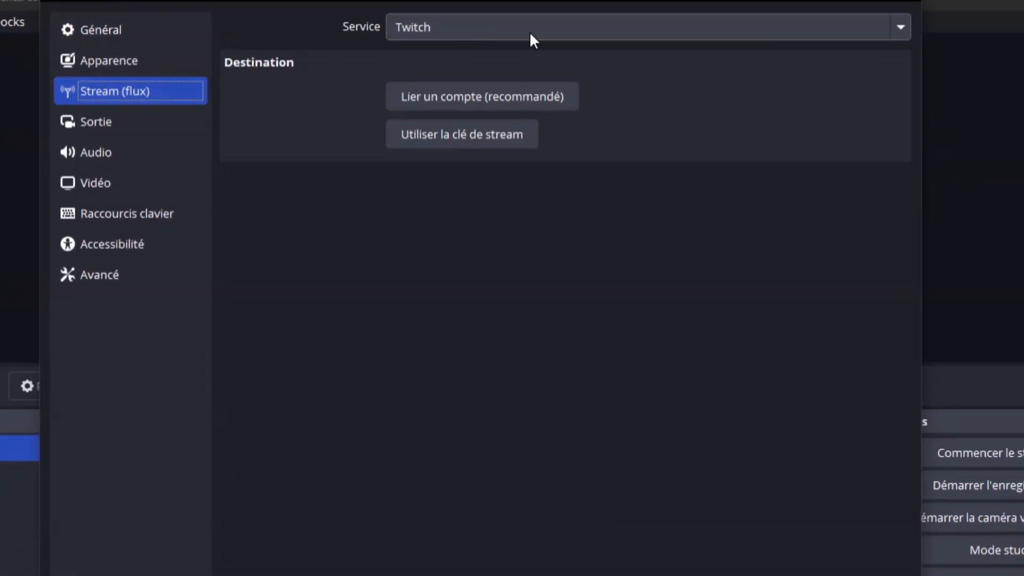
{"action": "left_click", "coordinate": [532, 39]}
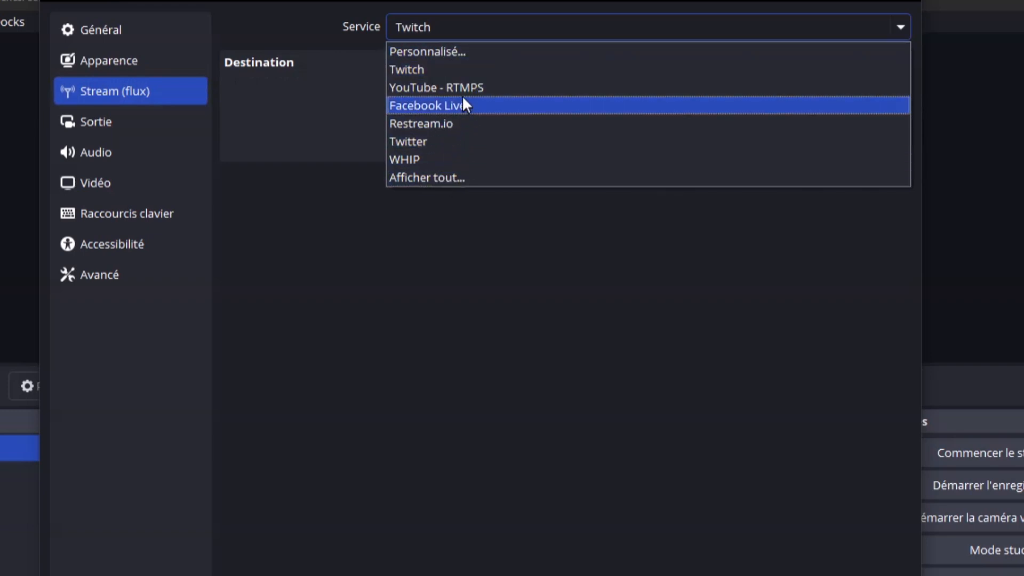
{"action": "left_click", "coordinate": [447, 53]}
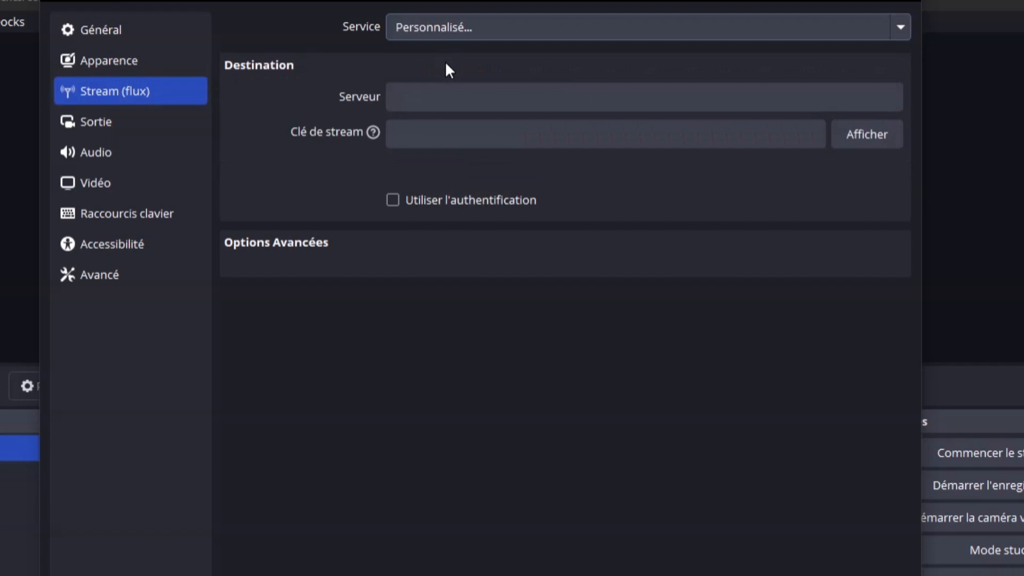
{"action": "left_click", "coordinate": [435, 95]}
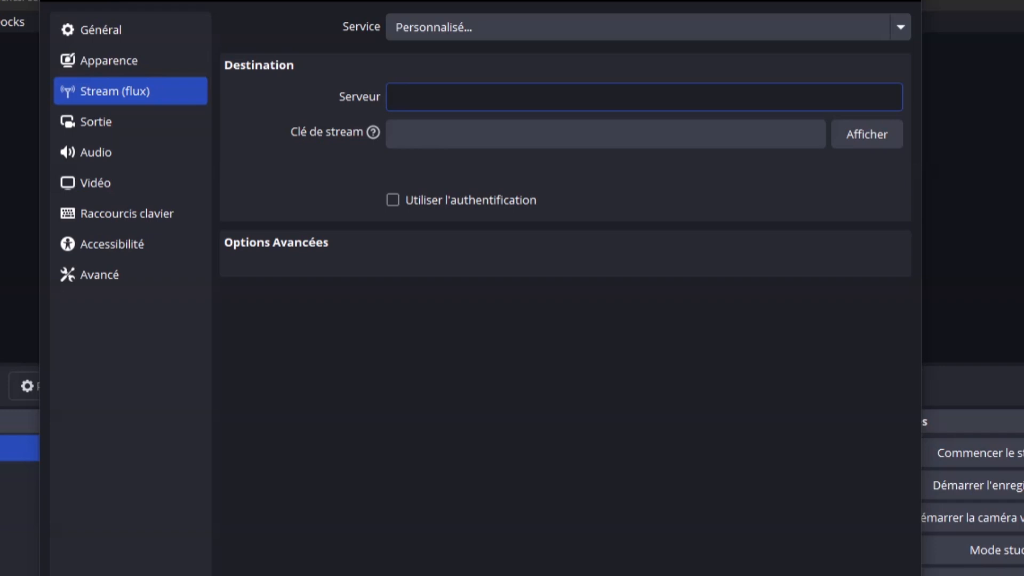
{"action": "left_click", "coordinate": [329, 98]}
{"action": "left_click", "coordinate": [346, 98]}
{"action": "left_click", "coordinate": [480, 97]}
{"action": "left_click", "coordinate": [392, 128]}
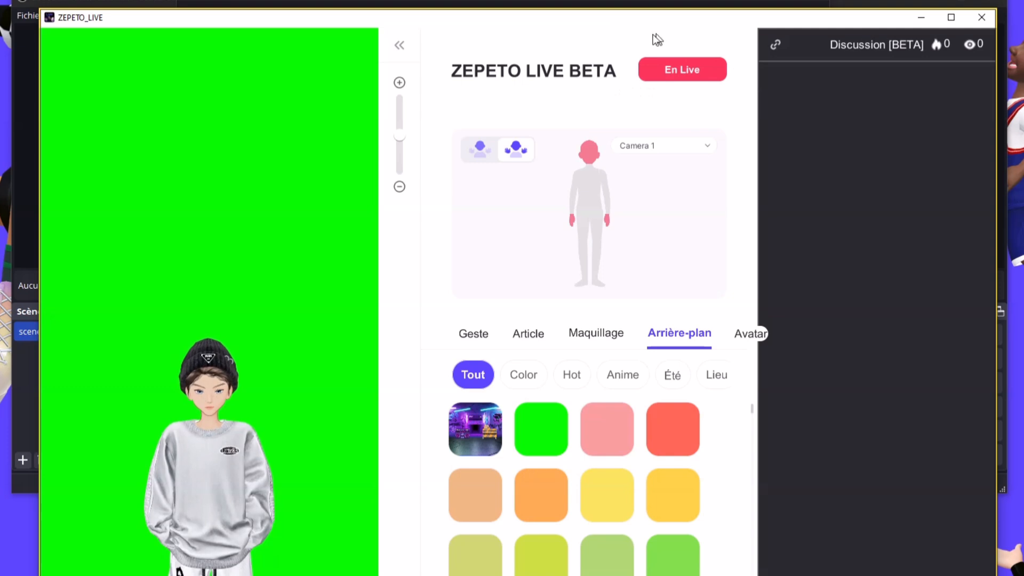
Open ZEPETO's Paramètres du Live form with the red 'En Live' button
{"action": "left_click", "coordinate": [699, 70]}
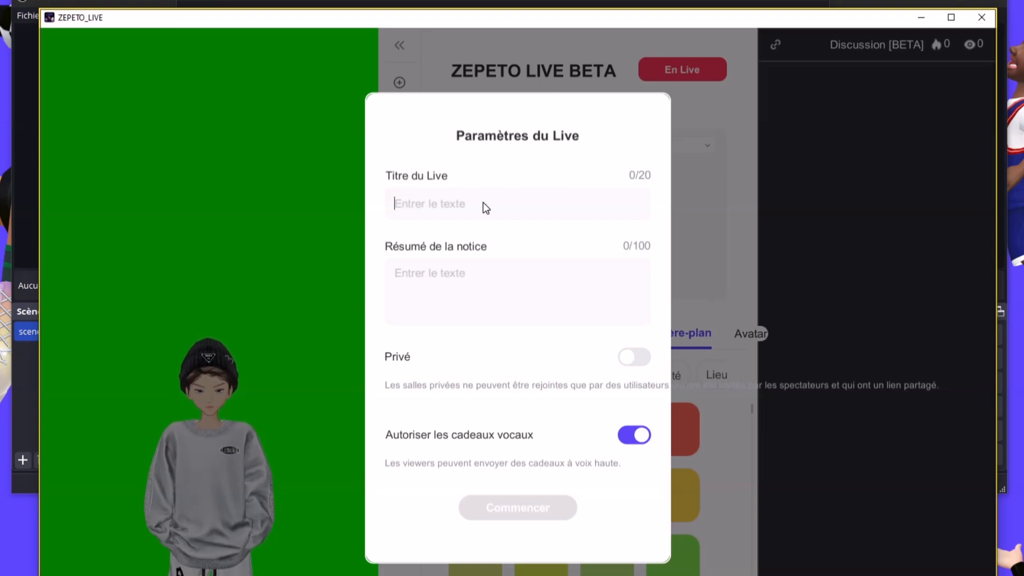
Enter 'test' as the live title and notice summary, allow voice gifts, and start the live
{"action": "type", "text": "test"}
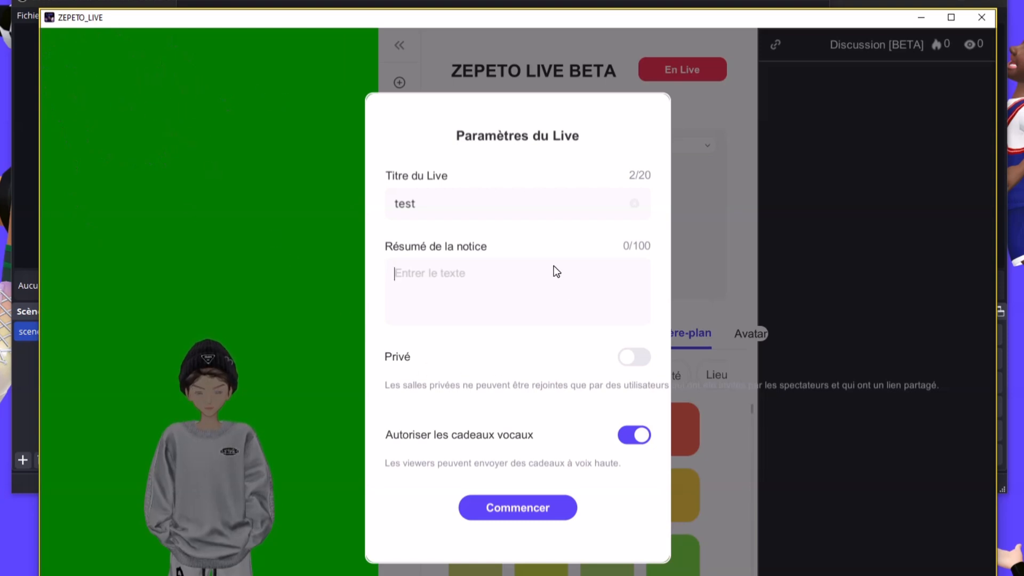
{"action": "type", "text": "test"}
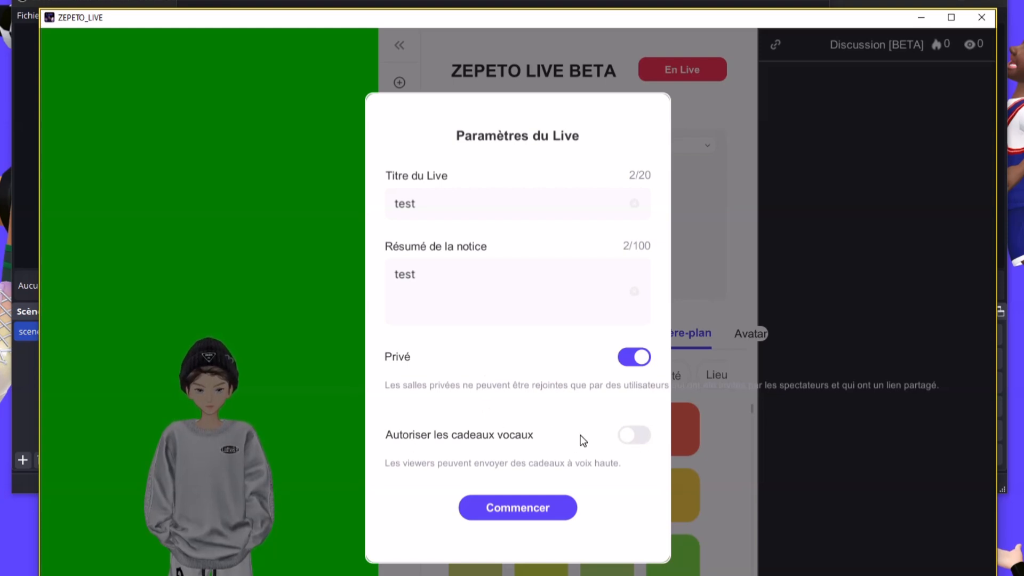
{"action": "left_click", "coordinate": [635, 435]}
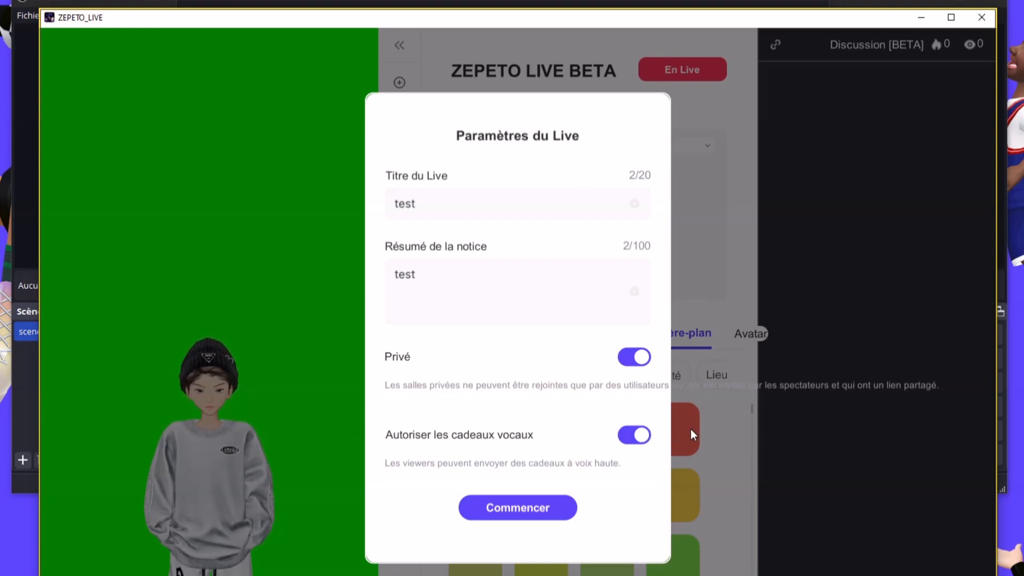
{"action": "left_click", "coordinate": [512, 502]}
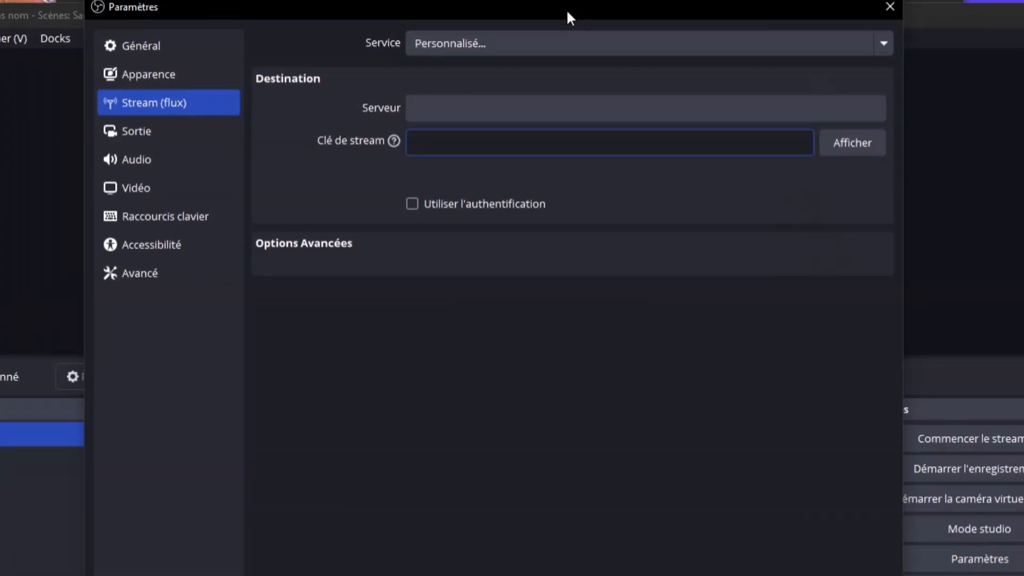
Paste ZEPETO's server address rtmp://tglc.zepeto.io/ZEPETO_LIVE/ into OBS's Serveur field, then return to ZEPETO
{"action": "left_click", "coordinate": [436, 109]}
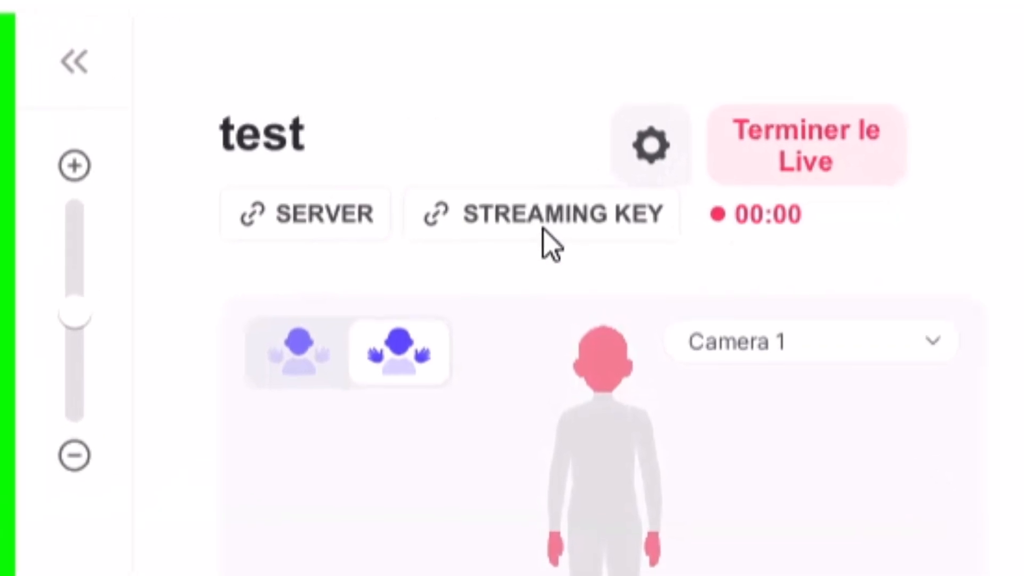
{"action": "left_click", "coordinate": [273, 239]}
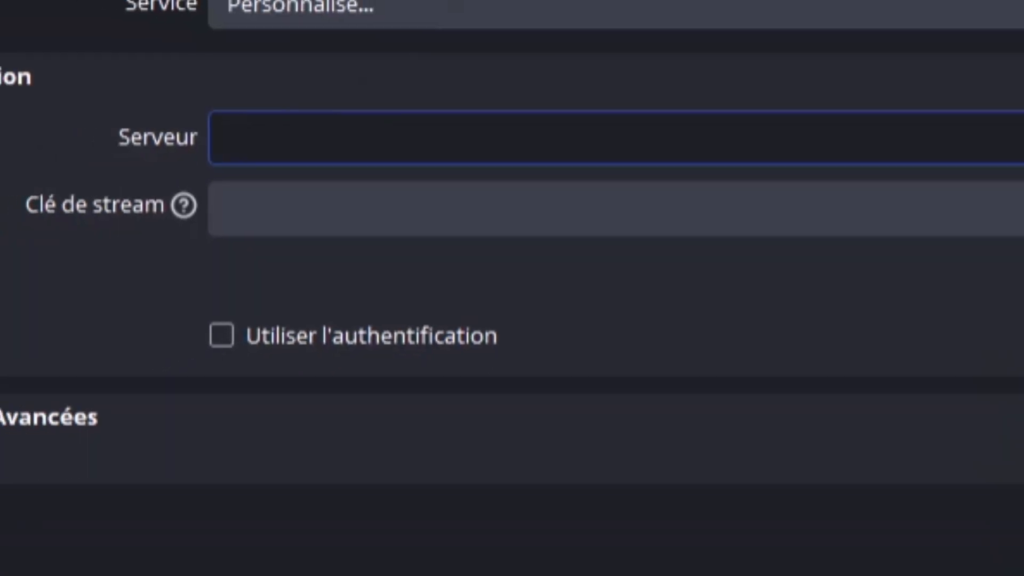
{"action": "right_click", "coordinate": [293, 136]}
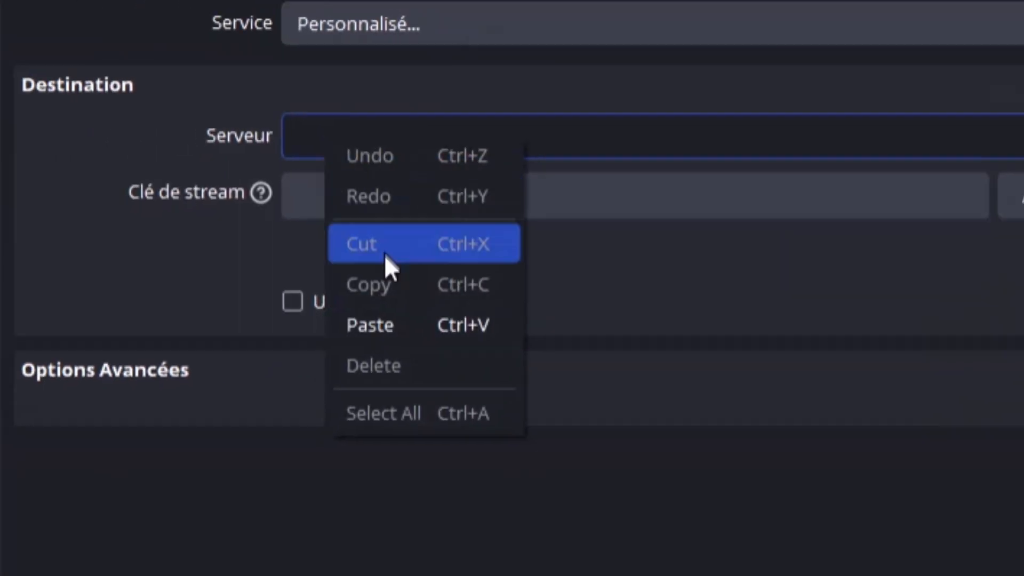
{"action": "left_click", "coordinate": [342, 344]}
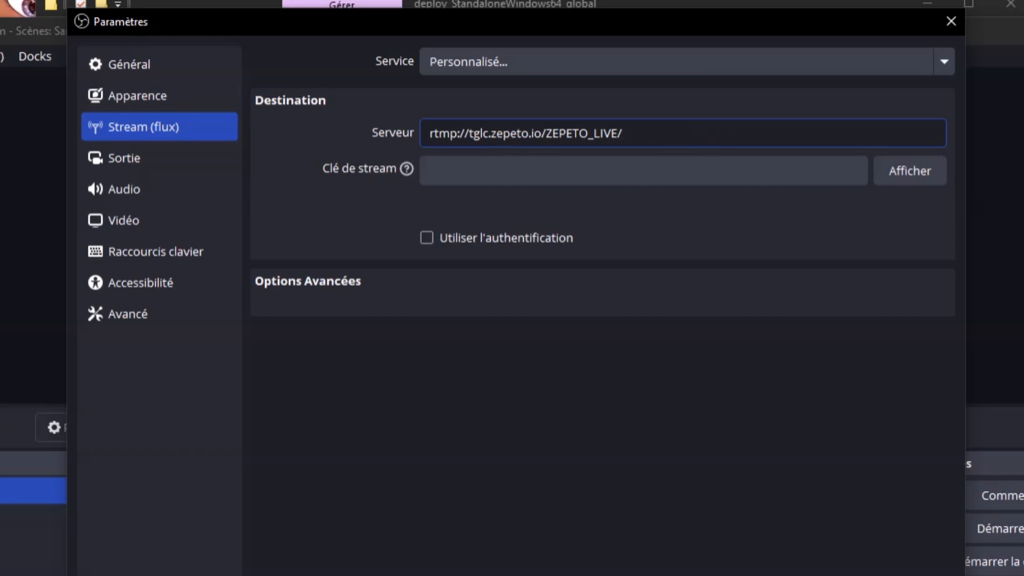
{"action": "left_click_drag", "start_coordinate": [625, 135], "coordinate": [430, 134]}
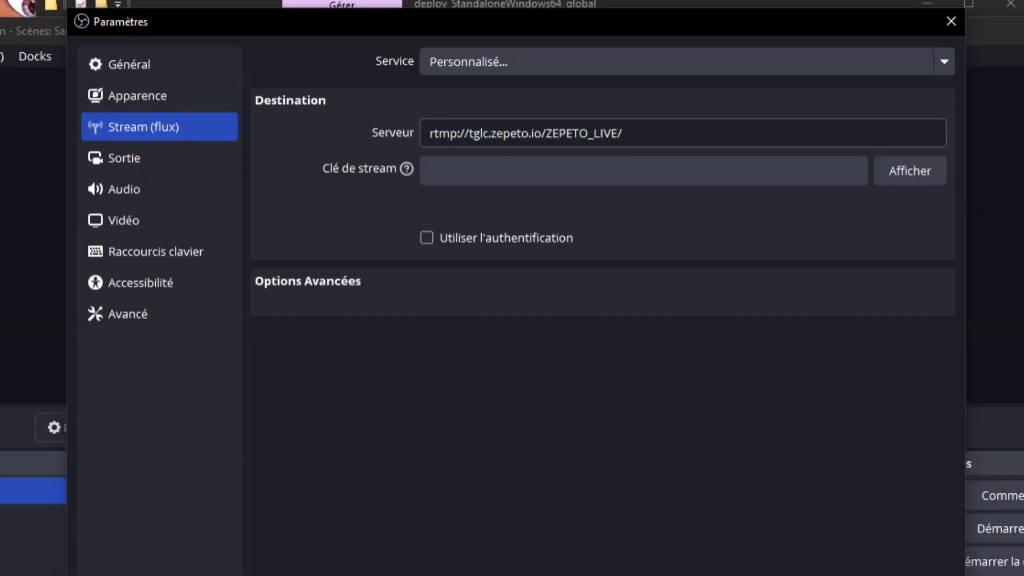
{"action": "left_click_drag", "start_coordinate": [633, 133], "coordinate": [420, 133]}
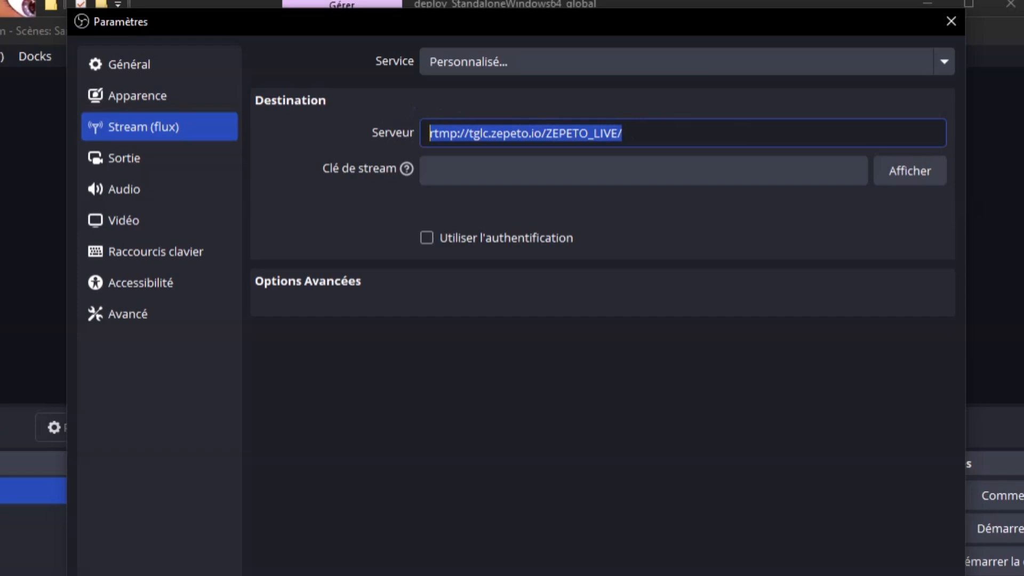
{"action": "left_click", "coordinate": [401, 134]}
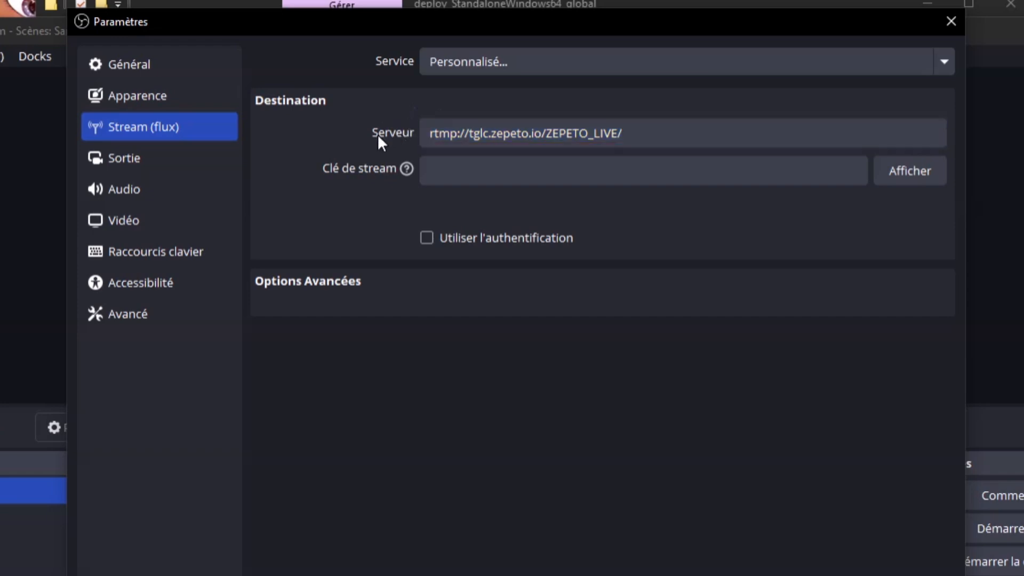
{"action": "left_click_drag", "start_coordinate": [625, 134], "coordinate": [313, 119]}
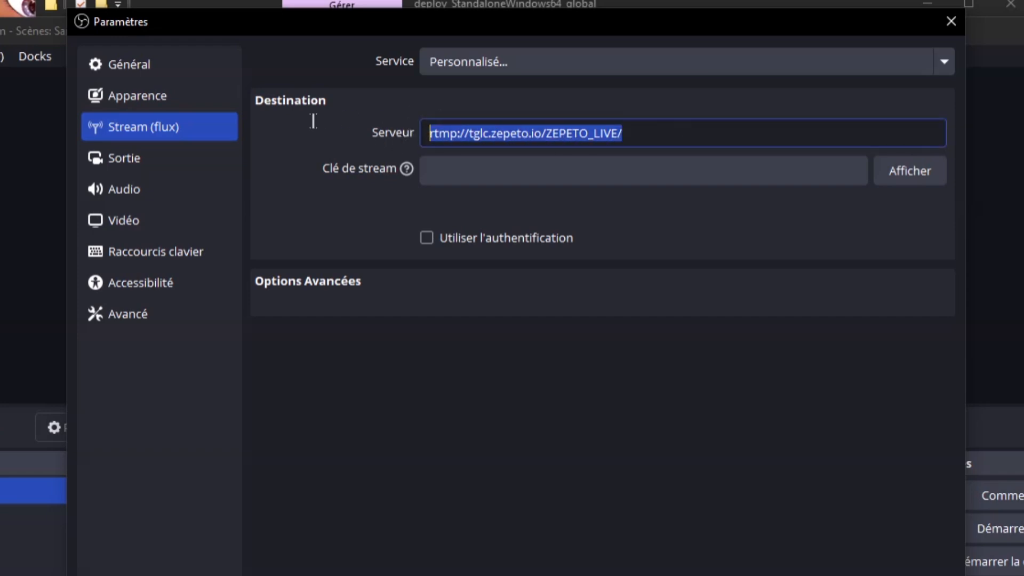
{"action": "left_click", "coordinate": [344, 127]}
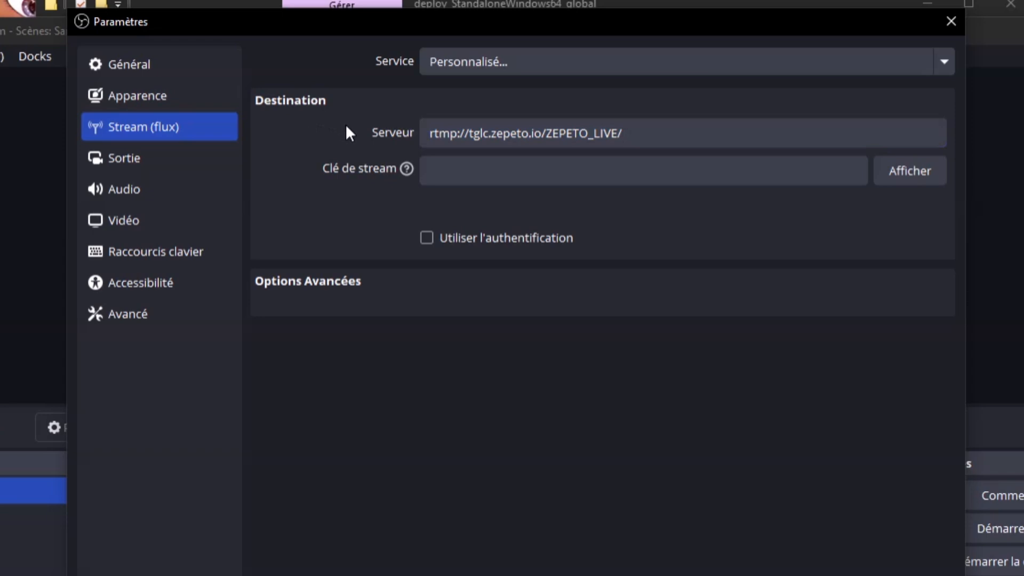
{"action": "left_click", "coordinate": [533, 171]}
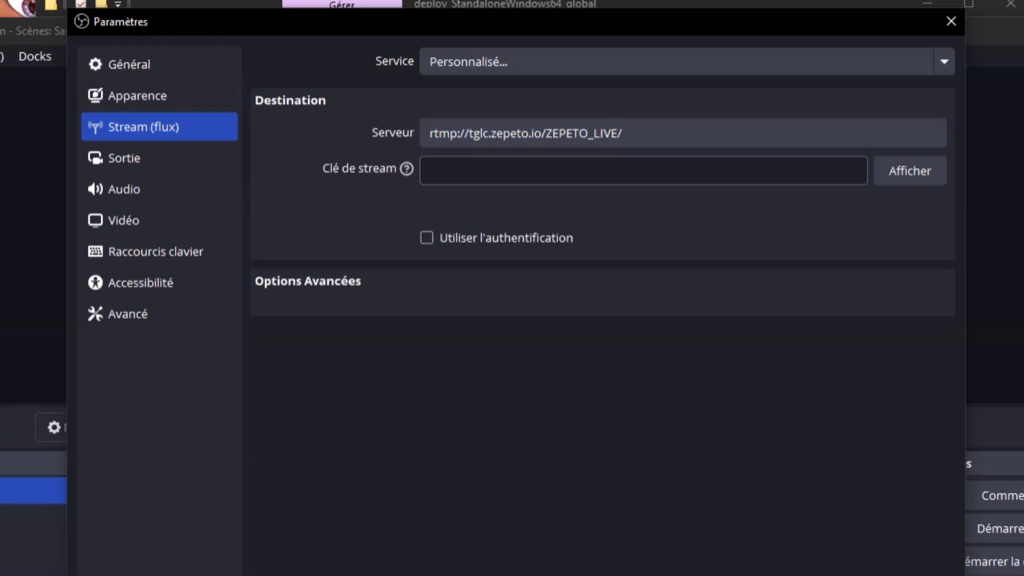
{"action": "left_click", "coordinate": [758, 574]}
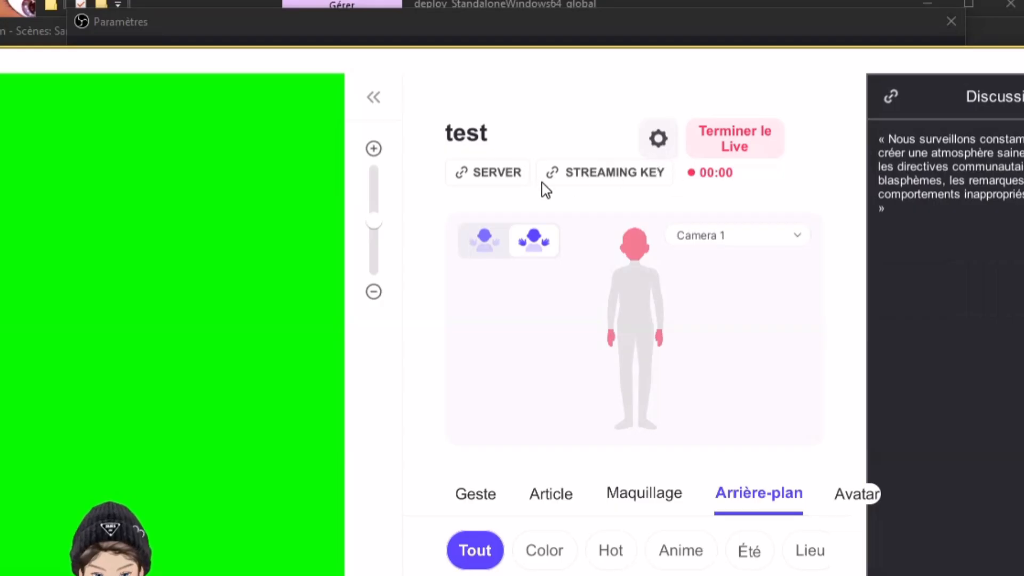
Paste ZEPETO's stream key into OBS's Clé de stream field, then apply and close the settings
{"action": "left_click", "coordinate": [635, 176]}
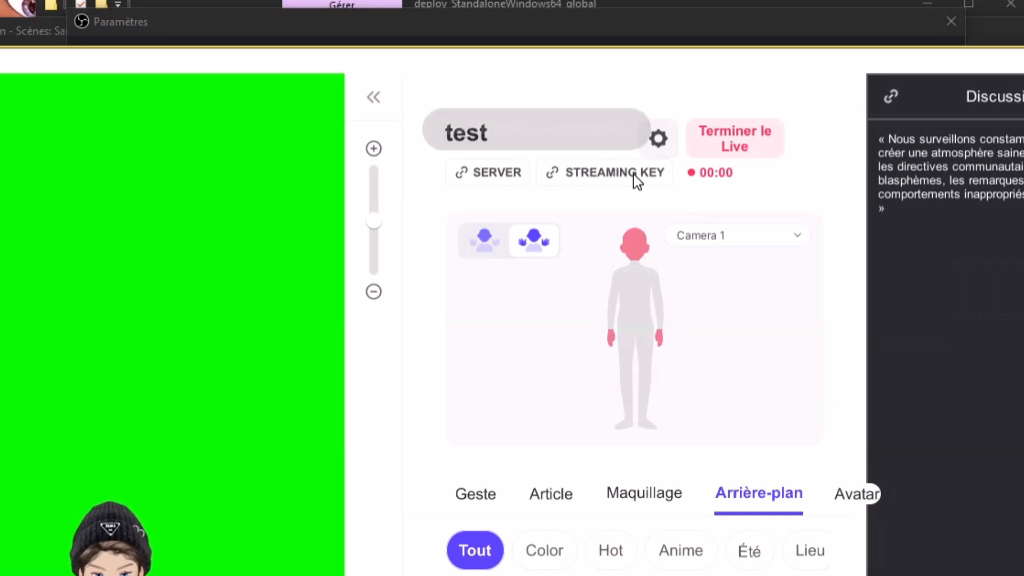
{"action": "left_click", "coordinate": [518, 27]}
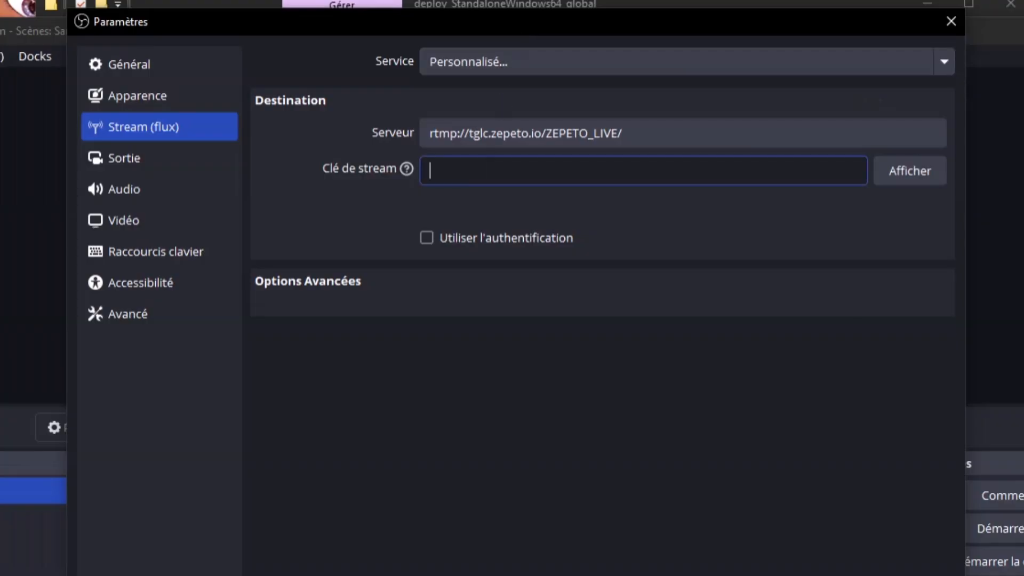
{"action": "right_click", "coordinate": [484, 181]}
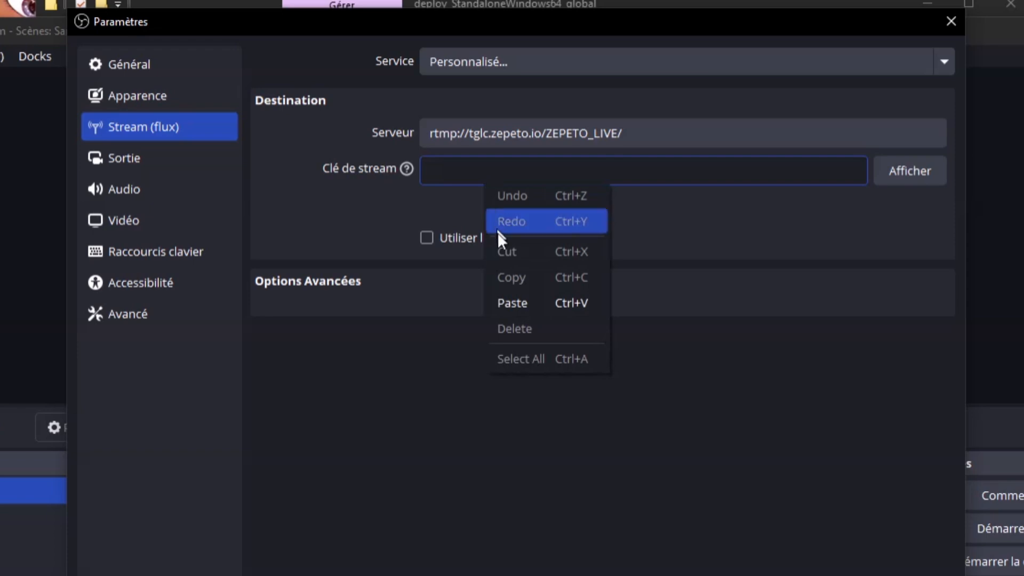
{"action": "left_click", "coordinate": [534, 308]}
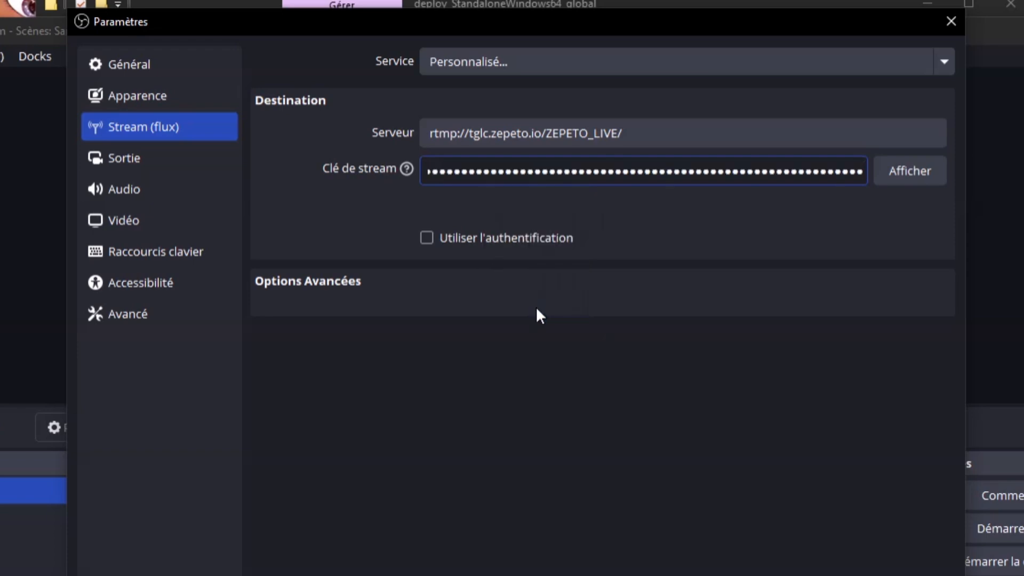
{"action": "left_click", "coordinate": [641, 307]}
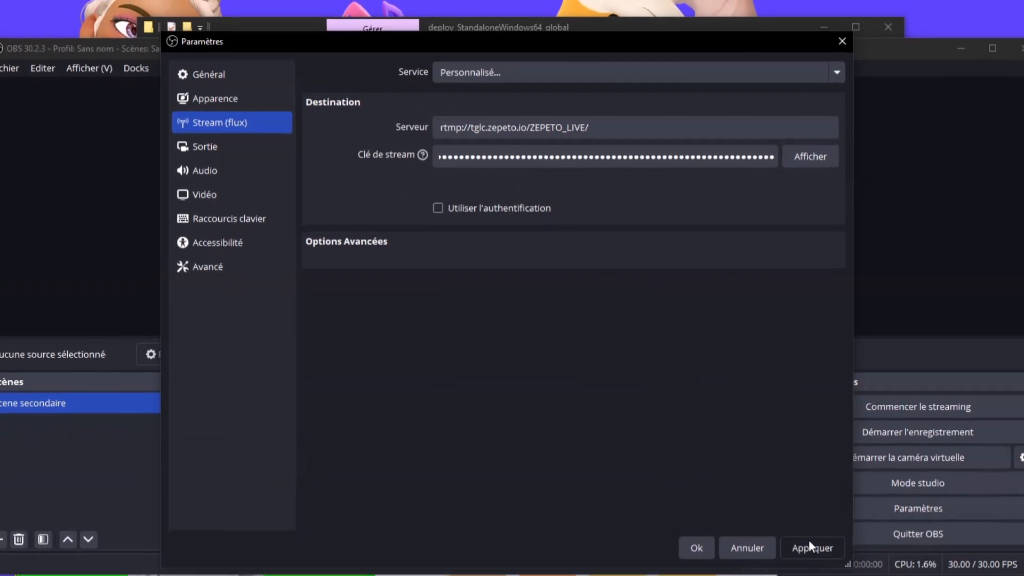
{"action": "left_click", "coordinate": [831, 571]}
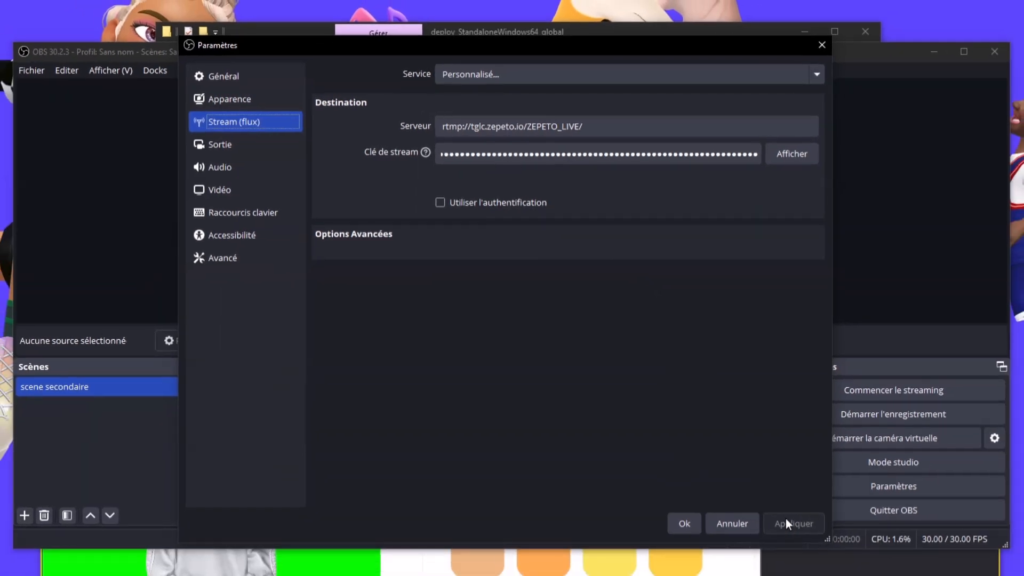
{"action": "left_click", "coordinate": [670, 524]}
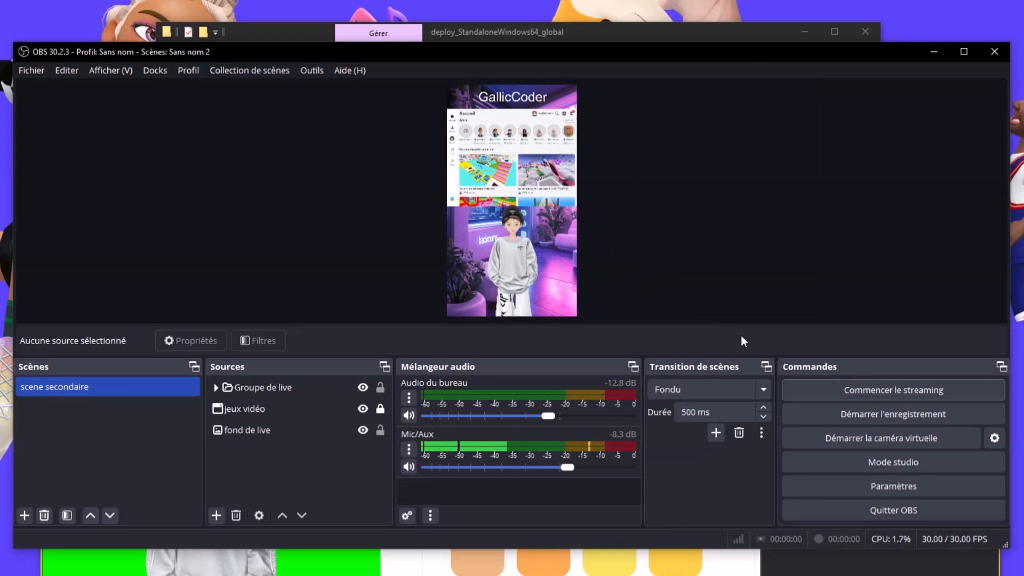
Start streaming the vertical scene to ZEPETO with 'Commencer le streaming'
{"action": "left_click", "coordinate": [886, 390]}
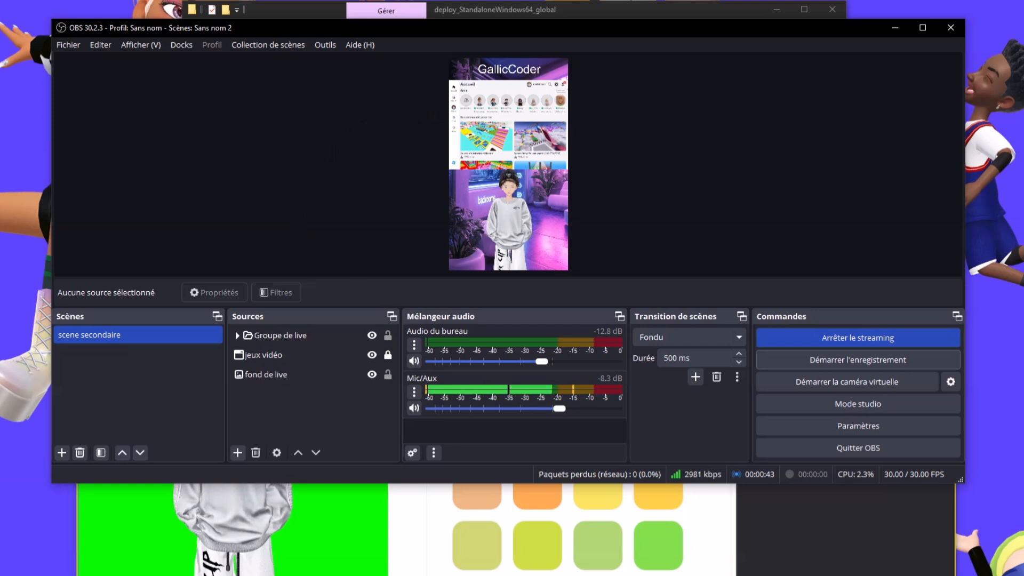
{"action": "left_click", "coordinate": [820, 568]}
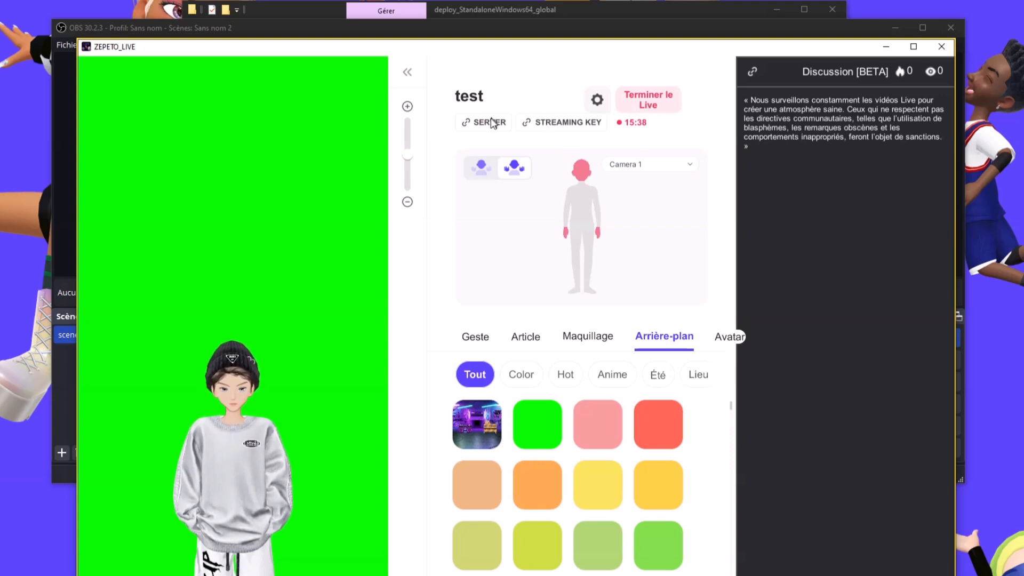
{"action": "left_click", "coordinate": [584, 30]}
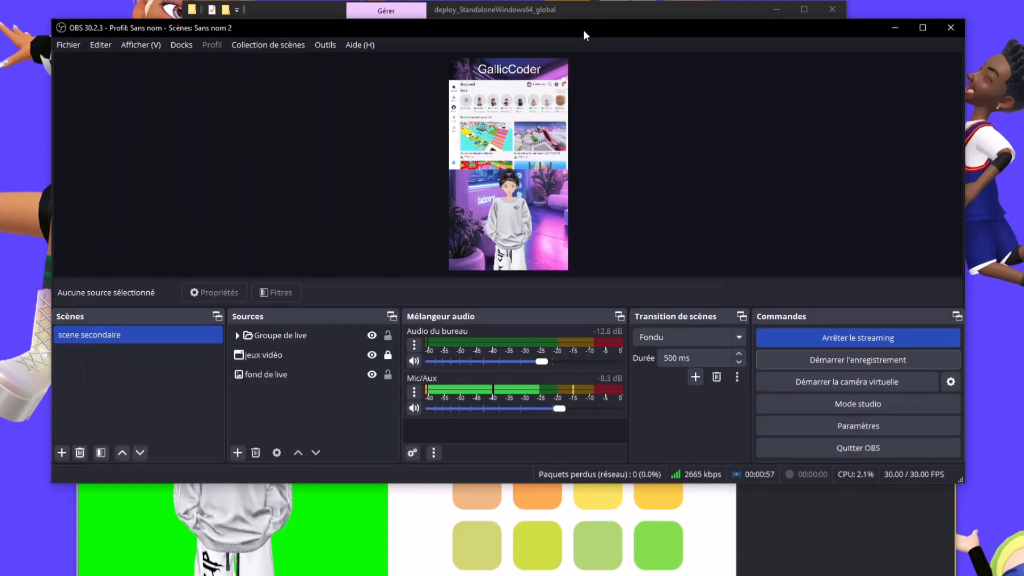
{"action": "left_click", "coordinate": [73, 44]}
{"action": "left_click", "coordinate": [91, 97]}
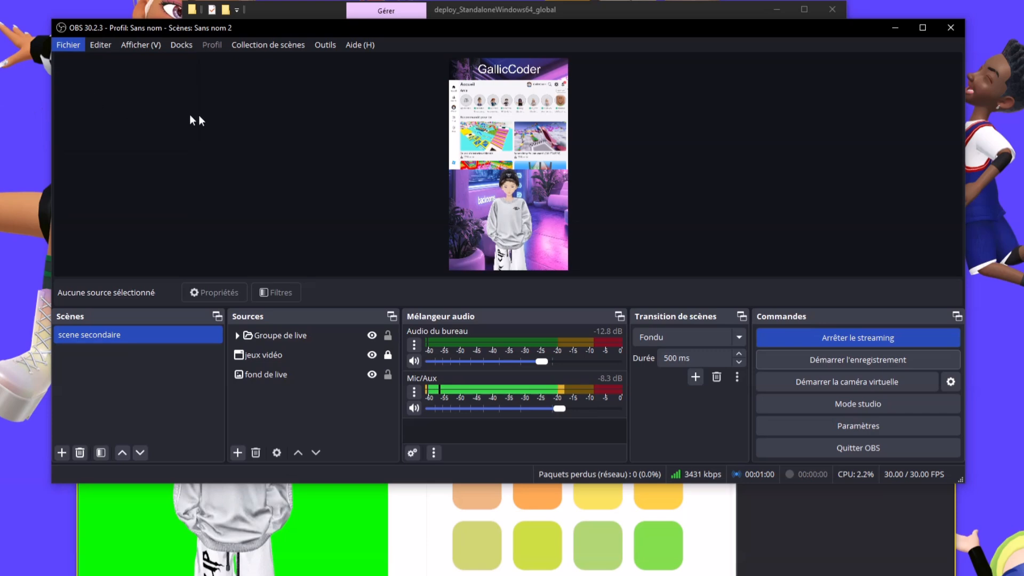
{"action": "left_click", "coordinate": [260, 93]}
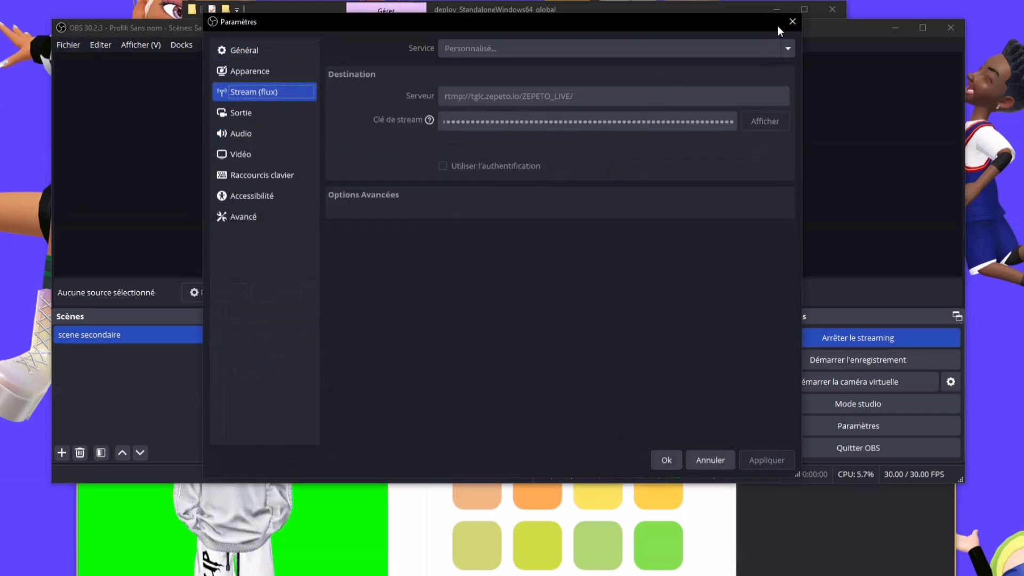
{"action": "left_click", "coordinate": [792, 22]}
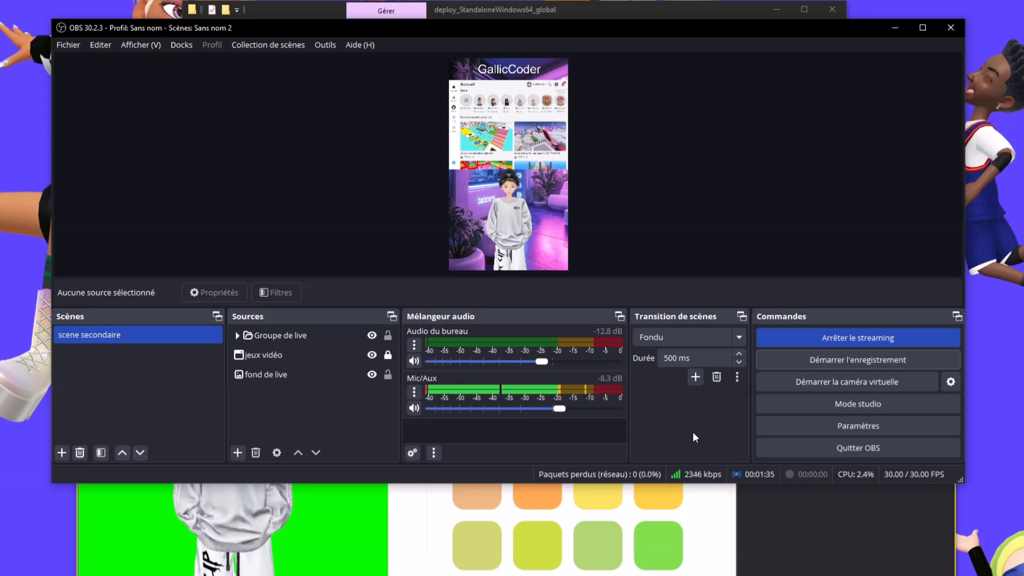
Bring the ZEPETO_LIVE window in front of OBS and shift it slightly up and left
{"action": "left_click", "coordinate": [818, 525]}
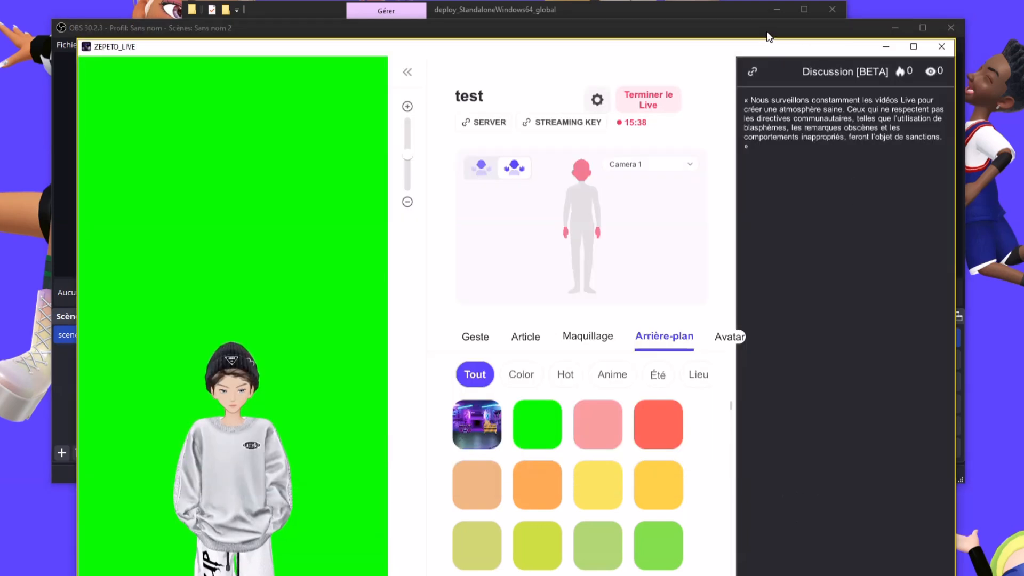
{"action": "left_click_drag", "start_coordinate": [750, 54], "coordinate": [741, 25]}
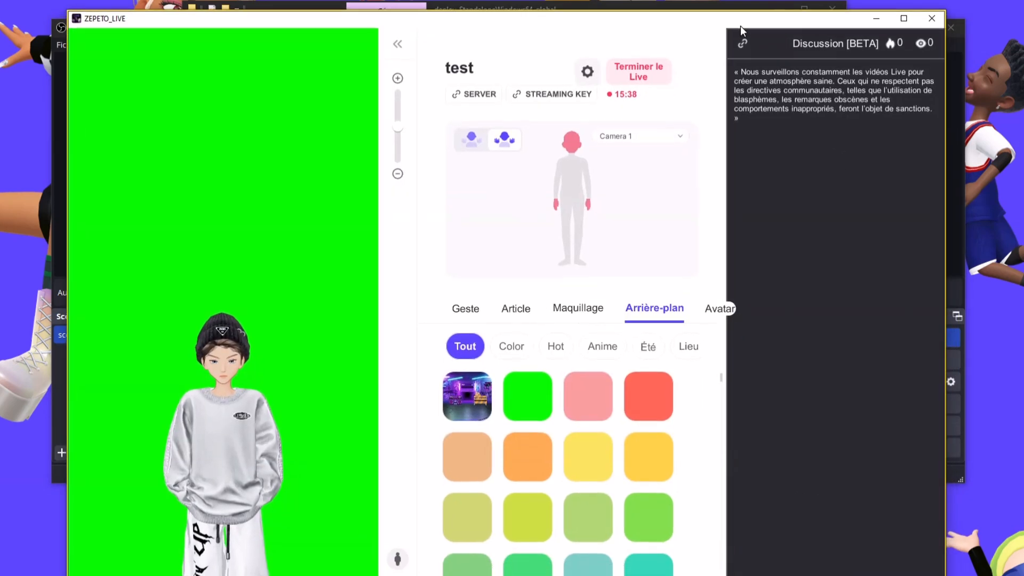
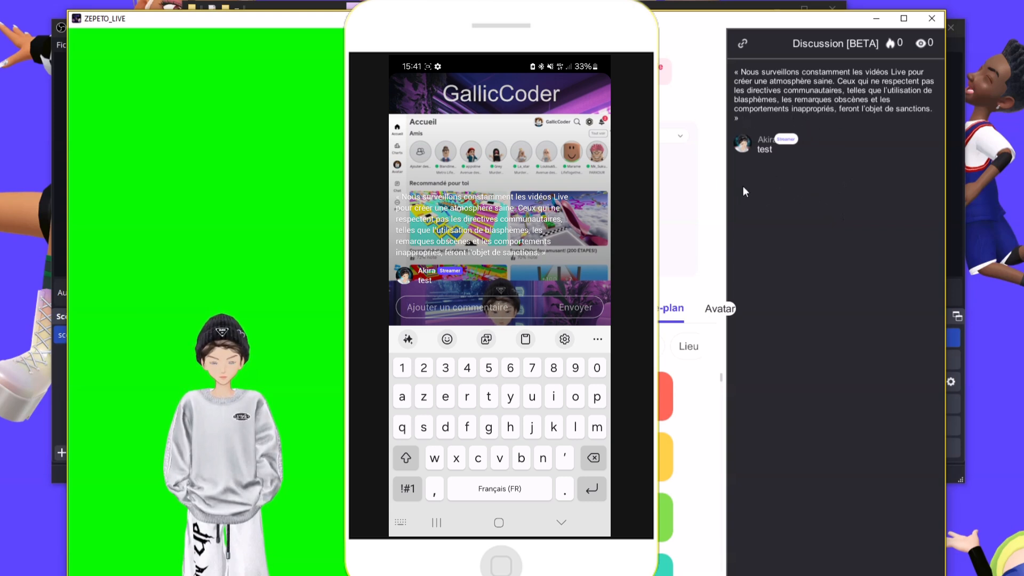
Open the streamer's profile card from the 'test' chat message in the live view
{"action": "left_click", "coordinate": [745, 144]}
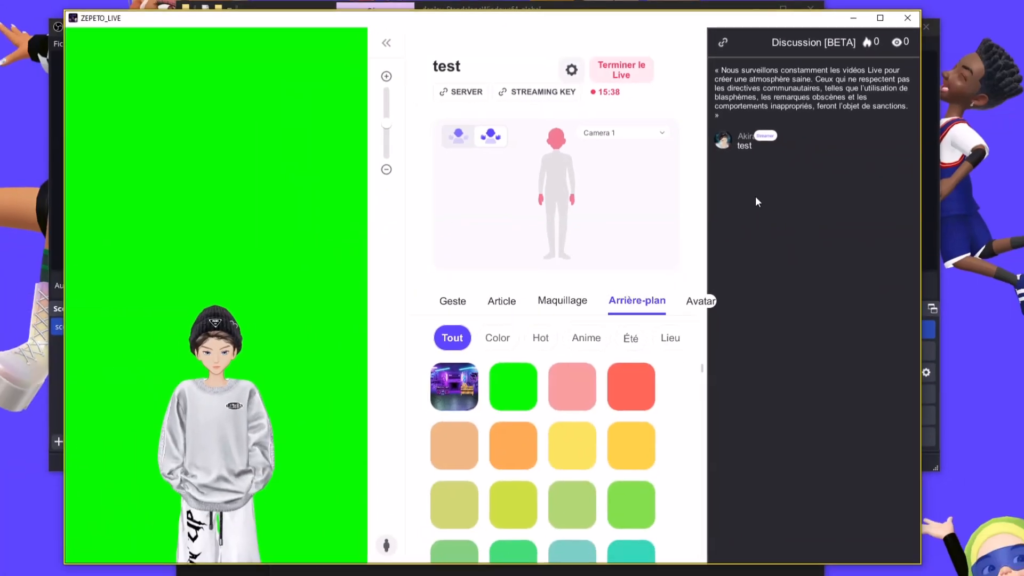
Stop OBS with 'Arrêter le streaming', then end the ZEPETO live 'test' via Terminer le Live and Confirmer
{"action": "left_click", "coordinate": [929, 237]}
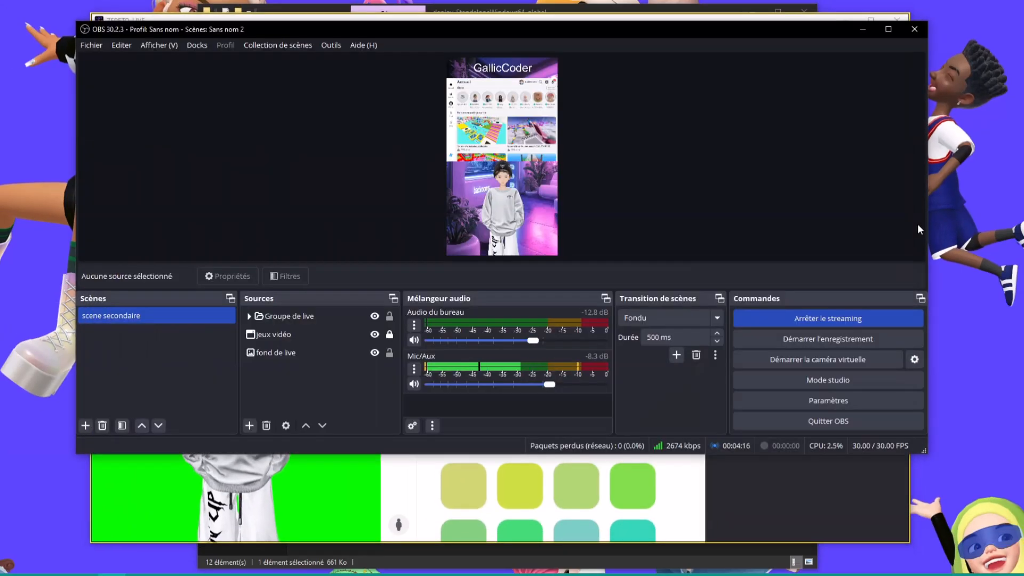
{"action": "left_click", "coordinate": [836, 320]}
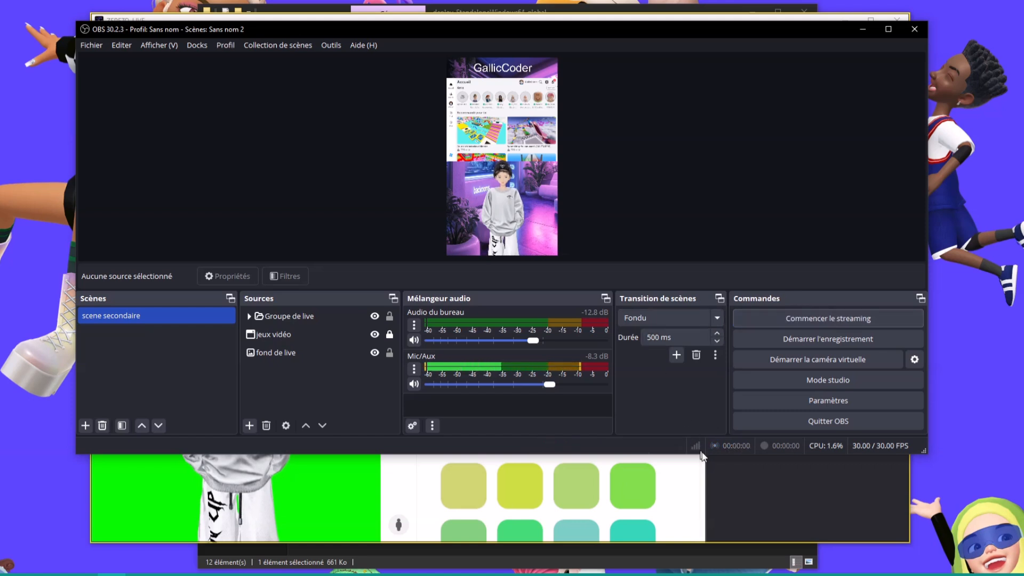
{"action": "left_click", "coordinate": [791, 514]}
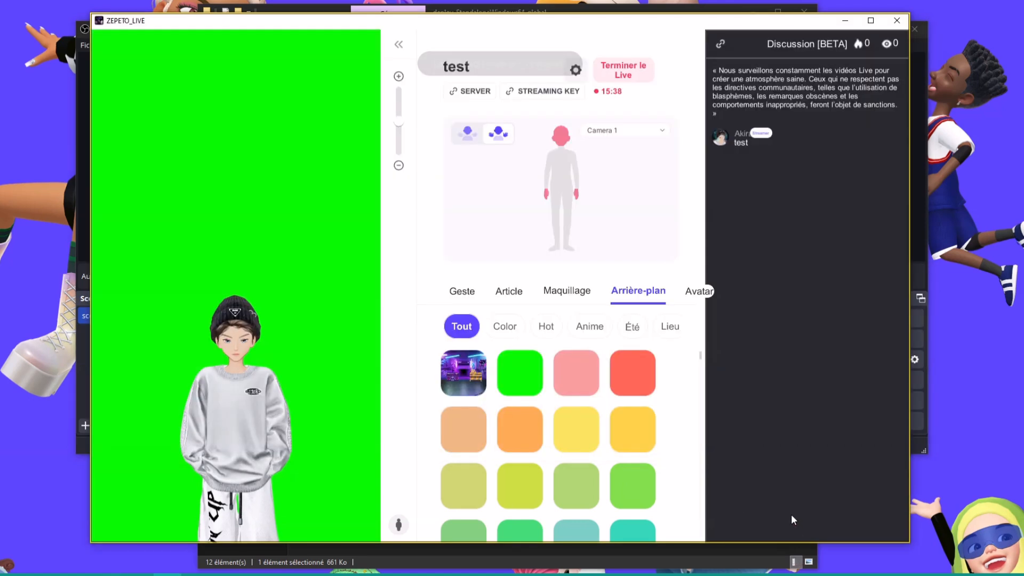
{"action": "left_click", "coordinate": [634, 68]}
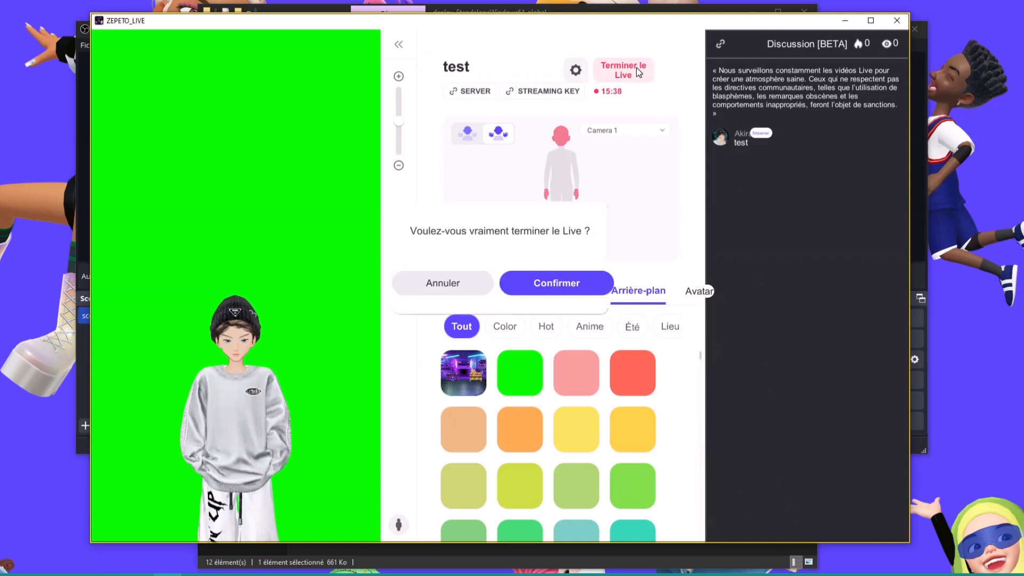
{"action": "left_click", "coordinate": [545, 283]}
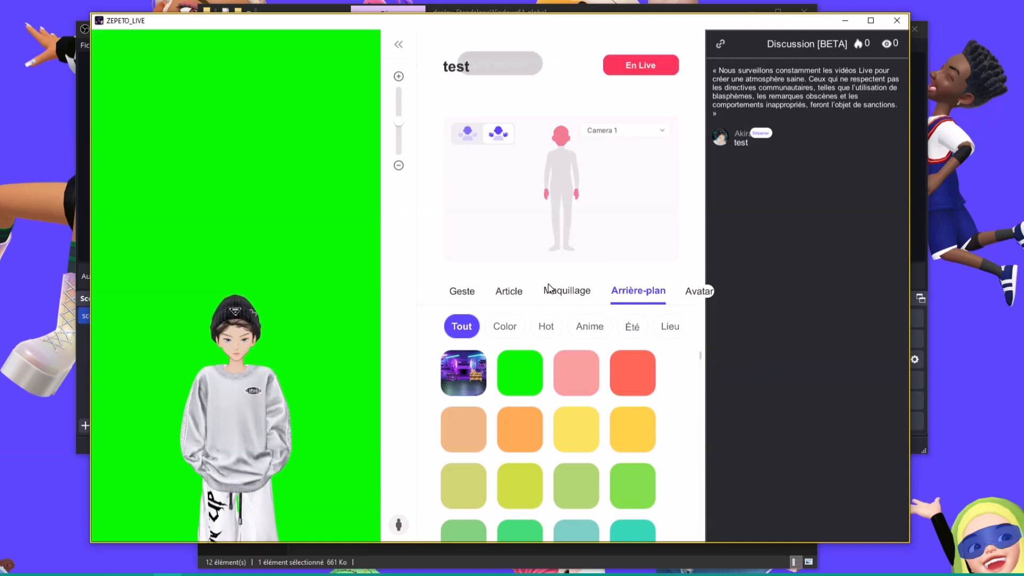